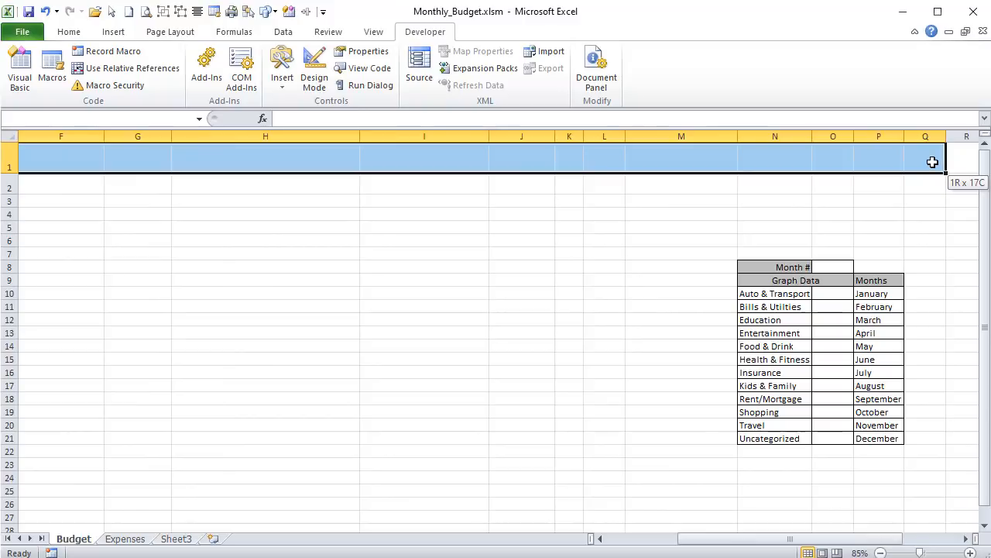
- Review the category list in N10:N21 and the months in P10:P21, and select cells A1:Q1 on the Budget sheet
{"action": "left_click_drag", "start_coordinate": [933, 161], "coordinate": [933, 162]}
{"action": "left_click_drag", "start_coordinate": [748, 298], "coordinate": [748, 432]}
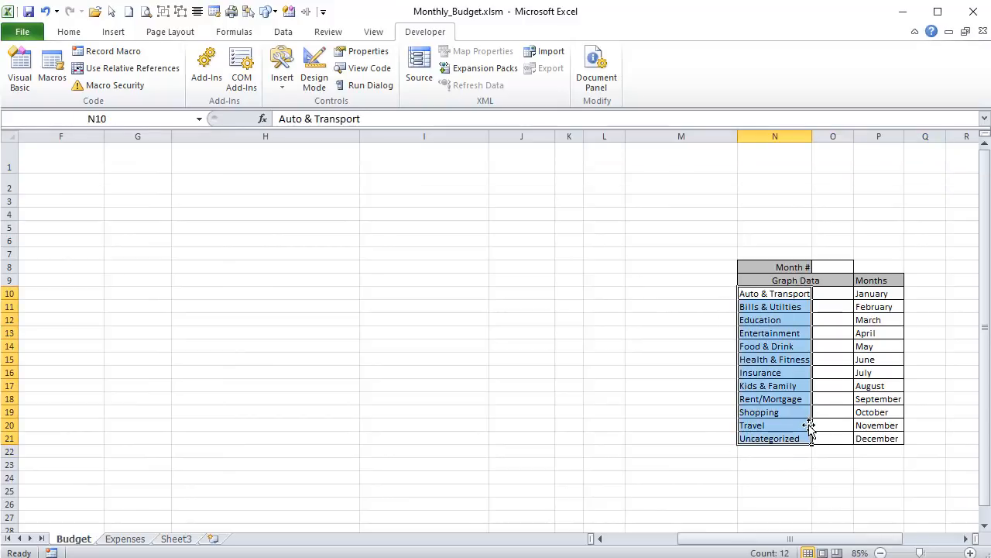
{"action": "left_click_drag", "start_coordinate": [865, 293], "coordinate": [855, 429]}
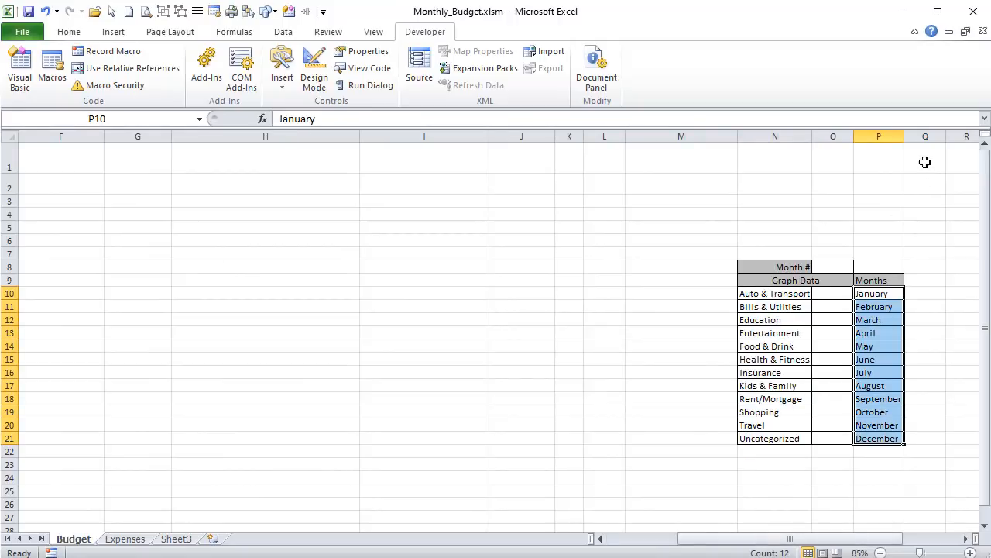
{"action": "left_click_drag", "start_coordinate": [924, 162], "coordinate": [4, 141]}
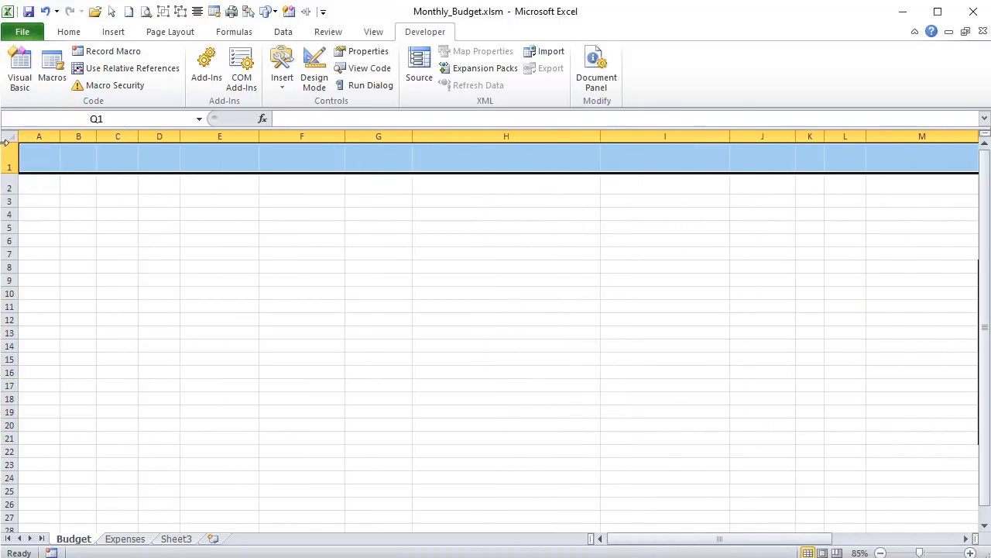
- Examine the dates, categories and amounts in the expense history on the Expenses sheet, and return to the Budget sheet
{"action": "left_click", "coordinate": [124, 538]}
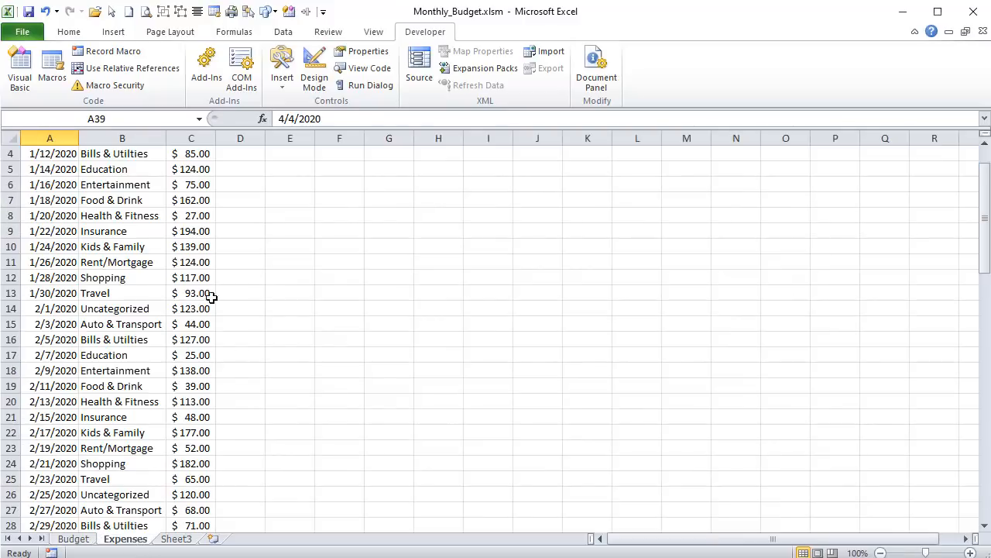
{"action": "scroll", "coordinate": [199, 313], "scroll_direction": "up", "scroll_amount": 2}
{"action": "scroll", "coordinate": [106, 326], "scroll_direction": "down", "scroll_amount": 9}
{"action": "scroll", "coordinate": [106, 326], "scroll_direction": "up", "scroll_amount": 9}
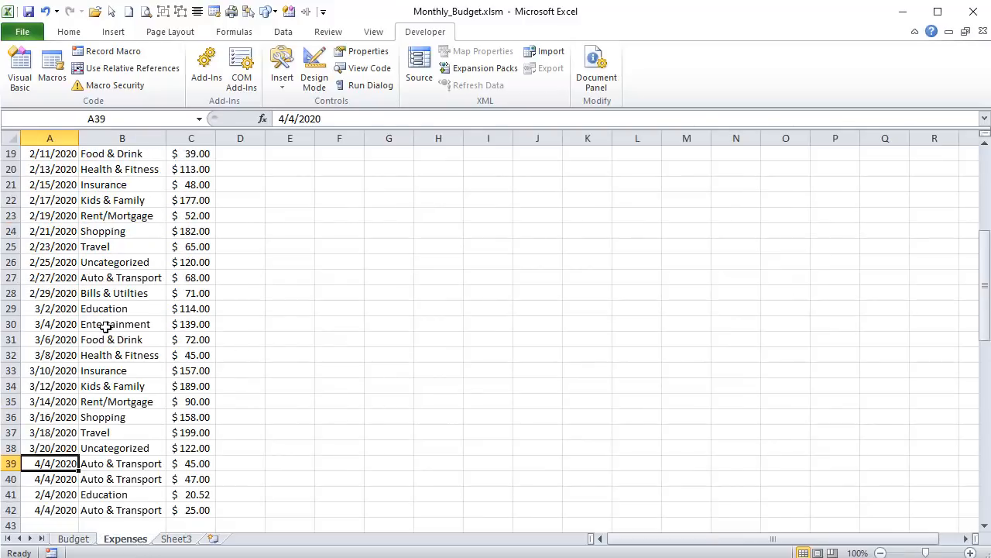
{"action": "scroll", "coordinate": [105, 330], "scroll_direction": "down", "scroll_amount": 2}
{"action": "scroll", "coordinate": [105, 330], "scroll_direction": "up", "scroll_amount": 2}
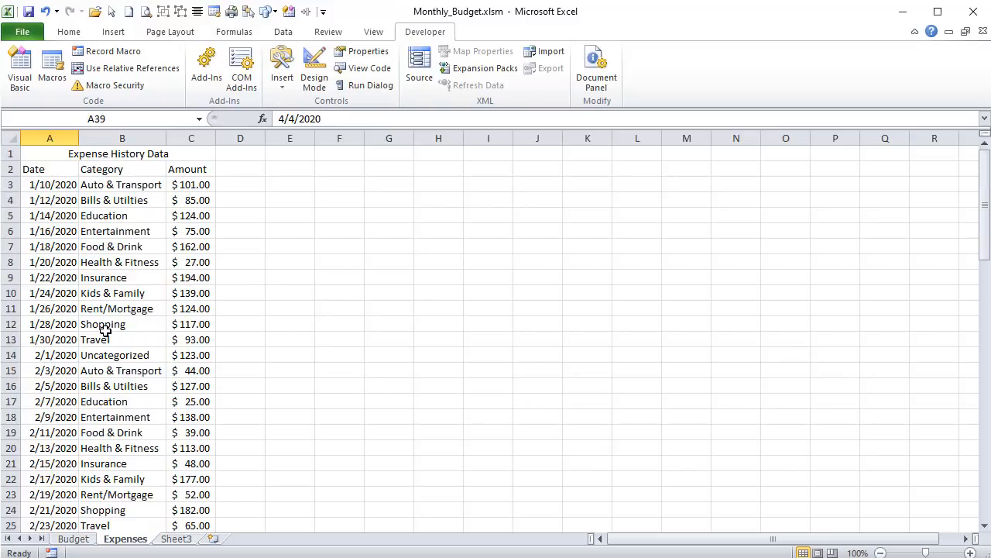
{"action": "scroll", "coordinate": [105, 331], "scroll_direction": "down", "scroll_amount": 3}
{"action": "scroll", "coordinate": [106, 331], "scroll_direction": "up", "scroll_amount": 3}
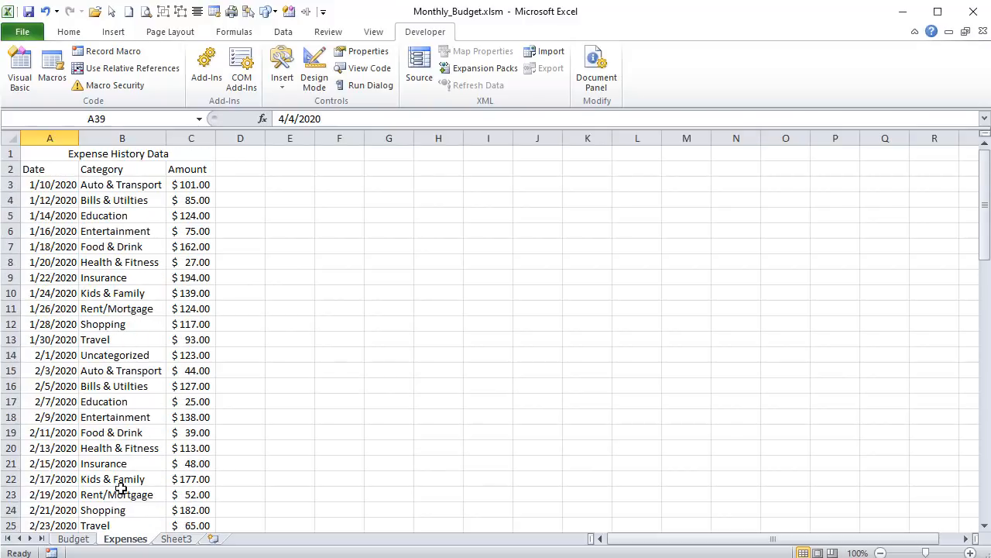
{"action": "left_click", "coordinate": [74, 539]}
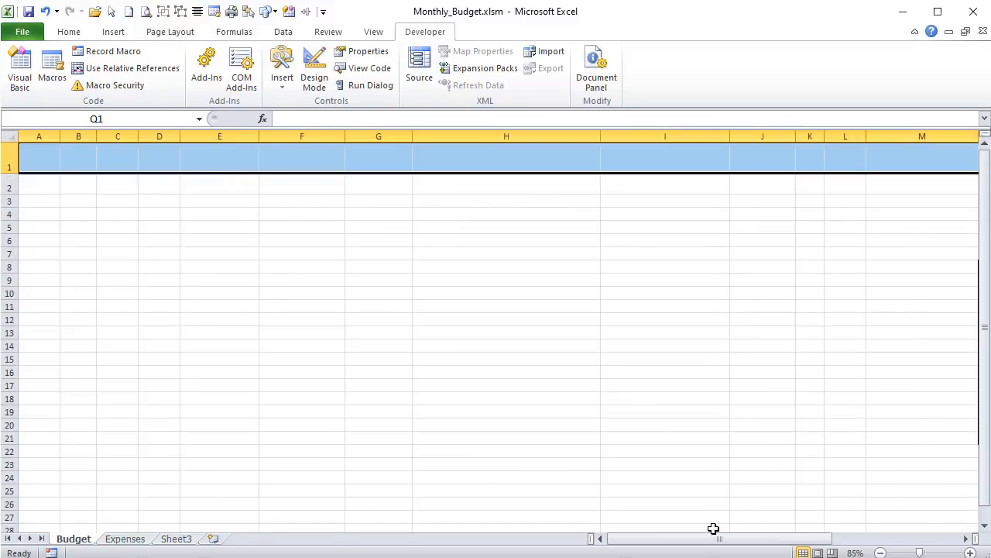
- Fill cells A1:Q1 with the standard green color
{"action": "right_click", "coordinate": [423, 159]}
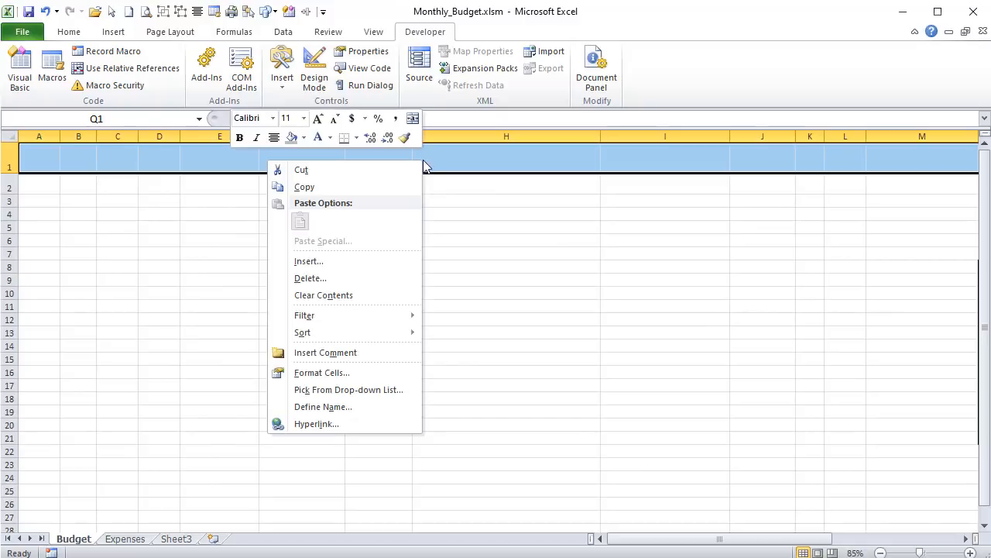
{"action": "key", "text": "Escape"}
{"action": "left_click", "coordinate": [68, 31]}
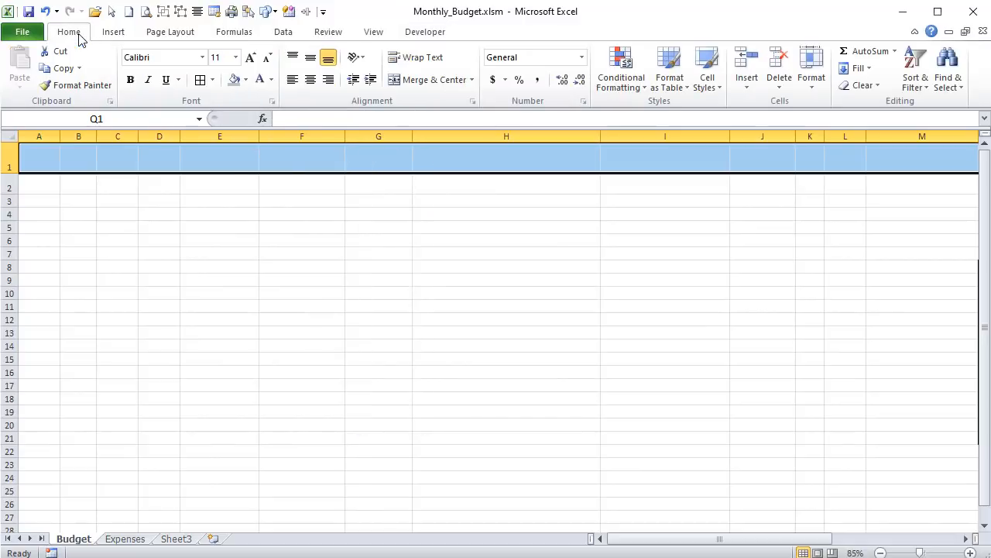
{"action": "left_click", "coordinate": [247, 80]}
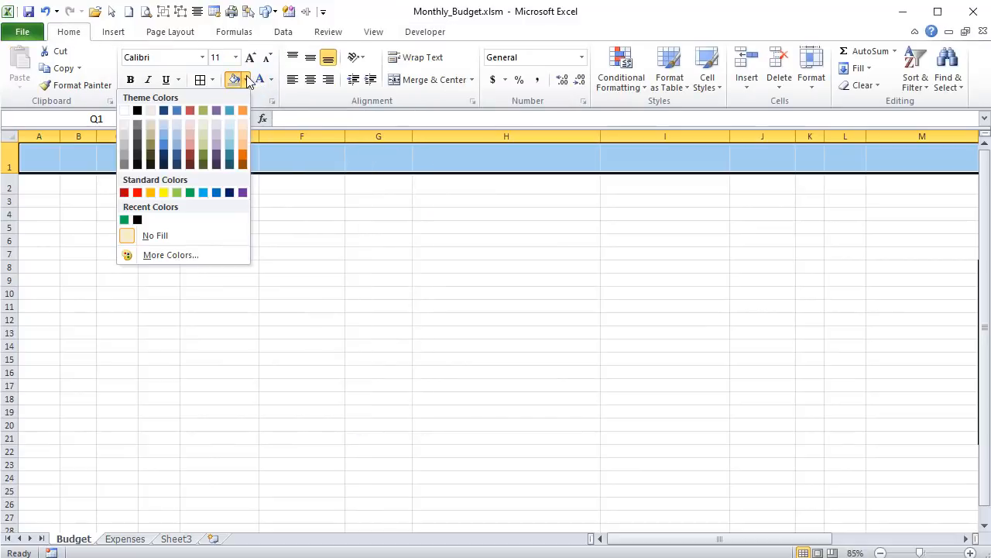
{"action": "left_click", "coordinate": [190, 192]}
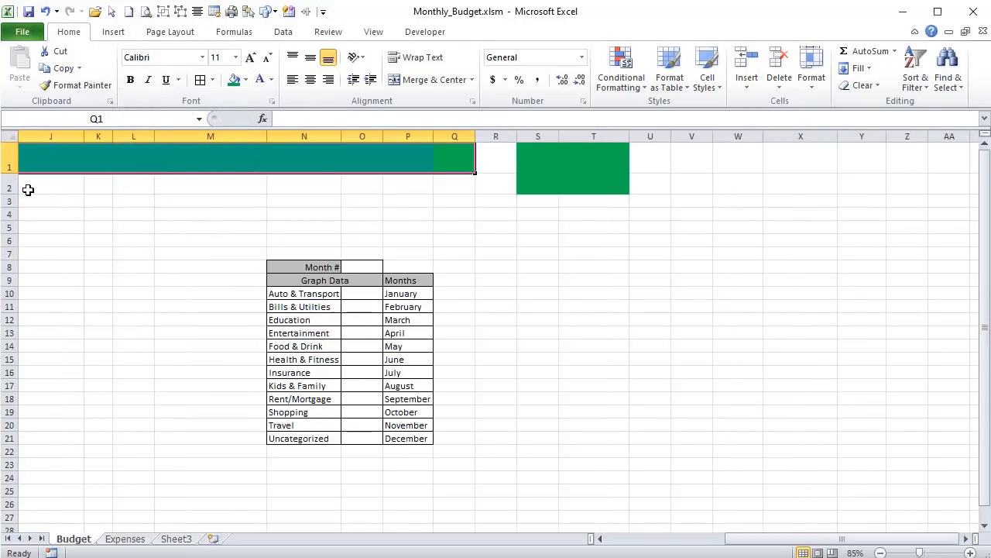
- Clear all contents and formatting from the green cells S1:T2
{"action": "left_click_drag", "start_coordinate": [550, 160], "coordinate": [608, 178]}
{"action": "left_click", "coordinate": [866, 85]}
{"action": "left_click", "coordinate": [841, 101]}
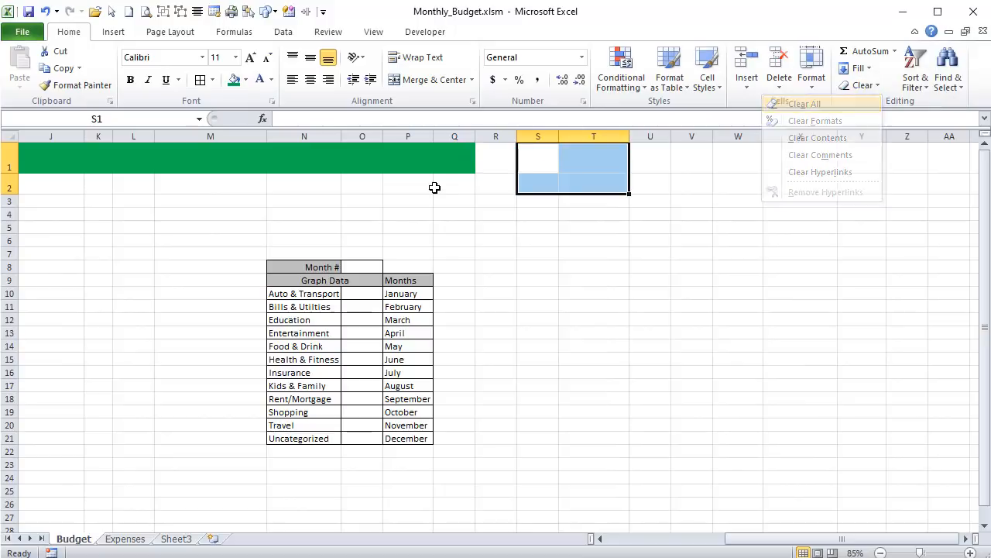
- Fill cells A2:Q2 with the same green as the row above
{"action": "left_click_drag", "start_coordinate": [453, 186], "coordinate": [8, 183]}
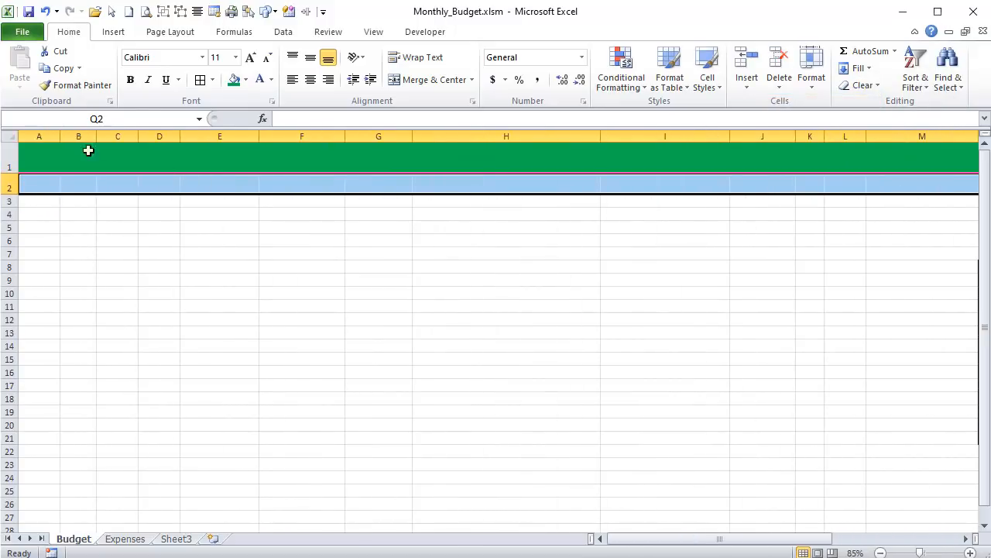
{"action": "left_click", "coordinate": [245, 80]}
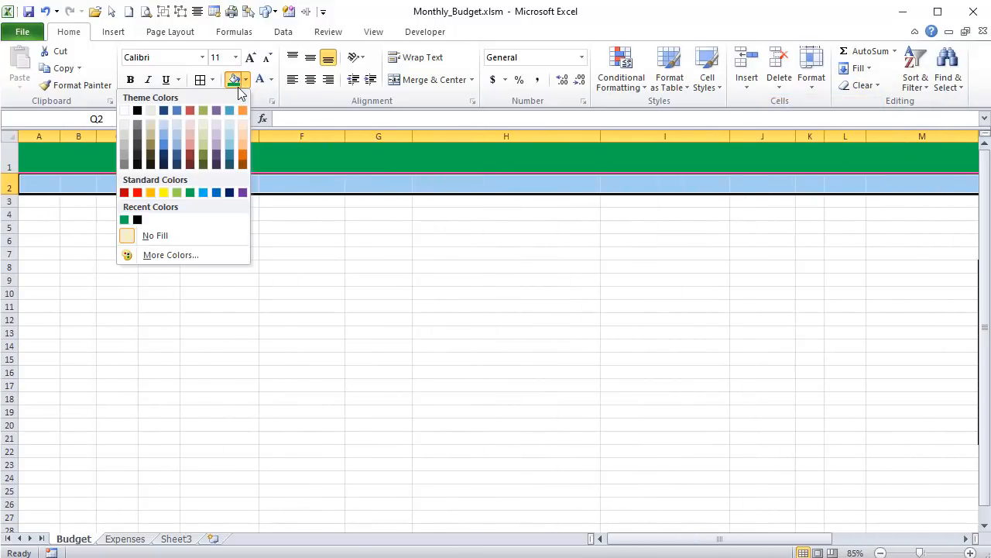
{"action": "left_click", "coordinate": [235, 81]}
{"action": "left_click", "coordinate": [98, 202]}
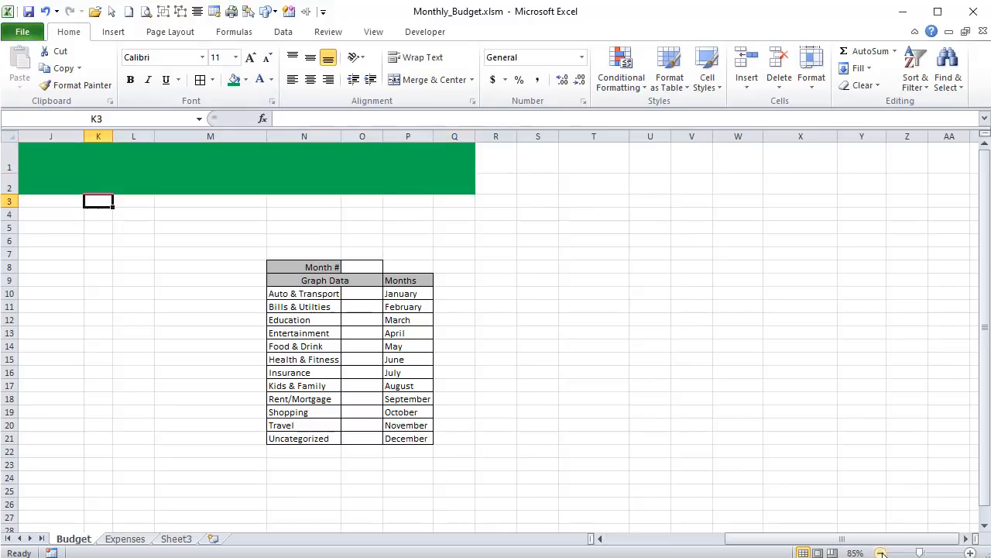
- Enter the title "PERSONAL MONTHLY BUDGET" in cell B1
{"action": "left_click_drag", "start_coordinate": [836, 547], "coordinate": [540, 546]}
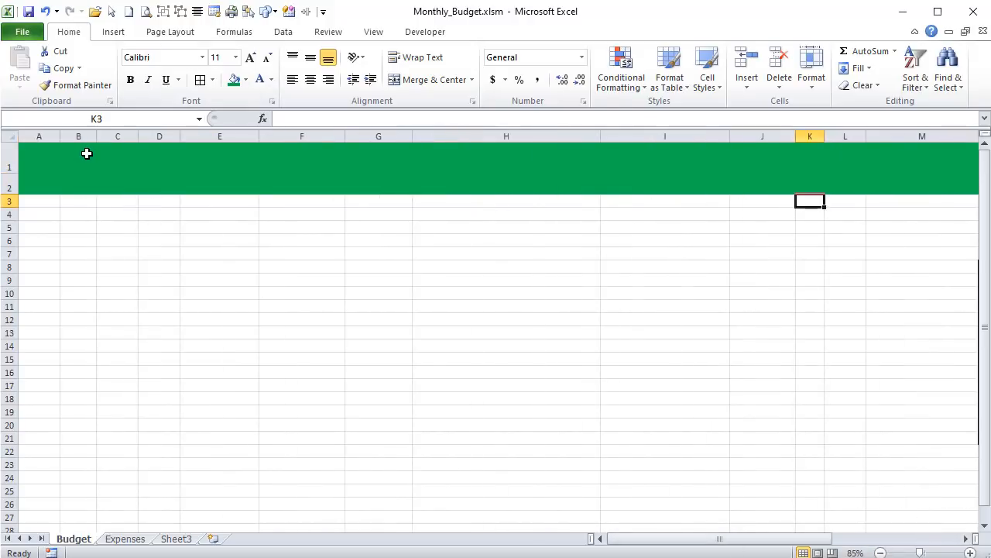
{"action": "left_click", "coordinate": [87, 153]}
{"action": "type", "text": "PERSONAL MON"}
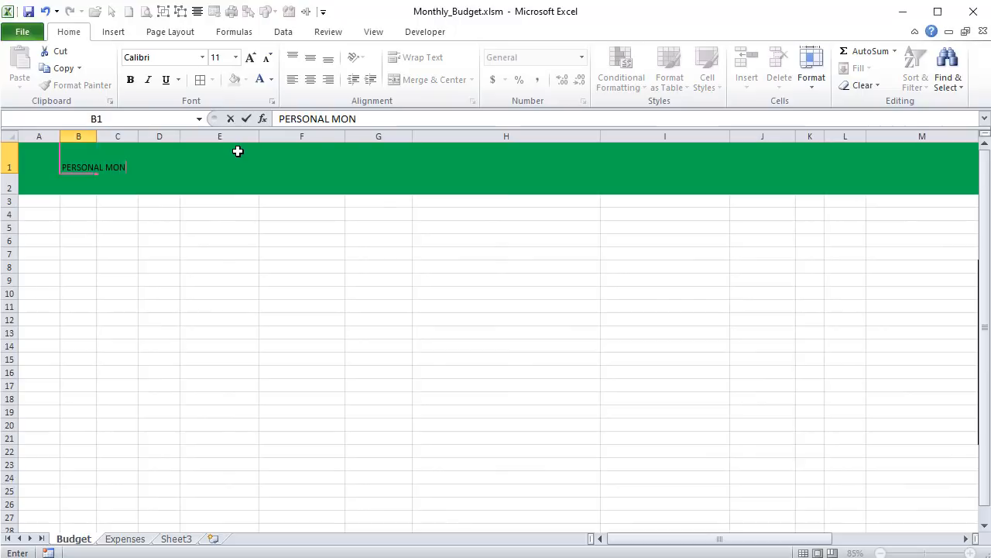
{"action": "type", "text": "THLY BUD"}
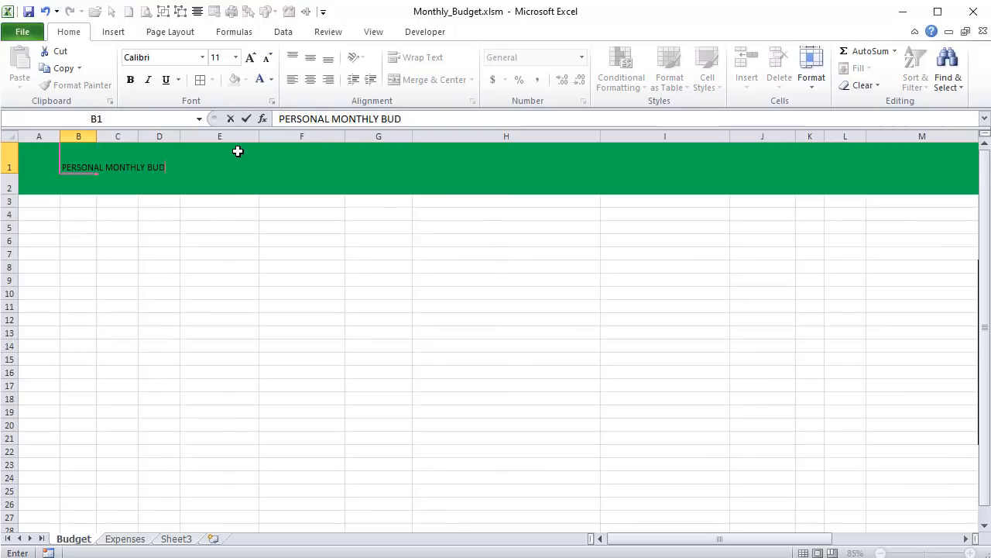
{"action": "type", "text": "GET"}
{"action": "key", "text": "Return"}
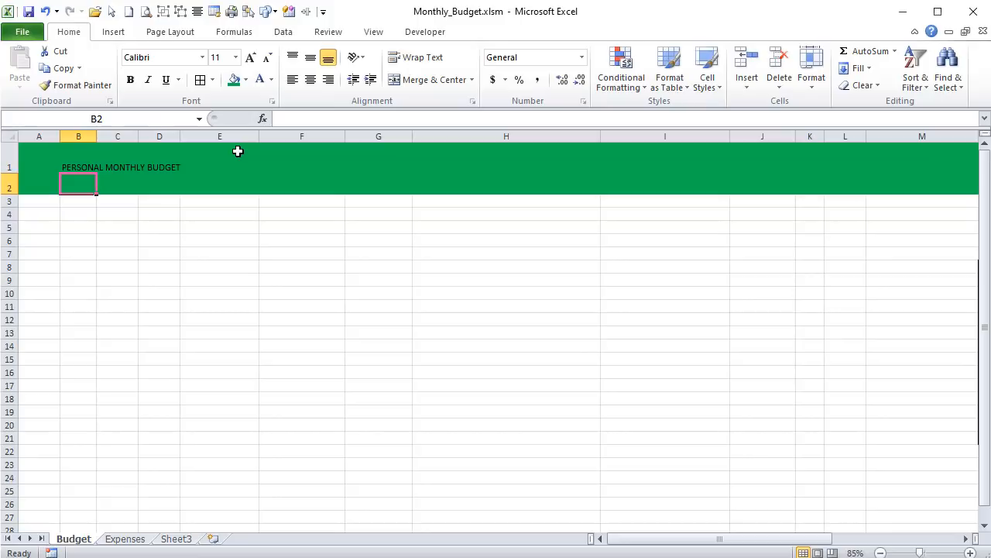
- Format the title in B1 as white, bold text in the Arial Rounded MT Bold font
{"action": "left_click", "coordinate": [42, 163]}
{"action": "left_click", "coordinate": [84, 165]}
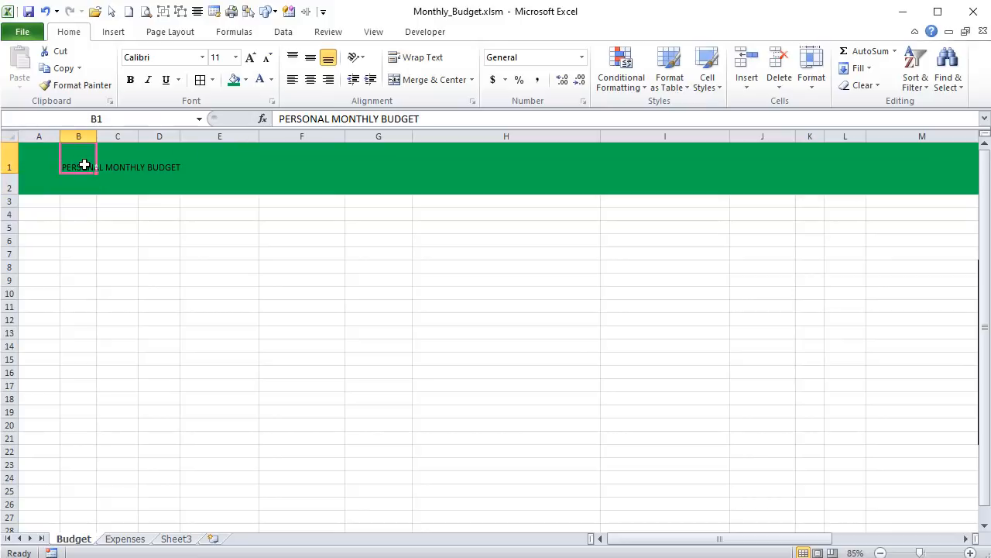
{"action": "left_click", "coordinate": [260, 82]}
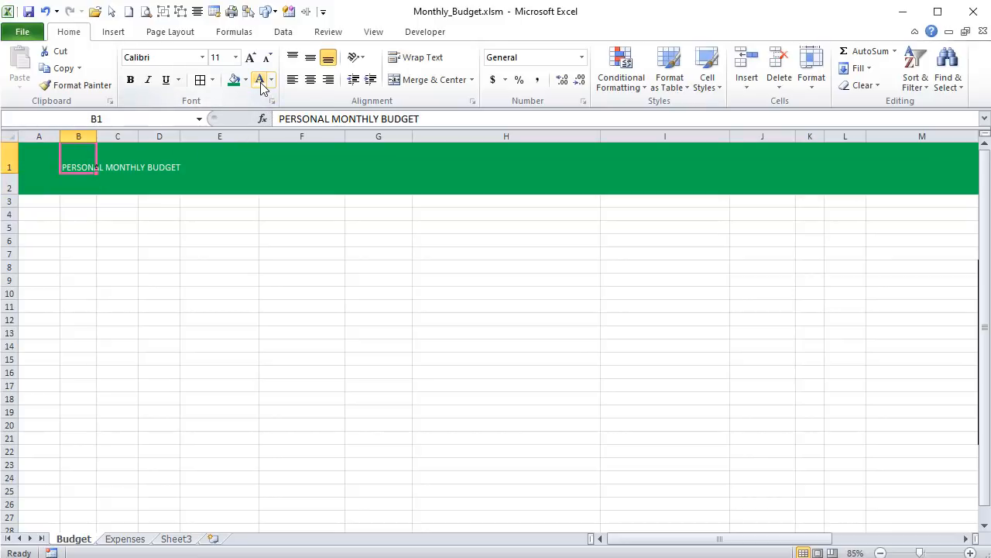
{"action": "left_click", "coordinate": [130, 80]}
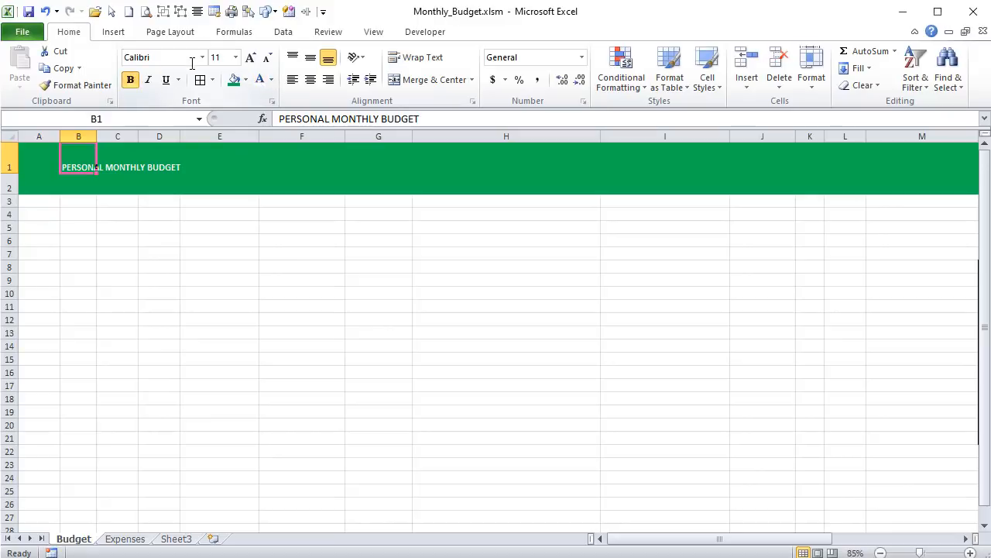
{"action": "left_click", "coordinate": [202, 57]}
{"action": "left_click_drag", "start_coordinate": [211, 85], "coordinate": [210, 137]}
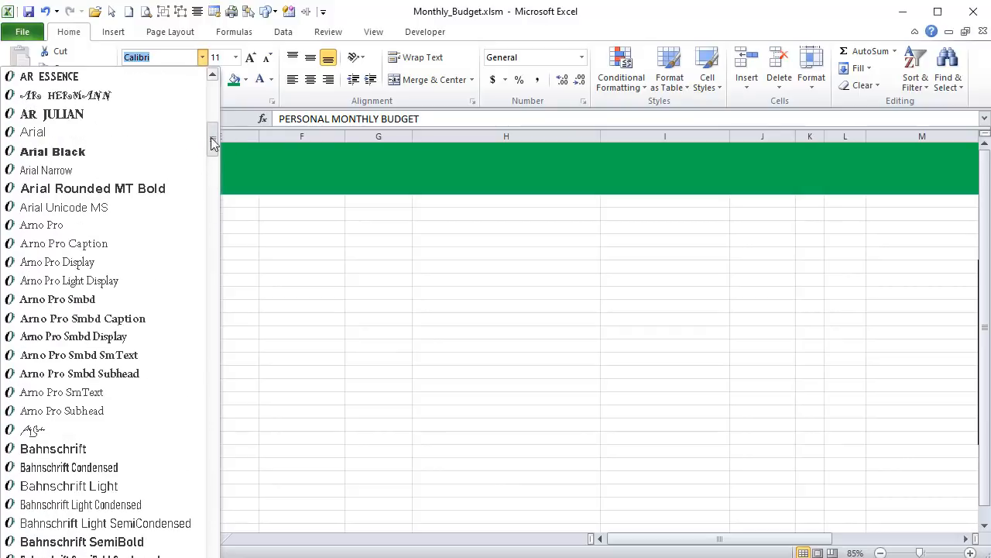
{"action": "left_click", "coordinate": [155, 189]}
- Increase the title's font size to 26
{"action": "left_click", "coordinate": [248, 61]}
{"action": "left_click", "coordinate": [248, 60]}
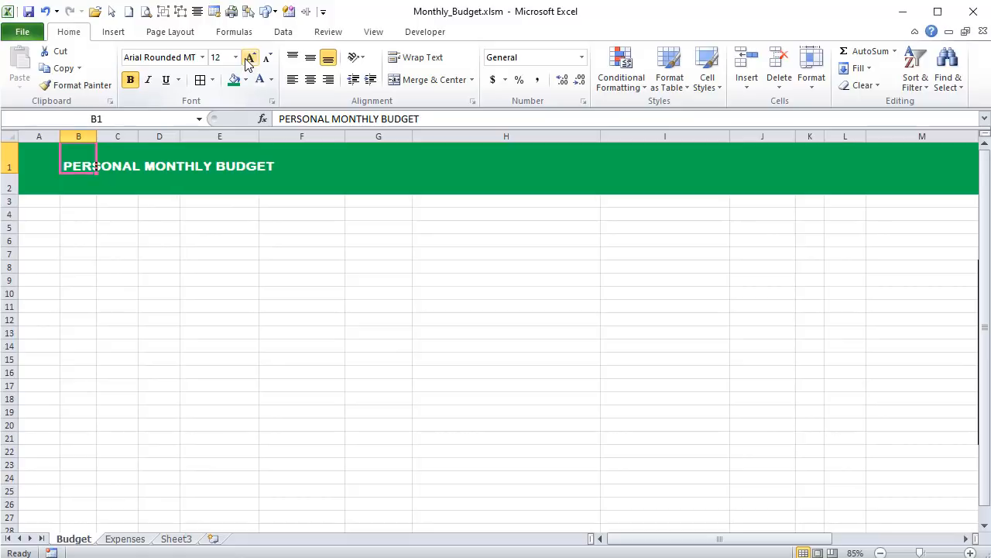
{"action": "left_click", "coordinate": [247, 61]}
{"action": "left_click", "coordinate": [248, 61]}
{"action": "left_click", "coordinate": [248, 60]}
{"action": "left_click", "coordinate": [248, 61]}
{"action": "left_click", "coordinate": [248, 60]}
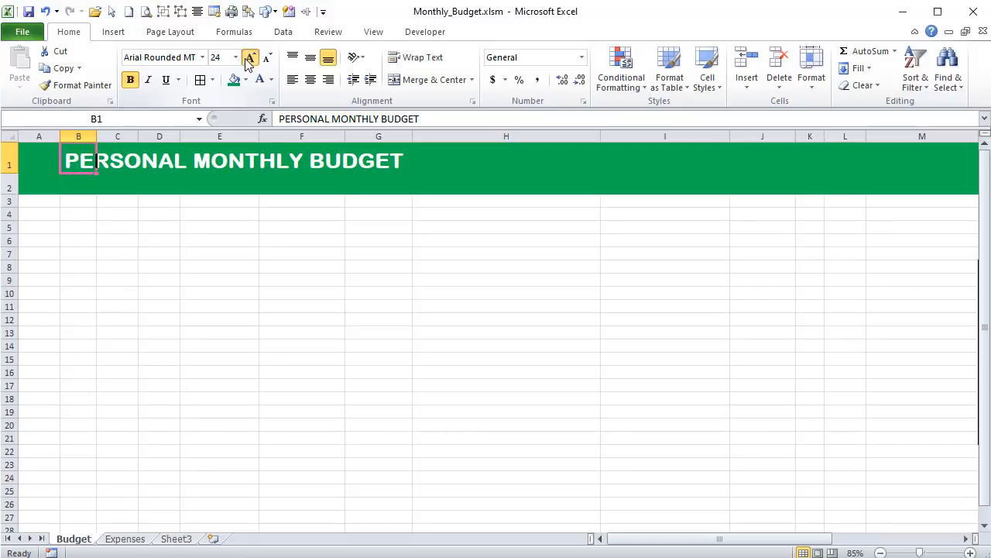
{"action": "left_click", "coordinate": [248, 60]}
- Merge and center the title across cells B1:J1
{"action": "left_click_drag", "start_coordinate": [84, 159], "coordinate": [754, 157]}
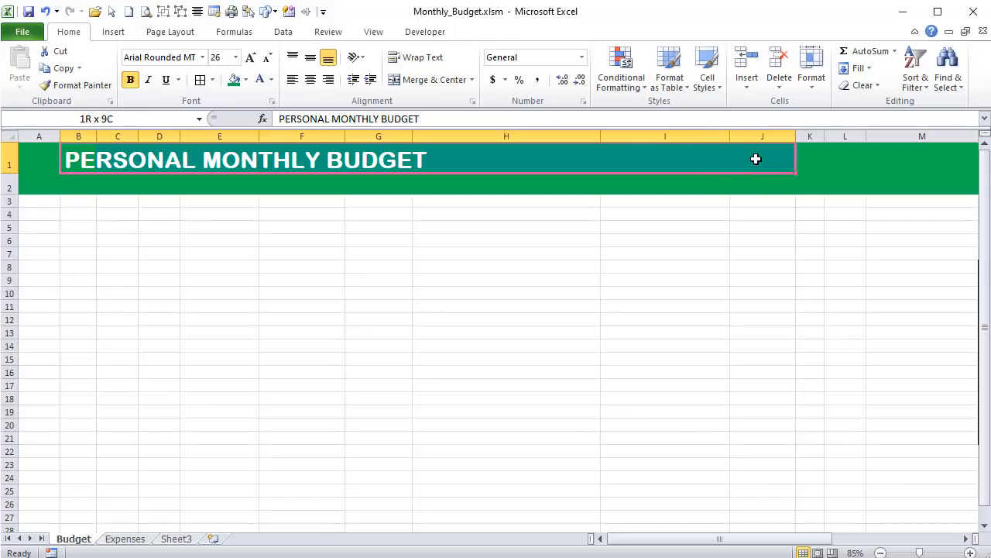
{"action": "left_click", "coordinate": [453, 80]}
{"action": "left_click", "coordinate": [216, 268]}
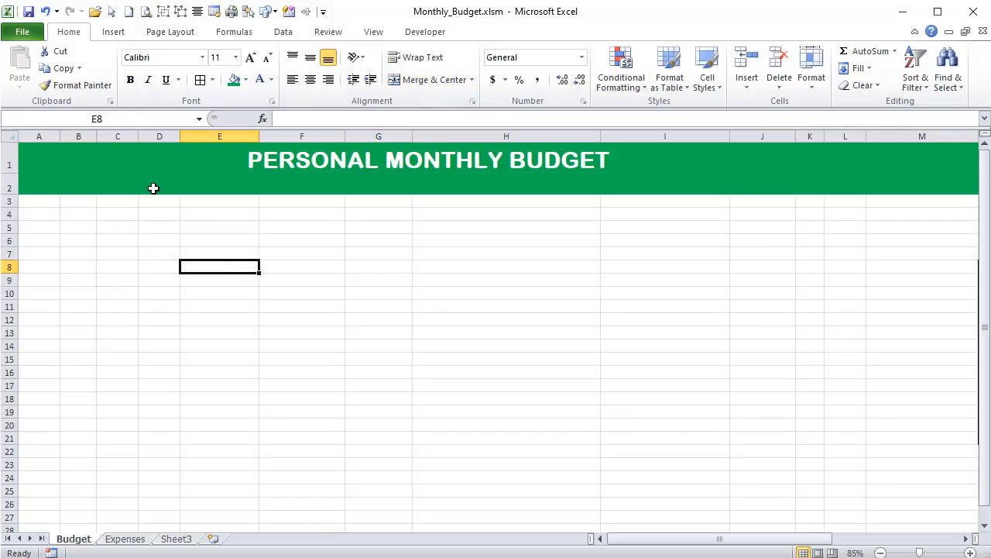
- Enter the label "Year" in cell A2 and the label "Month" in cell D2
{"action": "left_click", "coordinate": [58, 189]}
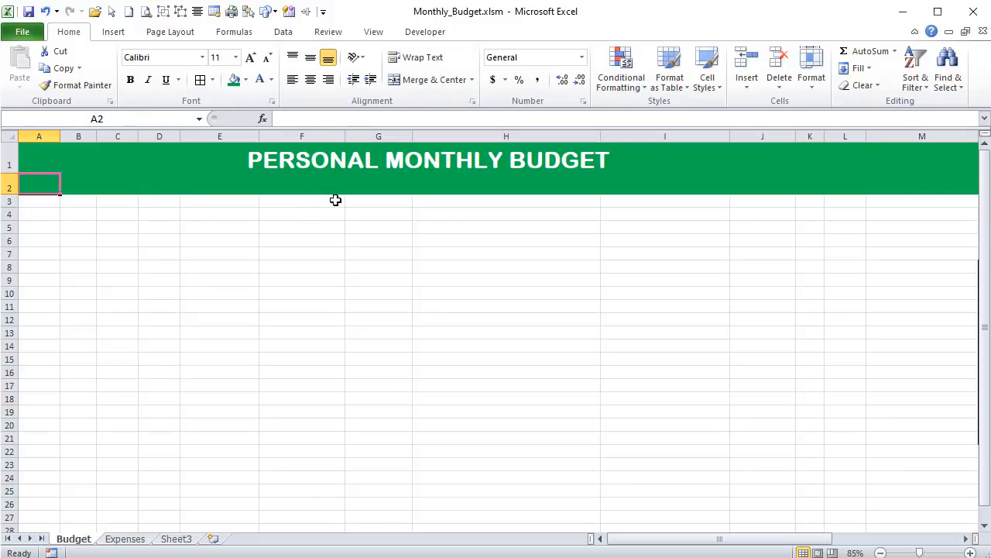
{"action": "type", "text": "yE"}
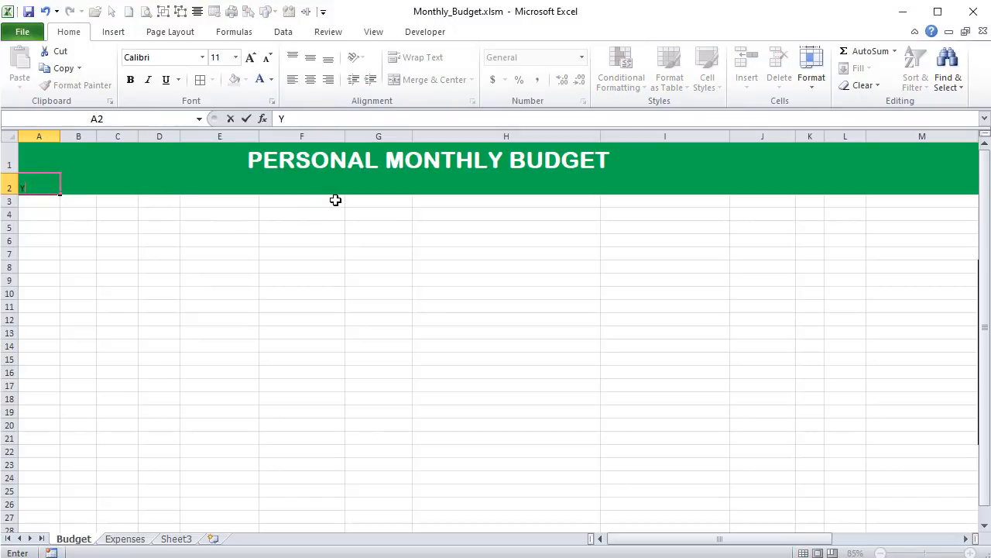
{"action": "key", "text": "Tab"}
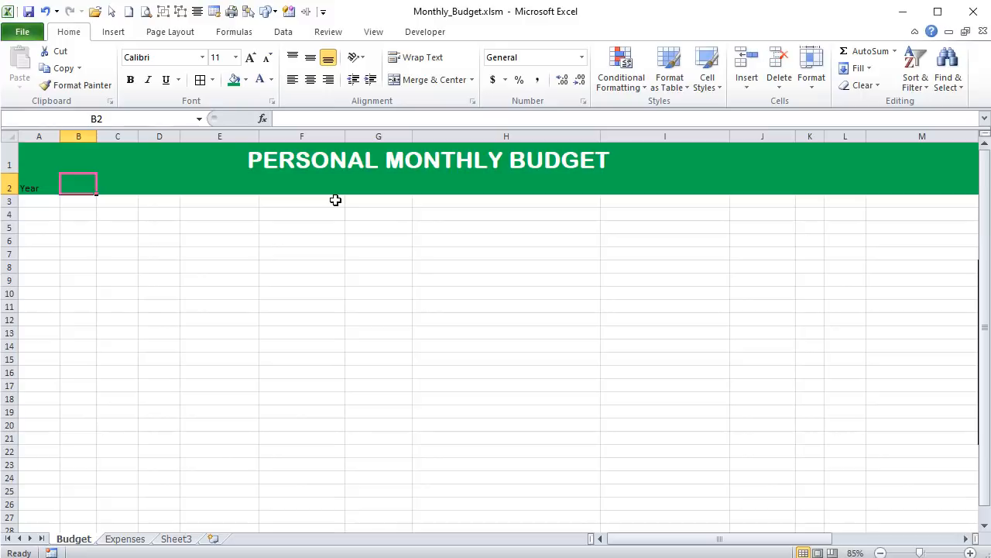
{"action": "key", "text": "Tab"}
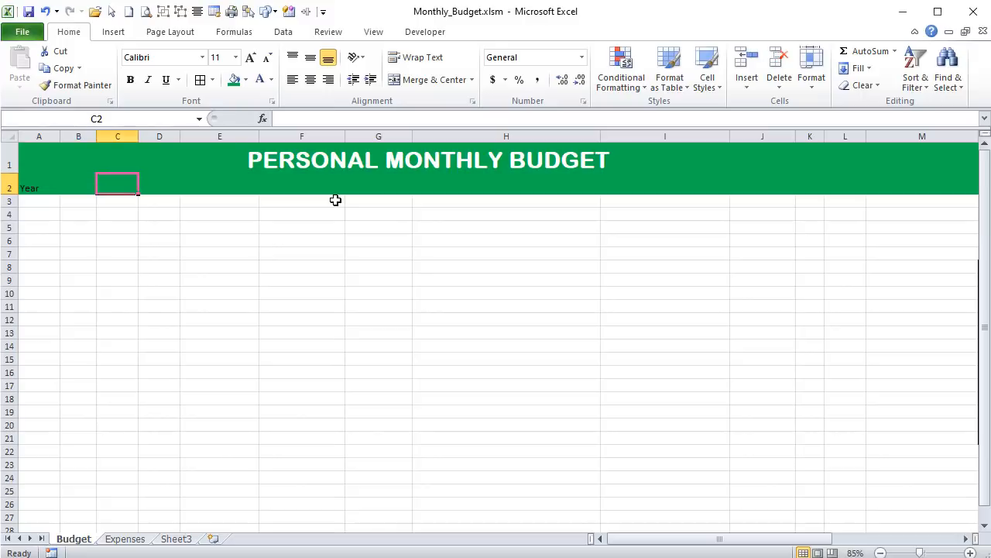
{"action": "key", "text": "Tab"}
{"action": "type", "text": "M"}
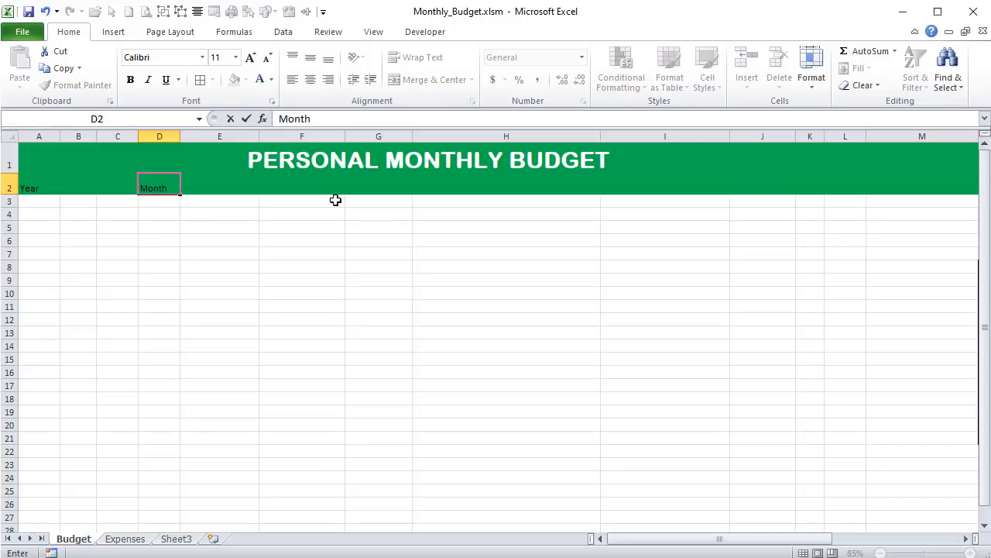
{"action": "key", "text": "Tab"}
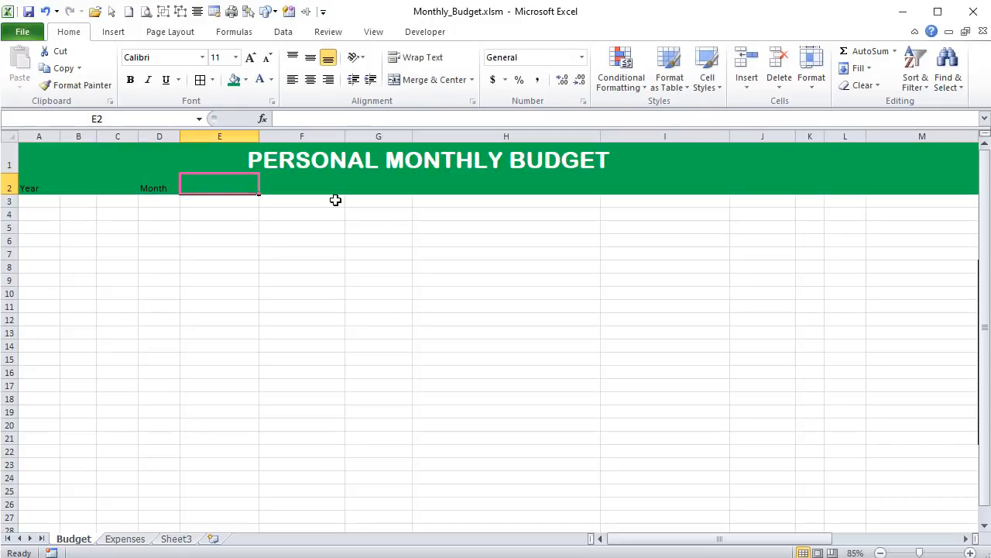
- Enter "January" as the month in cell E2
{"action": "type", "text": "Janus"}
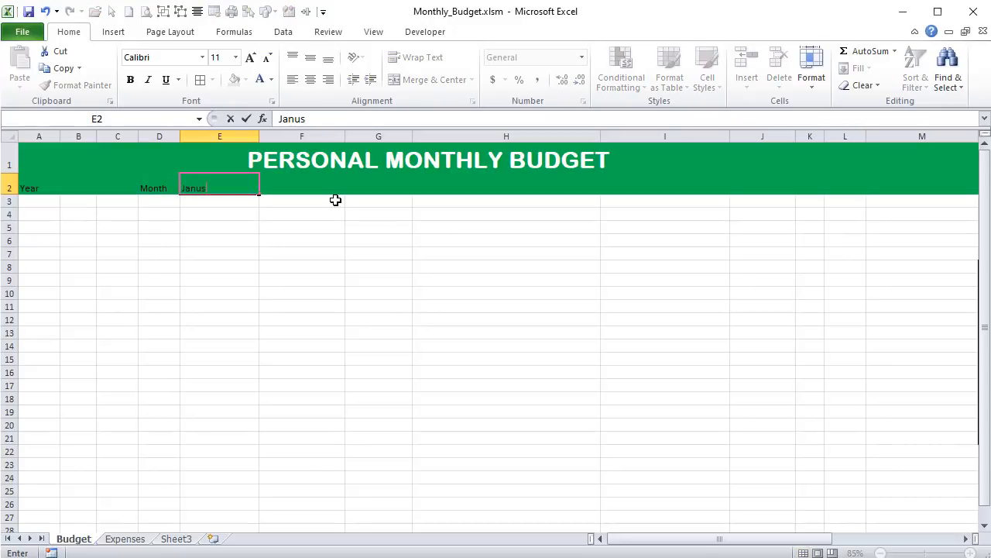
{"action": "key", "text": "Left"}
{"action": "key", "text": "Left"}
{"action": "key", "text": "Left"}
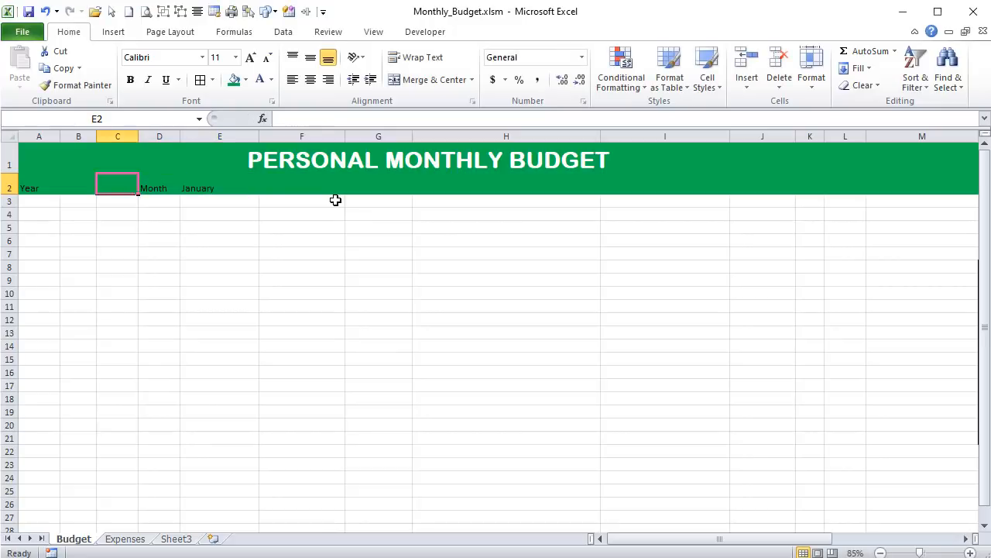
- Enter 2020 as the year in cell B2
{"action": "type", "text": "2020"}
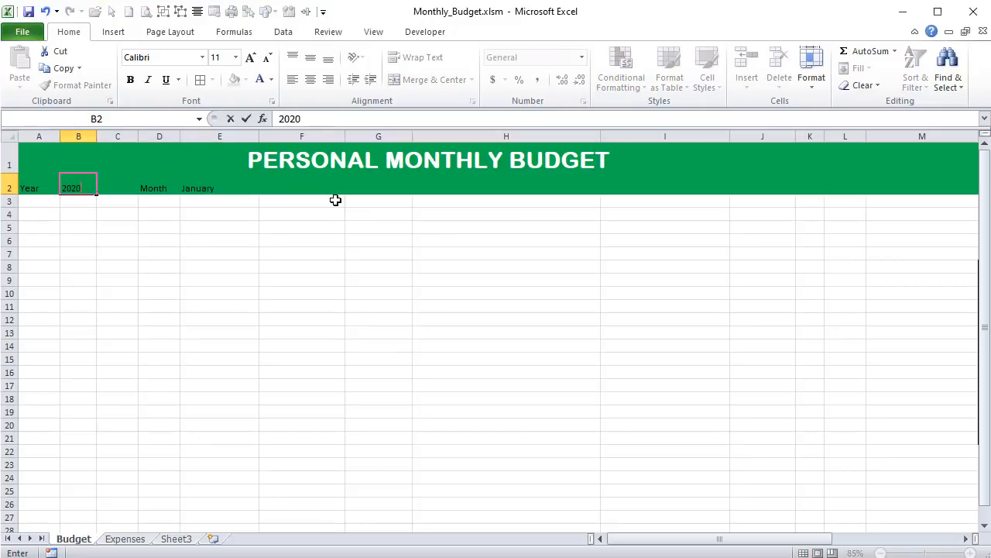
{"action": "key", "text": "Tab"}
- Right-align the Year and Month labels in A2 and D2, and left-align their values in B2 and E2
{"action": "left_click", "coordinate": [45, 187]}
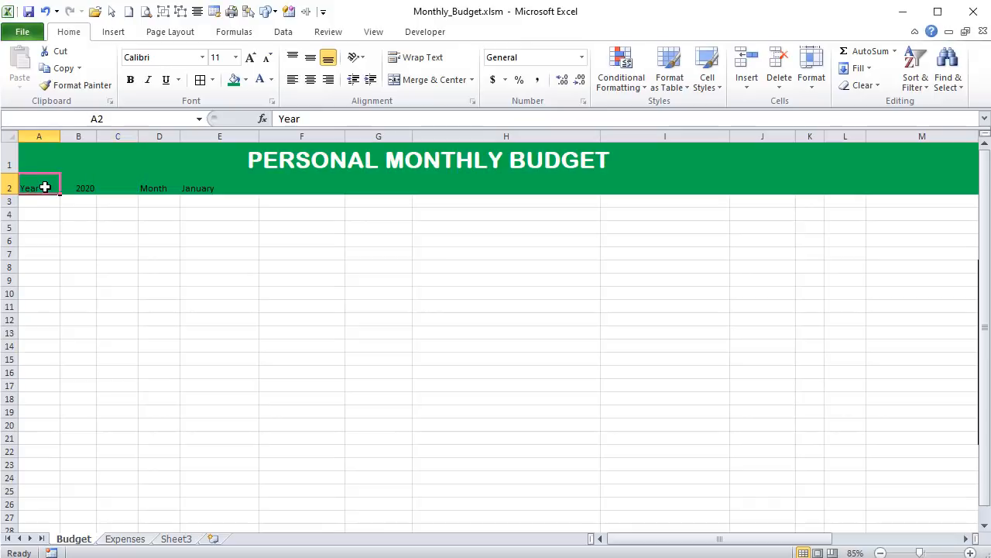
{"action": "left_click", "coordinate": [167, 187], "text": "ctrl"}
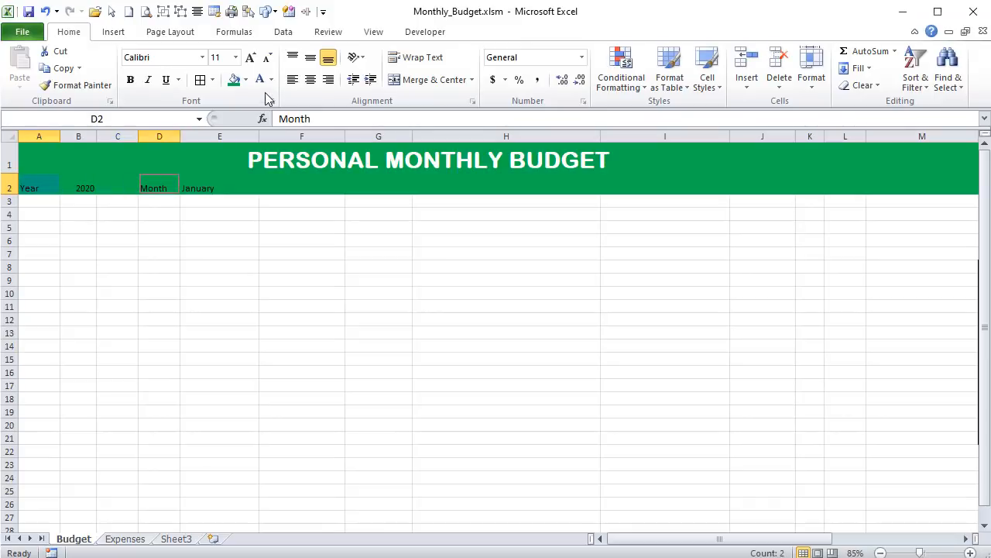
{"action": "left_click", "coordinate": [328, 80]}
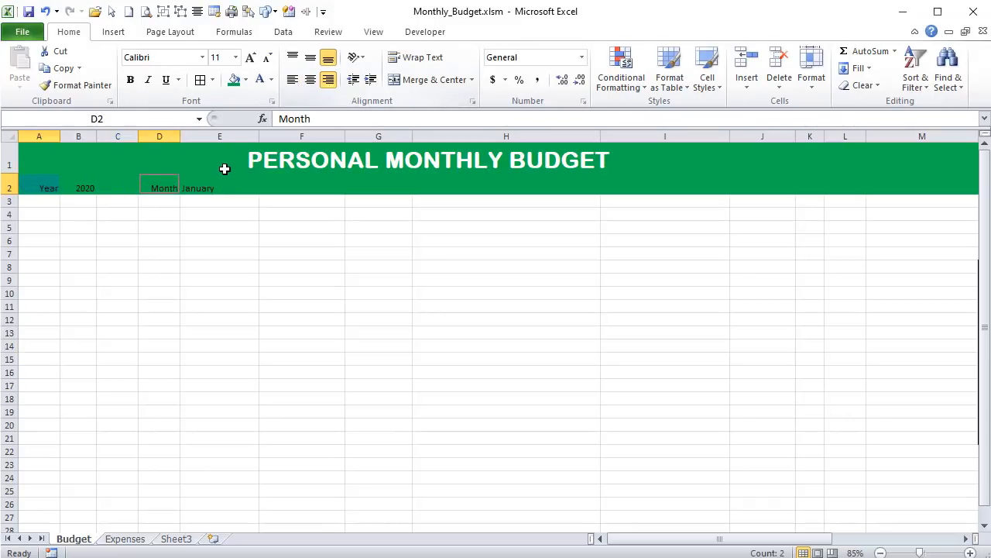
{"action": "left_click", "coordinate": [211, 186]}
{"action": "left_click", "coordinate": [80, 187], "text": "ctrl"}
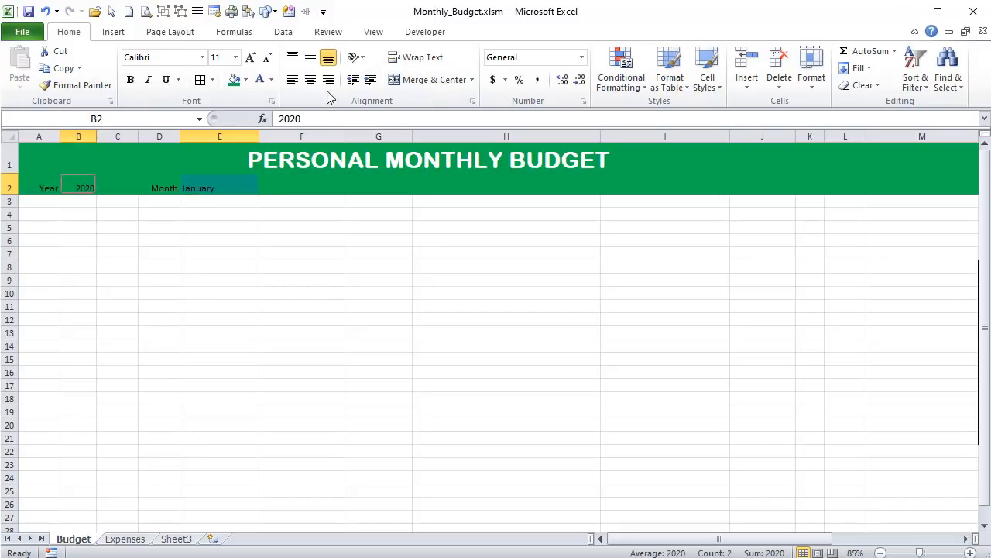
{"action": "left_click", "coordinate": [292, 79]}
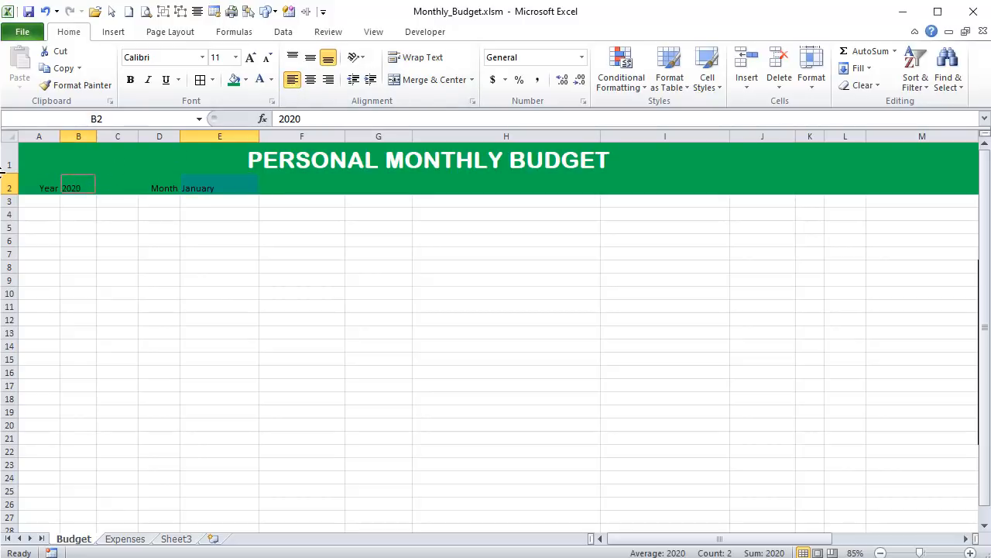
- Format the year and month cells A2:F2 with white, bold, 14-point text
{"action": "left_click_drag", "start_coordinate": [36, 186], "coordinate": [334, 186]}
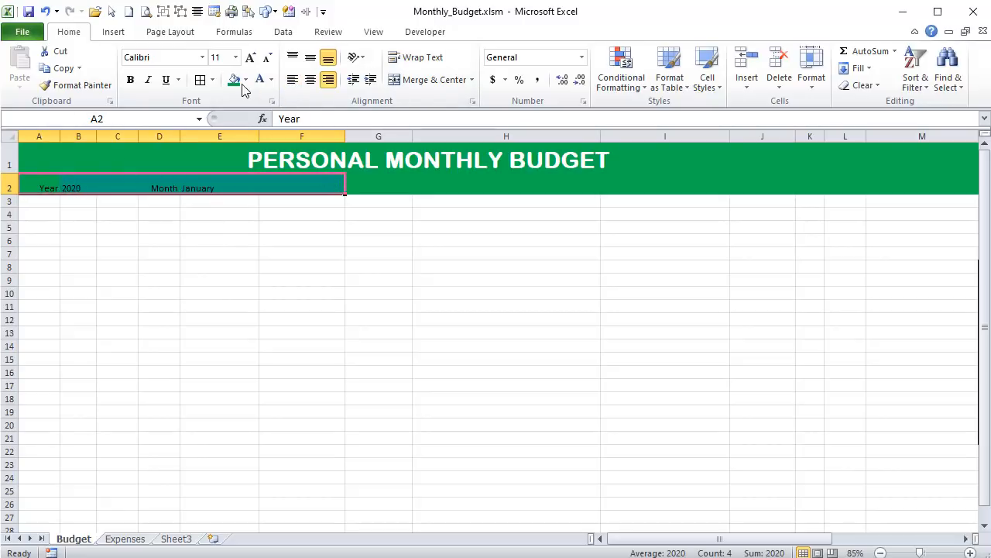
{"action": "left_click", "coordinate": [260, 79]}
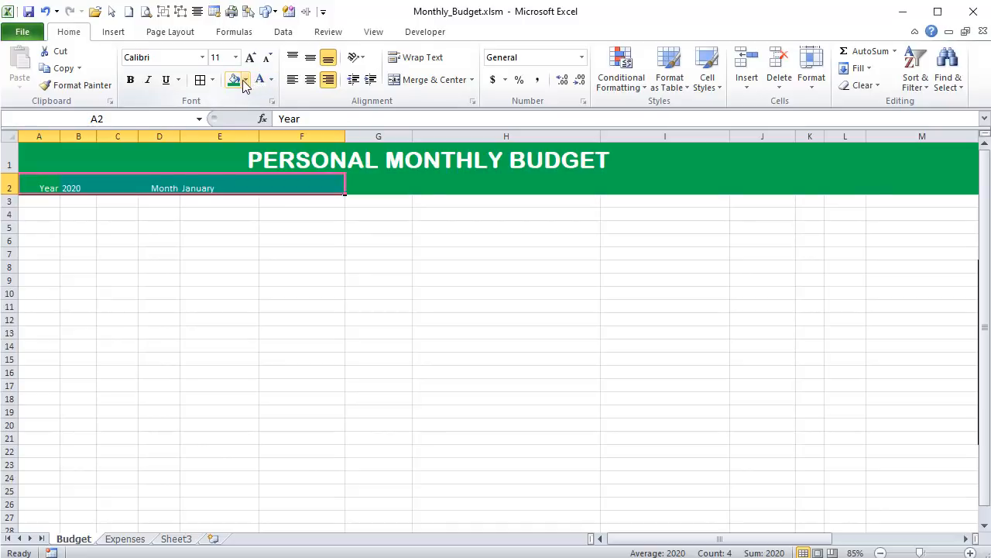
{"action": "left_click", "coordinate": [252, 58]}
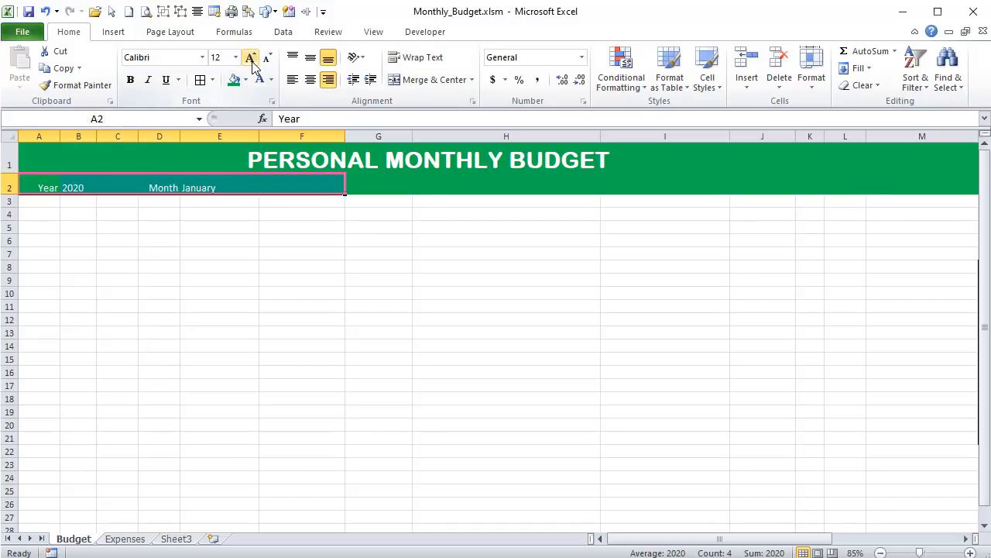
{"action": "left_click", "coordinate": [252, 59]}
{"action": "left_click", "coordinate": [159, 236]}
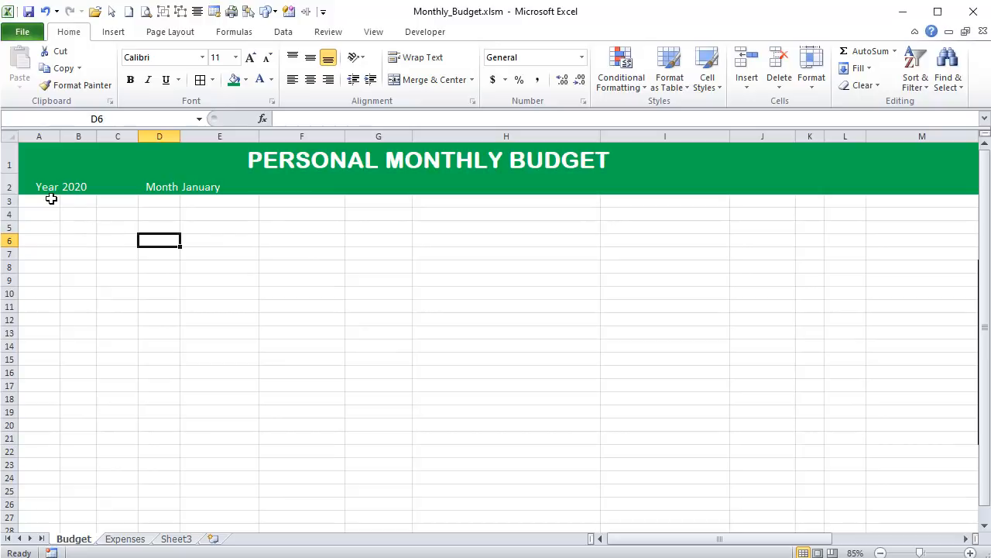
{"action": "left_click", "coordinate": [70, 190]}
{"action": "left_click_drag", "start_coordinate": [36, 183], "coordinate": [276, 184]}
{"action": "left_click", "coordinate": [131, 81]}
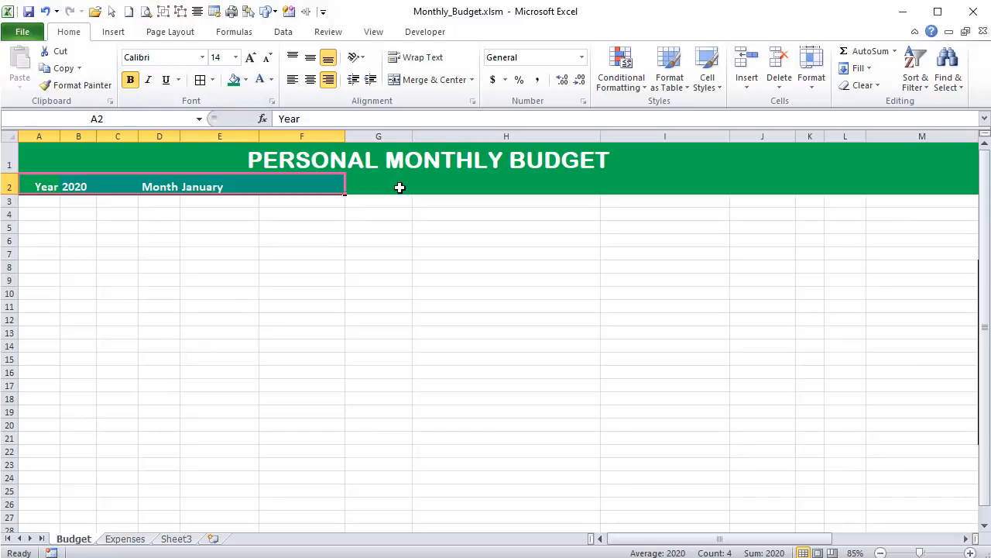
- Enter the label "Monthly Budget:" in cell H2 and the amount 3500 in cell I2
{"action": "left_click", "coordinate": [501, 183]}
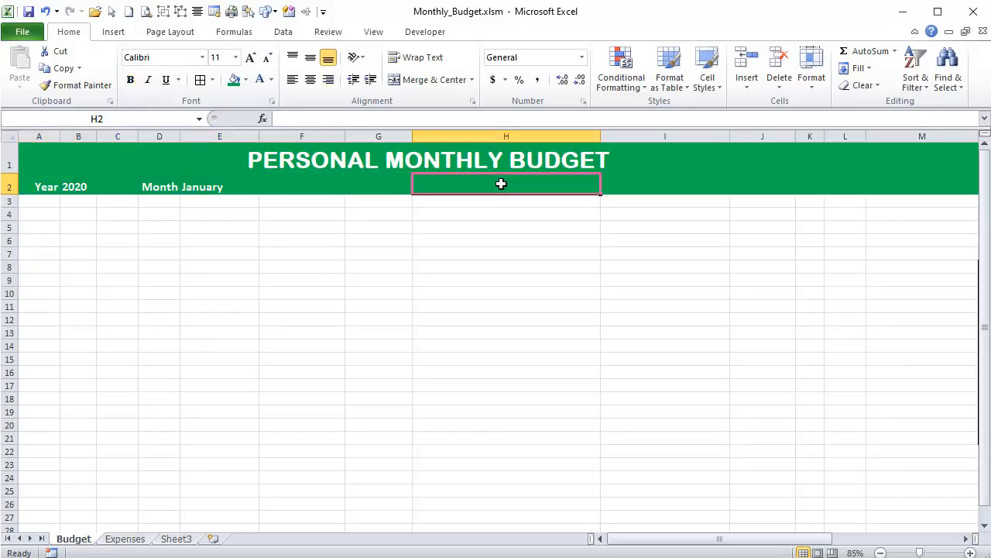
{"action": "type", "text": "Monthly Budget:"}
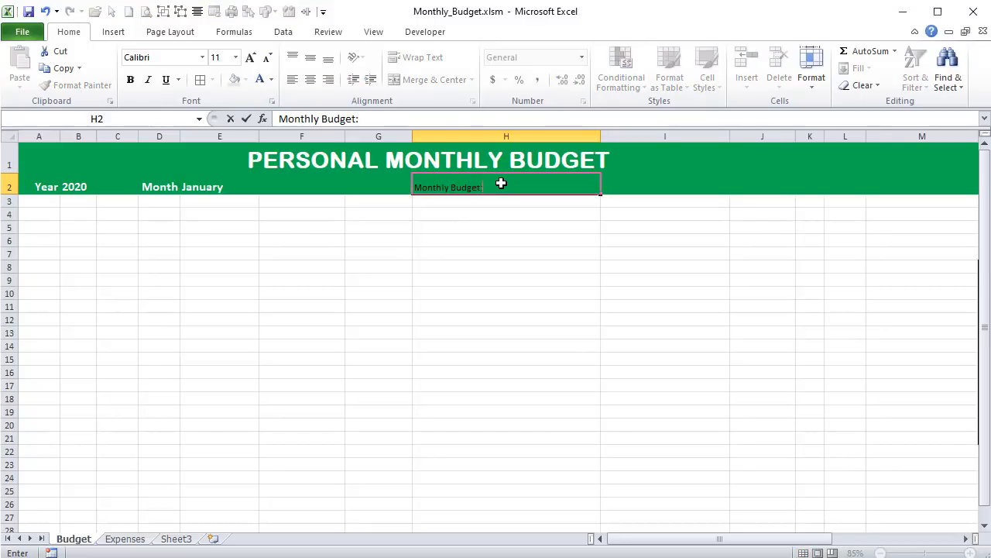
{"action": "key", "text": "Tab"}
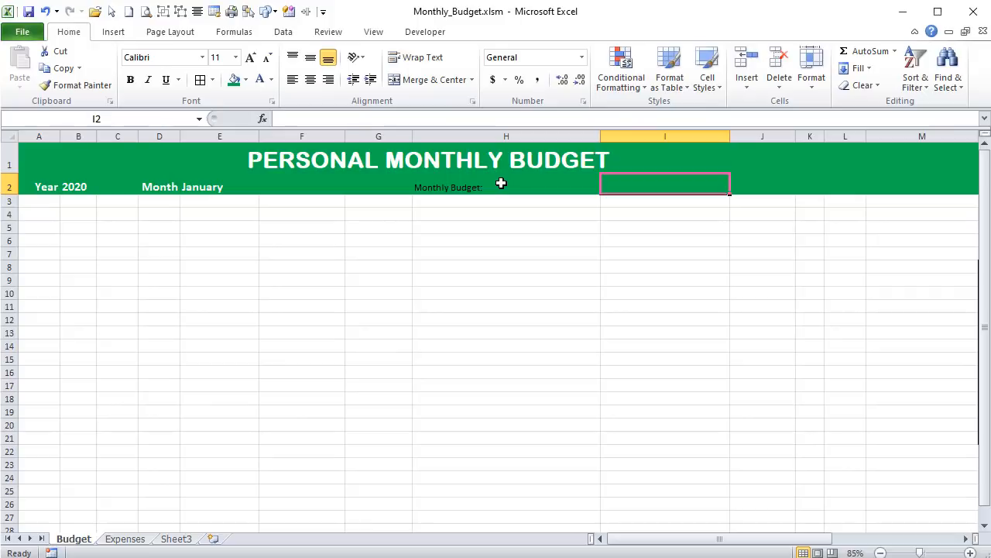
{"action": "type", "text": "3500"}
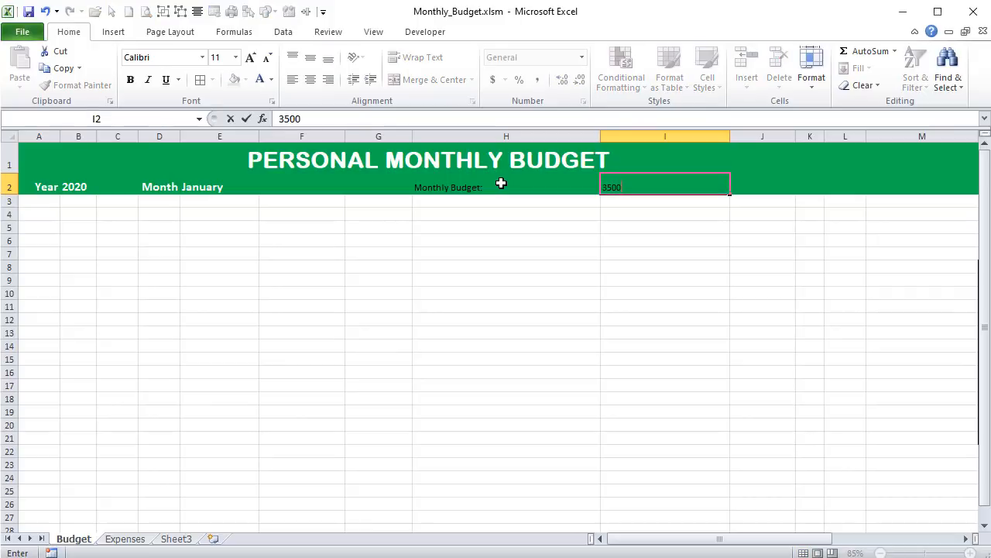
{"action": "key", "text": "Tab"}
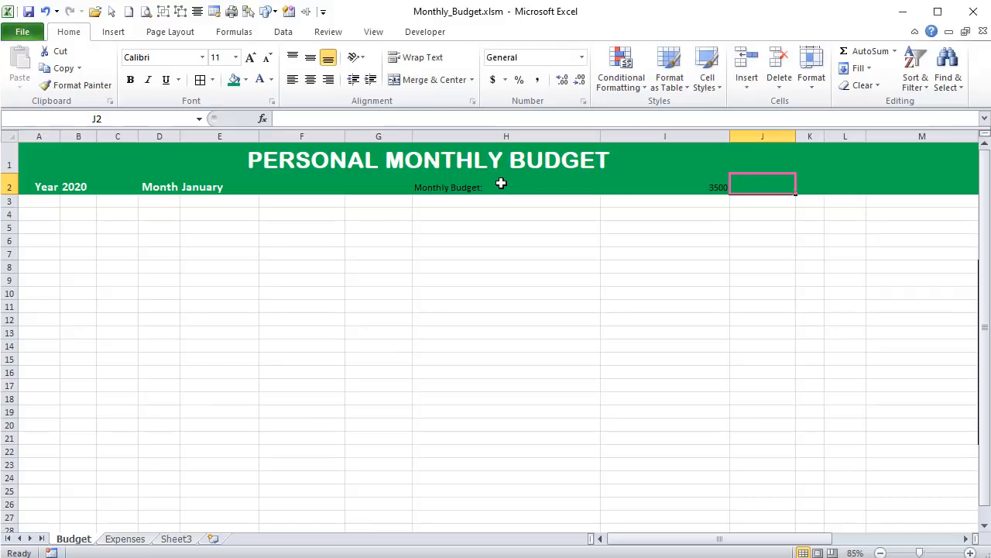
- Left-align the budget amount in cell I2 and apply the Currency number format to it
{"action": "left_click", "coordinate": [684, 182]}
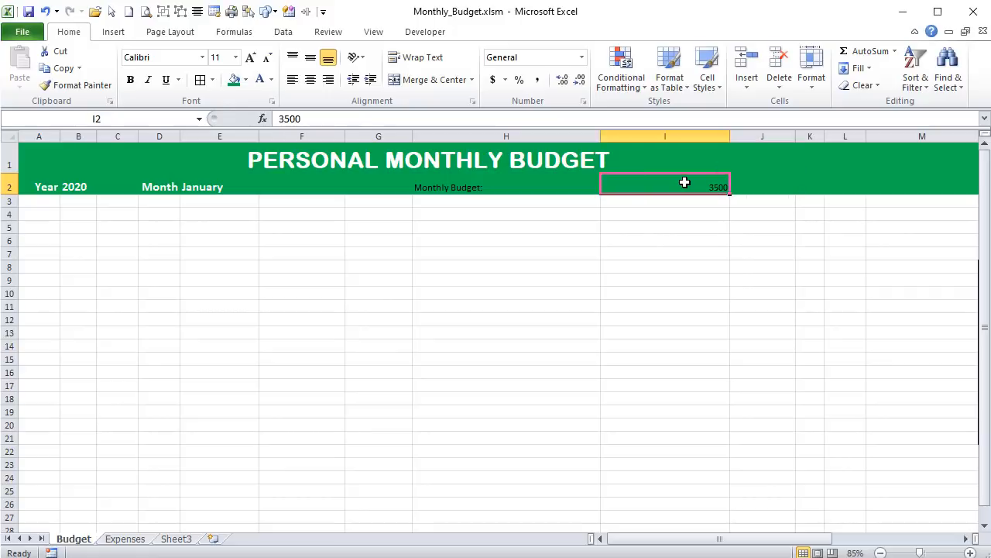
{"action": "left_click", "coordinate": [492, 82]}
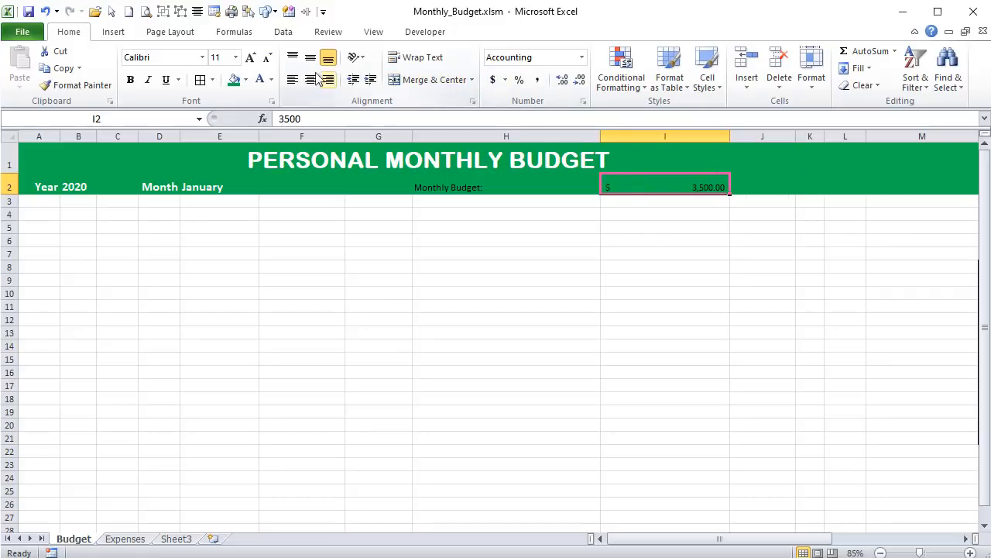
{"action": "left_click", "coordinate": [293, 80]}
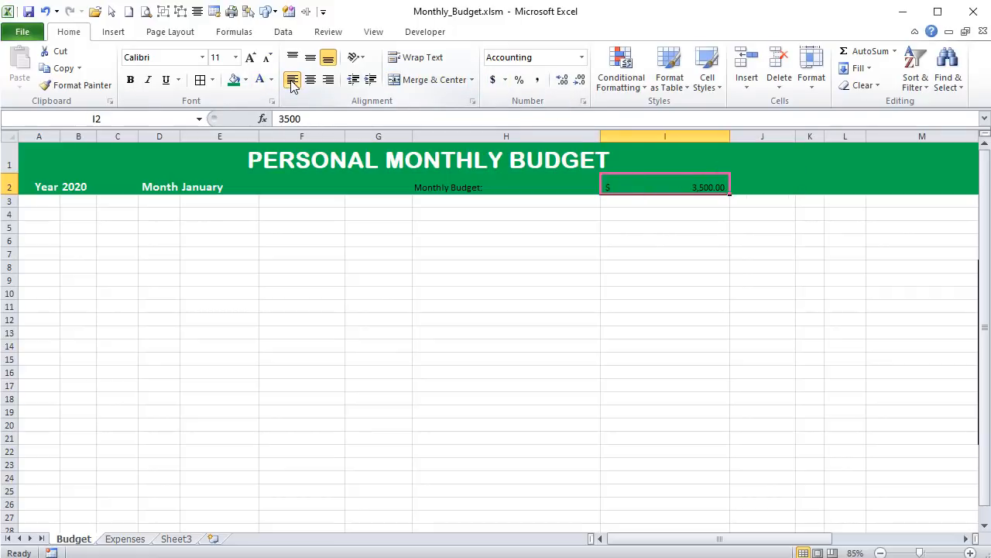
{"action": "left_click", "coordinate": [581, 57]}
{"action": "left_click", "coordinate": [546, 162]}
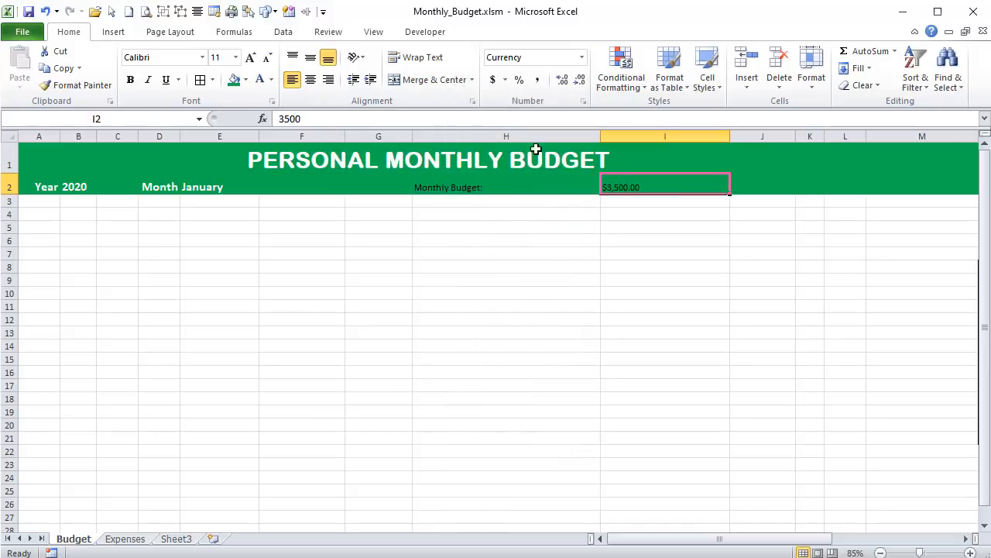
- Right-align the Monthly Budget label in H2 and format H2:I2 with white, bold, 14-point text
{"action": "left_click", "coordinate": [511, 190]}
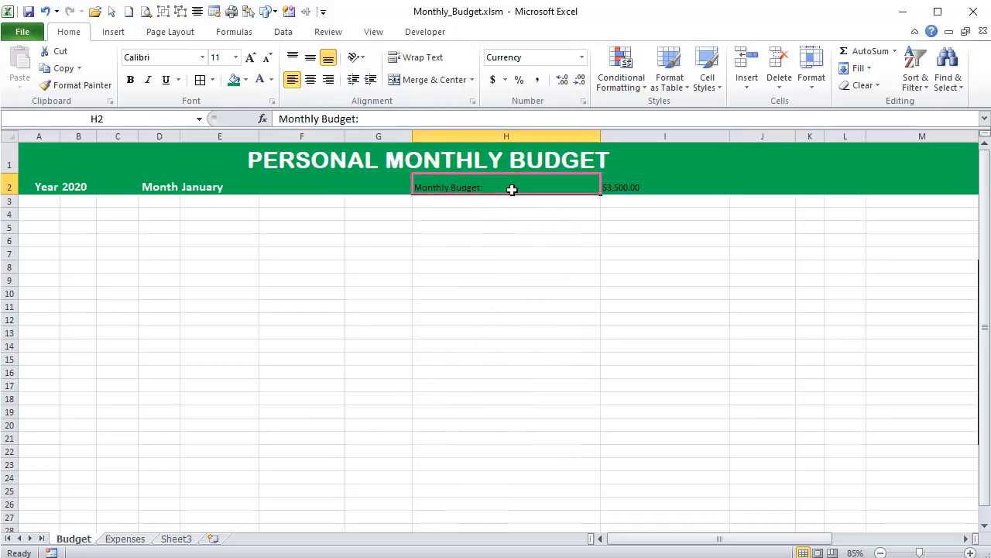
{"action": "left_click", "coordinate": [328, 81]}
{"action": "left_click_drag", "start_coordinate": [545, 186], "coordinate": [646, 186]}
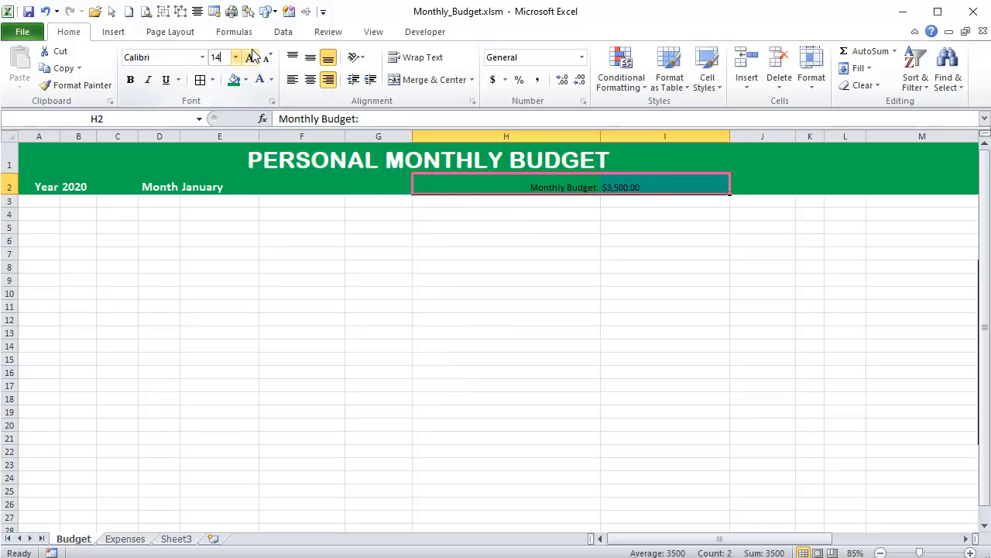
{"action": "key", "text": "Return"}
{"action": "left_click", "coordinate": [260, 80]}
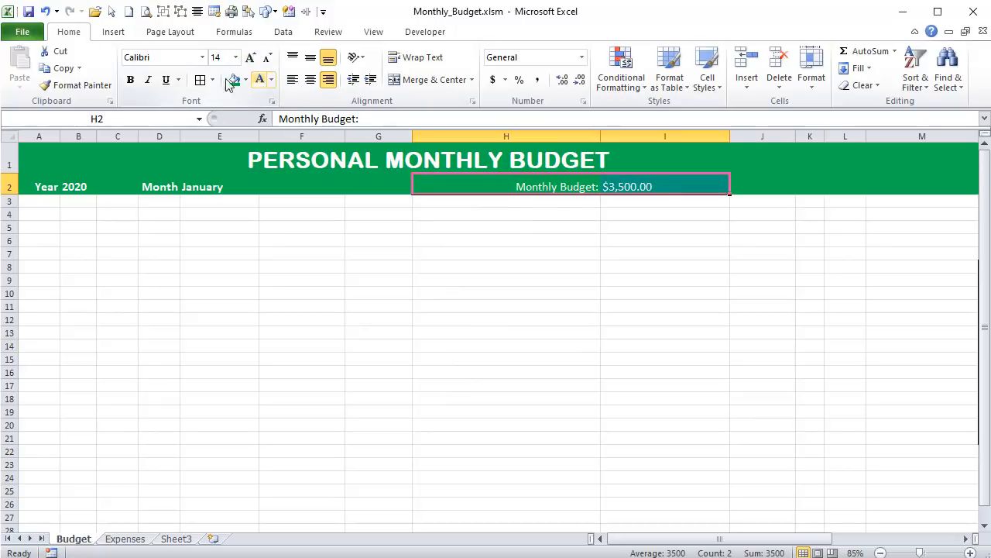
{"action": "left_click", "coordinate": [130, 80]}
{"action": "left_click", "coordinate": [467, 266]}
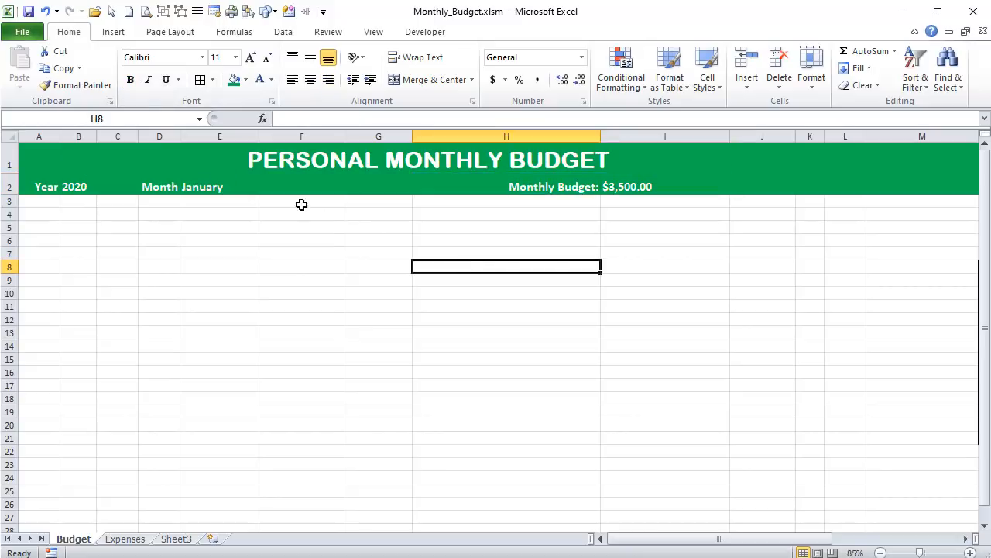
- Examine the year, month and monthly budget values in row 2 and the empty area below the header
{"action": "left_click", "coordinate": [91, 186]}
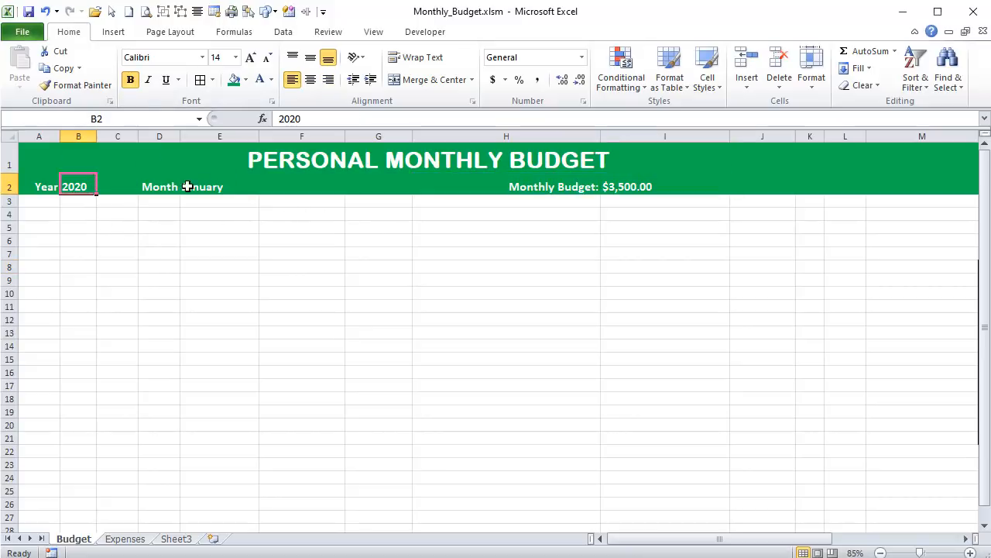
{"action": "left_click", "coordinate": [231, 190]}
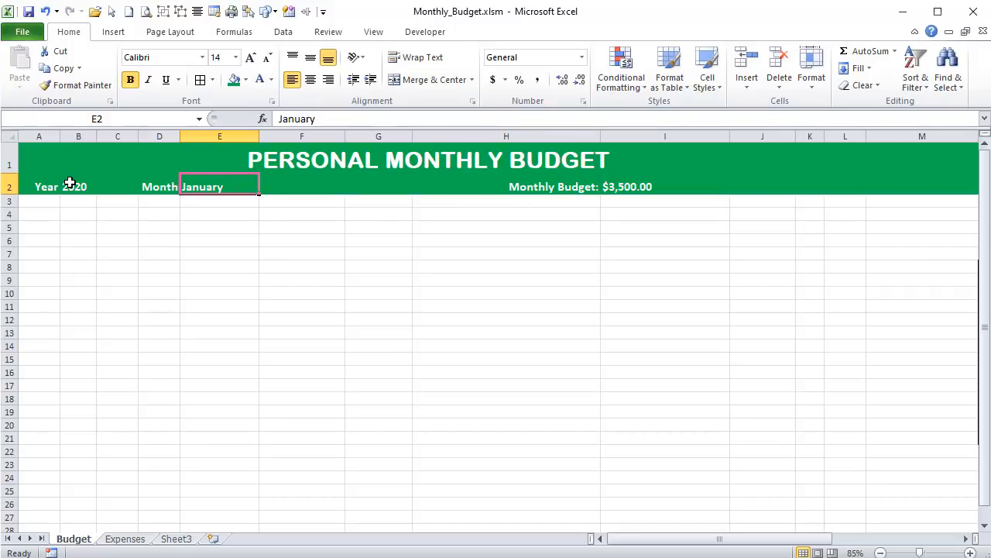
{"action": "left_click", "coordinate": [69, 183]}
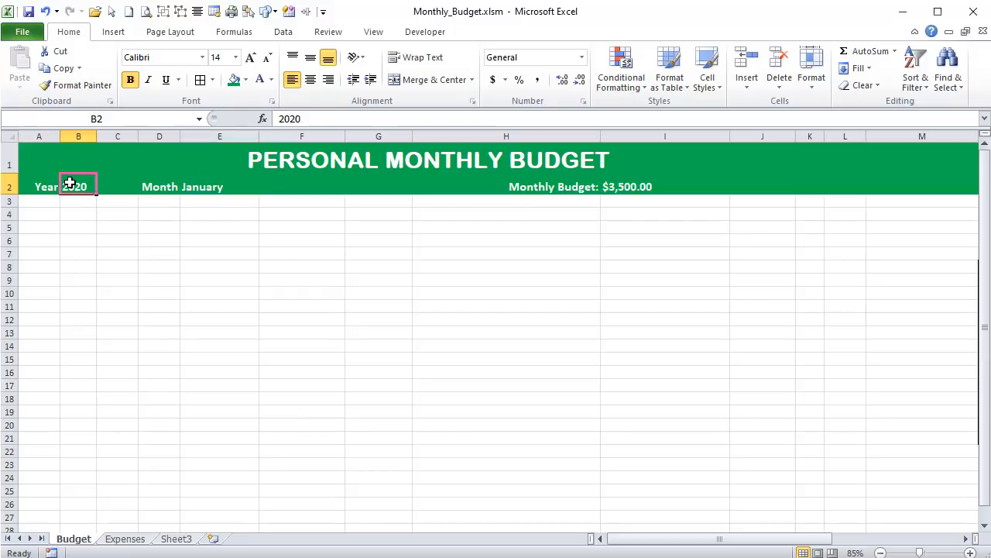
{"action": "left_click", "coordinate": [583, 186]}
{"action": "left_click", "coordinate": [619, 185]}
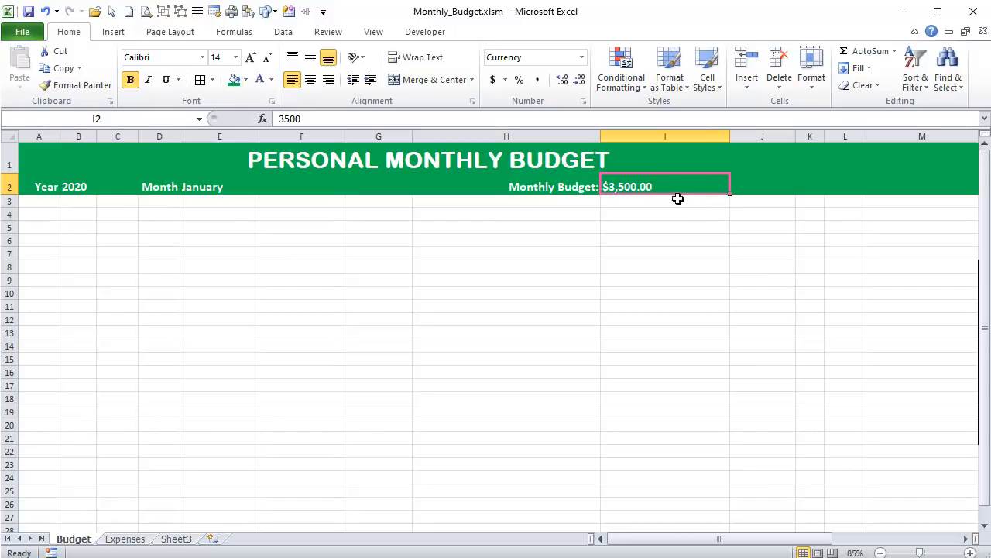
{"action": "left_click", "coordinate": [372, 236]}
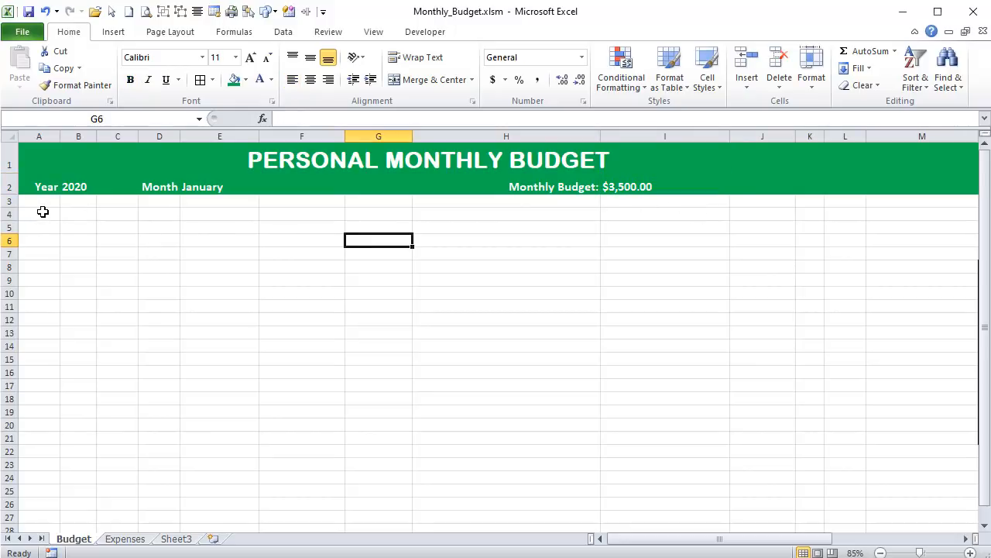
{"action": "left_click", "coordinate": [43, 212]}
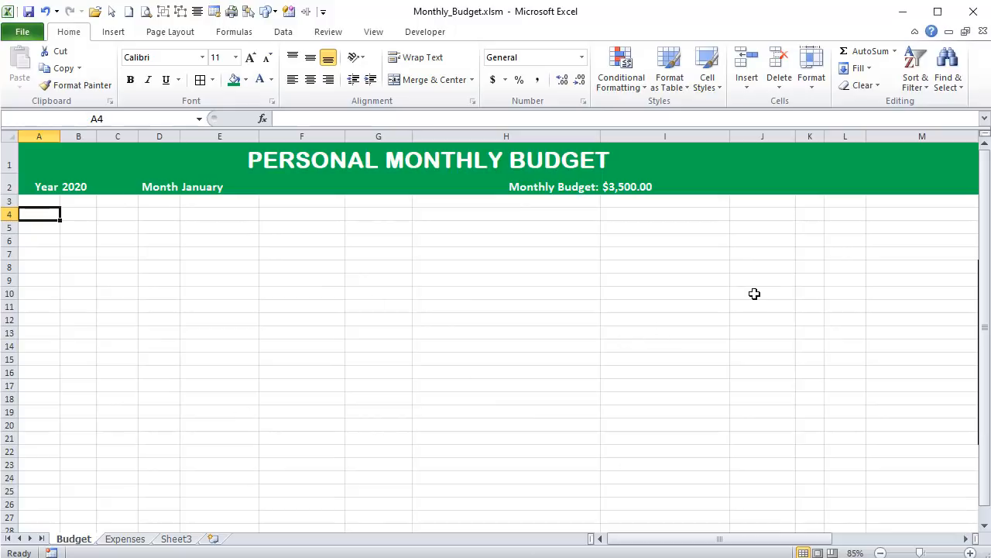
{"action": "left_click", "coordinate": [688, 246]}
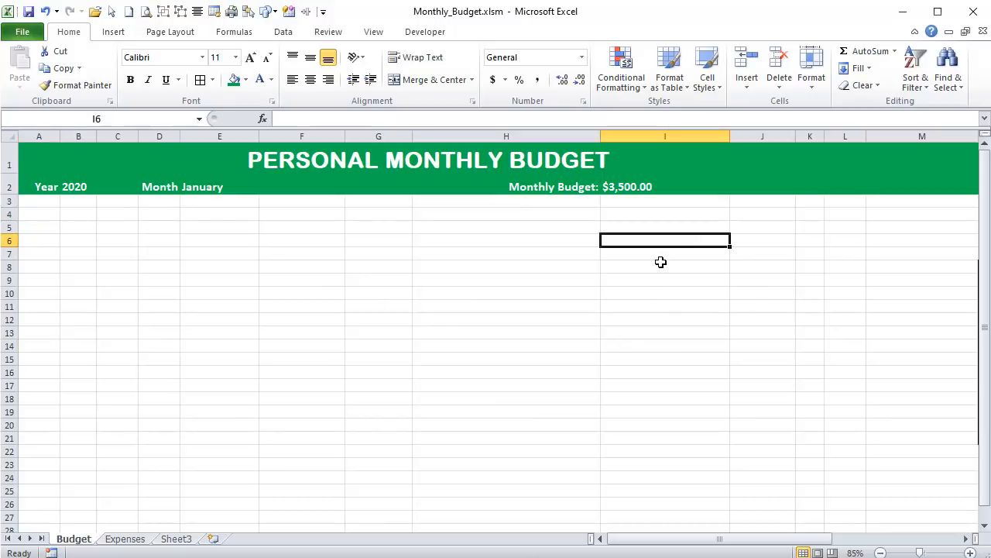
{"action": "left_click", "coordinate": [765, 243]}
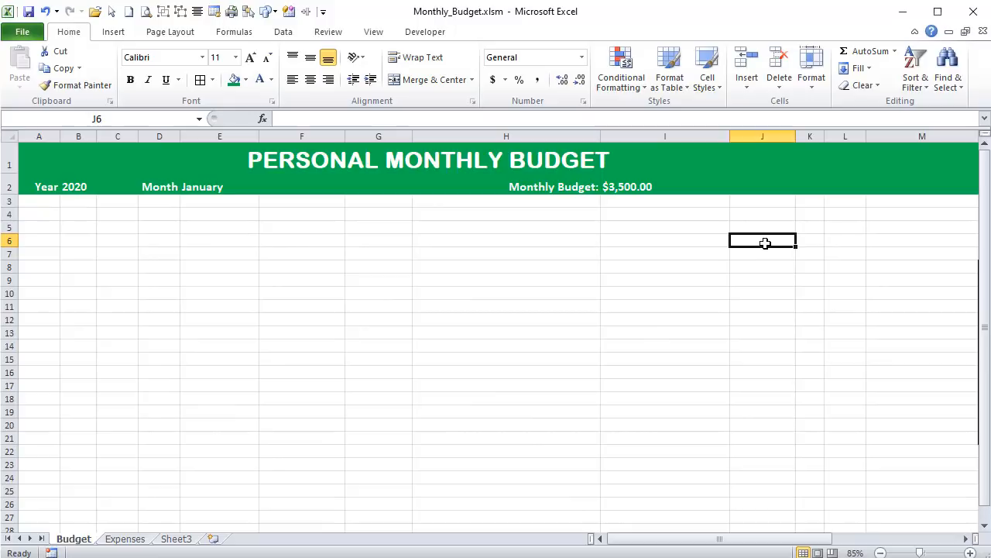
{"action": "left_click", "coordinate": [644, 256]}
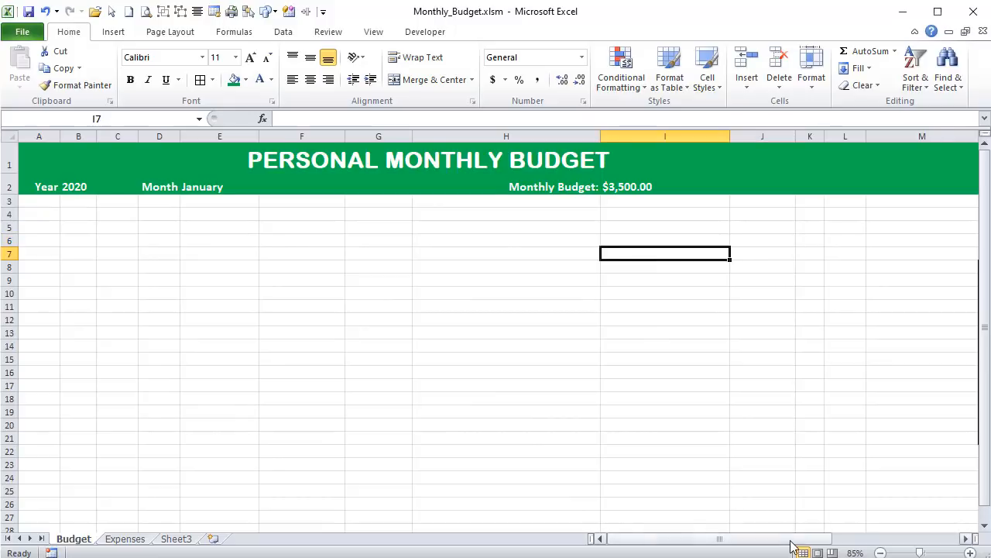
- Copy the expense category list from N10:N21 and paste it without its borders into I10:I21
{"action": "left_click_drag", "start_coordinate": [790, 539], "coordinate": [846, 540]}
{"action": "left_click_drag", "start_coordinate": [844, 294], "coordinate": [847, 441]}
{"action": "key", "text": "ctrl+c"}
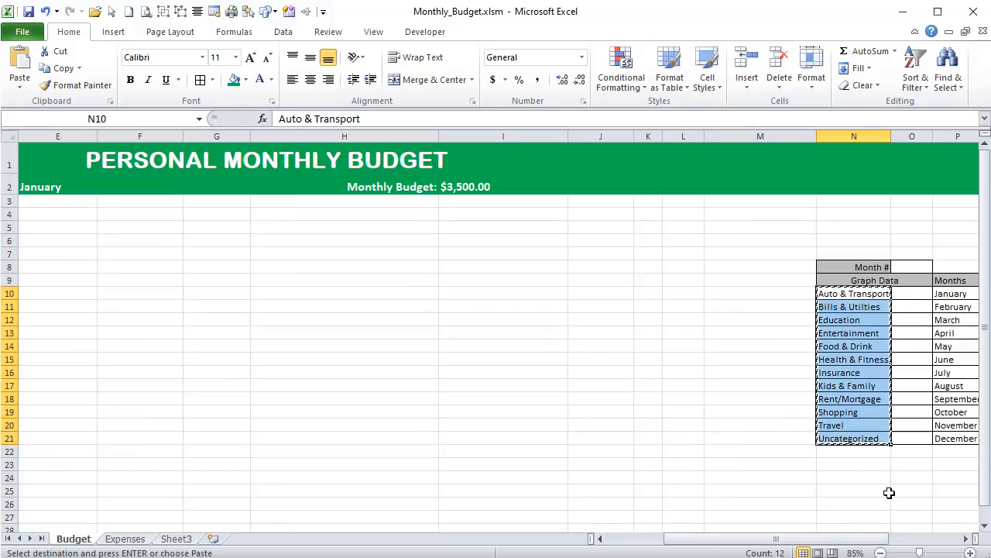
{"action": "left_click_drag", "start_coordinate": [842, 540], "coordinate": [793, 540]}
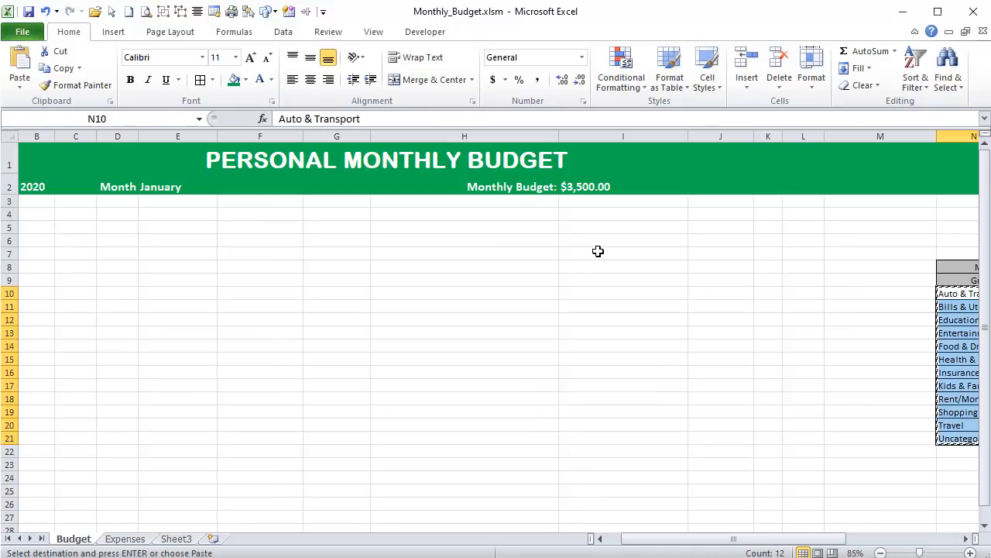
{"action": "left_click", "coordinate": [597, 280]}
{"action": "right_click", "coordinate": [597, 280]}
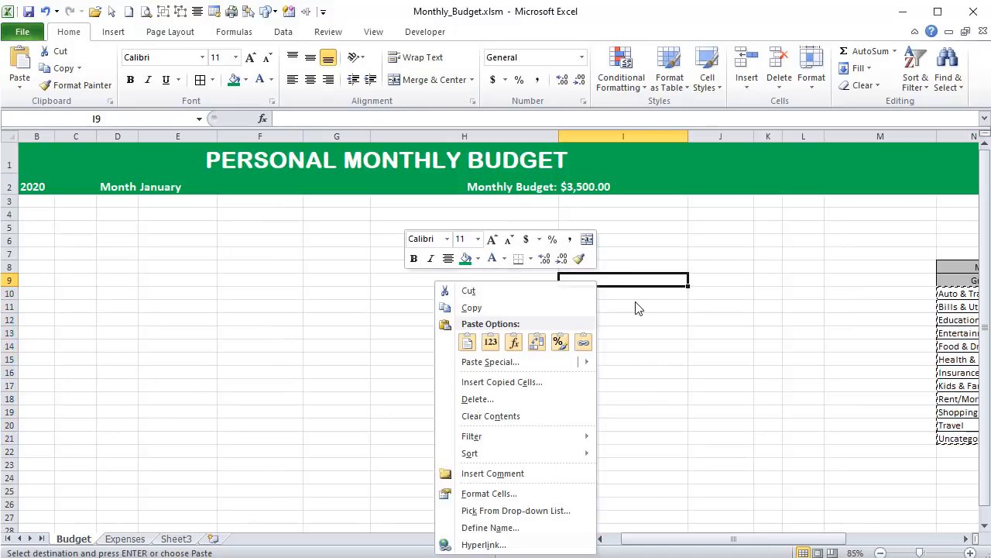
{"action": "left_click", "coordinate": [630, 291]}
{"action": "right_click", "coordinate": [630, 296]}
{"action": "left_click", "coordinate": [522, 355]}
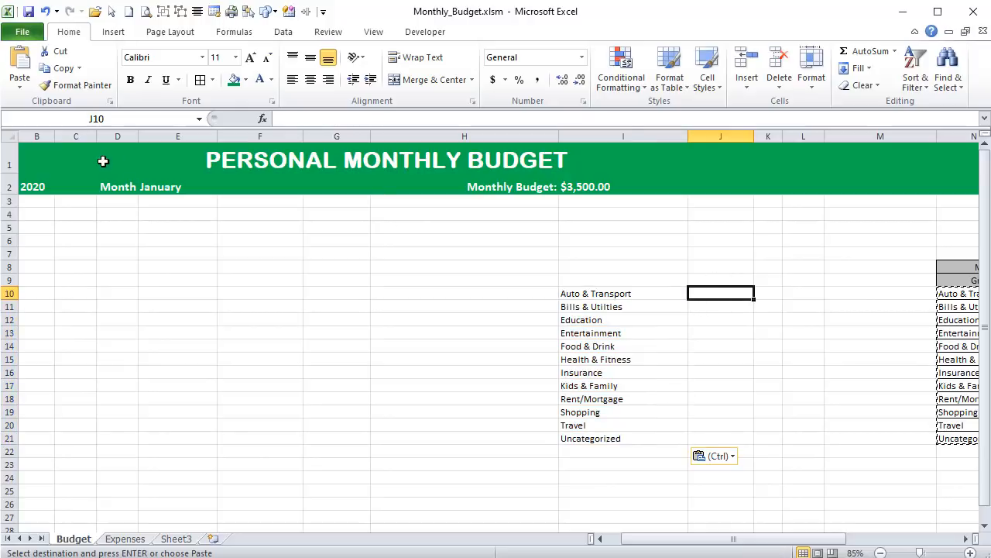
- Narrow column M so the graph data table sits closer to the budget area
{"action": "left_click", "coordinate": [40, 187]}
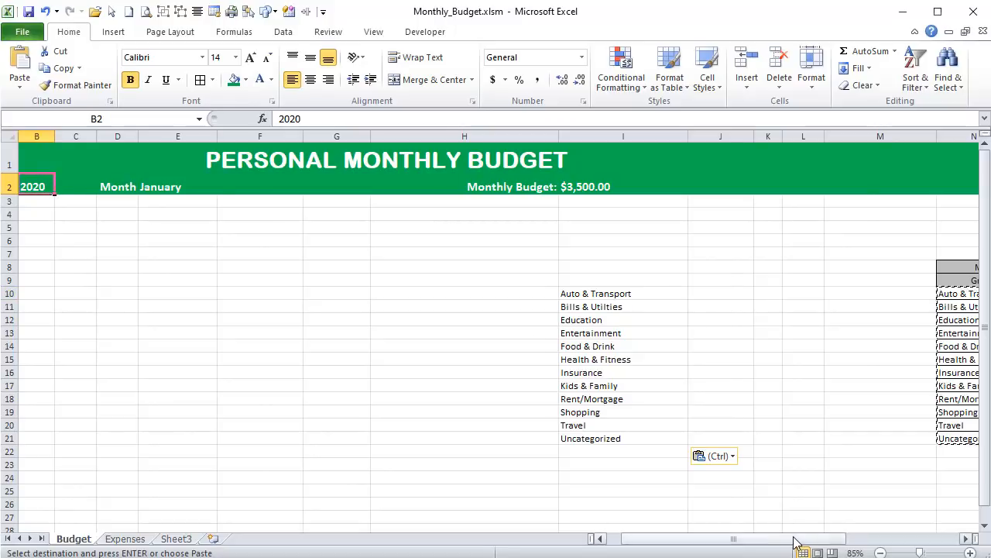
{"action": "mouse_move", "coordinate": [795, 542]}
{"action": "left_mouse_down"}
{"action": "mouse_move", "coordinate": [771, 540]}
{"action": "mouse_move", "coordinate": [810, 542]}
{"action": "left_mouse_up"}
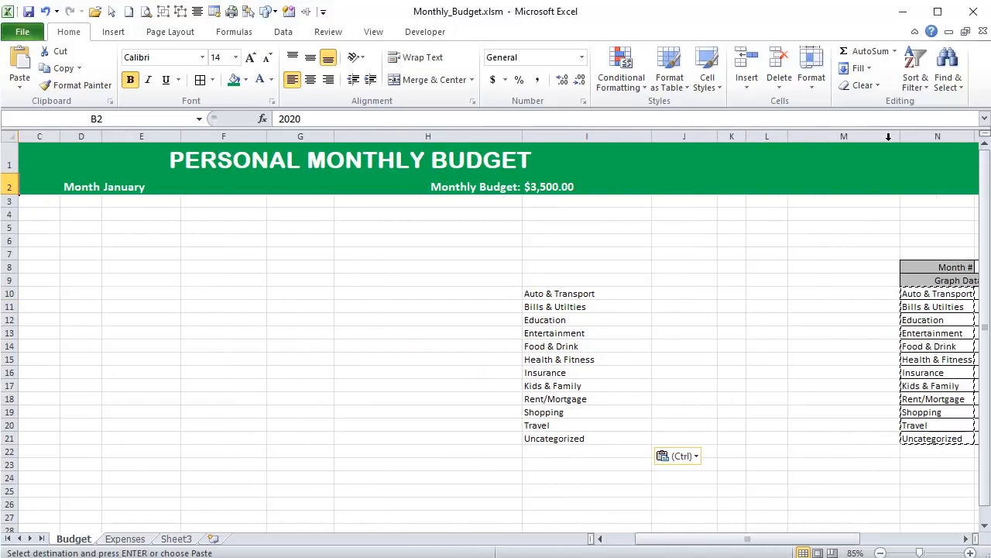
{"action": "left_click_drag", "start_coordinate": [899, 136], "coordinate": [847, 136]}
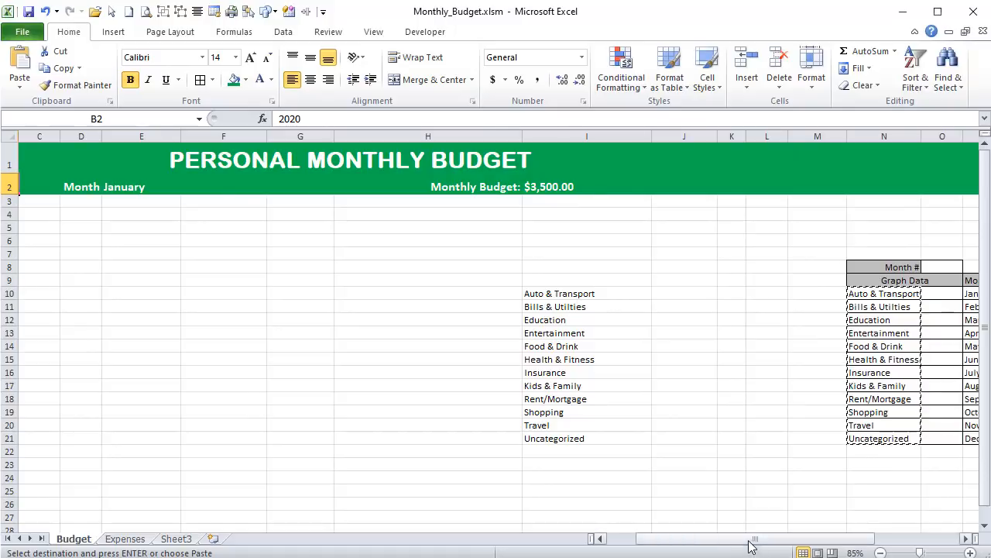
{"action": "left_click_drag", "start_coordinate": [750, 546], "coordinate": [721, 546]}
- Insert all the icon picture files together into the sheet at cell J10
{"action": "left_click", "coordinate": [775, 293]}
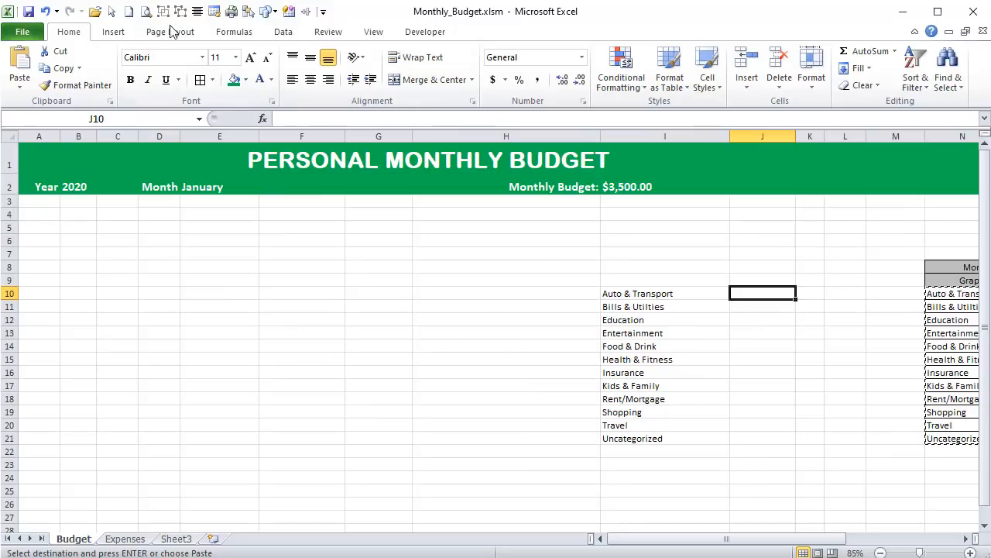
{"action": "left_click", "coordinate": [113, 32]}
{"action": "left_click", "coordinate": [105, 66]}
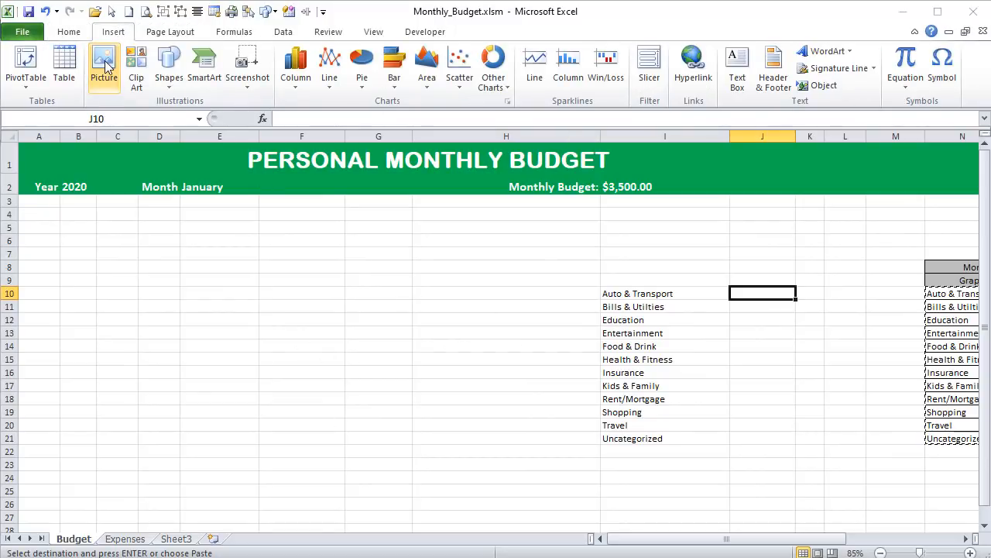
{"action": "left_click_drag", "start_coordinate": [931, 330], "coordinate": [193, 86]}
{"action": "left_click", "coordinate": [860, 534]}
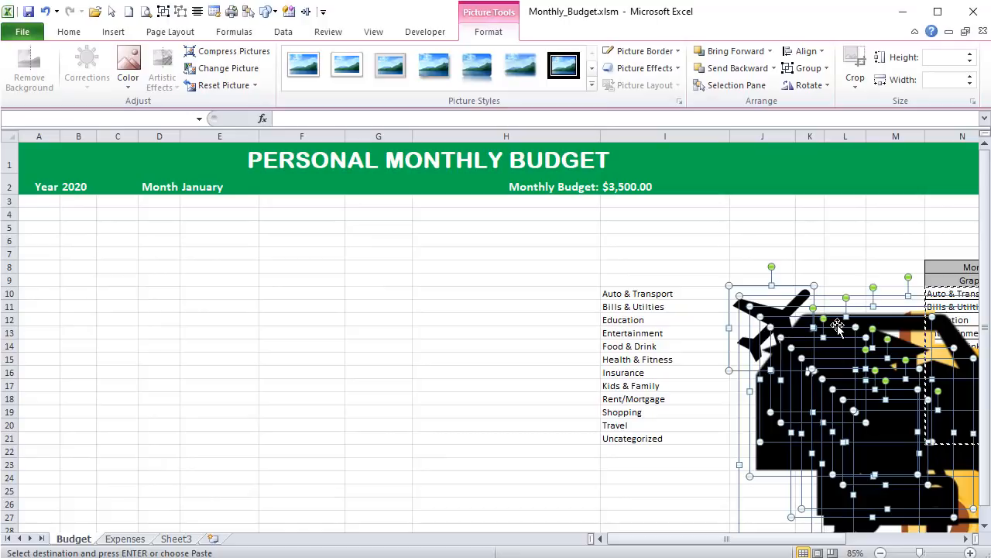
- Resize the inserted icons, setting their height to 0.4" and their width to 0.4"
{"action": "left_click", "coordinate": [944, 59]}
{"action": "type", "text": "."}
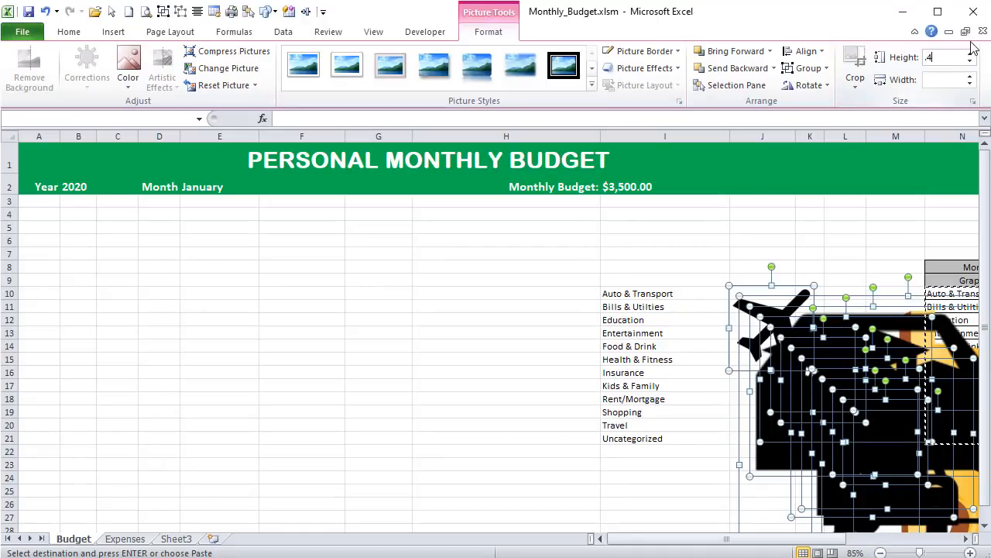
{"action": "type", "text": "4"}
{"action": "key", "text": "Return"}
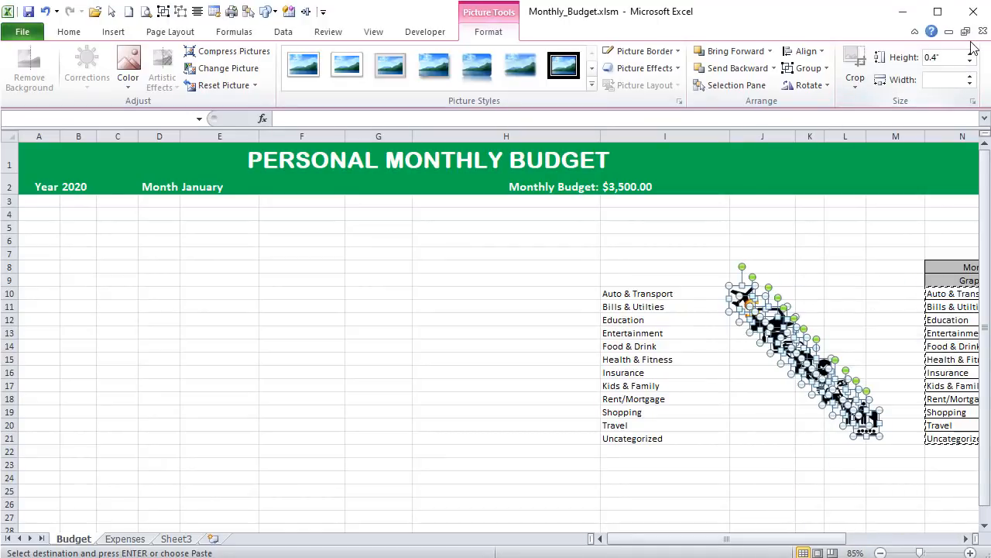
{"action": "left_click", "coordinate": [950, 80]}
{"action": "type", "text": ".4"}
{"action": "key", "text": "Return"}
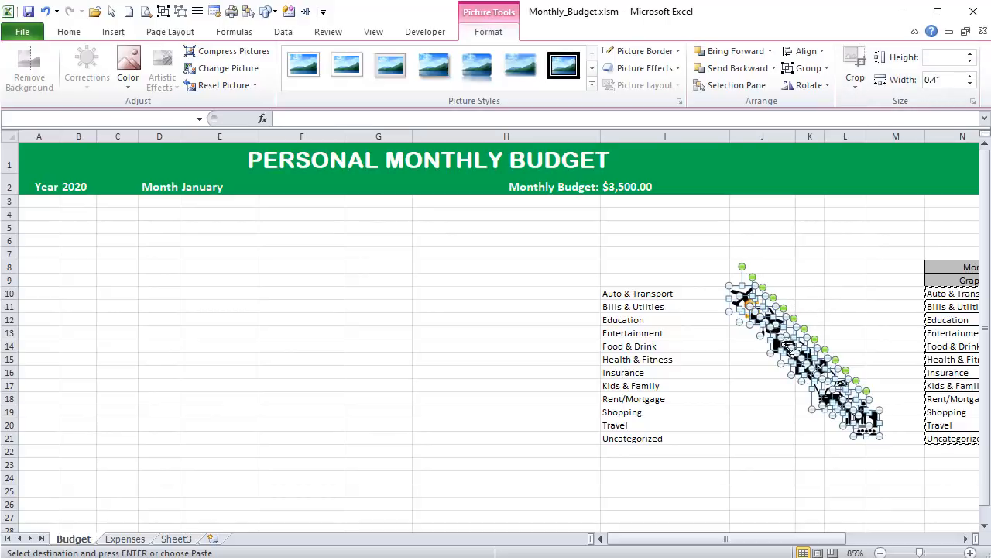
- Move the icons to columns G and H beside the category list and place the dollar-sign icon just before the title
{"action": "left_click_drag", "start_coordinate": [786, 349], "coordinate": [387, 349]}
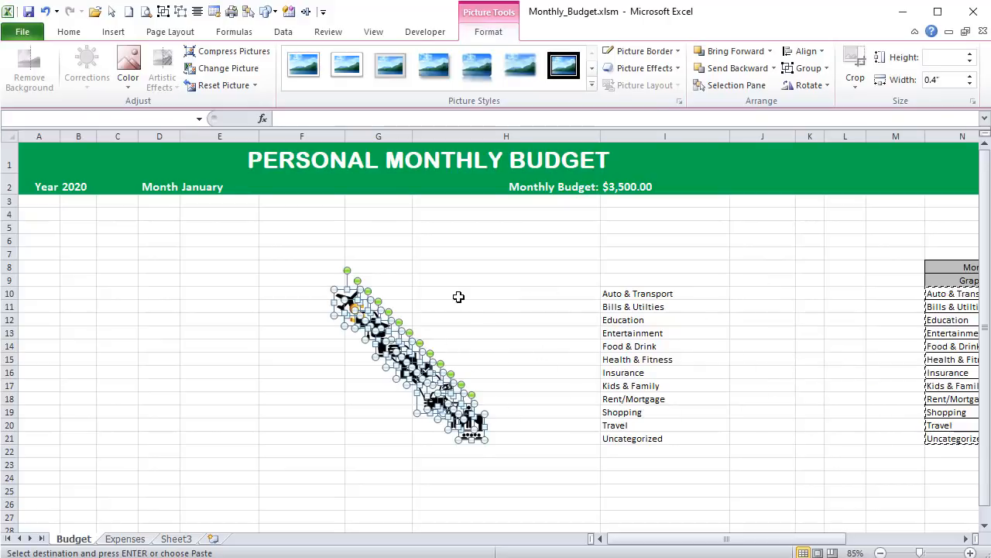
{"action": "left_click", "coordinate": [457, 294]}
{"action": "left_click_drag", "start_coordinate": [350, 303], "coordinate": [227, 150]}
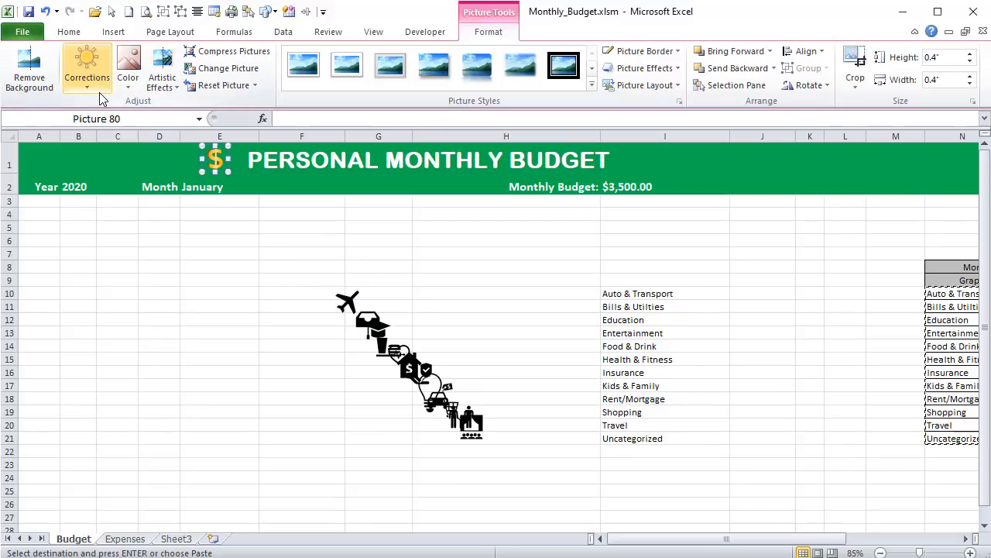
{"action": "left_click", "coordinate": [229, 265]}
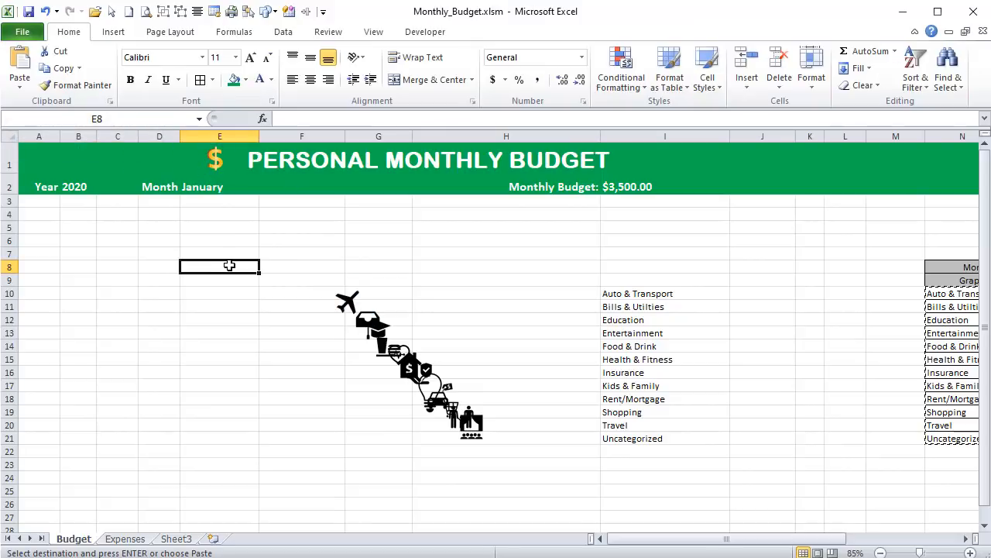
{"action": "left_click", "coordinate": [221, 159]}
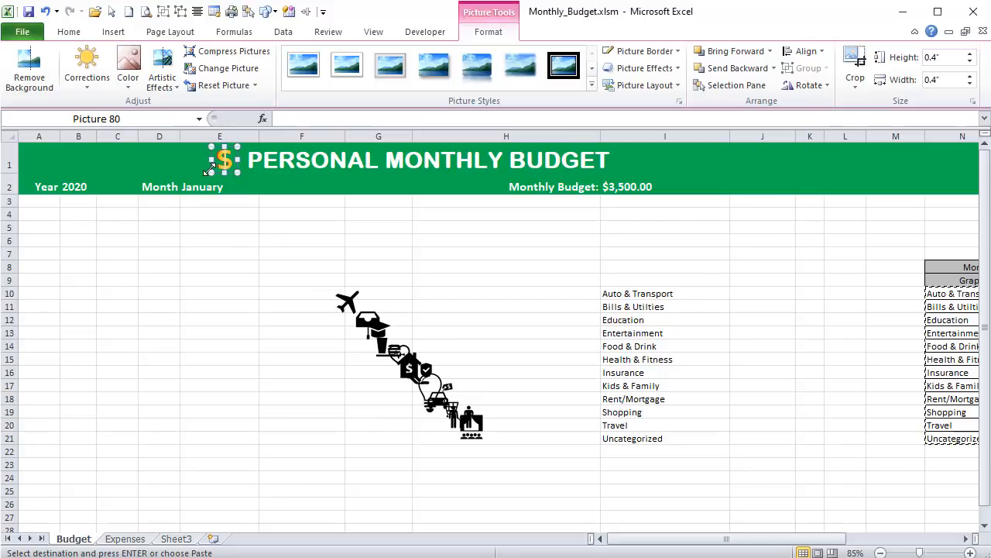
{"action": "left_click", "coordinate": [228, 254]}
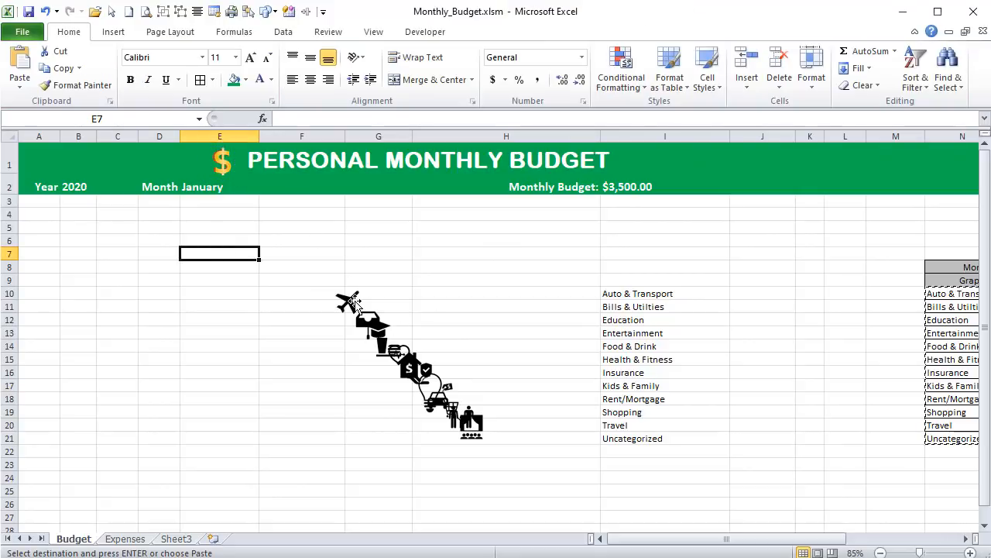
- Pull the shopping cart, car and light bulb icons out of the overlapping stack into the area around rows 9 to 12
{"action": "left_click", "coordinate": [454, 316]}
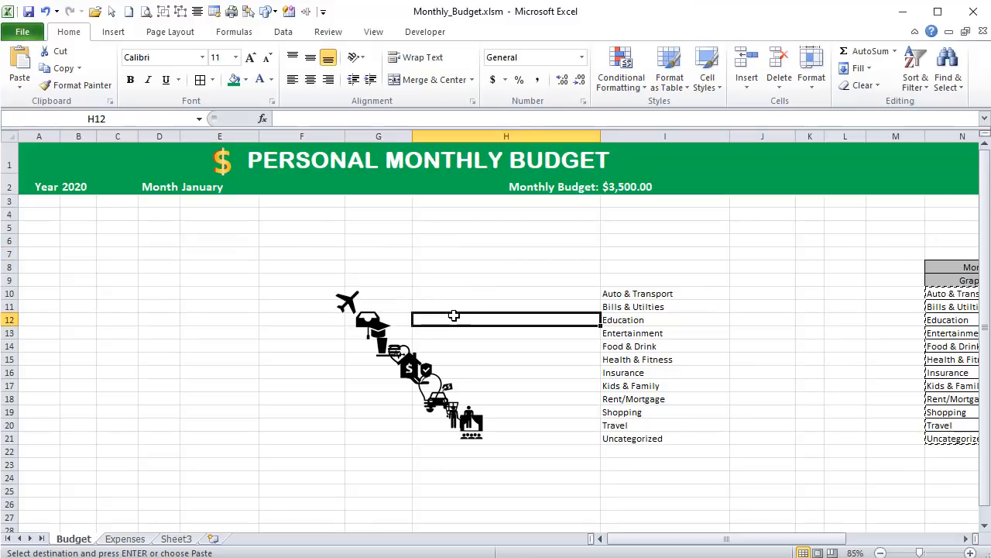
{"action": "left_click_drag", "start_coordinate": [439, 406], "coordinate": [440, 313]}
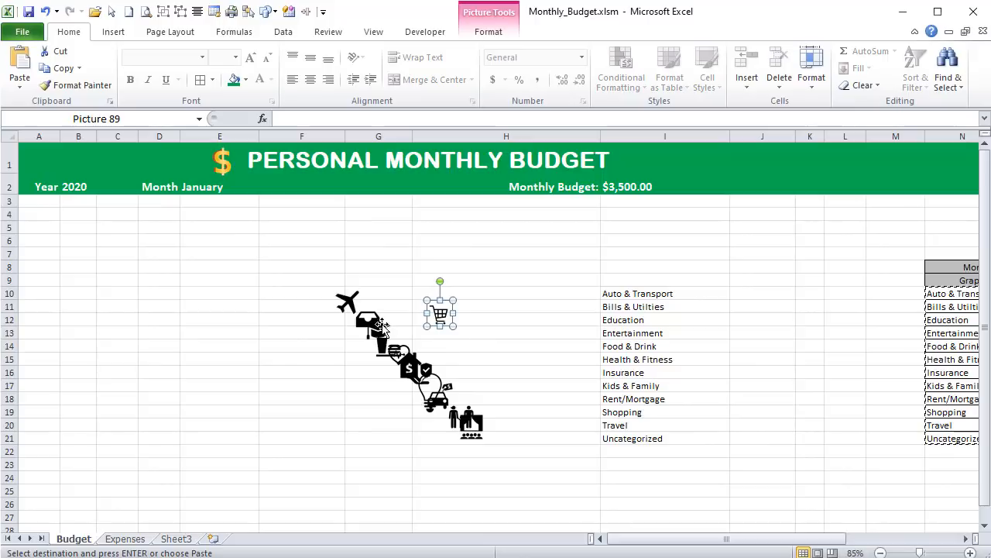
{"action": "key", "text": "Right"}
{"action": "key", "text": "Right"}
{"action": "key", "text": "Right"}
{"action": "key", "text": "Right"}
{"action": "key", "text": "Right"}
{"action": "key", "text": "Right"}
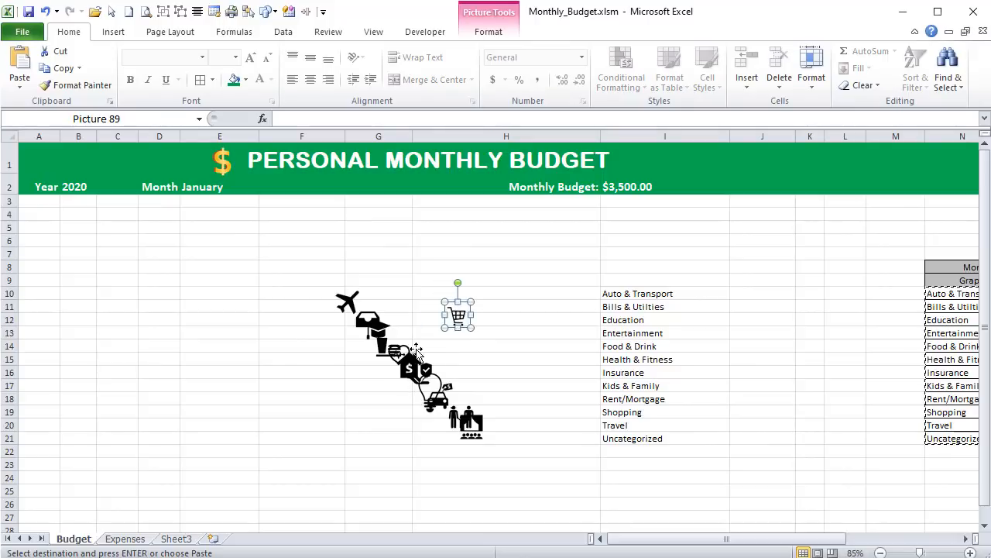
{"action": "left_click_drag", "start_coordinate": [438, 398], "coordinate": [400, 302]}
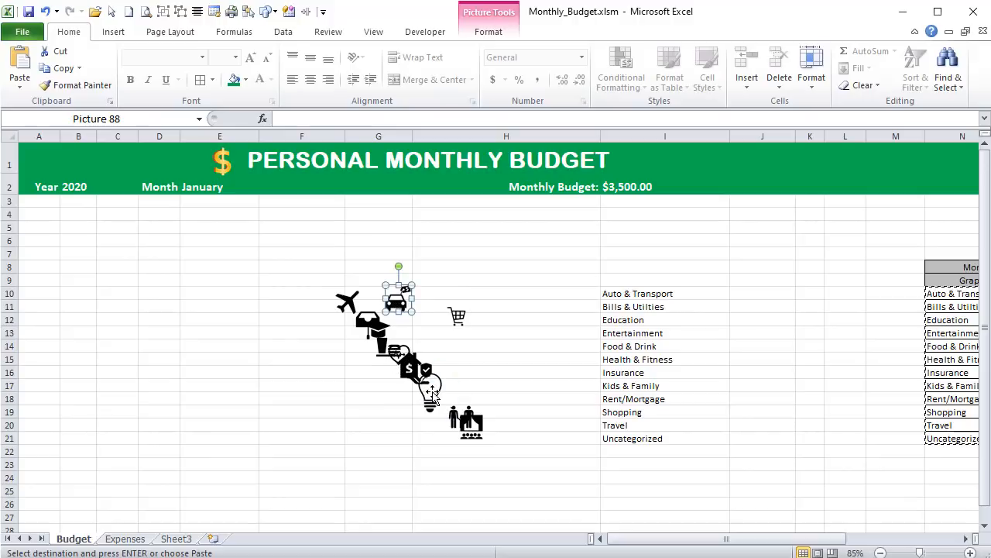
{"action": "left_click_drag", "start_coordinate": [431, 391], "coordinate": [454, 299]}
- Select all the category icons below the header together and set their height to 0.4"
{"action": "left_click", "coordinate": [229, 214]}
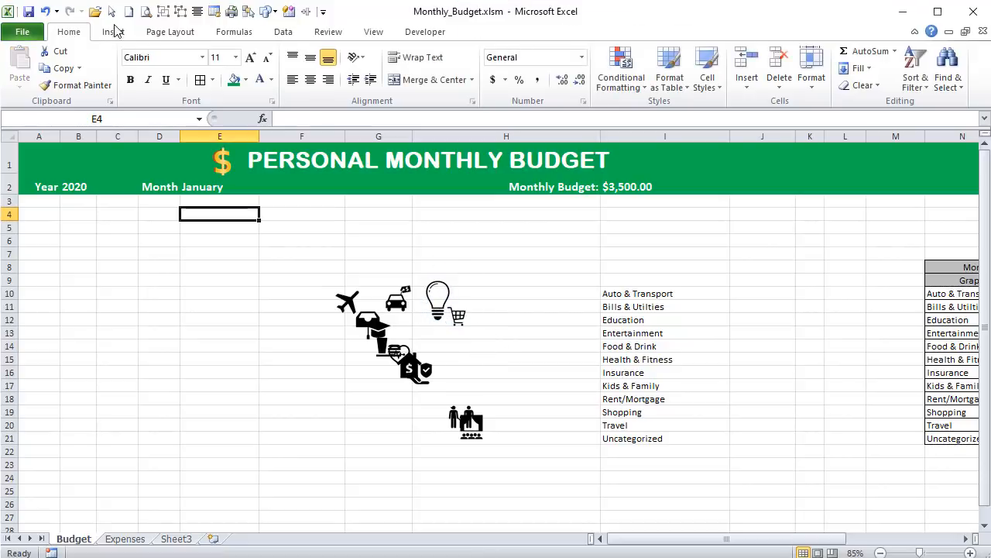
{"action": "left_click", "coordinate": [112, 13]}
{"action": "left_click_drag", "start_coordinate": [276, 240], "coordinate": [578, 489]}
{"action": "left_click", "coordinate": [488, 31]}
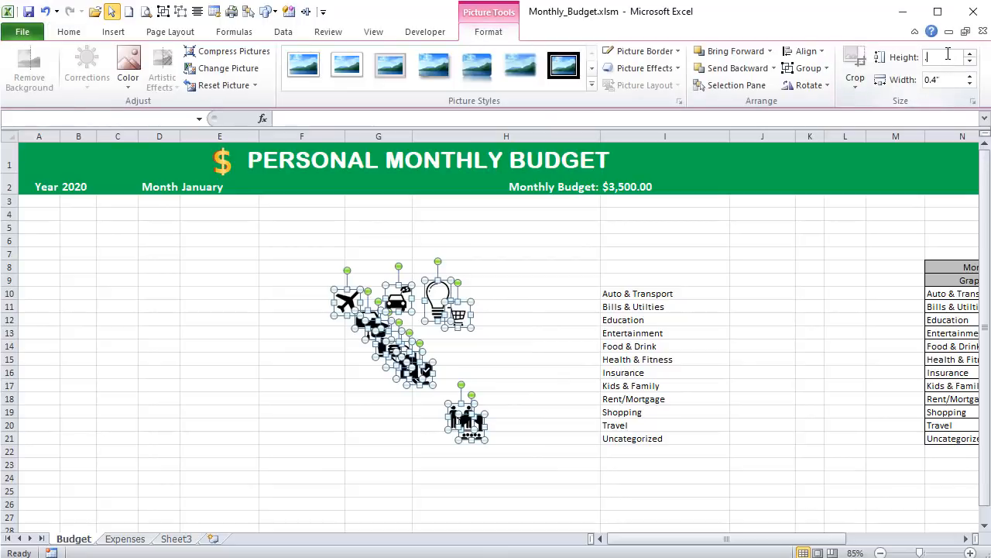
{"action": "type", "text": "0.4"}
{"action": "key", "text": "Return"}
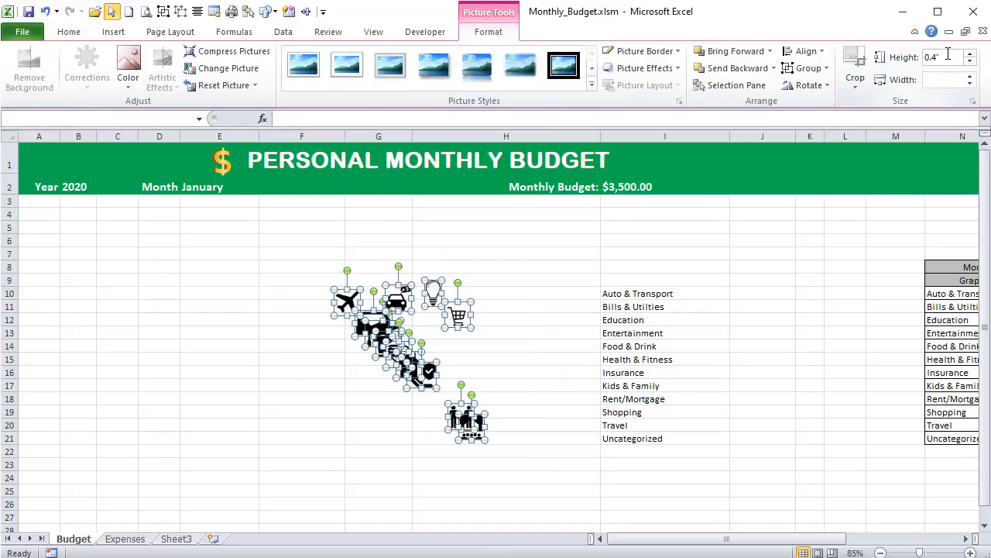
{"action": "left_click", "coordinate": [315, 258]}
{"action": "left_click", "coordinate": [112, 11]}
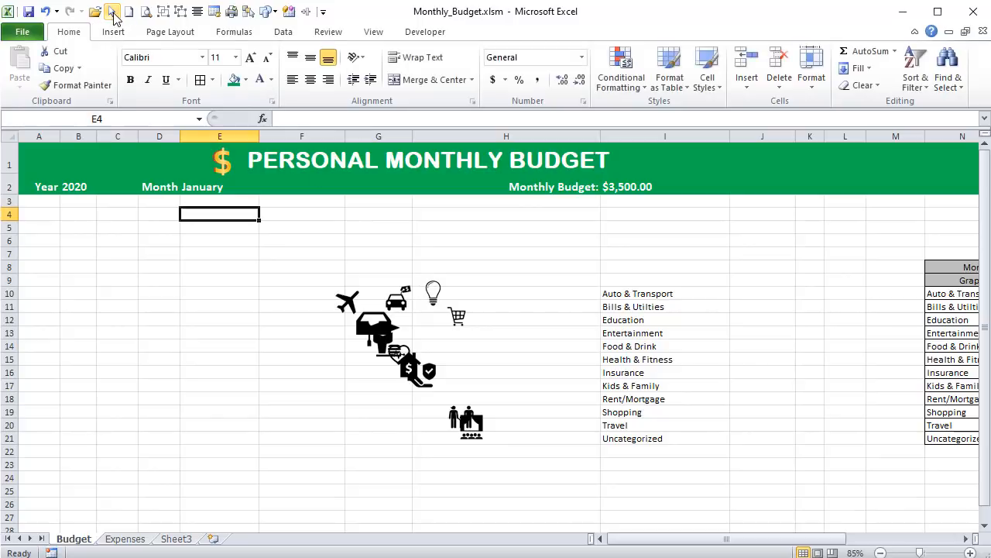
- Separate the remaining overlapping icons and arrange all twelve in three rows of four across columns G and H, in category order
{"action": "left_click", "coordinate": [432, 294]}
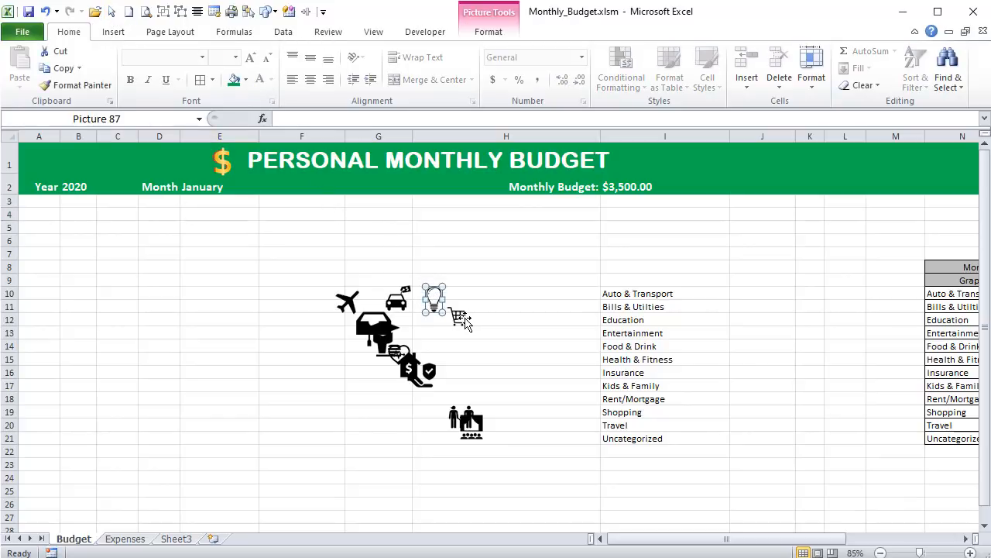
{"action": "left_click_drag", "start_coordinate": [463, 320], "coordinate": [456, 345]}
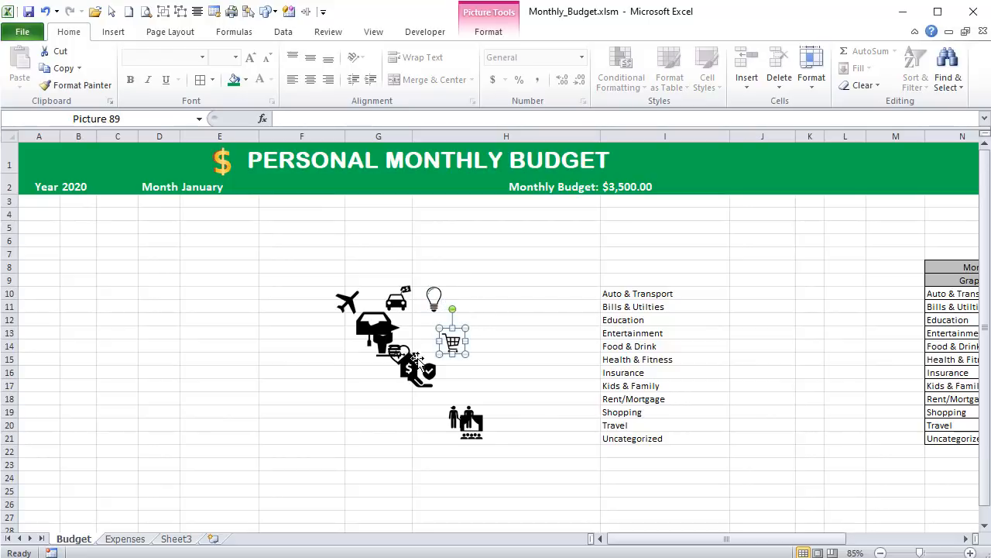
{"action": "left_click_drag", "start_coordinate": [469, 422], "coordinate": [375, 401]}
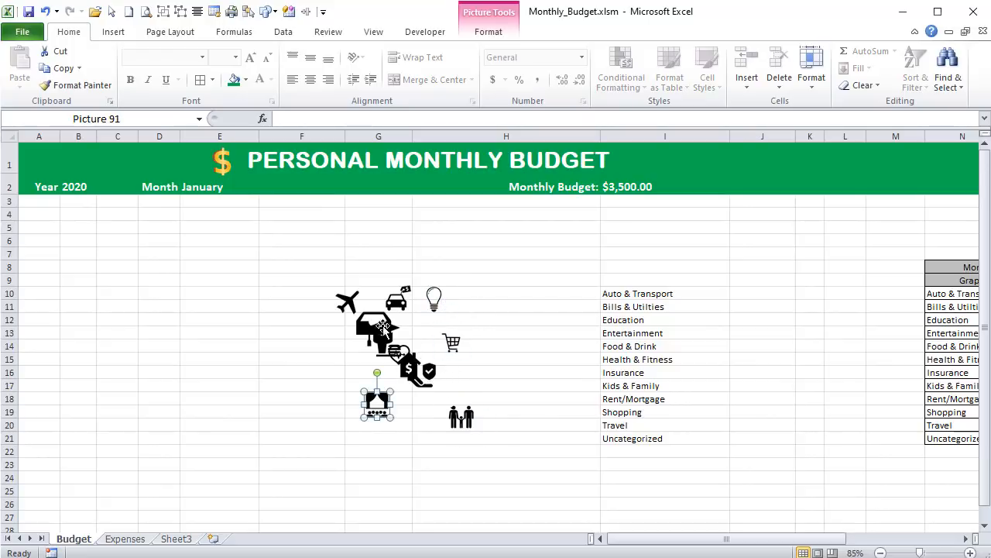
{"action": "left_click_drag", "start_coordinate": [382, 325], "coordinate": [324, 335]}
{"action": "left_click_drag", "start_coordinate": [385, 333], "coordinate": [554, 355]}
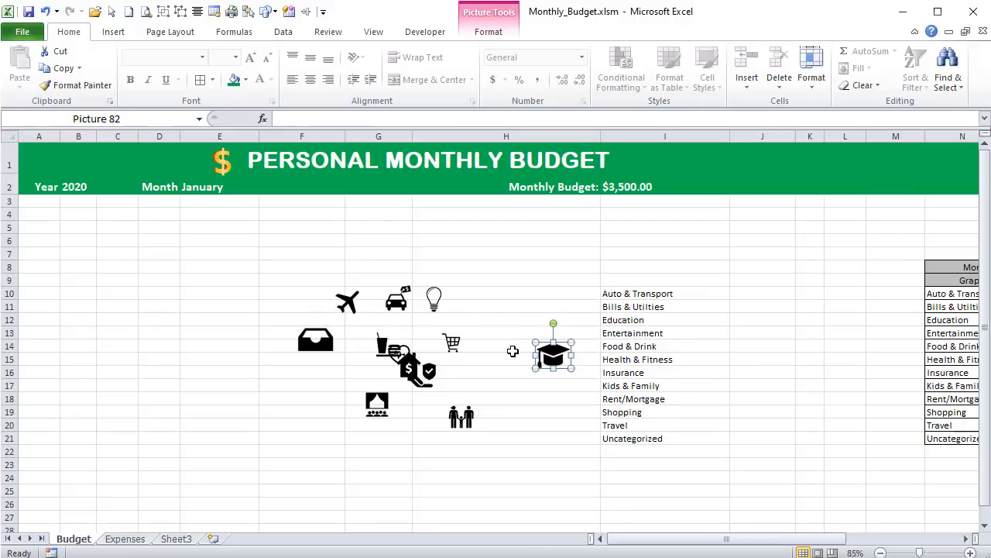
{"action": "left_click", "coordinate": [390, 347]}
{"action": "left_click_drag", "start_coordinate": [390, 347], "coordinate": [326, 371]}
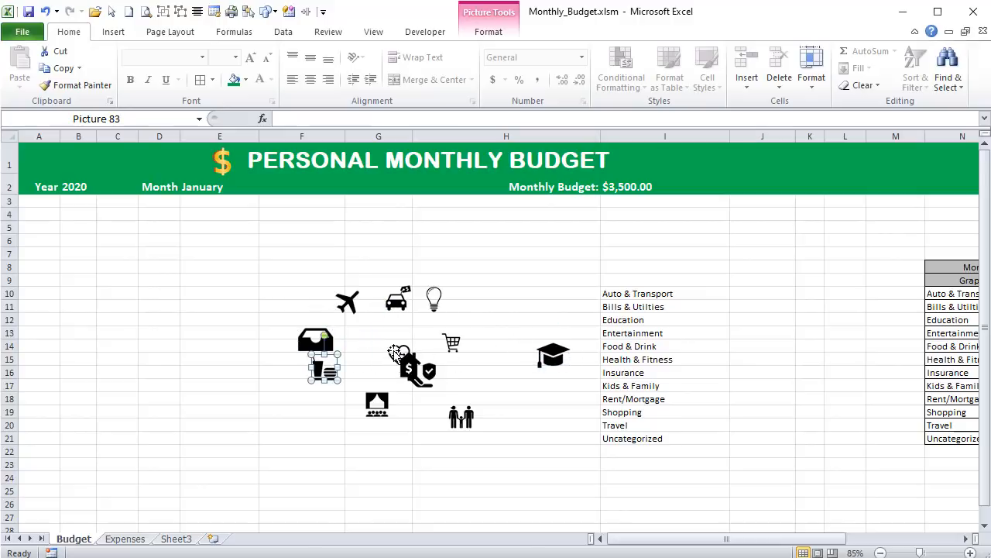
{"action": "left_click_drag", "start_coordinate": [395, 352], "coordinate": [364, 336]}
{"action": "left_click_drag", "start_coordinate": [407, 364], "coordinate": [422, 421]}
{"action": "left_click_drag", "start_coordinate": [425, 368], "coordinate": [478, 380]}
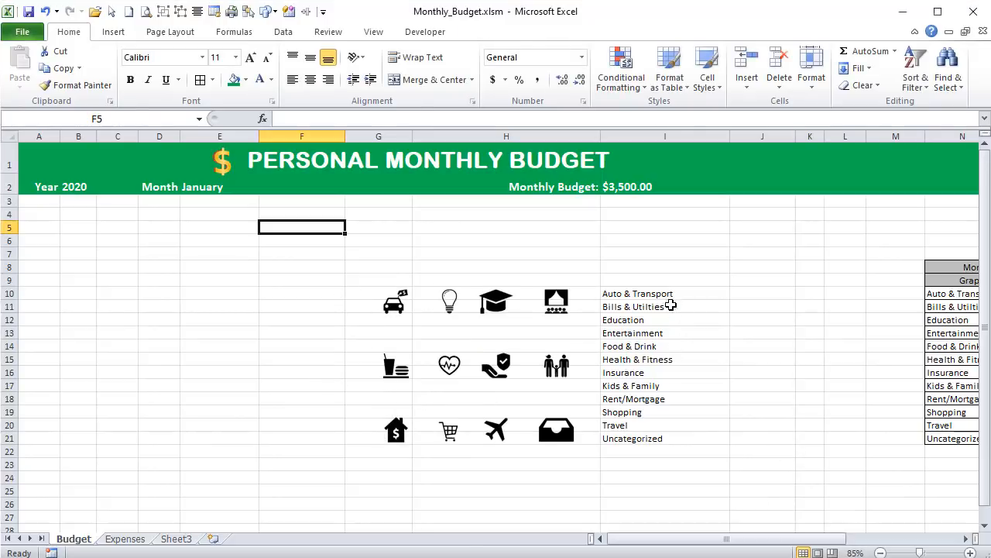
- Compare the category names in I10:I21 with the icon grid and the empty cells beneath the car icon
{"action": "left_click_drag", "start_coordinate": [663, 292], "coordinate": [664, 436]}
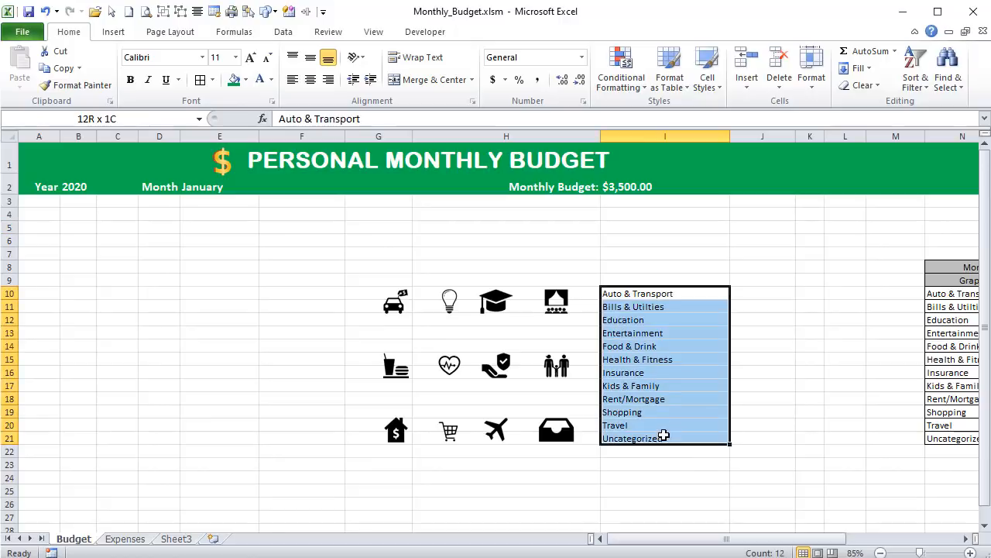
{"action": "left_click", "coordinate": [555, 438]}
{"action": "key", "text": "Escape"}
{"action": "left_click", "coordinate": [379, 320]}
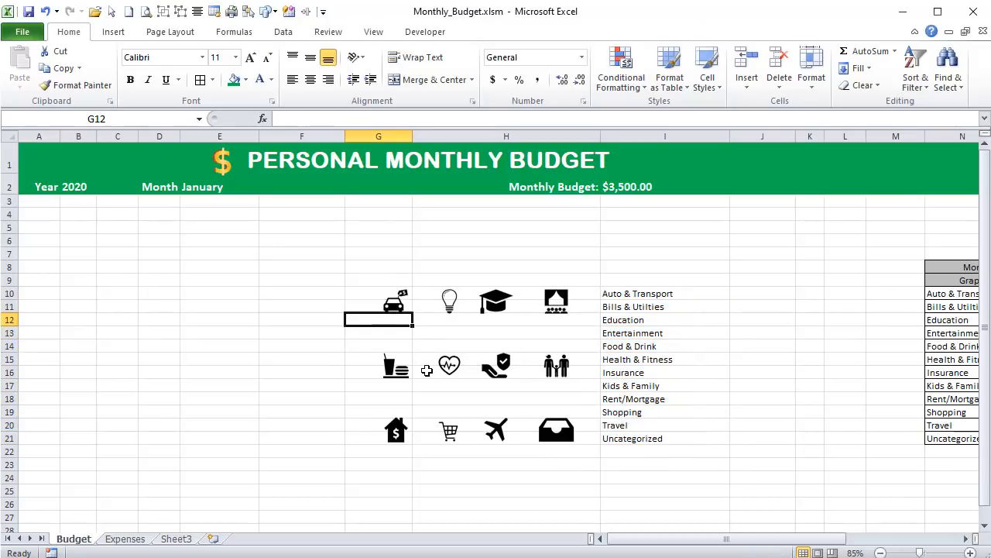
{"action": "left_click", "coordinate": [390, 331]}
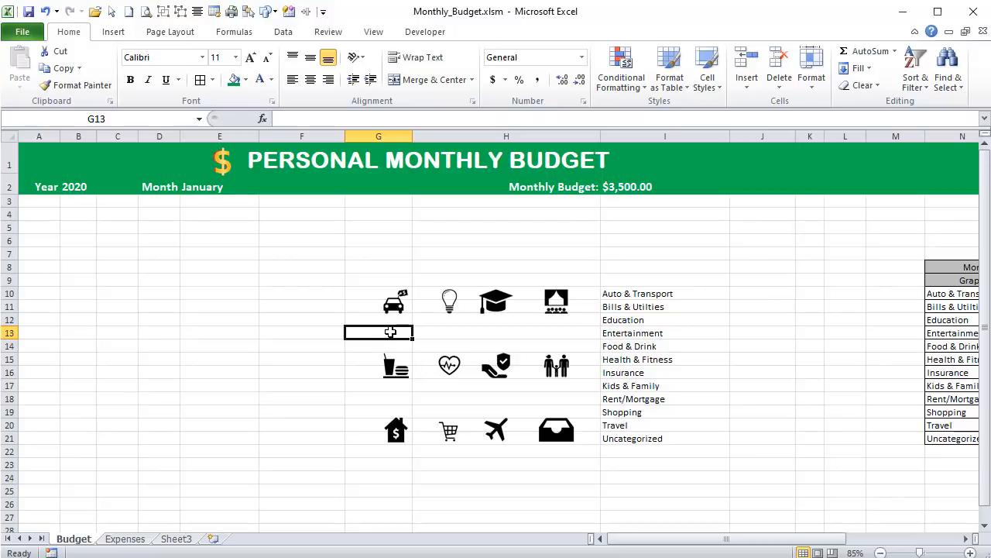
- Draw a text box about 0.26" high and 0.61" wide just above the car icon
{"action": "left_click", "coordinate": [113, 31]}
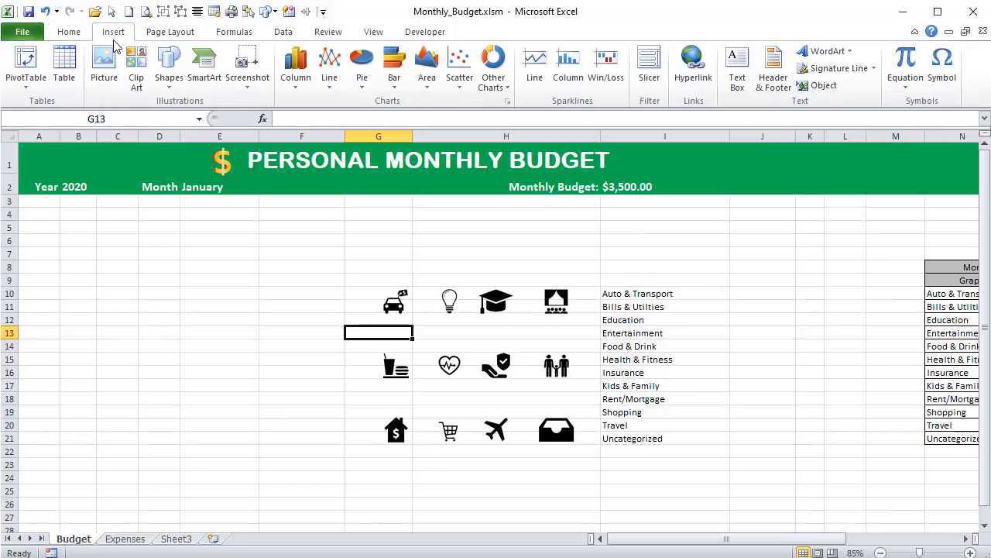
{"action": "left_click", "coordinate": [175, 86]}
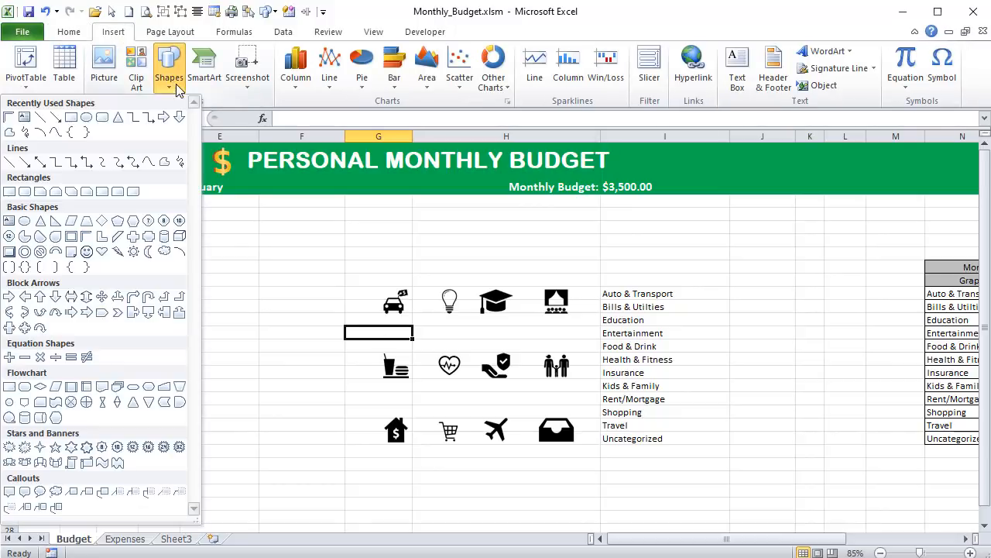
{"action": "left_click", "coordinate": [24, 117]}
{"action": "mouse_move", "coordinate": [340, 263]}
{"action": "left_mouse_down"}
{"action": "mouse_move", "coordinate": [443, 288]}
{"action": "mouse_move", "coordinate": [380, 278]}
{"action": "left_mouse_up"}
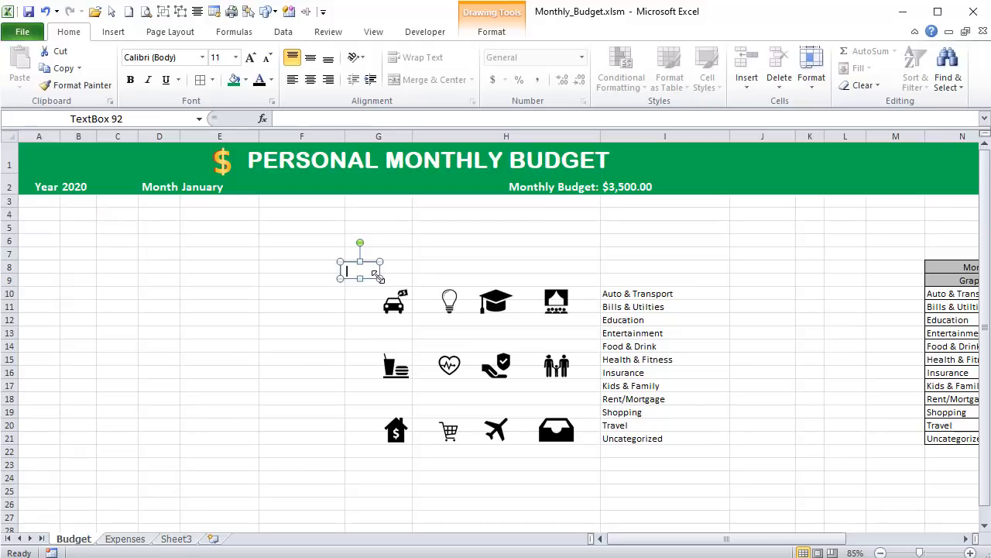
- Resize the new text box to 0.3" high and 1" wide
{"action": "left_click", "coordinate": [496, 31]}
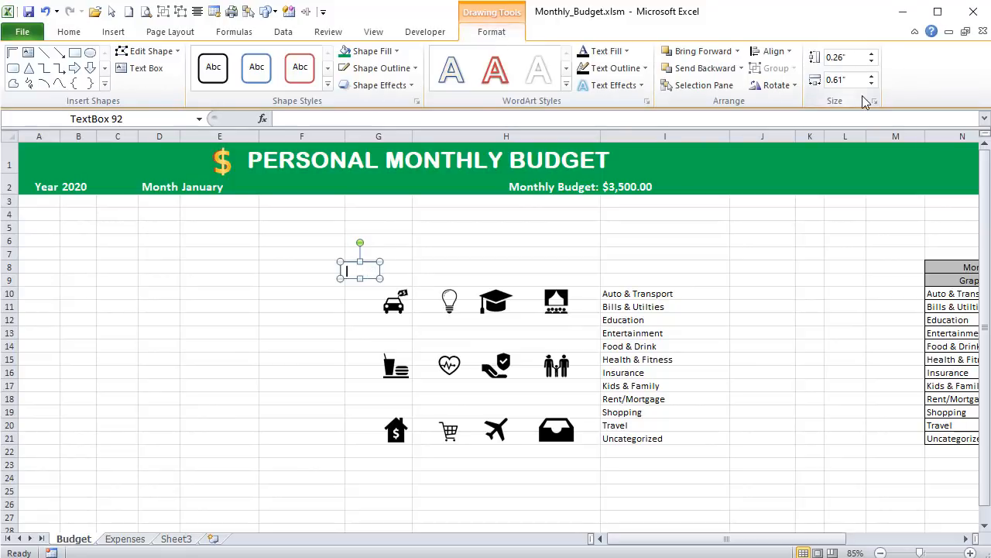
{"action": "double_click", "coordinate": [840, 57]}
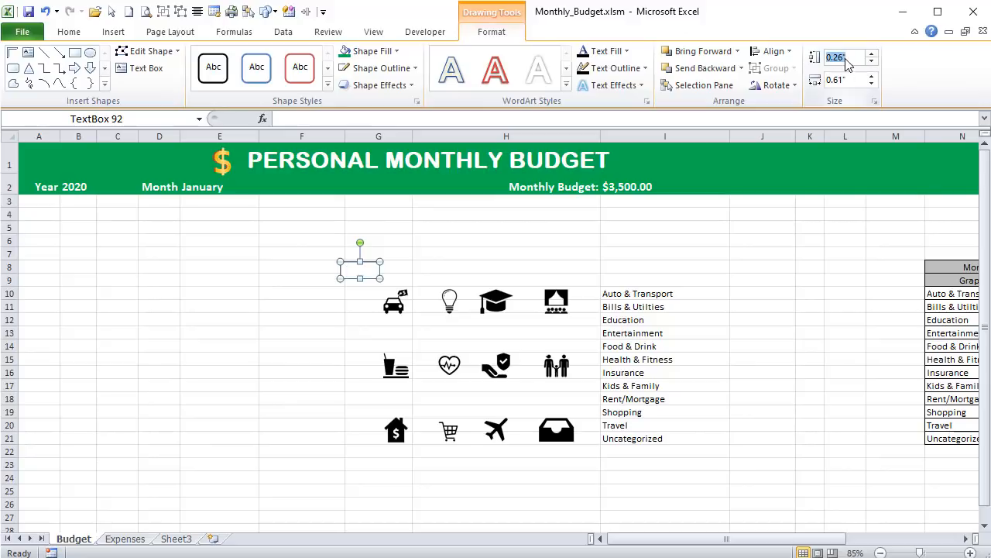
{"action": "type", "text": ".43"}
{"action": "left_click", "coordinate": [855, 80]}
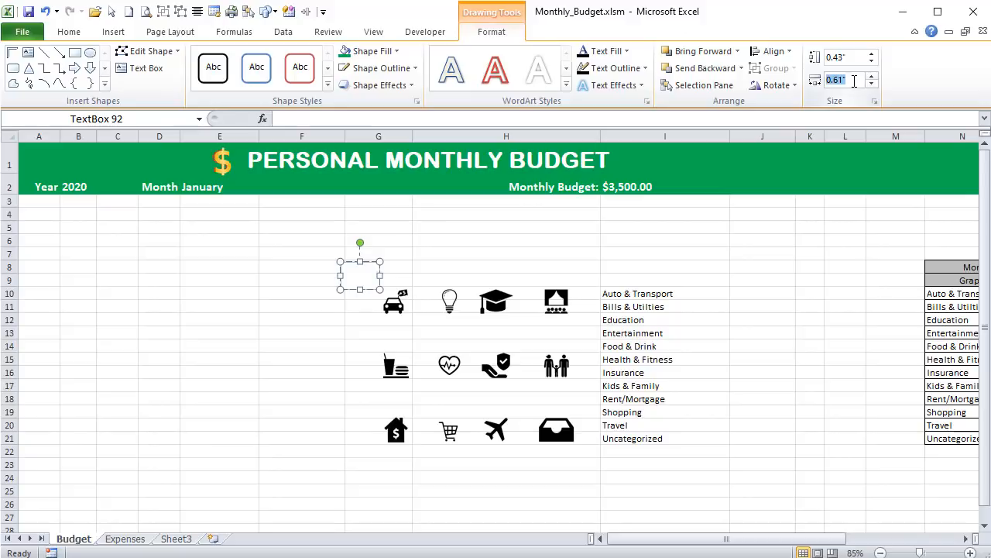
{"action": "type", "text": ".1"}
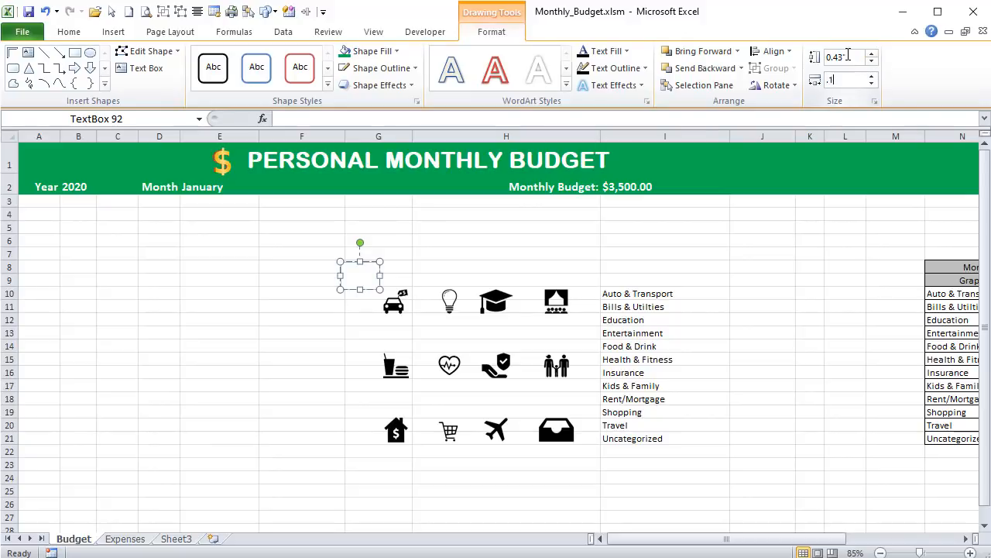
{"action": "double_click", "coordinate": [847, 57]}
{"action": "key", "text": "BackSpace"}
{"action": "type", "text": ".3"}
{"action": "key", "text": "Tab"}
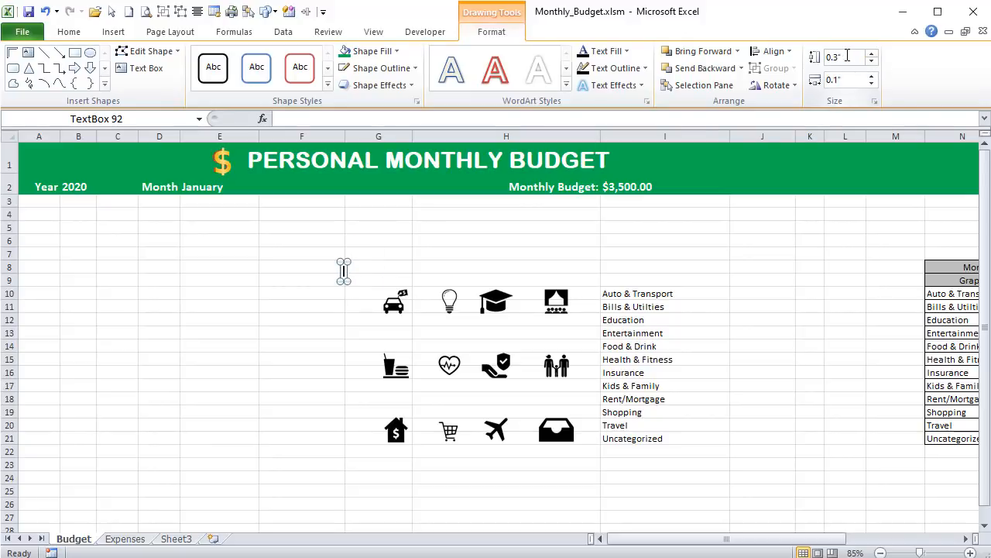
{"action": "key", "text": "Return"}
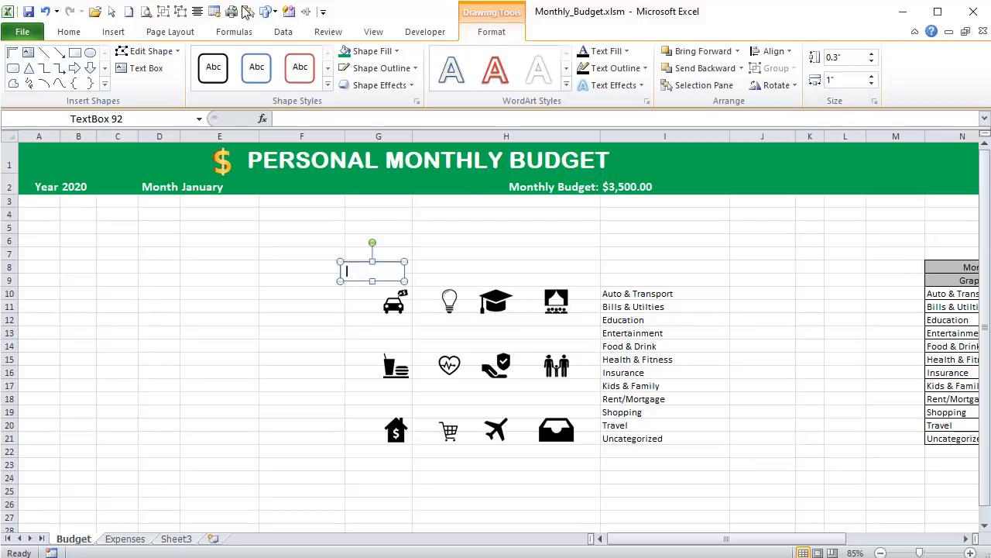
- Format the text box's text as centered, bold and size 12
{"action": "left_click", "coordinate": [69, 32]}
{"action": "left_click", "coordinate": [310, 79]}
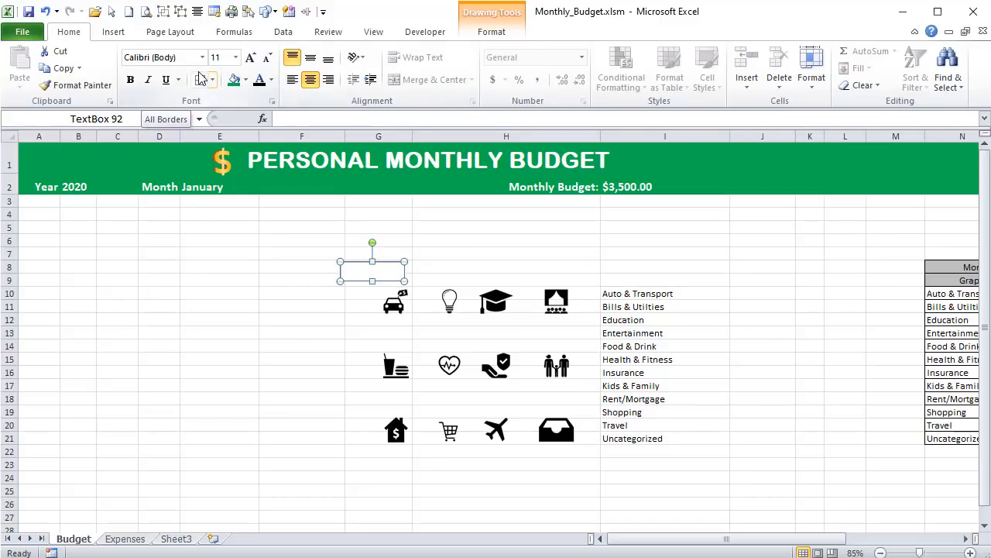
{"action": "left_click", "coordinate": [216, 58]}
{"action": "type", "text": "1"}
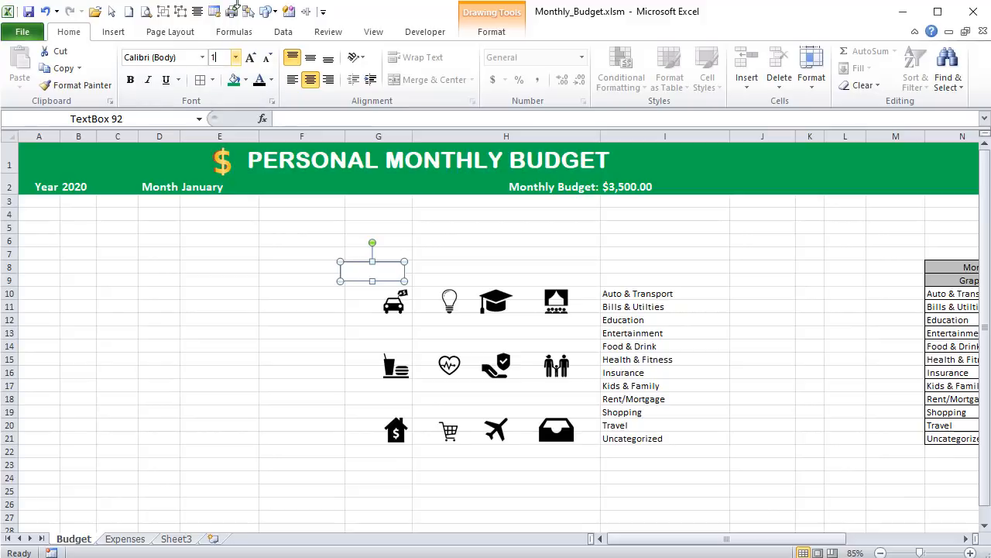
{"action": "type", "text": "2"}
{"action": "key", "text": "Return"}
{"action": "left_click", "coordinate": [130, 80]}
{"action": "left_click", "coordinate": [755, 291]}
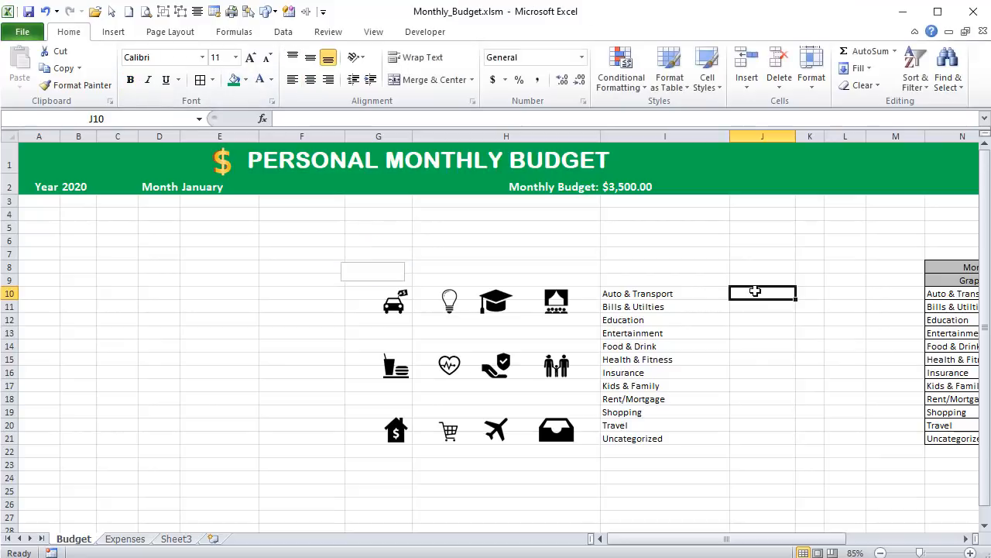
- Give the text box no fill and no outline, and move it directly beneath the car icon
{"action": "left_click", "coordinate": [375, 261]}
{"action": "left_click", "coordinate": [371, 263]}
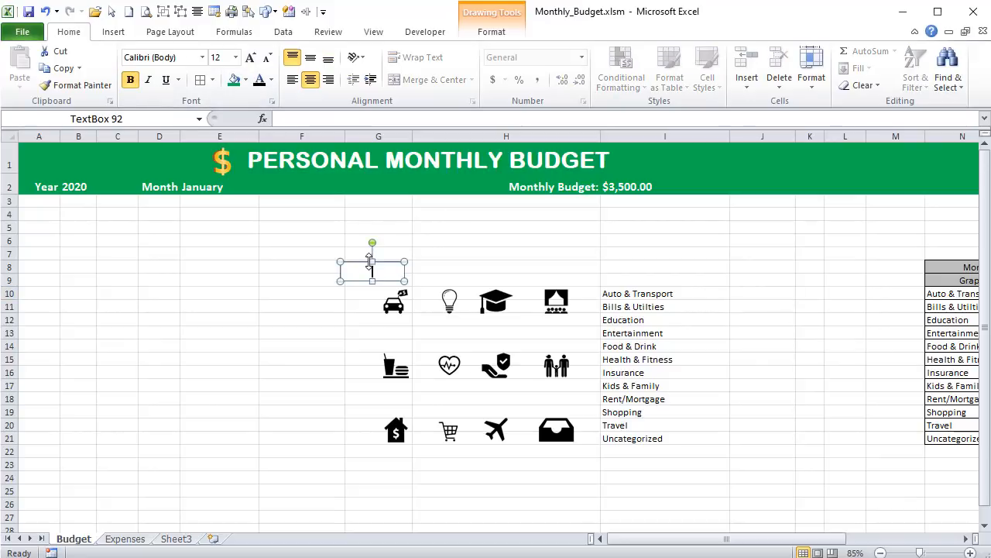
{"action": "left_click", "coordinate": [494, 35]}
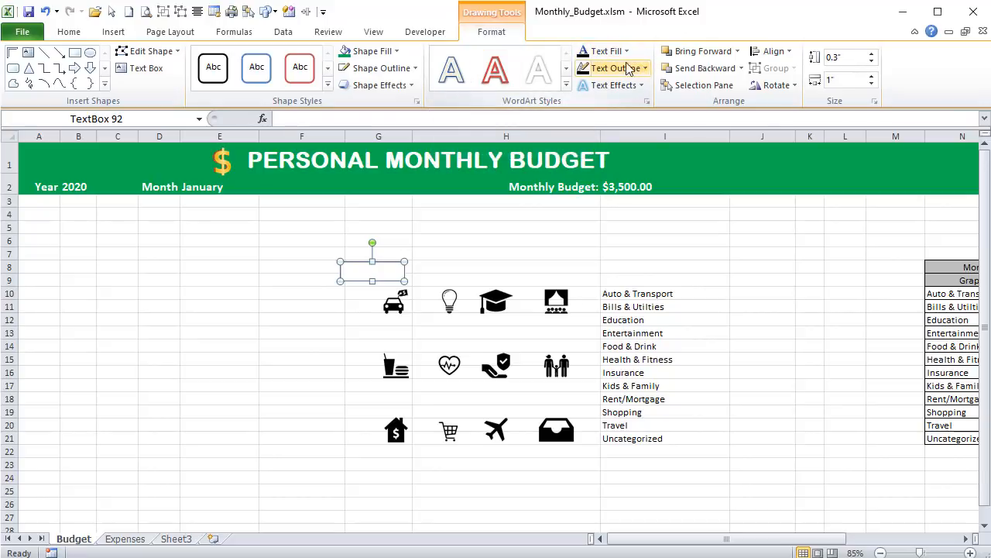
{"action": "left_click", "coordinate": [397, 52]}
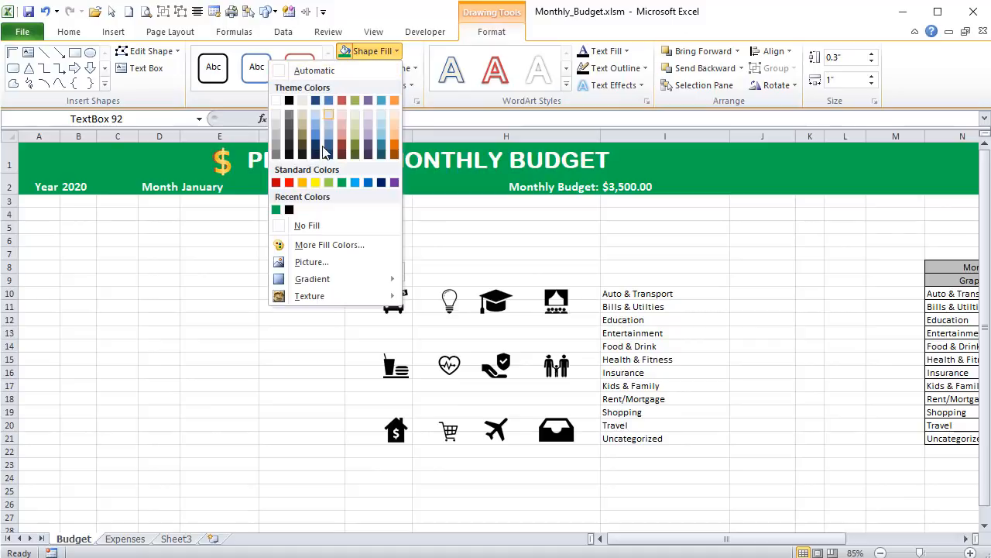
{"action": "left_click", "coordinate": [317, 232]}
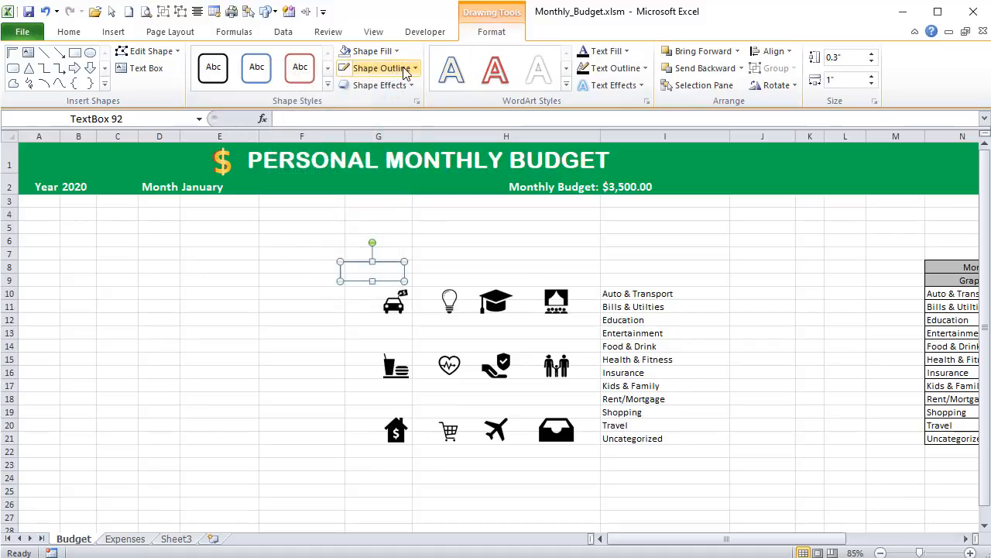
{"action": "left_click", "coordinate": [415, 68]}
{"action": "left_click", "coordinate": [318, 241]}
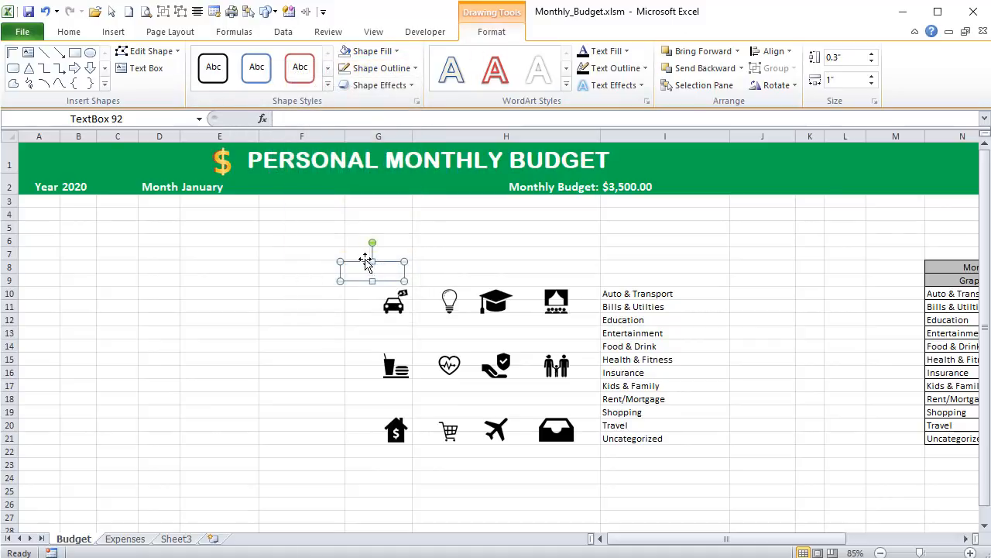
{"action": "left_click_drag", "start_coordinate": [363, 262], "coordinate": [391, 321]}
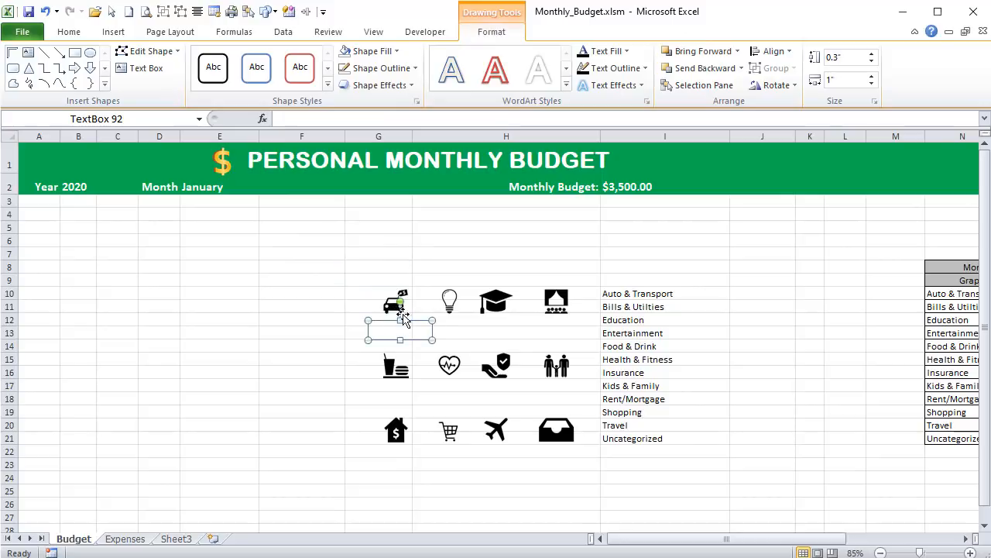
- Enter the sample amount 101 in J10 beside Auto & Transport
{"action": "left_click", "coordinate": [763, 292]}
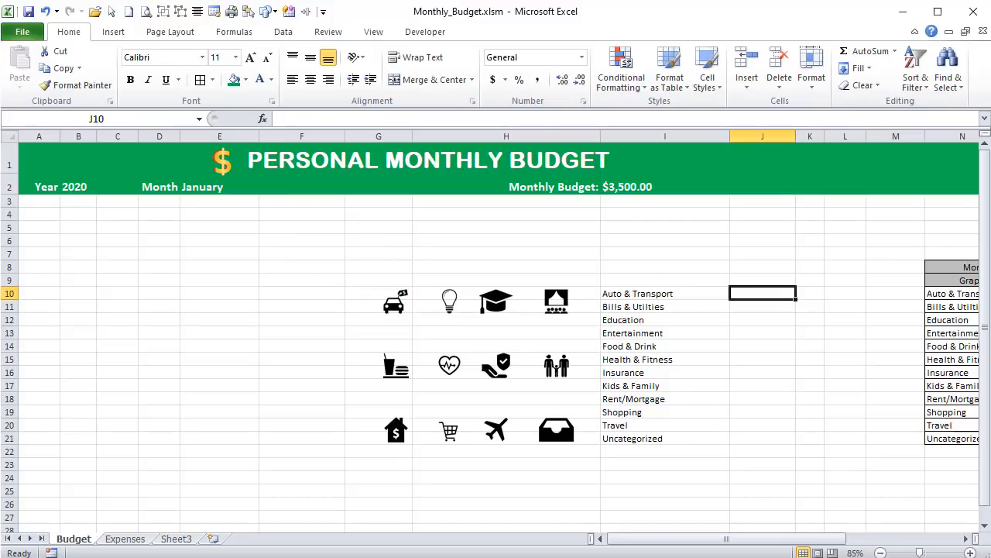
{"action": "type", "text": "101"}
{"action": "key", "text": "Return"}
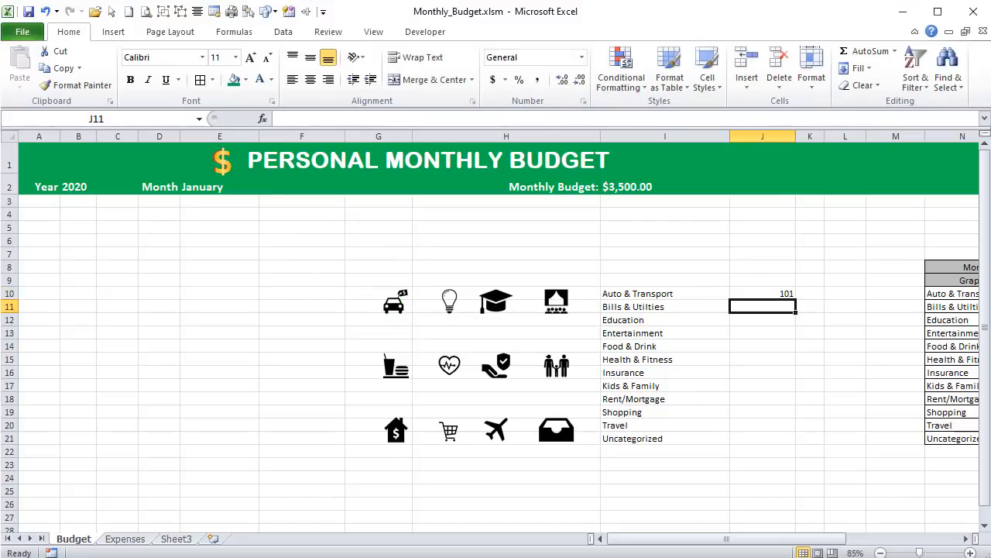
- Link the text box beneath the car icon to the Auto & Transport amount with =$J$10
{"action": "left_click", "coordinate": [396, 324]}
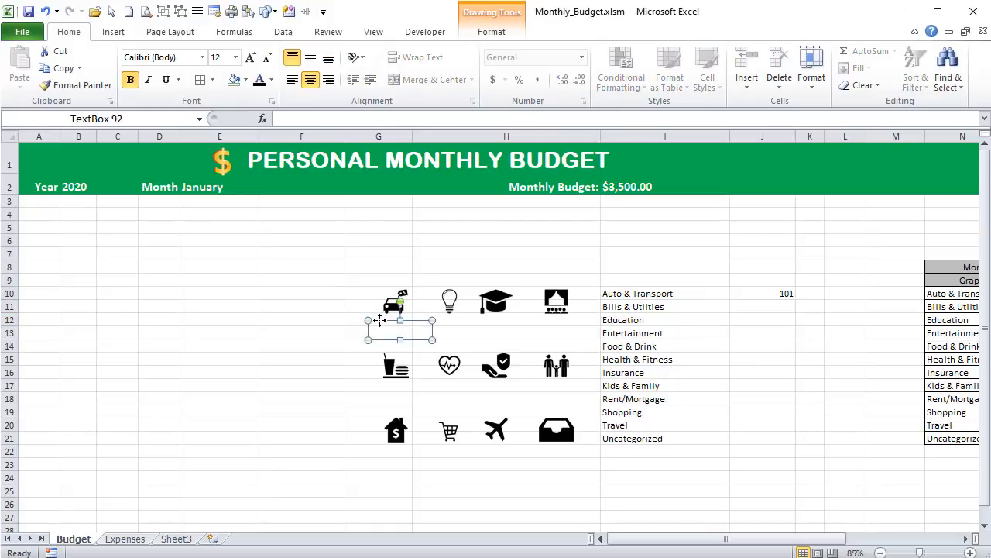
{"action": "left_click", "coordinate": [368, 117]}
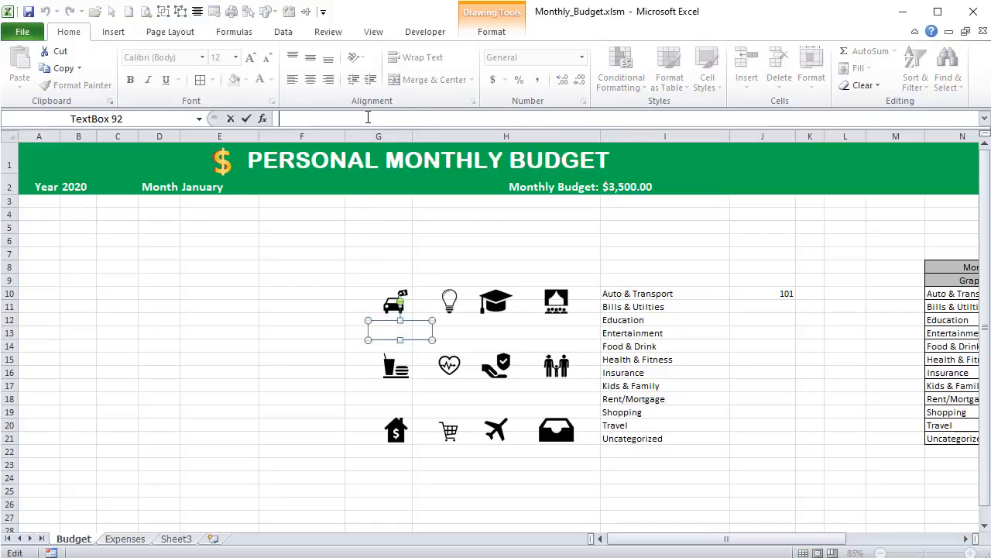
{"action": "type", "text": "="}
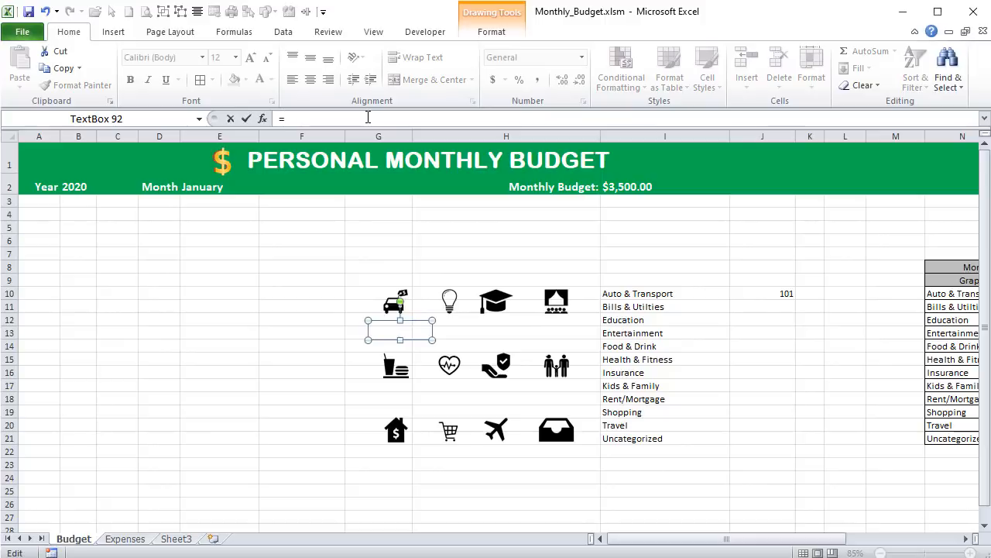
{"action": "left_click", "coordinate": [751, 294]}
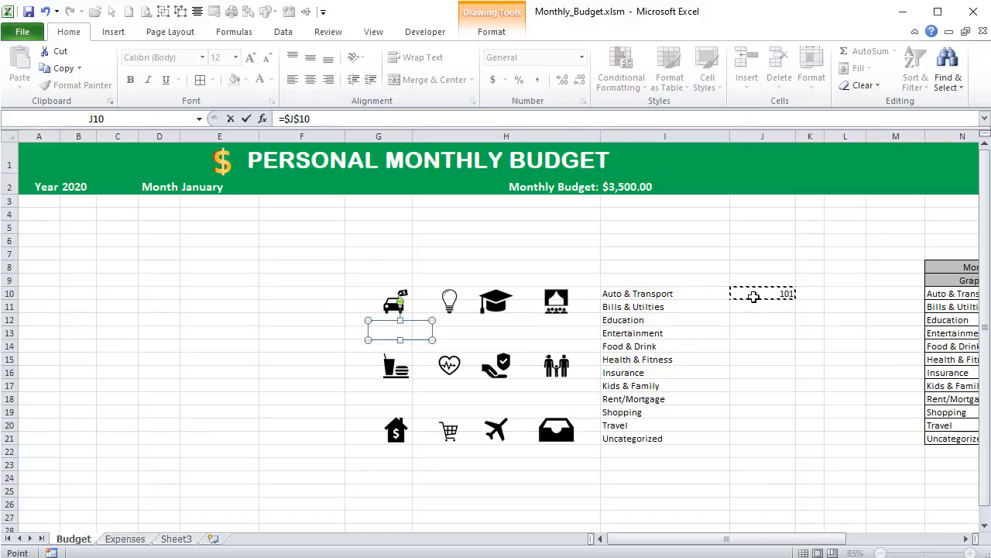
{"action": "key", "text": "Return"}
- Apply the Accounting number format to the amount in J10
{"action": "left_click", "coordinate": [756, 304]}
{"action": "left_click", "coordinate": [752, 291]}
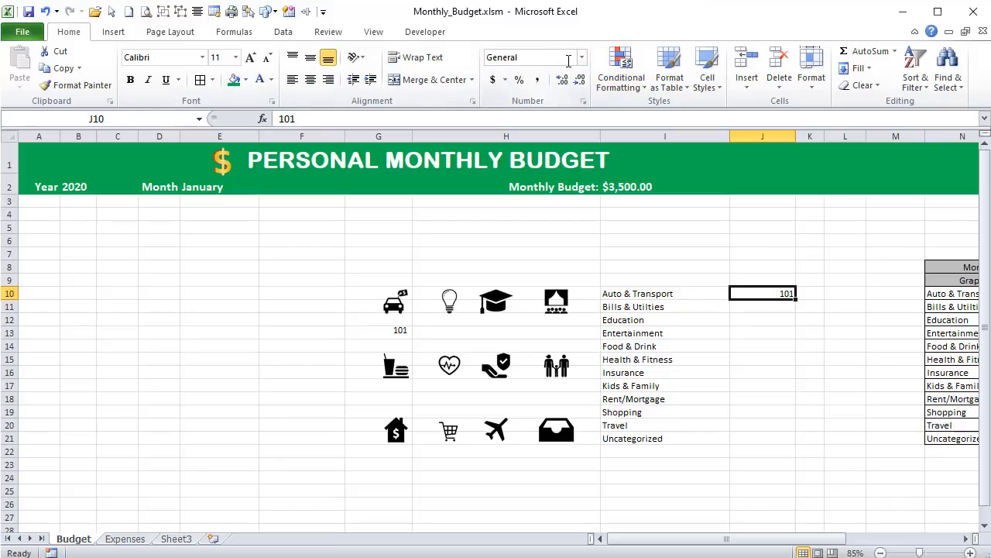
{"action": "left_click", "coordinate": [493, 79]}
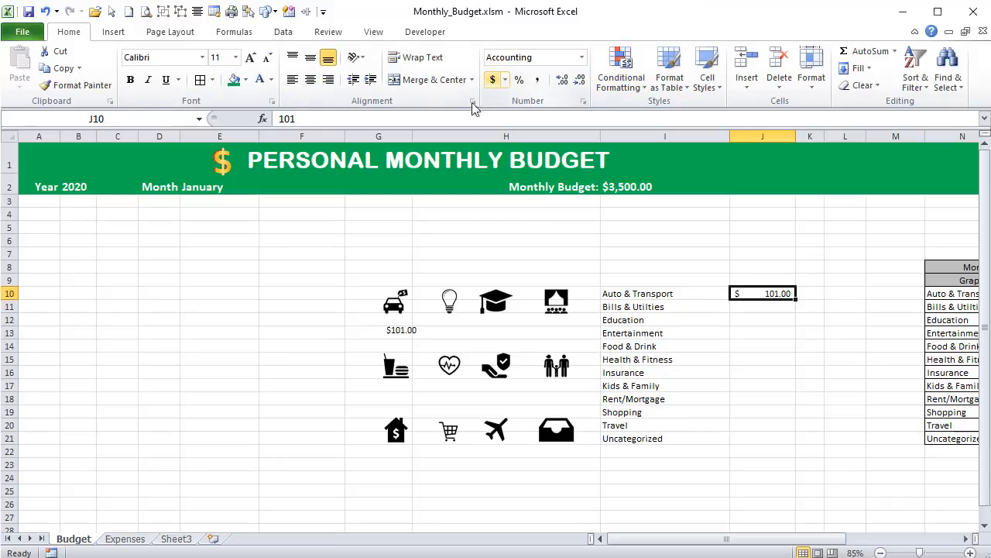
- Enlarge the linked text box's font to size 16
{"action": "left_click", "coordinate": [402, 337]}
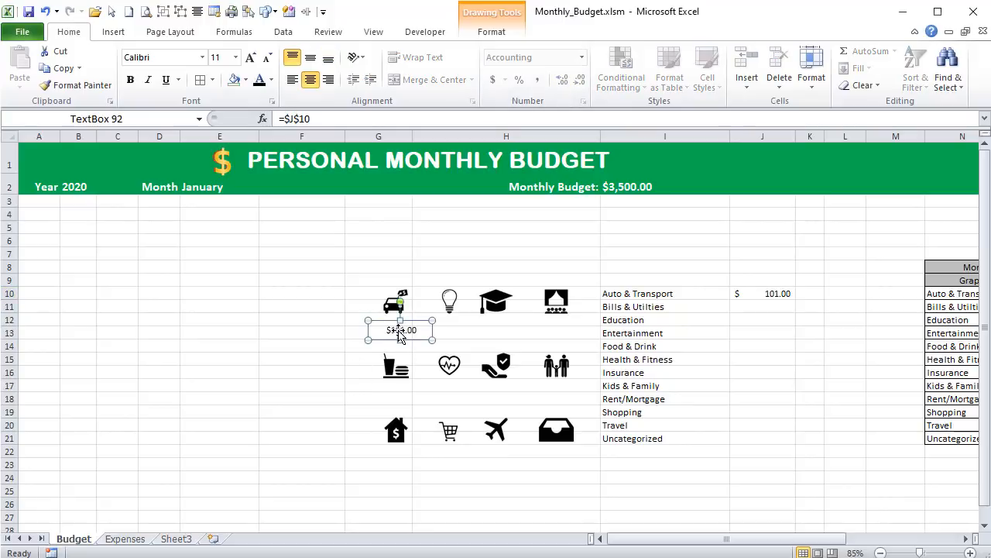
{"action": "left_click", "coordinate": [252, 59]}
{"action": "left_click", "coordinate": [250, 59]}
{"action": "left_click", "coordinate": [250, 59]}
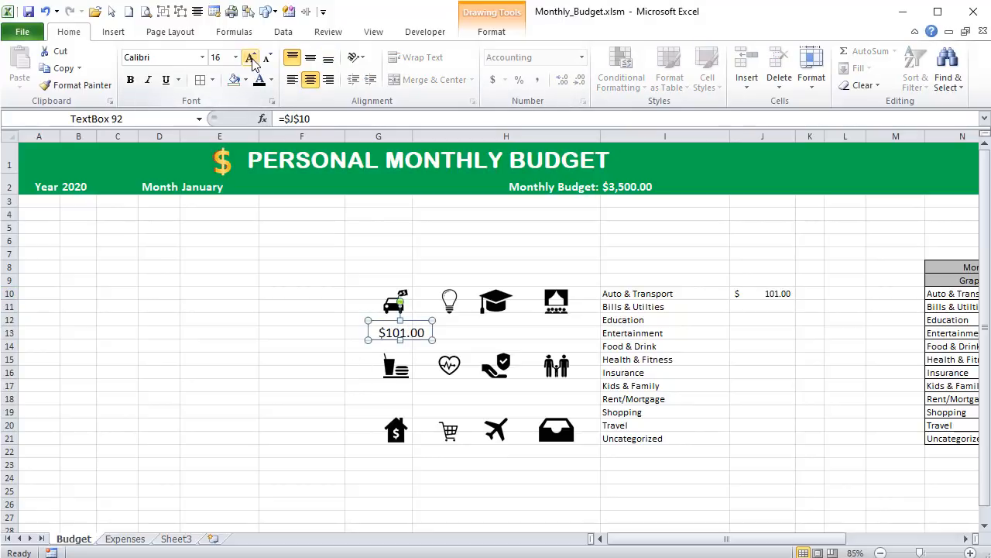
- Clear the text box's cell link and enter it again as =$J$10
{"action": "left_click", "coordinate": [745, 292]}
{"action": "left_click", "coordinate": [405, 332]}
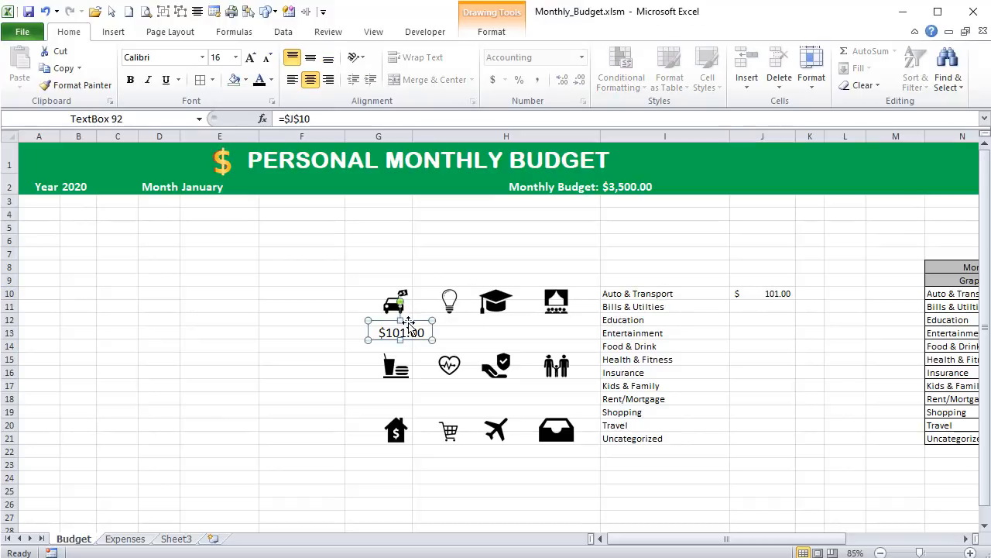
{"action": "left_click_drag", "start_coordinate": [319, 118], "coordinate": [280, 118]}
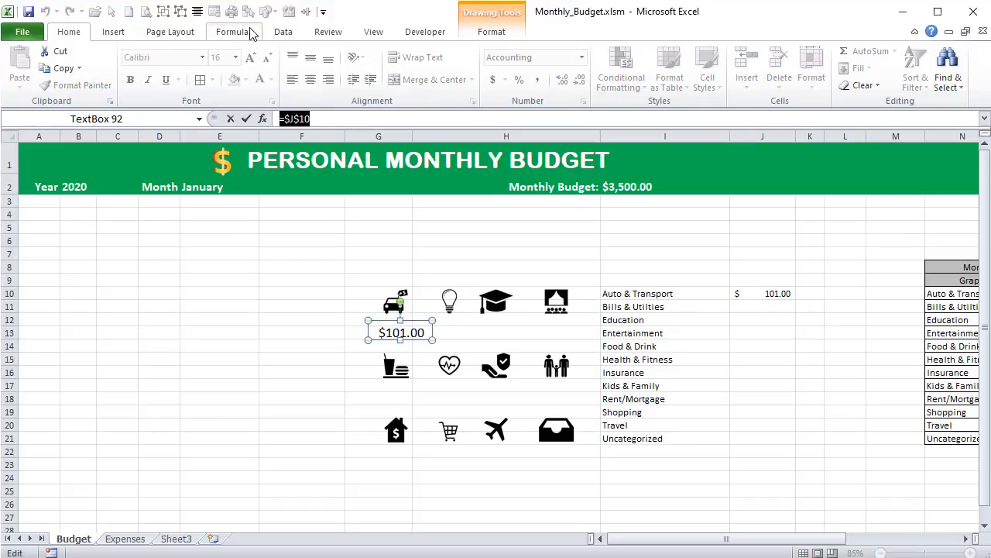
{"action": "key", "text": "Delete"}
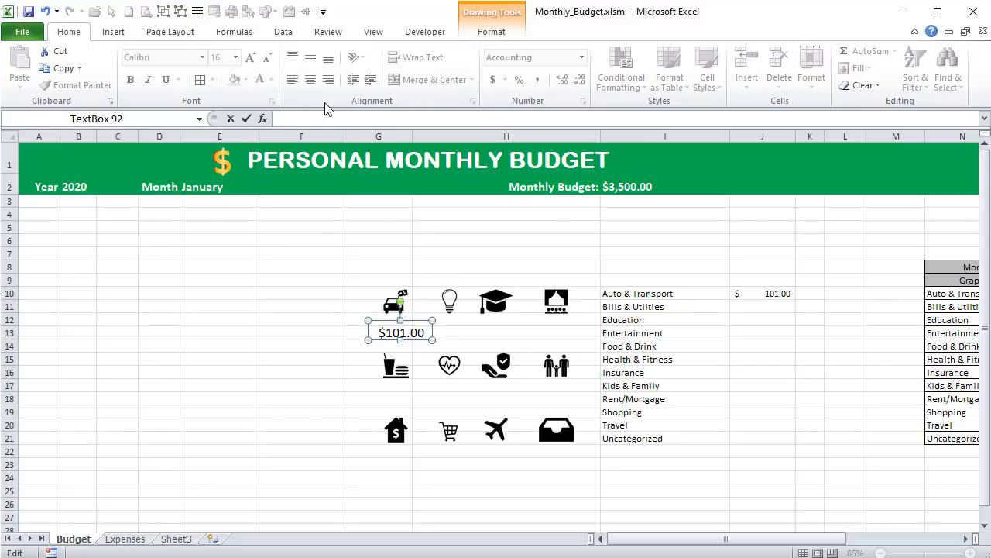
{"action": "type", "text": "="}
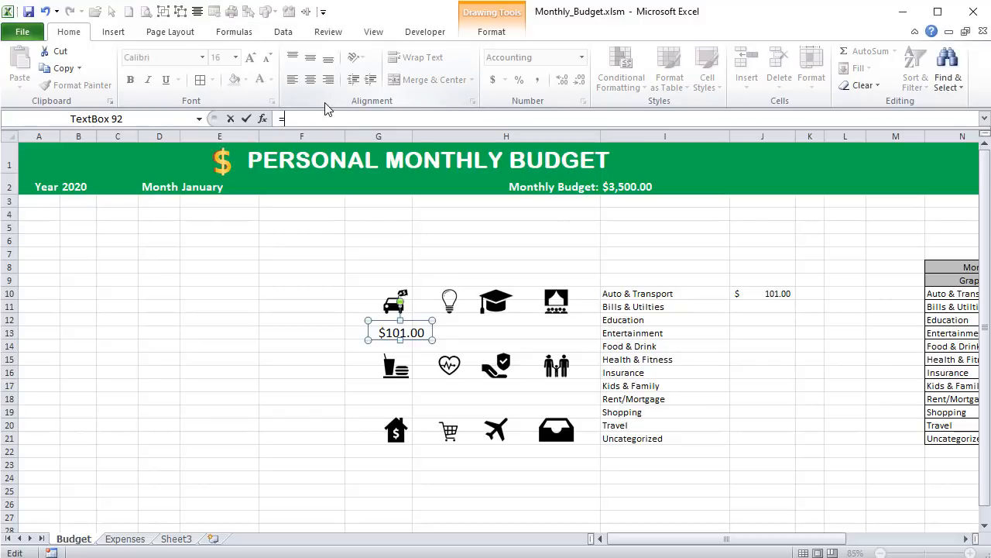
{"action": "left_click", "coordinate": [756, 295]}
{"action": "key", "text": "Return"}
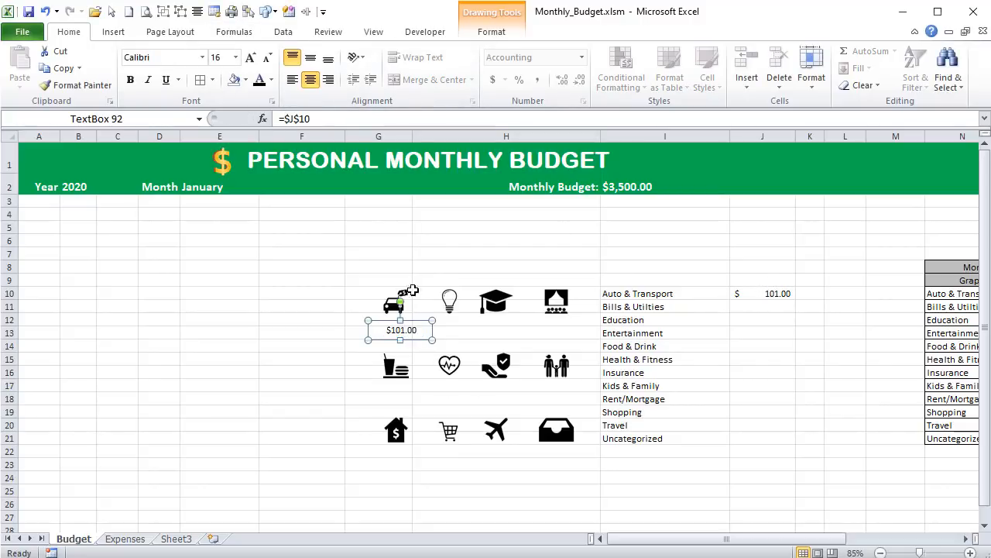
- Set the linked text box's font size to 12
{"action": "left_click", "coordinate": [219, 59]}
{"action": "left_click", "coordinate": [225, 56]}
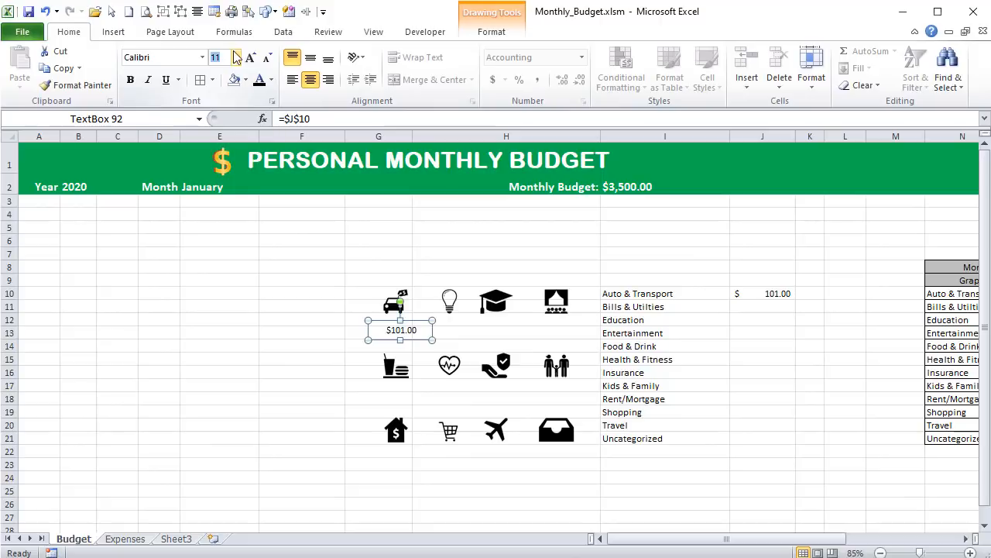
{"action": "type", "text": "12"}
{"action": "key", "text": "Return"}
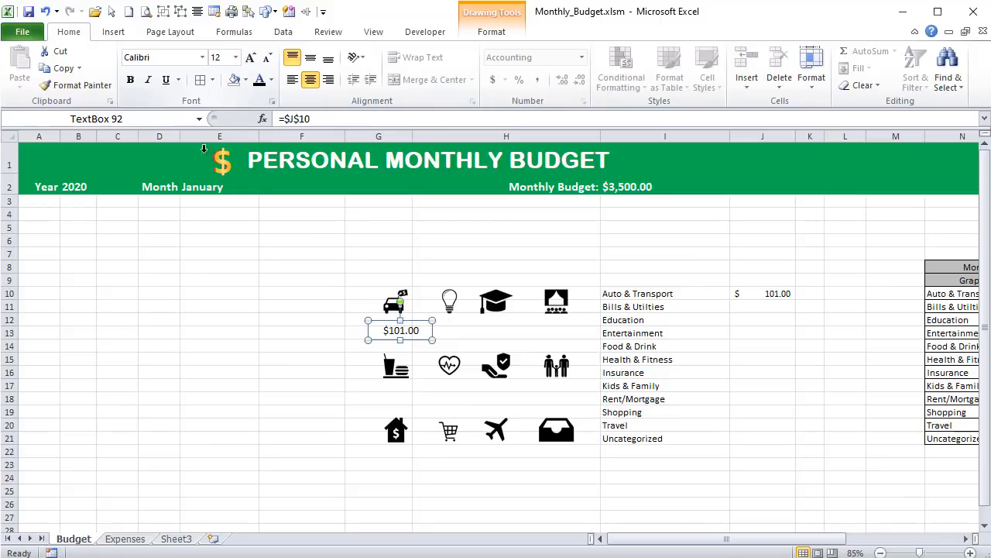
- Make the linked amount text box bold and move it up closer beneath the car icon
{"action": "left_click", "coordinate": [130, 82]}
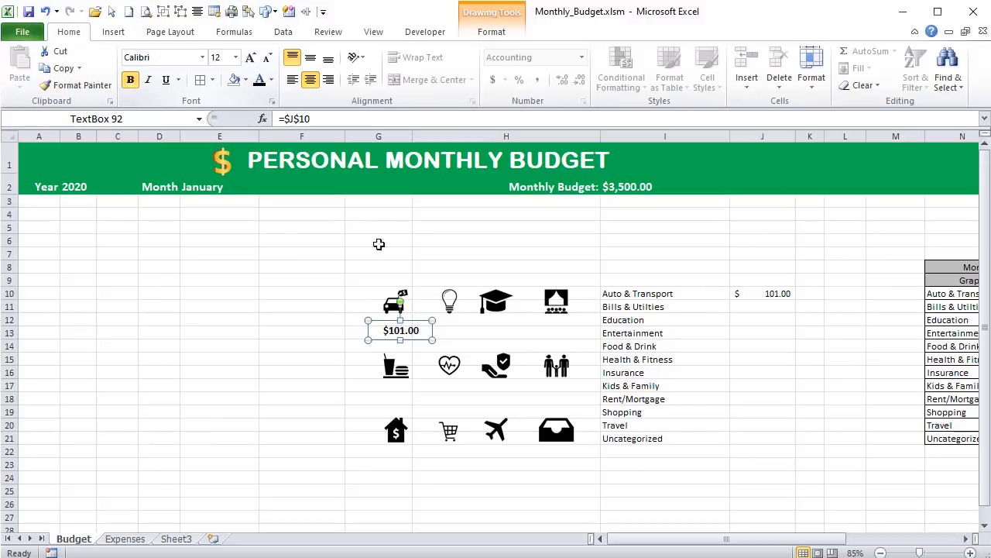
{"action": "left_click_drag", "start_coordinate": [381, 321], "coordinate": [377, 316]}
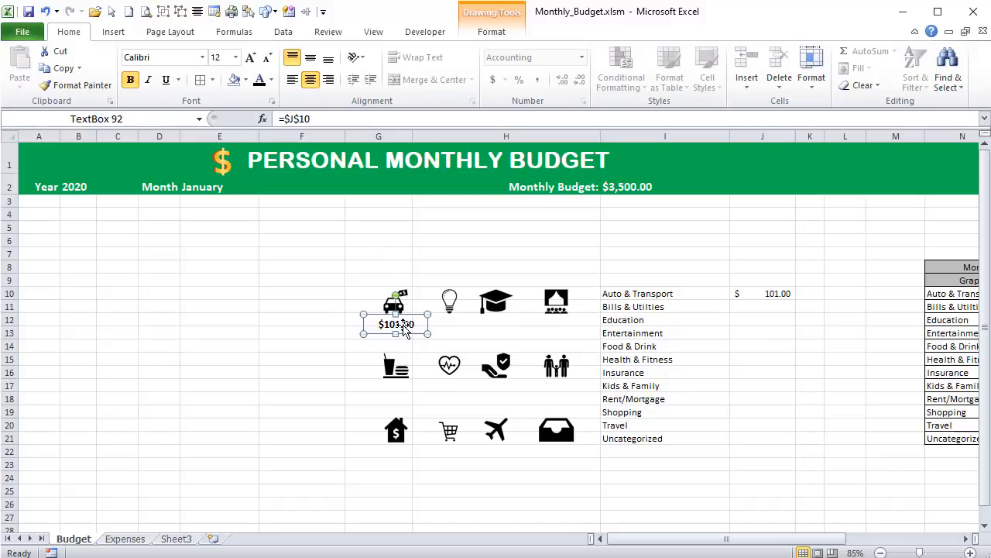
{"action": "left_click", "coordinate": [744, 298]}
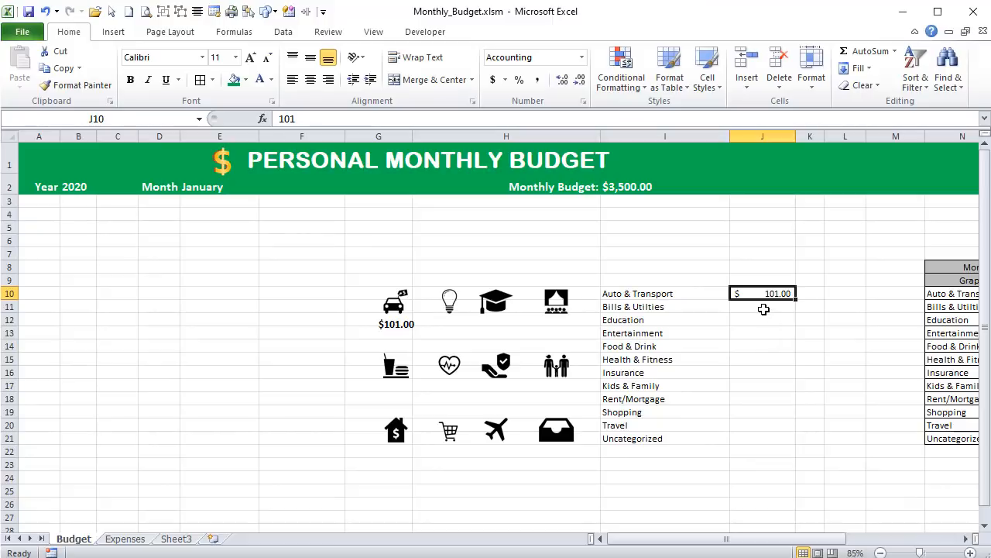
{"action": "left_click", "coordinate": [761, 307]}
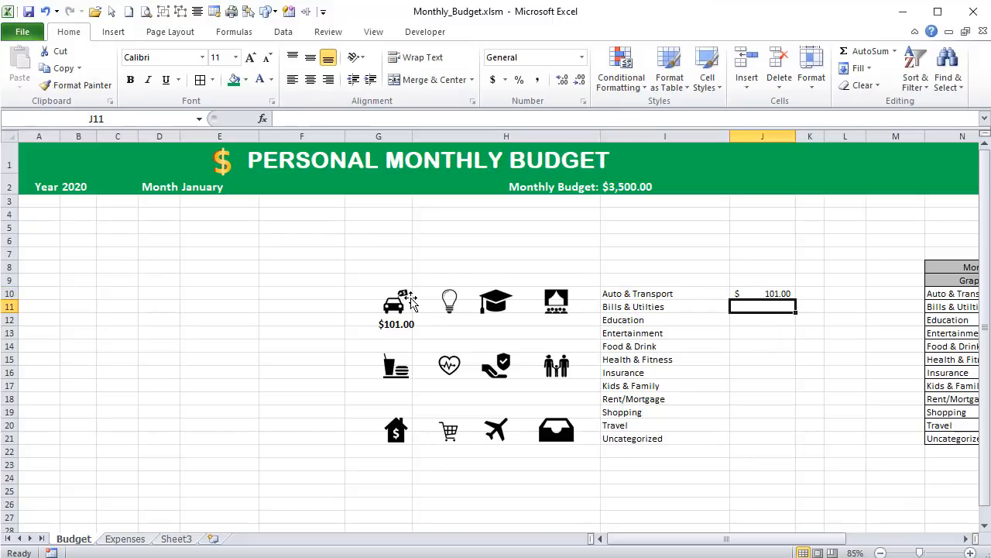
- Set the car amount text box's left, right, top and bottom internal margins to 0
{"action": "left_click", "coordinate": [391, 325]}
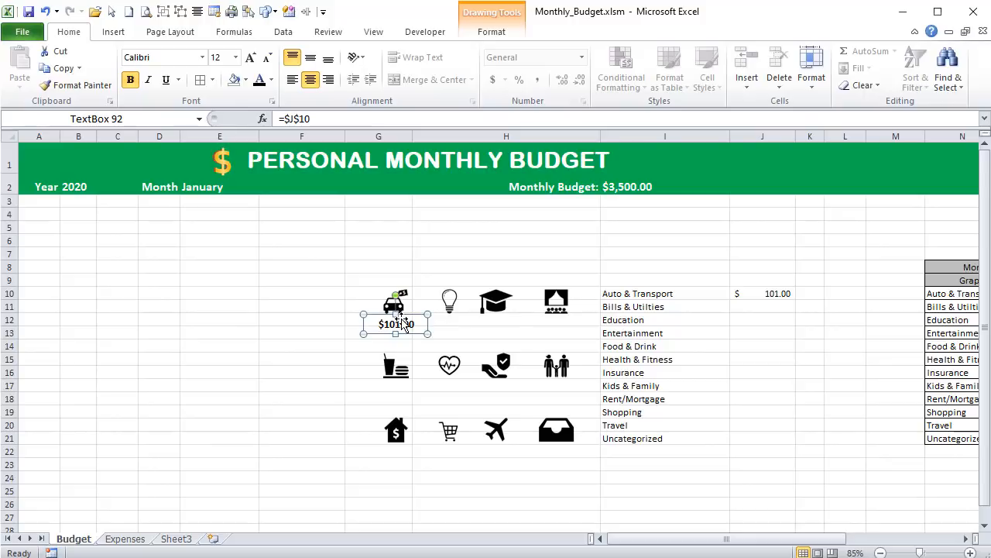
{"action": "right_click", "coordinate": [399, 324]}
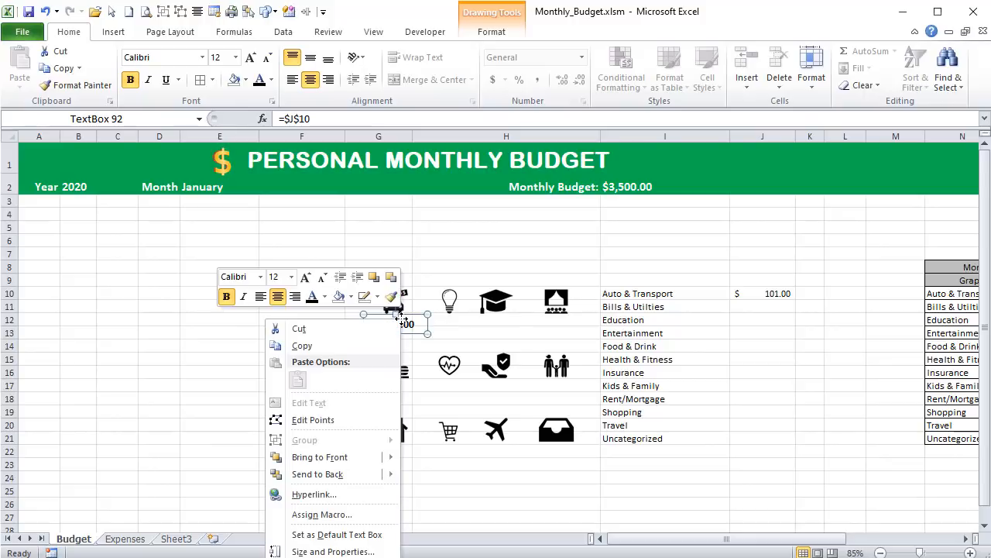
{"action": "left_click", "coordinate": [380, 551]}
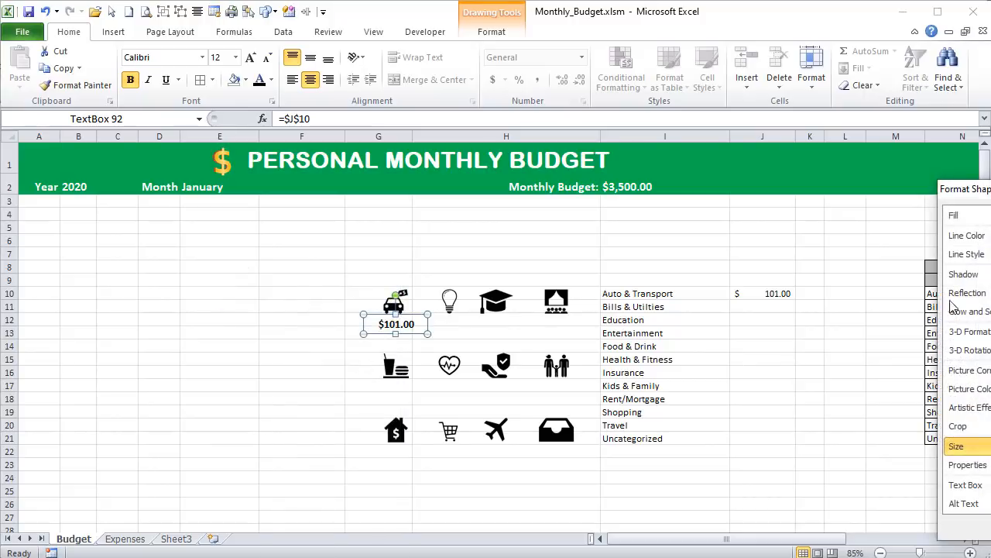
{"action": "left_click_drag", "start_coordinate": [960, 188], "coordinate": [566, 120]}
{"action": "left_click", "coordinate": [612, 416]}
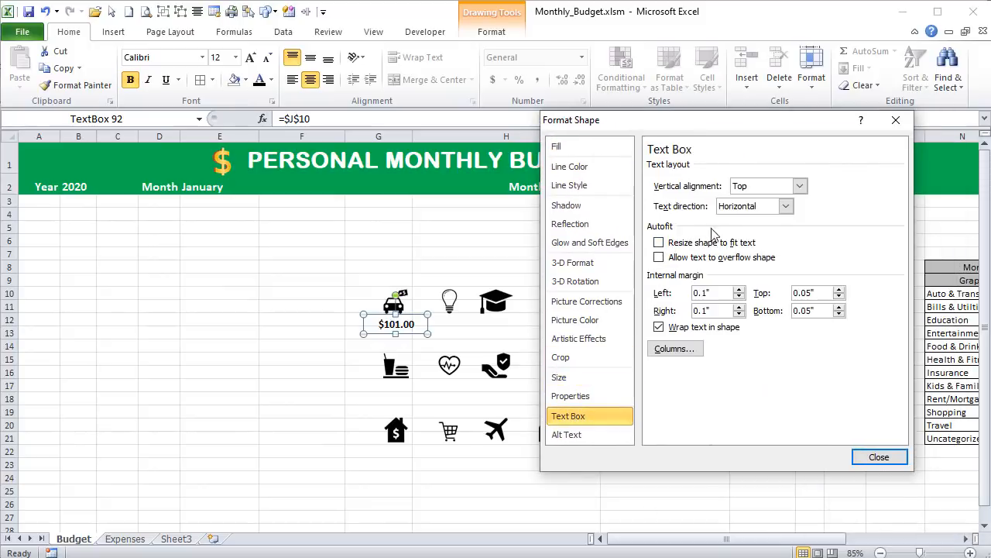
{"action": "double_click", "coordinate": [717, 294]}
{"action": "type", "text": "0"}
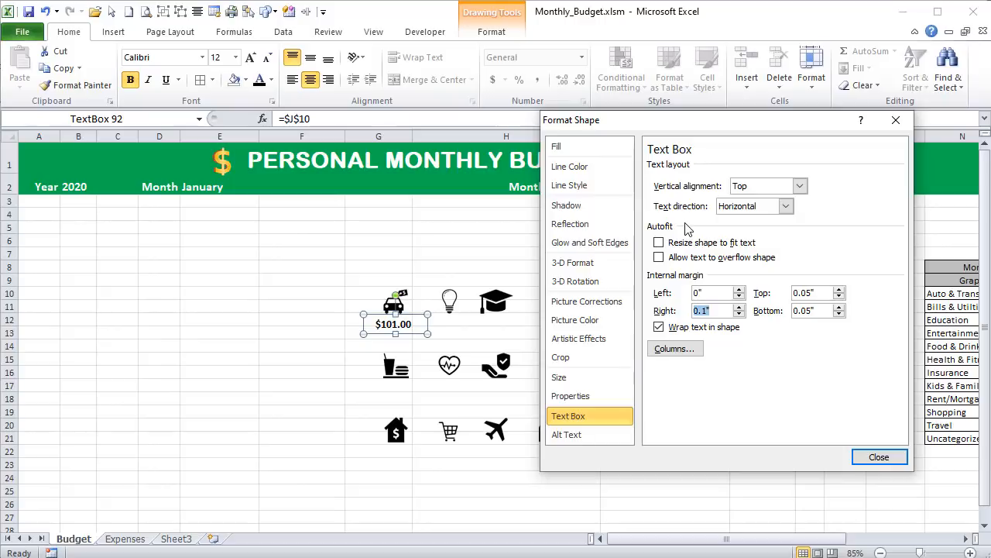
{"action": "type", "text": "0"}
{"action": "key", "text": "Tab"}
{"action": "type", "text": "0"}
{"action": "key", "text": "Tab"}
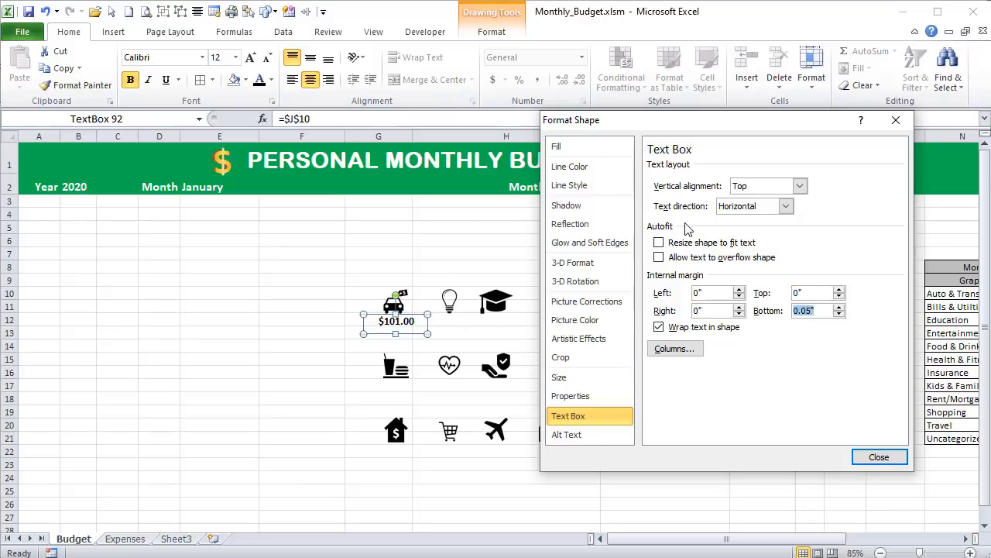
{"action": "type", "text": "0"}
{"action": "left_click", "coordinate": [877, 455]}
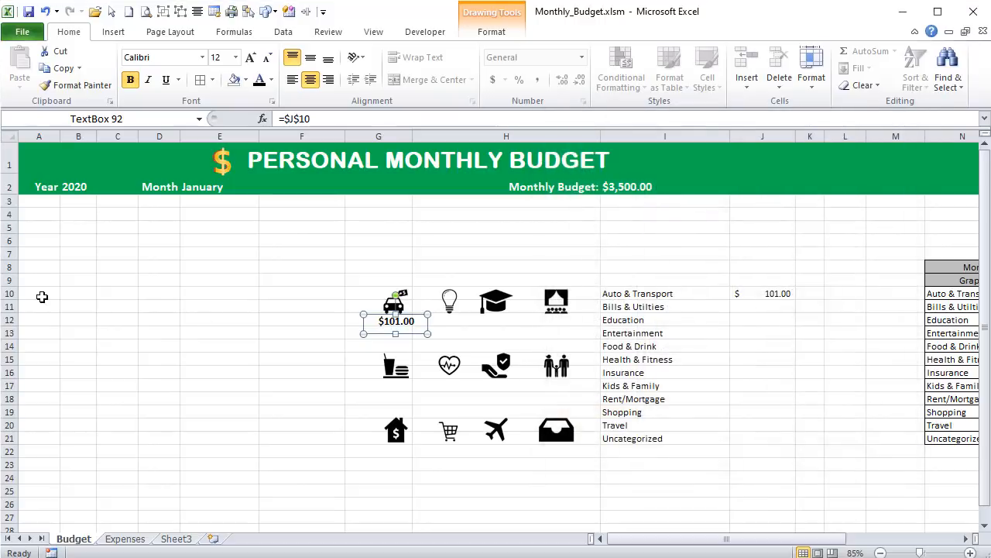
- Duplicate the amount text box beneath the light bulb, graduation cap and theater icons
{"action": "key", "text": "ctrl+d"}
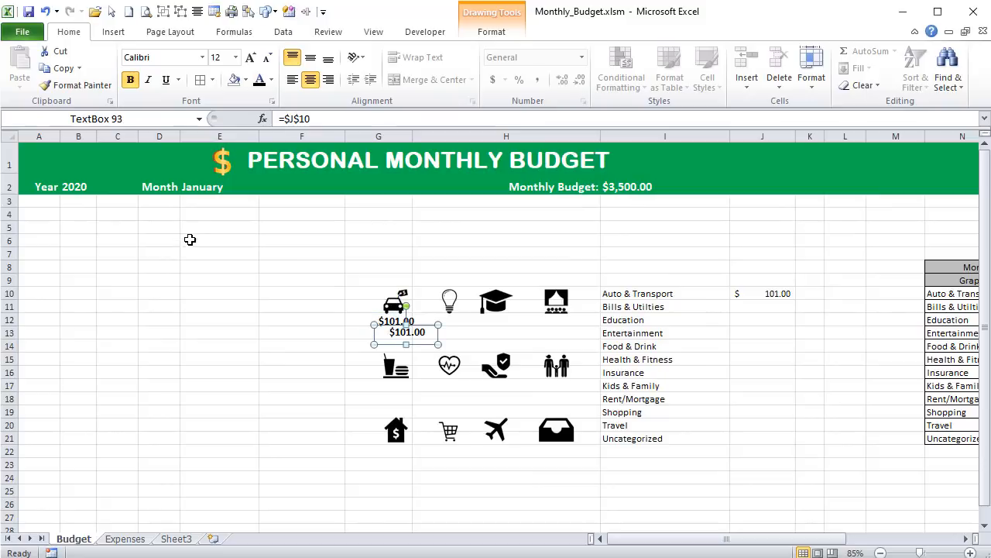
{"action": "left_click_drag", "start_coordinate": [423, 319], "coordinate": [458, 313]}
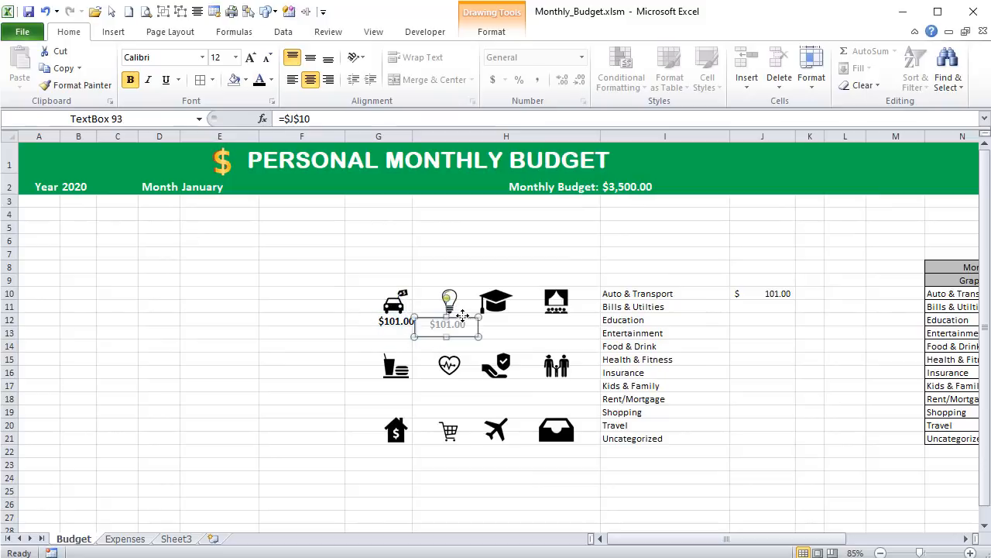
{"action": "key", "text": "ctrl+d"}
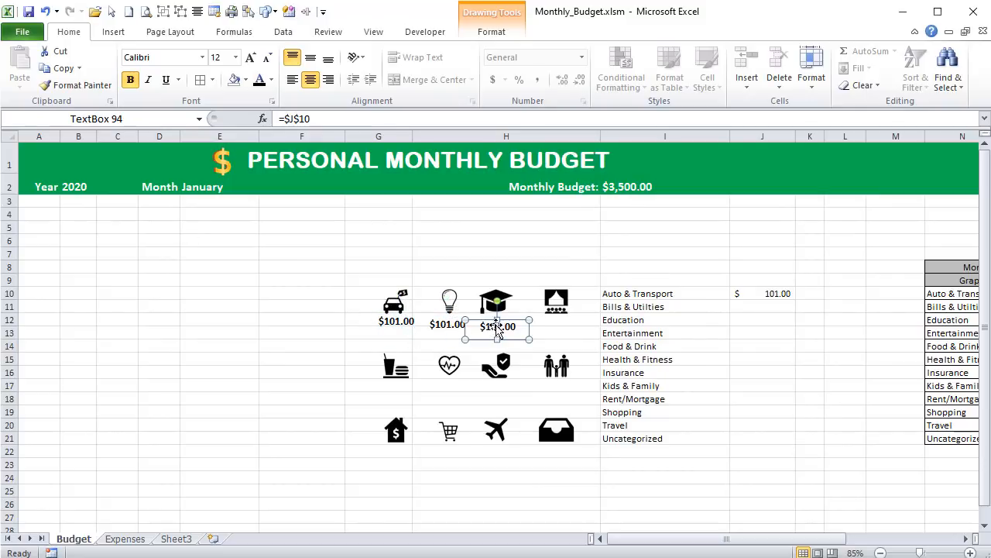
{"action": "key", "text": "ctrl+d"}
{"action": "left_click_drag", "start_coordinate": [557, 321], "coordinate": [565, 314]}
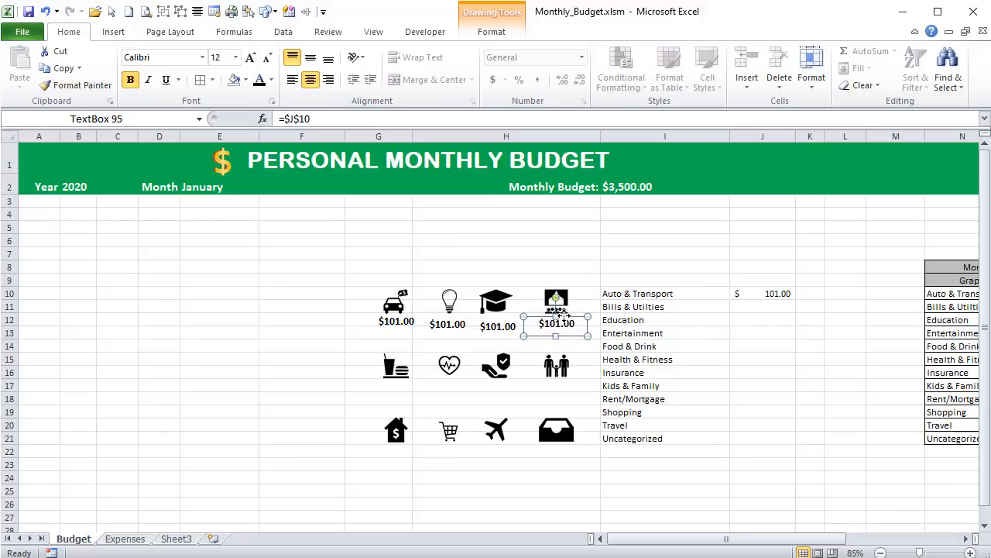
- Duplicate the amount text box beneath the food, heart, insurance and family icons in the second row
{"action": "key", "text": "ctrl+d"}
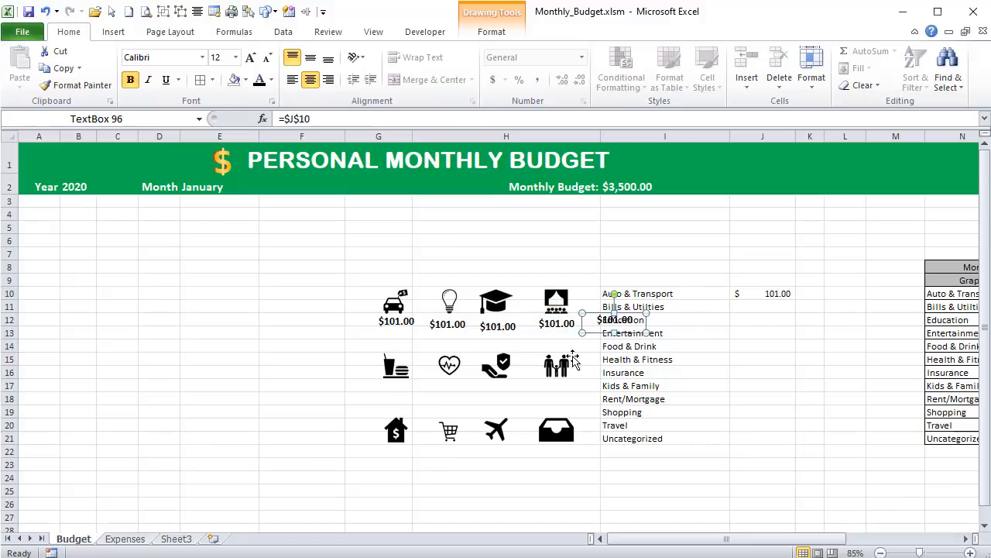
{"action": "left_click_drag", "start_coordinate": [599, 332], "coordinate": [380, 399]}
{"action": "key", "text": "ctrl+d"}
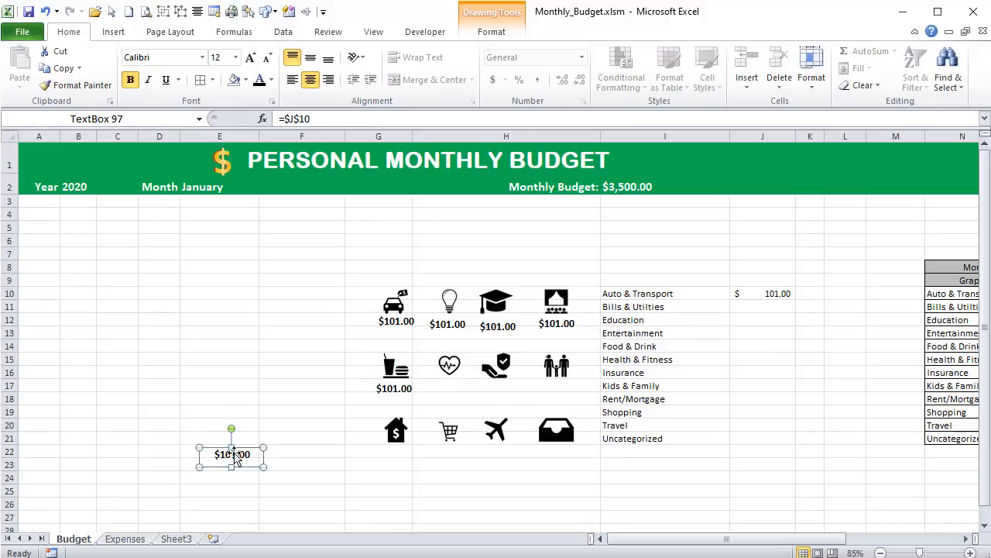
{"action": "left_click_drag", "start_coordinate": [252, 457], "coordinate": [462, 390]}
{"action": "key", "text": "ctrl+d"}
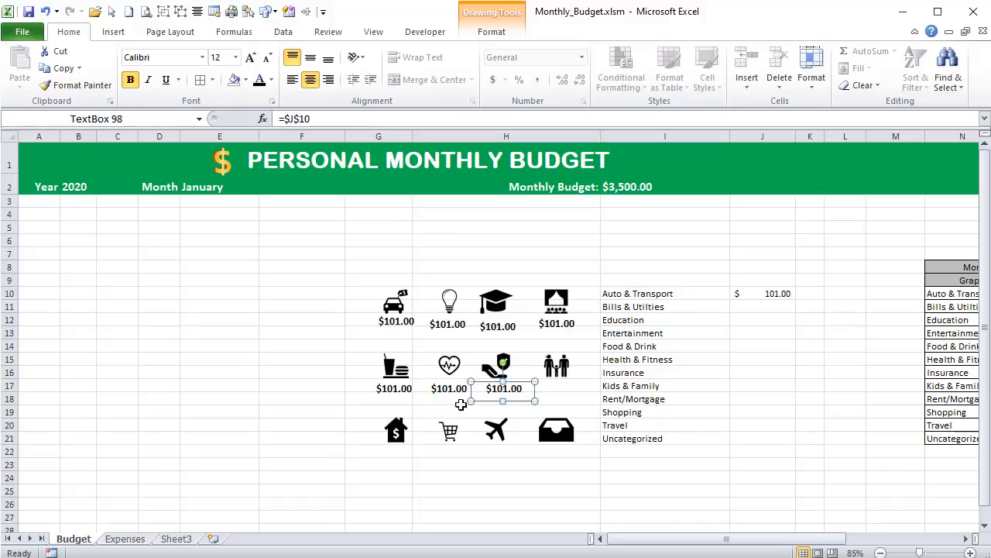
{"action": "left_click_drag", "start_coordinate": [486, 399], "coordinate": [541, 405]}
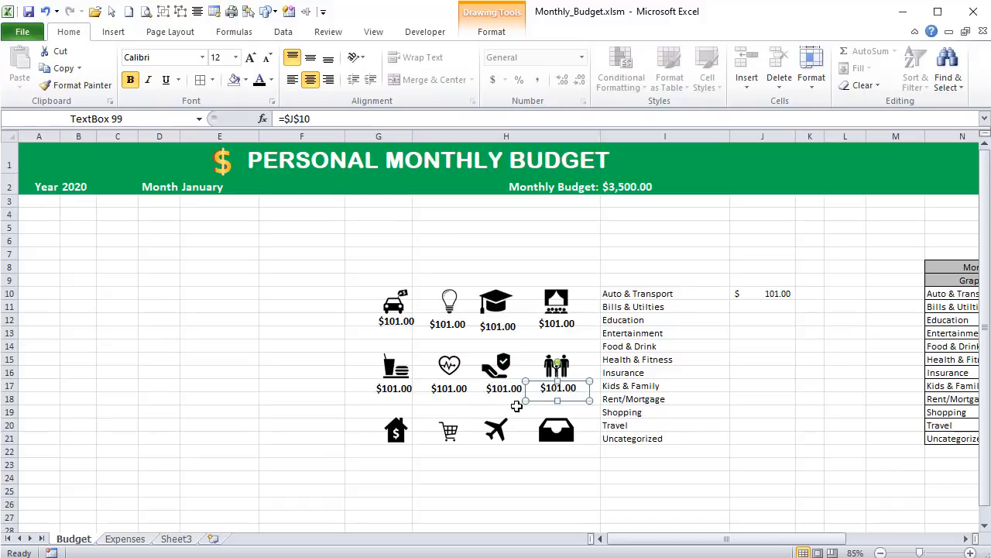
- Duplicate the amount text box beneath the house, shopping cart, airplane and tray icons in the third row
{"action": "key", "text": "ctrl+d"}
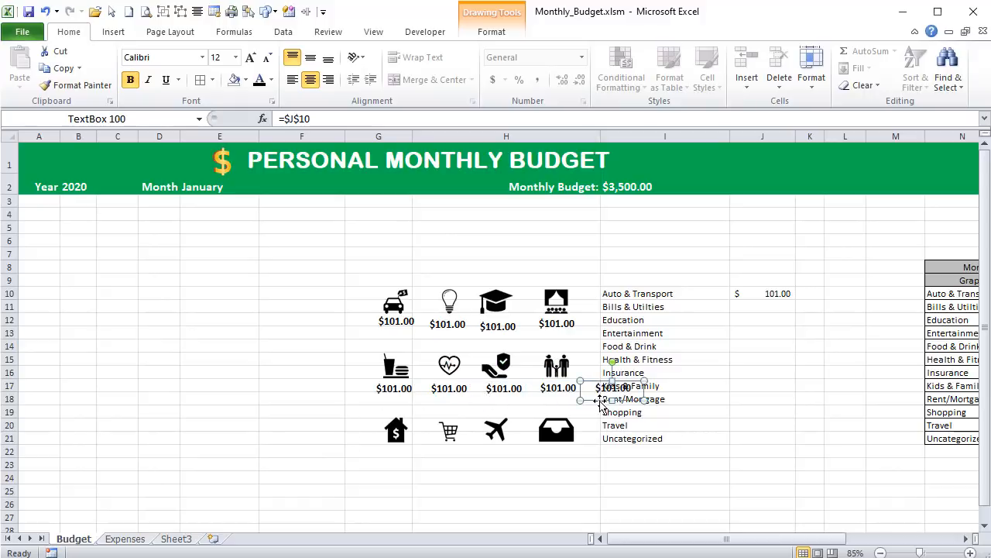
{"action": "left_click_drag", "start_coordinate": [602, 403], "coordinate": [467, 447]}
{"action": "key", "text": "ctrl+d"}
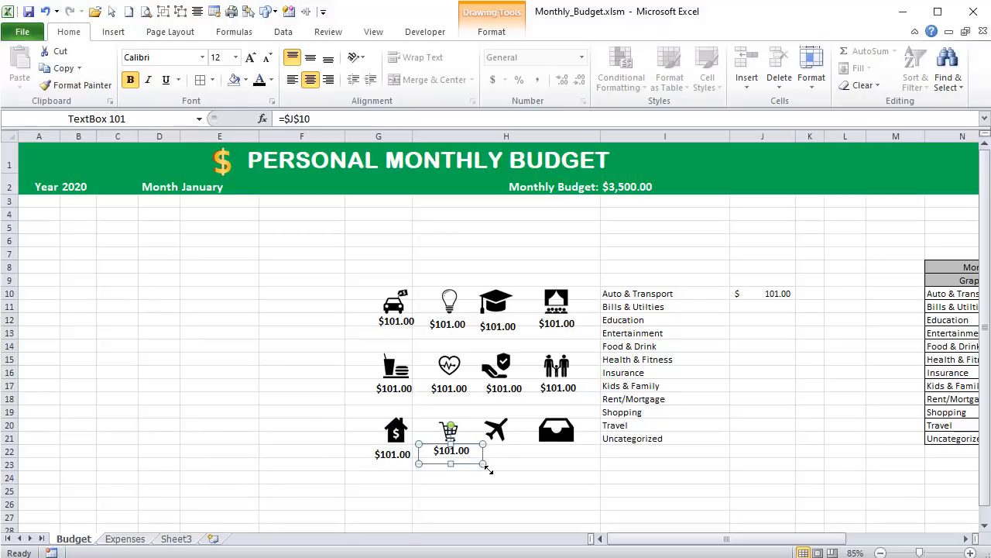
{"action": "key", "text": "ctrl+d"}
{"action": "key", "text": "ctrl+d"}
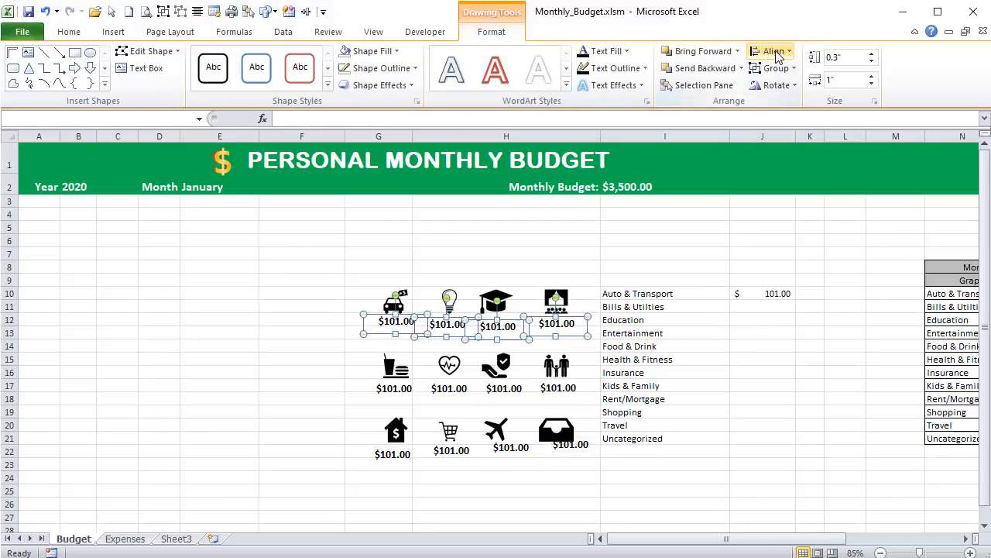
- Apply Align Middle to the four amount text boxes under the first row of icons
{"action": "left_click", "coordinate": [777, 57]}
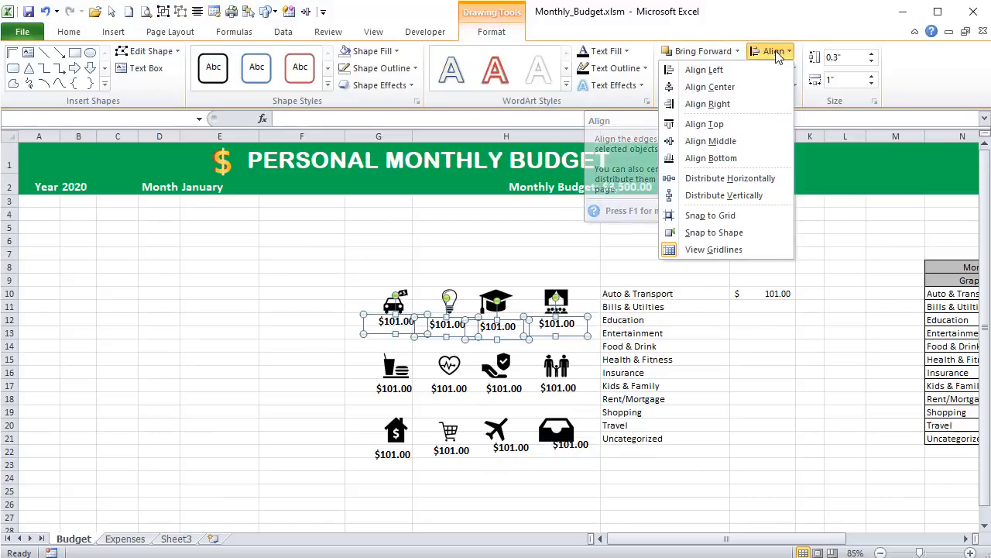
{"action": "left_click", "coordinate": [738, 143]}
{"action": "left_click", "coordinate": [344, 291]}
- Select the four amount text boxes under the second row of icons and apply Align Middle
{"action": "left_click", "coordinate": [385, 388]}
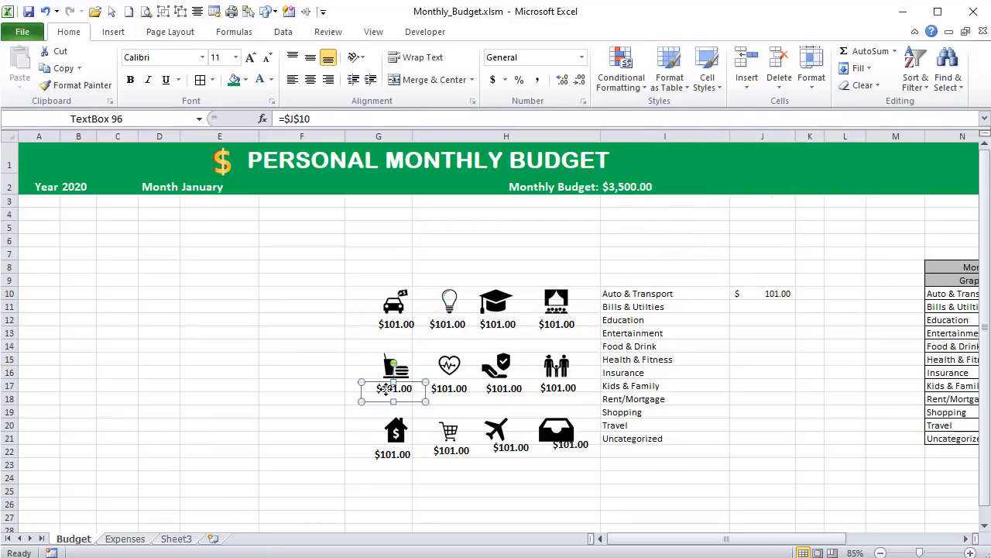
{"action": "left_click", "coordinate": [449, 388], "text": "shift"}
{"action": "left_click", "coordinate": [505, 388], "text": "shift"}
{"action": "left_click", "coordinate": [561, 387], "text": "shift"}
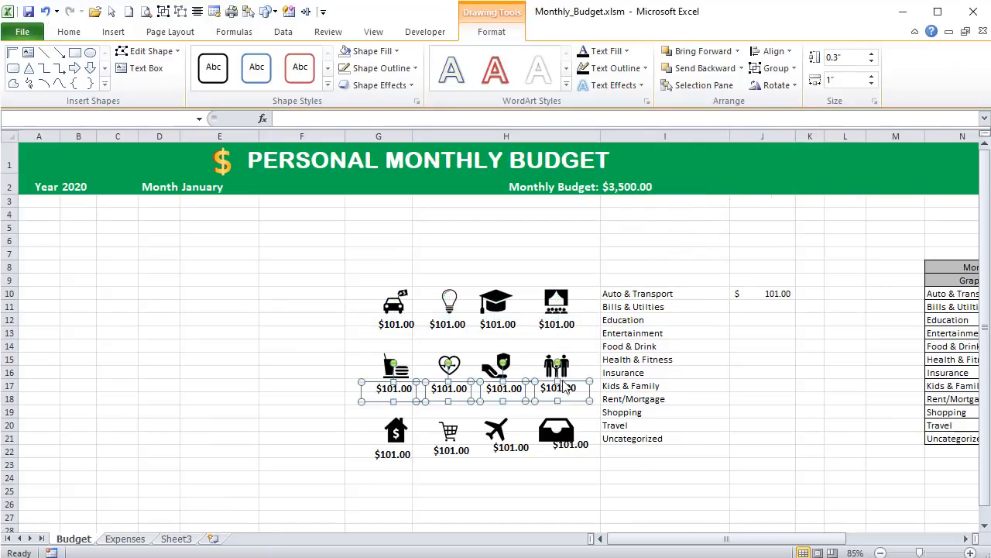
{"action": "left_click", "coordinate": [777, 51]}
{"action": "left_click", "coordinate": [732, 141]}
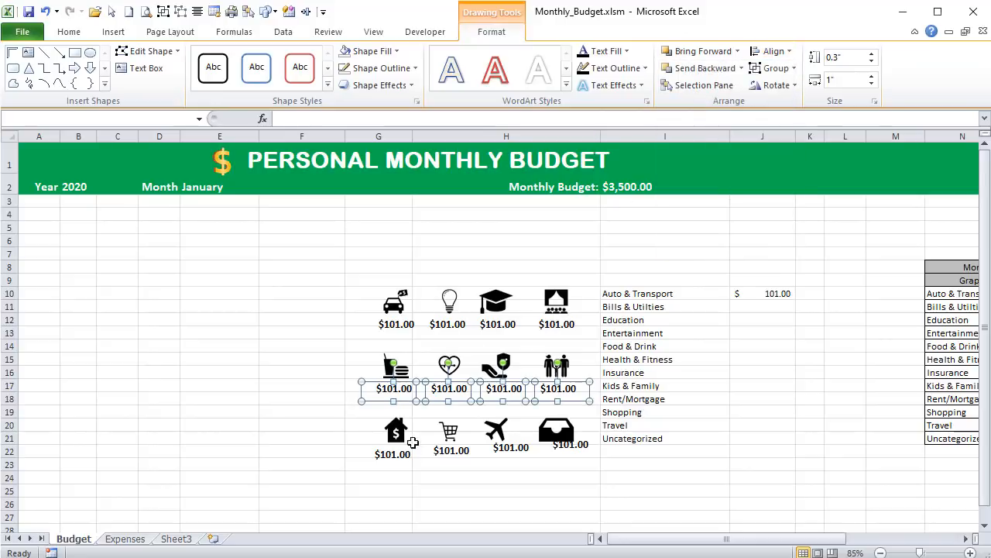
- Select the four amount text boxes under the third row of icons and apply Align Middle
{"action": "left_click", "coordinate": [404, 457]}
{"action": "left_click", "coordinate": [445, 452], "text": "shift"}
{"action": "left_click", "coordinate": [505, 454], "text": "shift"}
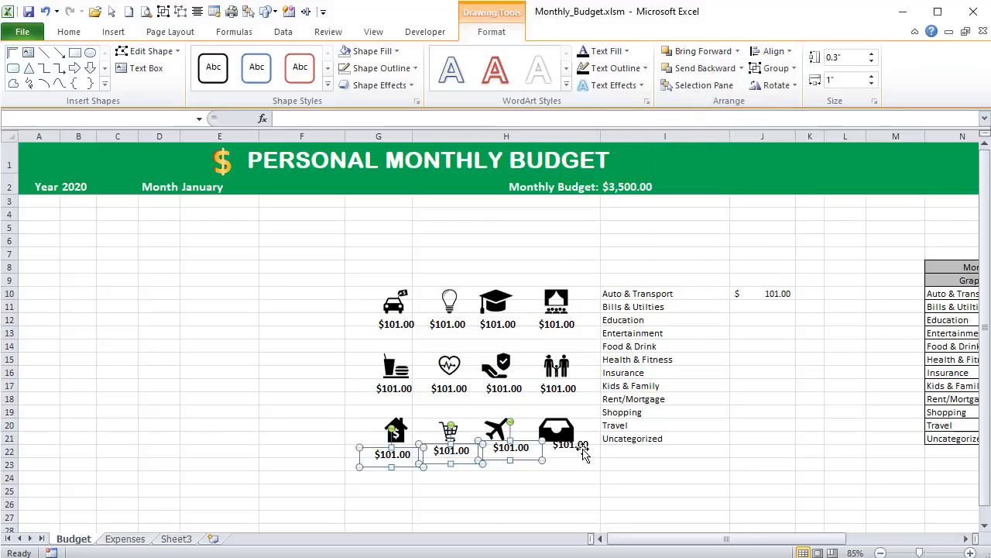
{"action": "left_click", "coordinate": [582, 455], "text": "shift"}
{"action": "left_click", "coordinate": [774, 52]}
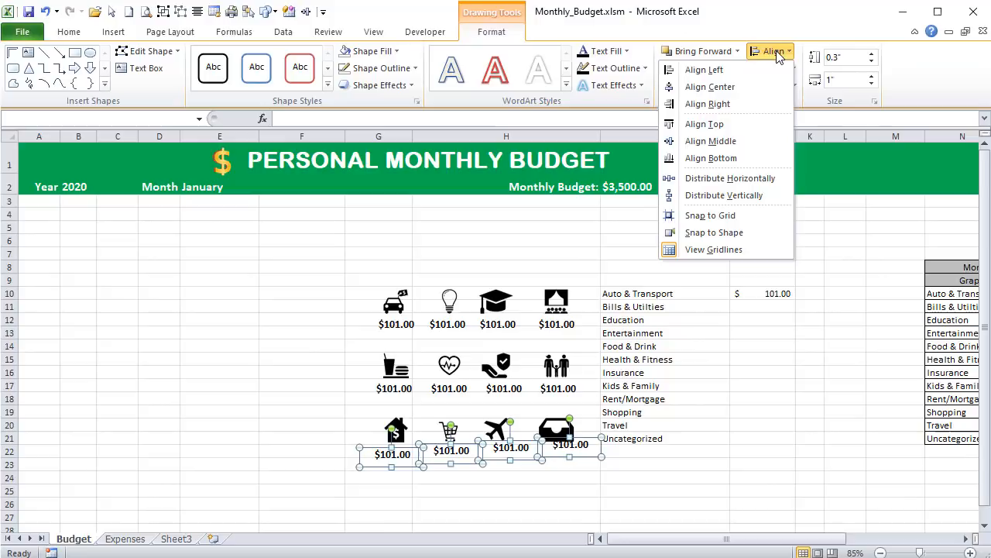
{"action": "left_click", "coordinate": [741, 140]}
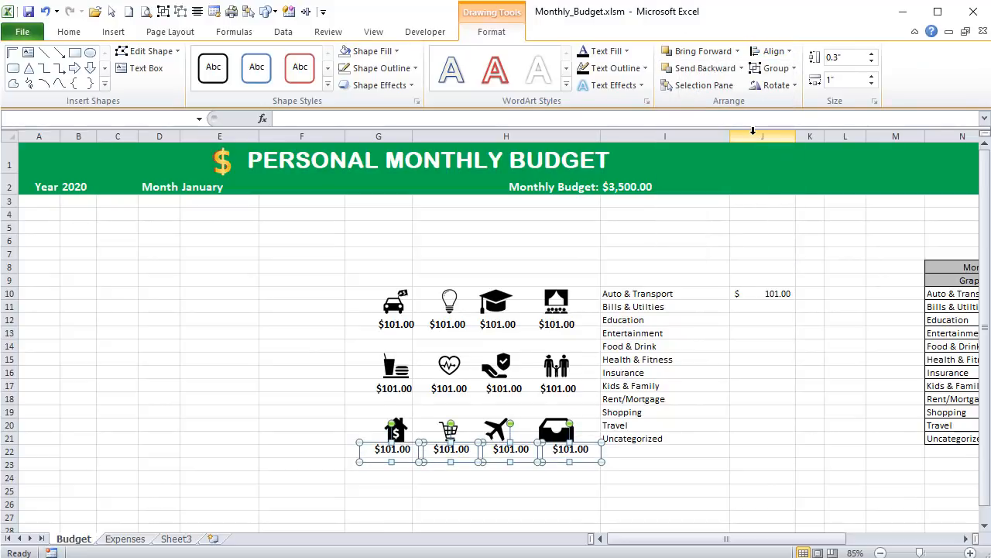
{"action": "left_click", "coordinate": [336, 299]}
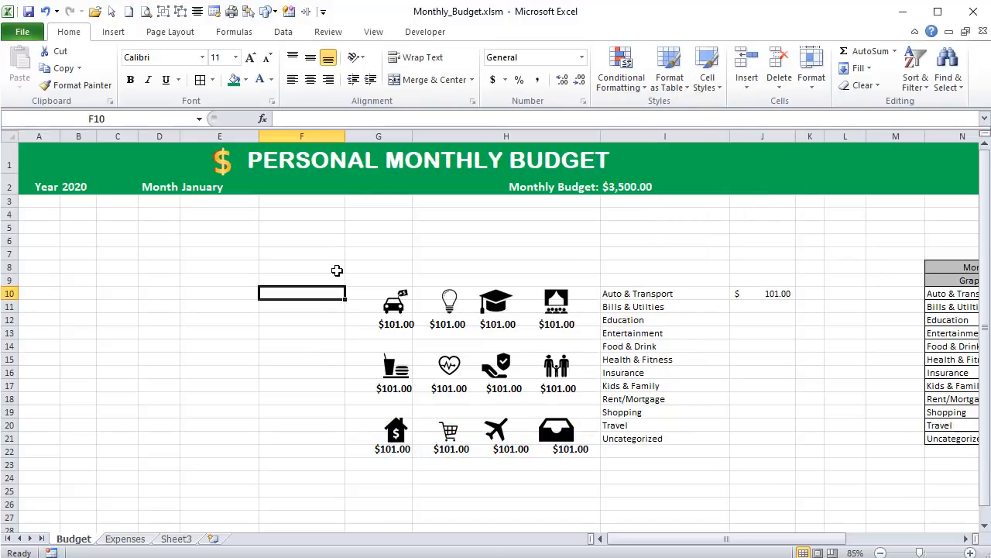
- Select the car, food and house icons with their amount text boxes and apply Align Center to that column
{"action": "left_click", "coordinate": [112, 13]}
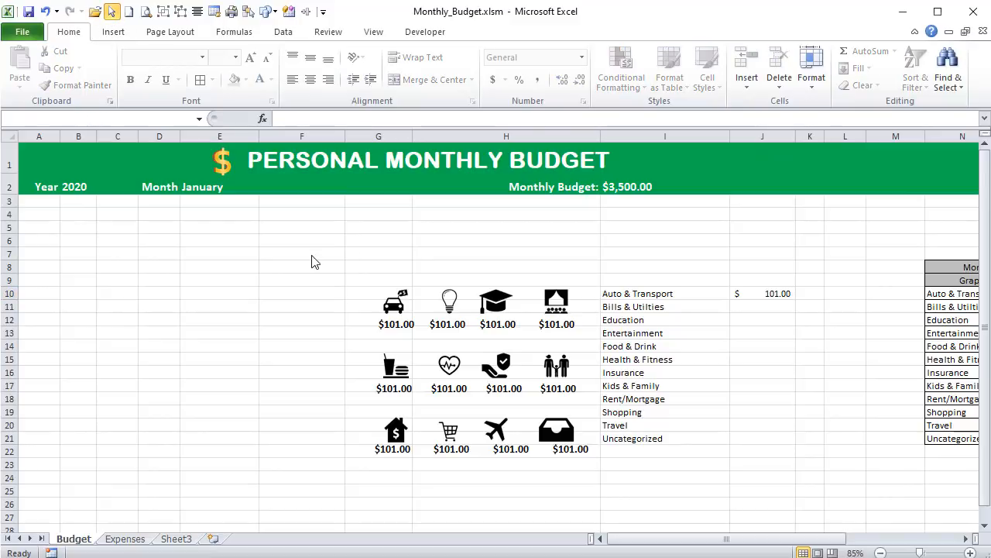
{"action": "mouse_move", "coordinate": [313, 258]}
{"action": "left_mouse_down"}
{"action": "mouse_move", "coordinate": [504, 526]}
{"action": "mouse_move", "coordinate": [432, 377]}
{"action": "left_mouse_up"}
{"action": "scroll", "coordinate": [432, 377], "scroll_direction": "up", "scroll_amount": 4}
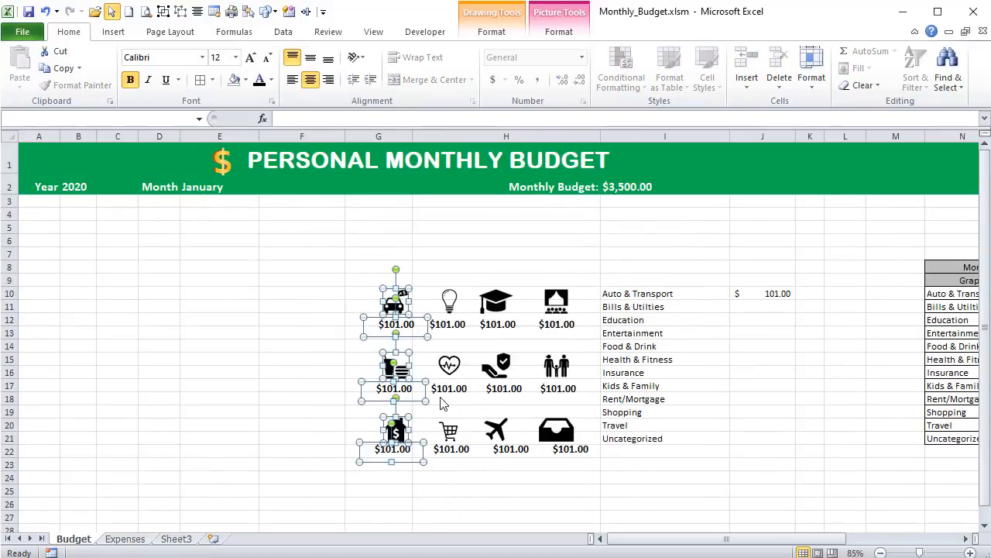
{"action": "left_click", "coordinate": [558, 32]}
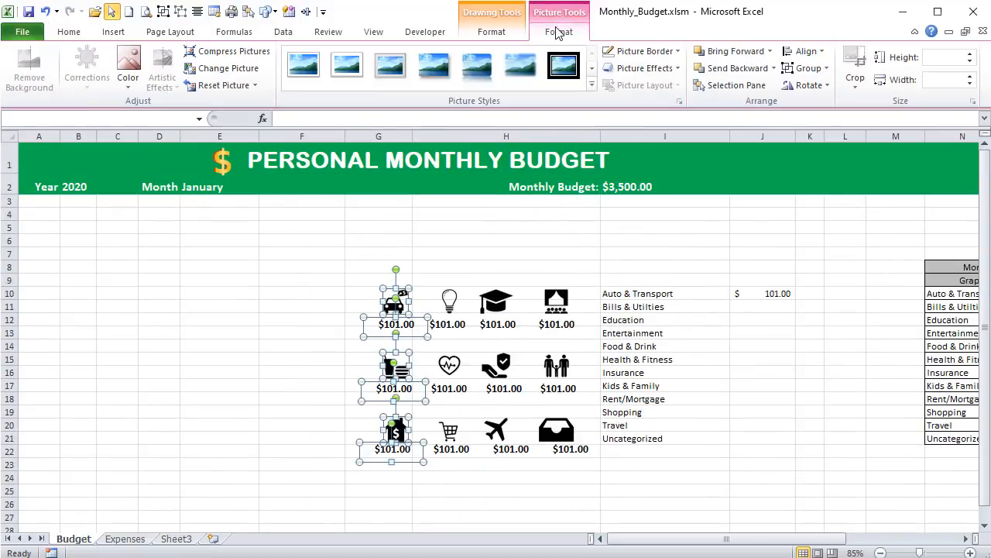
{"action": "left_click", "coordinate": [812, 51]}
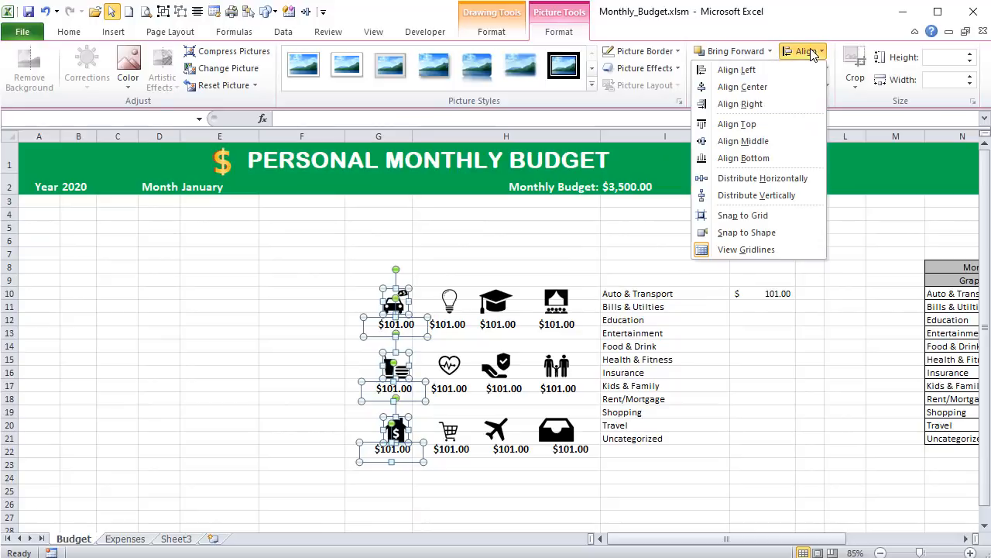
{"action": "left_click", "coordinate": [766, 85]}
- Select the light bulb, heart and shopping cart icons with their amount text boxes and apply Align Center to that column
{"action": "left_click_drag", "start_coordinate": [405, 237], "coordinate": [497, 519]}
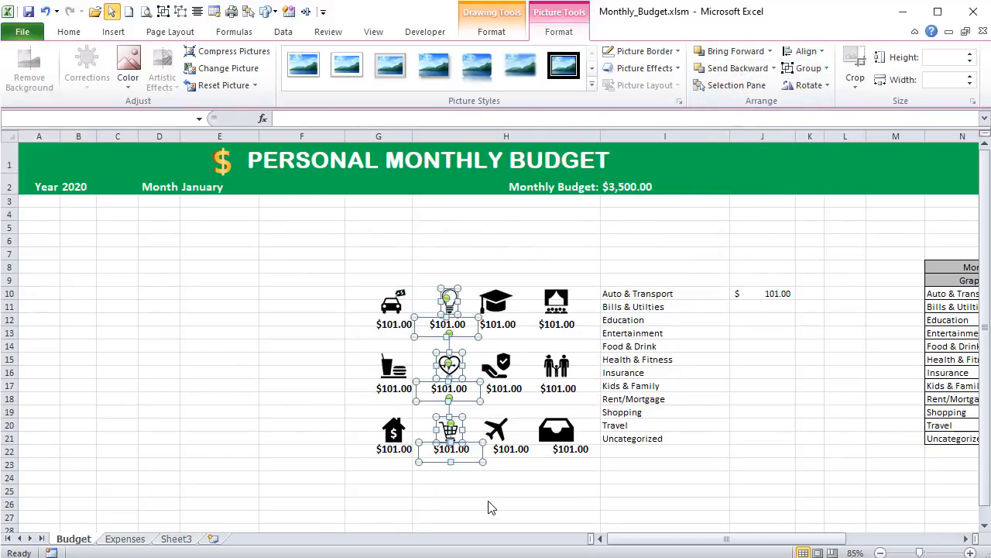
{"action": "left_click", "coordinate": [806, 51]}
{"action": "left_click", "coordinate": [765, 87]}
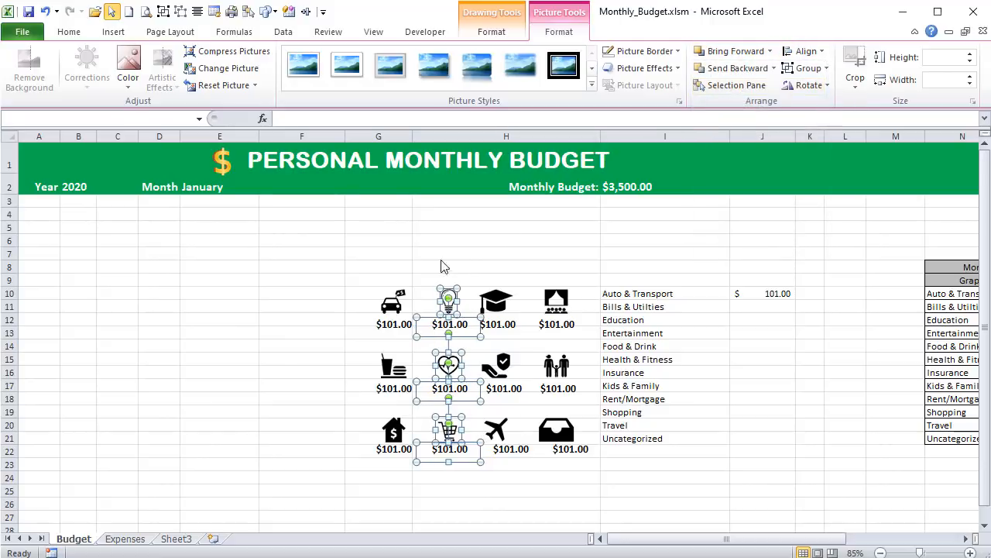
- Select the graduation cap, insurance hand and airplane icons with their amount text boxes and apply Align Center
{"action": "left_click_drag", "start_coordinate": [462, 250], "coordinate": [553, 507]}
{"action": "left_click", "coordinate": [808, 69]}
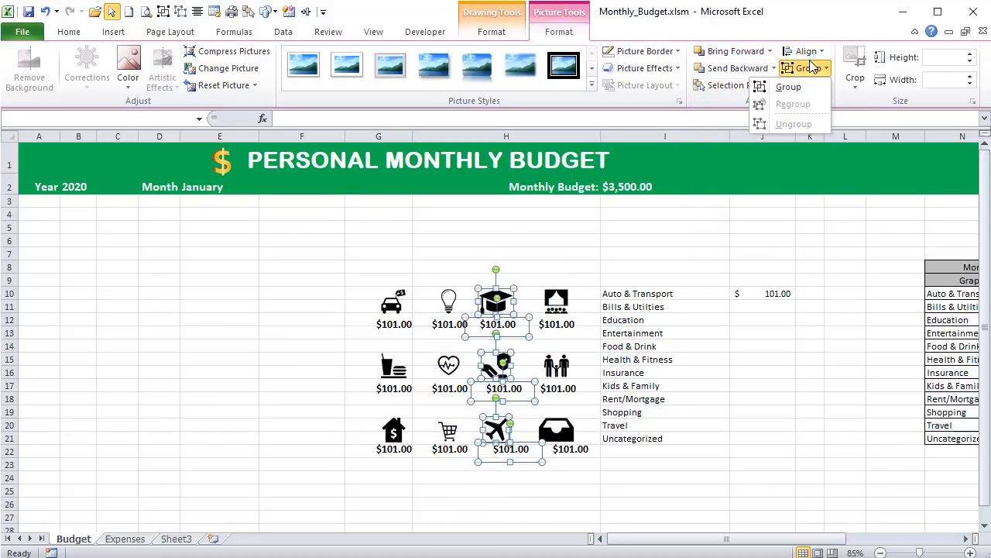
{"action": "left_click", "coordinate": [806, 51]}
{"action": "left_click", "coordinate": [765, 87]}
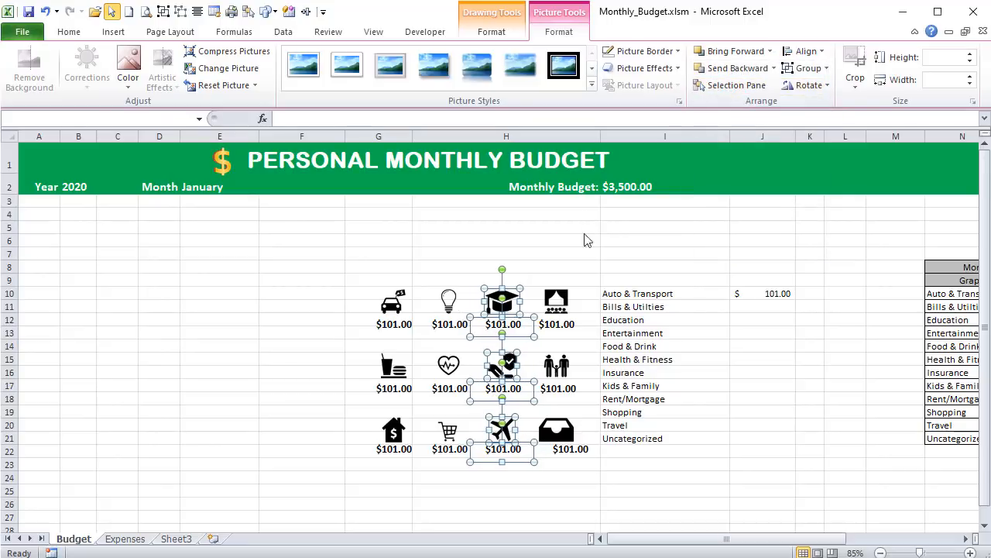
- Select the theater, family and inbox tray icons with their amount text boxes, apply Align Center and clear the selection
{"action": "left_click_drag", "start_coordinate": [523, 257], "coordinate": [507, 213]}
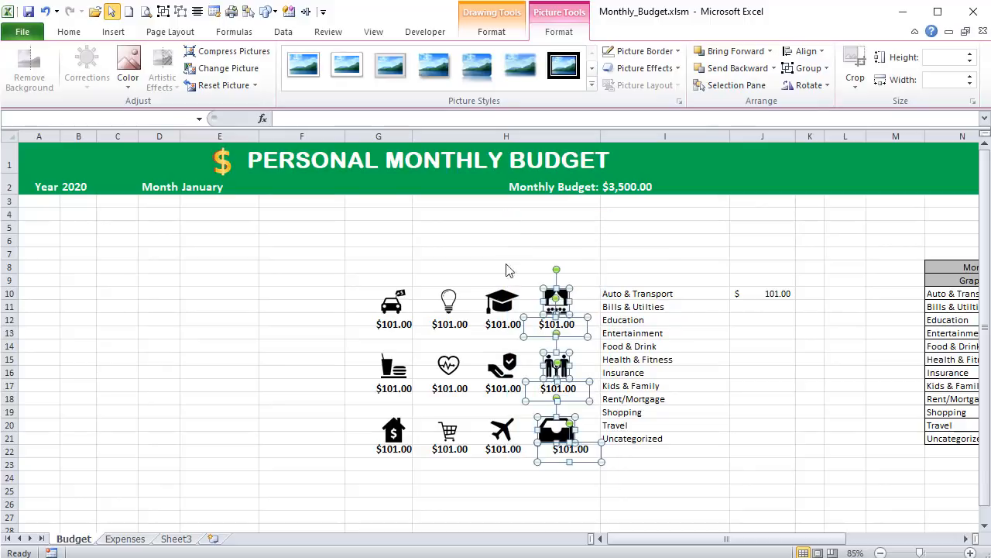
{"action": "left_click", "coordinate": [806, 52]}
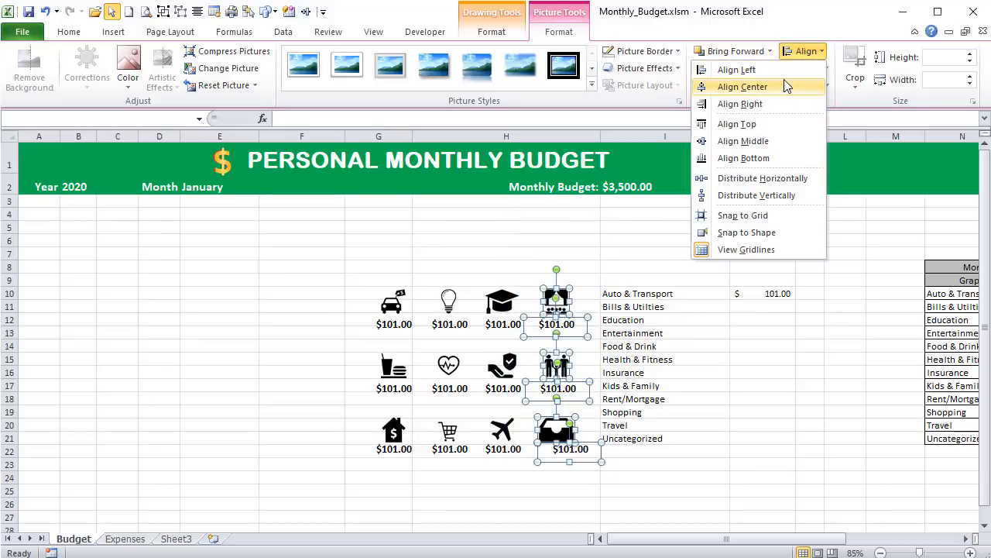
{"action": "left_click", "coordinate": [784, 86]}
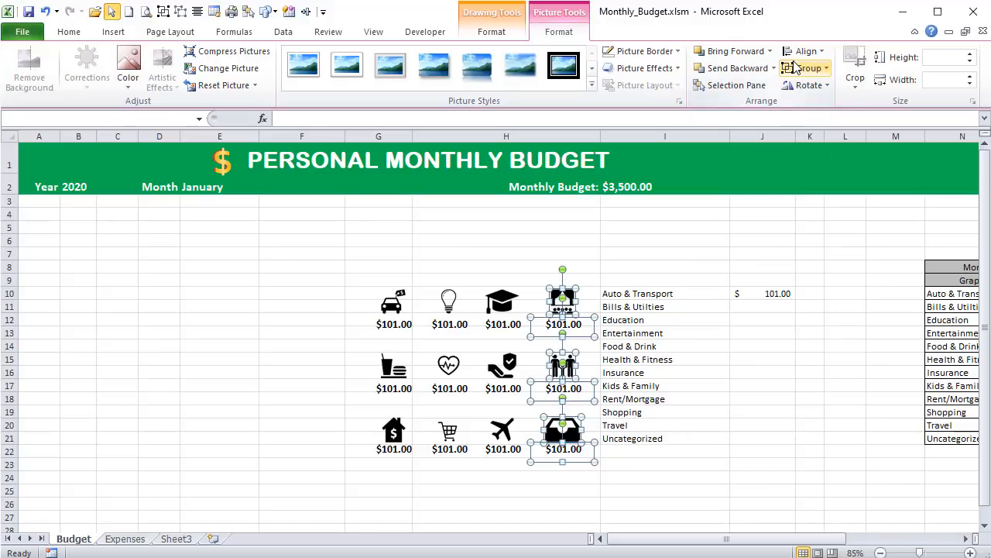
{"action": "left_click", "coordinate": [345, 250]}
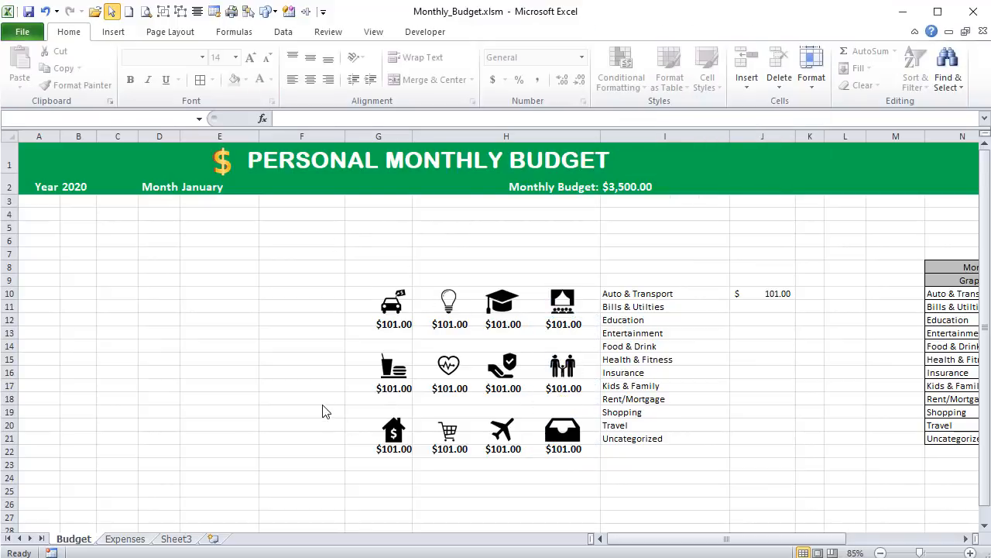
{"action": "left_click_drag", "start_coordinate": [326, 401], "coordinate": [631, 481]}
{"action": "left_click_drag", "start_coordinate": [263, 393], "coordinate": [273, 398]}
- Turn off object selection mode, duplicate the amount text box under the car icon and place the copy around E12:F13
{"action": "left_click", "coordinate": [112, 11]}
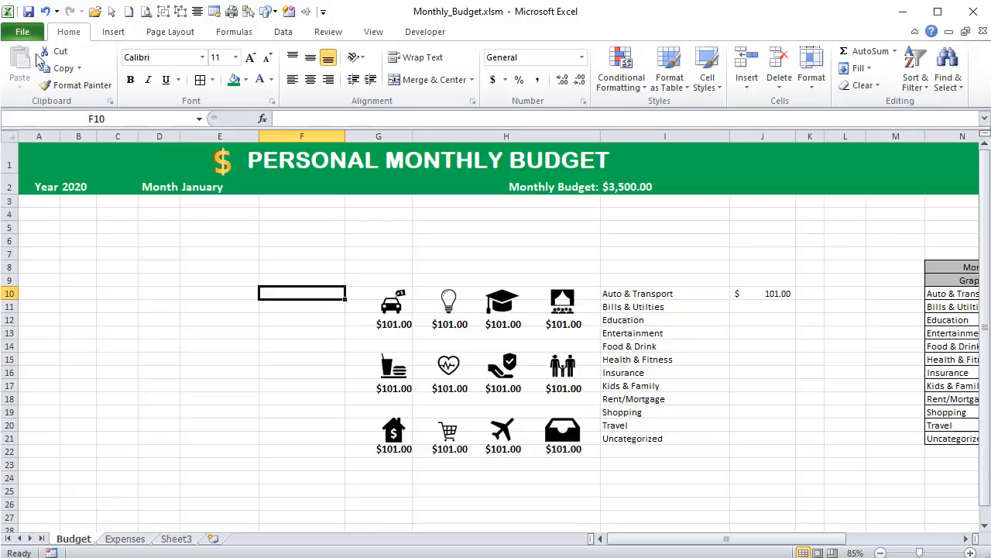
{"action": "left_click", "coordinate": [404, 324]}
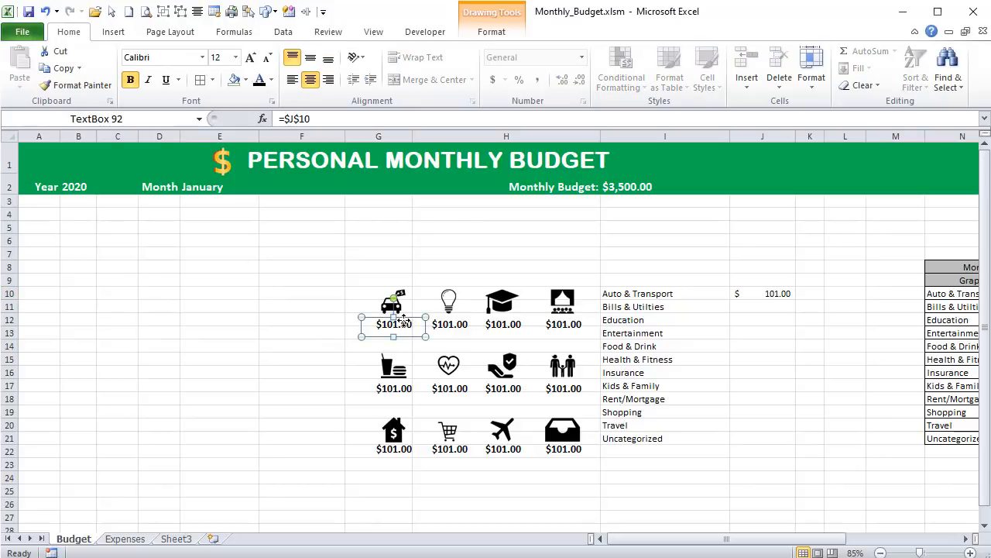
{"action": "key", "text": "ctrl+d"}
{"action": "left_click_drag", "start_coordinate": [411, 344], "coordinate": [257, 334]}
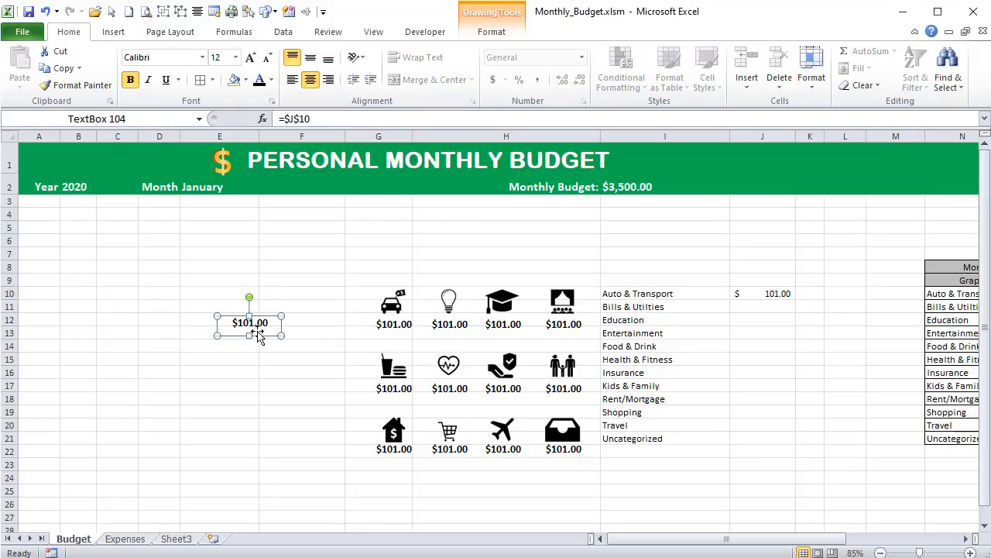
- Set the duplicated text box's font size to 8 and remove its bold formatting
{"action": "left_click", "coordinate": [221, 58]}
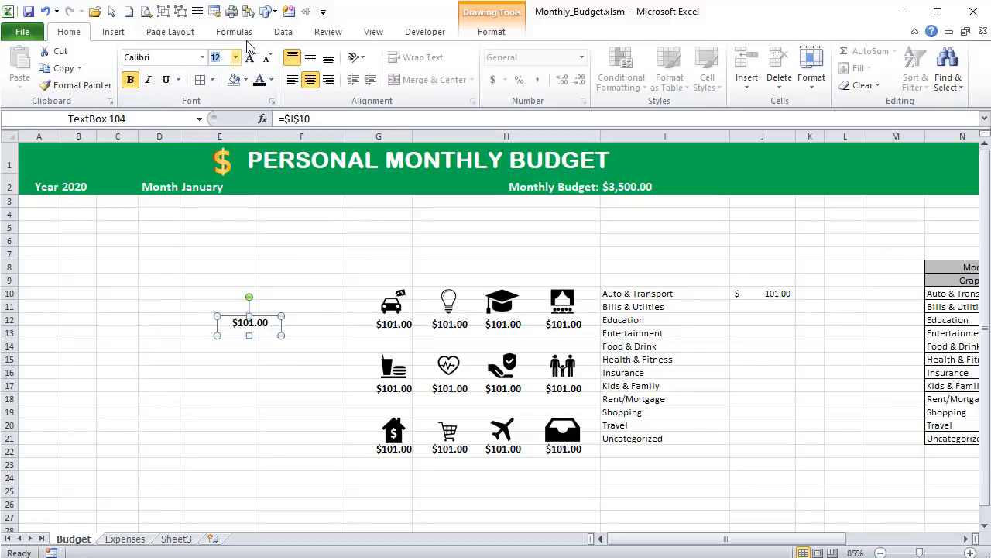
{"action": "type", "text": "8"}
{"action": "key", "text": "Return"}
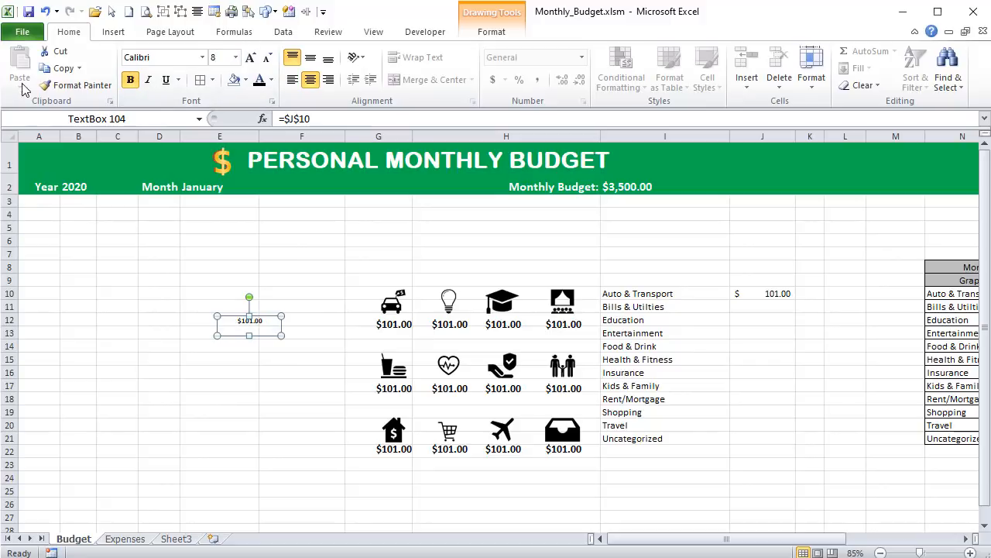
{"action": "left_click", "coordinate": [130, 81]}
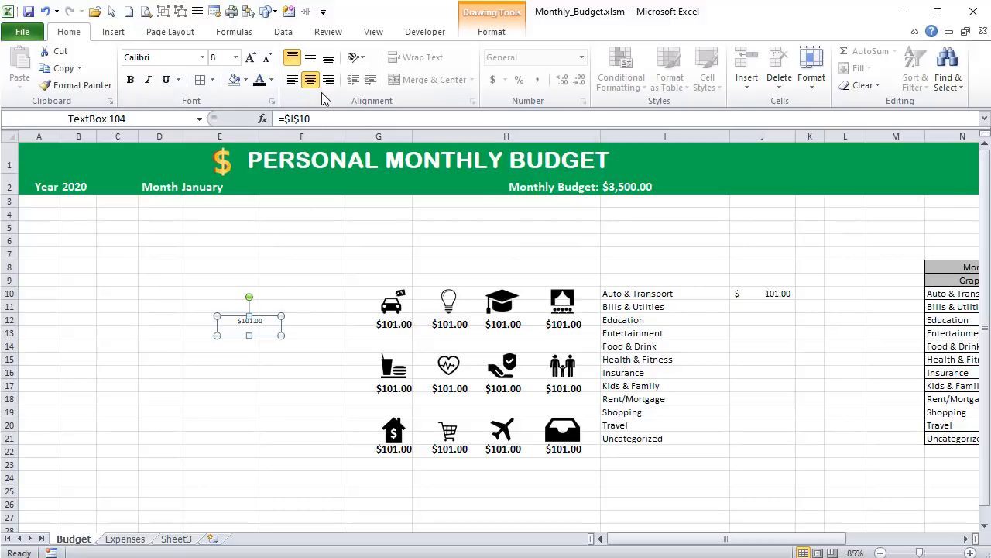
- Link the duplicated text box to the Auto & Transport cell I10 and set its font size to 8
{"action": "left_click_drag", "start_coordinate": [332, 119], "coordinate": [206, 103]}
{"action": "type", "text": "="}
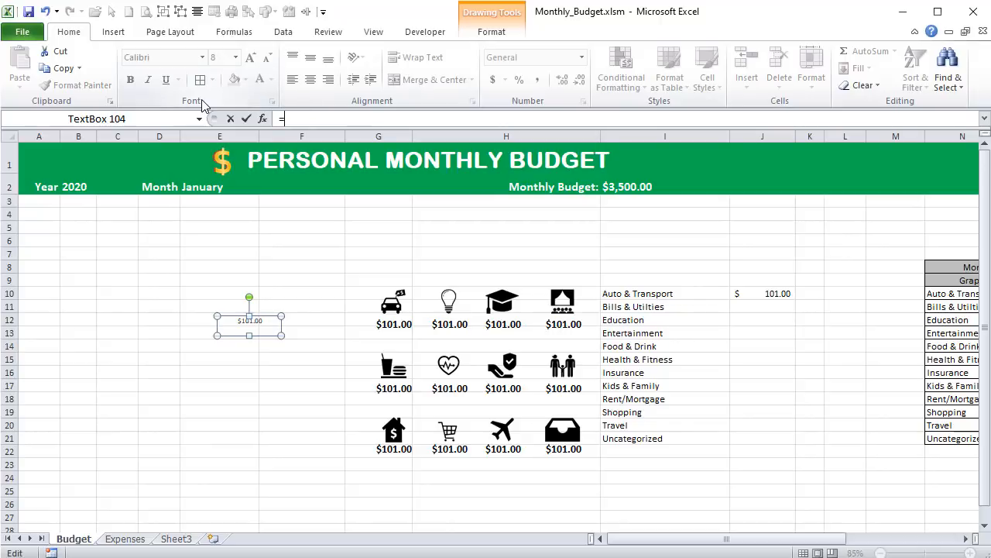
{"action": "left_click", "coordinate": [617, 295]}
{"action": "key", "text": "Return"}
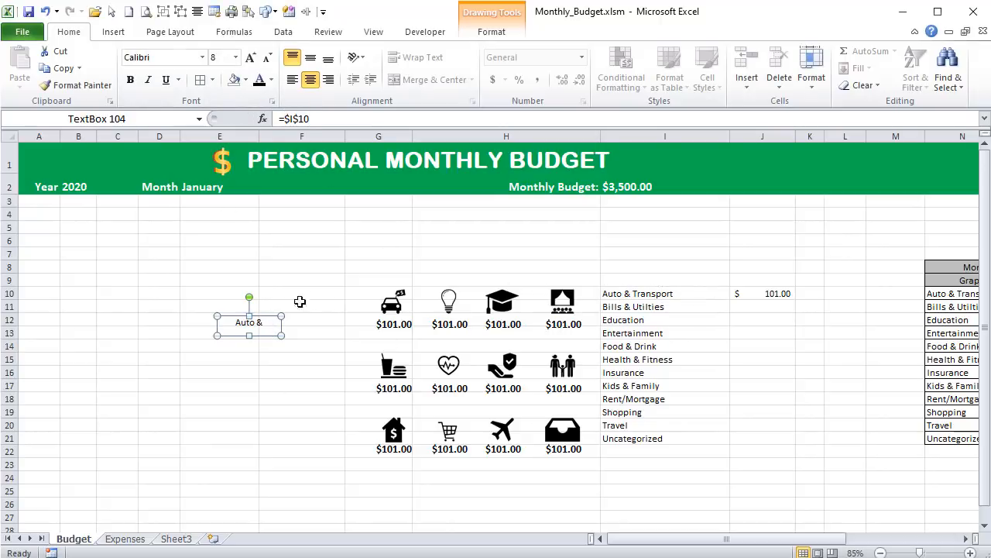
{"action": "left_click", "coordinate": [223, 57]}
{"action": "left_click", "coordinate": [225, 56]}
{"action": "type", "text": "8"}
{"action": "key", "text": "Return"}
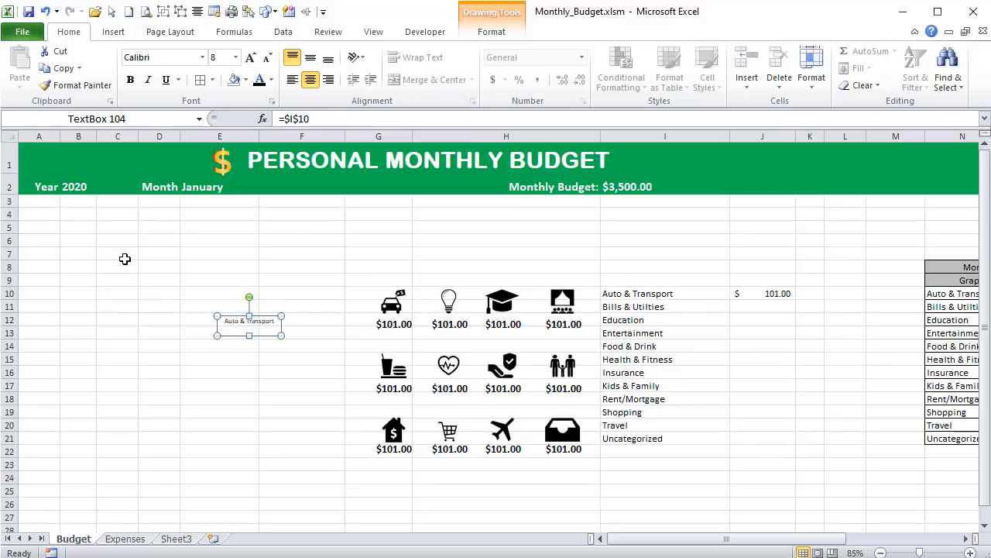
- Move the Auto & Transport label beneath the car icon's amount and set its font size to 8.5
{"action": "left_click_drag", "start_coordinate": [222, 330], "coordinate": [363, 340]}
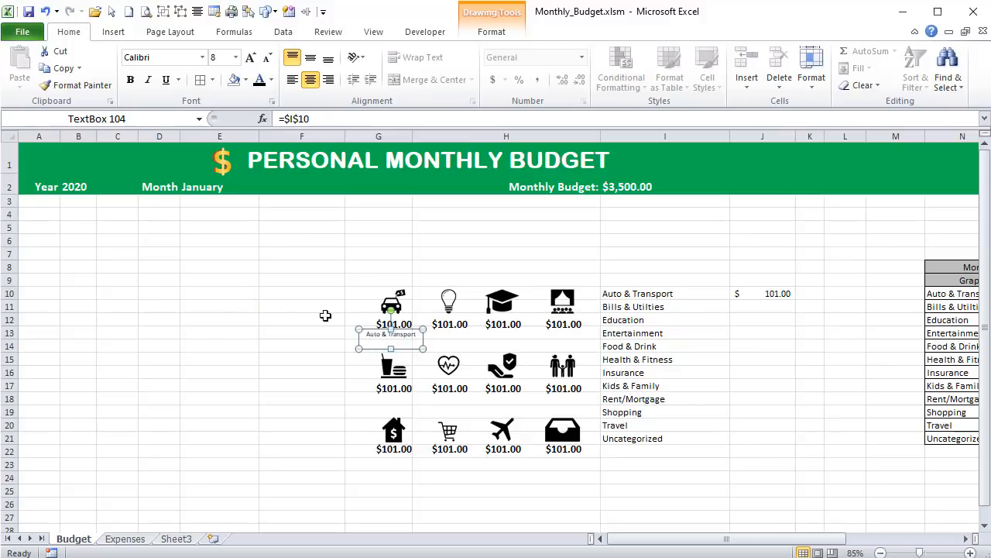
{"action": "left_click", "coordinate": [225, 56]}
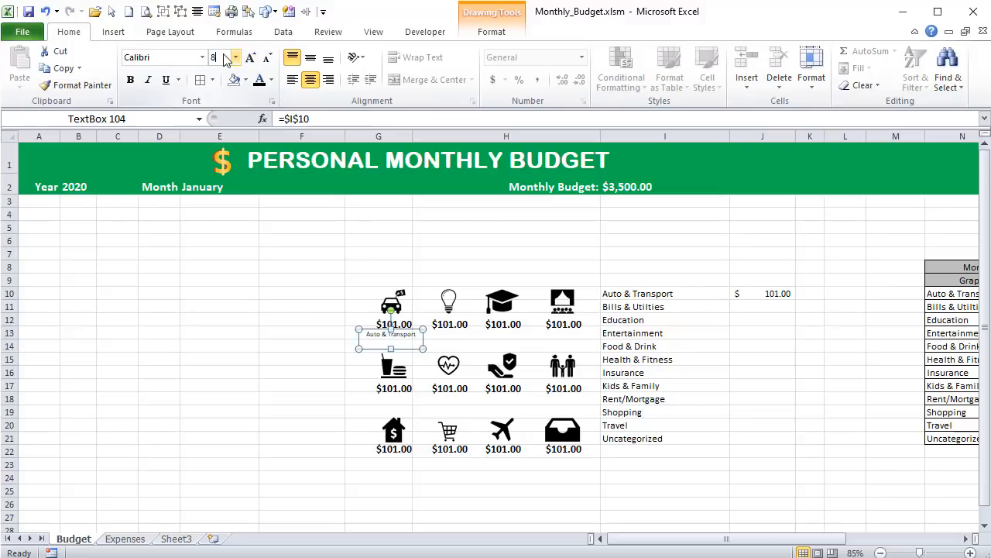
{"action": "type", "text": "8.5"}
{"action": "key", "text": "Return"}
- Duplicate the Auto & Transport label, place the copy beneath the light bulb's amount and link it to cell I11
{"action": "key", "text": "ctrl+d"}
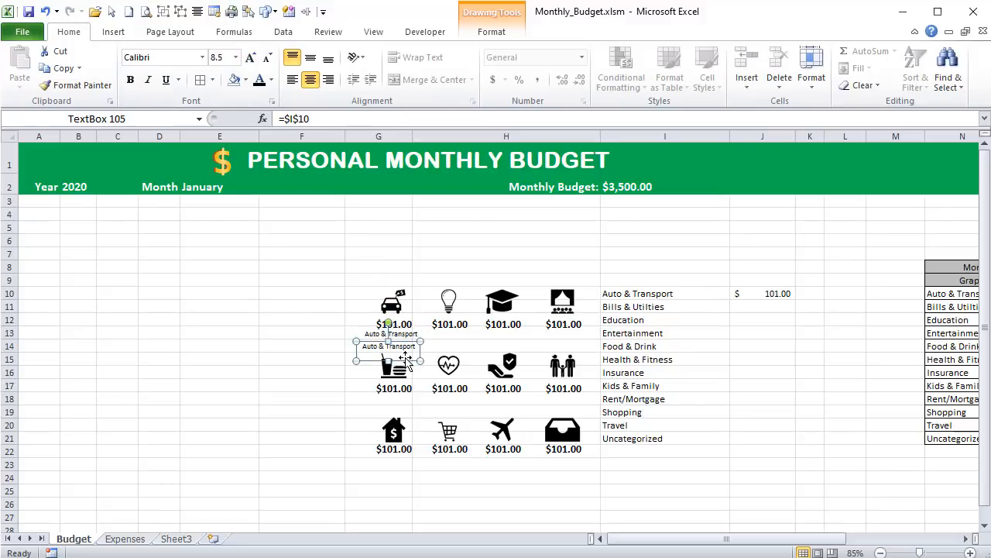
{"action": "left_click_drag", "start_coordinate": [408, 362], "coordinate": [466, 350]}
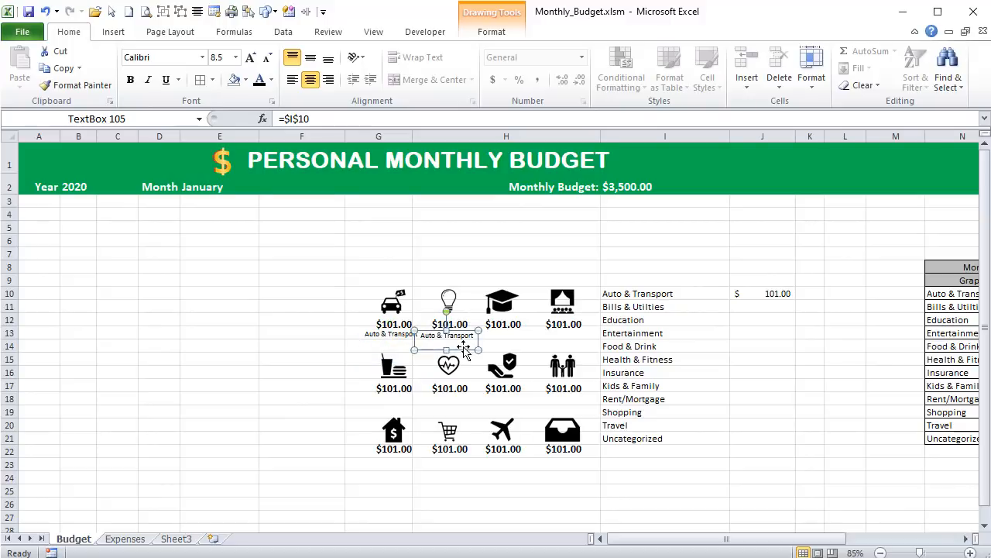
{"action": "left_click_drag", "start_coordinate": [299, 119], "coordinate": [311, 118]}
{"action": "type", "text": "11"}
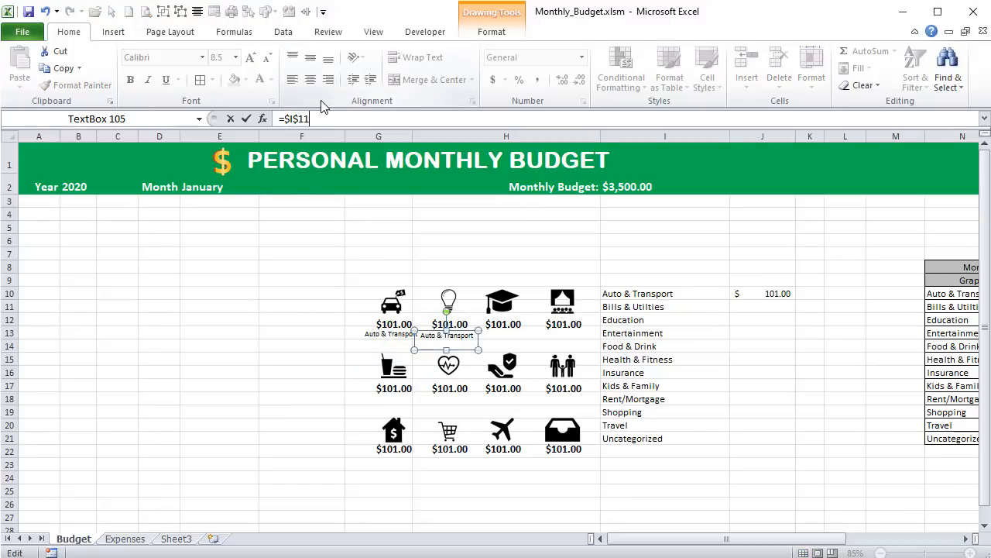
{"action": "key", "text": "Return"}
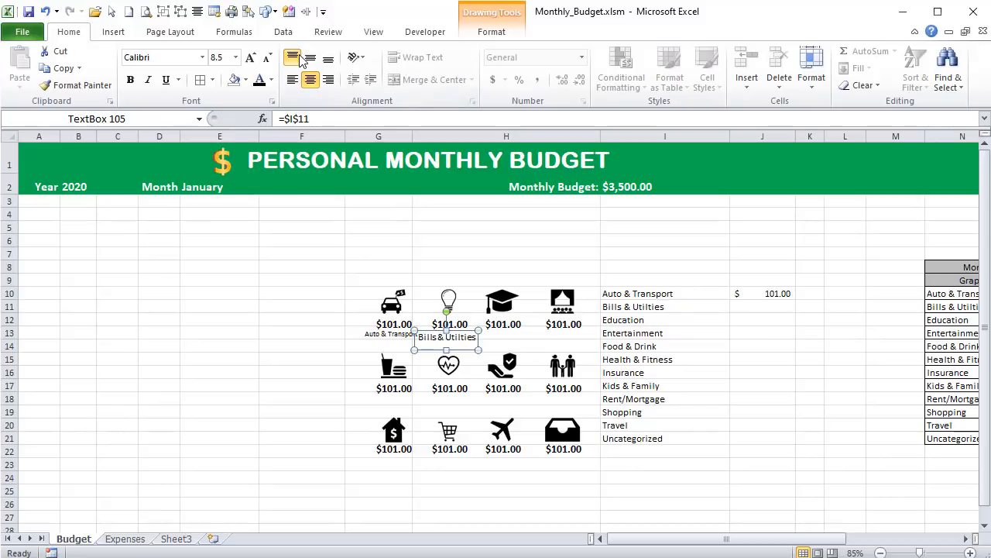
- Place a copy of the Bills & Utilties label beneath the graduation cap's amount and link it to cell I12
{"action": "left_click_drag", "start_coordinate": [470, 353], "coordinate": [525, 353]}
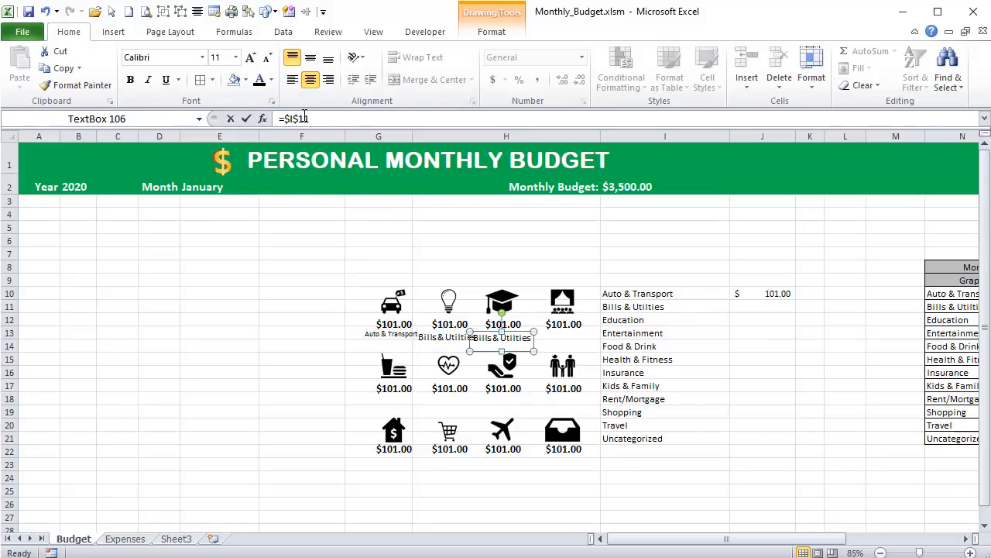
{"action": "type", "text": "2"}
{"action": "key", "text": "Return"}
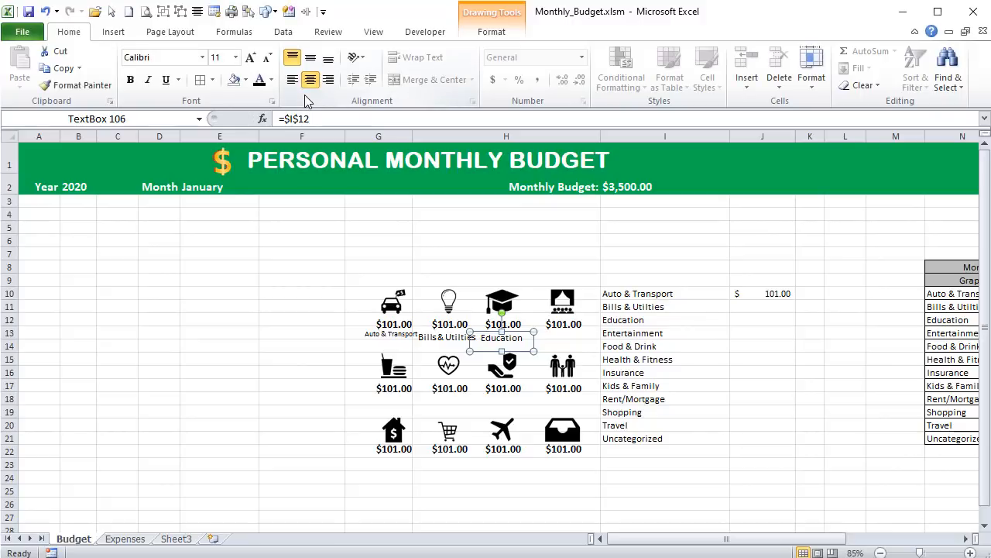
- Duplicate the Education label beneath the theater icon's amount and link the copy to cell I13
{"action": "key", "text": "ctrl+d"}
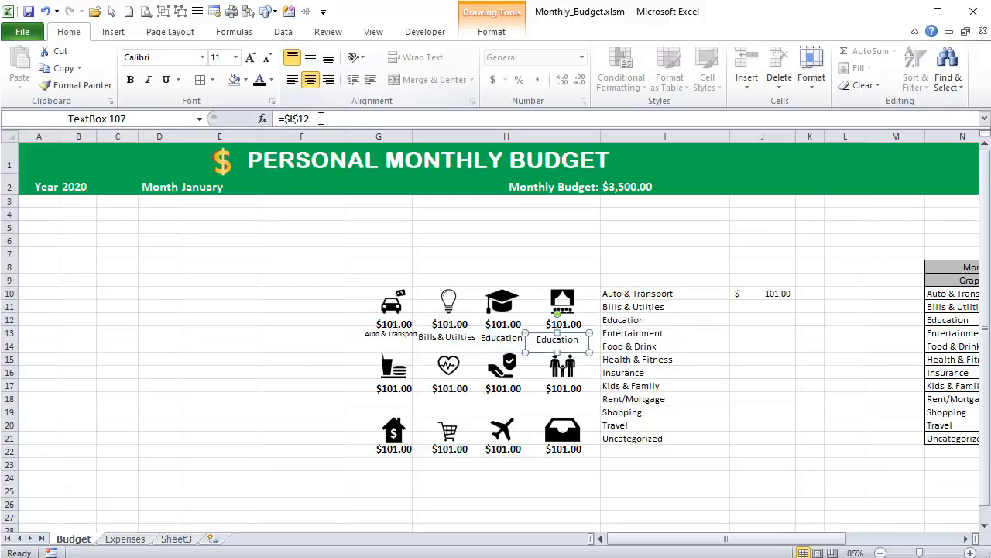
{"action": "left_click", "coordinate": [307, 118]}
{"action": "key", "text": "BackSpace"}
{"action": "type", "text": "3"}
{"action": "key", "text": "Return"}
- Duplicate the Entertainment label, place the copy beneath the food icon's amount and link it to cell I14
{"action": "key", "text": "ctrl+d"}
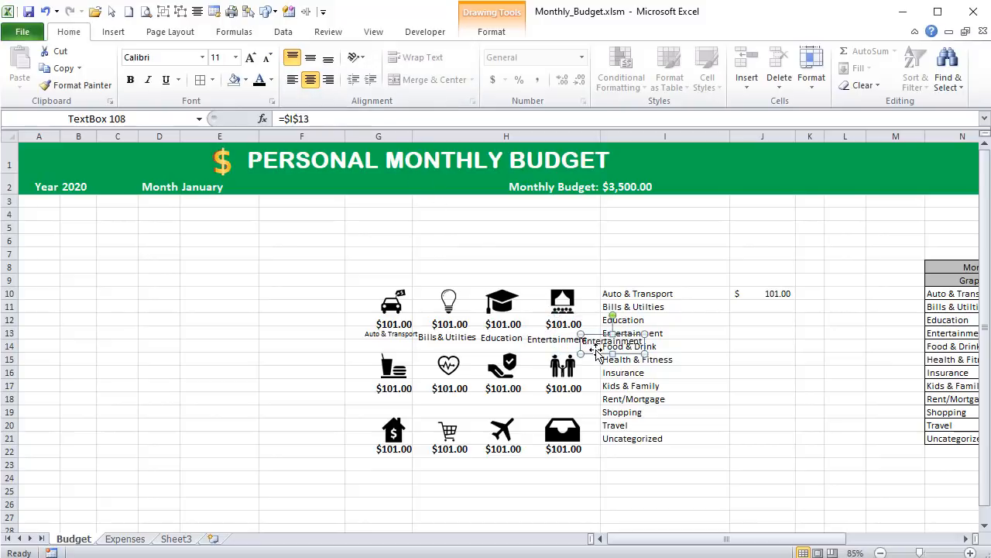
{"action": "left_click_drag", "start_coordinate": [593, 349], "coordinate": [373, 405]}
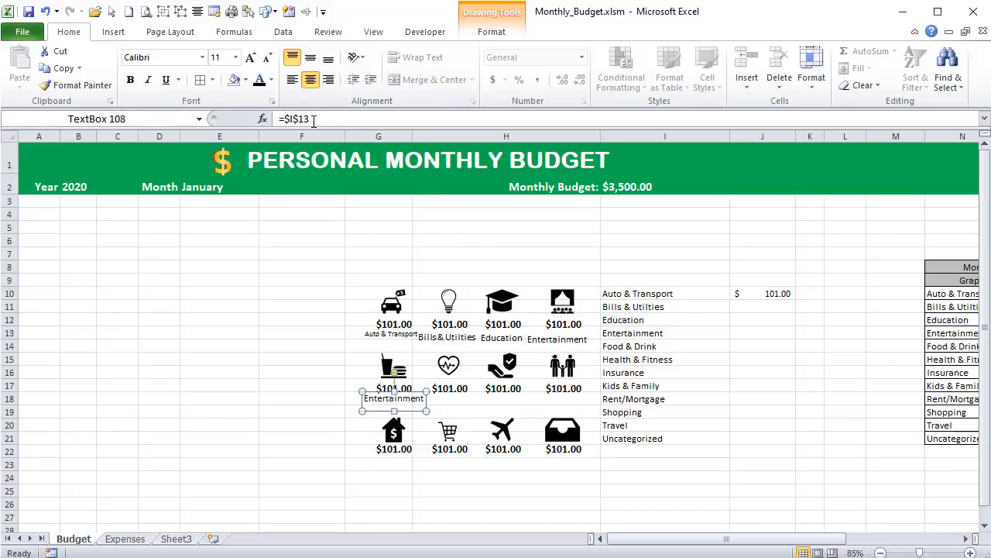
{"action": "left_click", "coordinate": [301, 118]}
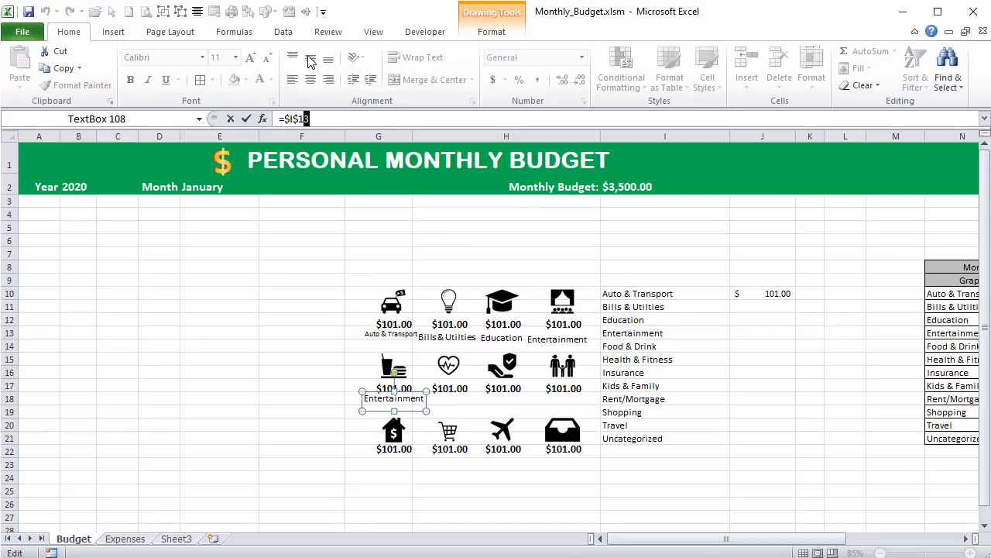
{"action": "type", "text": "4"}
{"action": "key", "text": "Return"}
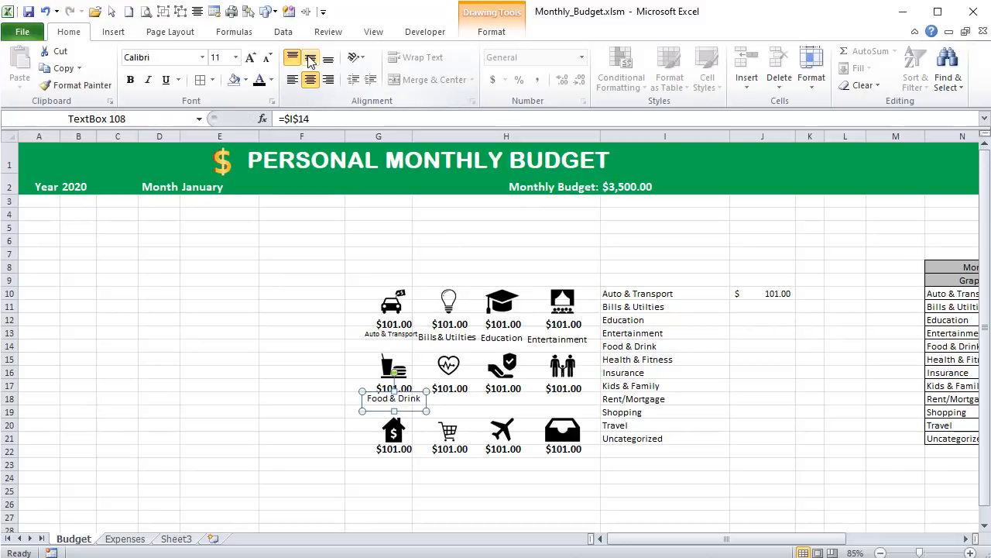
- Duplicate the Food & Drink label, place the copy beneath the heart icon's amount and link it to cell I15
{"action": "key", "text": "ctrl+d"}
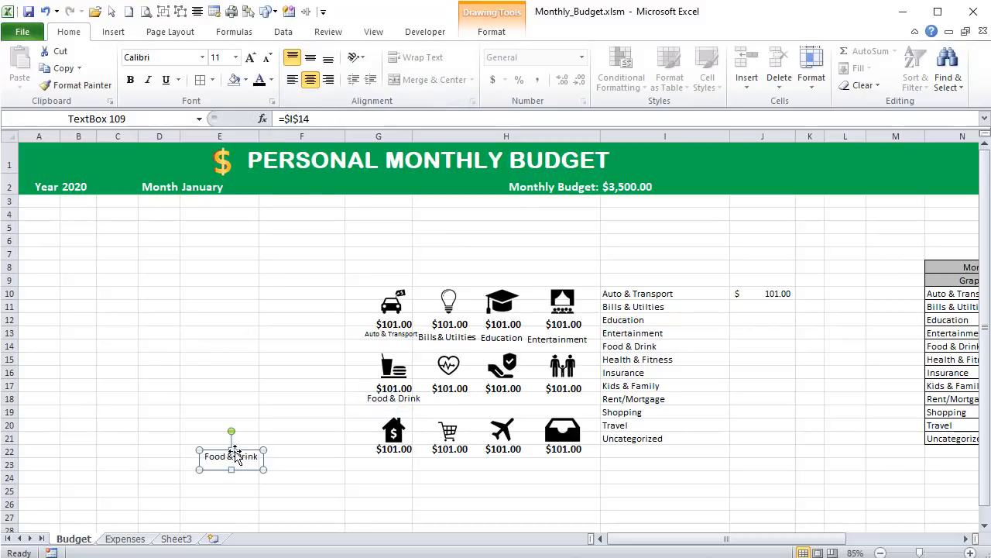
{"action": "left_click_drag", "start_coordinate": [246, 450], "coordinate": [474, 384]}
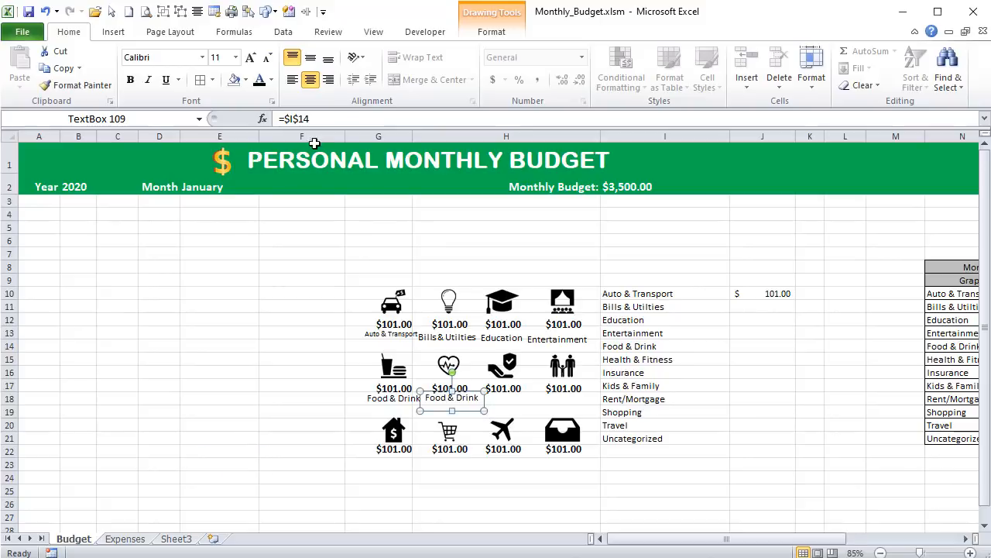
{"action": "left_click_drag", "start_coordinate": [311, 122], "coordinate": [305, 120]}
{"action": "type", "text": "5"}
{"action": "key", "text": "Return"}
- Place a copy of the Health & Fitness label beneath the insurance hand icon's amount and link it to cell I16
{"action": "left_click_drag", "start_coordinate": [456, 396], "coordinate": [514, 396]}
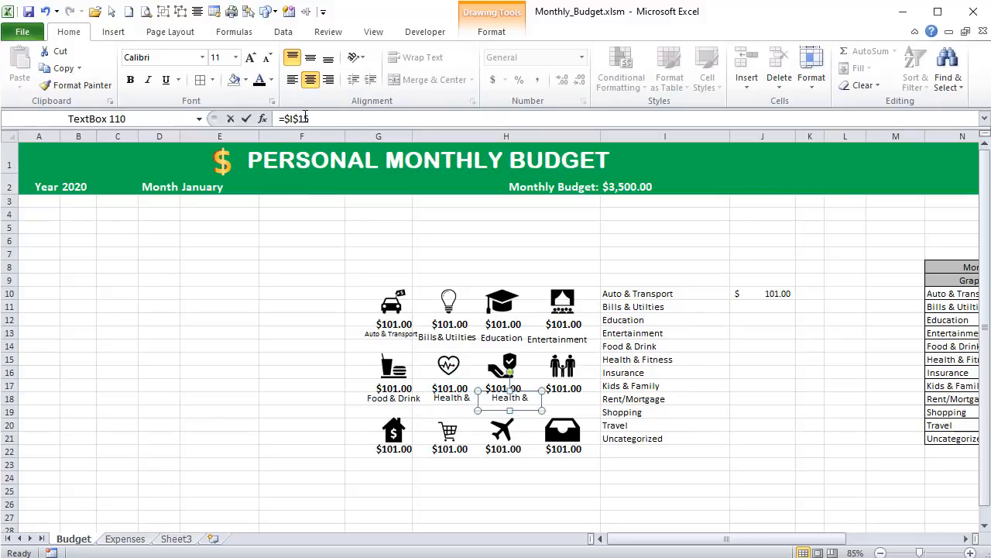
{"action": "left_click_drag", "start_coordinate": [304, 117], "coordinate": [328, 113]}
{"action": "type", "text": "6"}
{"action": "key", "text": "Return"}
- Duplicate the Insurance label beneath the family icon's amount and link the copy to cell I17
{"action": "key", "text": "ctrl+d"}
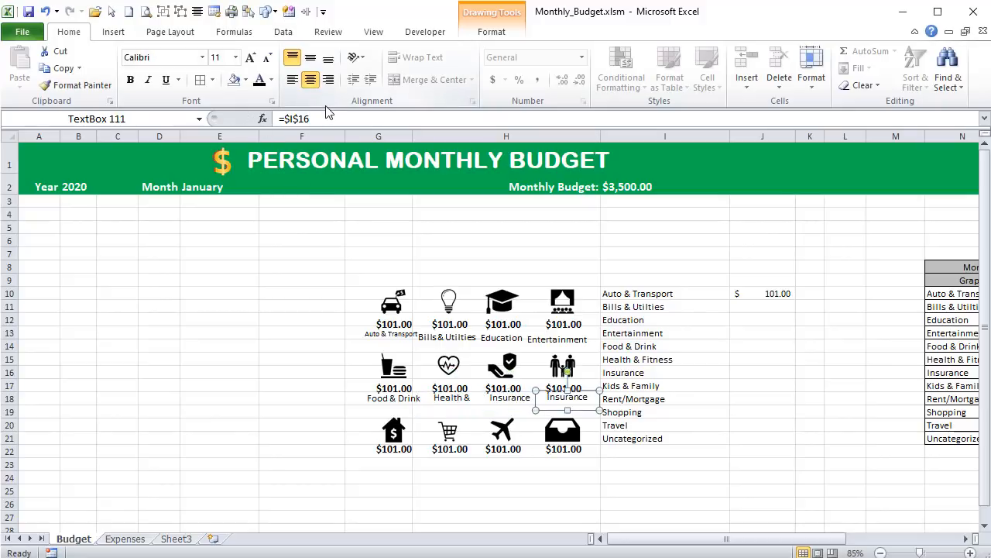
{"action": "left_click_drag", "start_coordinate": [304, 118], "coordinate": [326, 116]}
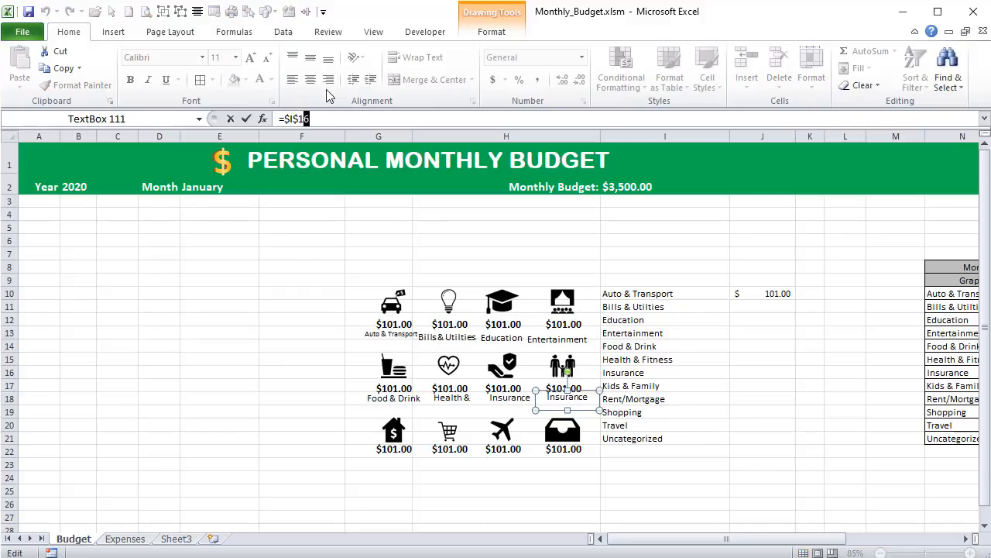
{"action": "type", "text": "7"}
{"action": "key", "text": "Return"}
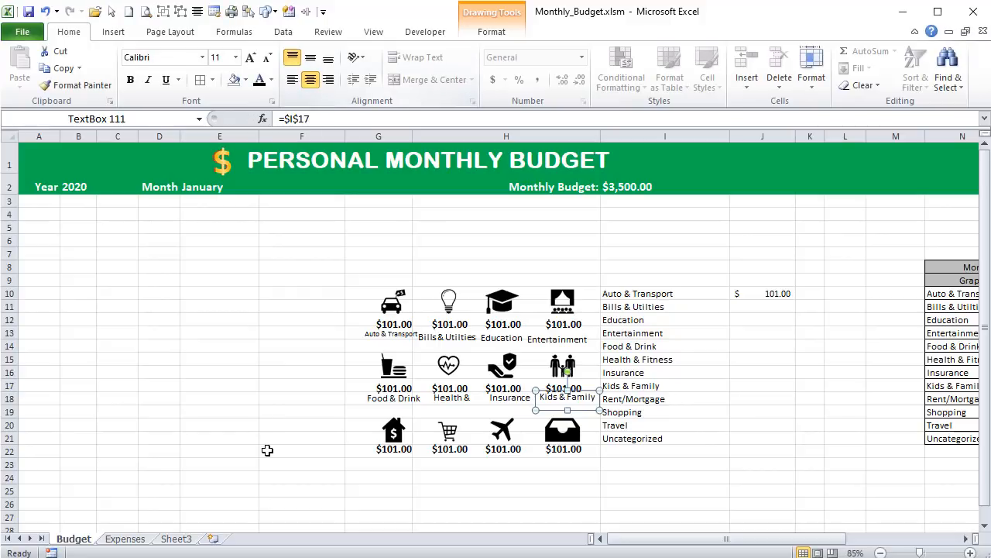
- Duplicate the Kids & Family label, place the copy beneath the house icon's amount and link it to cell I18
{"action": "key", "text": "ctrl+d"}
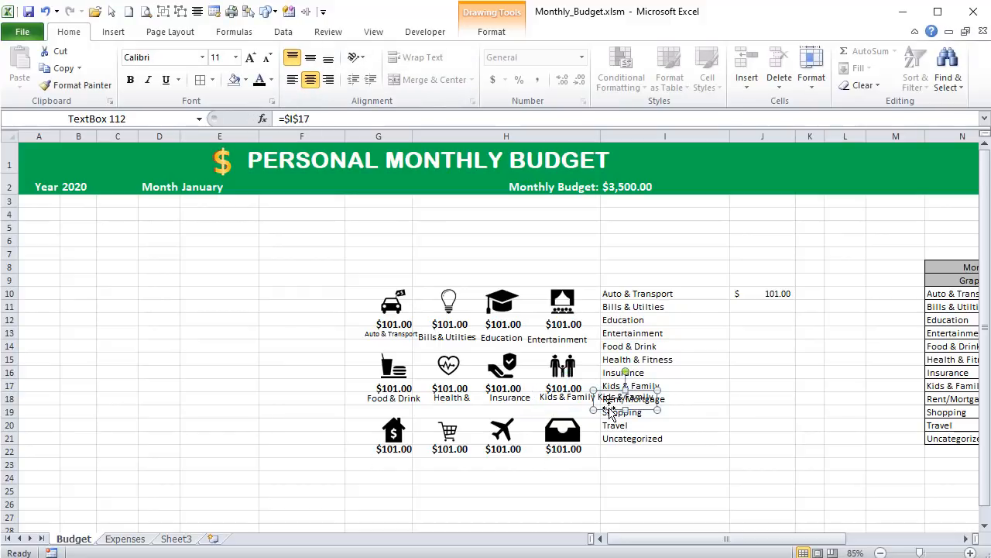
{"action": "left_click_drag", "start_coordinate": [612, 409], "coordinate": [375, 473]}
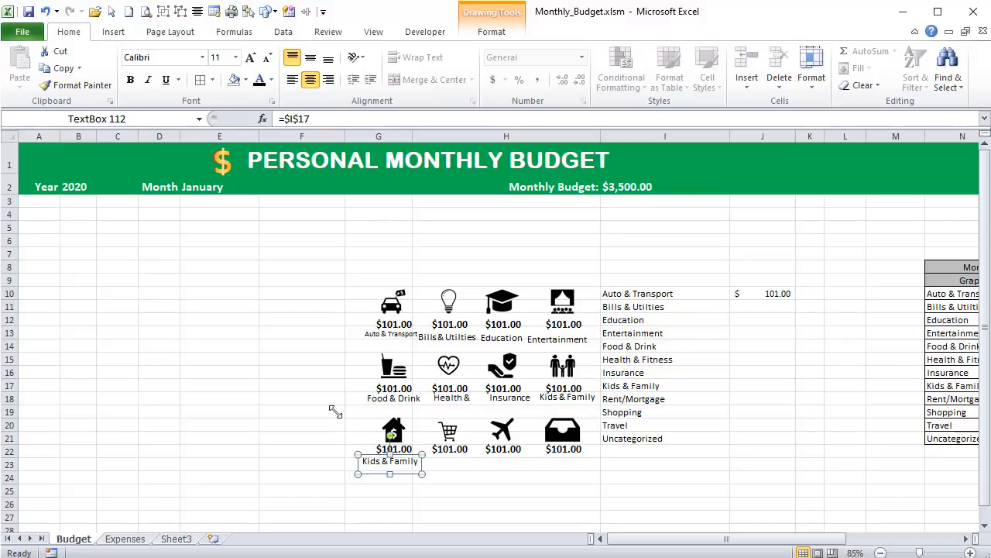
{"action": "left_click_drag", "start_coordinate": [313, 119], "coordinate": [304, 118]}
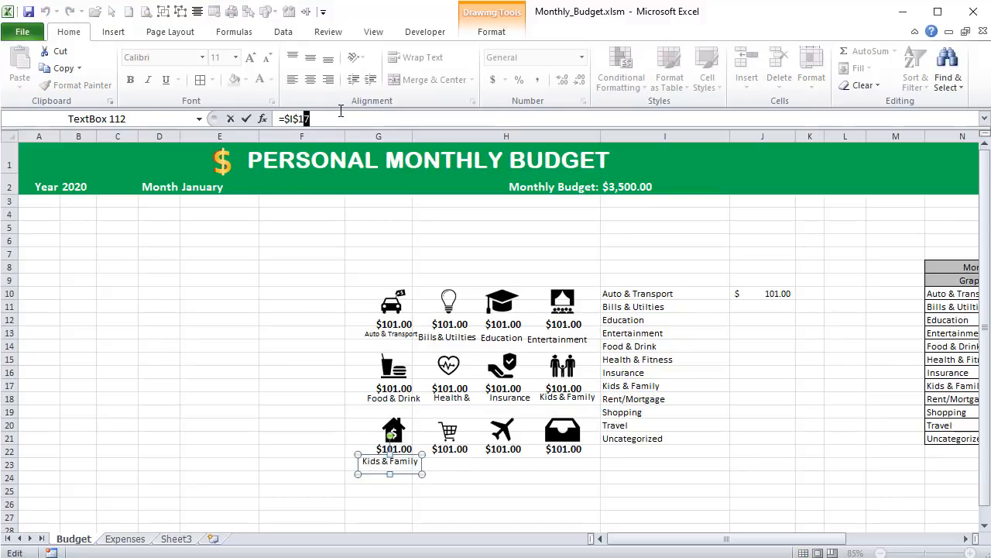
{"action": "type", "text": "8"}
{"action": "key", "text": "Return"}
- Duplicate the Rent/Mortgage label, place the copy beneath the shopping cart icon's amount and link it to cell I19
{"action": "key", "text": "ctrl+d"}
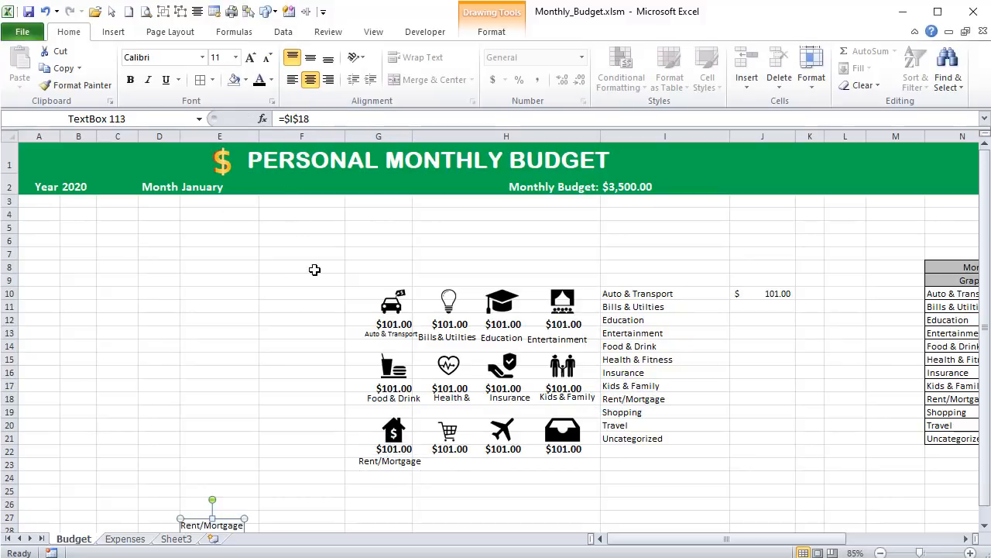
{"action": "left_click_drag", "start_coordinate": [225, 519], "coordinate": [467, 453]}
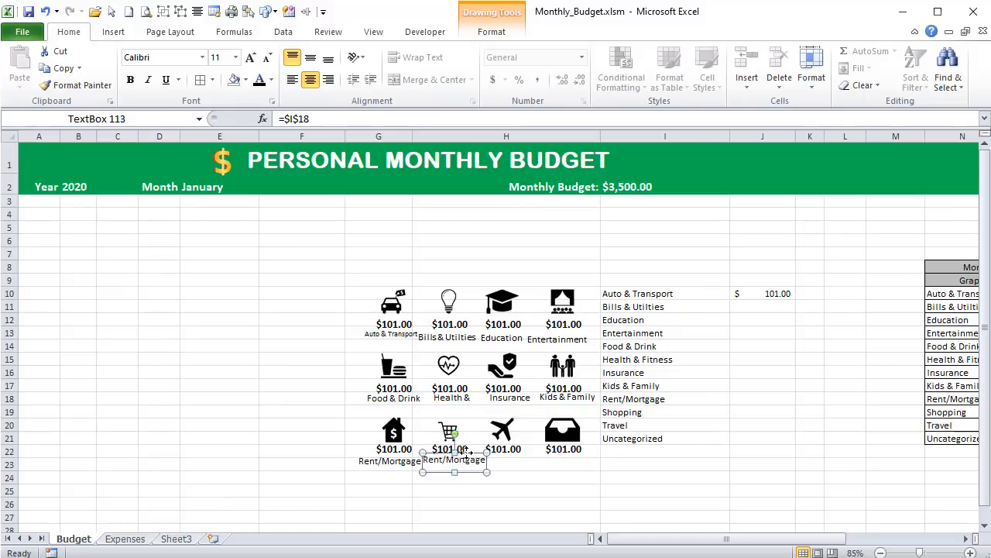
{"action": "left_click", "coordinate": [313, 122]}
{"action": "key", "text": "BackSpace"}
{"action": "type", "text": "9"}
{"action": "key", "text": "Return"}
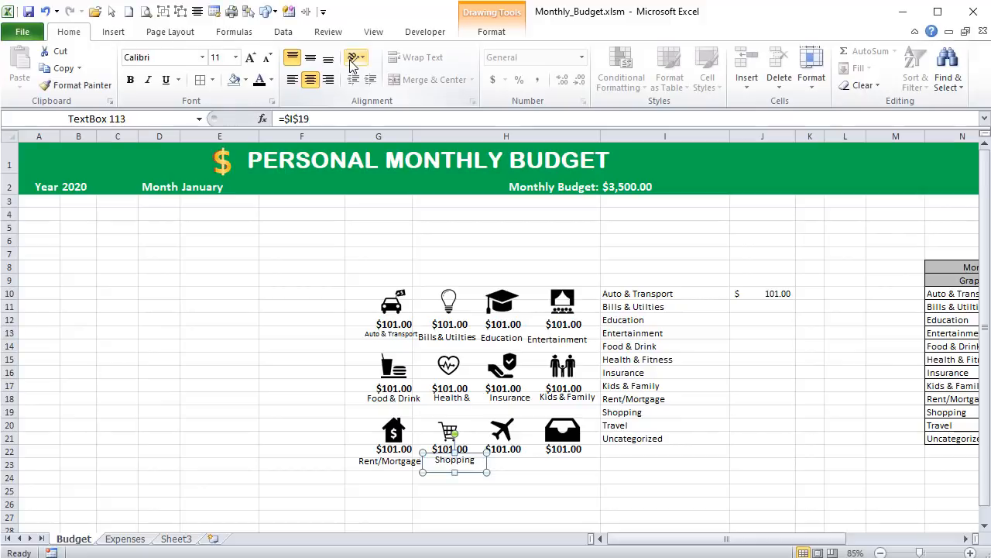
- Duplicate the Shopping label beneath the airplane icon's amount and link the copy to cell I20
{"action": "key", "text": "ctrl+d"}
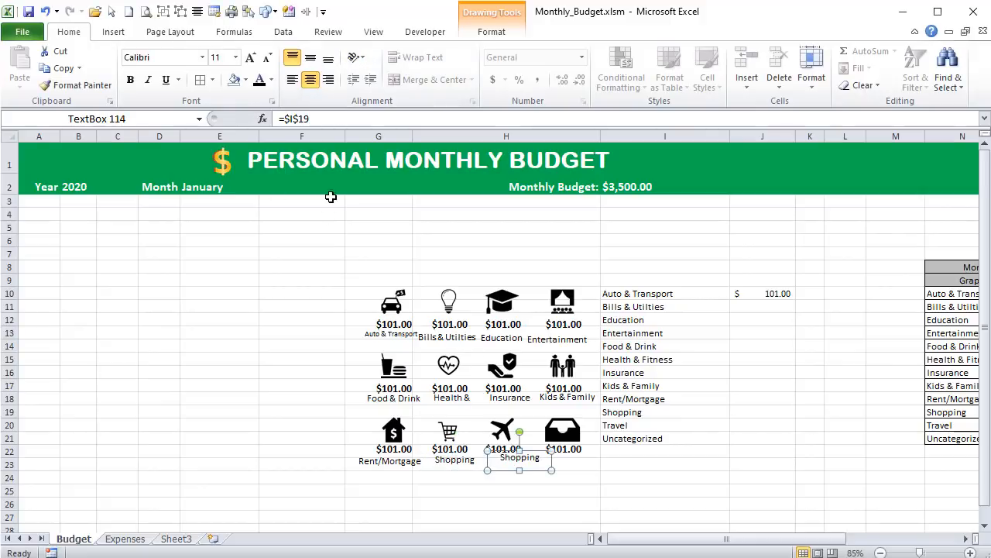
{"action": "double_click", "coordinate": [299, 119]}
{"action": "type", "text": "20"}
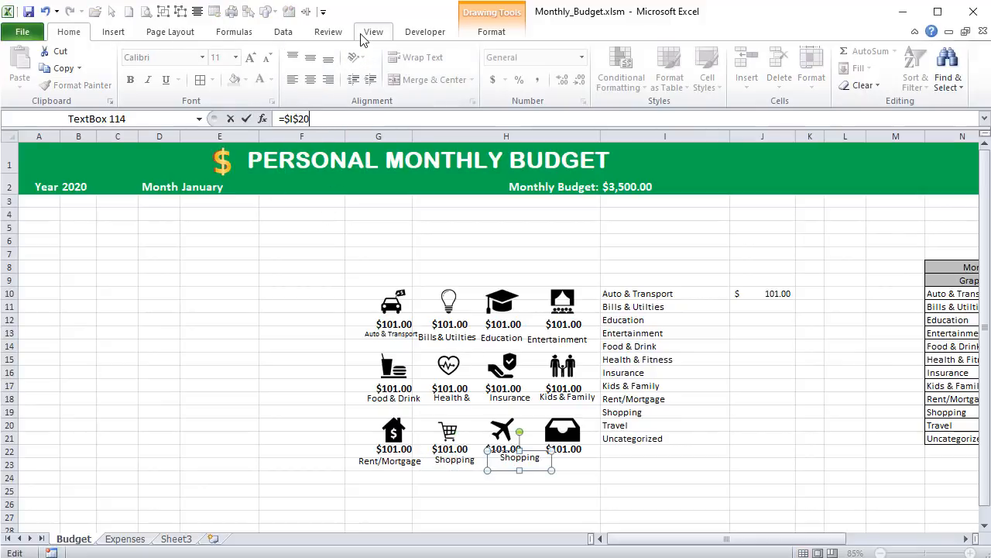
{"action": "key", "text": "Return"}
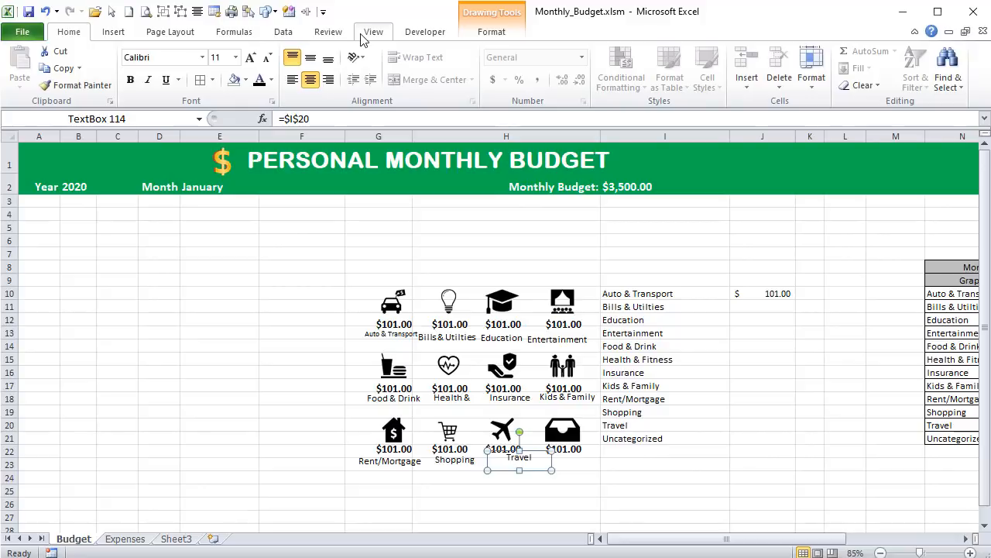
- Duplicate the Travel label beneath the tray icon's amount and link the copy to cell I21
{"action": "key", "text": "ctrl+d"}
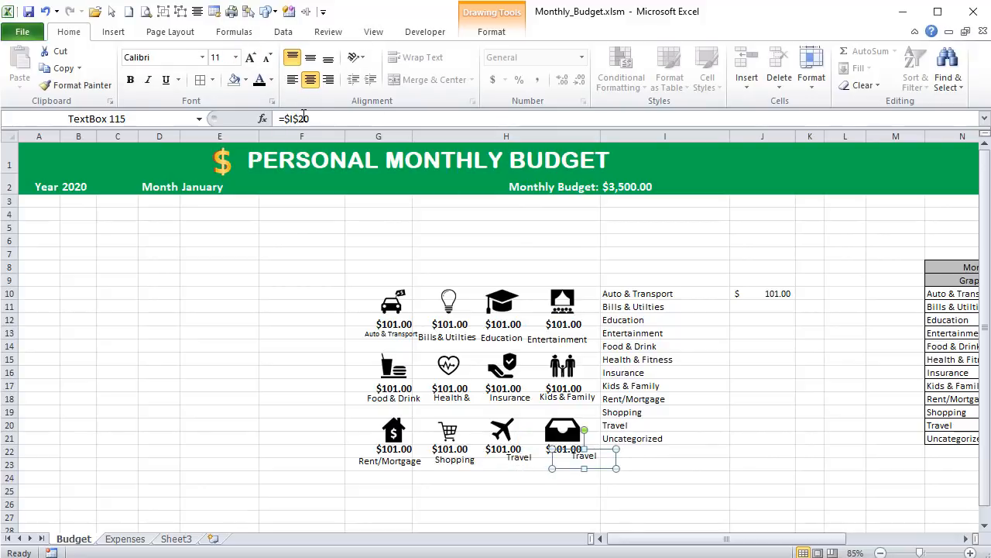
{"action": "type", "text": "1"}
{"action": "key", "text": "Return"}
- Set the font size of all twelve category name labels beneath the icons to 8.5
{"action": "left_click", "coordinate": [373, 341]}
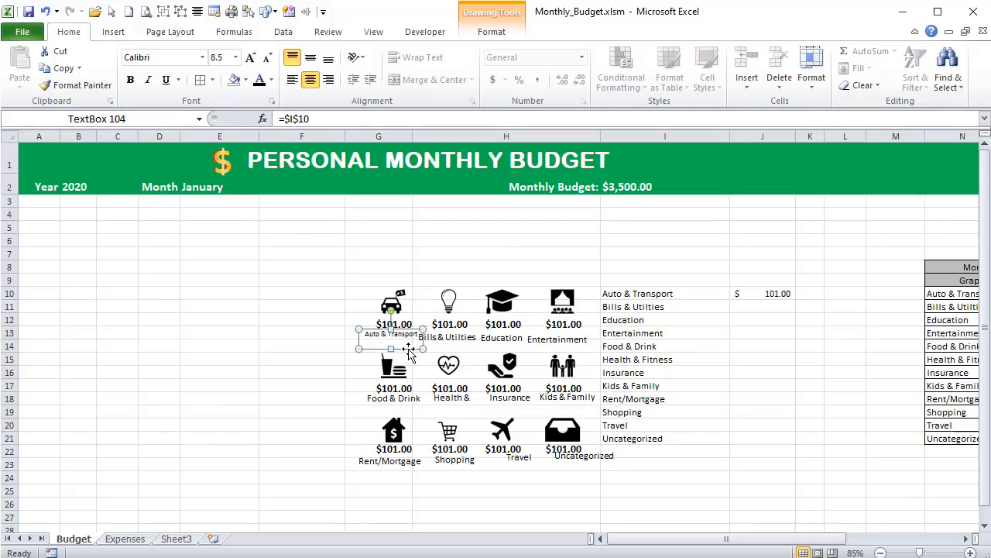
{"action": "left_click", "coordinate": [433, 342], "text": "shift"}
{"action": "left_click", "coordinate": [507, 341], "text": "shift"}
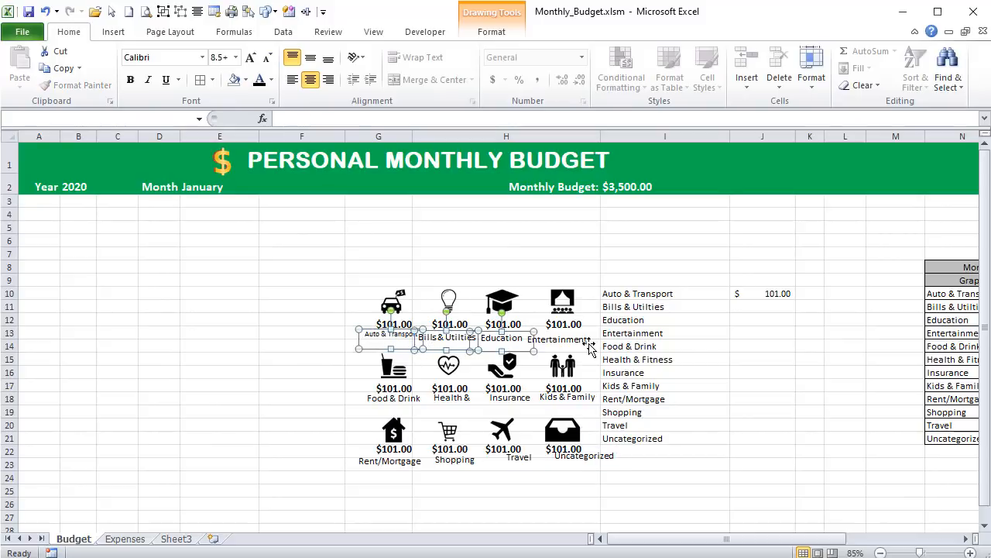
{"action": "left_click", "coordinate": [573, 342], "text": "shift"}
{"action": "left_click", "coordinate": [390, 399], "text": "shift"}
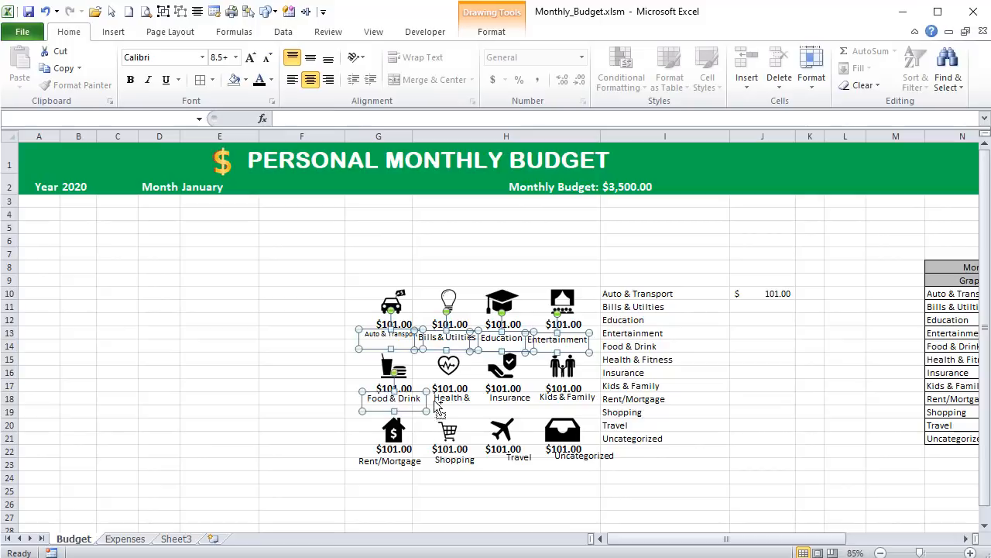
{"action": "left_click", "coordinate": [447, 399], "text": "shift"}
{"action": "left_click", "coordinate": [502, 401], "text": "shift"}
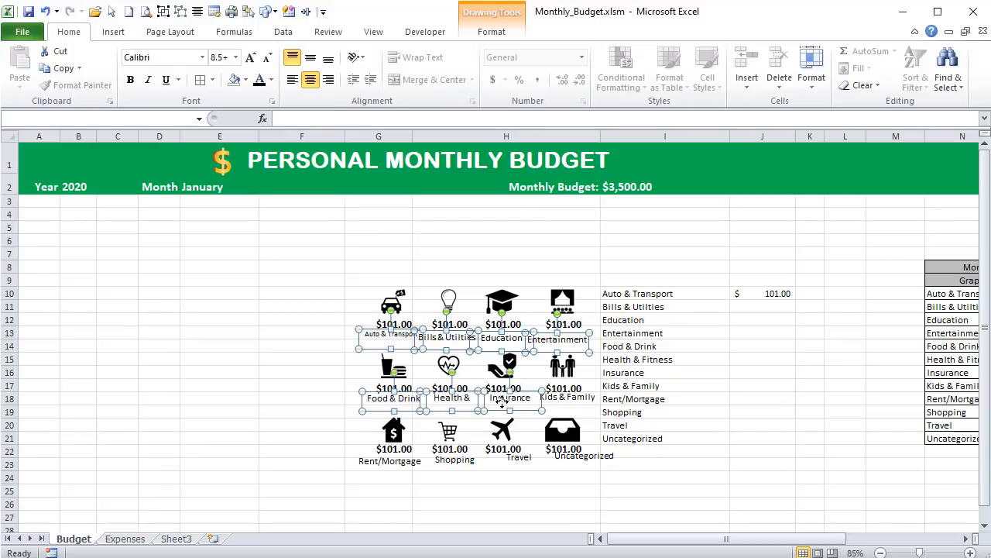
{"action": "left_click", "coordinate": [570, 399], "text": "shift"}
{"action": "left_click", "coordinate": [414, 468], "text": "shift"}
{"action": "left_click", "coordinate": [454, 466], "text": "shift"}
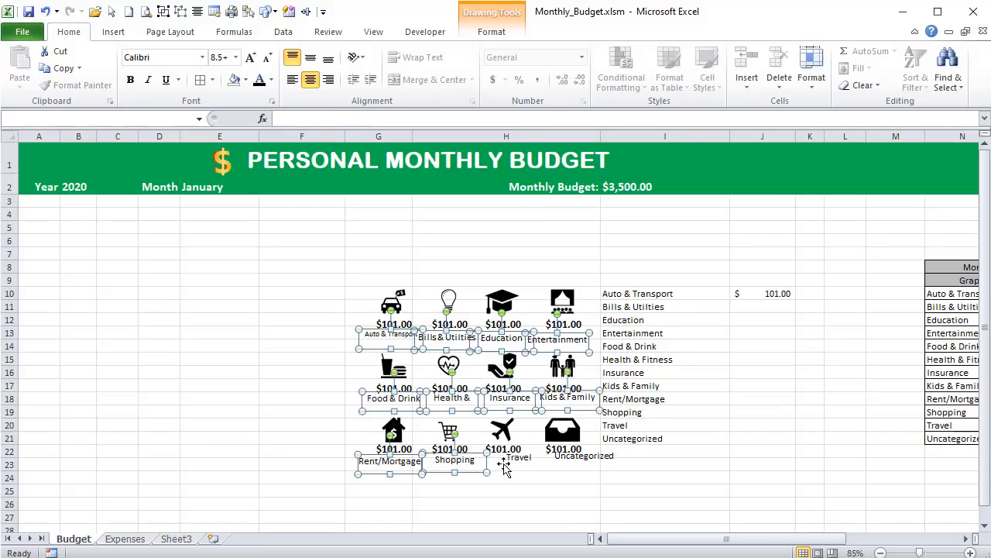
{"action": "left_click", "coordinate": [505, 463], "text": "shift"}
{"action": "left_click", "coordinate": [577, 462], "text": "shift"}
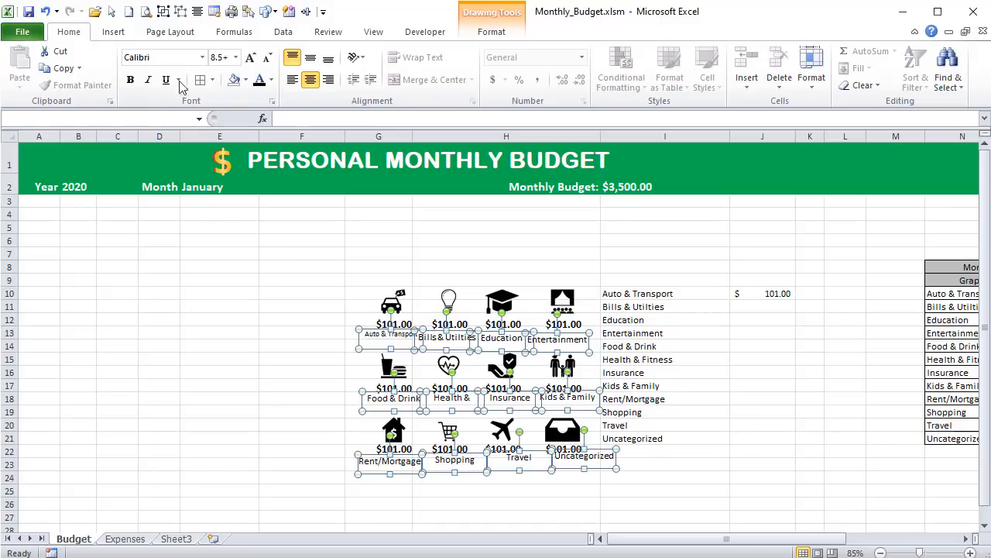
{"action": "left_click", "coordinate": [224, 56]}
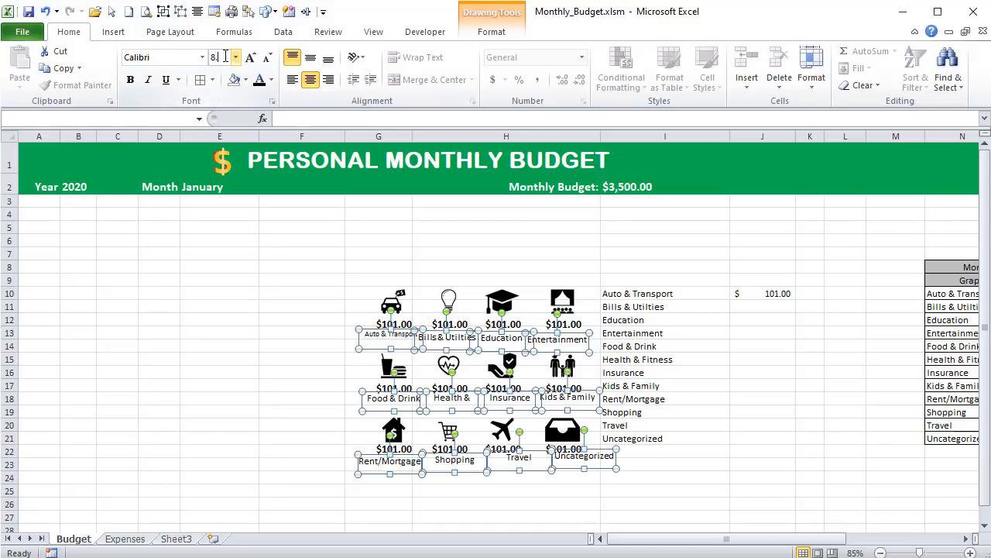
{"action": "key", "text": "Return"}
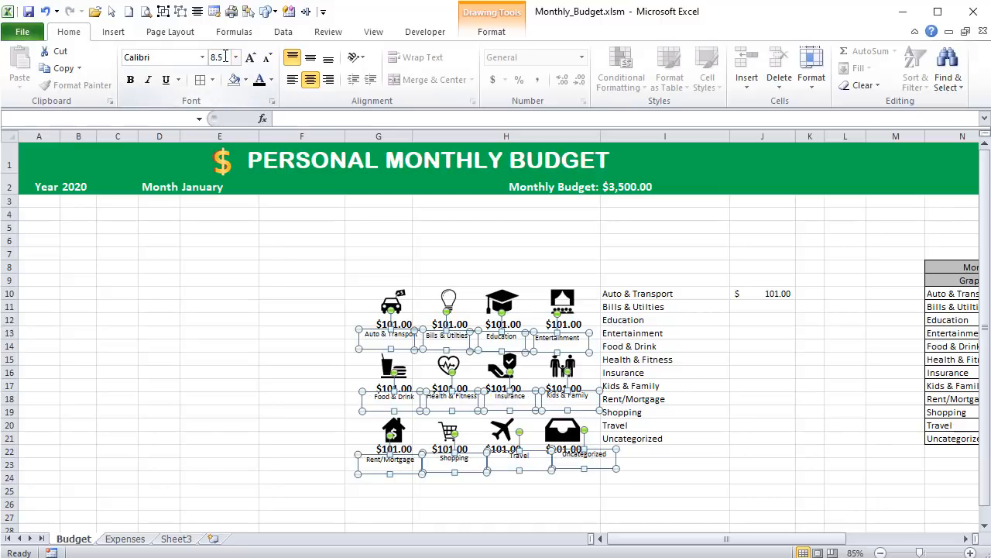
{"action": "left_click", "coordinate": [260, 294]}
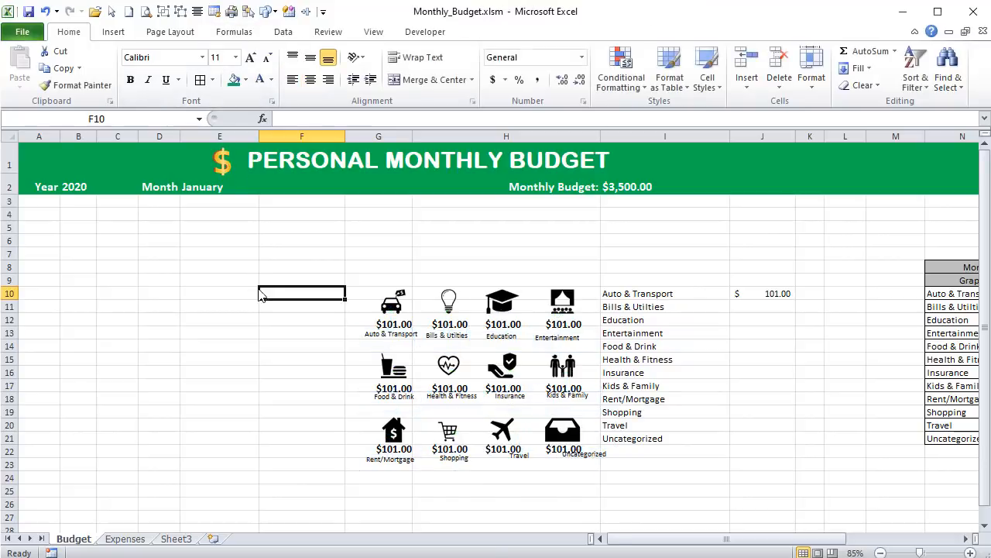
- Hide the Budget sheet's gridlines to preview the icon layout, and show them again
{"action": "left_click", "coordinate": [370, 31]}
{"action": "left_click", "coordinate": [204, 80]}
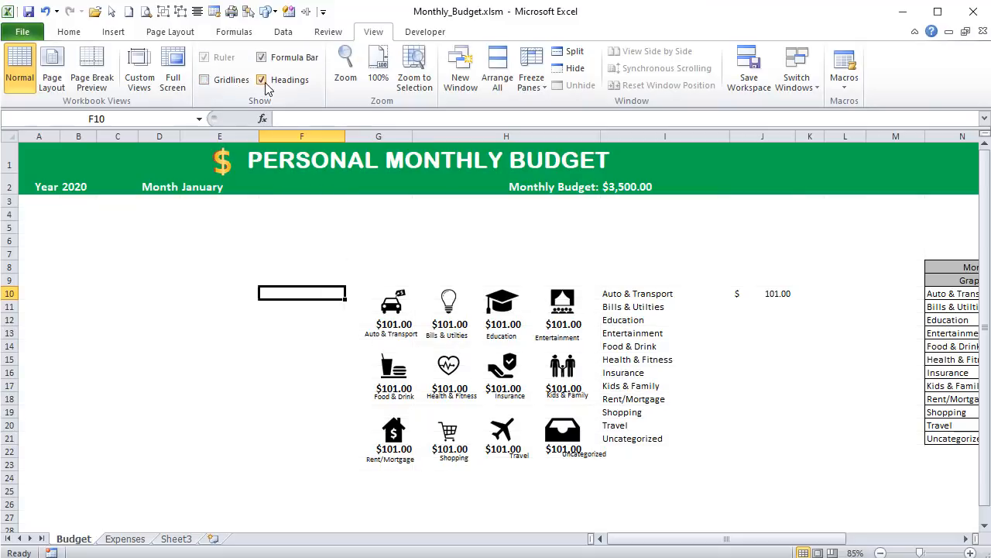
{"action": "left_click", "coordinate": [241, 81]}
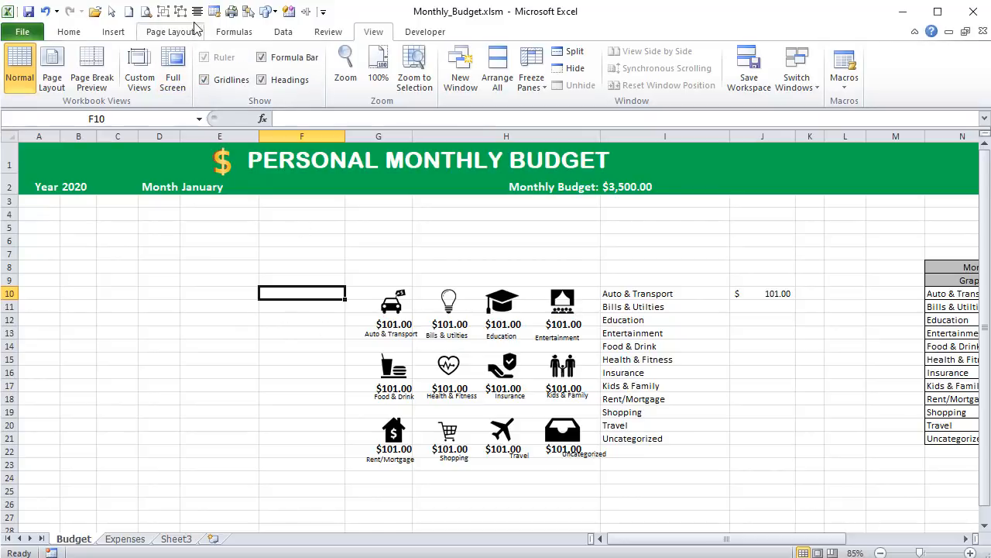
- Center-align the car, food and house icons with their amounts and category labels as one column
{"action": "left_click", "coordinate": [111, 11]}
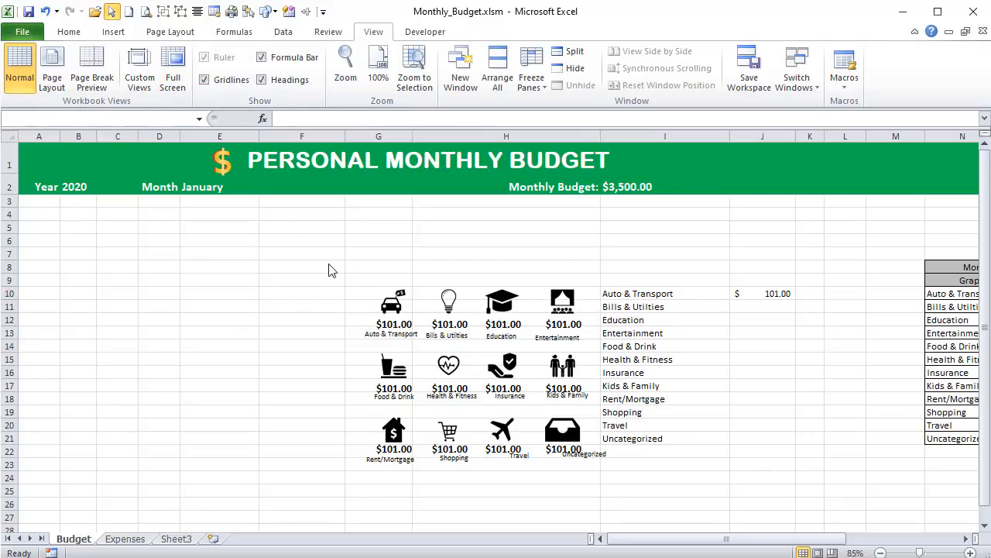
{"action": "mouse_move", "coordinate": [328, 270]}
{"action": "left_mouse_down"}
{"action": "mouse_move", "coordinate": [495, 533]}
{"action": "mouse_move", "coordinate": [457, 456]}
{"action": "left_mouse_up"}
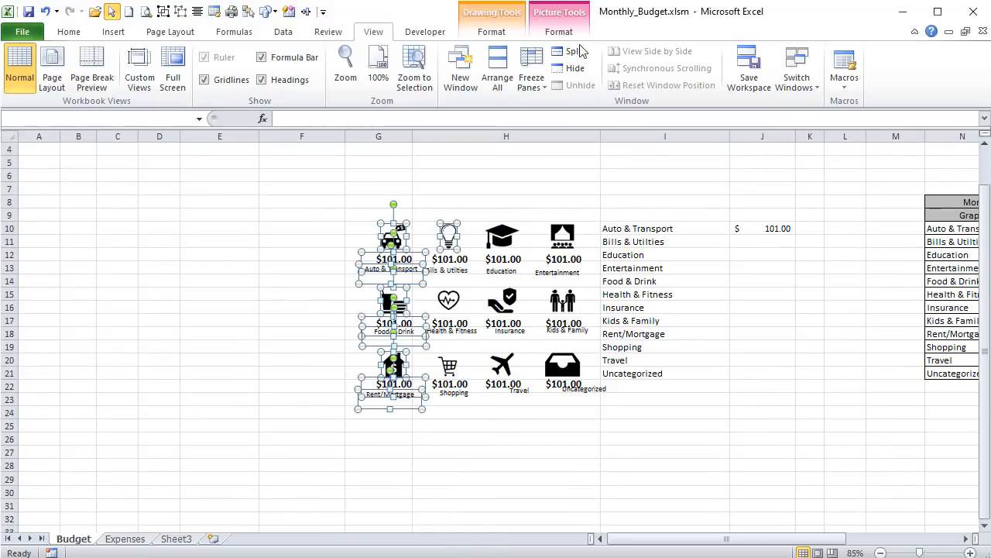
{"action": "left_click", "coordinate": [559, 31]}
{"action": "left_click", "coordinate": [803, 52]}
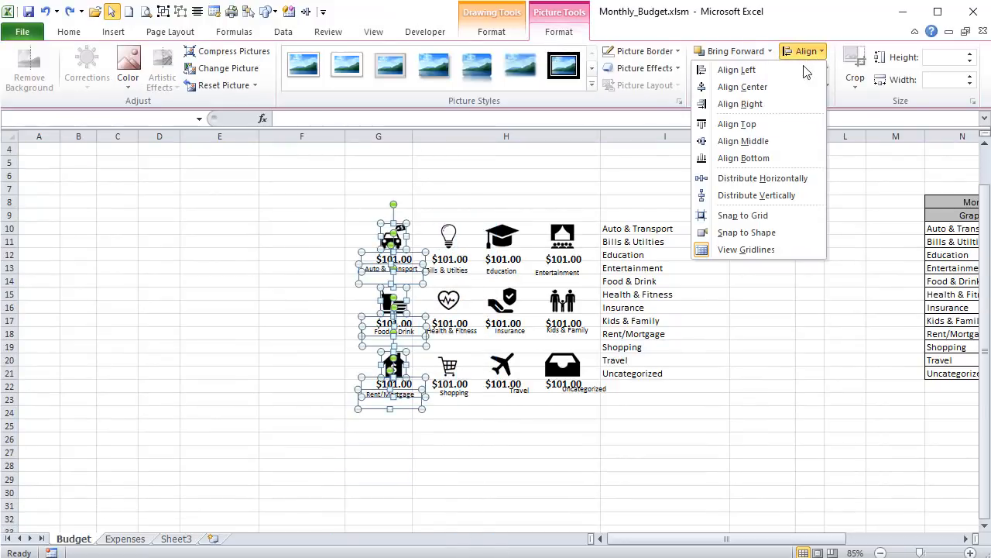
{"action": "left_click", "coordinate": [778, 88]}
{"action": "left_click", "coordinate": [415, 202]}
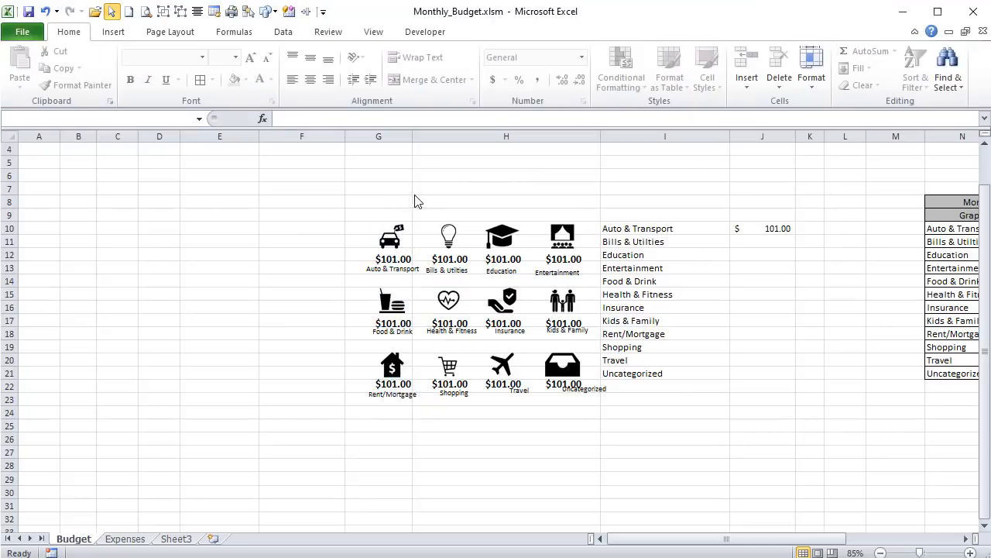
- Center-align the light bulb, heart and cart icons with their amounts and the Health & Fitness and Shopping labels
{"action": "left_click_drag", "start_coordinate": [415, 202], "coordinate": [505, 452]}
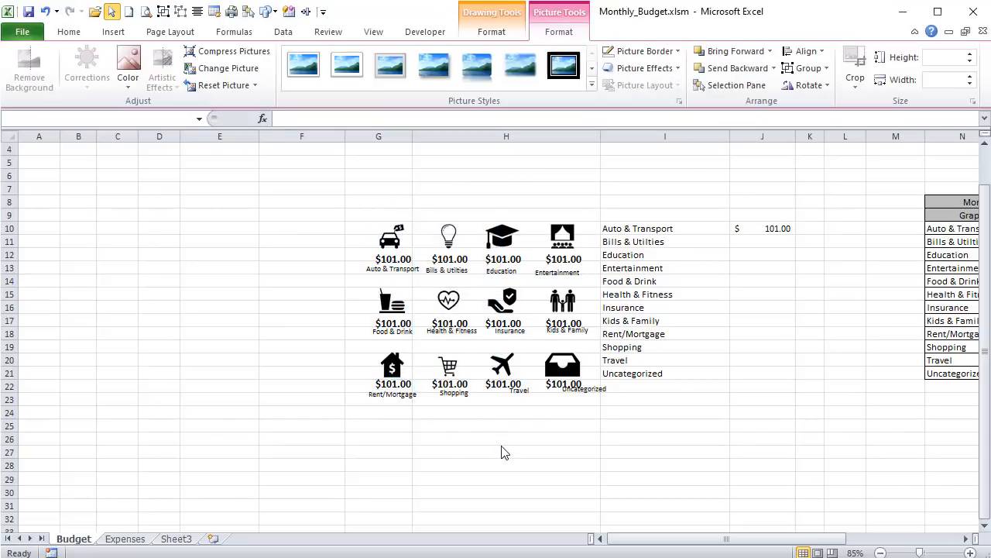
{"action": "left_click", "coordinate": [805, 51]}
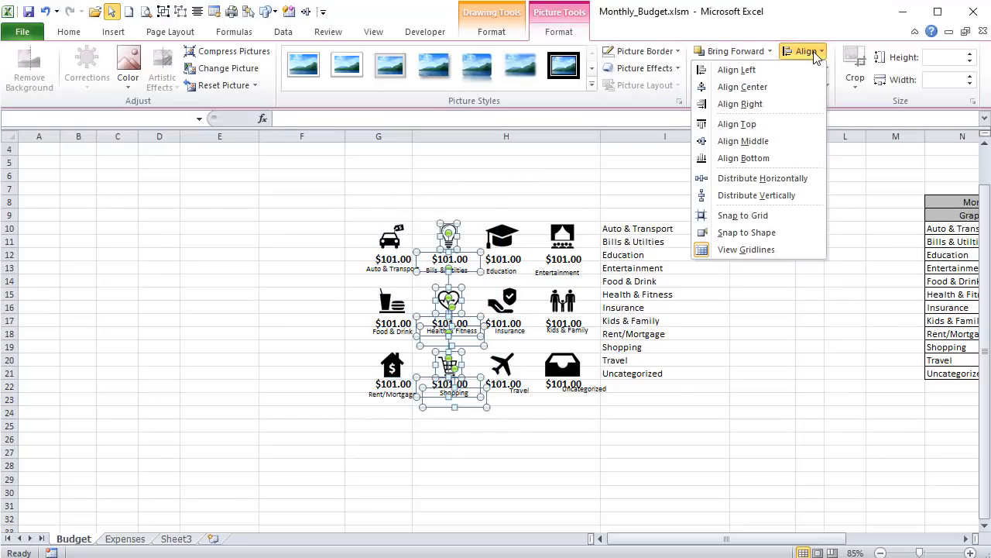
{"action": "left_click", "coordinate": [778, 88]}
{"action": "left_click", "coordinate": [470, 189]}
- Center-align the graduation cap, insurance hand and airplane icons with their amounts and the Education and Insurance labels
{"action": "left_click_drag", "start_coordinate": [464, 175], "coordinate": [551, 469]}
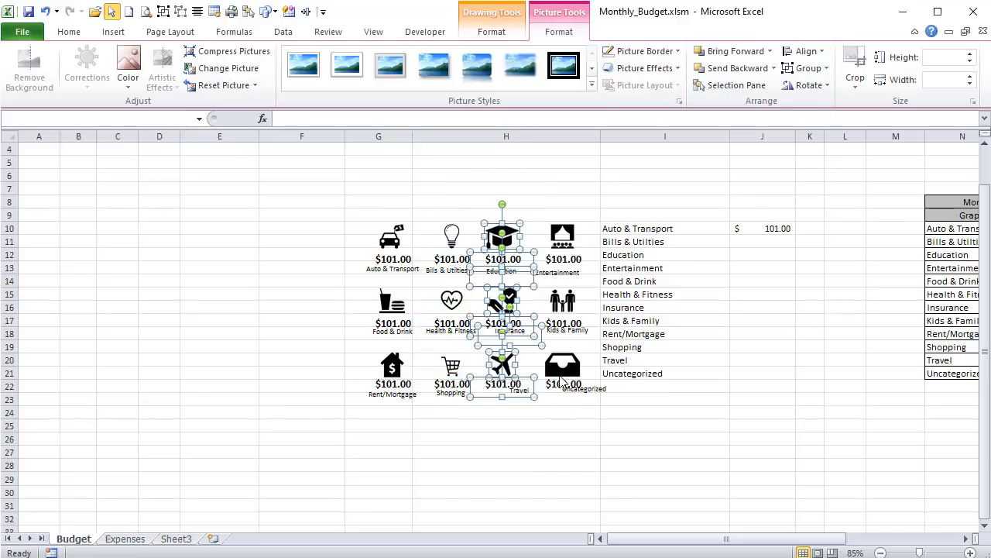
{"action": "left_click", "coordinate": [805, 51]}
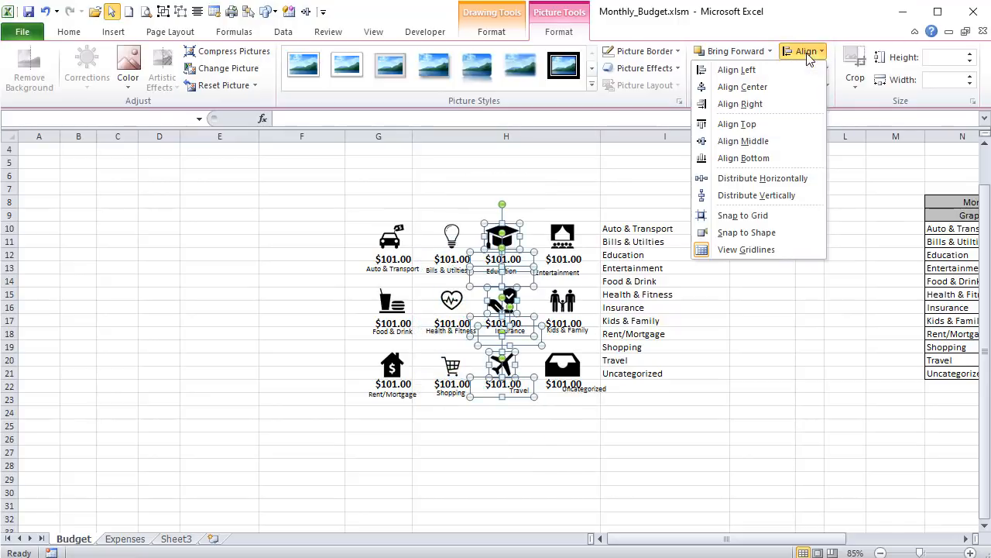
{"action": "left_click", "coordinate": [778, 86]}
{"action": "left_click", "coordinate": [544, 194]}
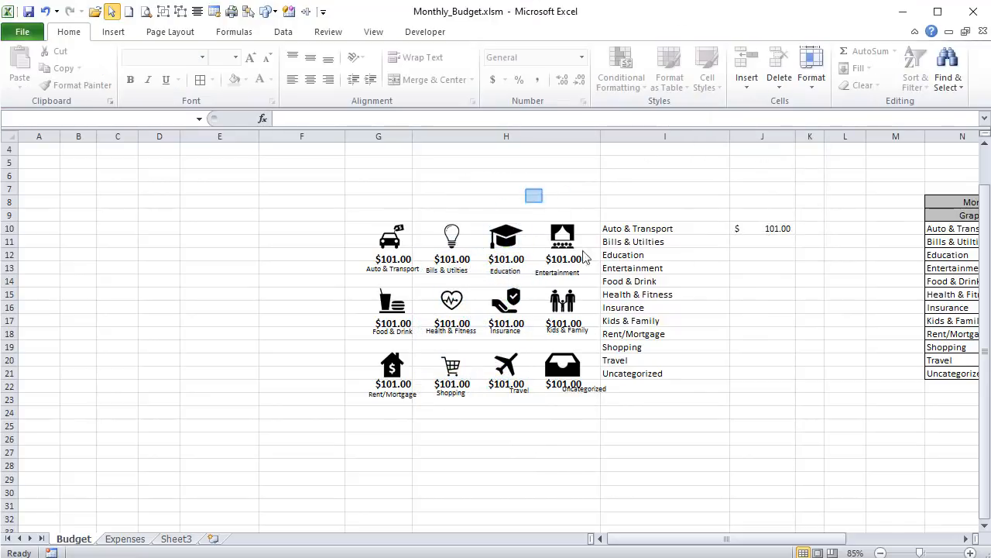
- Center-align the theater, family and tray icons with their amounts and the Kids & Family and Uncategorized labels
{"action": "left_click_drag", "start_coordinate": [585, 257], "coordinate": [632, 463]}
{"action": "left_click", "coordinate": [805, 52]}
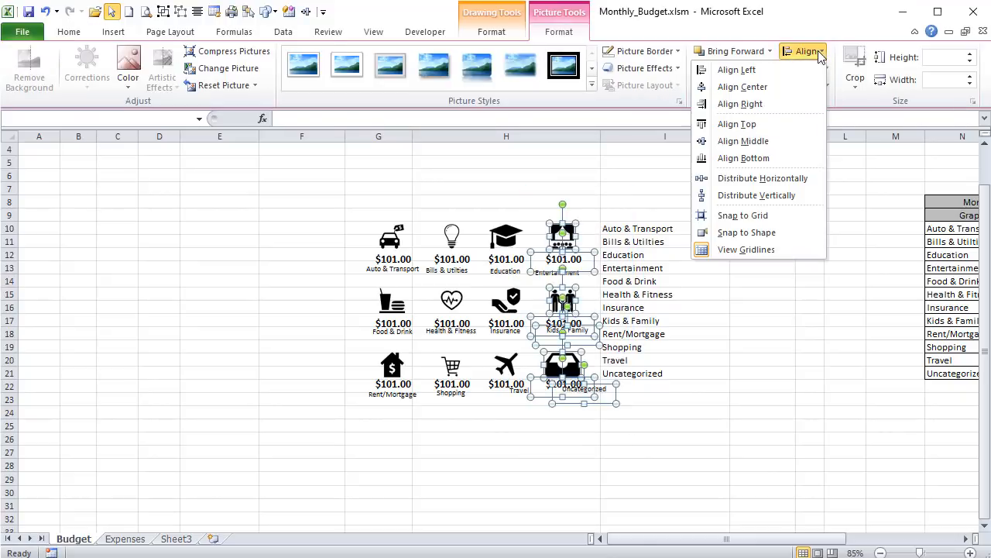
{"action": "left_click", "coordinate": [763, 87]}
{"action": "left_click", "coordinate": [524, 189]}
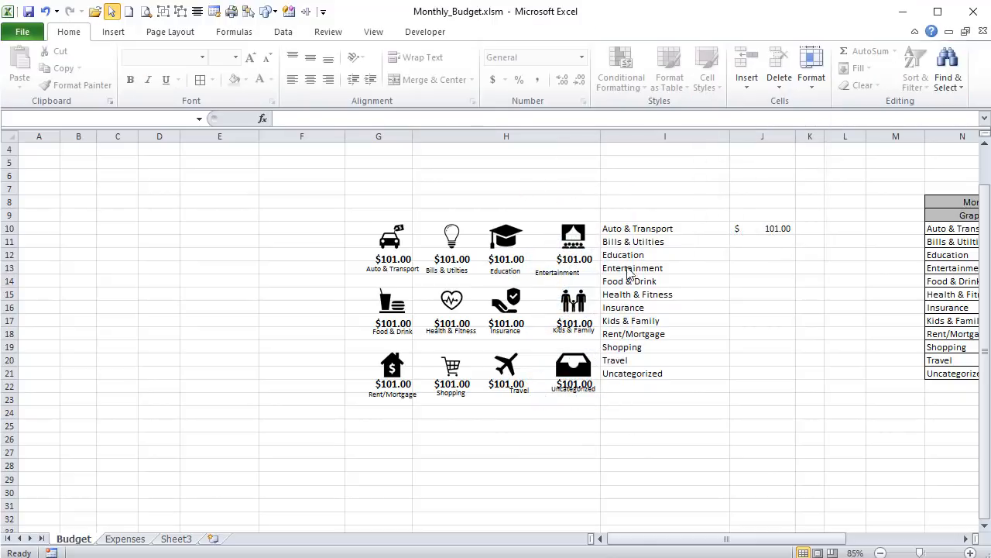
- Nudge the Entertainment label toward its amount and center-align it with the theater, family and tray icons, amounts and labels
{"action": "left_click", "coordinate": [566, 269]}
{"action": "left_click", "coordinate": [564, 275]}
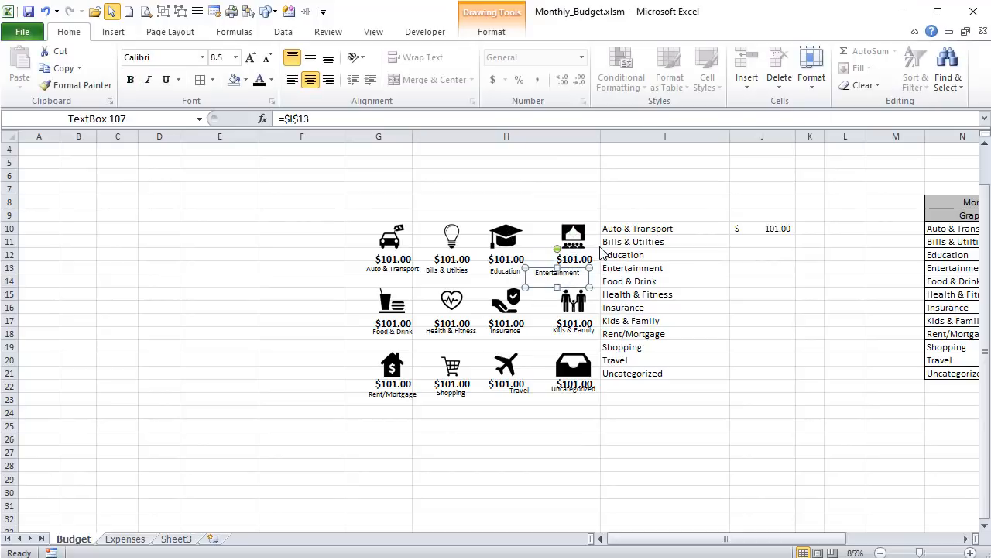
{"action": "key", "text": "Right"}
{"action": "key", "text": "Right"}
{"action": "key", "text": "Right"}
{"action": "key", "text": "Right"}
{"action": "key", "text": "Right"}
{"action": "key", "text": "Right"}
{"action": "key", "text": "Right"}
{"action": "key", "text": "Right"}
{"action": "key", "text": "Right"}
{"action": "key", "text": "Right"}
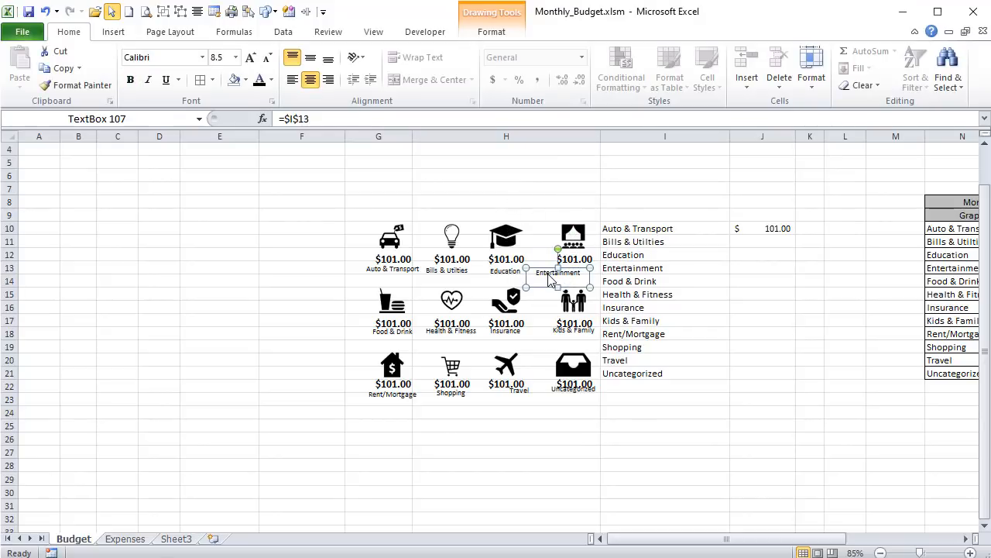
{"action": "left_click_drag", "start_coordinate": [513, 188], "coordinate": [631, 434]}
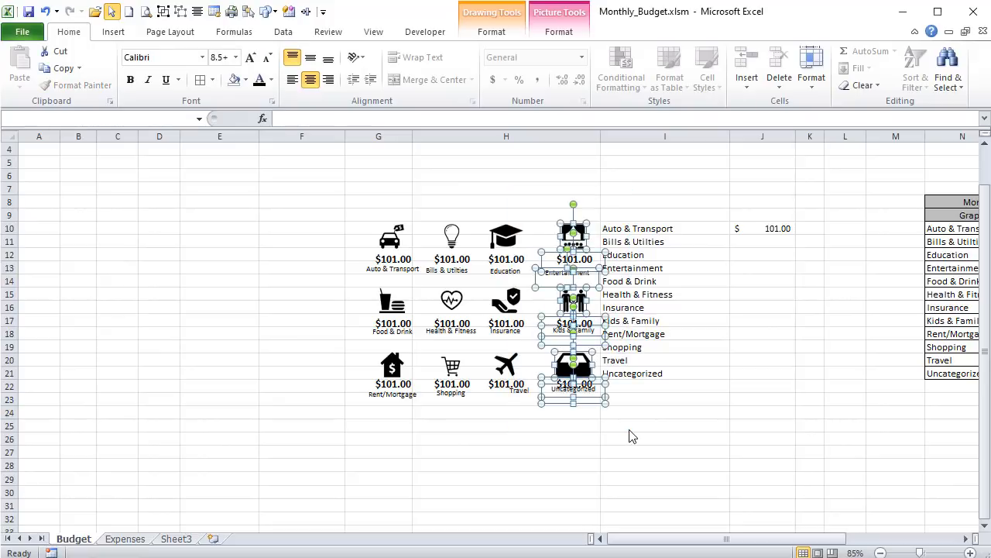
{"action": "left_click", "coordinate": [573, 39]}
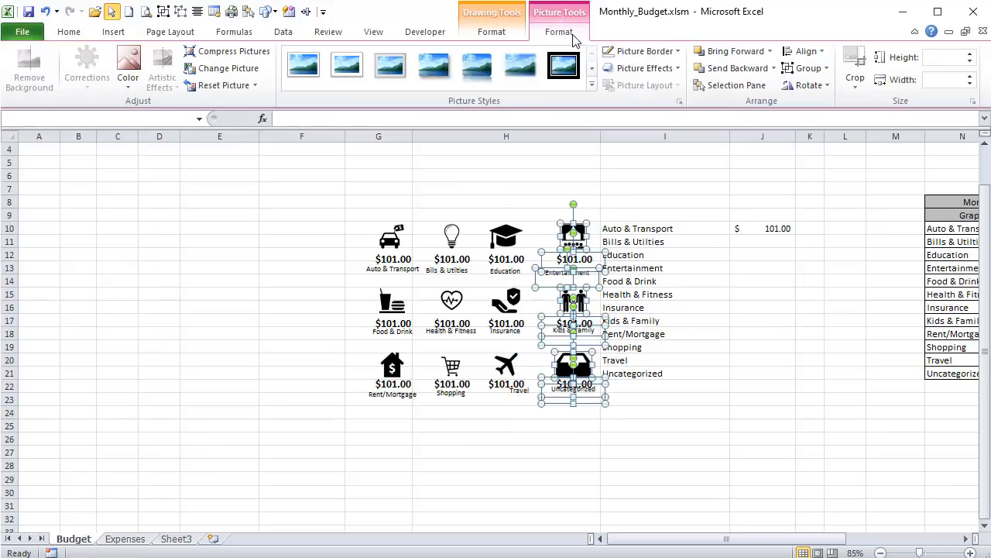
{"action": "left_click", "coordinate": [805, 51]}
{"action": "left_click", "coordinate": [759, 87]}
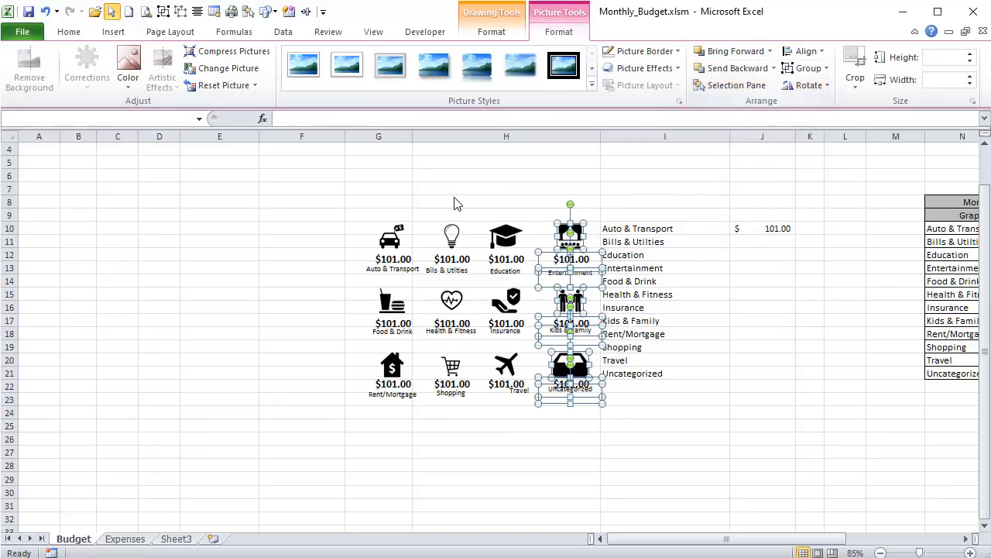
- Bottom-align the Rent/Mortgage, Shopping, Travel and Uncategorized labels in the lowest icon row
{"action": "left_click", "coordinate": [394, 446]}
{"action": "left_click_drag", "start_coordinate": [342, 367], "coordinate": [606, 427]}
{"action": "left_click", "coordinate": [391, 428]}
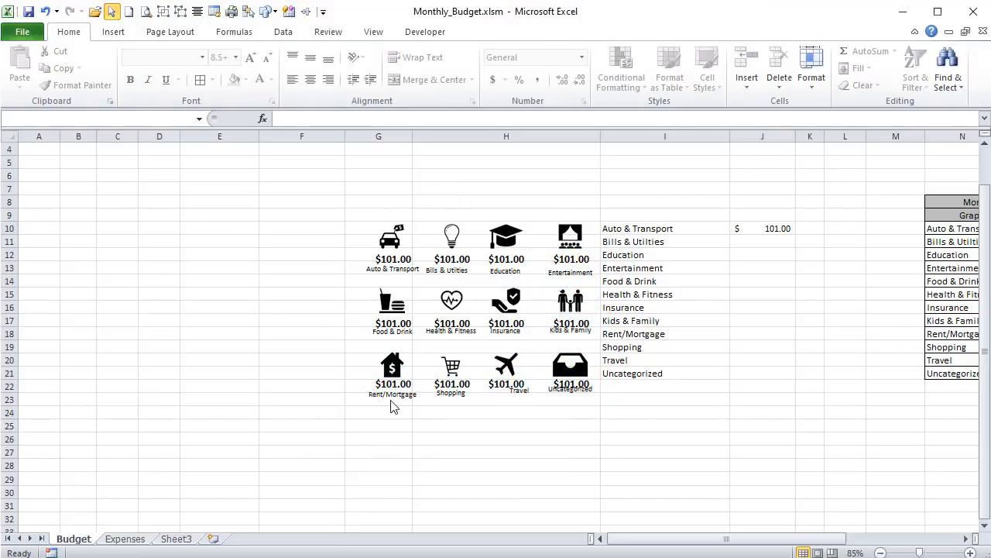
{"action": "left_click", "coordinate": [392, 401]}
{"action": "left_click", "coordinate": [454, 401], "text": "shift"}
{"action": "left_click", "coordinate": [517, 398], "text": "shift"}
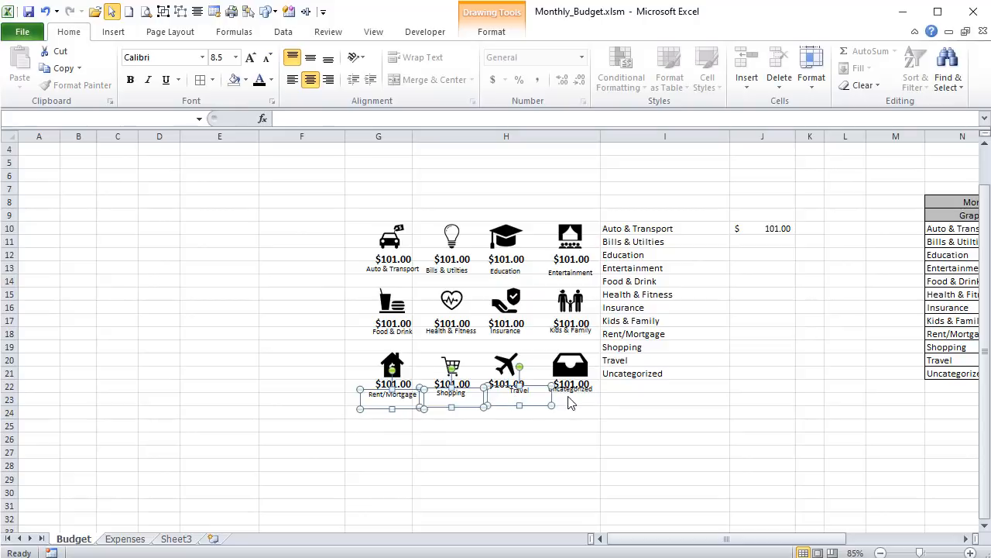
{"action": "left_click", "coordinate": [571, 396], "text": "shift"}
{"action": "left_click", "coordinate": [491, 31]}
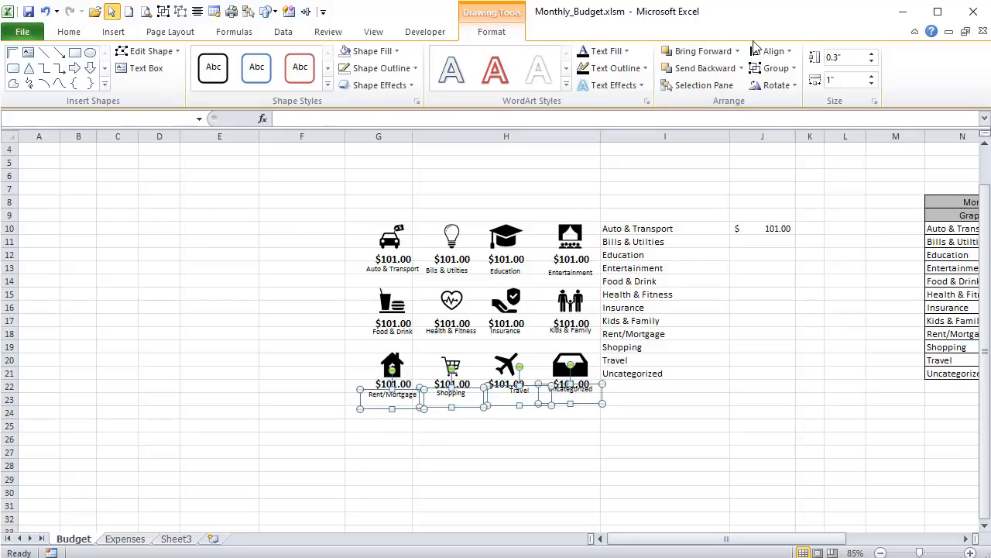
{"action": "left_click", "coordinate": [772, 51]}
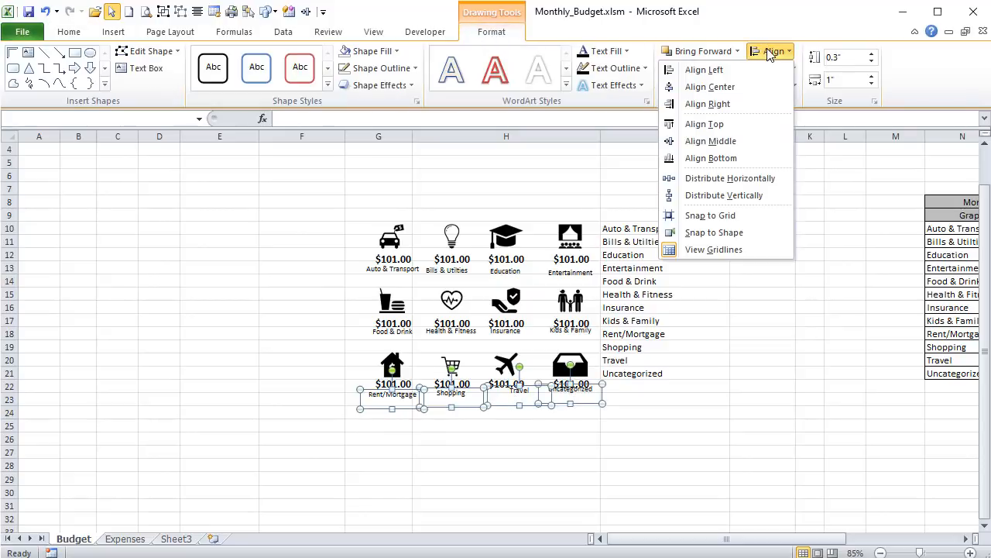
{"action": "left_click", "coordinate": [742, 158]}
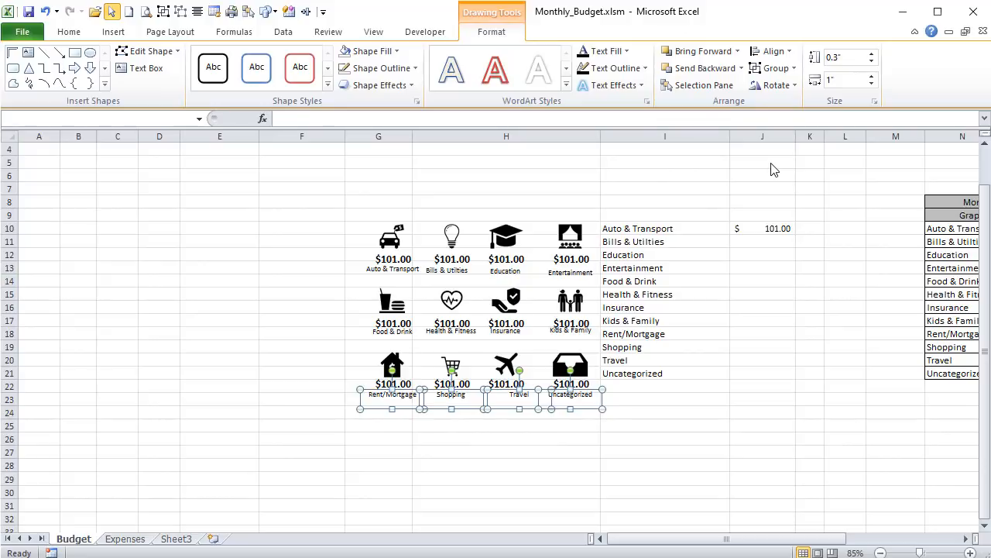
- Bottom-align the Food & Drink, Health & Fitness, Insurance and Kids & Family labels in the middle icon row
{"action": "left_click", "coordinate": [371, 342]}
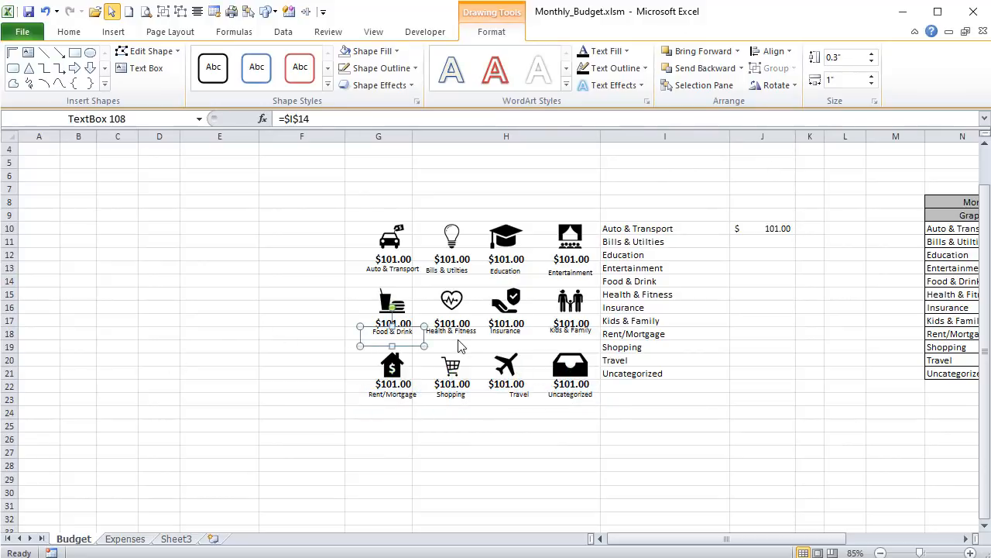
{"action": "left_click", "coordinate": [455, 342], "text": "shift"}
{"action": "left_click", "coordinate": [492, 341], "text": "shift"}
{"action": "left_click", "coordinate": [571, 333], "text": "shift"}
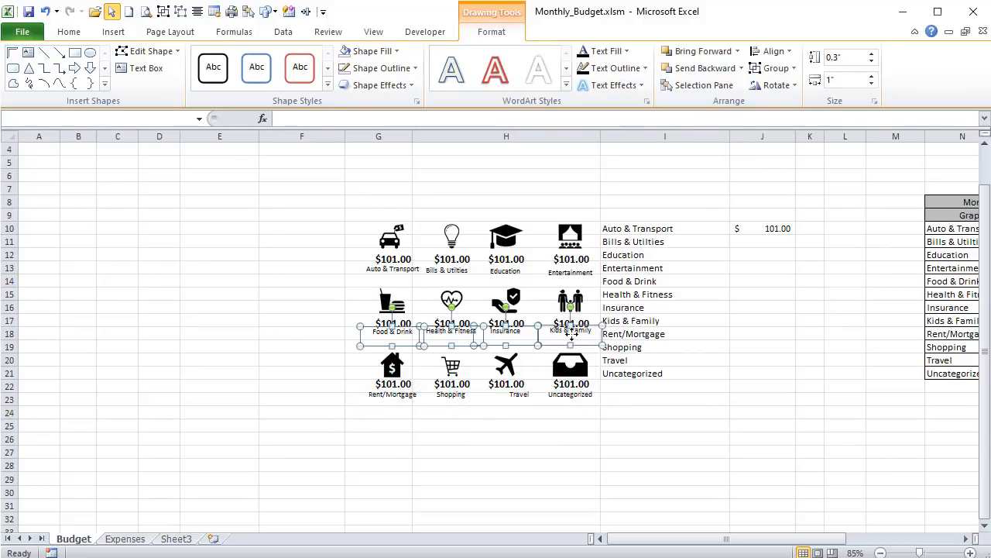
{"action": "left_click", "coordinate": [774, 51]}
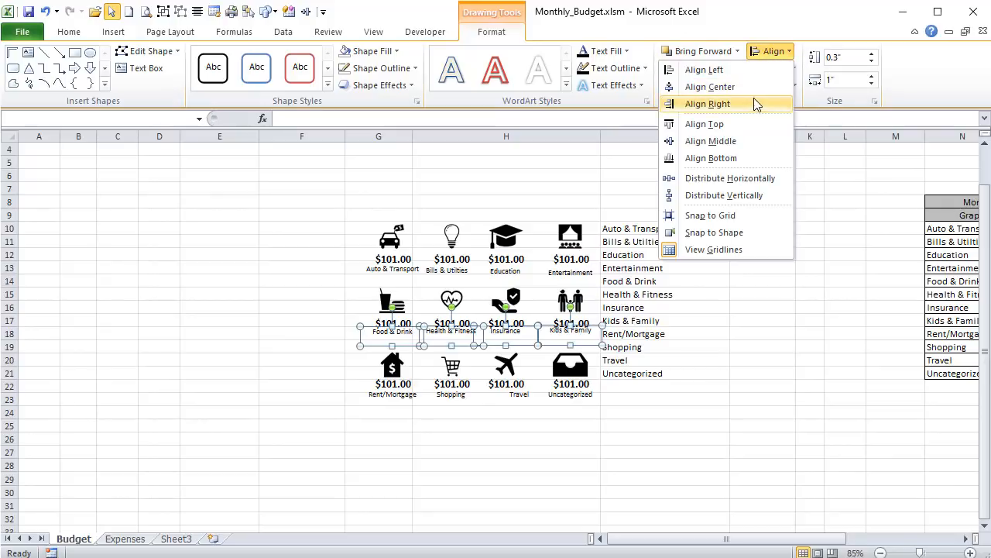
{"action": "left_click", "coordinate": [740, 158]}
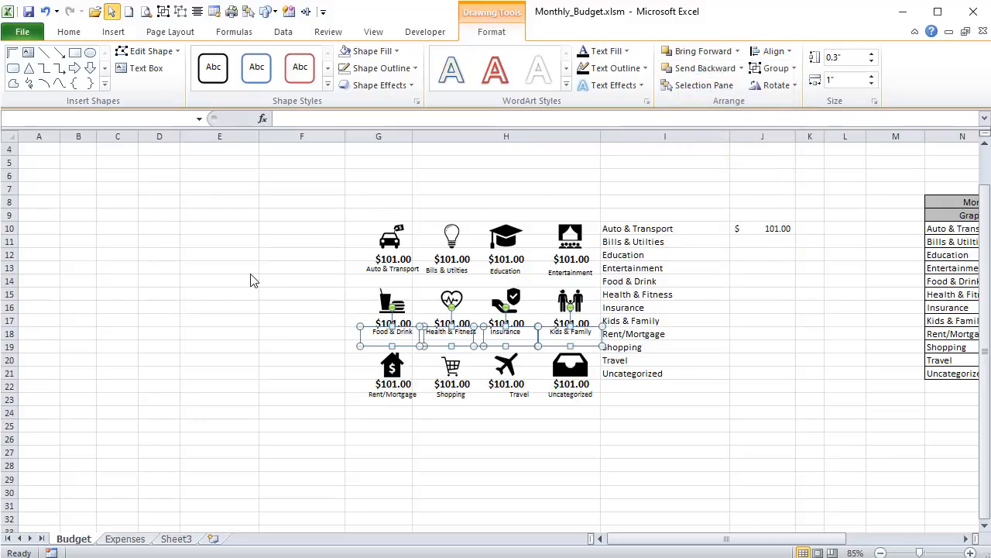
- Bottom-align the Auto & Transport, Bills & Utilties, Education and Entertainment labels and nudge them up slightly toward their amounts
{"action": "left_click", "coordinate": [343, 274]}
{"action": "left_click", "coordinate": [391, 269]}
{"action": "left_click", "coordinate": [452, 272], "text": "shift"}
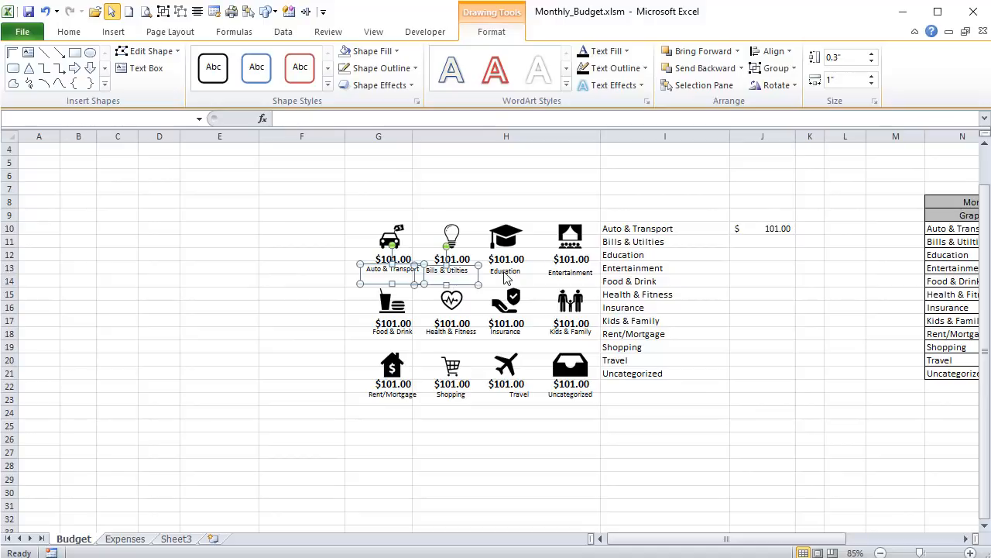
{"action": "left_click", "coordinate": [505, 272], "text": "shift"}
{"action": "left_click", "coordinate": [570, 273], "text": "shift"}
{"action": "left_click", "coordinate": [774, 51]}
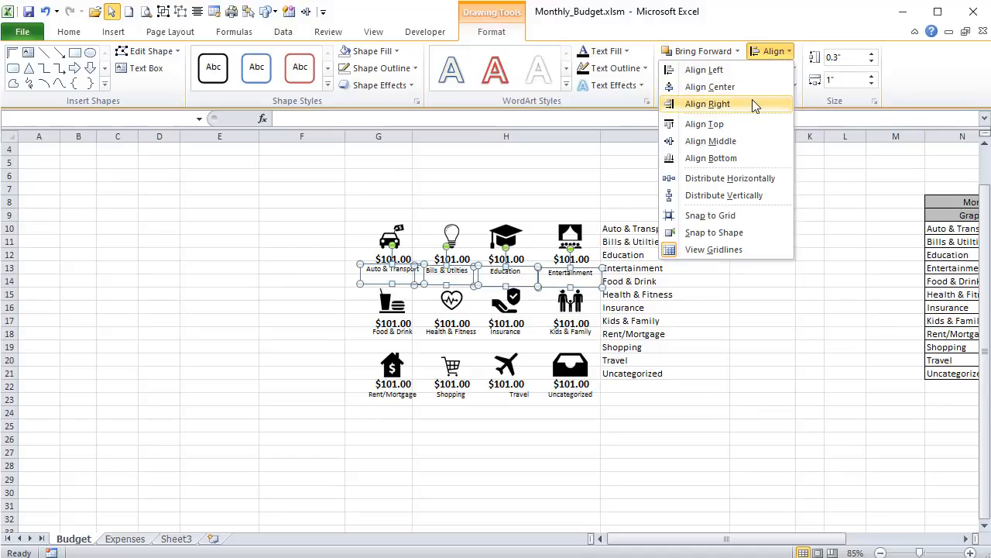
{"action": "left_click", "coordinate": [741, 159]}
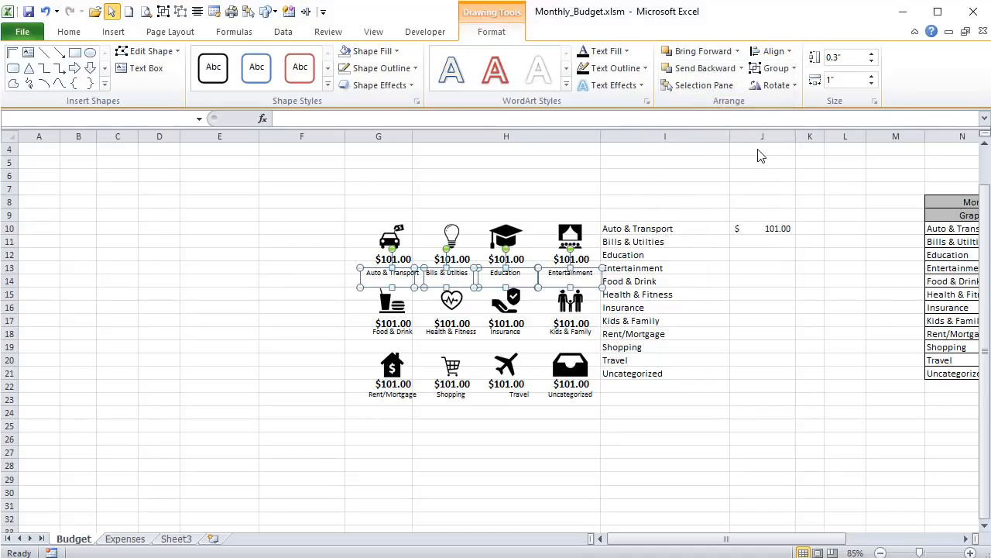
{"action": "key", "text": "Up"}
{"action": "key", "text": "Up"}
{"action": "key", "text": "Up"}
{"action": "key", "text": "Up"}
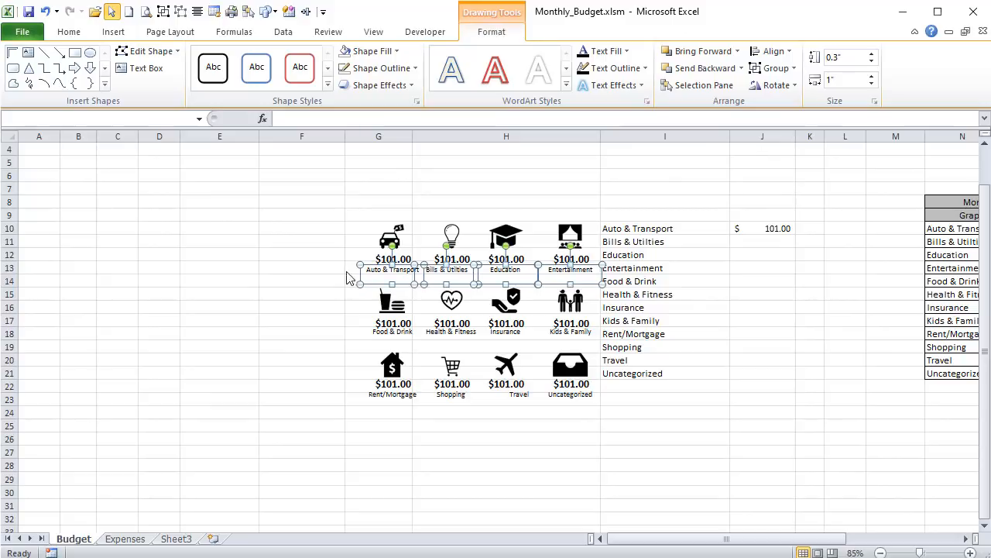
- Nudge the Food & Drink, Health & Fitness, Insurance and Kids & Family labels down slightly, away from their amounts
{"action": "left_click", "coordinate": [372, 337]}
{"action": "left_click", "coordinate": [452, 333], "text": "shift"}
{"action": "left_click", "coordinate": [506, 335], "text": "shift"}
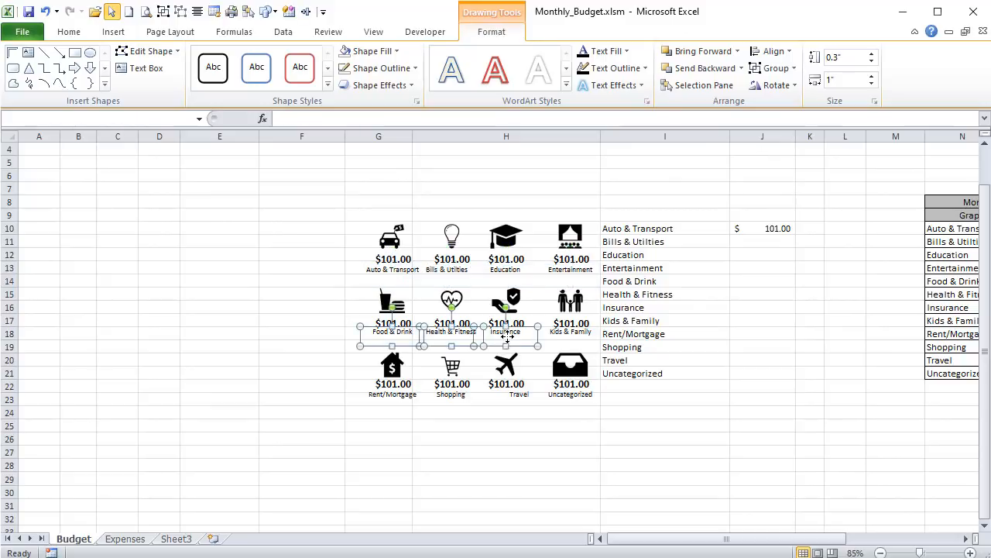
{"action": "left_click", "coordinate": [562, 340], "text": "shift"}
{"action": "key", "text": "Down"}
{"action": "key", "text": "Down"}
{"action": "key", "text": "Down"}
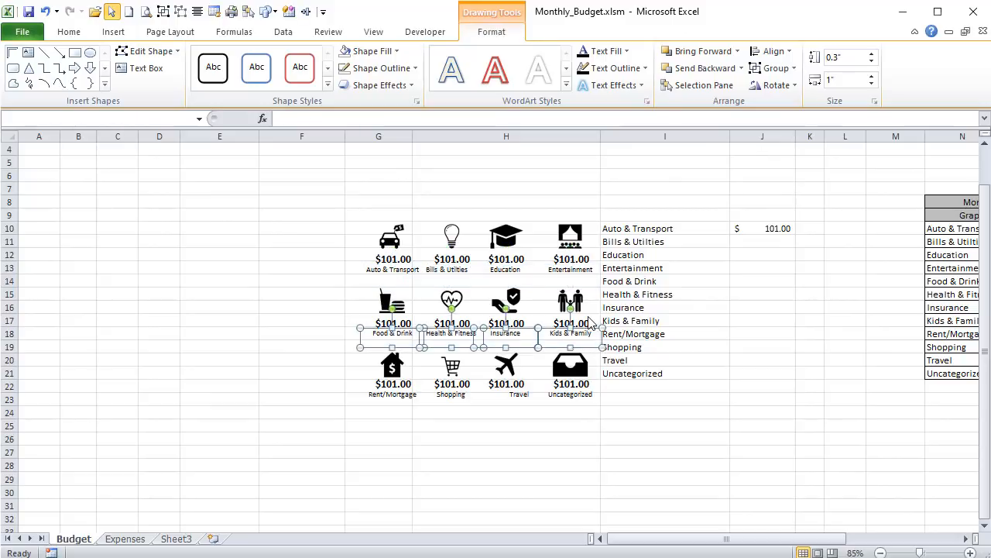
- Hide the gridlines on the Budget sheet and switch off object selection mode
{"action": "left_click", "coordinate": [337, 326]}
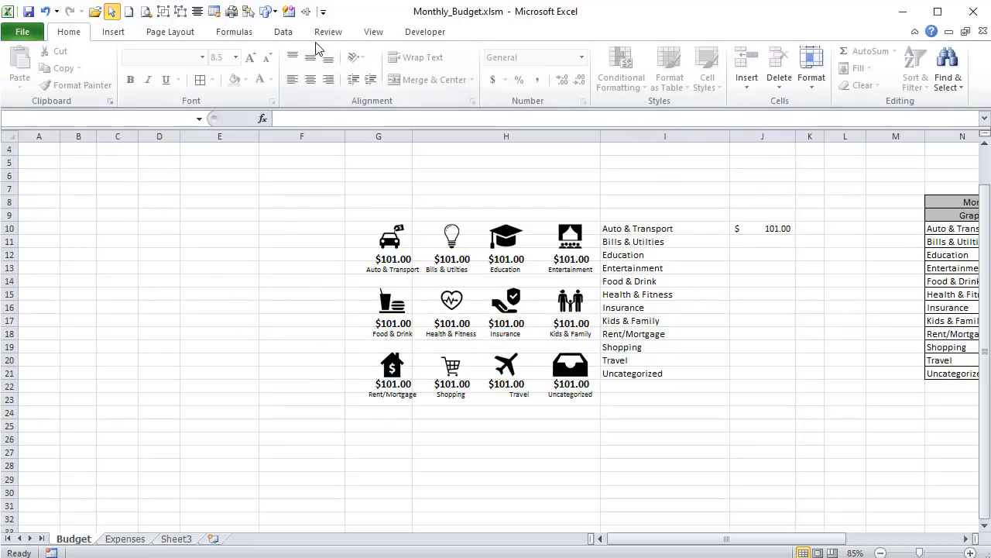
{"action": "left_click", "coordinate": [374, 32]}
{"action": "left_click", "coordinate": [204, 79]}
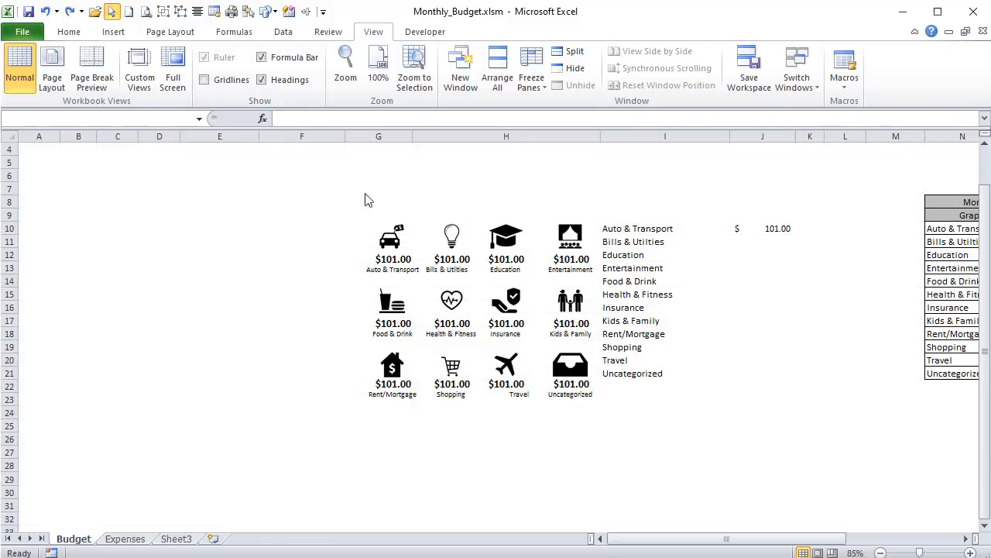
{"action": "left_click", "coordinate": [111, 10]}
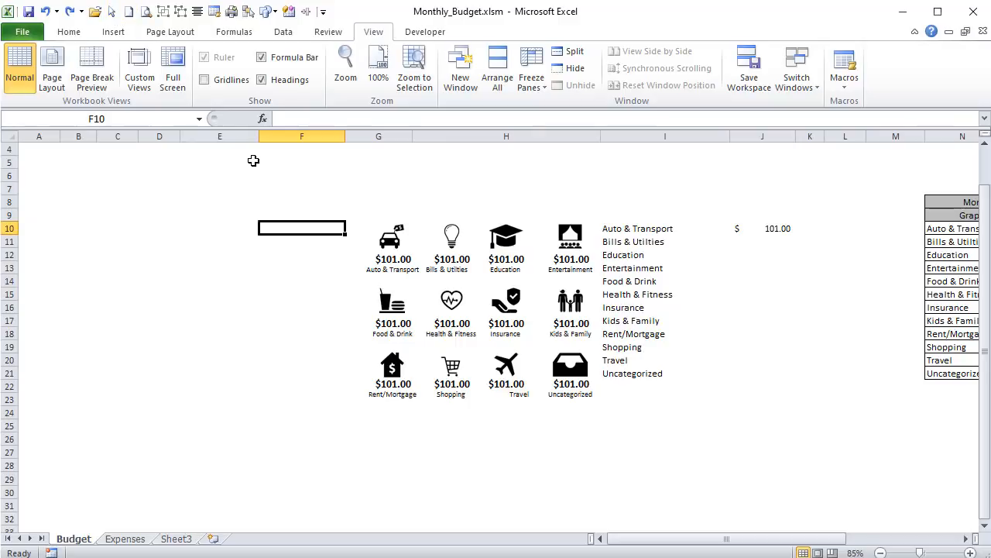
{"action": "left_click", "coordinate": [113, 12]}
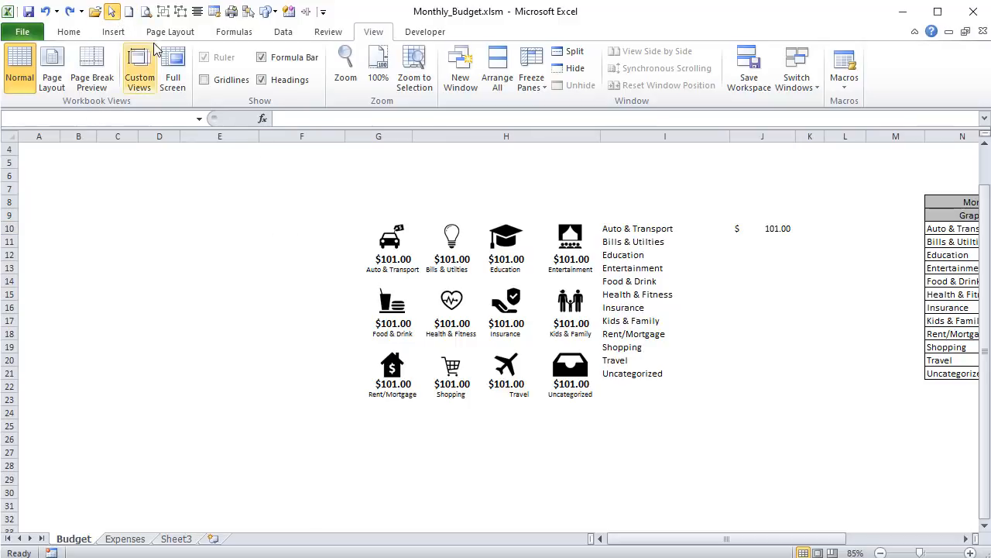
{"action": "left_click", "coordinate": [112, 11]}
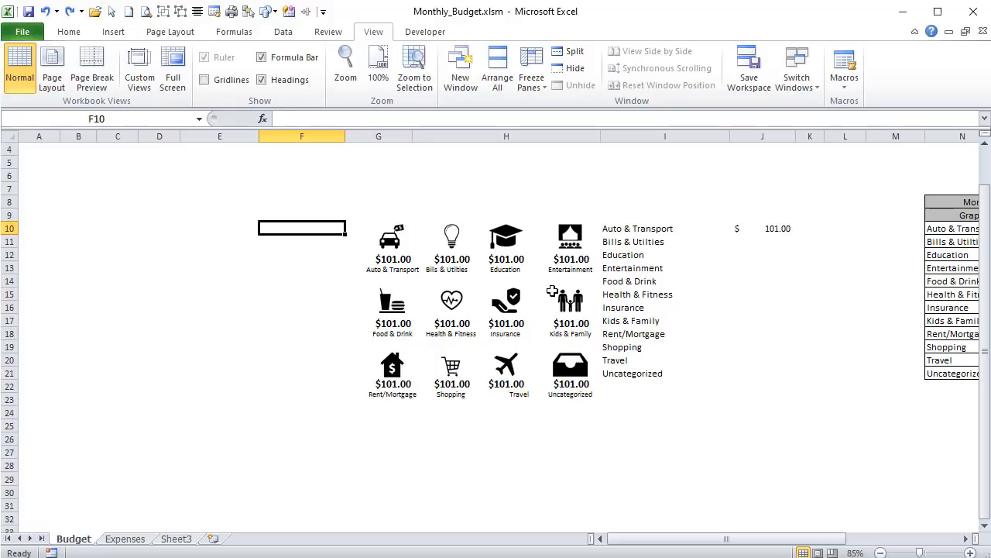
- Check the cell link of the amount box under the light bulb icon and the content of cell J10
{"action": "left_click", "coordinate": [458, 259]}
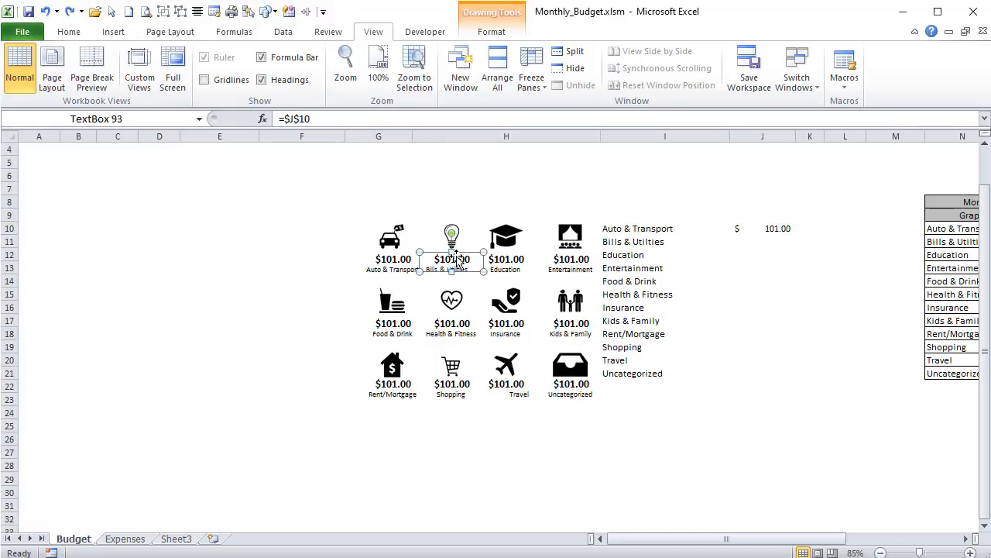
{"action": "left_click", "coordinate": [790, 240]}
{"action": "left_click", "coordinate": [773, 227]}
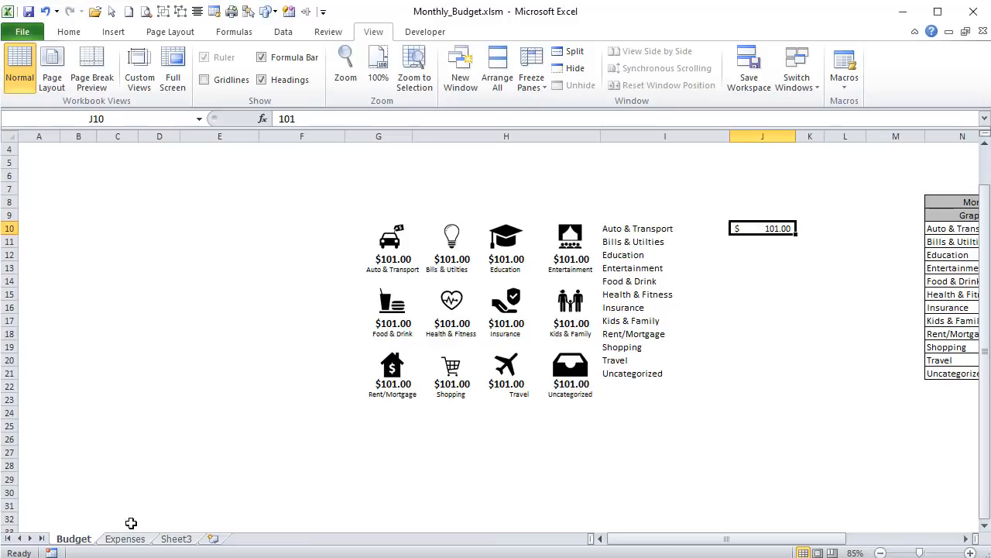
- Review the Date, Category and Amount columns of the expense history on the Expenses sheet
{"action": "left_click", "coordinate": [126, 538]}
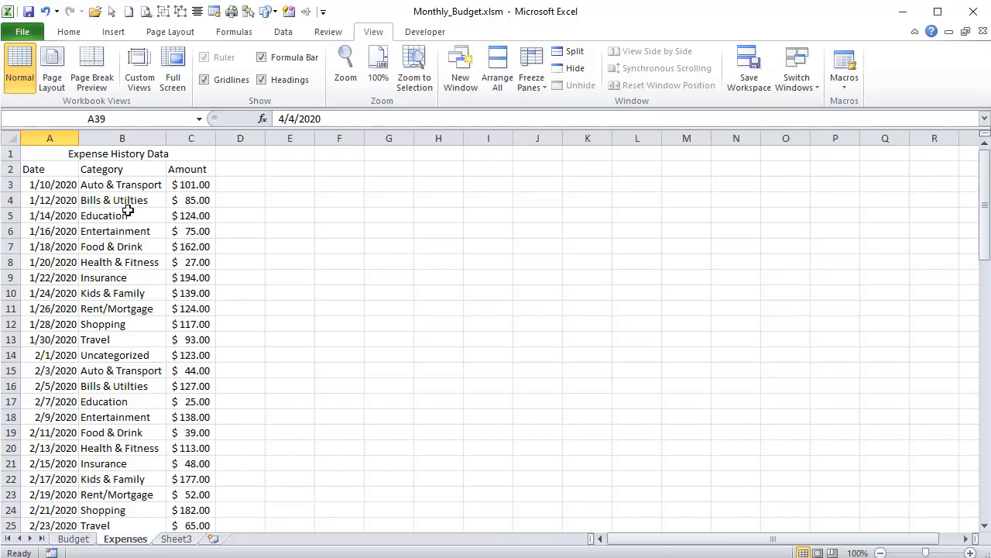
{"action": "left_click", "coordinate": [41, 181]}
{"action": "left_click", "coordinate": [84, 168]}
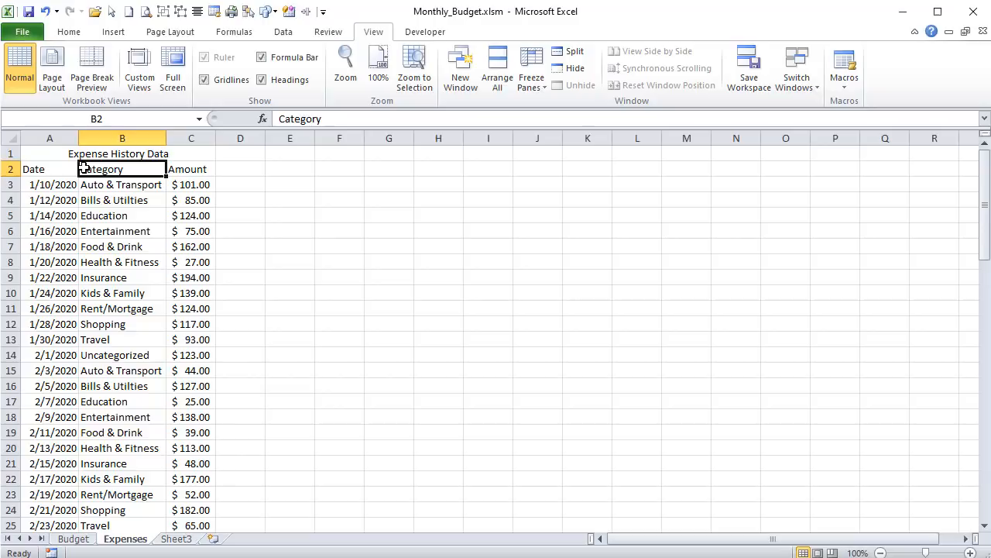
{"action": "left_click", "coordinate": [193, 180]}
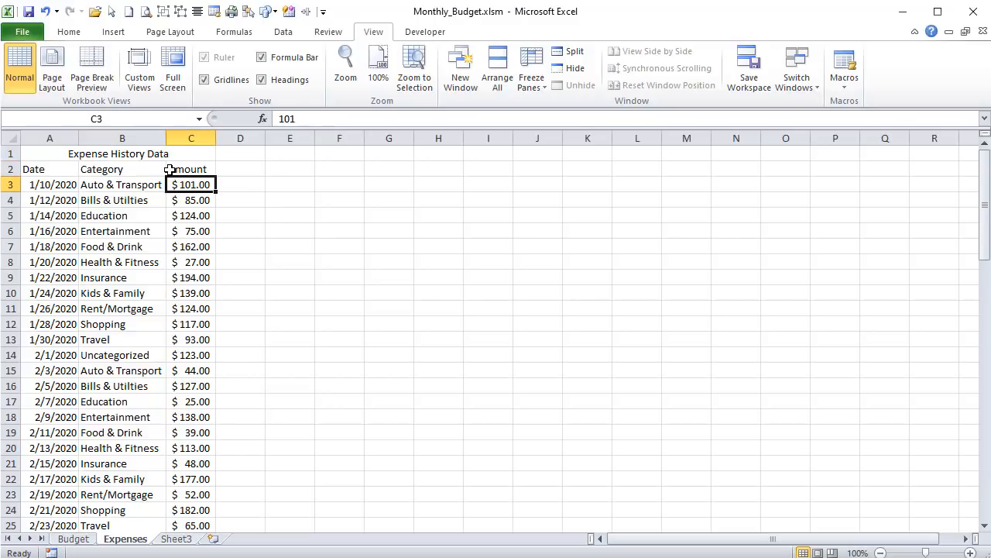
{"action": "left_click", "coordinate": [43, 186]}
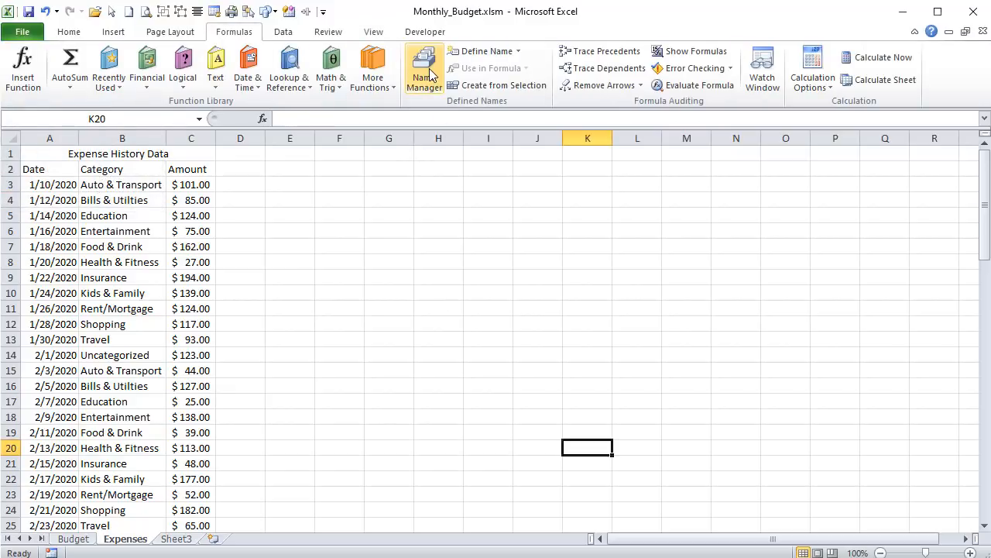
- Start a new workbook-scope defined name called ExpenseDate
{"action": "left_click", "coordinate": [426, 76]}
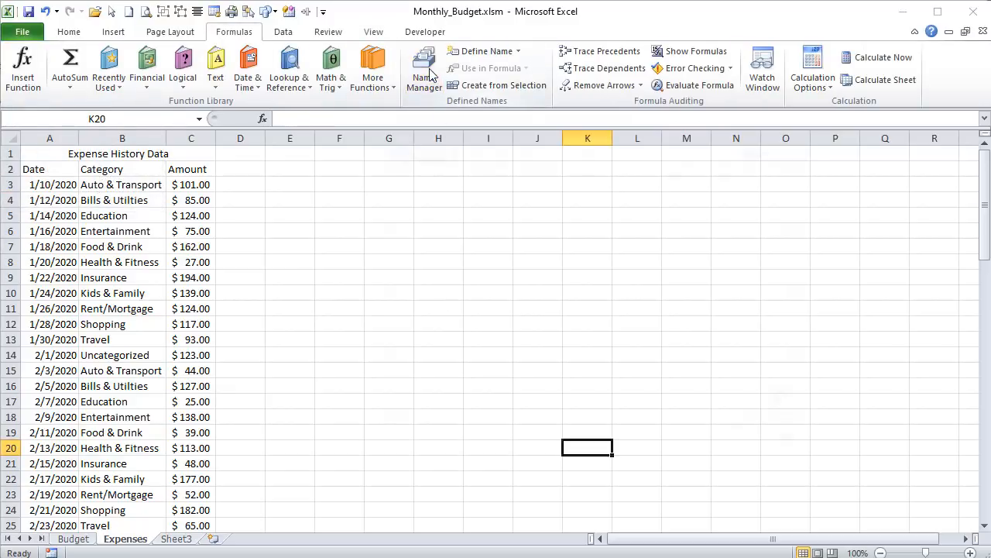
{"action": "left_click", "coordinate": [402, 153]}
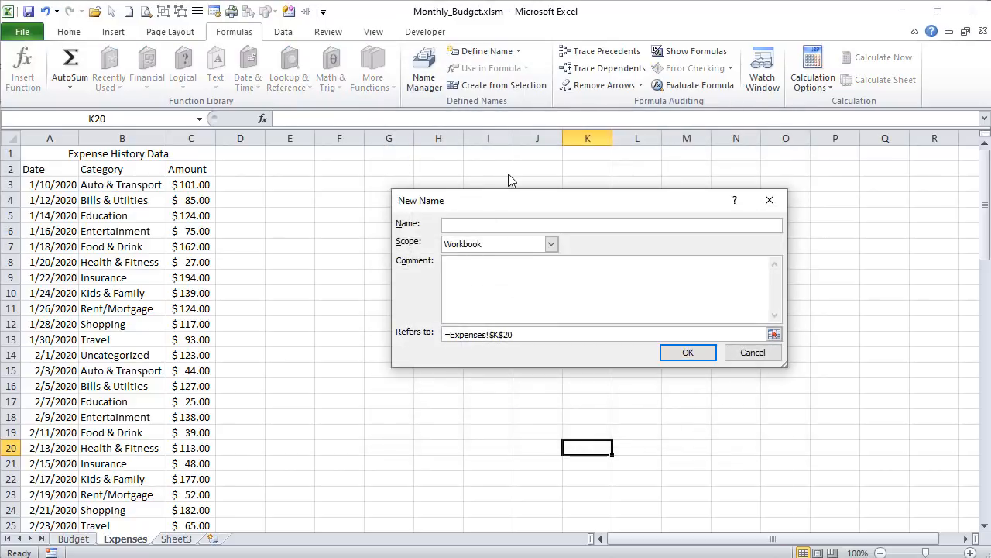
{"action": "type", "text": "ExpenseDate"}
{"action": "key", "text": "Tab"}
{"action": "key", "text": "Tab"}
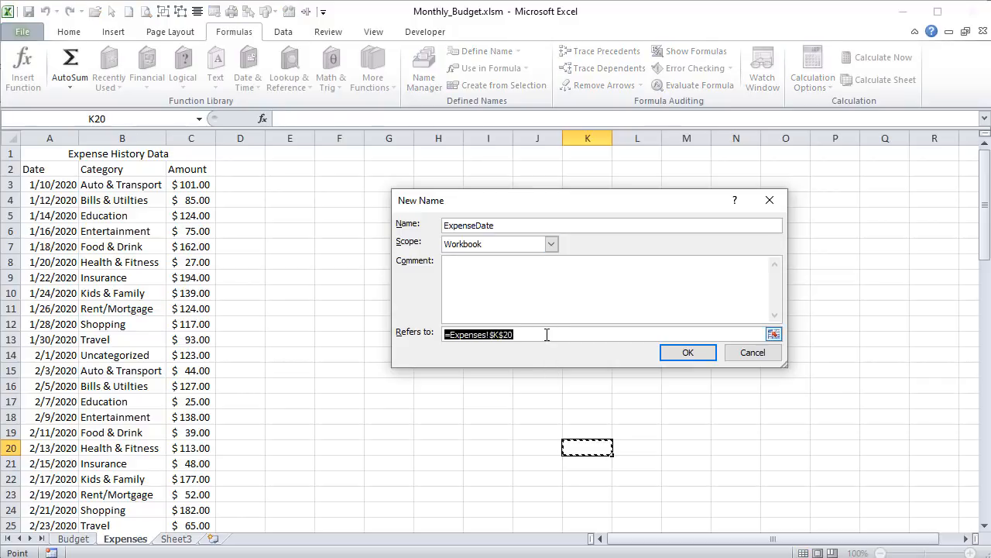
- Make ExpenseDate refer to the dynamic range =OFFSET(Expenses!$A$2,1,,COUNTA(Expenses!$A$2:$A$99999)-1,1)
{"action": "left_click_drag", "start_coordinate": [547, 334], "coordinate": [326, 308]}
{"action": "left_click", "coordinate": [39, 168]}
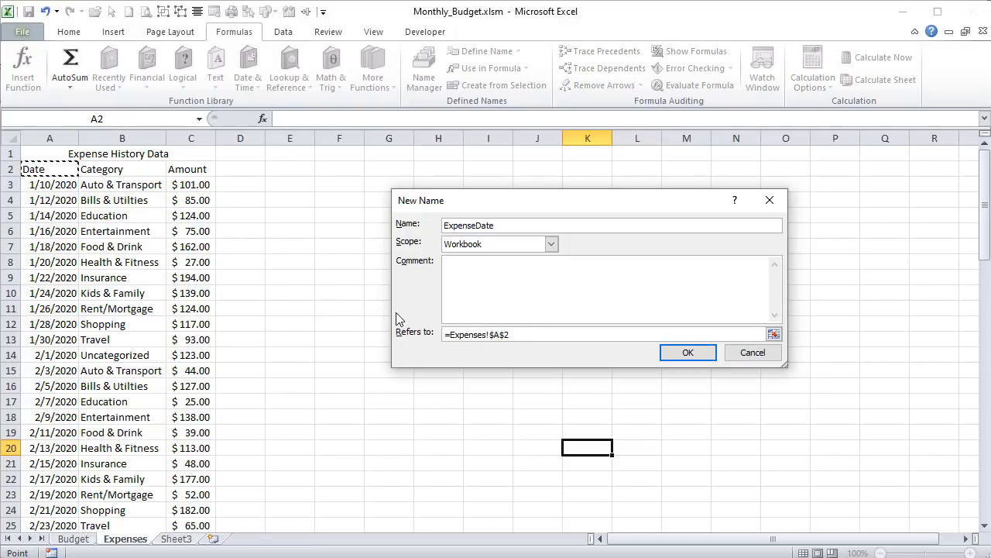
{"action": "left_click", "coordinate": [449, 335]}
{"action": "type", "text": "offset("}
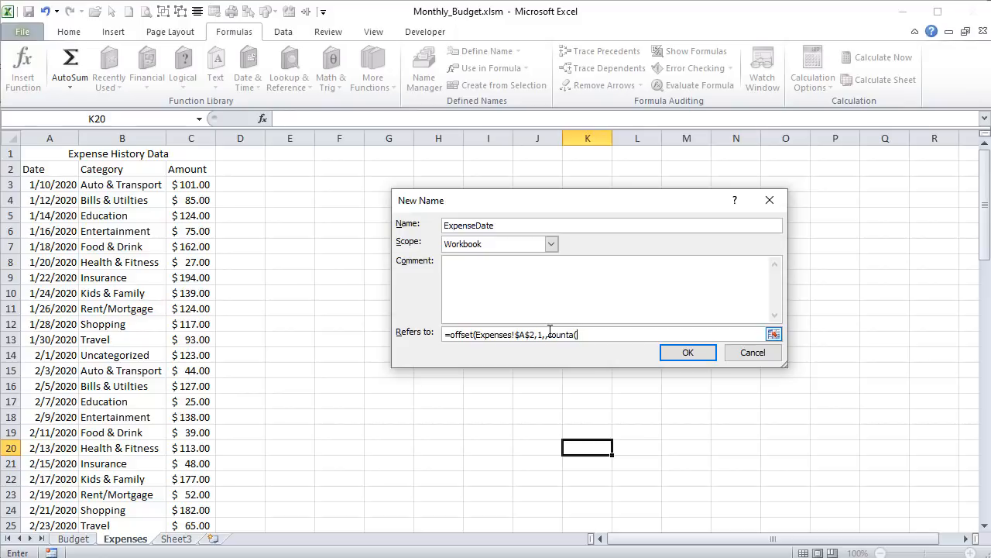
{"action": "left_click_drag", "start_coordinate": [57, 168], "coordinate": [49, 211]}
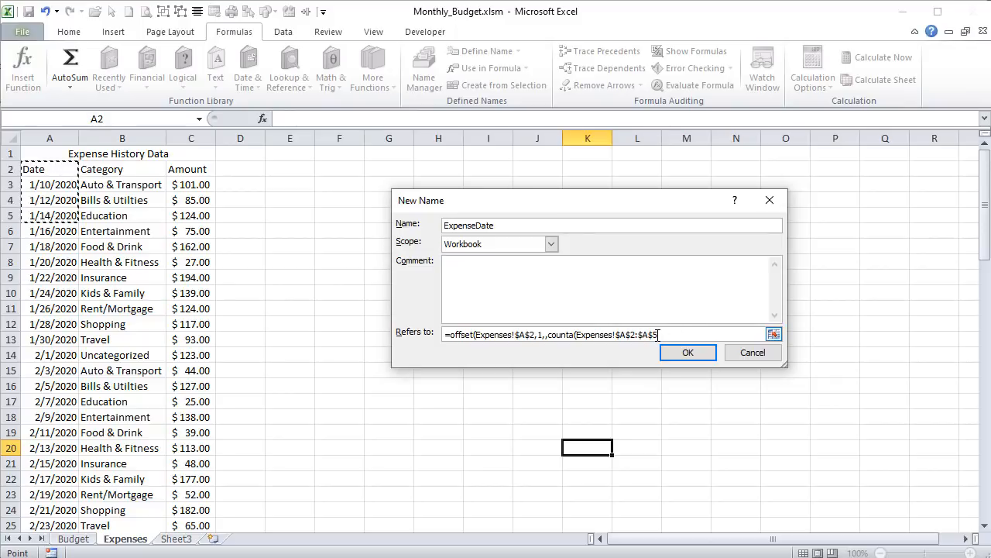
{"action": "left_click_drag", "start_coordinate": [657, 334], "coordinate": [651, 334]}
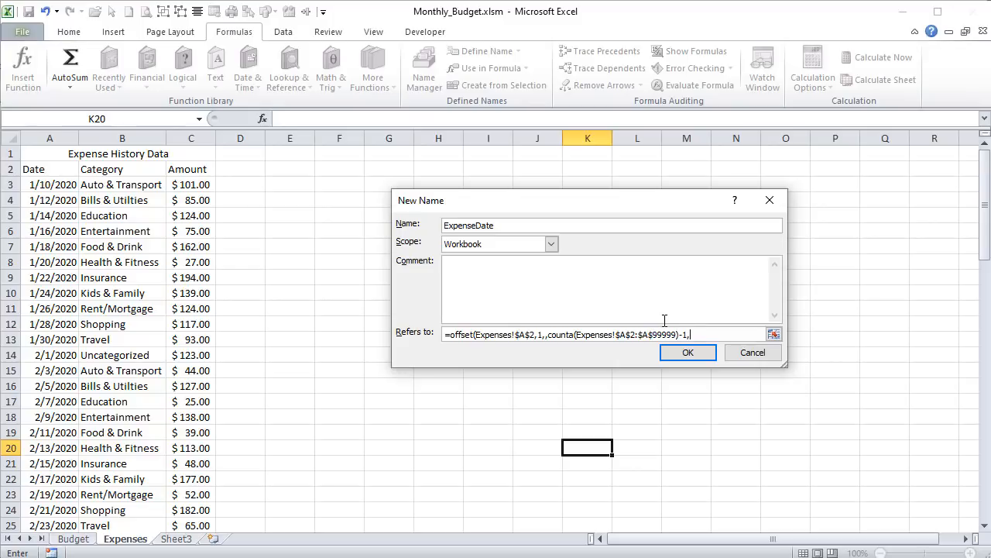
- Check which date cells the ExpenseDate formula covers down column A and save the name
{"action": "key", "text": "Tab"}
{"action": "key", "text": "shift+Tab"}
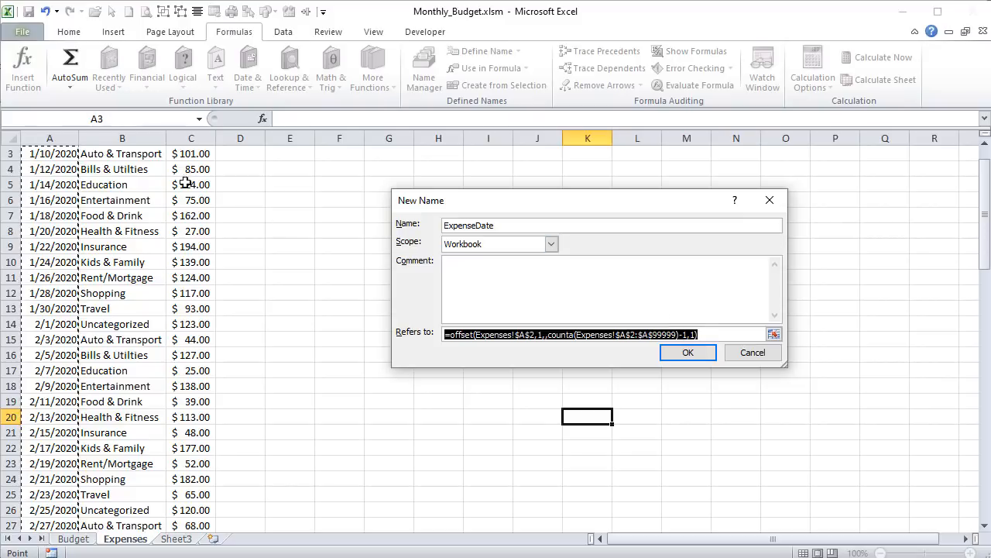
{"action": "scroll", "coordinate": [186, 184], "scroll_direction": "up", "scroll_amount": 1}
{"action": "scroll", "coordinate": [178, 247], "scroll_direction": "down", "scroll_amount": 9}
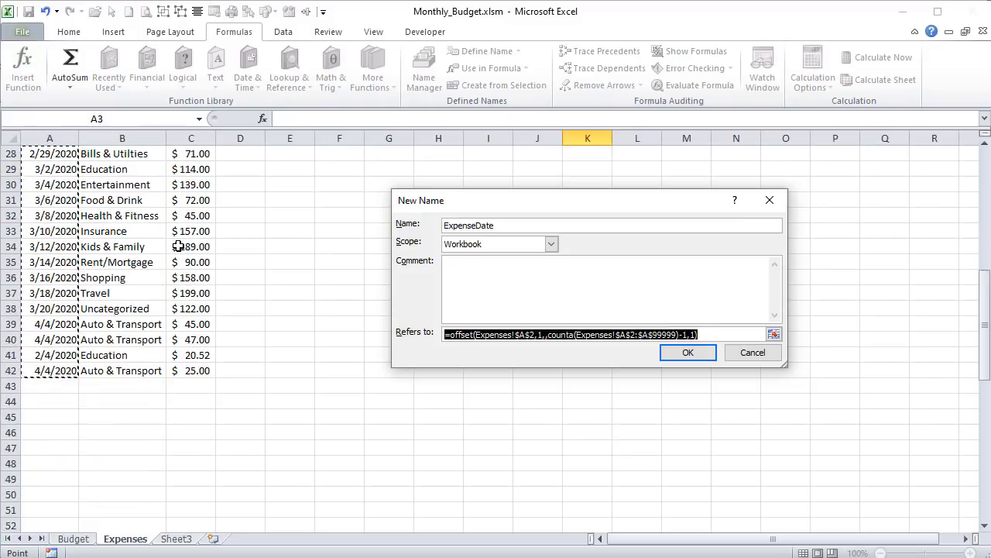
{"action": "scroll", "coordinate": [178, 246], "scroll_direction": "up", "scroll_amount": 7}
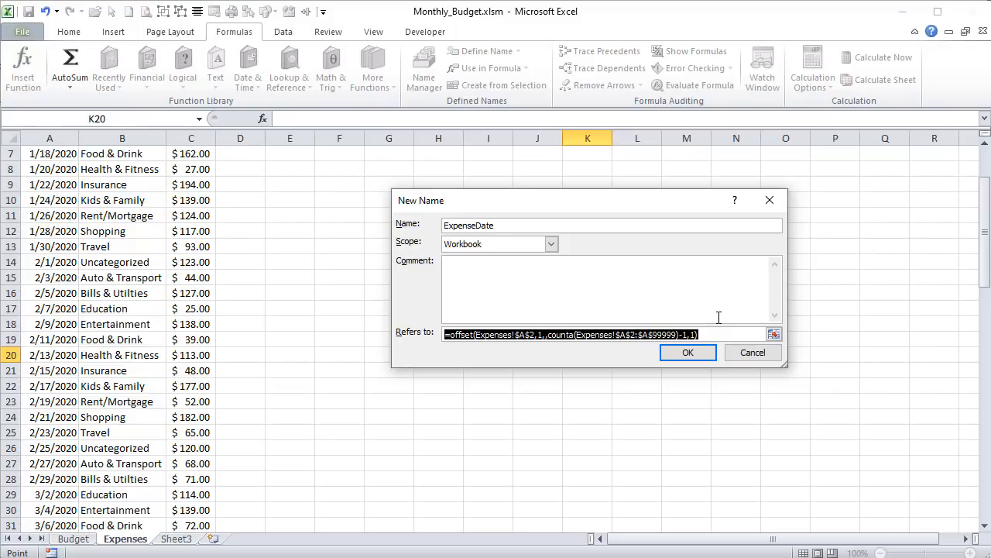
{"action": "left_click", "coordinate": [704, 354]}
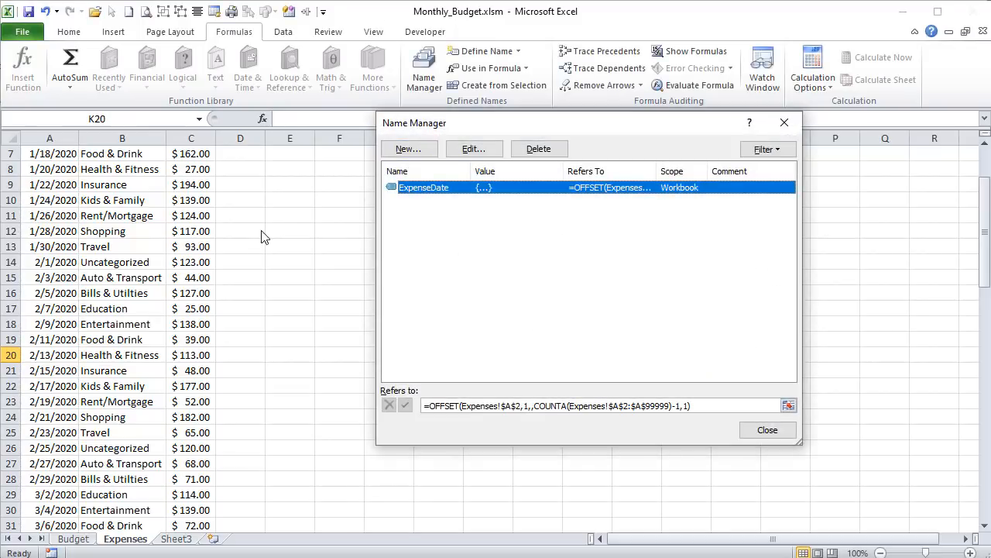
- Define the name ExpenseCateg as =OFFSET(Expenses!$B$2,1,,COUNTA(Expenses!$A$2:$A$99999)-1,1) and check the category range it covers
{"action": "left_click", "coordinate": [409, 151]}
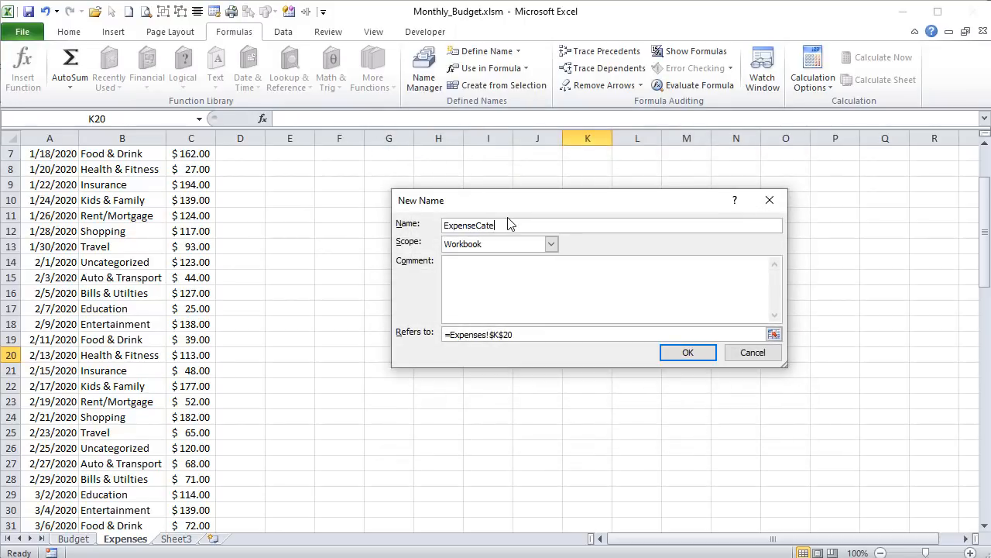
{"action": "key", "text": "Tab"}
{"action": "key", "text": "Tab"}
{"action": "key", "text": "Tab"}
{"action": "key", "text": "ctrl+v"}
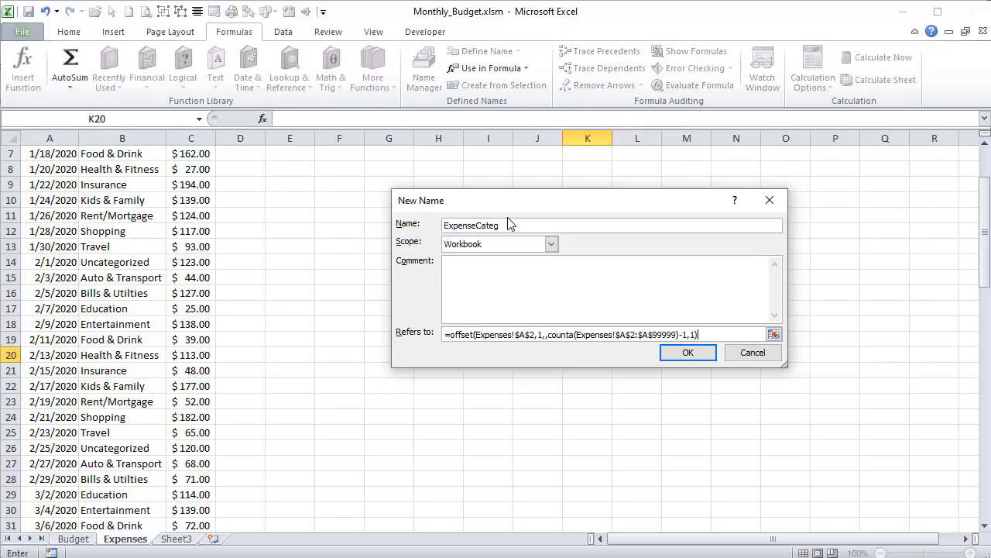
{"action": "left_click_drag", "start_coordinate": [526, 335], "coordinate": [520, 334]}
{"action": "type", "text": "B"}
{"action": "left_click", "coordinate": [689, 354]}
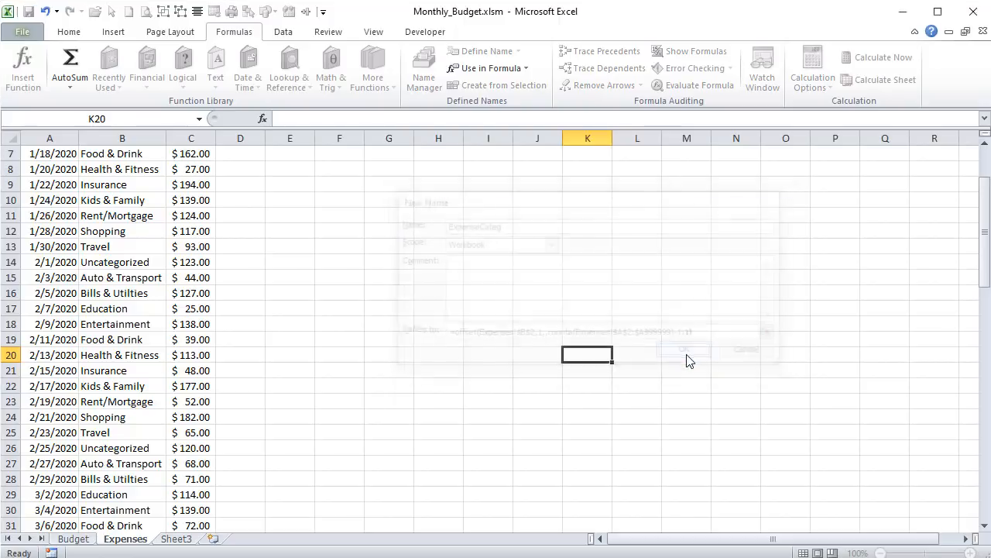
{"action": "scroll", "coordinate": [275, 285], "scroll_direction": "up", "scroll_amount": 1}
{"action": "scroll", "coordinate": [276, 287], "scroll_direction": "down", "scroll_amount": 5}
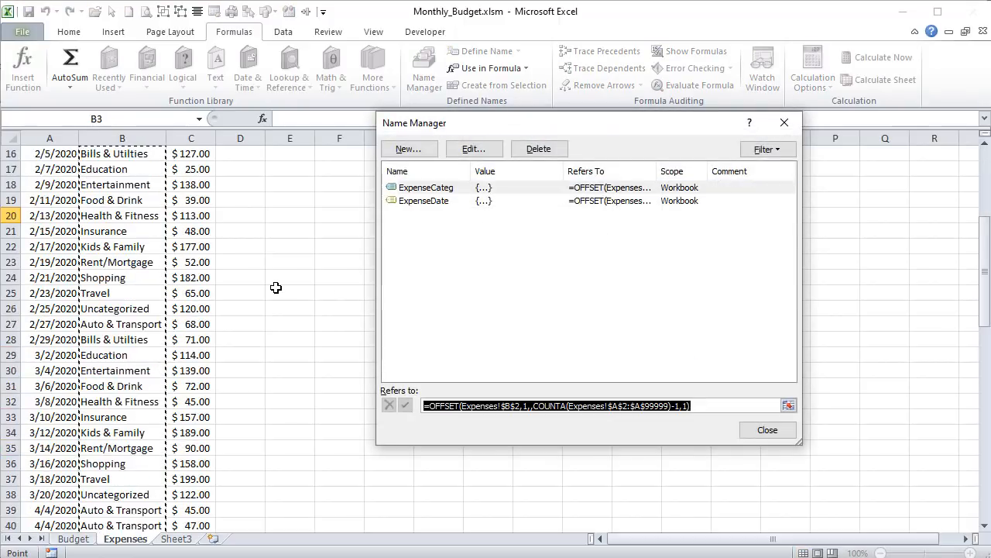
{"action": "scroll", "coordinate": [276, 287], "scroll_direction": "up", "scroll_amount": 4}
- Start a new workbook-scope defined name called ExpenseAmount
{"action": "left_click", "coordinate": [414, 155]}
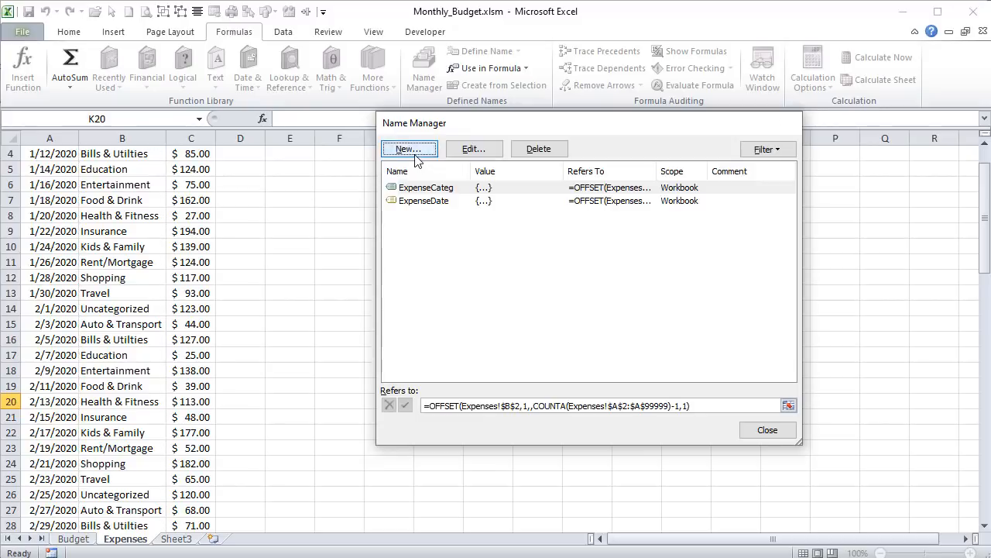
{"action": "type", "text": "Exp"}
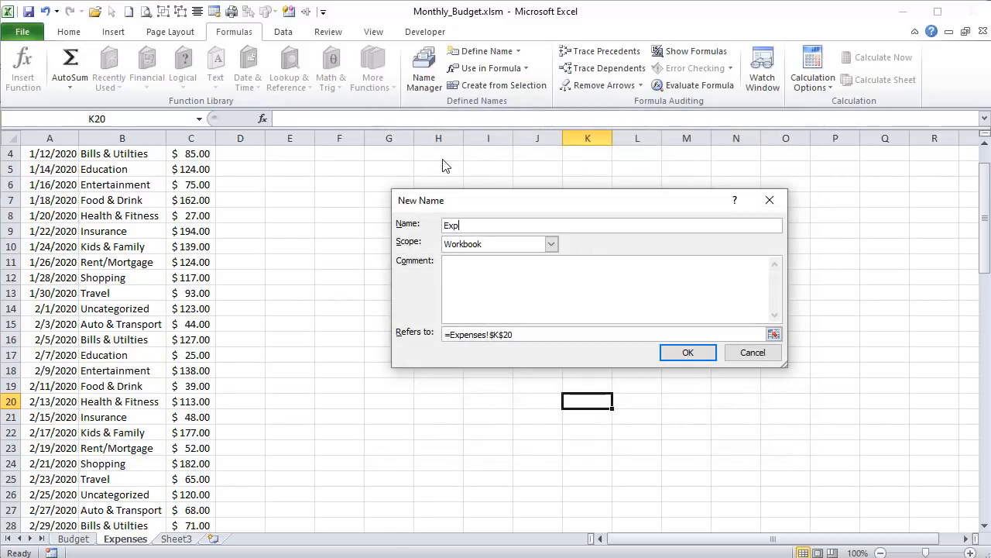
{"action": "type", "text": "enseAmount"}
{"action": "key", "text": "Tab"}
{"action": "key", "text": "Tab"}
{"action": "key", "text": "Tab"}
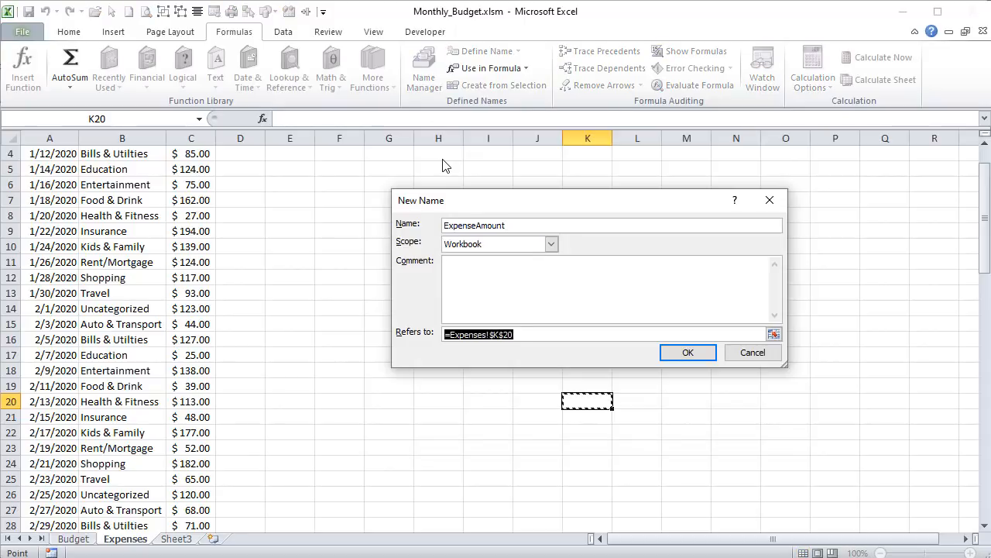
- Make ExpenseAmount refer to =OFFSET(Expenses!$C$2,1,,COUNTA(Expenses!$A$2:$A$99999)-1,1), check its range, save it and finish managing names
{"action": "key", "text": "ctrl+v"}
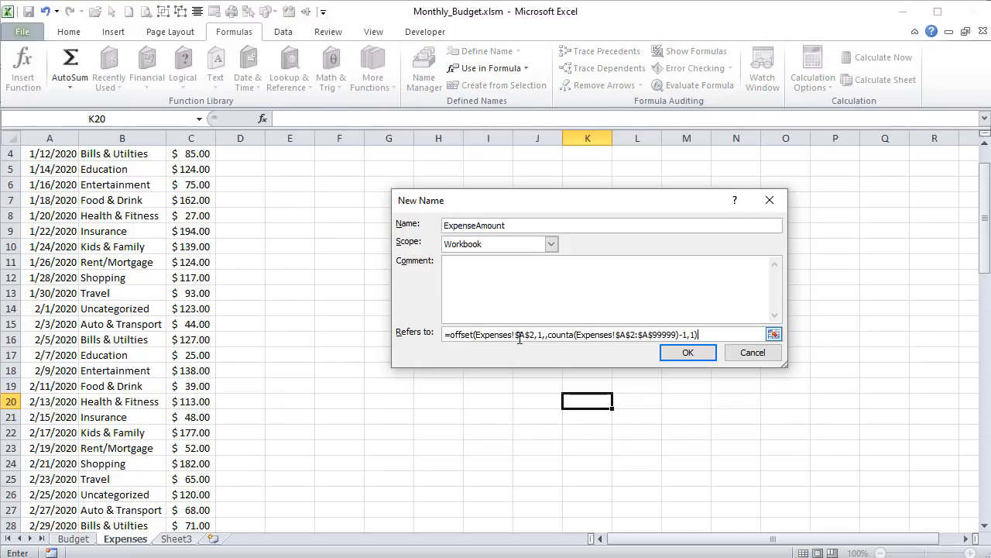
{"action": "left_click_drag", "start_coordinate": [524, 334], "coordinate": [520, 335]}
{"action": "type", "text": "C"}
{"action": "key", "text": "Tab"}
{"action": "key", "text": "shift+Tab"}
{"action": "scroll", "coordinate": [317, 232], "scroll_direction": "down", "scroll_amount": 2}
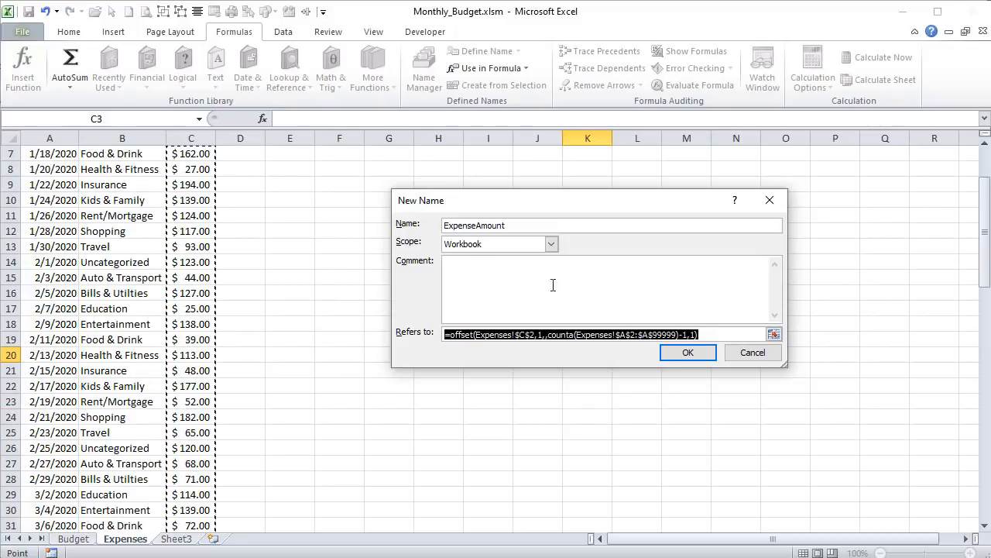
{"action": "left_click", "coordinate": [686, 351]}
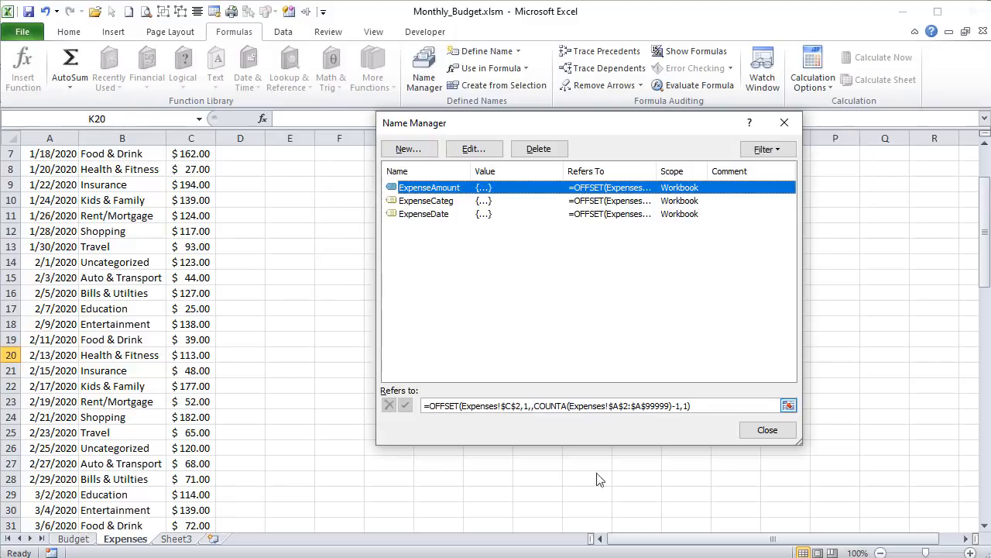
{"action": "left_click", "coordinate": [767, 430]}
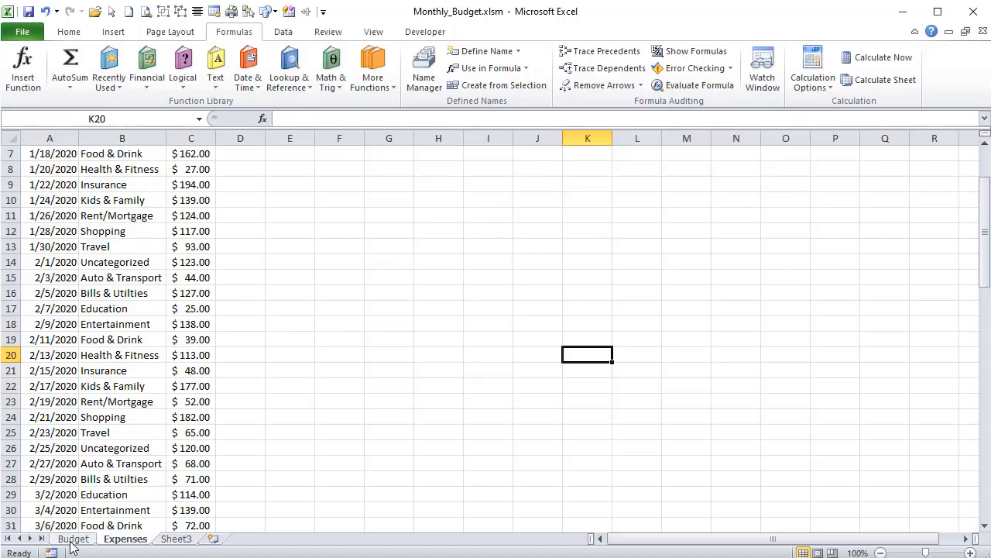
- Name the month list January to December in P10:P21 on the Budget sheet Months
{"action": "left_click", "coordinate": [73, 544]}
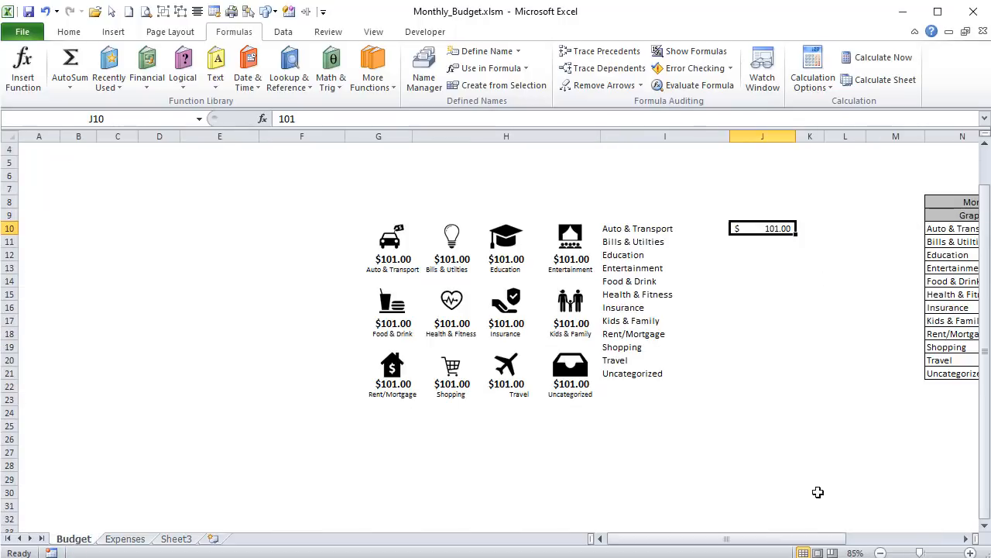
{"action": "left_click_drag", "start_coordinate": [708, 538], "coordinate": [764, 539]}
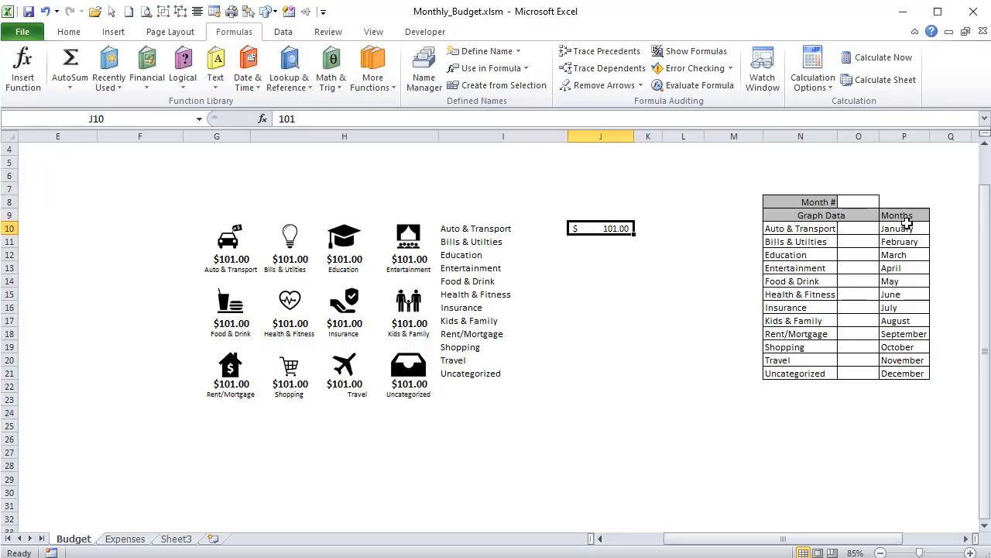
{"action": "left_click_drag", "start_coordinate": [899, 228], "coordinate": [898, 374]}
{"action": "left_click", "coordinate": [124, 119]}
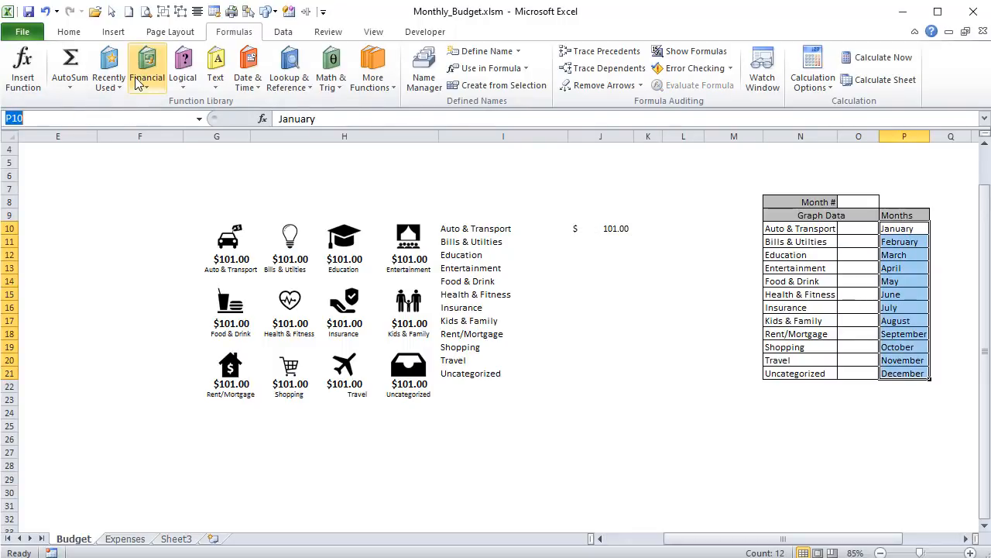
{"action": "type", "text": "Months"}
{"action": "key", "text": "Return"}
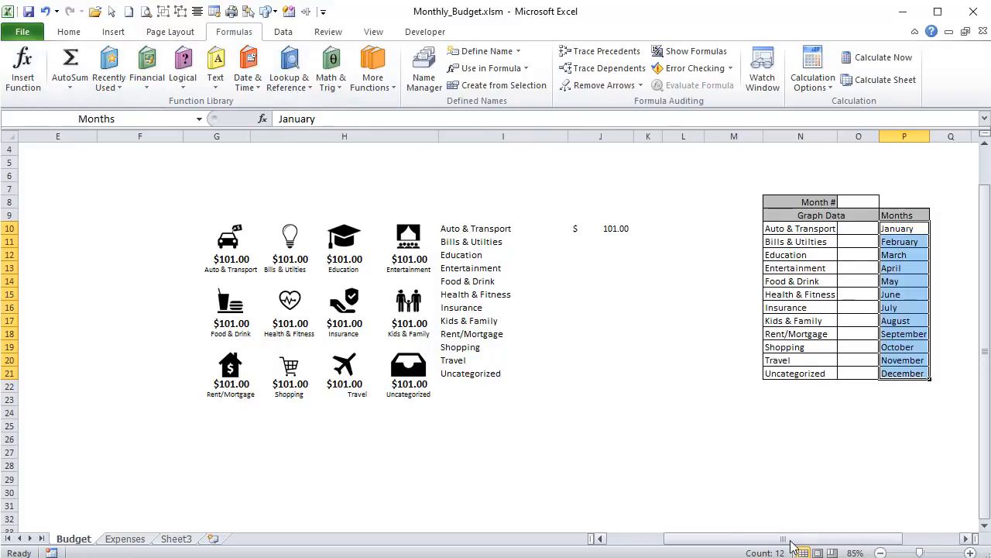
- Name the year cell B2 in the green header SelYear
{"action": "left_click_drag", "start_coordinate": [791, 546], "coordinate": [650, 540]}
{"action": "scroll", "coordinate": [70, 183], "scroll_direction": "up", "scroll_amount": 1}
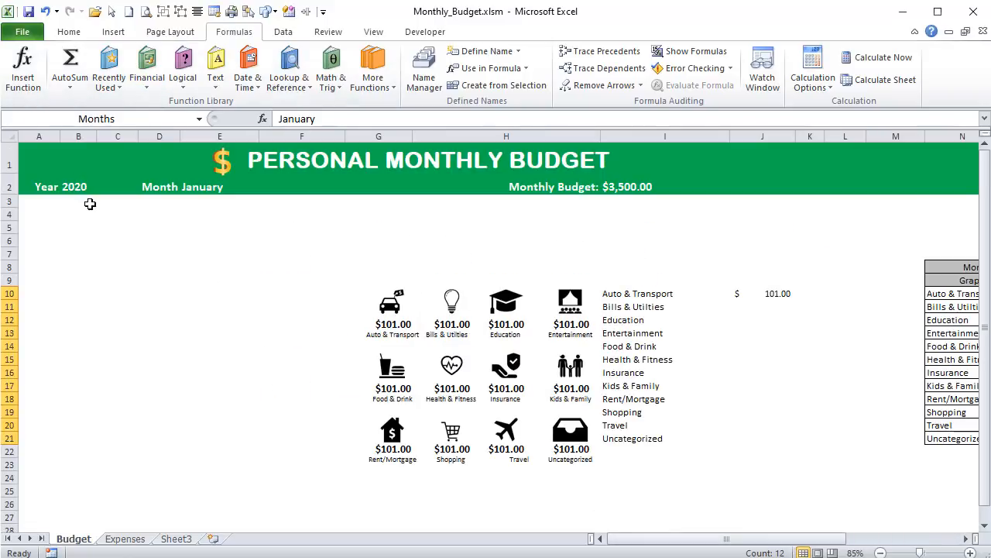
{"action": "left_click", "coordinate": [78, 187]}
{"action": "left_click", "coordinate": [118, 117]}
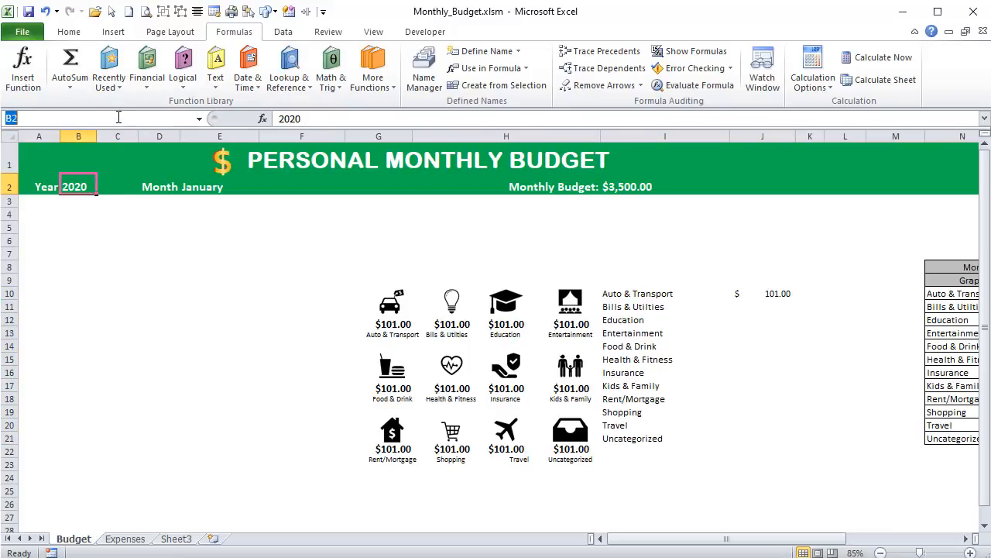
{"action": "type", "text": "SelYear"}
{"action": "key", "text": "Return"}
- Enter =MATCH(E2,Months,0) in the Month # cell O8 above the graph data table
{"action": "left_click", "coordinate": [210, 188]}
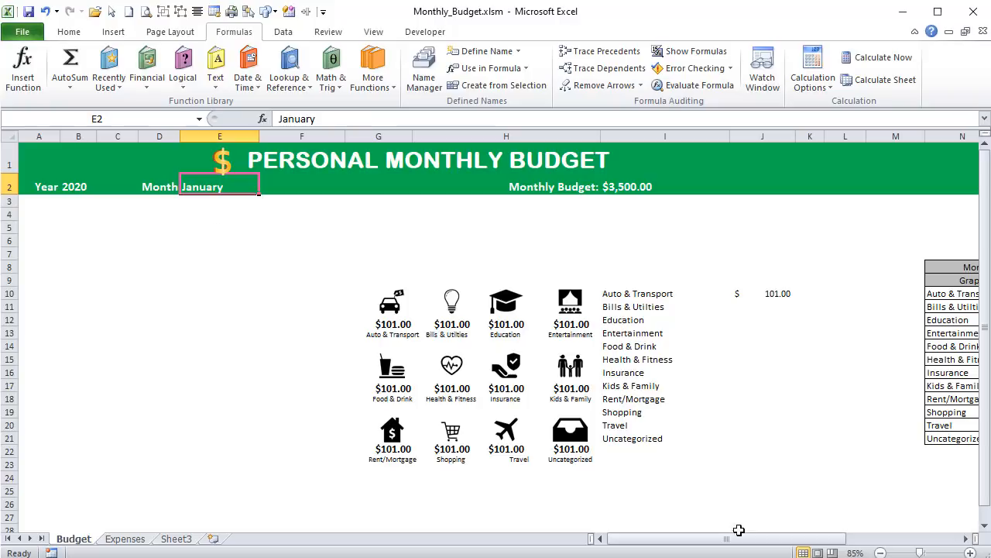
{"action": "left_click_drag", "start_coordinate": [736, 537], "coordinate": [763, 537]}
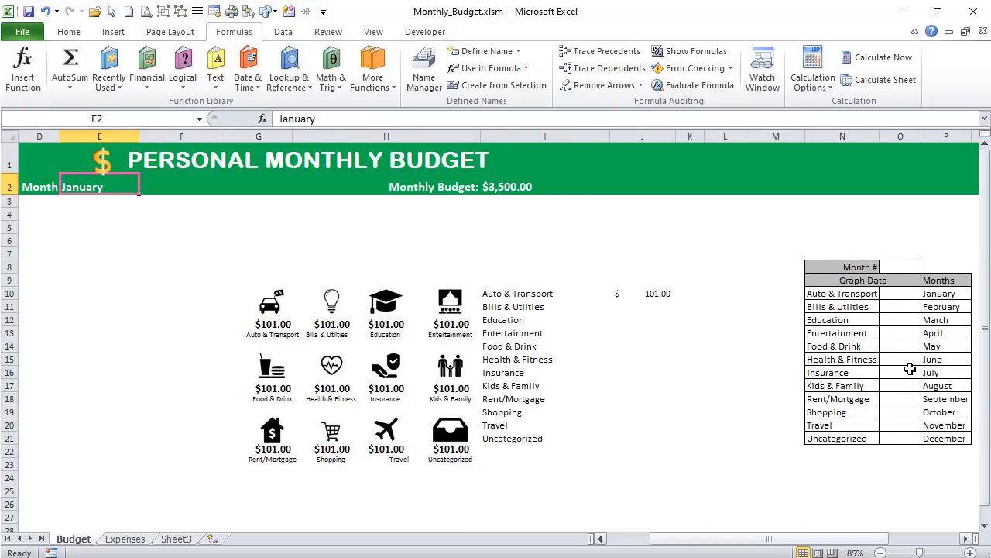
{"action": "left_click", "coordinate": [889, 267]}
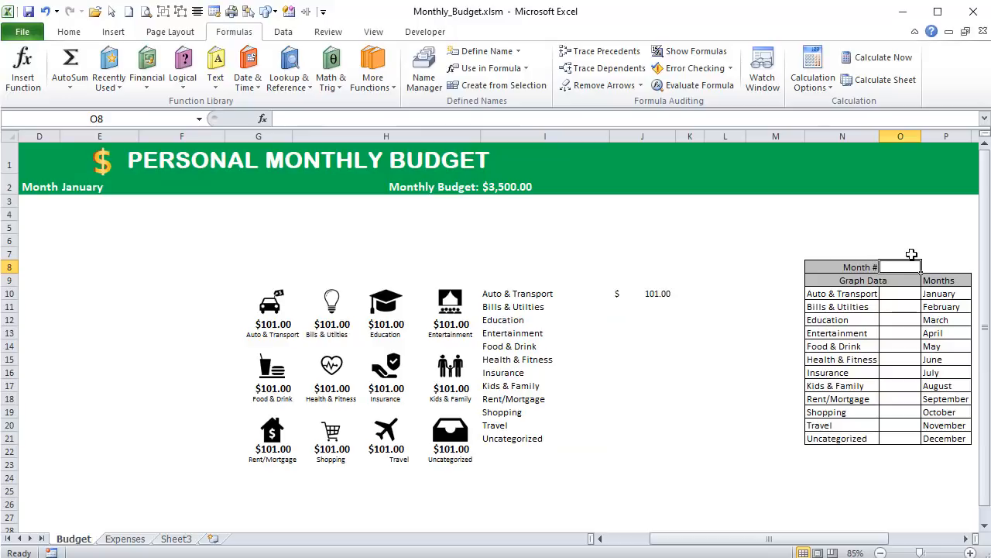
{"action": "type", "text": "=match"}
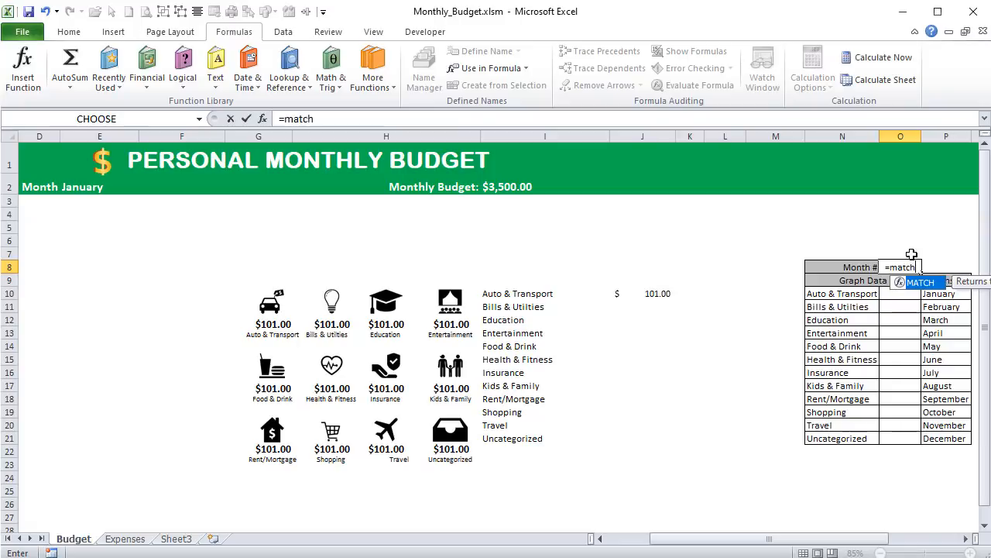
{"action": "type", "text": "("}
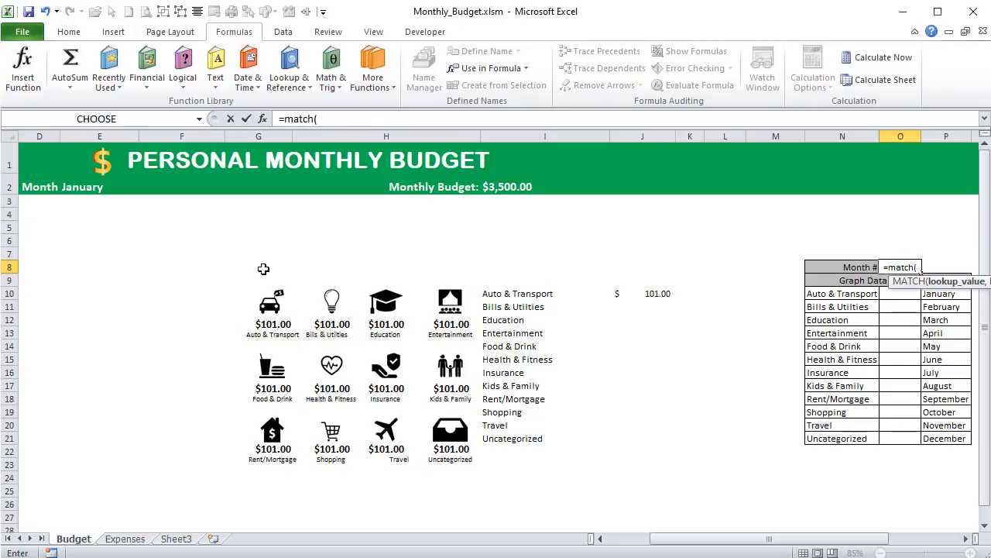
{"action": "left_click", "coordinate": [76, 187]}
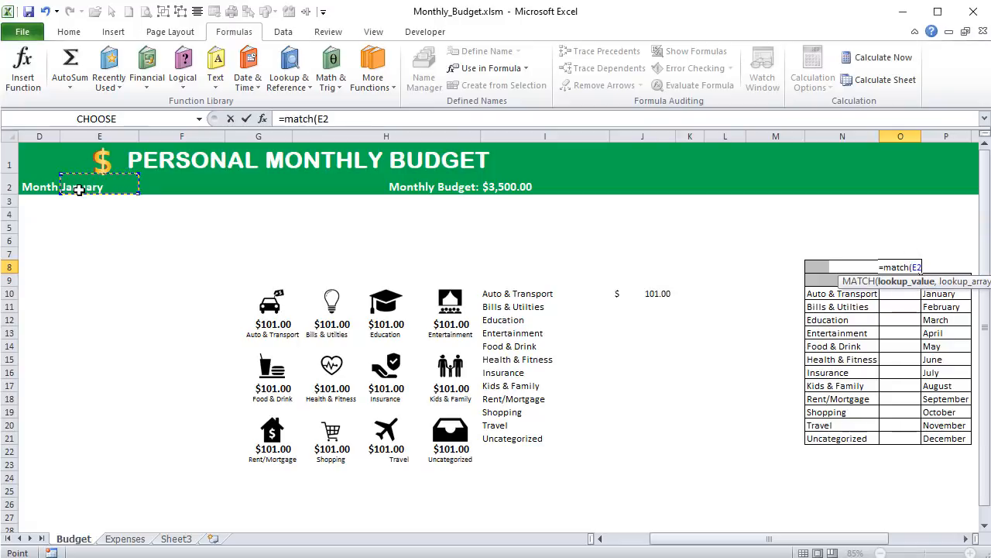
{"action": "type", "text": ",mon"}
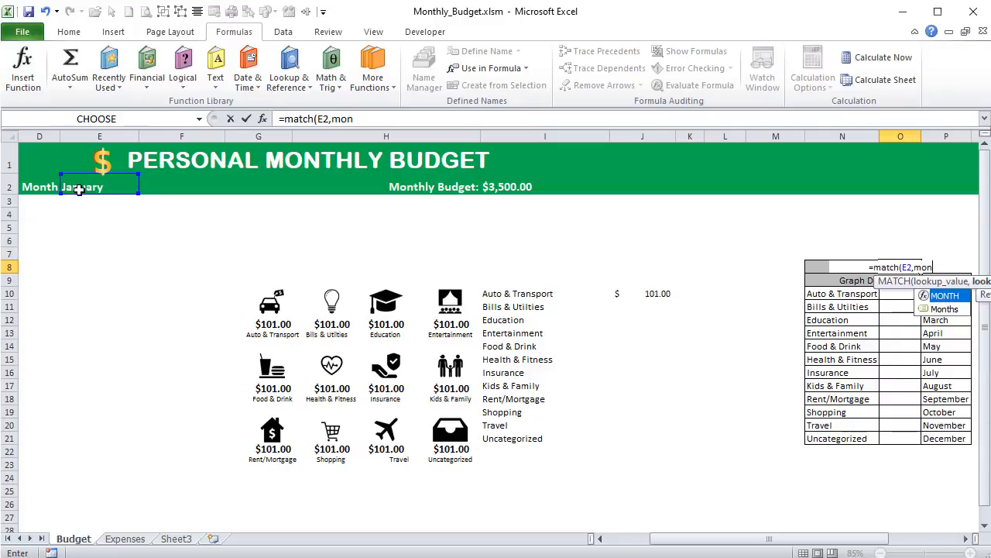
{"action": "key", "text": "Down"}
{"action": "key", "text": "Tab"}
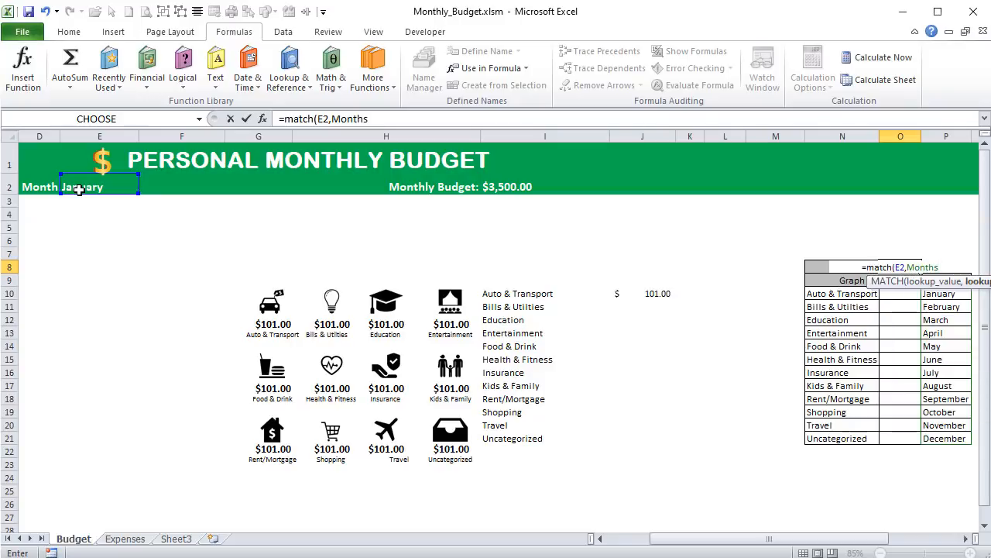
{"action": "type", "text": ",0)"}
{"action": "key", "text": "Return"}
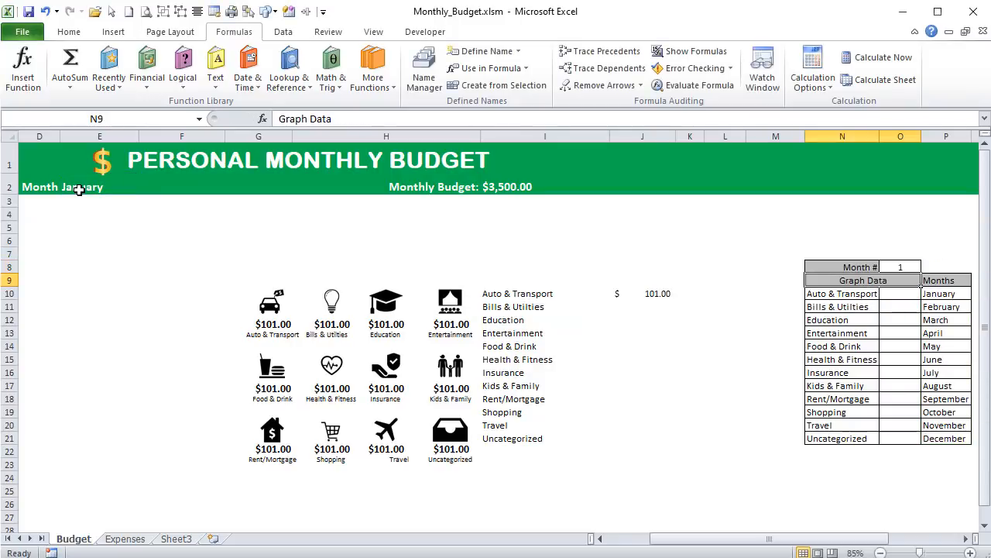
- Name the Month # cell O8 SelMonth
{"action": "left_click", "coordinate": [893, 267]}
{"action": "left_click", "coordinate": [148, 119]}
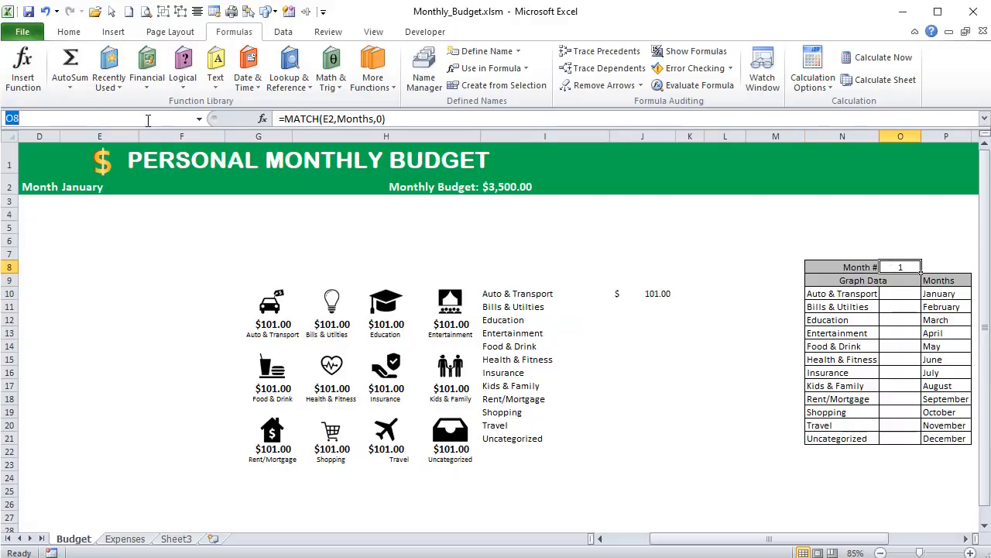
{"action": "type", "text": "SelMonth"}
{"action": "key", "text": "Return"}
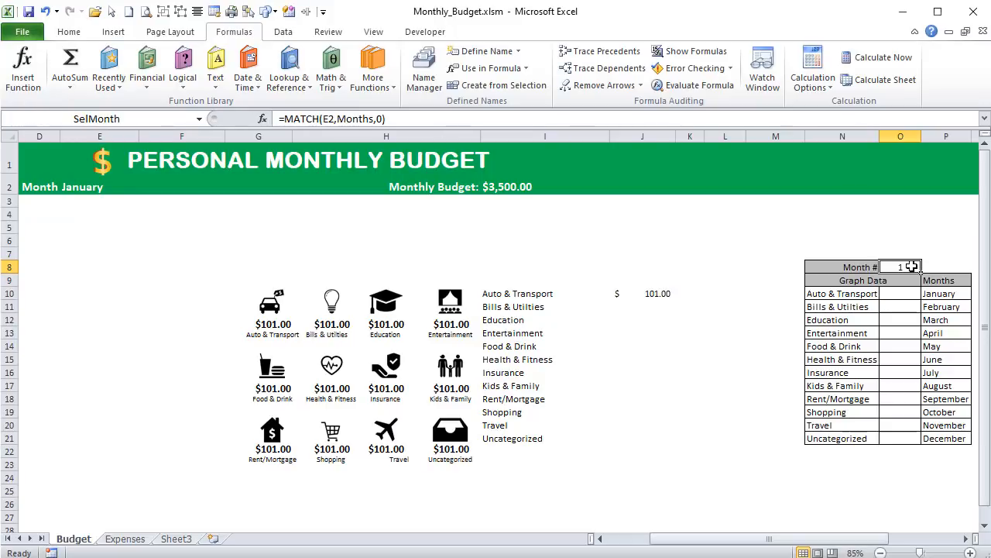
- Wrap the SelMonth formula in IFERROR with an empty-text fallback, giving =IFERROR(MATCH(E2,Months,0),"")
{"action": "left_click", "coordinate": [288, 118]}
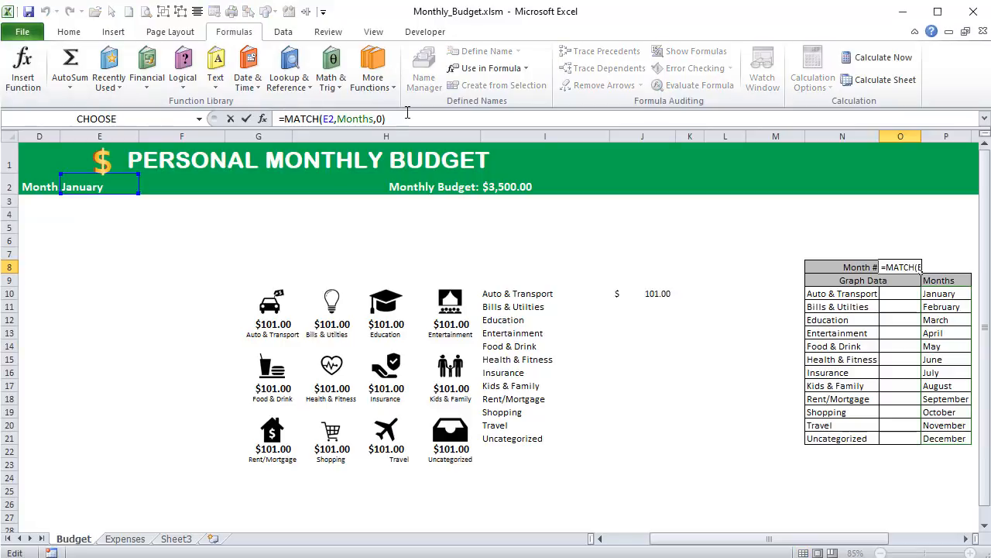
{"action": "type", "text": "ife"}
{"action": "key", "text": "Tab"}
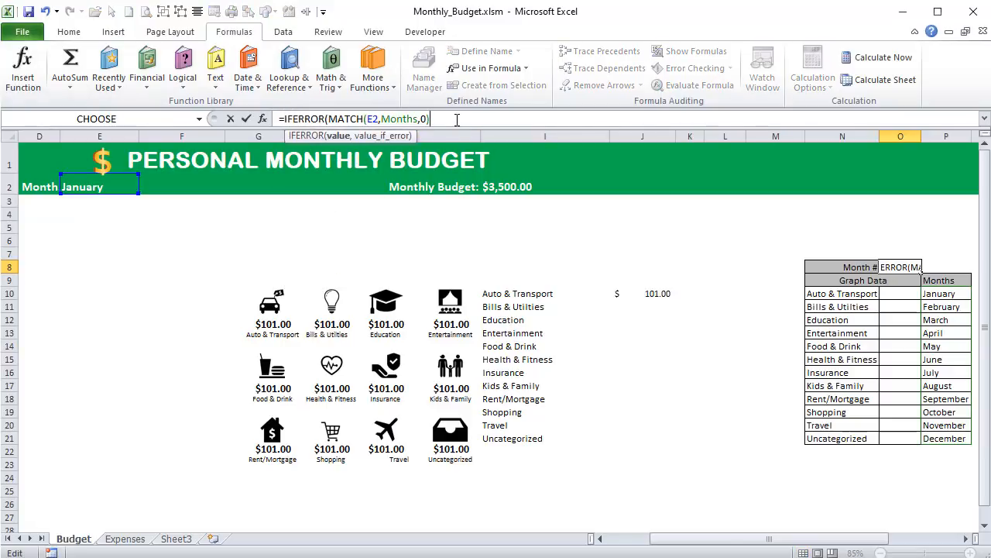
{"action": "type", "text": ",\"\")"}
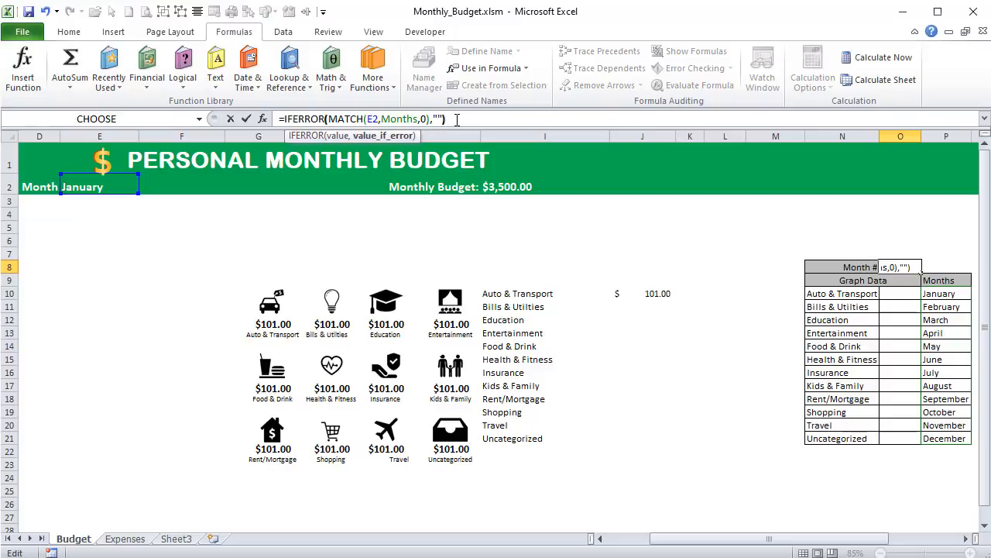
{"action": "key", "text": "Return"}
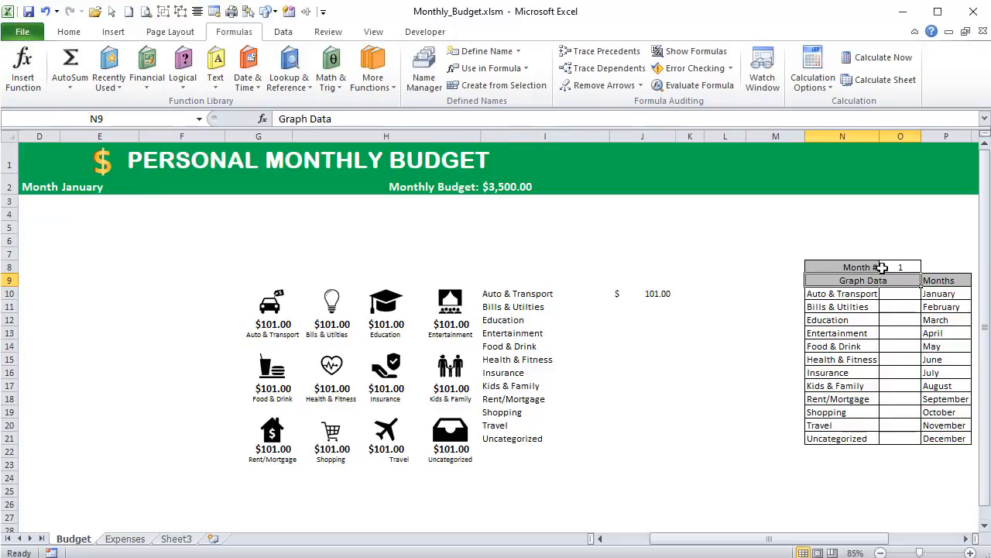
{"action": "left_click", "coordinate": [905, 268]}
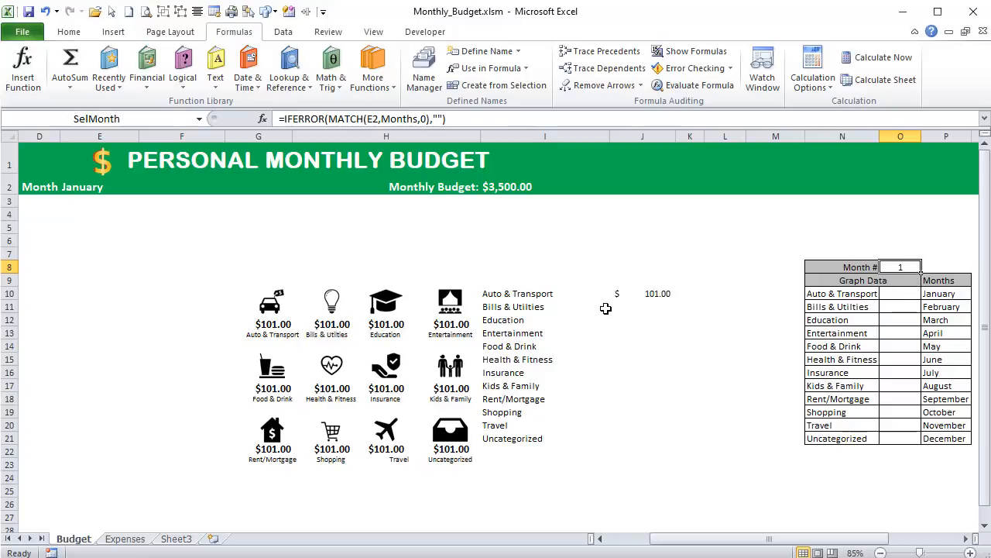
- Examine the category amount cells in column J, the graph data table N10:O21 and the selected month in E2
{"action": "left_click", "coordinate": [639, 298]}
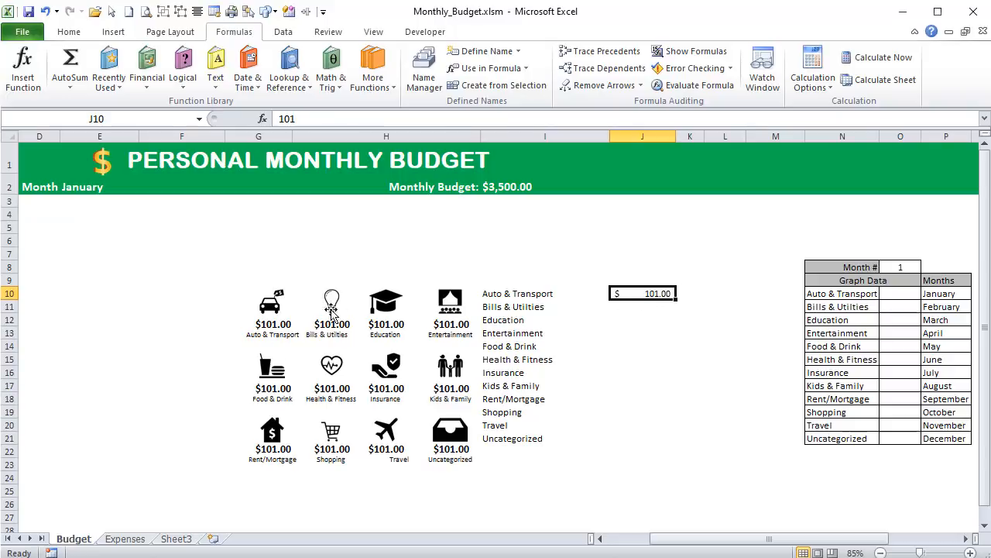
{"action": "left_click", "coordinate": [906, 295]}
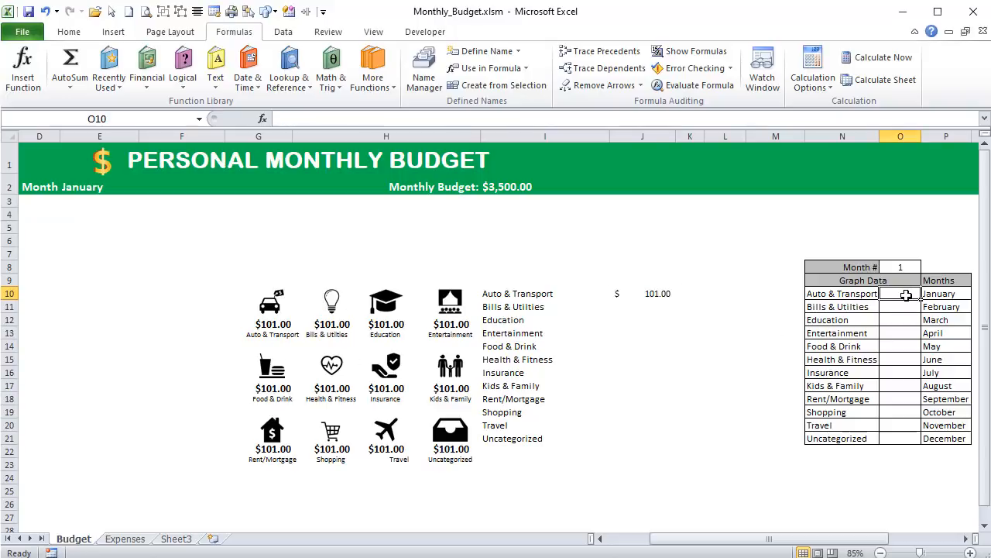
{"action": "left_click_drag", "start_coordinate": [874, 296], "coordinate": [897, 439]}
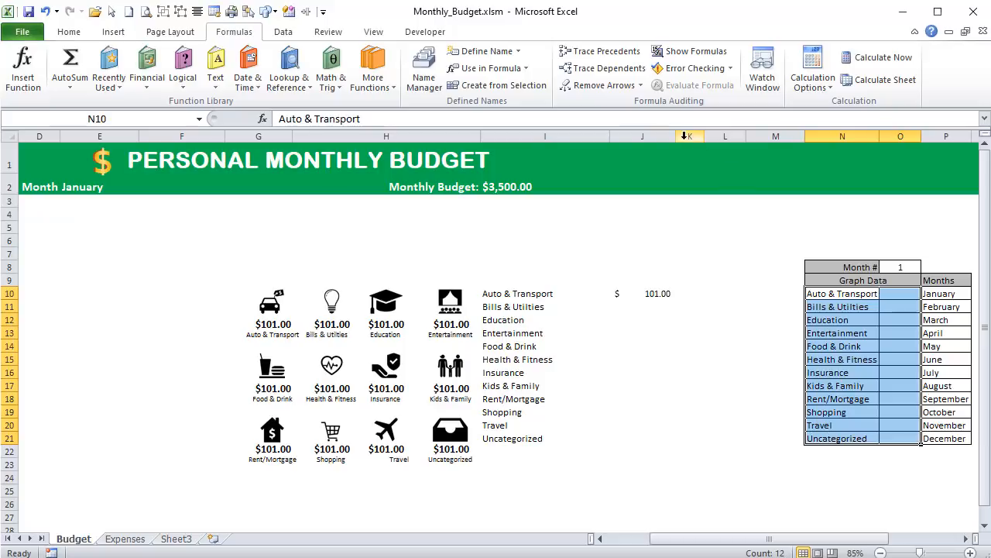
{"action": "left_click", "coordinate": [902, 438]}
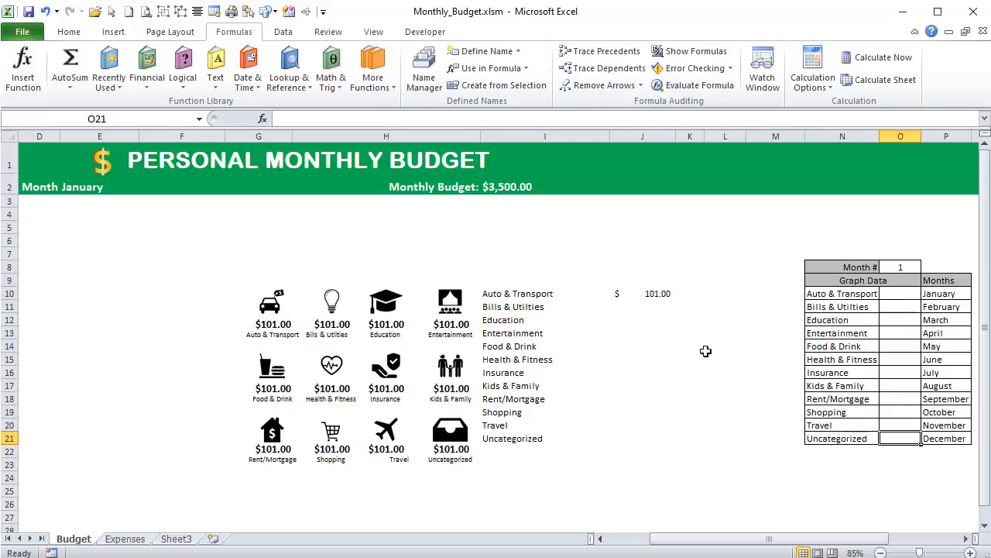
{"action": "left_click", "coordinate": [593, 439]}
{"action": "left_click", "coordinate": [616, 443]}
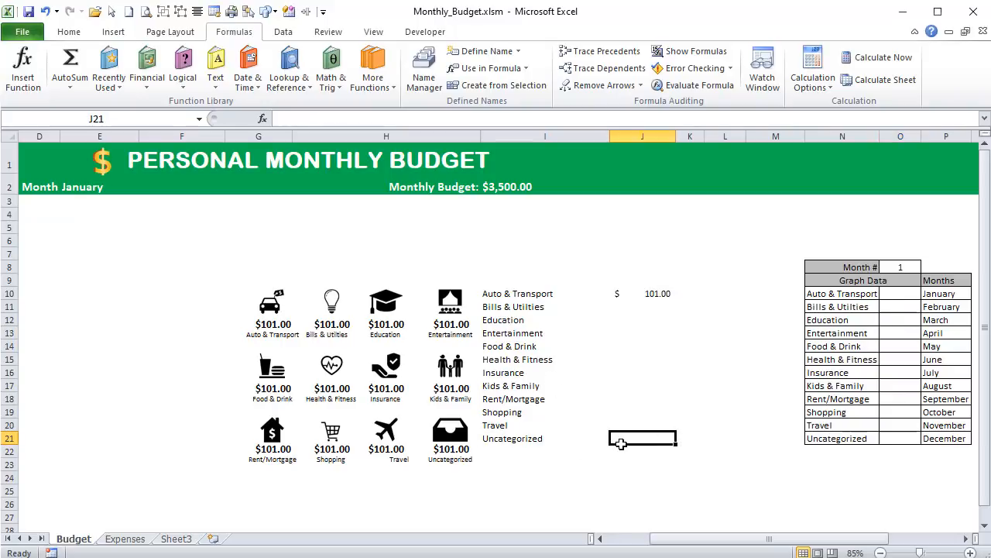
{"action": "left_click", "coordinate": [641, 290]}
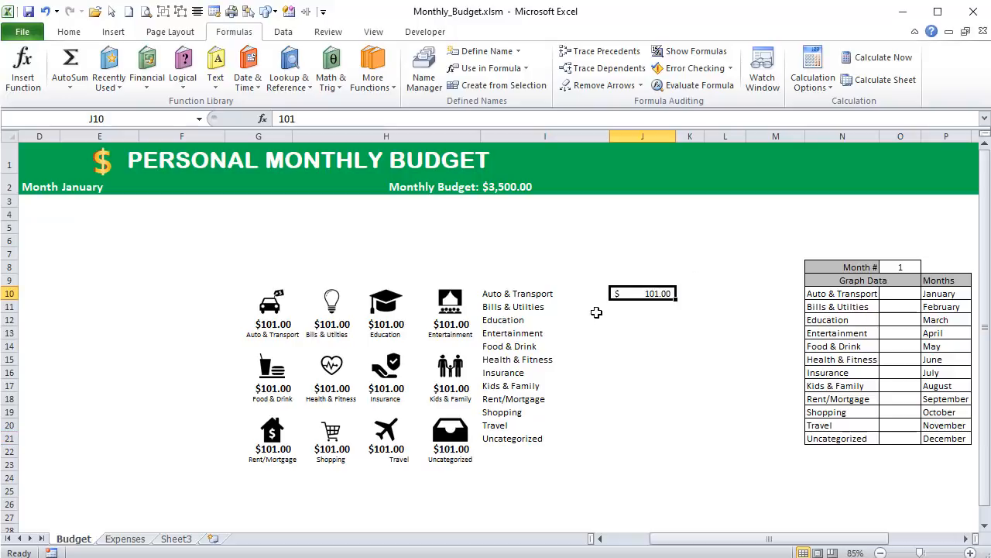
{"action": "left_click", "coordinate": [549, 295]}
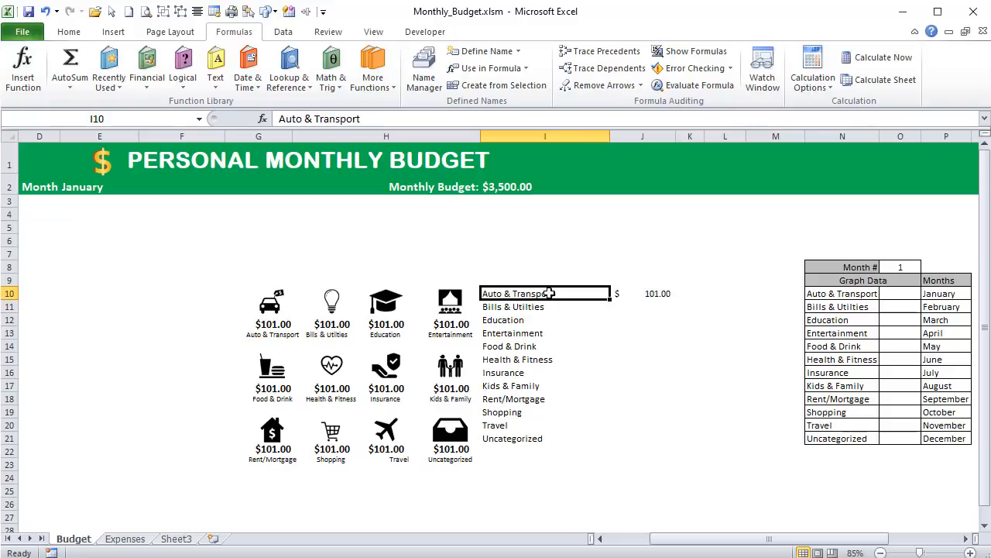
{"action": "left_click", "coordinate": [658, 293]}
{"action": "left_click", "coordinate": [93, 190]}
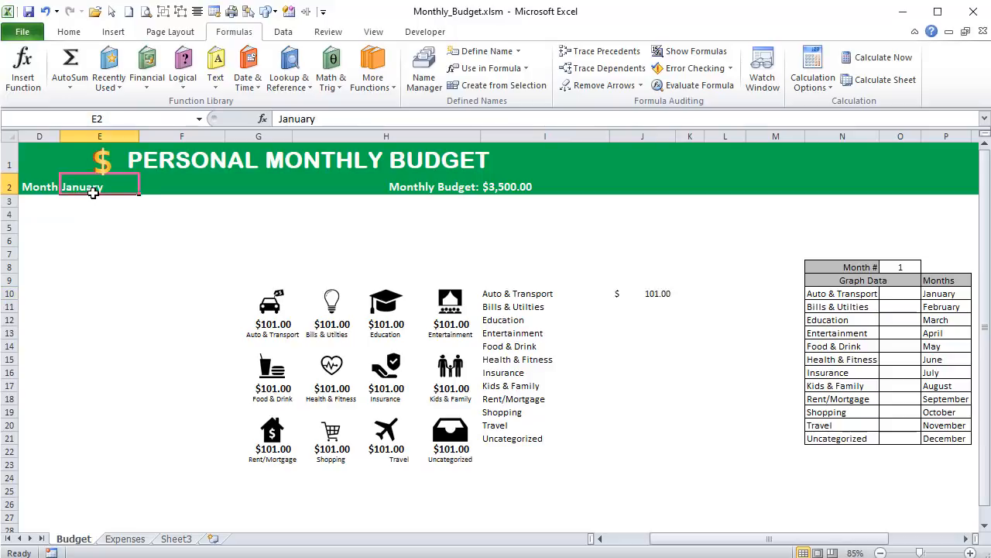
- Narrow the empty column M beside the graph data table
{"action": "left_click_drag", "start_coordinate": [759, 542], "coordinate": [742, 541]}
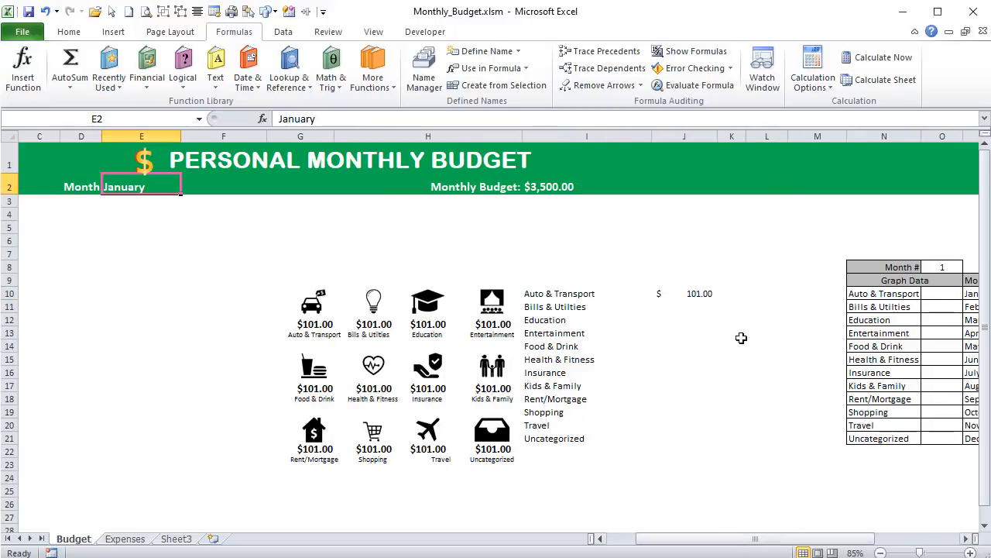
{"action": "left_click_drag", "start_coordinate": [822, 137], "coordinate": [821, 137]}
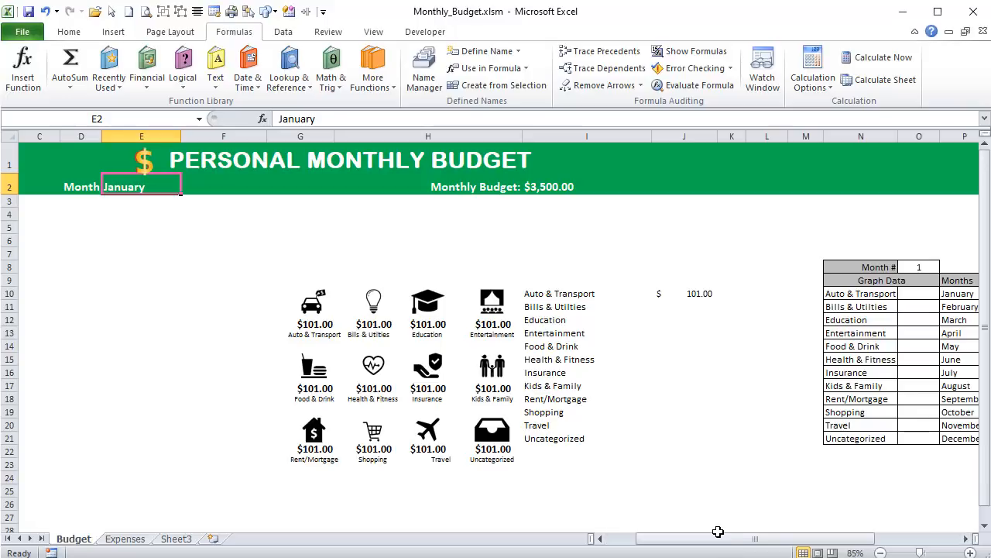
{"action": "left_click_drag", "start_coordinate": [719, 540], "coordinate": [707, 542]}
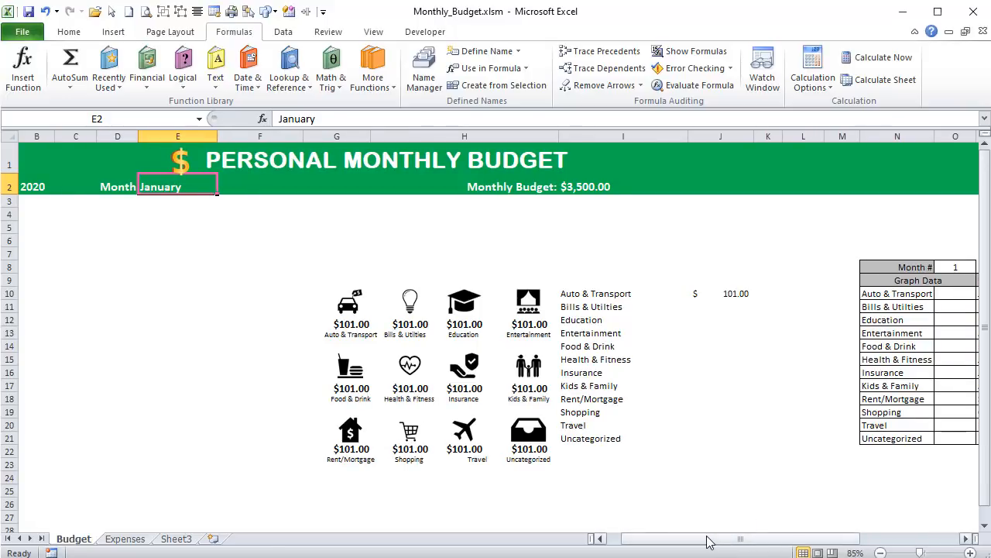
- Replace the Auto & Transport amount in J10 with the start of a SUMIFS formula using ExpenseAmount as the sum range
{"action": "left_click", "coordinate": [728, 294]}
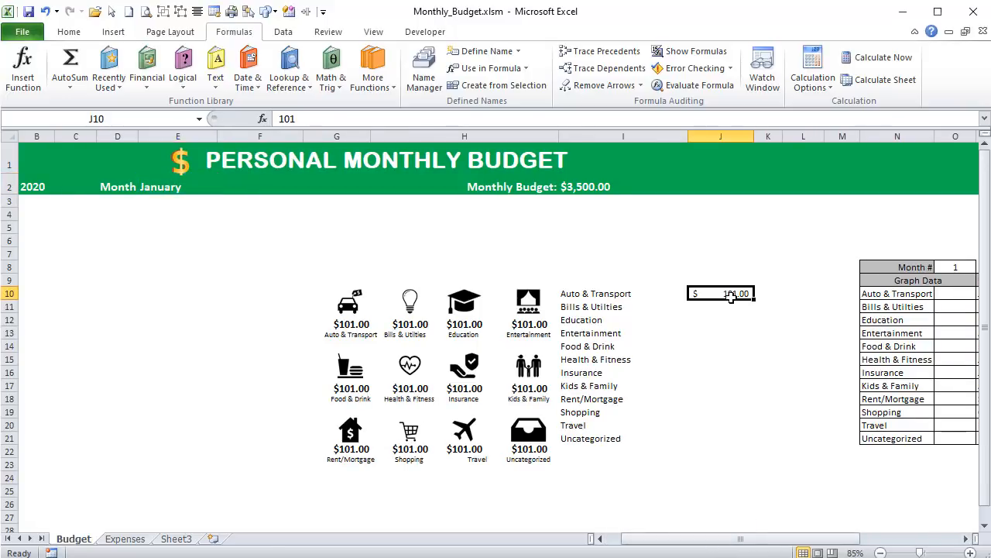
{"action": "double_click", "coordinate": [328, 123]}
{"action": "type", "text": "="}
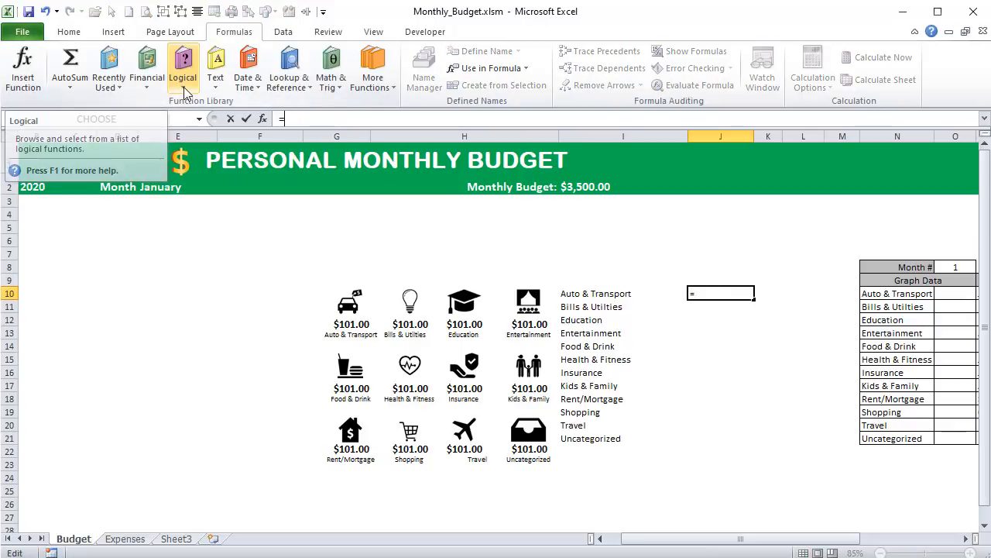
{"action": "type", "text": "sumi"}
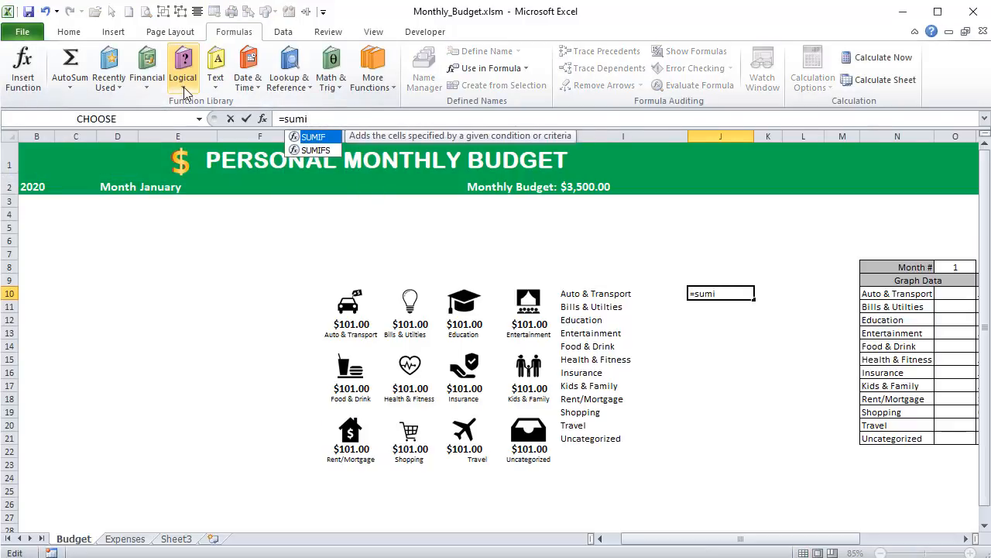
{"action": "type", "text": "f"}
{"action": "key", "text": "Down"}
{"action": "key", "text": "Tab"}
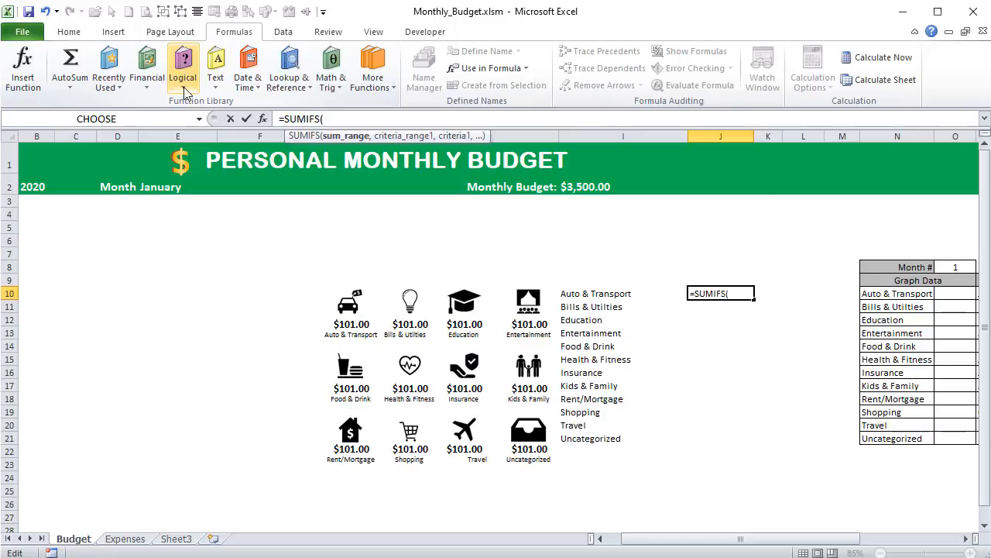
{"action": "type", "text": "ex"}
{"action": "key", "text": "Down"}
{"action": "key", "text": "Down"}
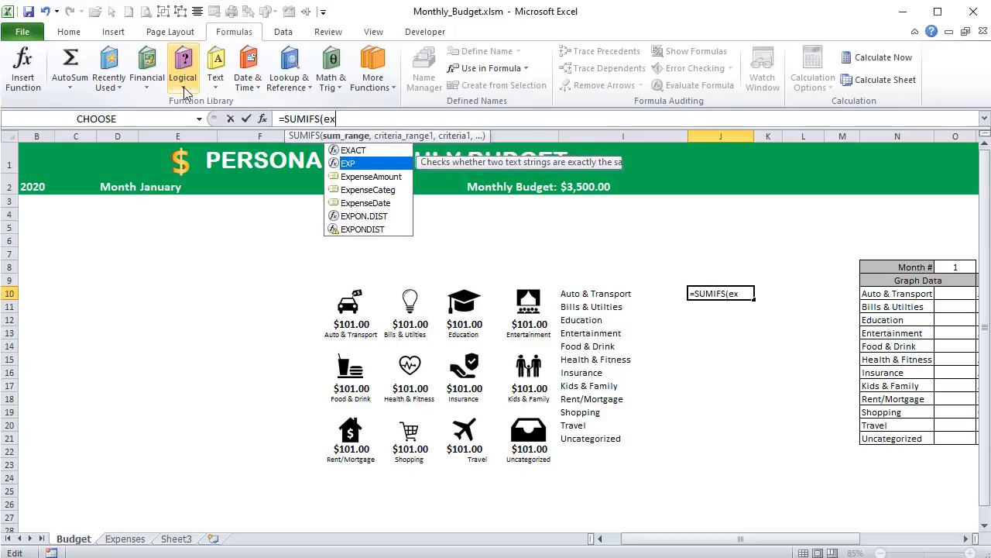
{"action": "key", "text": "Tab"}
{"action": "type", "text": ","}
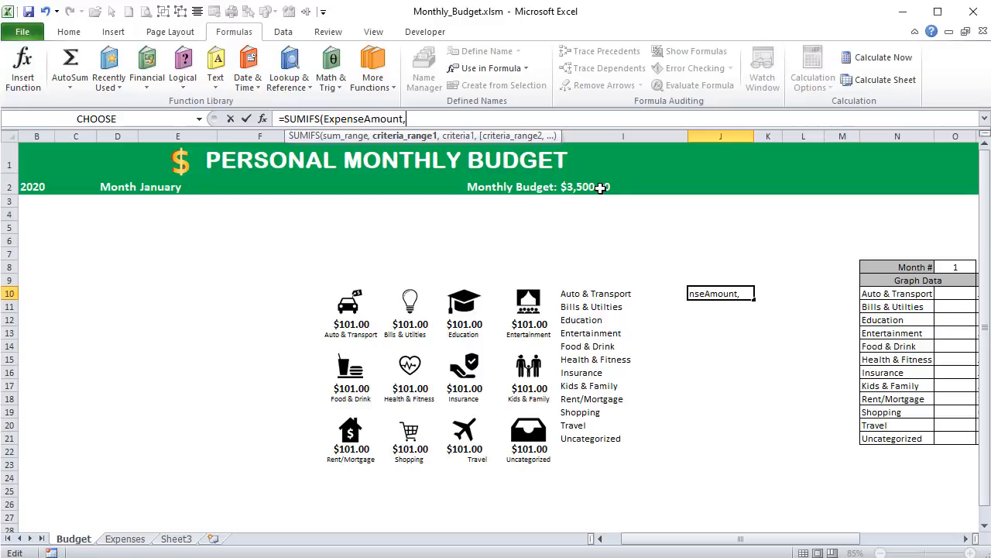
- Add the ExpenseDate named range as the first criteria range of the SUMIFS formula in J10
{"action": "type", "text": "exp"}
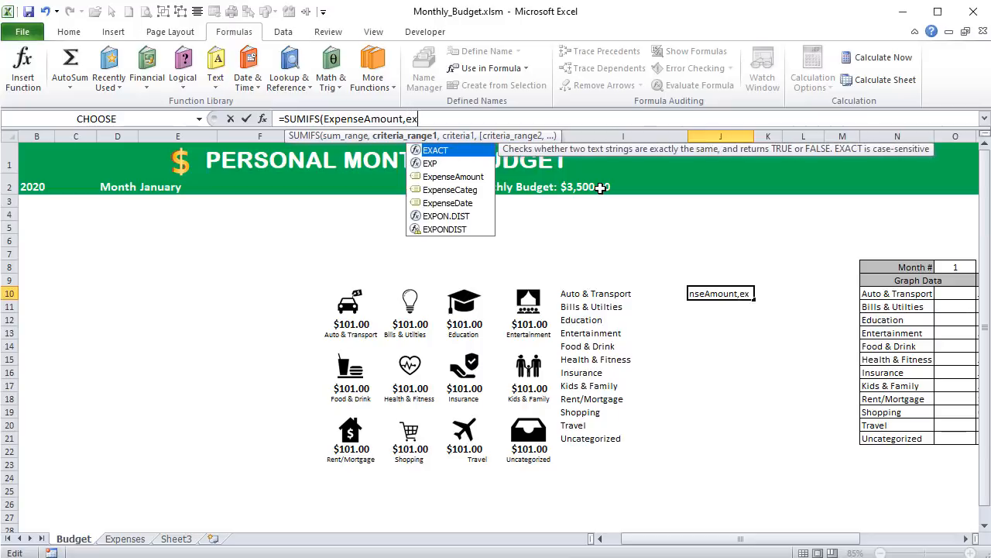
{"action": "key", "text": "Down"}
{"action": "key", "text": "Down"}
{"action": "key", "text": "Down"}
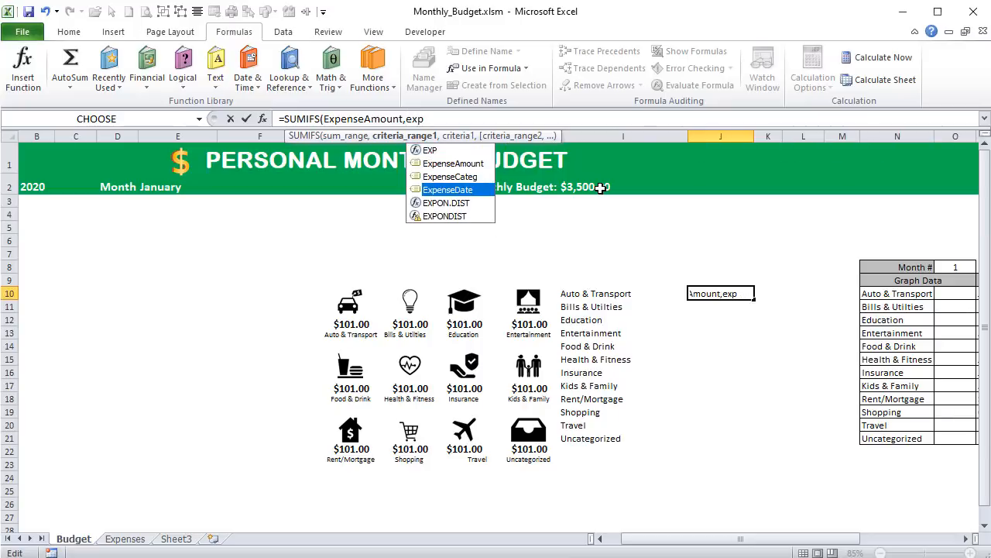
{"action": "key", "text": "Tab"}
{"action": "type", "text": ","}
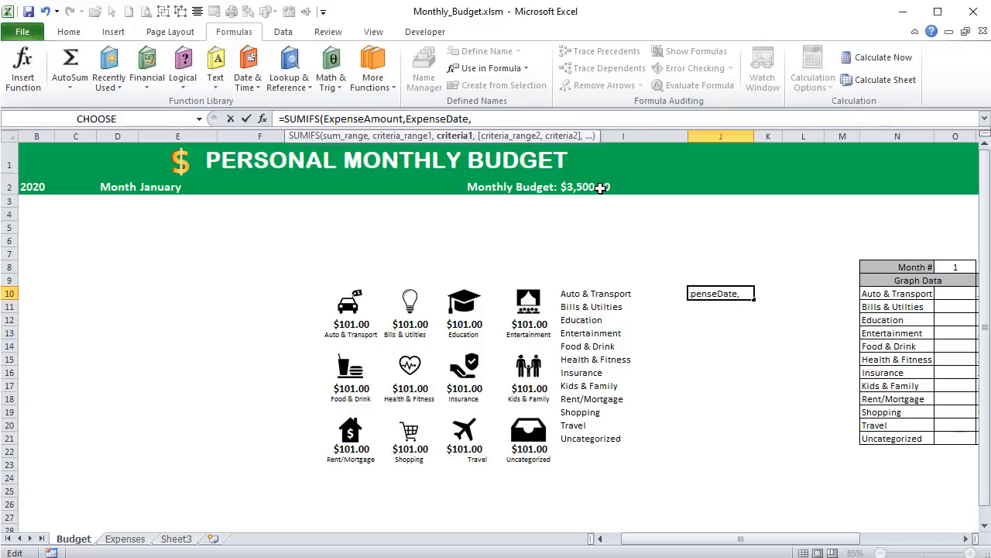
- Begin the first date criterion of the J10 formula as ">="&Date(
{"action": "type", "text": "\">=\""}
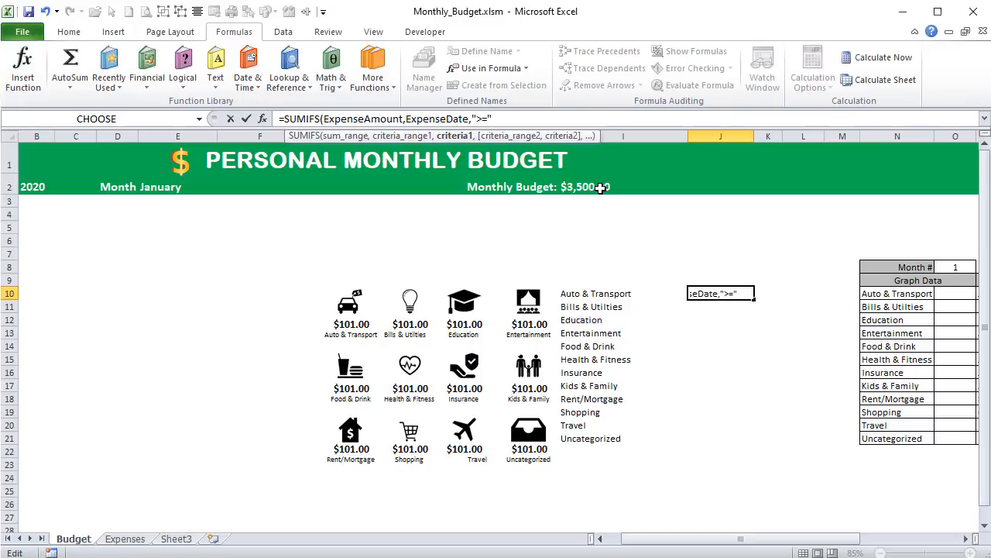
{"action": "type", "text": "&Date("}
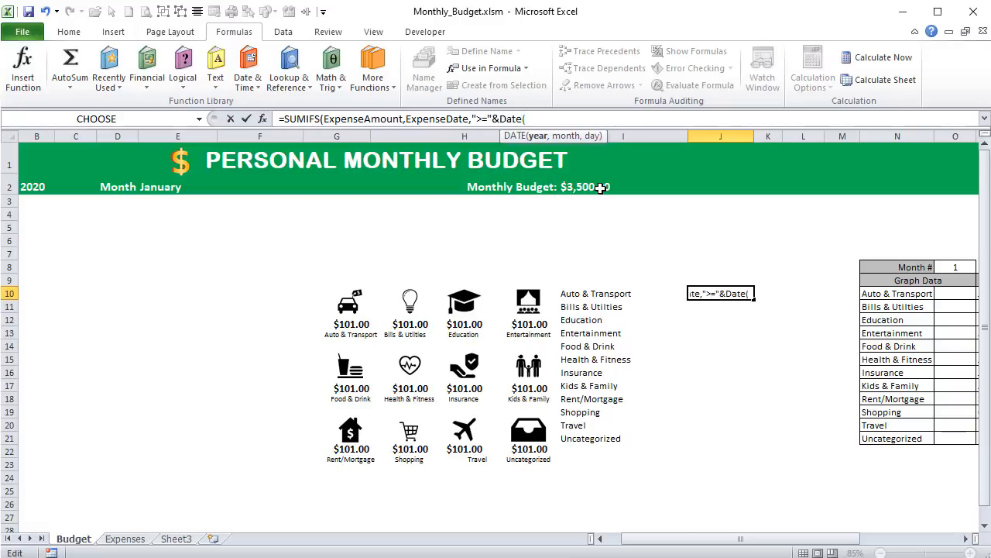
{"action": "type", "text": "sel"}
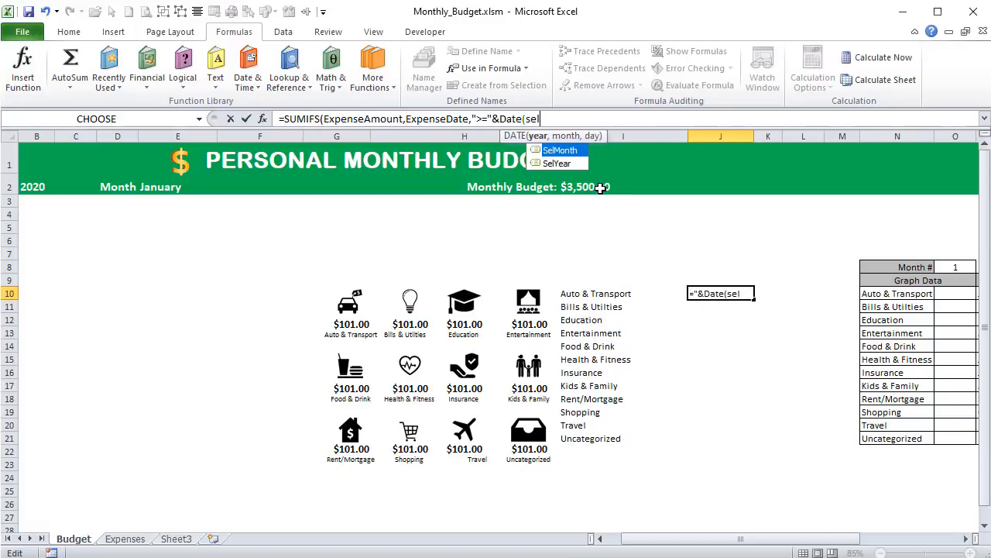
- Complete the start-date criterion's Date function with SelYear, SelMonth and day 1
{"action": "key", "text": "Down"}
{"action": "key", "text": "Tab"}
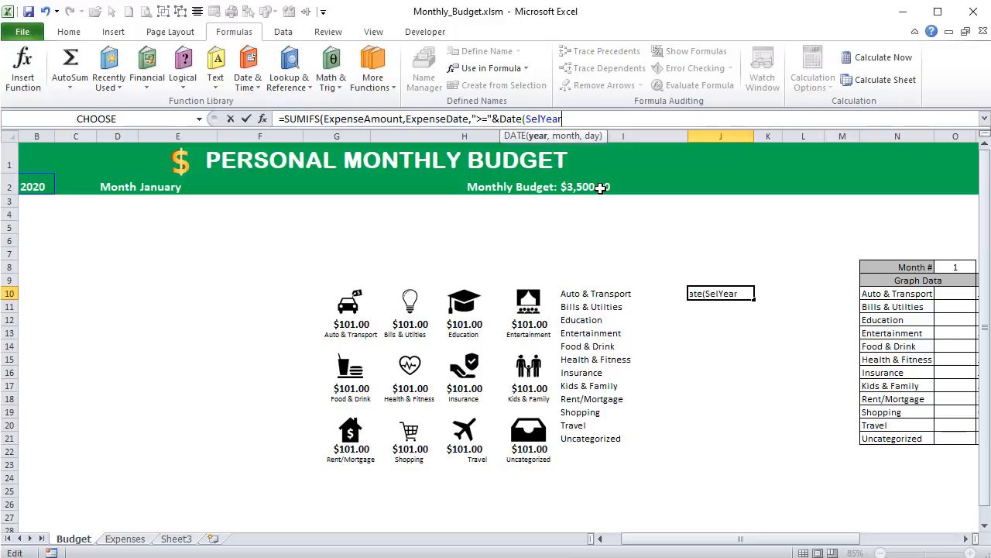
{"action": "type", "text": ",sel"}
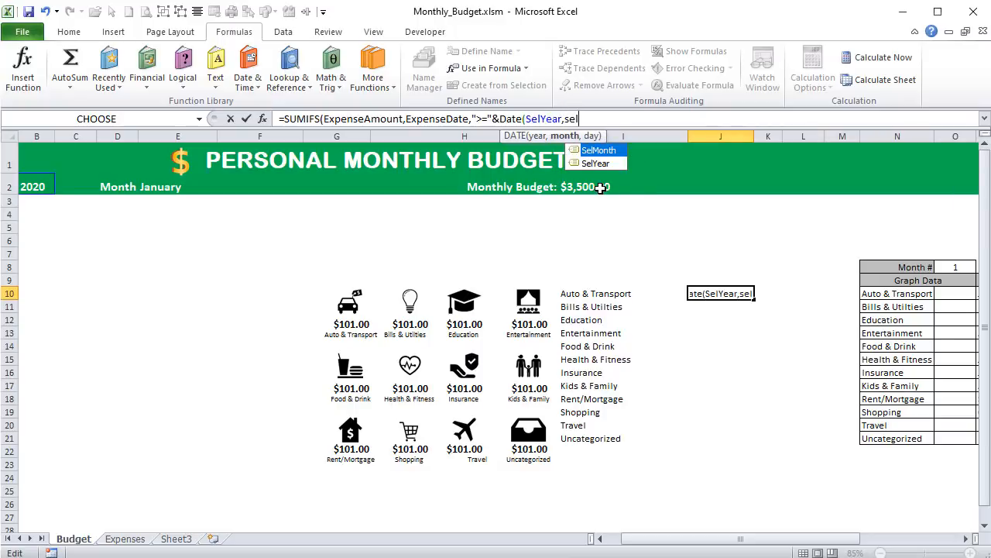
{"action": "key", "text": "Tab"}
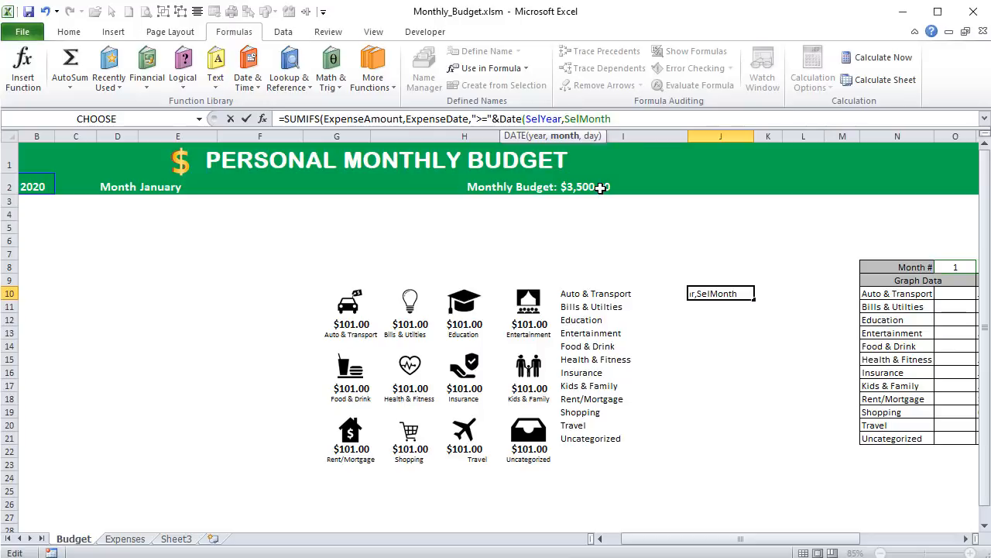
{"action": "type", "text": ",1)"}
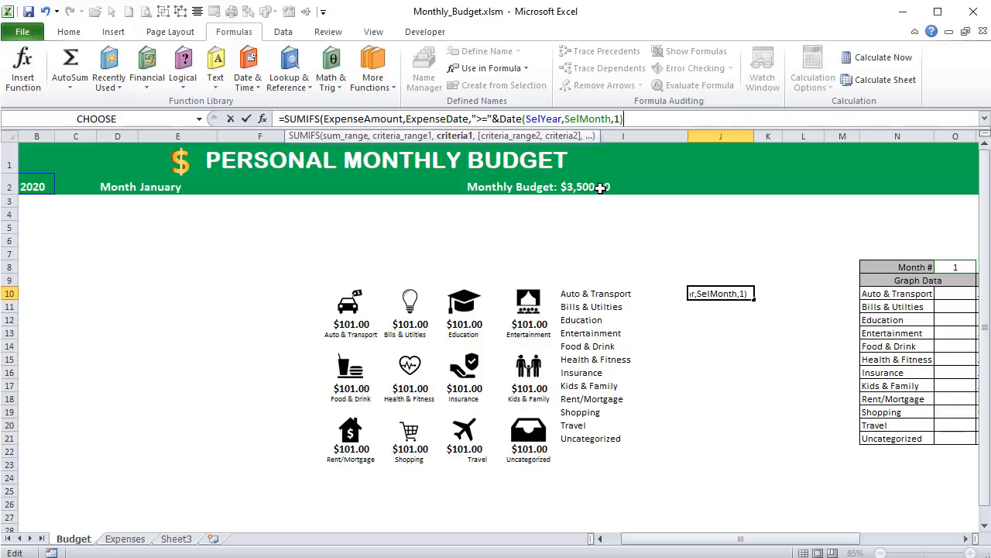
{"action": "type", "text": ","}
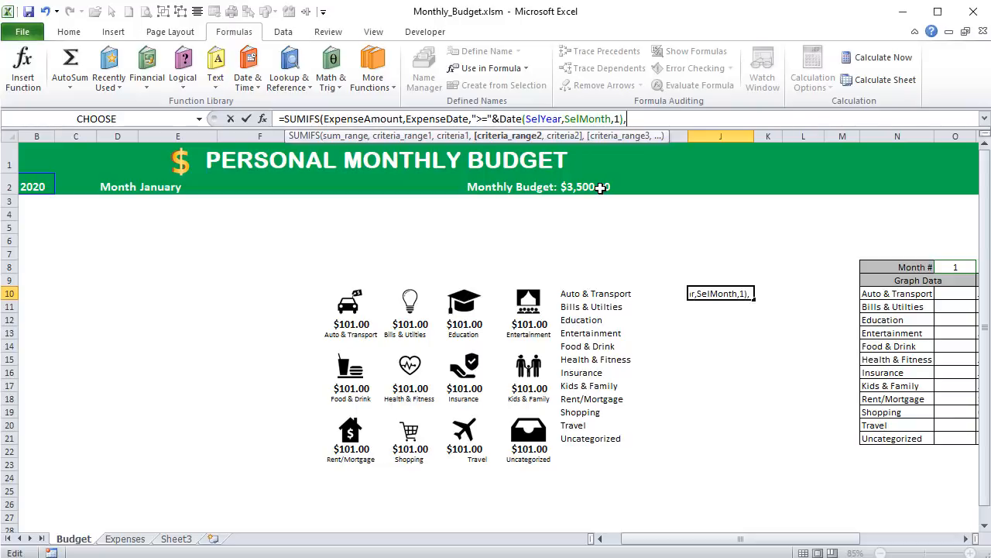
- Begin the end-date criterion of the J10 formula as "<="&EOMONTH(
{"action": "type", "text": "\"<=\"&eor"}
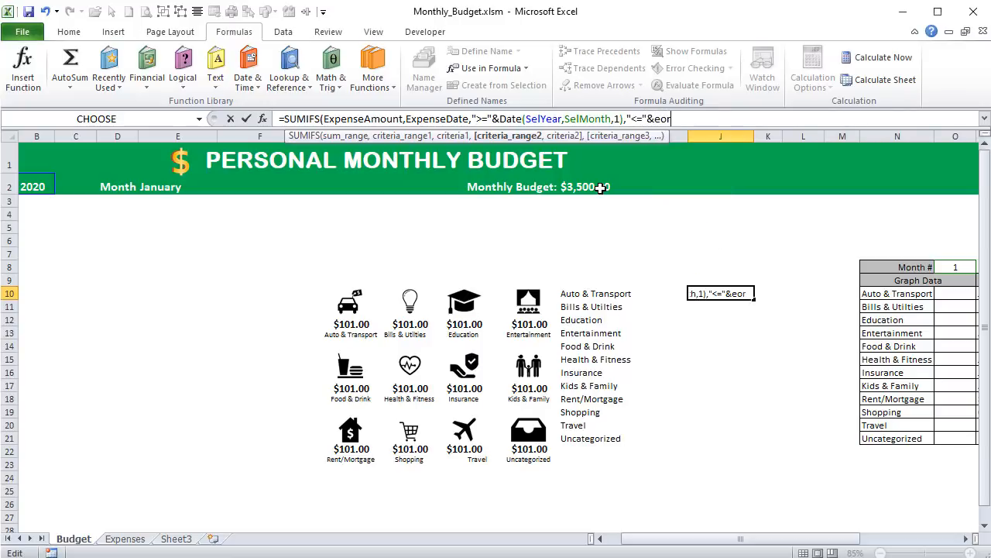
{"action": "key", "text": "BackSpace"}
{"action": "type", "text": "m"}
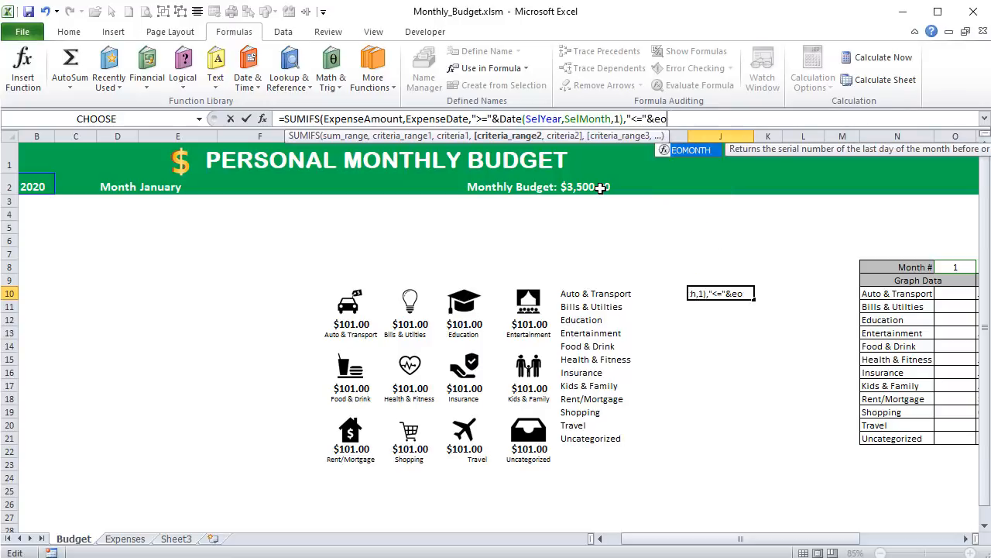
{"action": "key", "text": "Tab"}
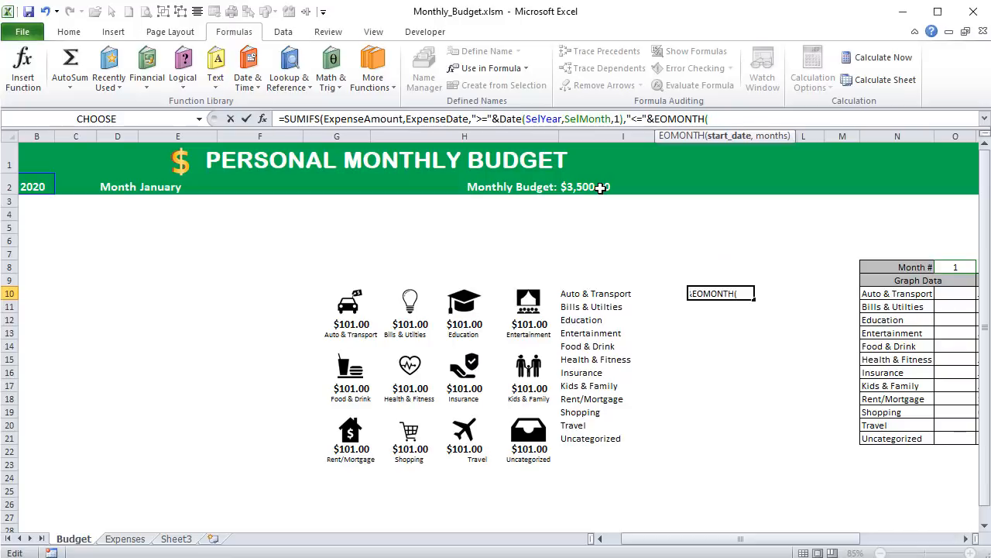
- Complete the EOMONTH function with DATE(SelYear,SelMonth,1) as the start date and 0 months
{"action": "type", "text": "Date"}
{"action": "key", "text": "Tab"}
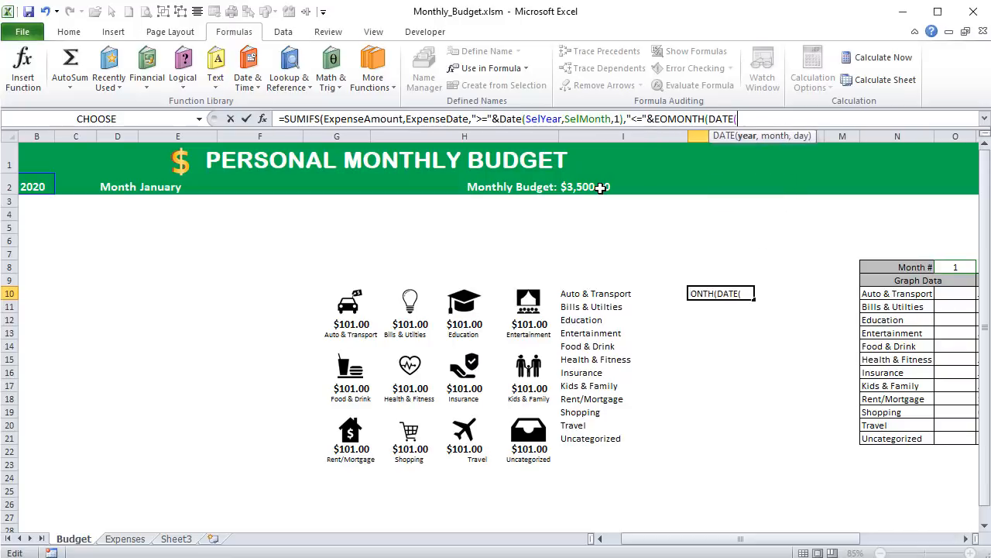
{"action": "type", "text": "Sel"}
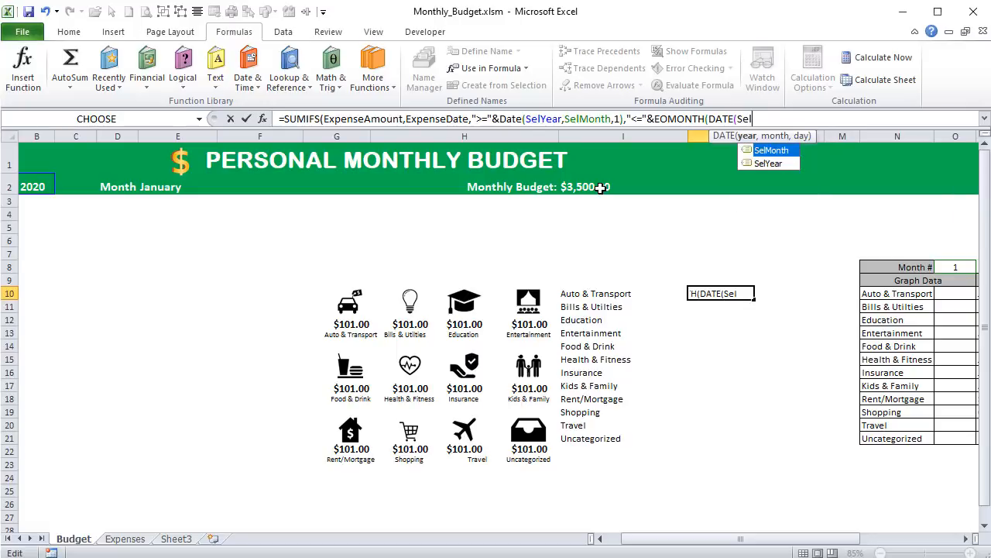
{"action": "key", "text": "Down"}
{"action": "key", "text": "Tab"}
{"action": "type", "text": ","}
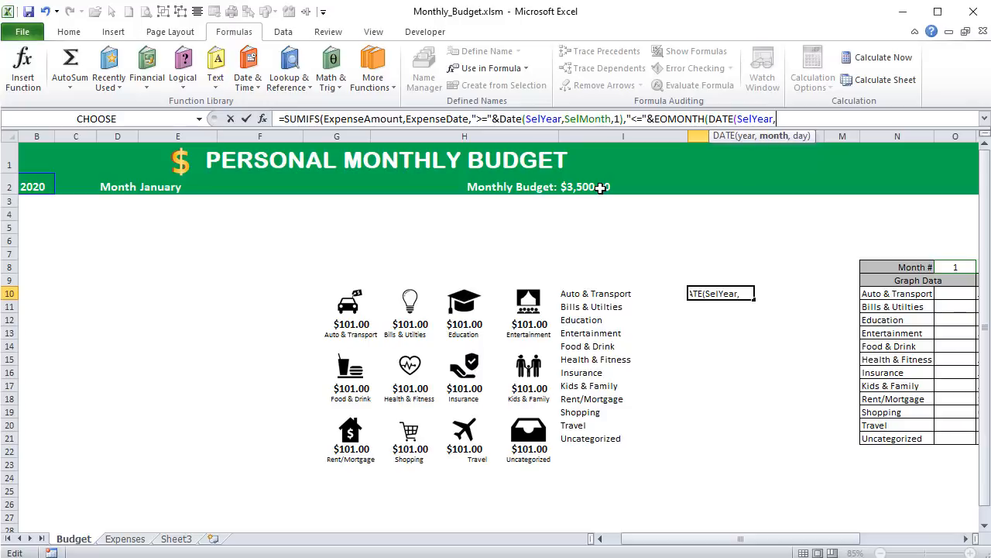
{"action": "type", "text": "sel"}
{"action": "key", "text": "Tab"}
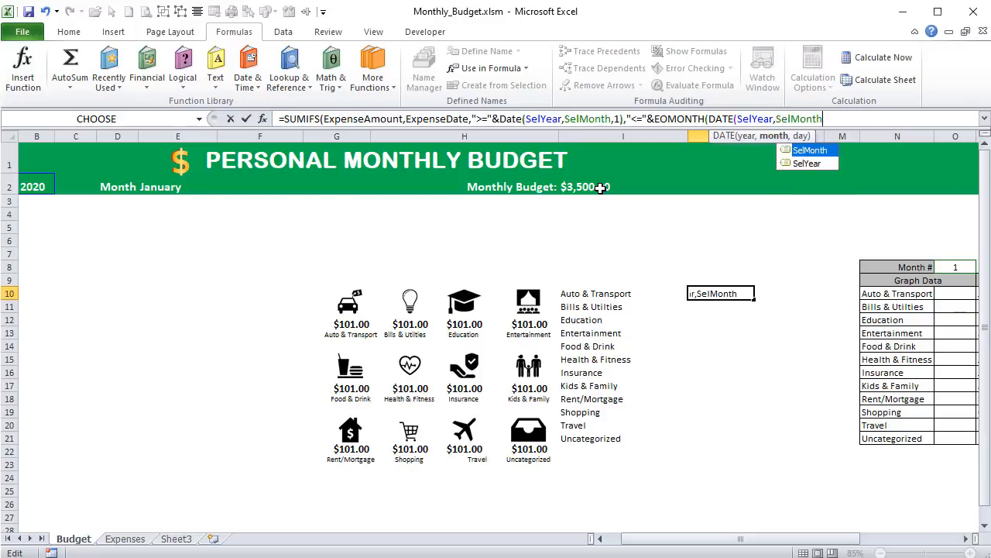
{"action": "type", "text": ","}
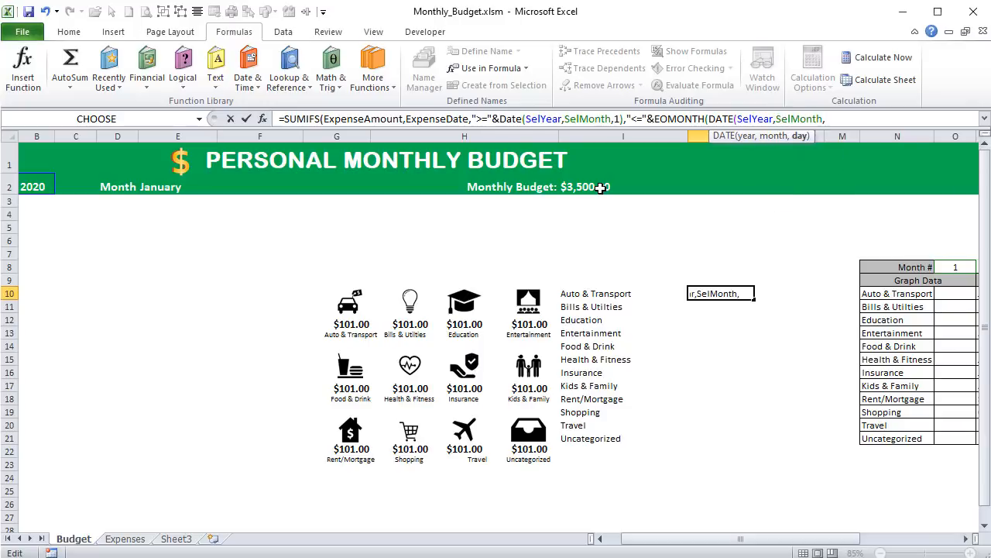
{"action": "type", "text": "1)"}
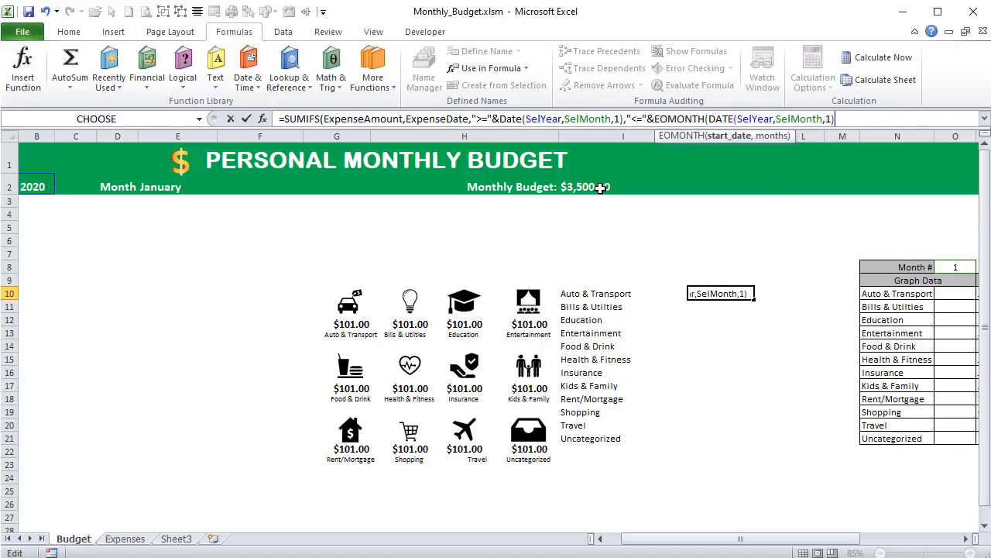
{"action": "type", "text": ","}
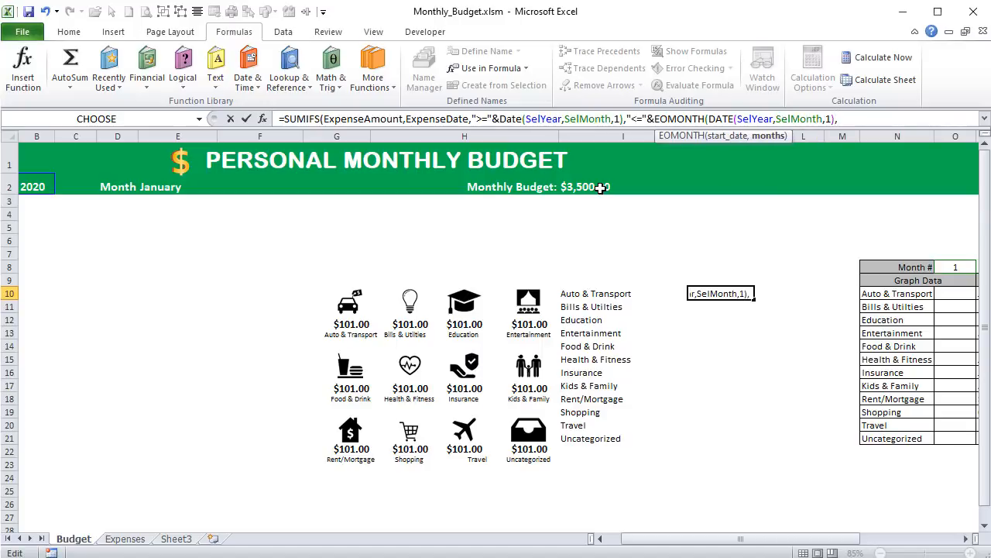
{"action": "type", "text": "0)"}
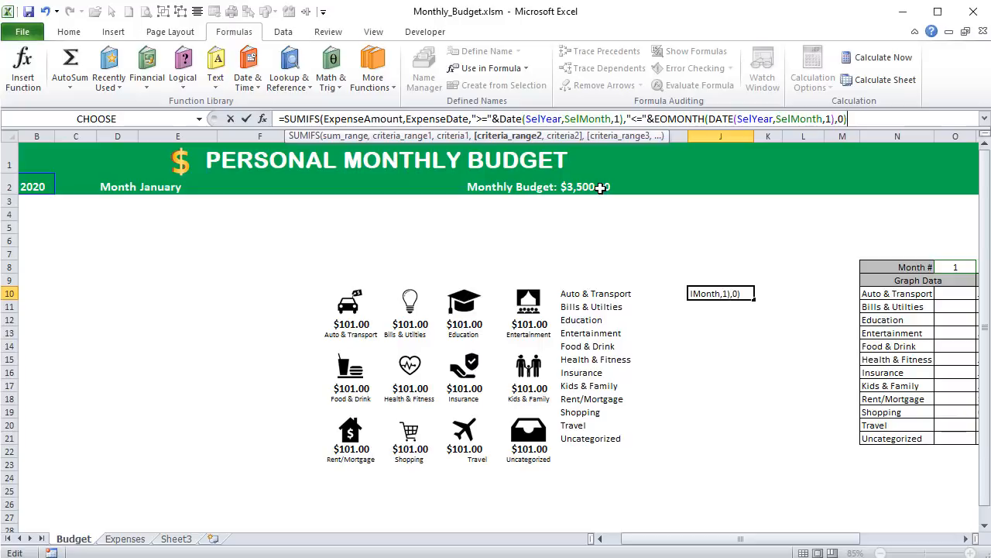
{"action": "type", "text": ","}
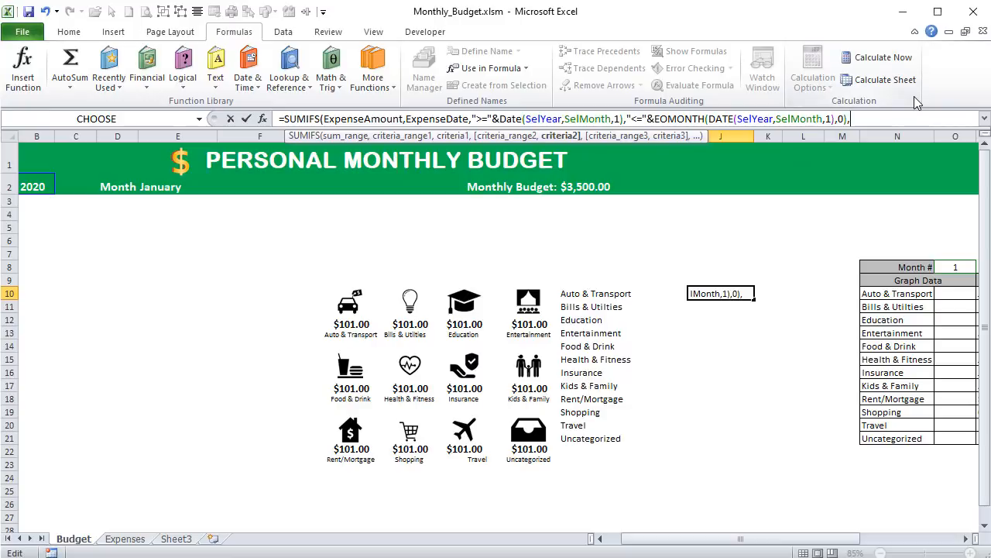
- Add ExpenseCateg as a criteria range matched to the Auto & Transport cell I10, and close the SUMIFS formula
{"action": "type", "text": "ex"}
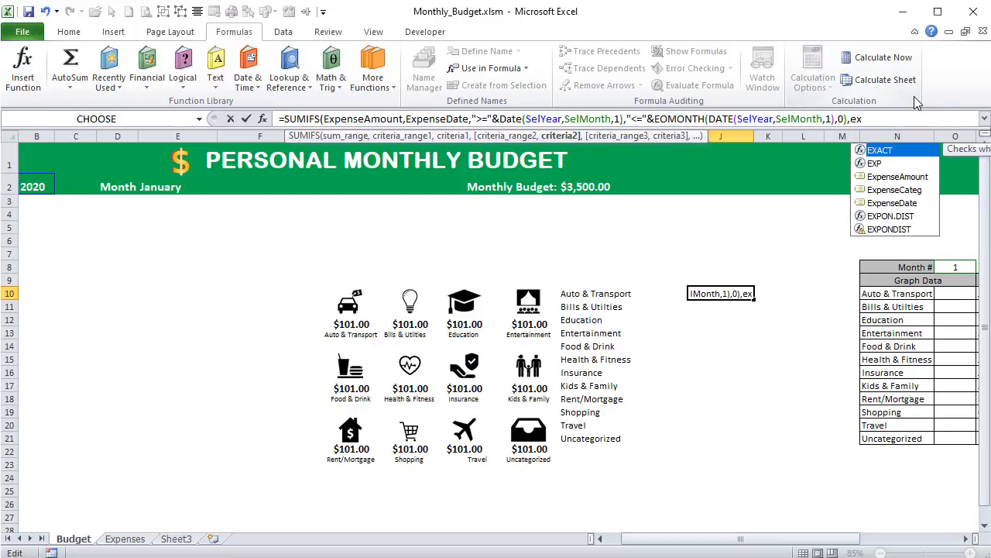
{"action": "key", "text": "Down"}
{"action": "key", "text": "Down"}
{"action": "key", "text": "Down"}
{"action": "key", "text": "Tab"}
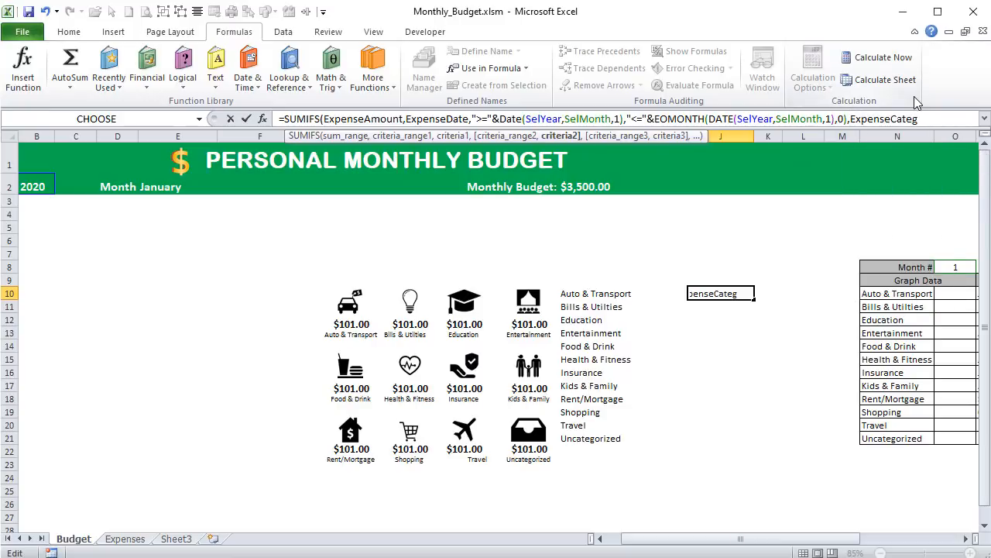
{"action": "type", "text": ","}
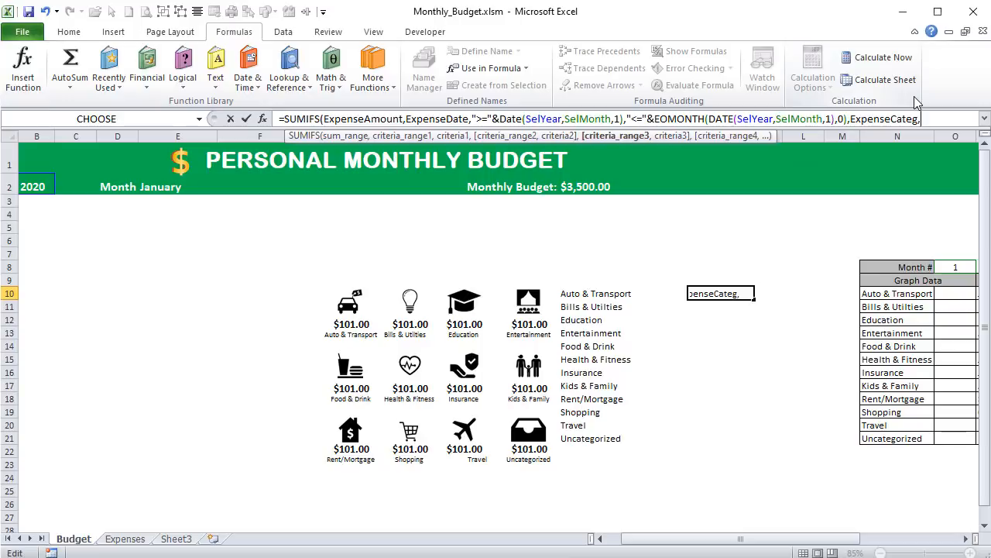
{"action": "left_click", "coordinate": [629, 293]}
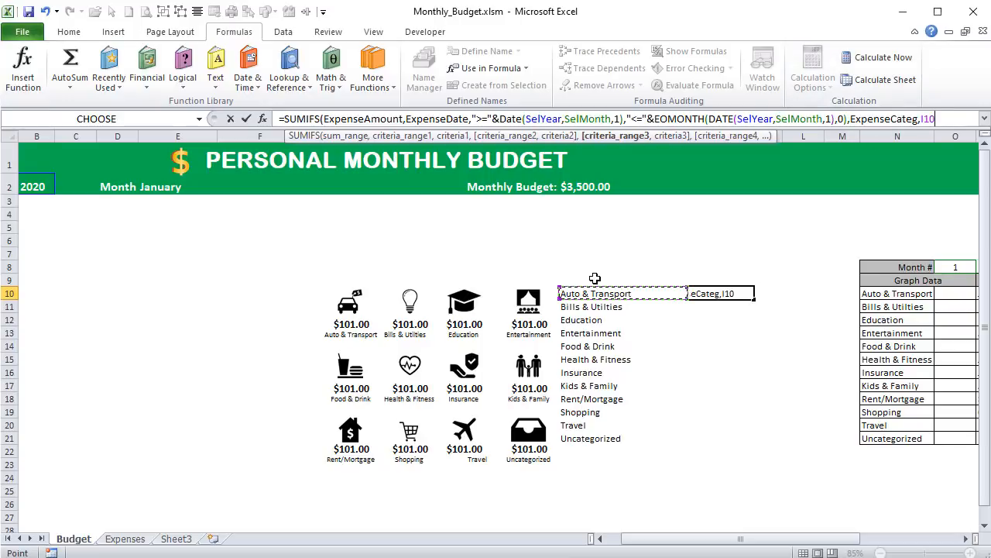
{"action": "type", "text": ")"}
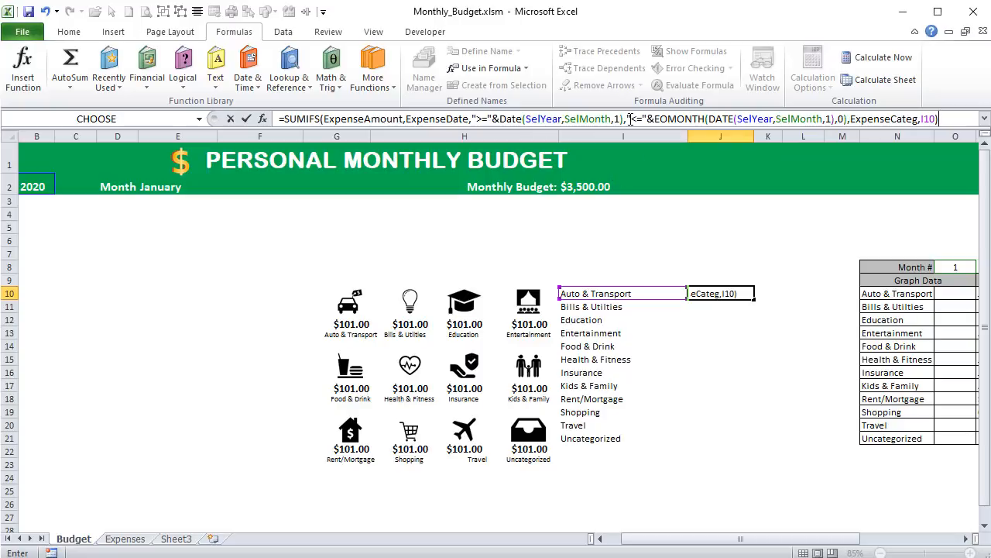
- Insert ExpenseDate as the missing second criteria range before the "<="&EOMONTH criterion, and check the formula's arguments
{"action": "left_click", "coordinate": [630, 118]}
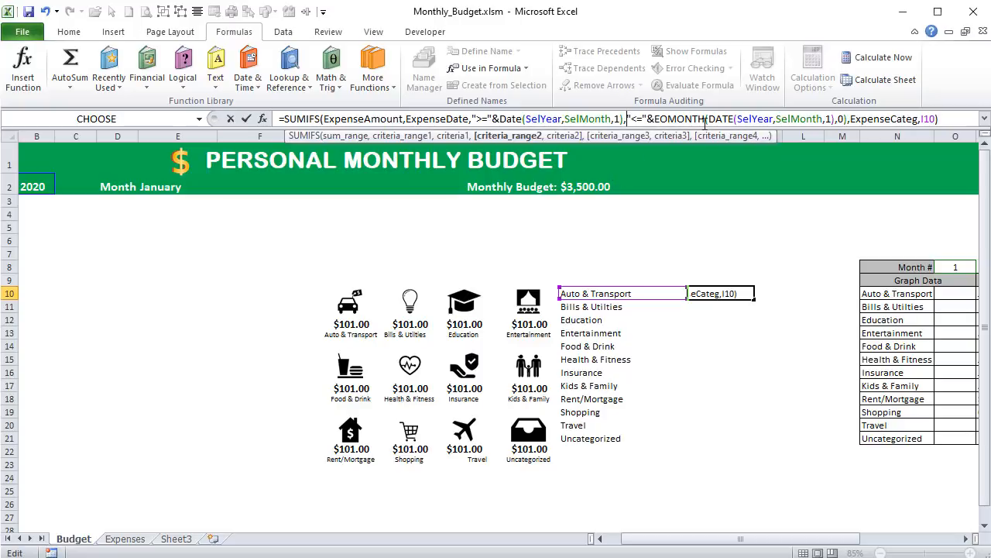
{"action": "type", "text": "exp"}
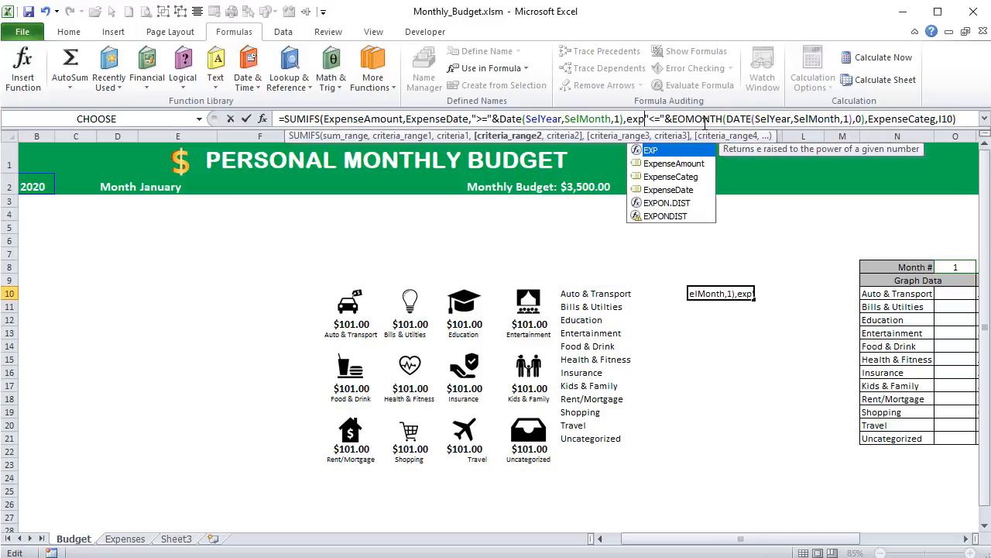
{"action": "key", "text": "Down"}
{"action": "key", "text": "Down"}
{"action": "key", "text": "Down"}
{"action": "key", "text": "Tab"}
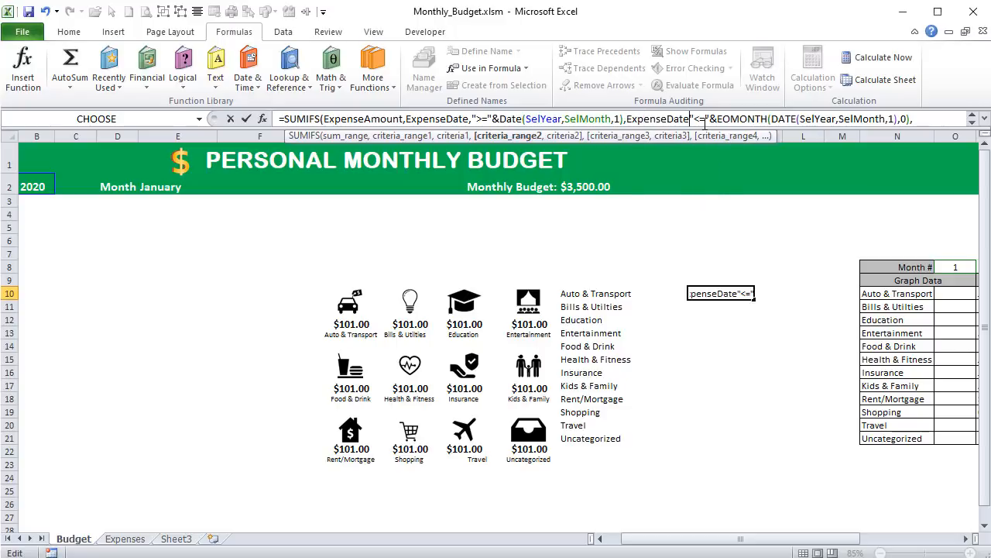
{"action": "type", "text": ","}
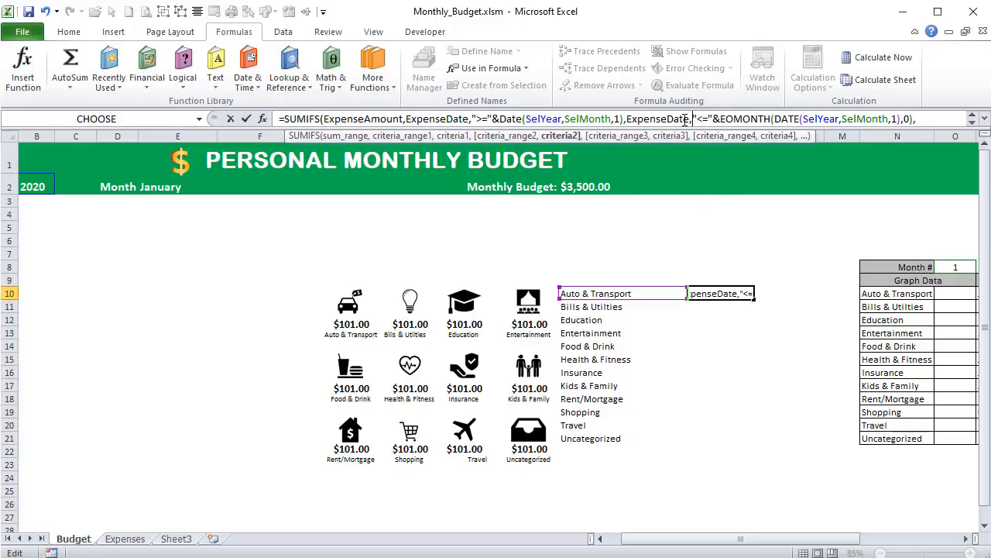
{"action": "left_click", "coordinate": [662, 119]}
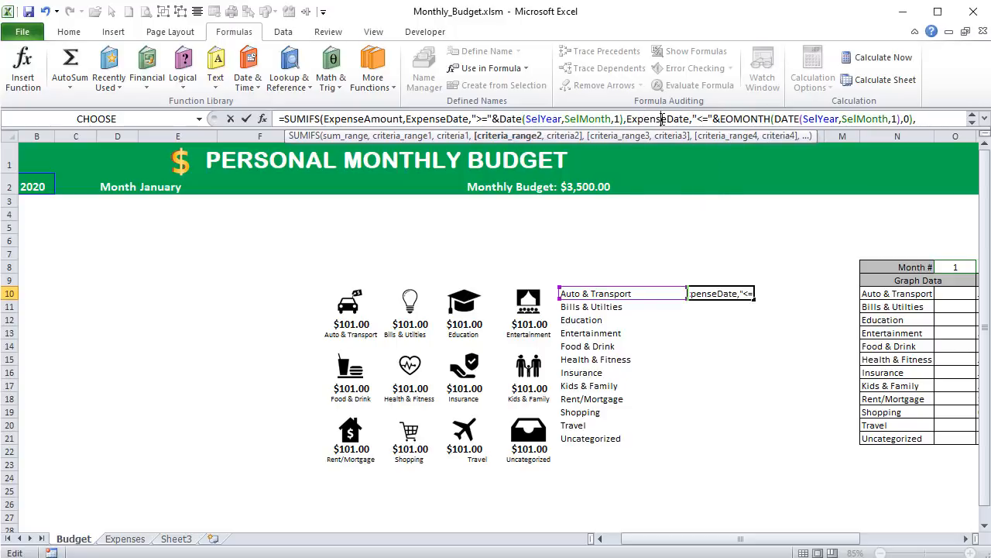
{"action": "left_click", "coordinate": [740, 119]}
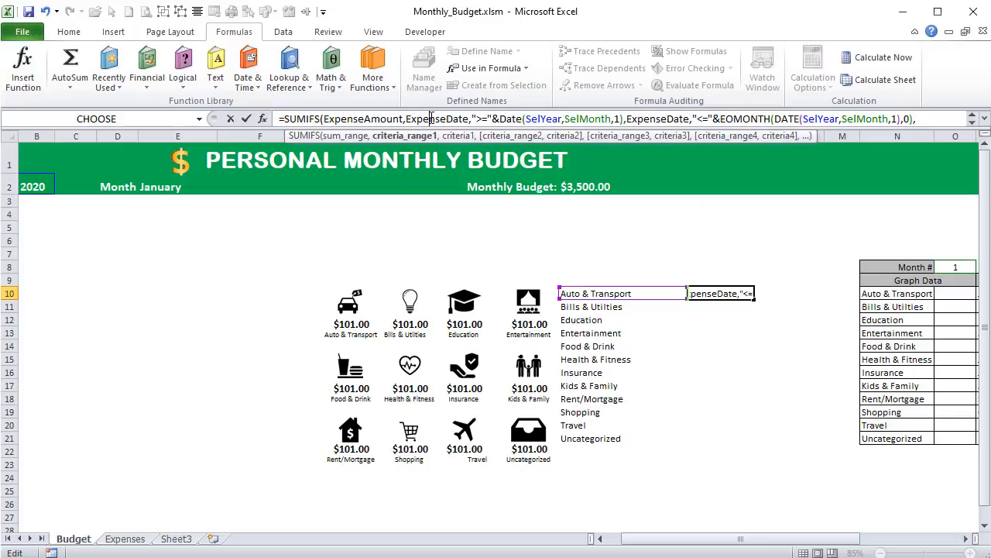
{"action": "left_click", "coordinate": [527, 119]}
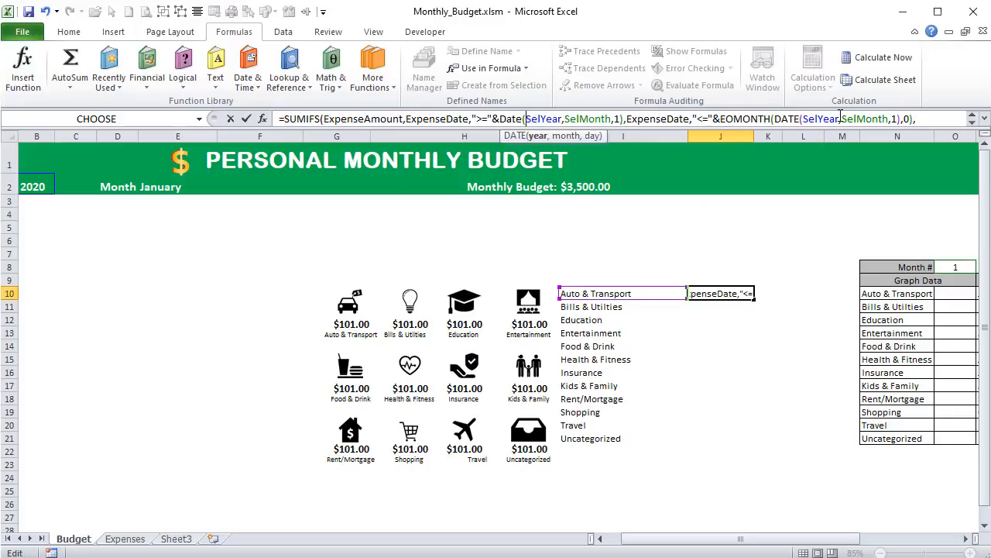
- Check the ExpenseCateg,I10 ending of the SUMIFS formula and enter the finished formula in J10
{"action": "left_click", "coordinate": [984, 119]}
{"action": "left_click", "coordinate": [309, 135]}
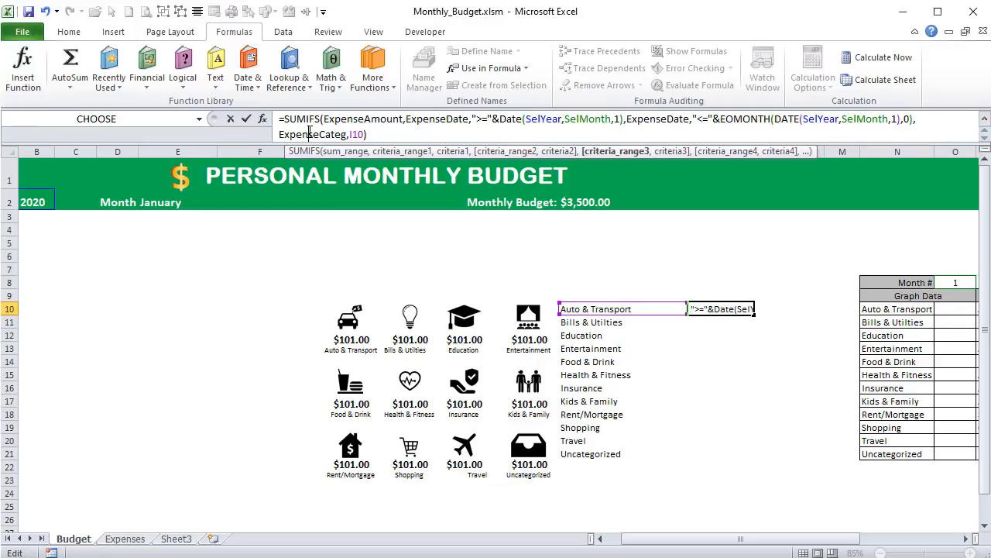
{"action": "left_click", "coordinate": [359, 134]}
{"action": "left_click", "coordinate": [381, 133]}
{"action": "key", "text": "Return"}
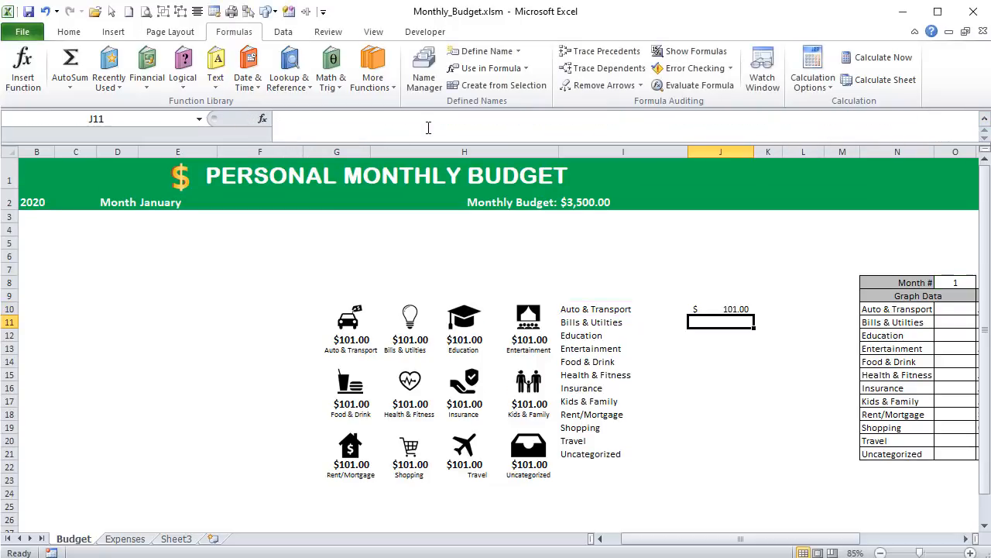
- Copy the J10 SUMIFS formula down to J21 for all categories and narrow column I
{"action": "left_click", "coordinate": [730, 307]}
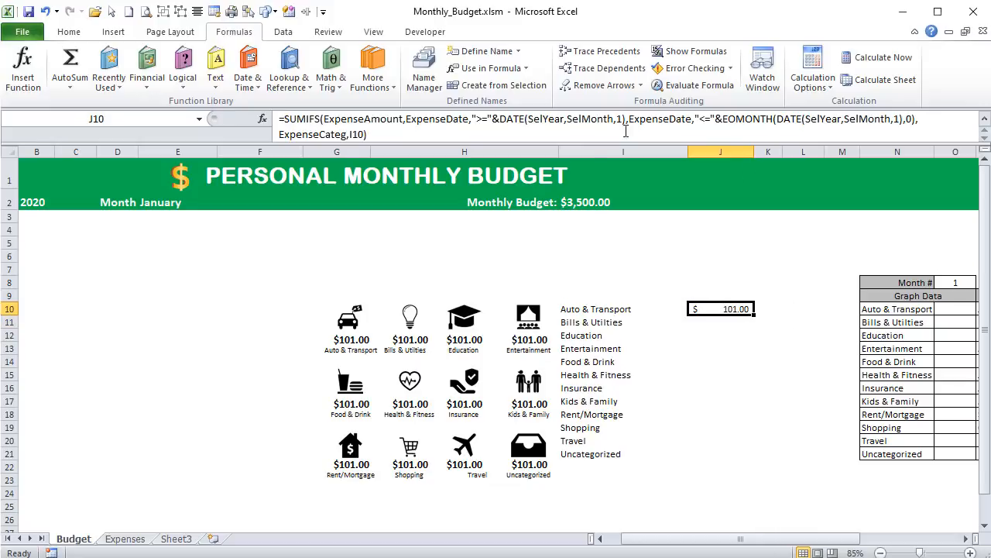
{"action": "left_click_drag", "start_coordinate": [754, 317], "coordinate": [738, 452]}
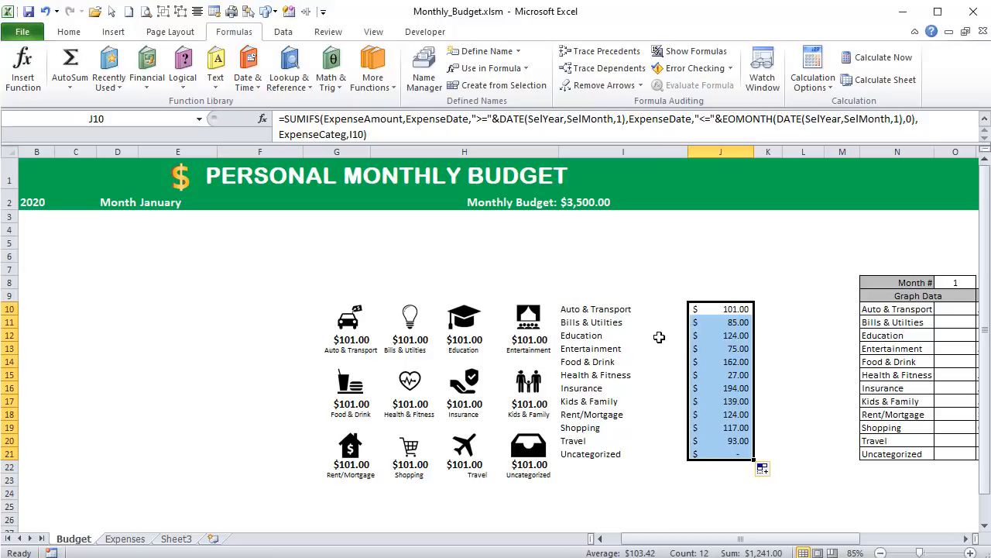
{"action": "left_click_drag", "start_coordinate": [688, 150], "coordinate": [661, 151]}
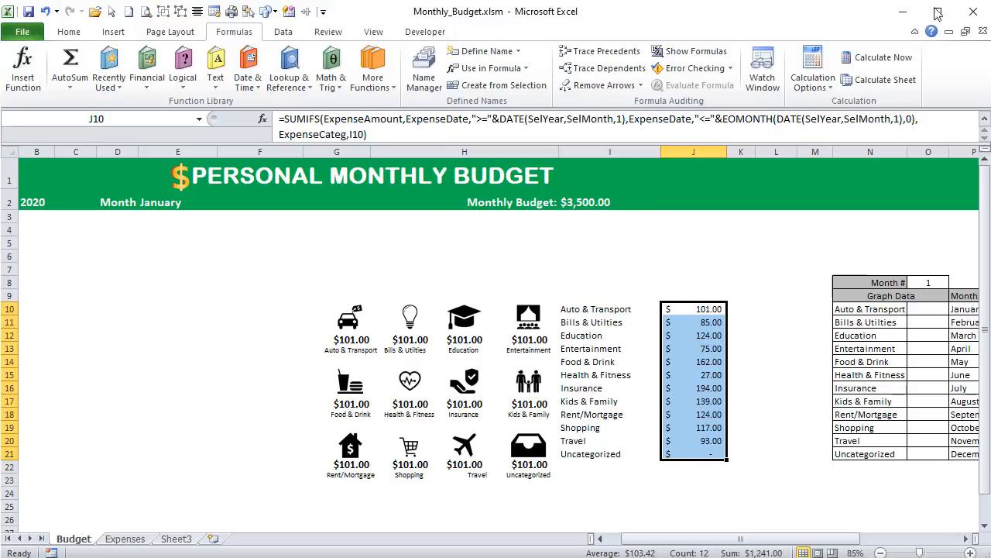
{"action": "left_click", "coordinate": [985, 125]}
- Add the label Total Expenses in I22, below the Uncategorized row
{"action": "left_click", "coordinate": [569, 452]}
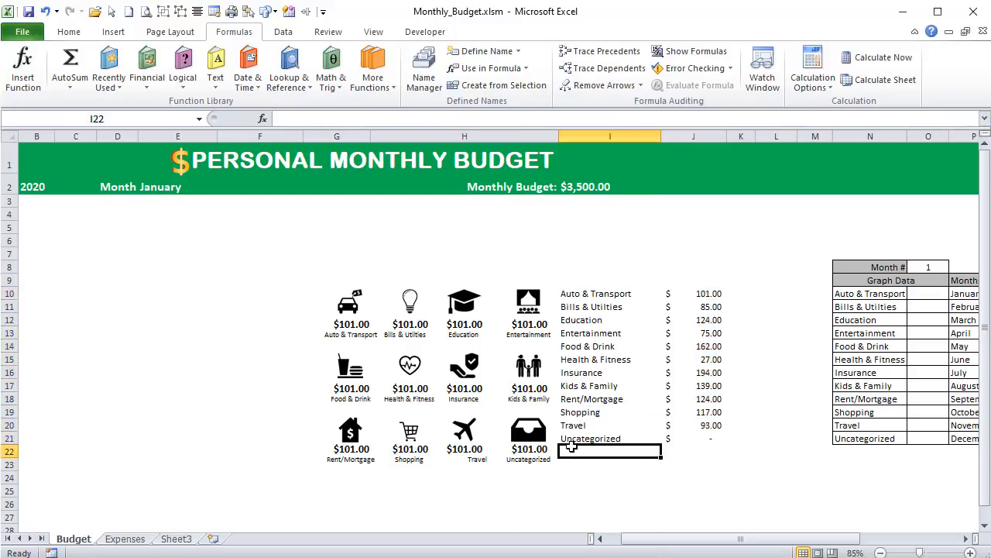
{"action": "type", "text": "Tota"}
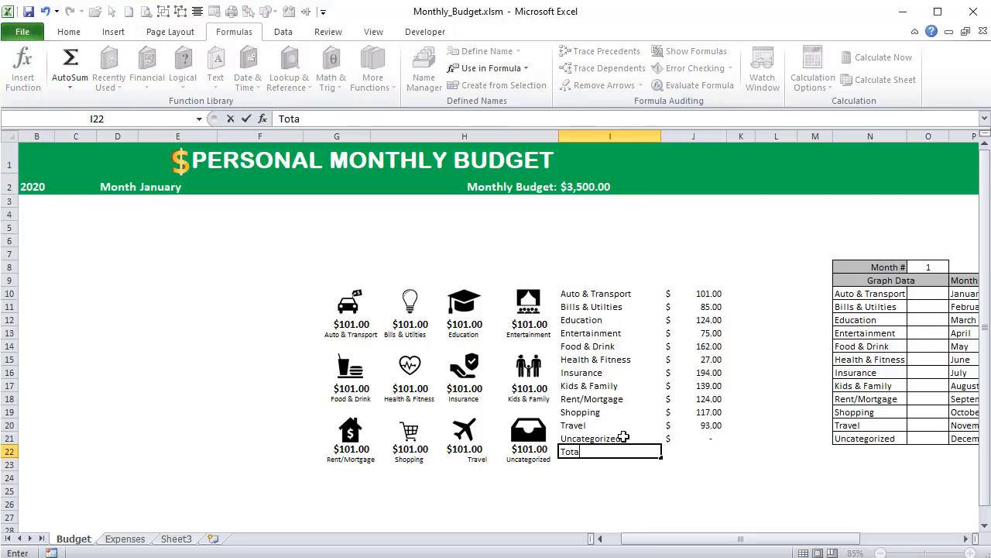
{"action": "type", "text": "l Expenses"}
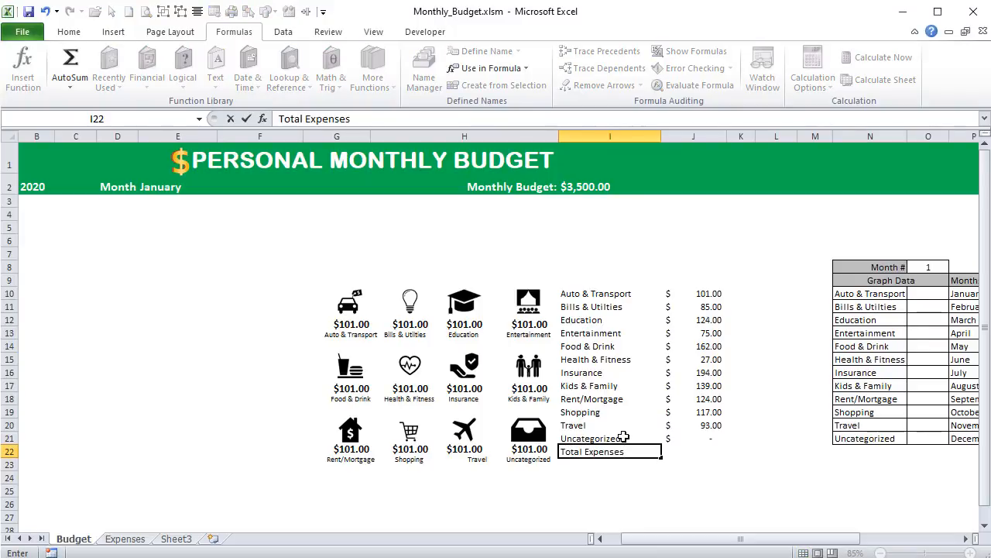
{"action": "key", "text": "Tab"}
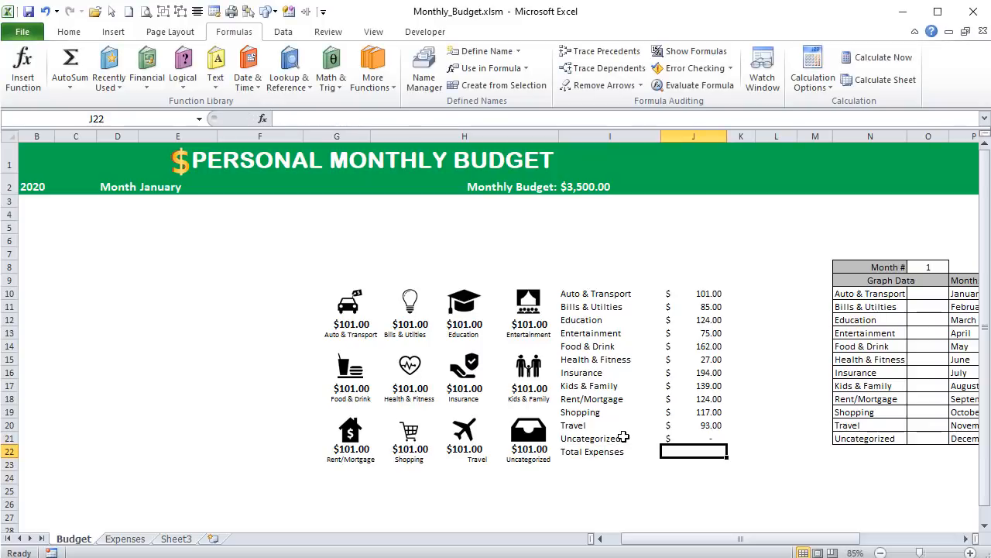
- Total the category amounts in J22 with a SUM of J10:J21
{"action": "type", "text": "="}
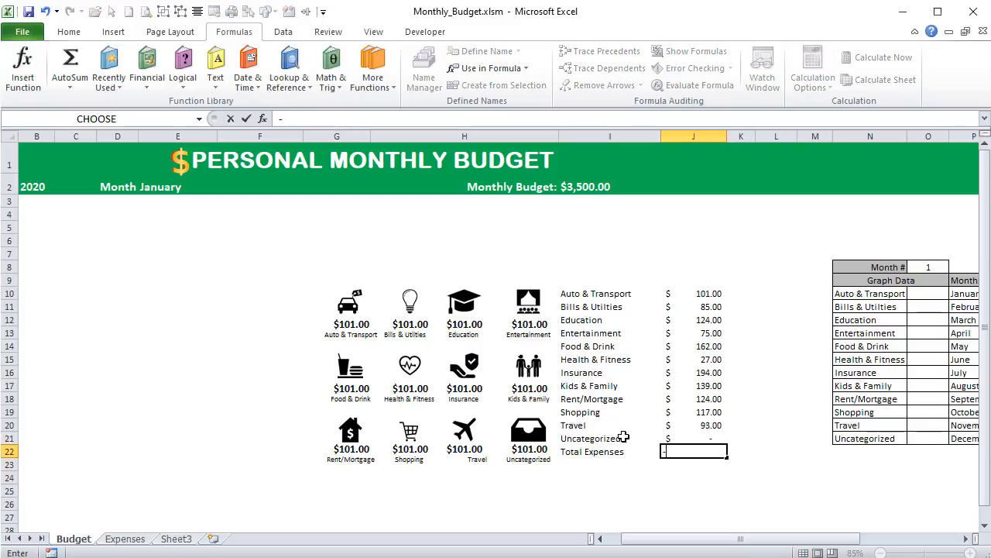
{"action": "key", "text": "BackSpace"}
{"action": "type", "text": "=sum"}
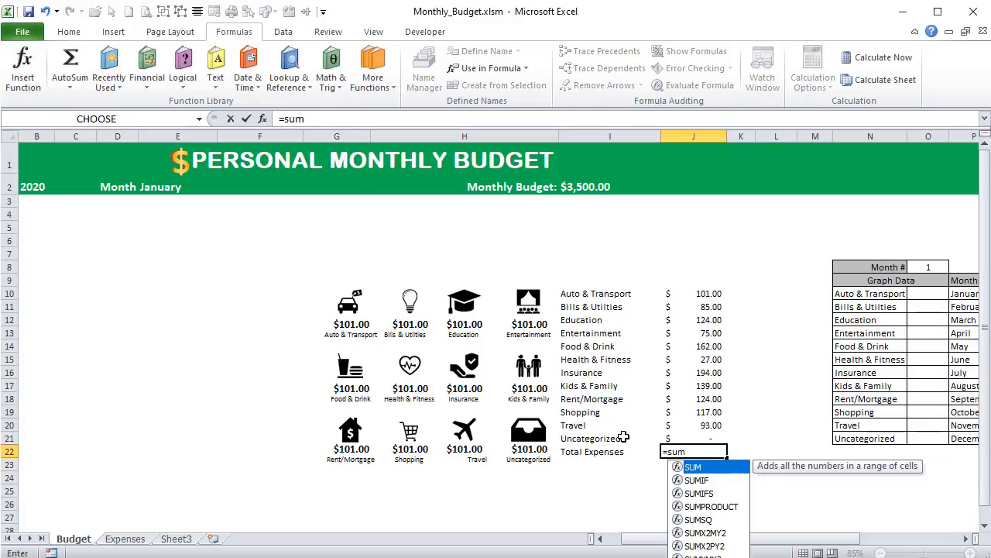
{"action": "type", "text": "("}
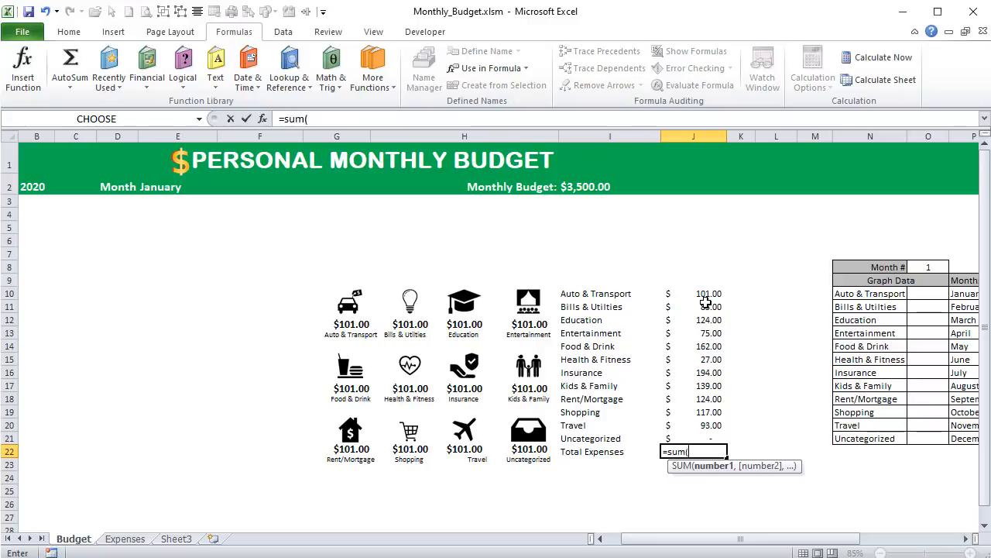
{"action": "left_click_drag", "start_coordinate": [706, 296], "coordinate": [691, 437]}
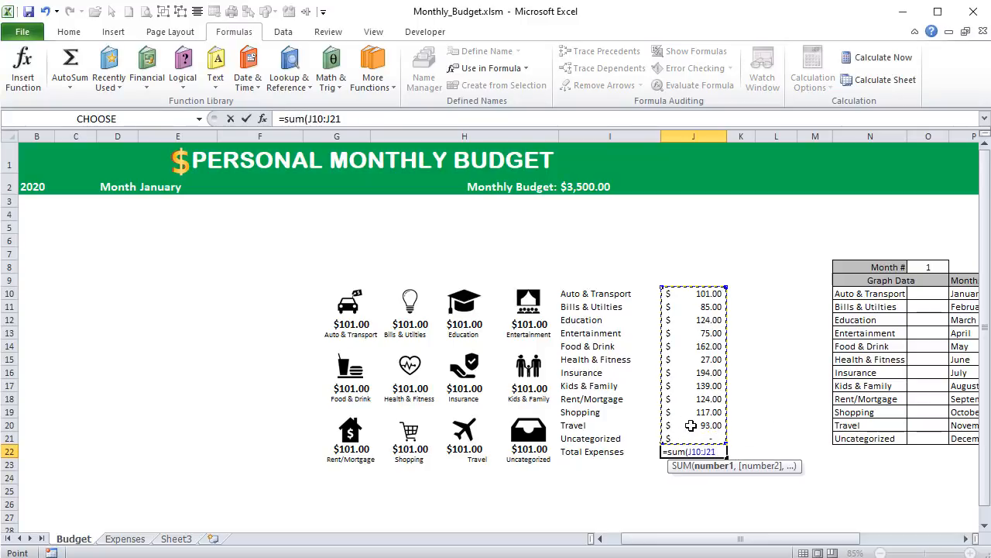
{"action": "type", "text": ")"}
{"action": "key", "text": "Return"}
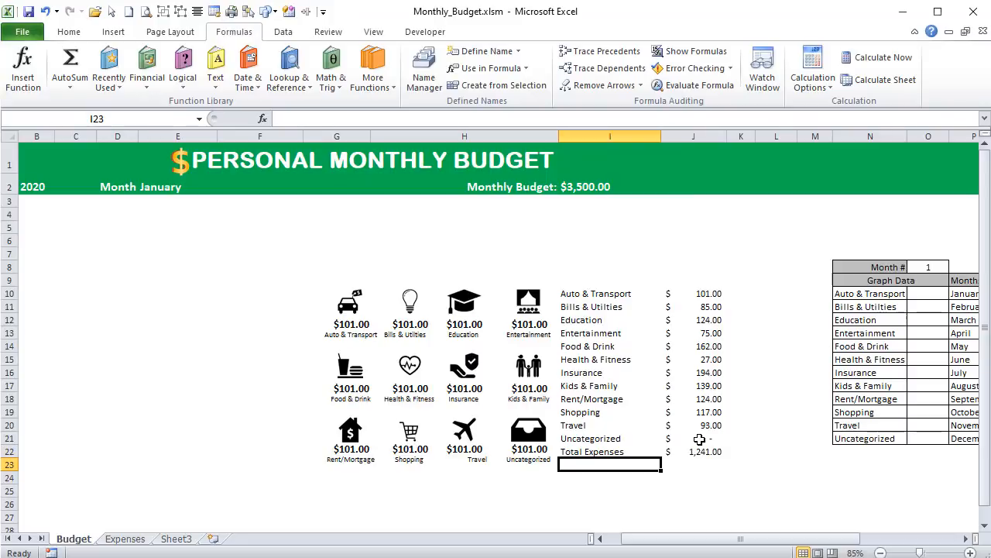
- Create a dynamic label in I23 that joins the selected month in E2 with " Budget"
{"action": "type", "text": "="}
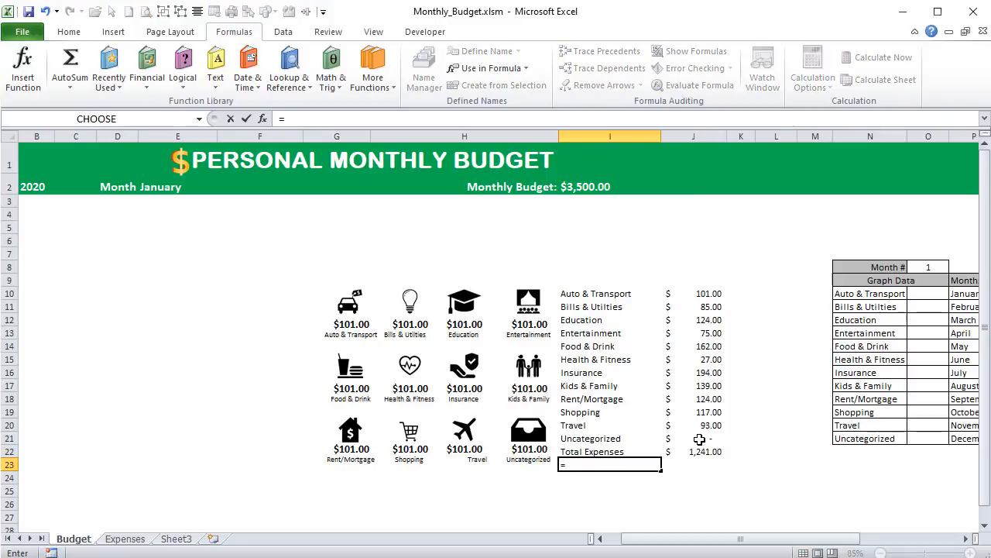
{"action": "left_click", "coordinate": [171, 191]}
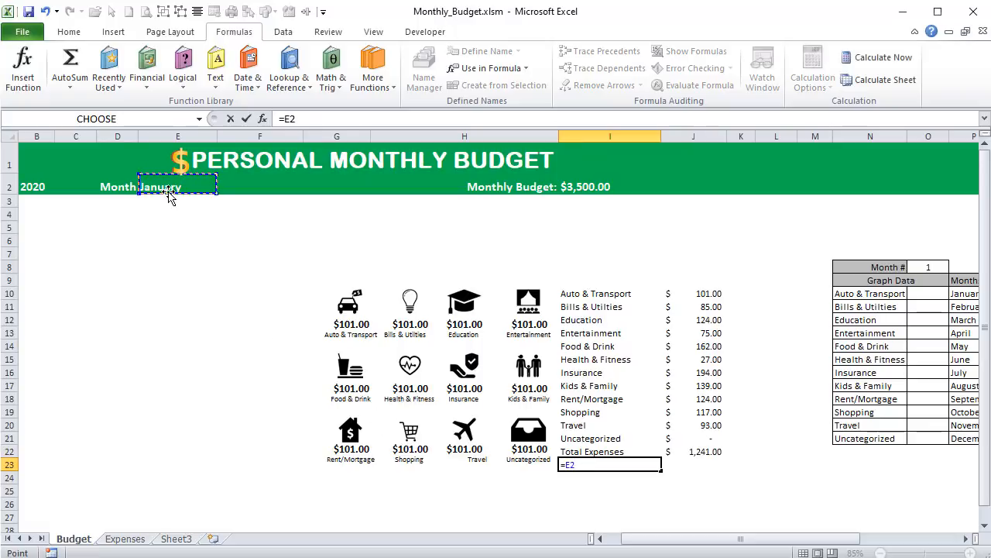
{"action": "type", "text": "&\" Budget"}
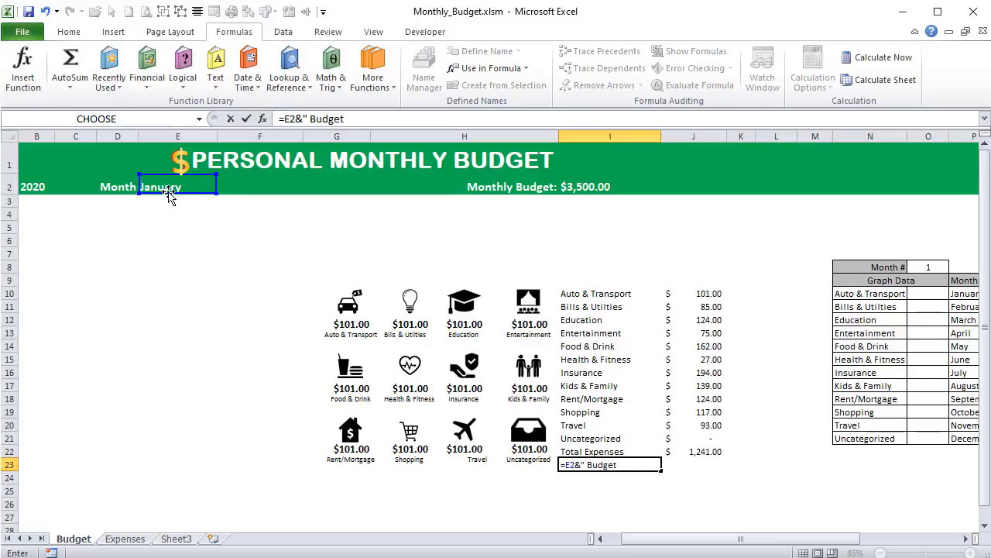
{"action": "type", "text": "\""}
{"action": "key", "text": "Tab"}
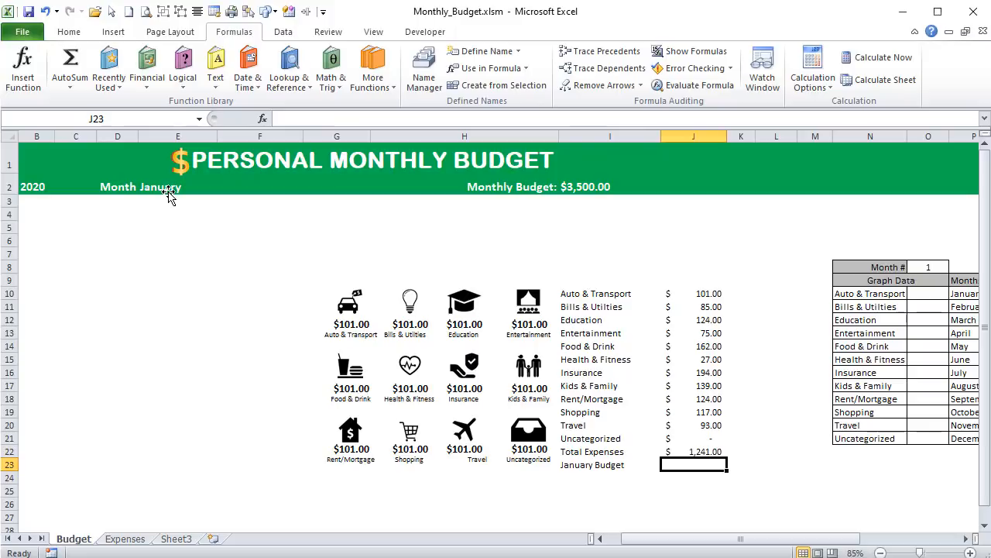
- Link J23 to the monthly budget amount in I2
{"action": "type", "text": "="}
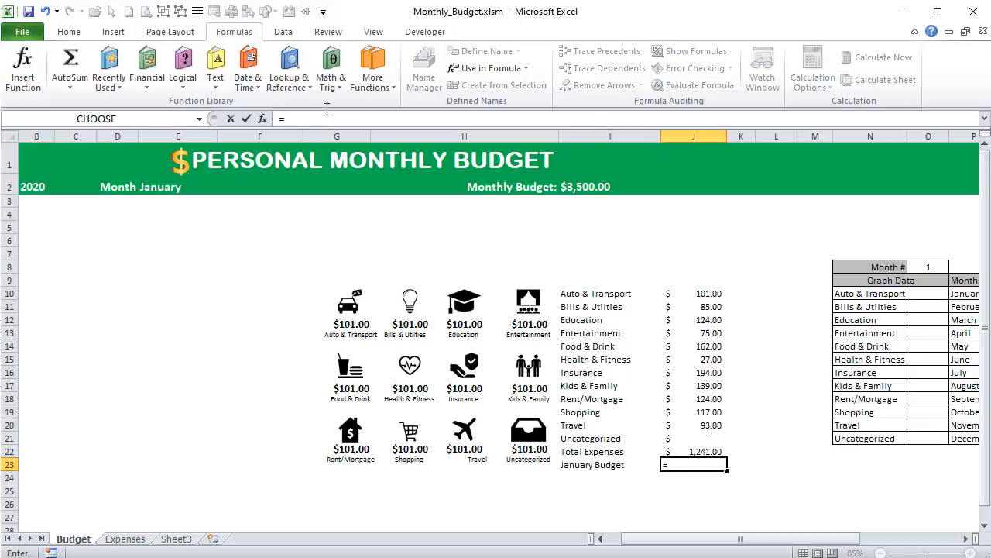
{"action": "left_click", "coordinate": [628, 186]}
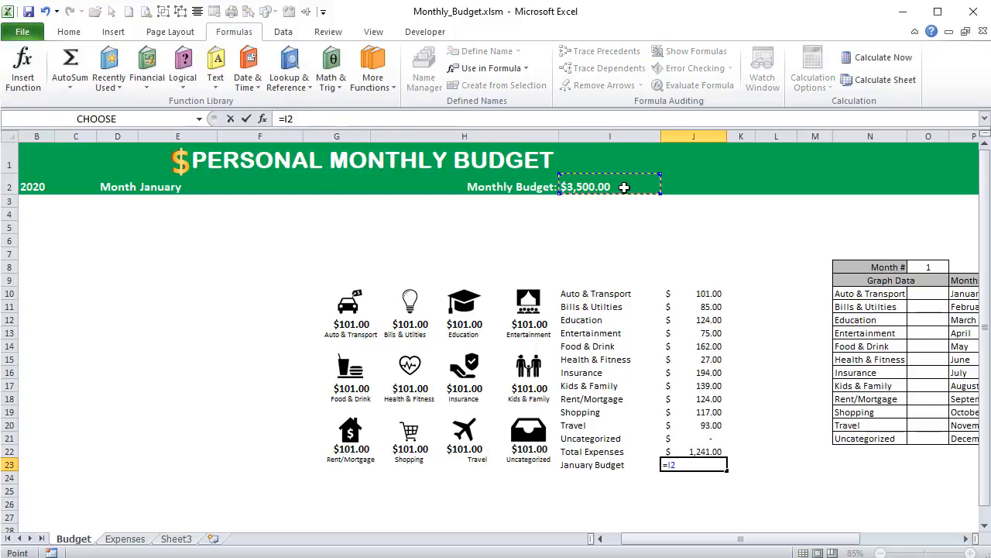
{"action": "key", "text": "Return"}
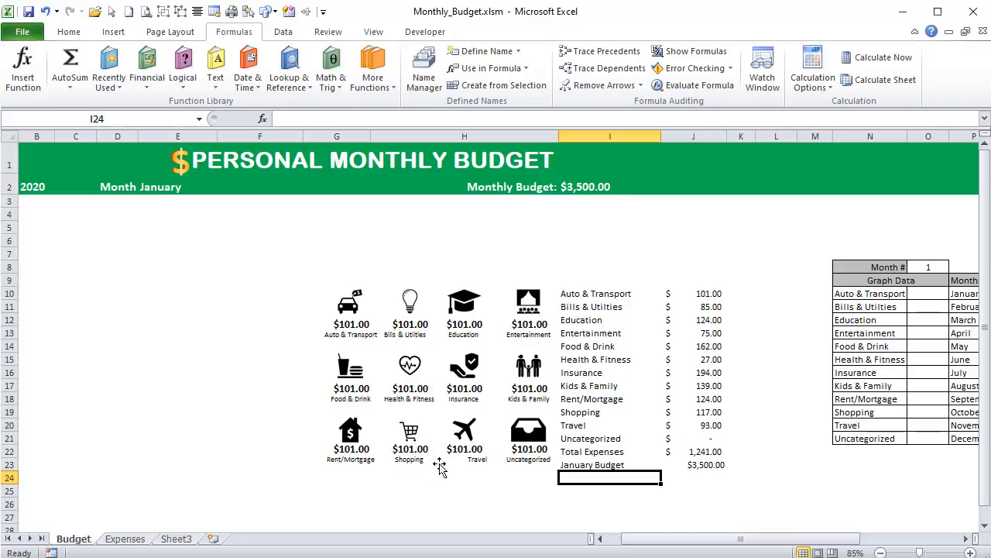
- Add a Remaining row in row 24 that calculates J23-J22, and make the summary rows I22:J24 bold
{"action": "type", "text": "Remaining"}
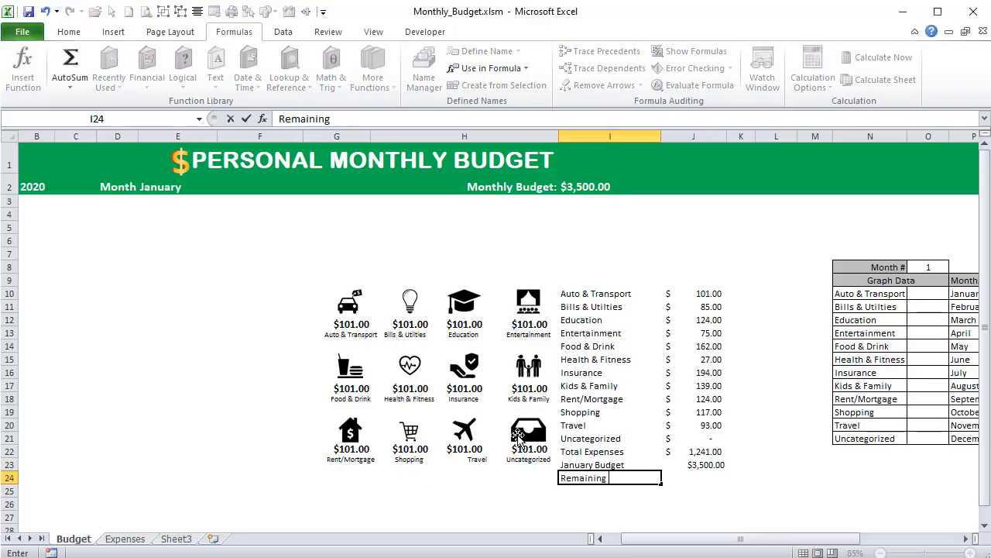
{"action": "key", "text": "Tab"}
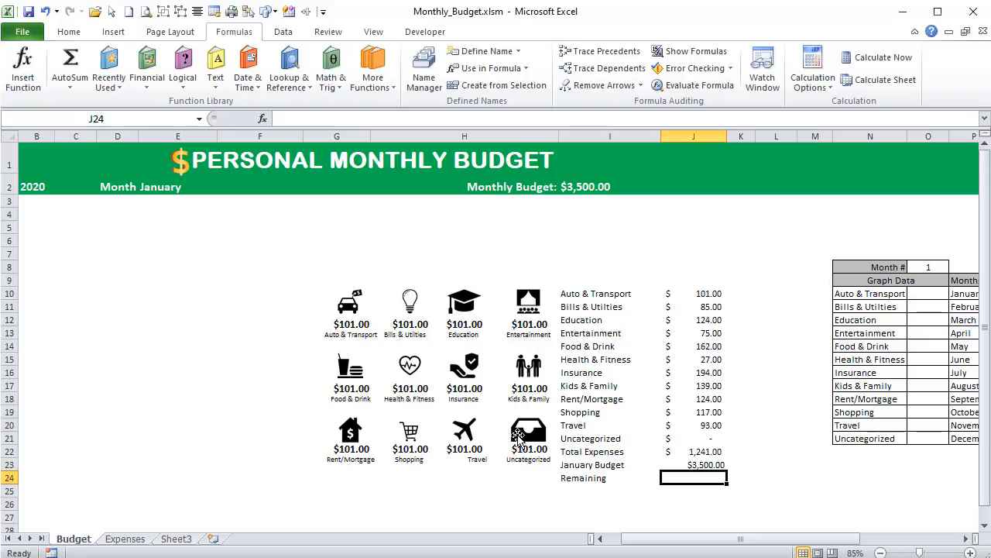
{"action": "type", "text": "="}
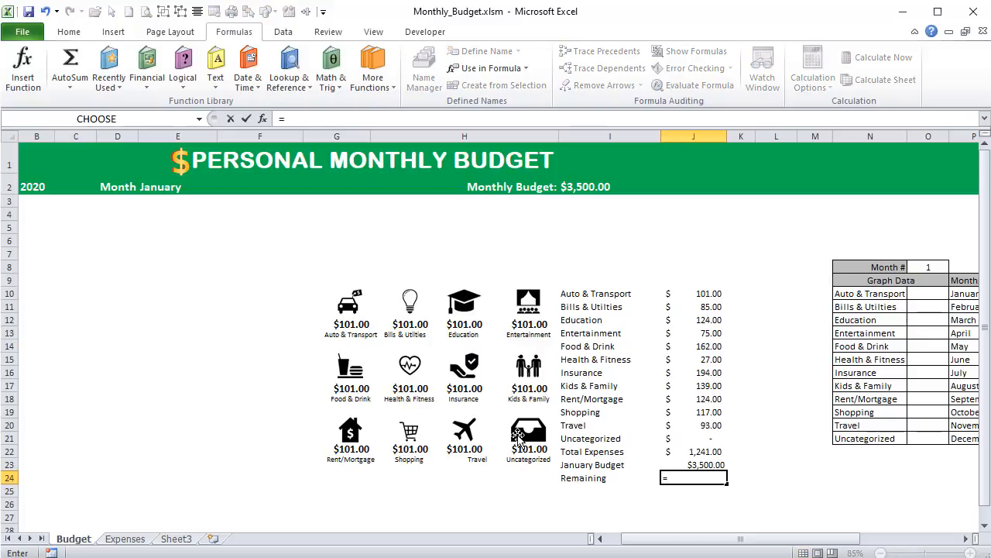
{"action": "left_click", "coordinate": [710, 465]}
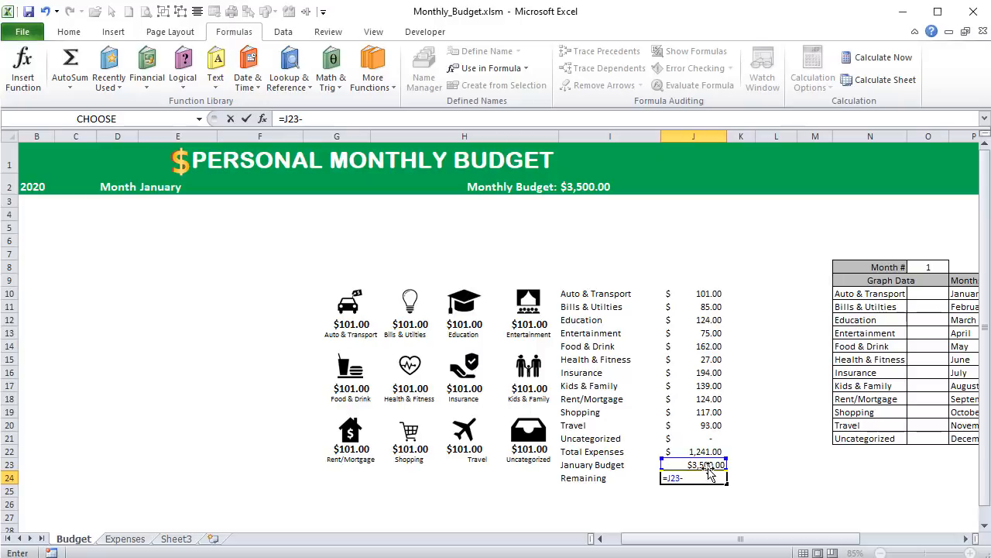
{"action": "type", "text": "-"}
{"action": "left_click", "coordinate": [702, 451]}
{"action": "key", "text": "Return"}
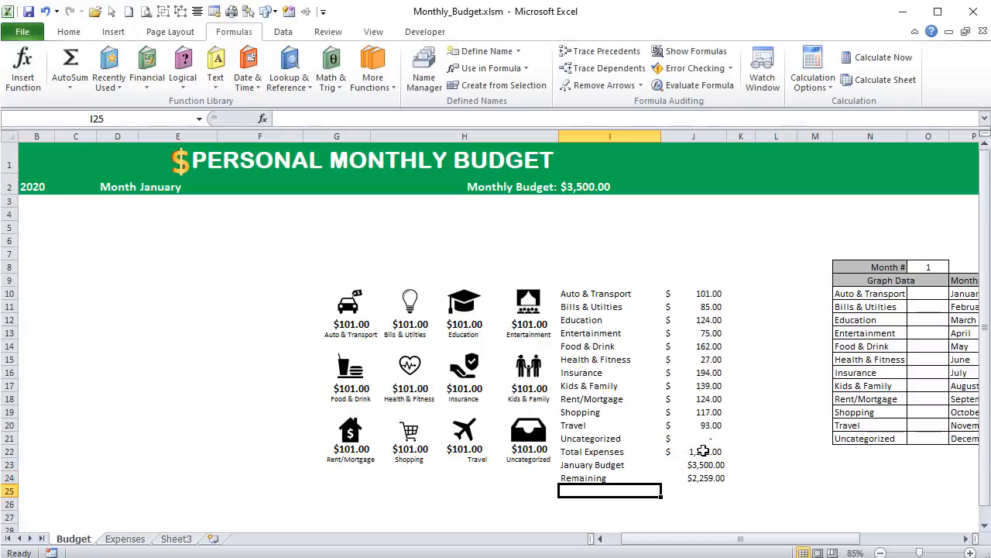
{"action": "left_click_drag", "start_coordinate": [597, 451], "coordinate": [703, 478]}
{"action": "key", "text": "ctrl+b"}
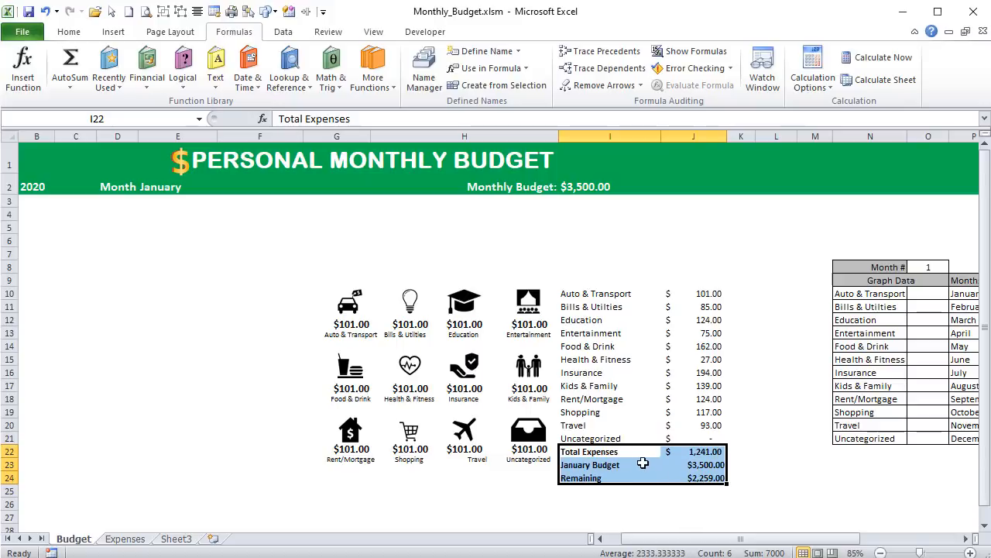
- Open the border settings for the category table I10:J21 and choose a medium solid line in theme grey
{"action": "left_click_drag", "start_coordinate": [566, 292], "coordinate": [717, 438]}
{"action": "right_click", "coordinate": [612, 361]}
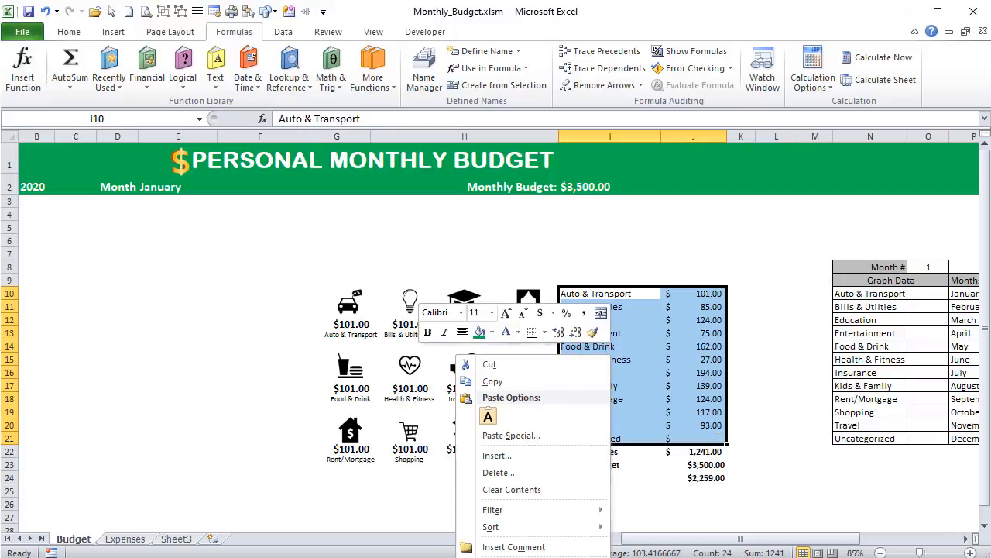
{"action": "left_click", "coordinate": [511, 557]}
{"action": "left_click_drag", "start_coordinate": [523, 393], "coordinate": [556, 147]}
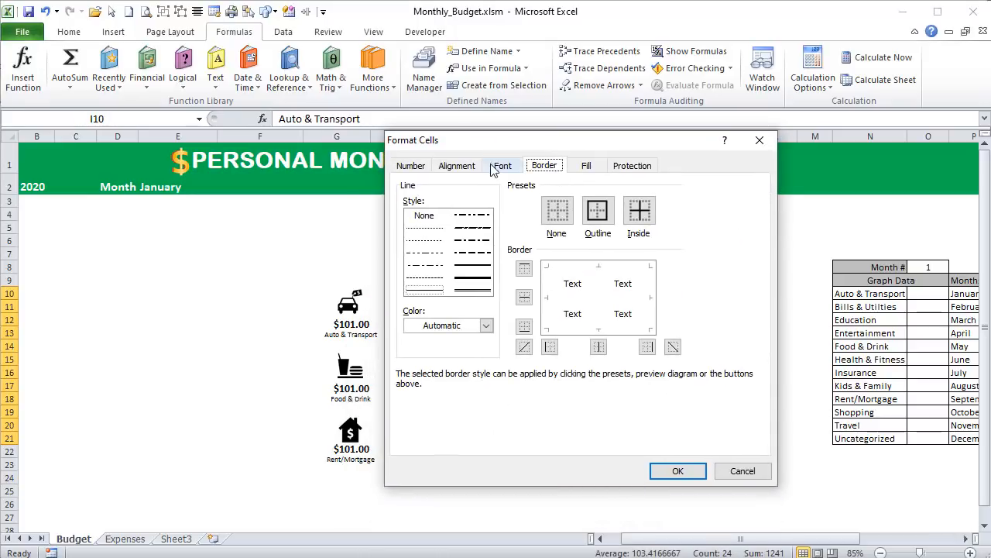
{"action": "left_click", "coordinate": [486, 325]}
{"action": "left_click", "coordinate": [381, 424]}
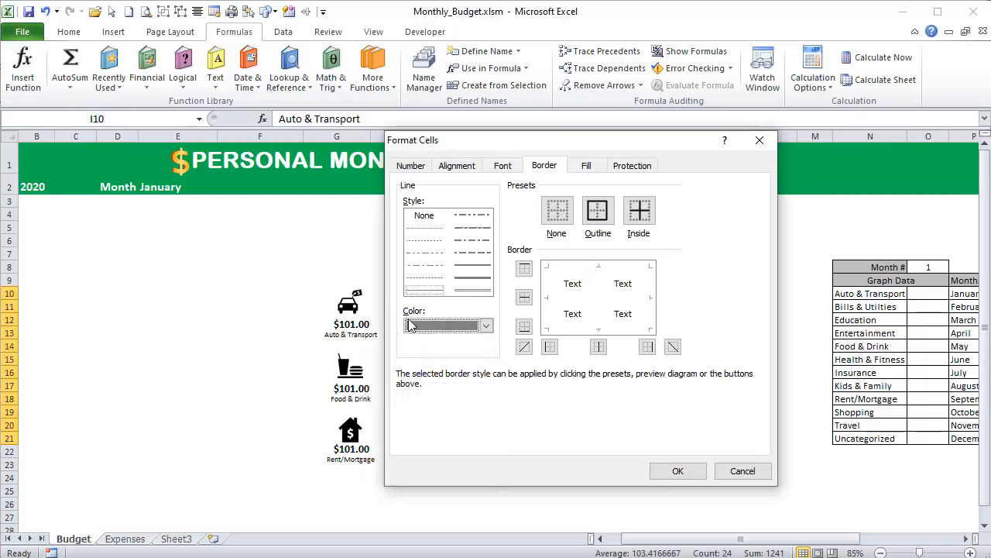
{"action": "left_click", "coordinate": [472, 265]}
{"action": "left_click", "coordinate": [486, 325]}
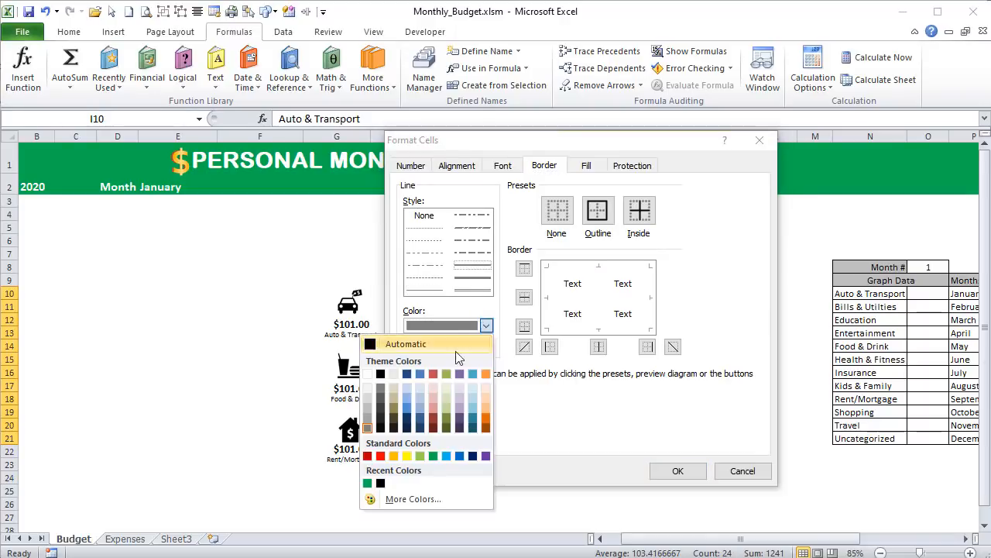
{"action": "left_click", "coordinate": [369, 419]}
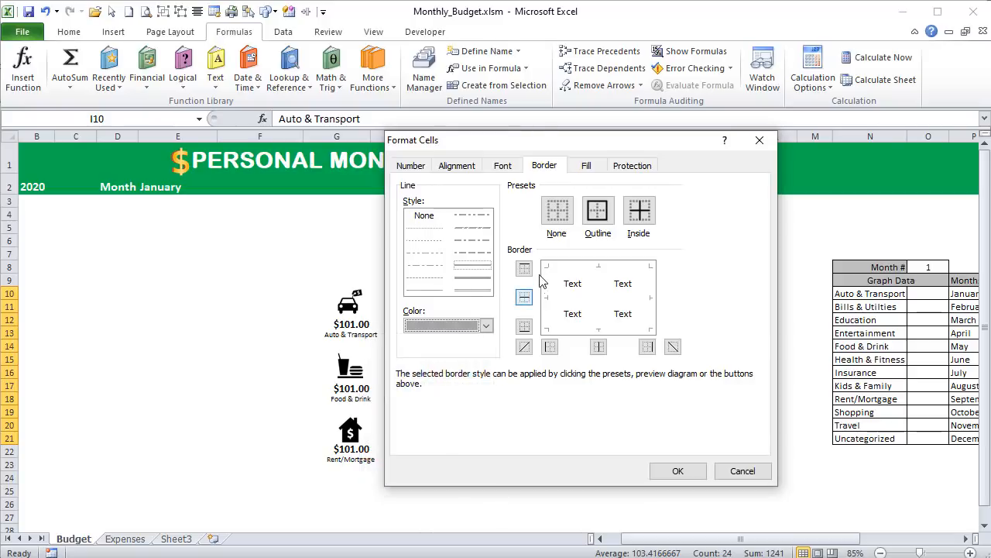
{"action": "left_click", "coordinate": [471, 267]}
- Apply the grey line as the inner horizontal and bottom borders of I10:J21
{"action": "left_click_drag", "start_coordinate": [639, 141], "coordinate": [355, 108]}
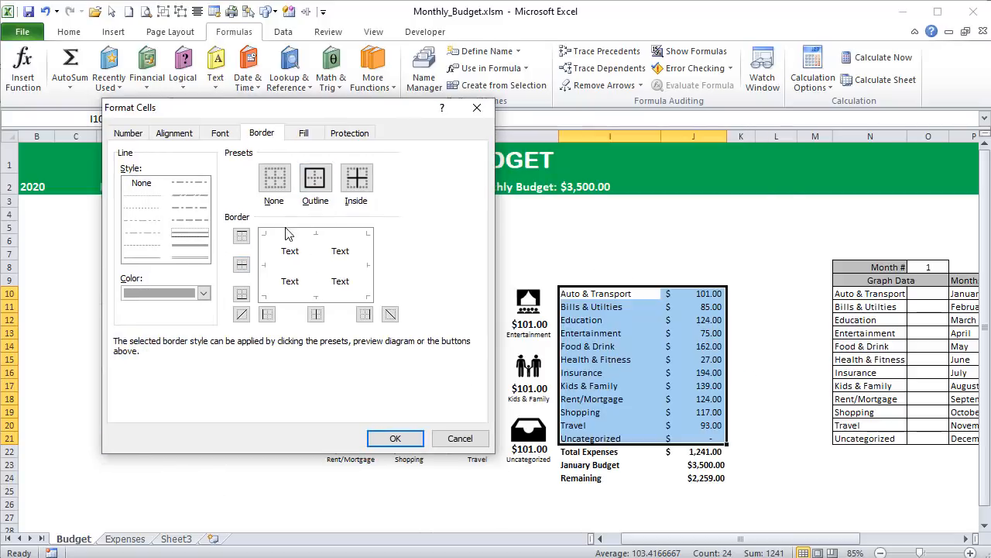
{"action": "left_click", "coordinate": [285, 268]}
{"action": "left_click", "coordinate": [289, 298]}
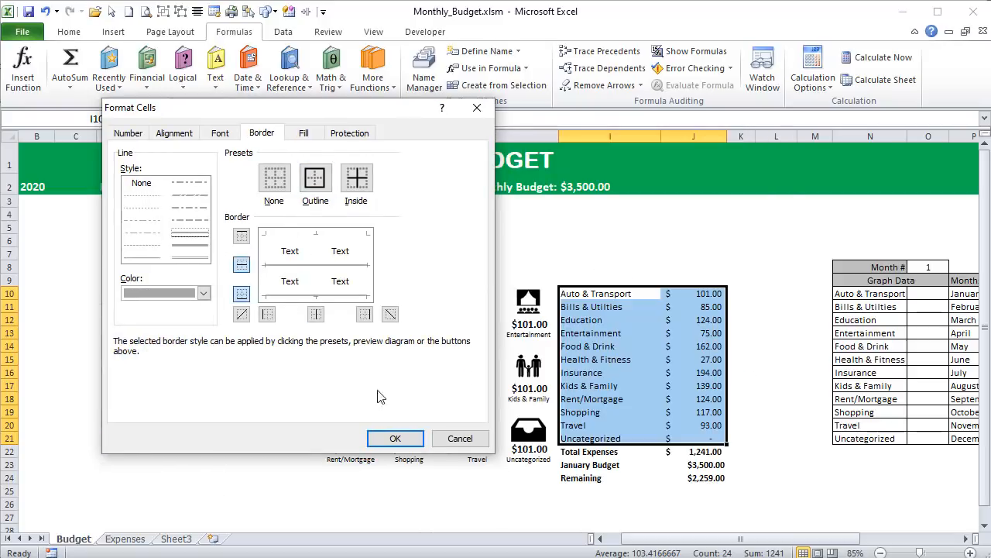
{"action": "left_click", "coordinate": [395, 439]}
{"action": "left_click", "coordinate": [765, 366]}
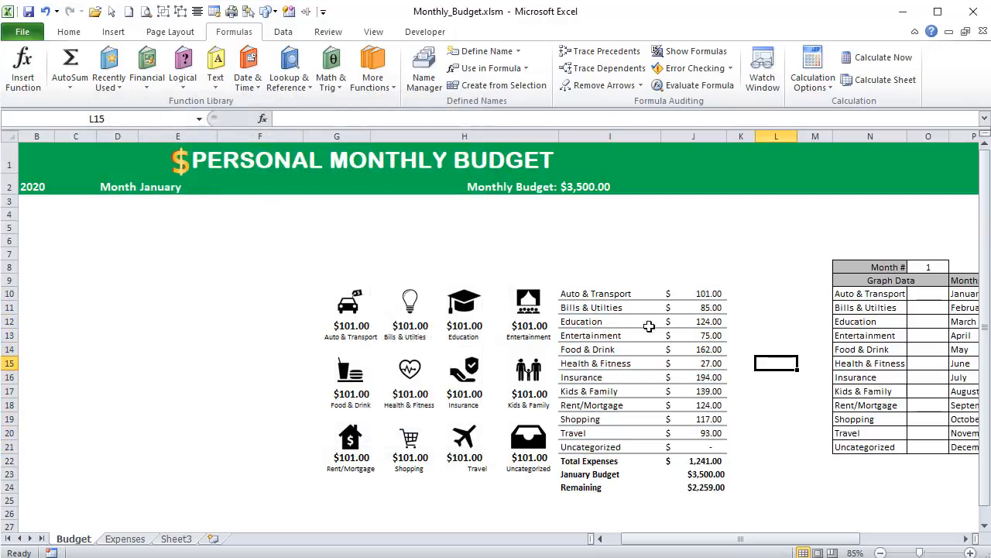
- Select all twelve category icons with their amount and name text boxes and group them into one object
{"action": "left_click_drag", "start_coordinate": [560, 136], "coordinate": [583, 137]}
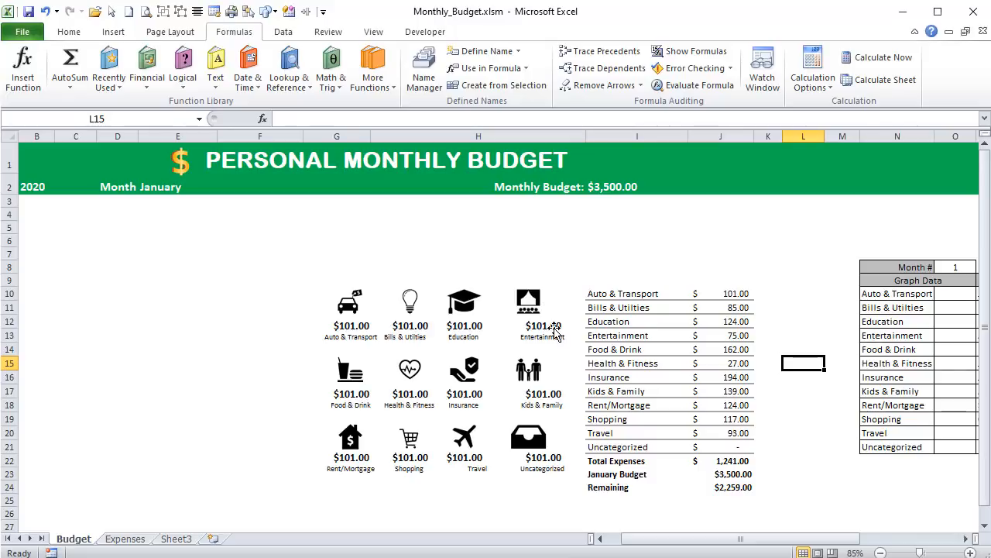
{"action": "key", "text": "ctrl+z"}
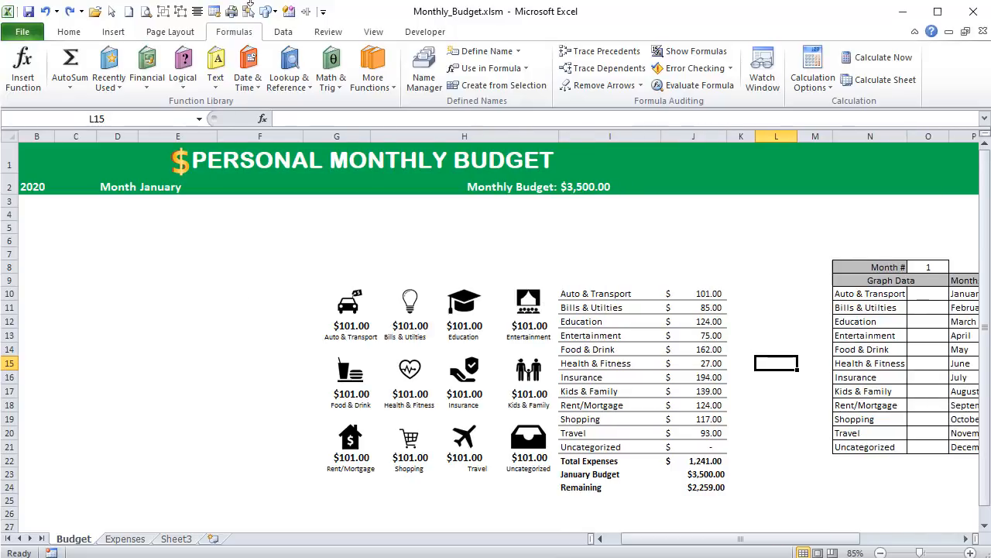
{"action": "left_click", "coordinate": [112, 11]}
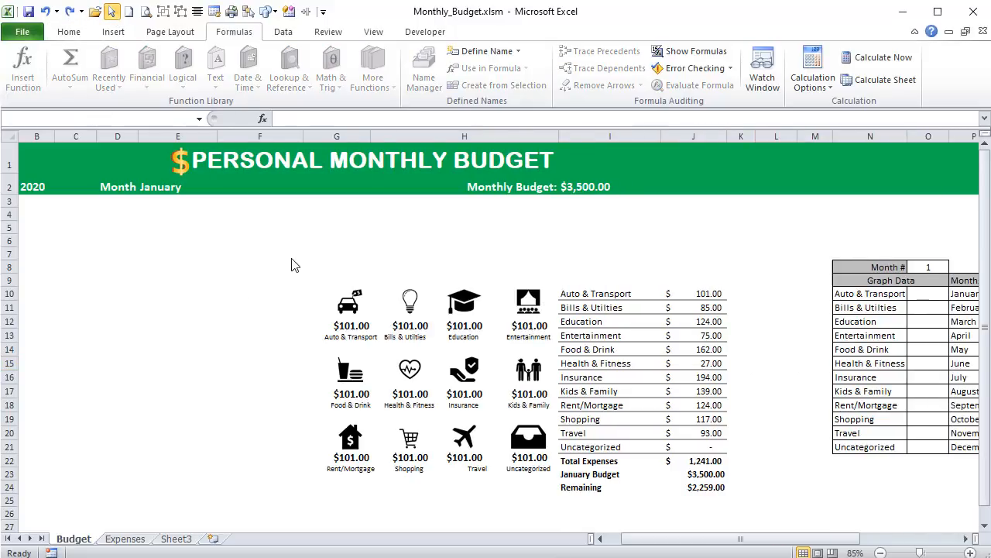
{"action": "left_click_drag", "start_coordinate": [291, 250], "coordinate": [577, 490]}
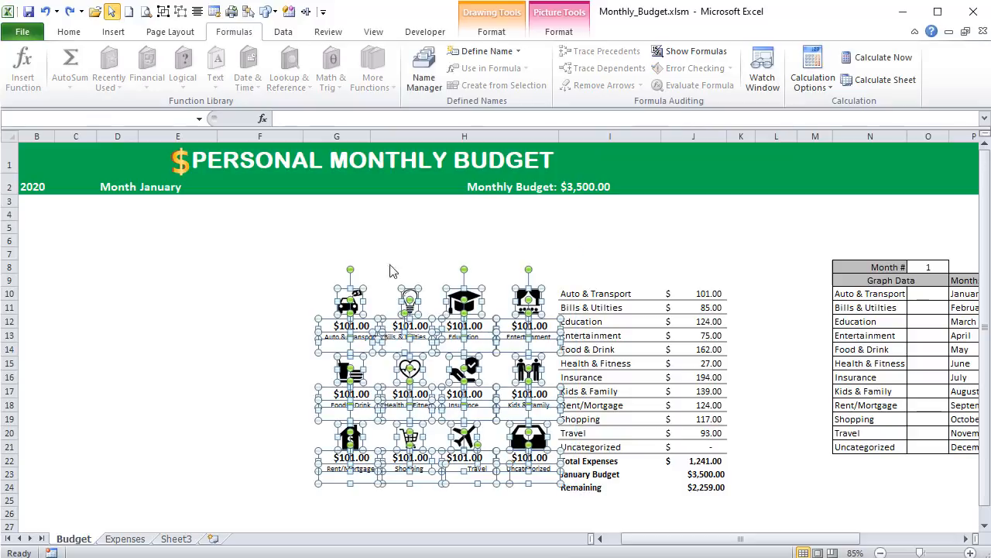
{"action": "left_click", "coordinate": [163, 12]}
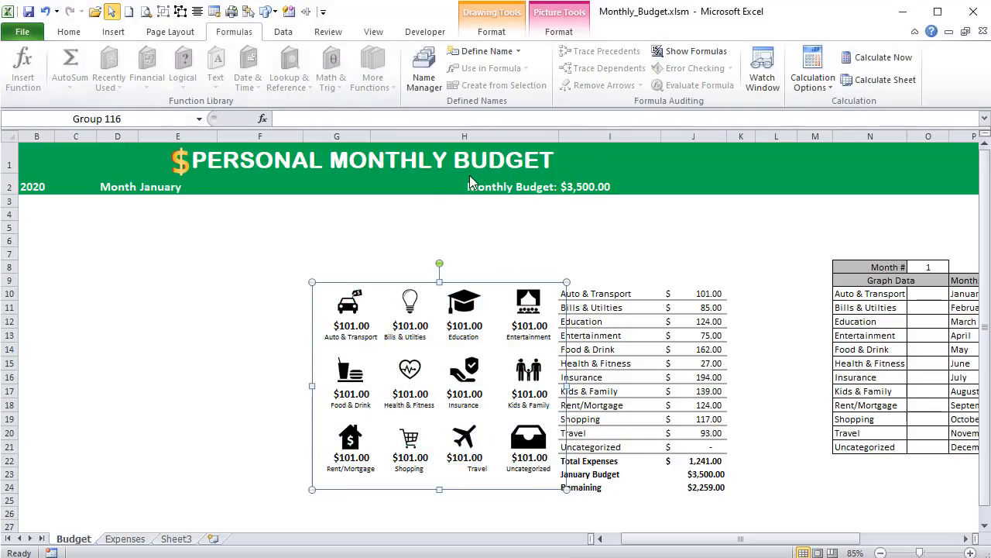
- Set the grouped icons' object positioning to "Move but don't size with cells" and leave object selection mode
{"action": "key", "text": "shift+F10"}
{"action": "key", "text": "Up"}
{"action": "key", "text": "Up"}
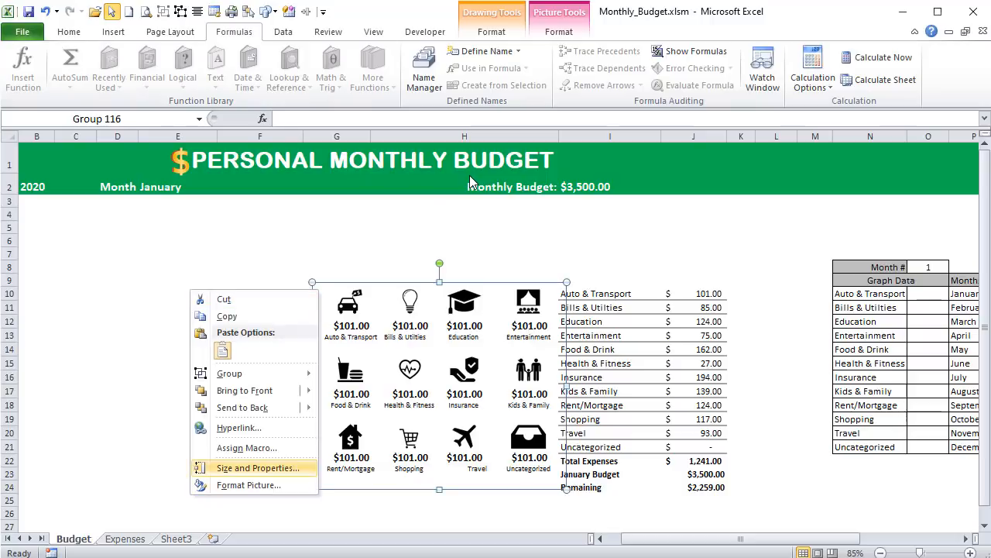
{"action": "key", "text": "Return"}
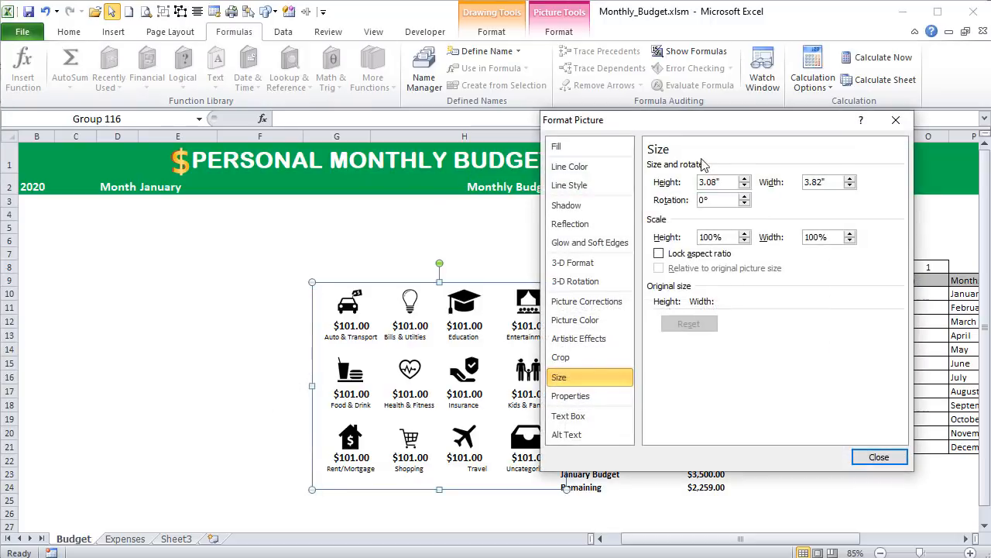
{"action": "left_click", "coordinate": [597, 395]}
{"action": "left_click", "coordinate": [708, 199]}
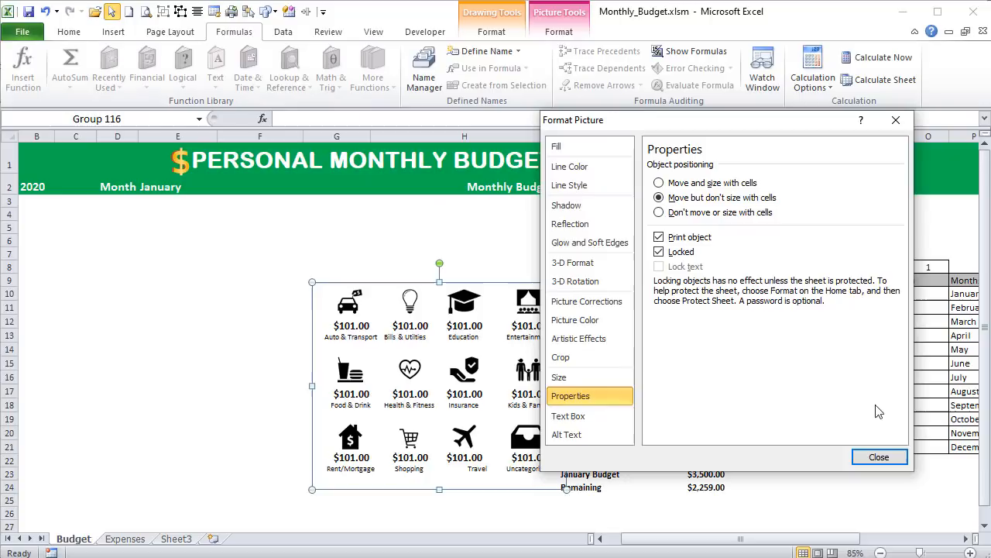
{"action": "left_click", "coordinate": [879, 457]}
{"action": "left_click", "coordinate": [264, 281]}
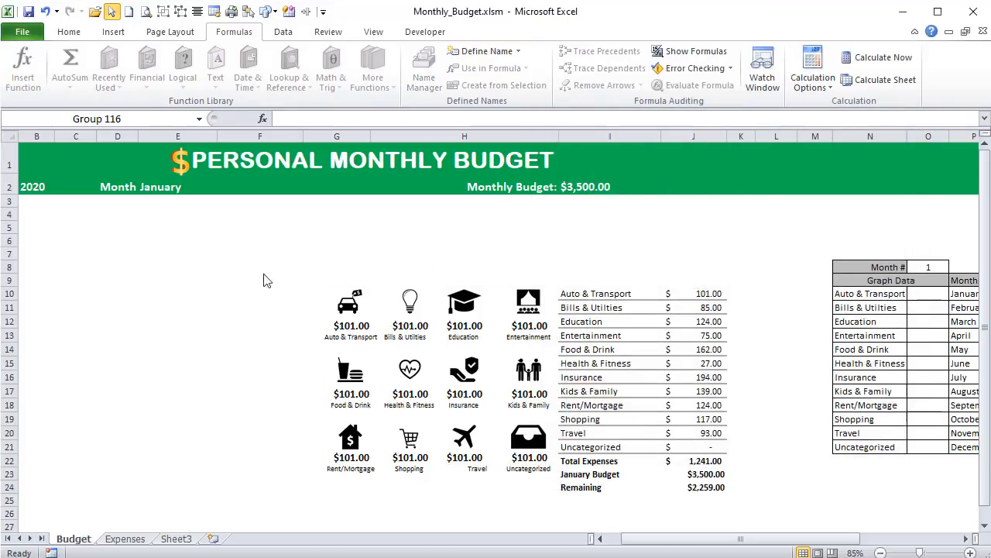
{"action": "left_click", "coordinate": [112, 11]}
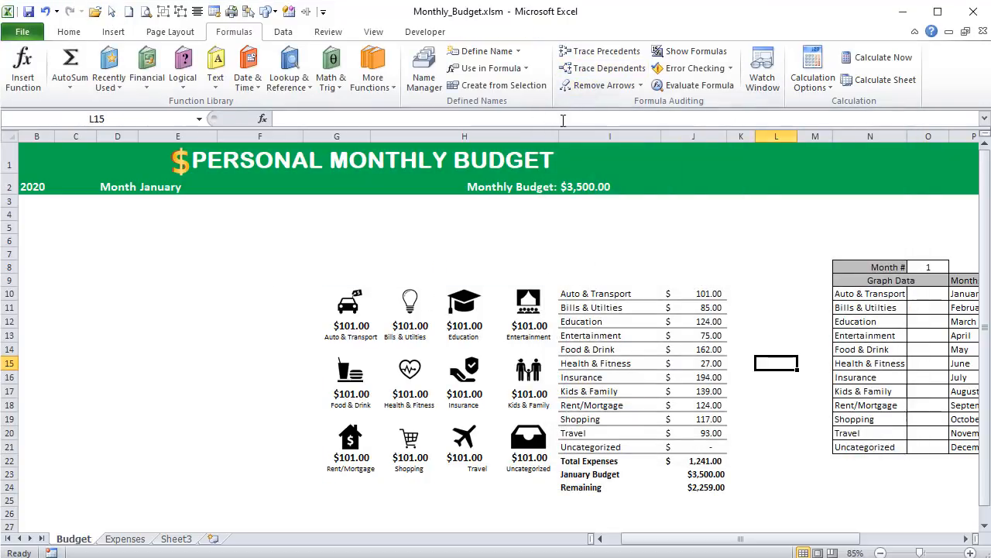
- Widen columns H and I to add space between the icons and the category table and within the table
{"action": "left_click_drag", "start_coordinate": [558, 136], "coordinate": [588, 138]}
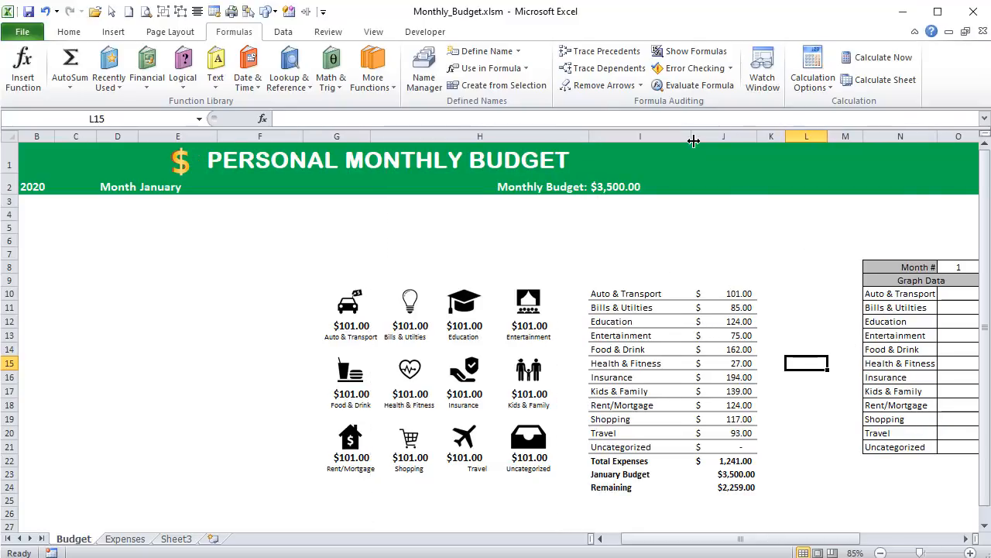
{"action": "left_click_drag", "start_coordinate": [692, 136], "coordinate": [701, 137]}
- Apply a dark grey double line as the inner horizontal and bottom borders of the summary rows I22:J24
{"action": "left_click_drag", "start_coordinate": [628, 465], "coordinate": [729, 483]}
{"action": "right_click", "coordinate": [729, 482]}
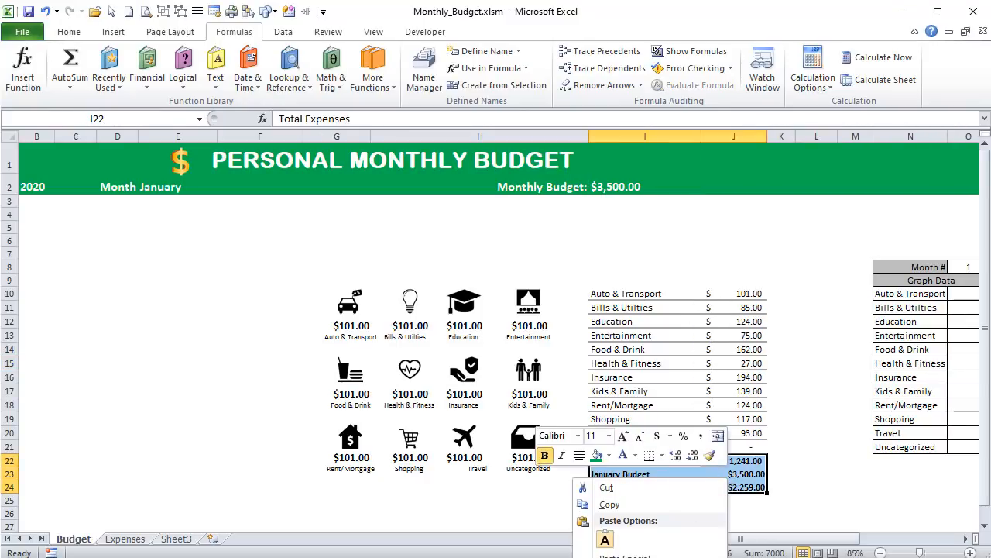
{"action": "left_click", "coordinate": [628, 556]}
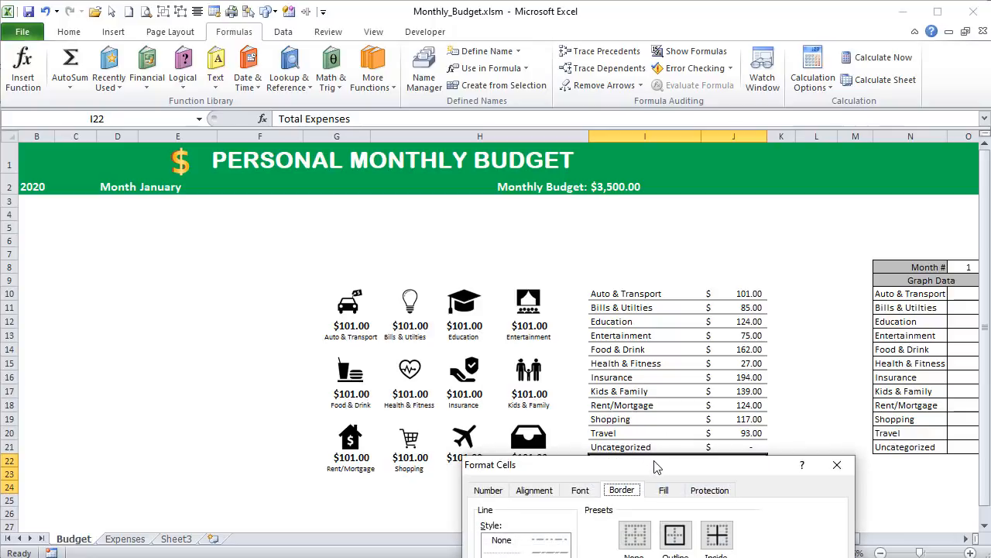
{"action": "left_click_drag", "start_coordinate": [653, 464], "coordinate": [521, 70]}
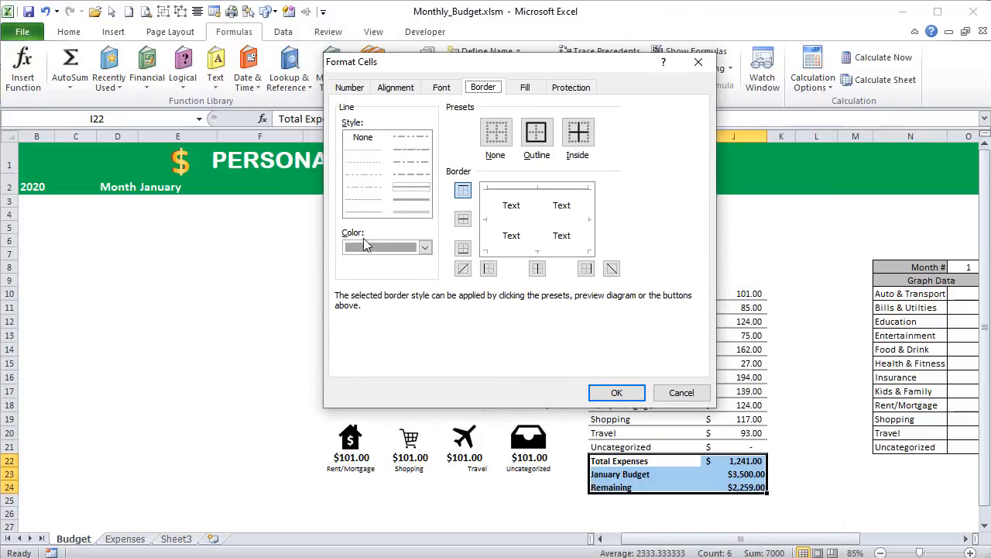
{"action": "left_click", "coordinate": [423, 247]}
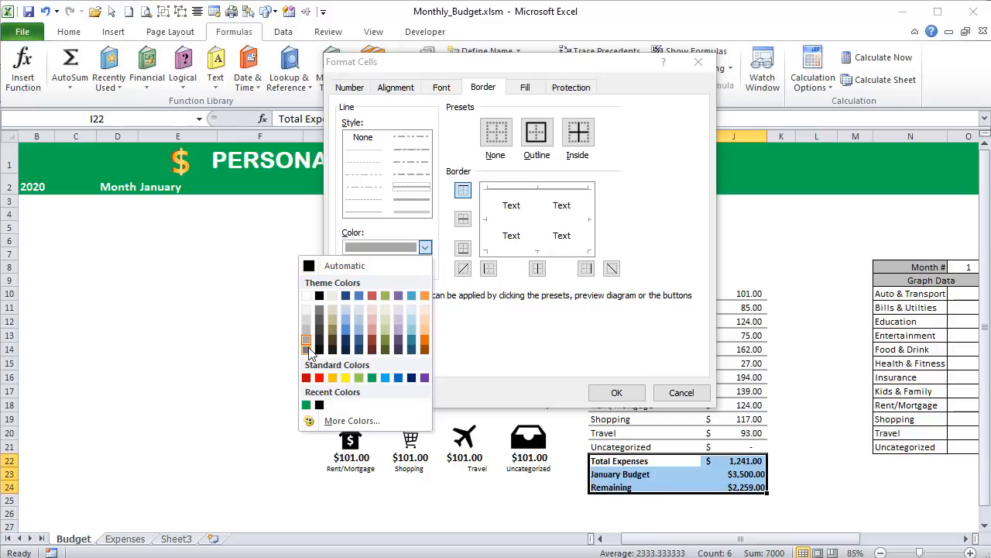
{"action": "left_click", "coordinate": [319, 319]}
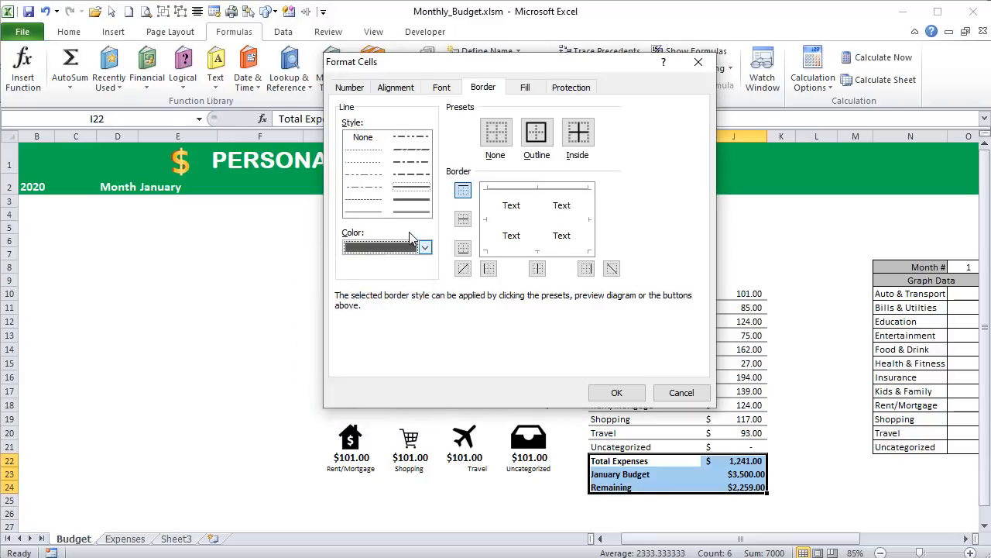
{"action": "left_click", "coordinate": [513, 220]}
{"action": "left_click", "coordinate": [513, 247]}
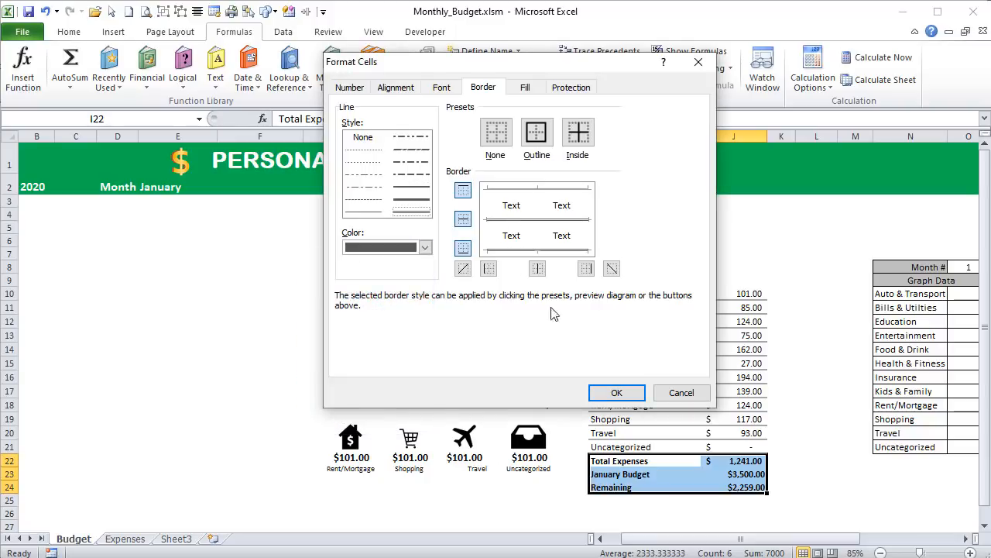
{"action": "left_click", "coordinate": [617, 392]}
{"action": "left_click", "coordinate": [296, 366]}
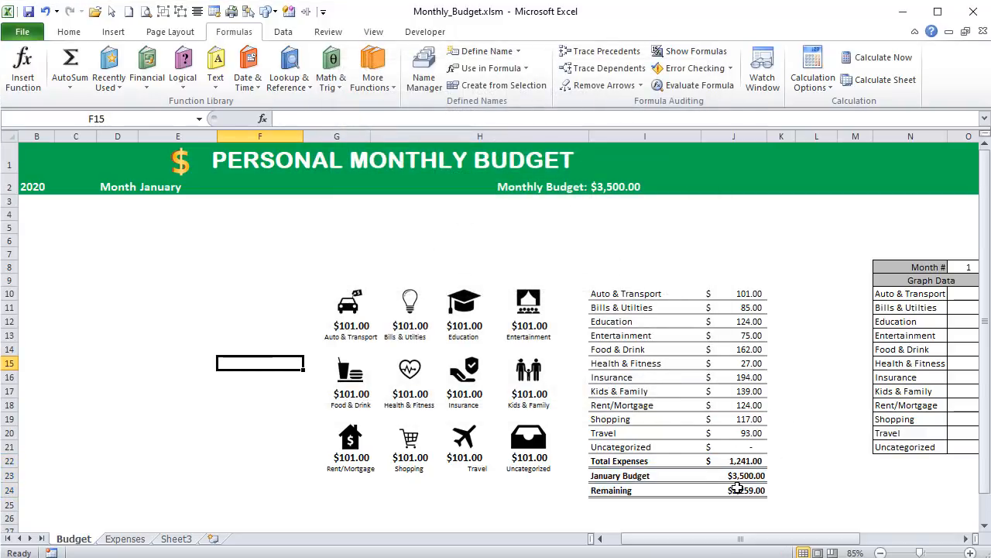
- Apply the dollar accounting number format to the budget and remaining amounts in J23:J24
{"action": "left_click_drag", "start_coordinate": [724, 476], "coordinate": [732, 489]}
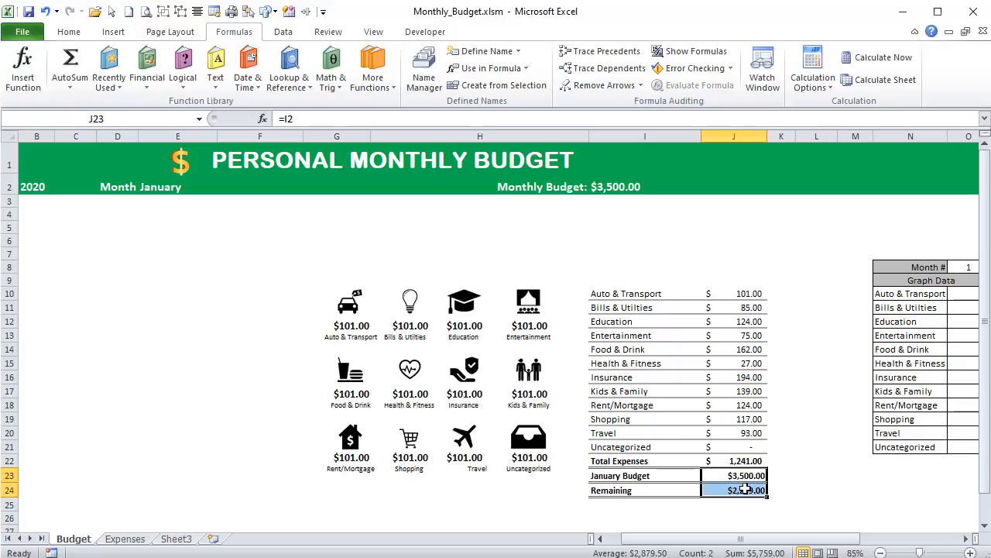
{"action": "left_click", "coordinate": [68, 33]}
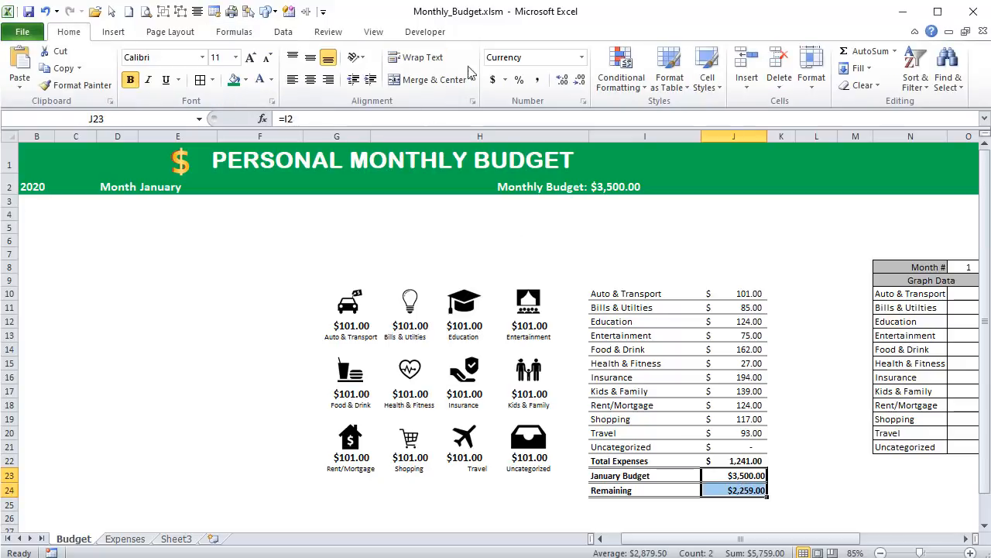
{"action": "left_click", "coordinate": [540, 61]}
{"action": "key", "text": "Escape"}
{"action": "left_click", "coordinate": [494, 80]}
{"action": "left_click", "coordinate": [703, 225]}
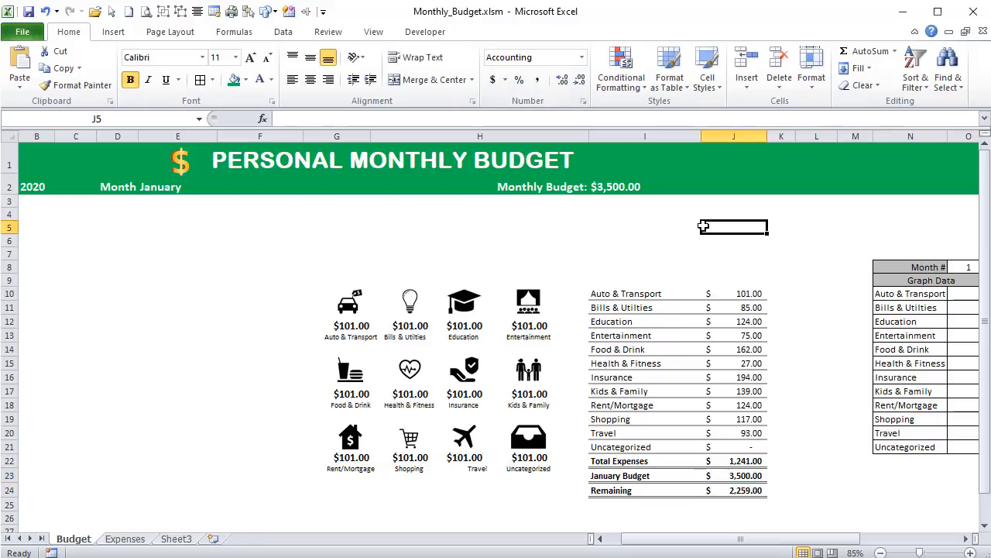
- Set the month in E2 to February to test the category totals
{"action": "left_click", "coordinate": [152, 184]}
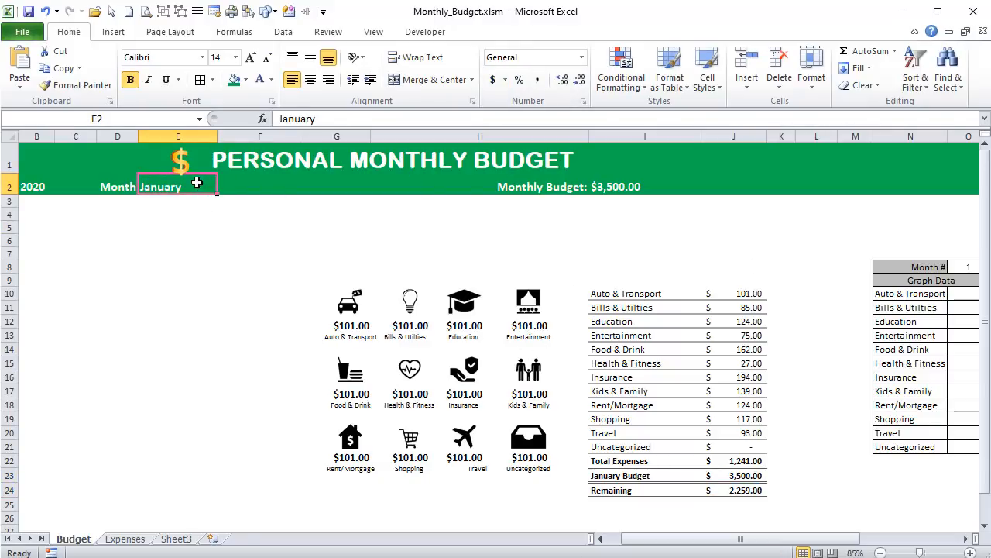
{"action": "type", "text": "FD"}
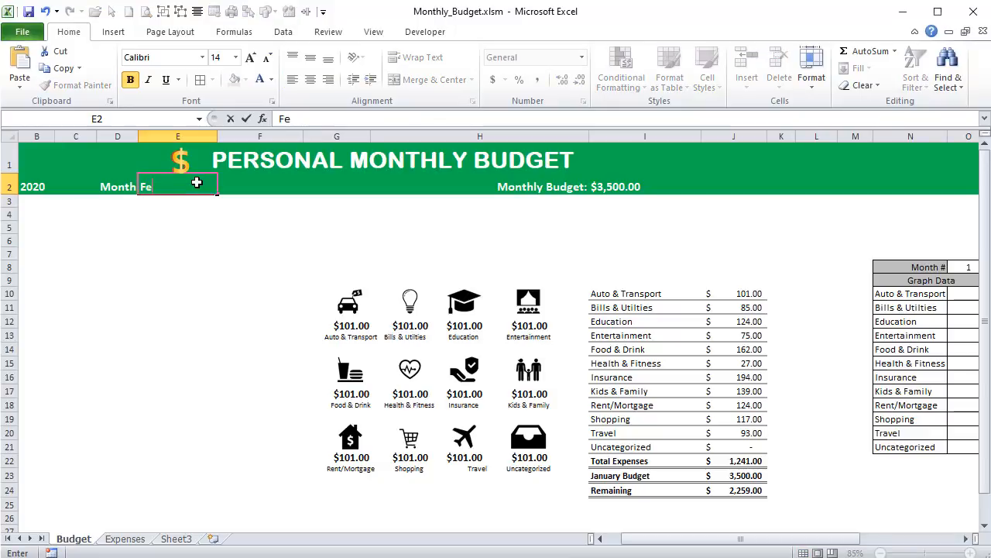
{"action": "type", "text": "bruary"}
{"action": "key", "text": "Return"}
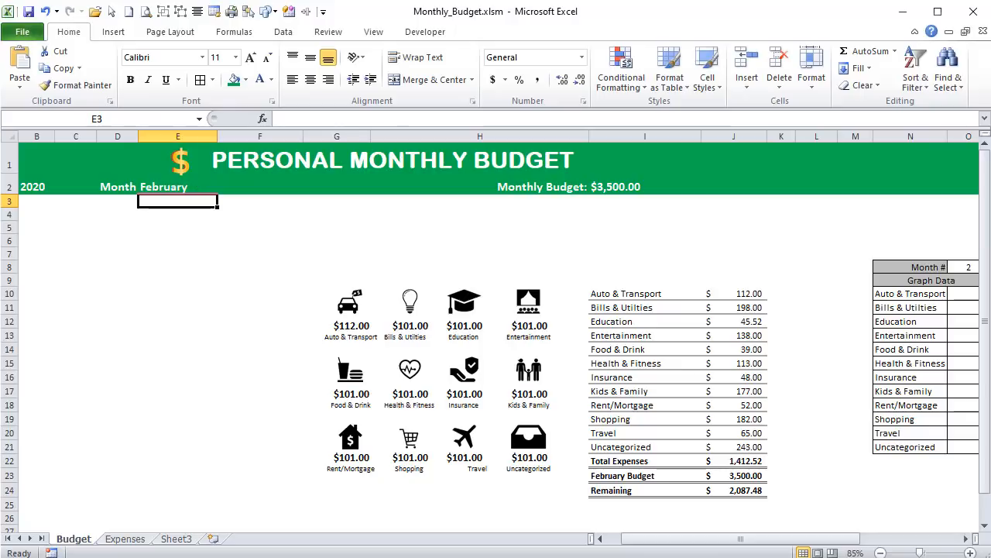
- Test the totals with the year in B2 set to 2021, and return the year to 2020
{"action": "left_click", "coordinate": [31, 188]}
{"action": "type", "text": "20"}
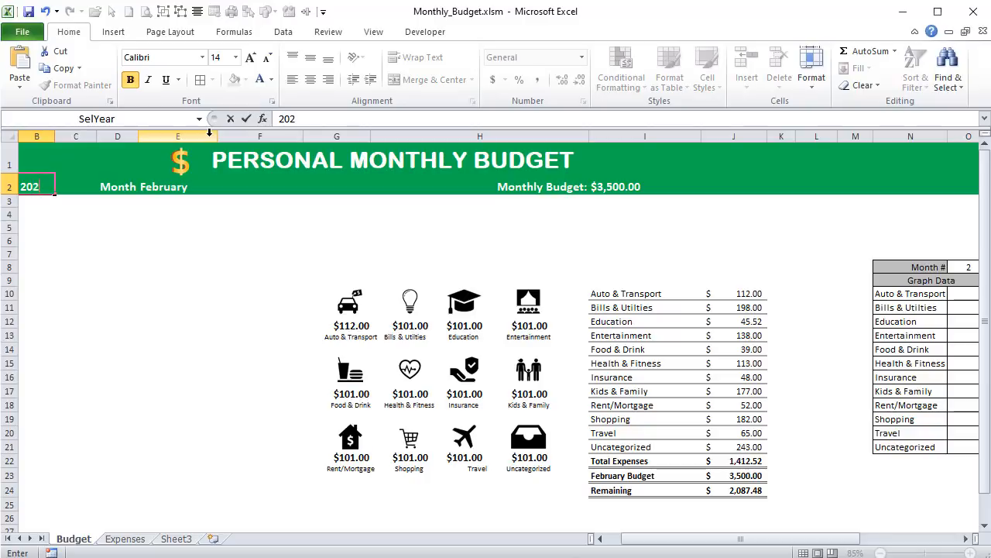
{"action": "key", "text": "Return"}
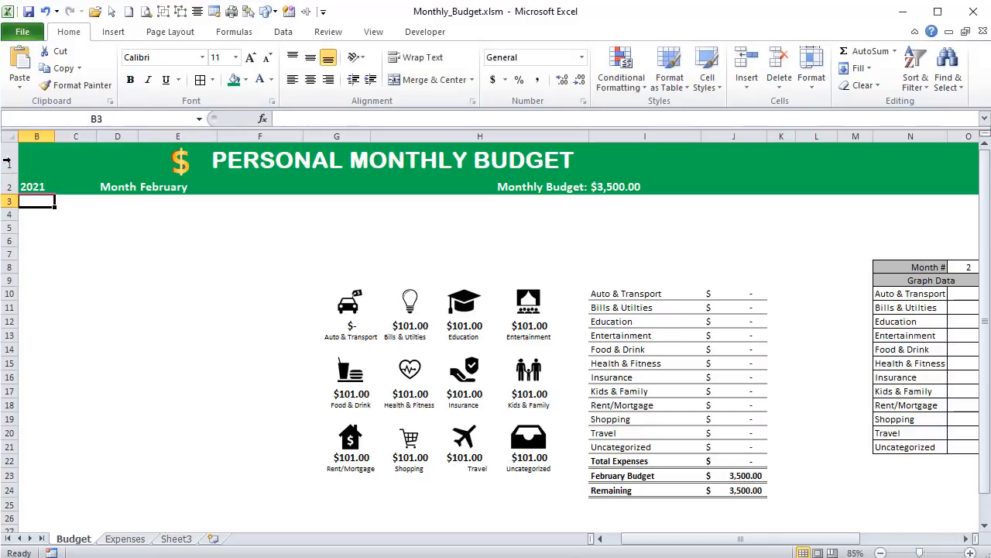
{"action": "left_click", "coordinate": [48, 183]}
{"action": "type", "text": "2"}
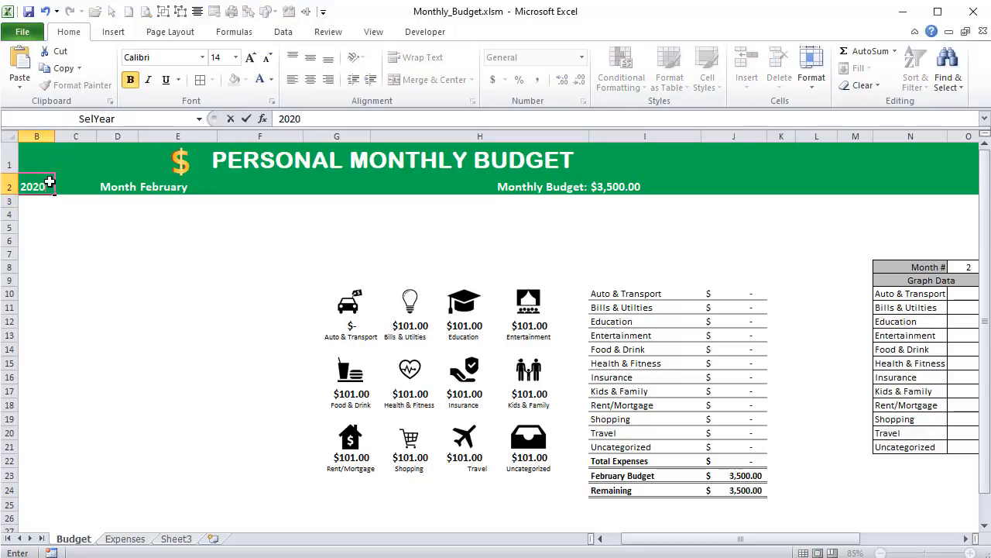
{"action": "type", "text": "020"}
{"action": "key", "text": "Return"}
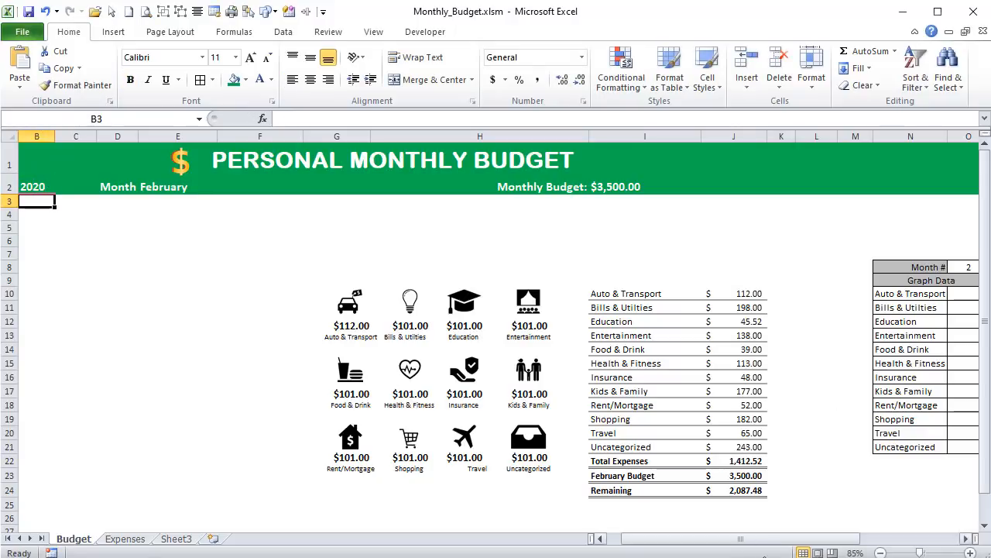
- Link the amount text box under the Education icon to the Education total in J12
{"action": "left_click_drag", "start_coordinate": [763, 541], "coordinate": [749, 540]}
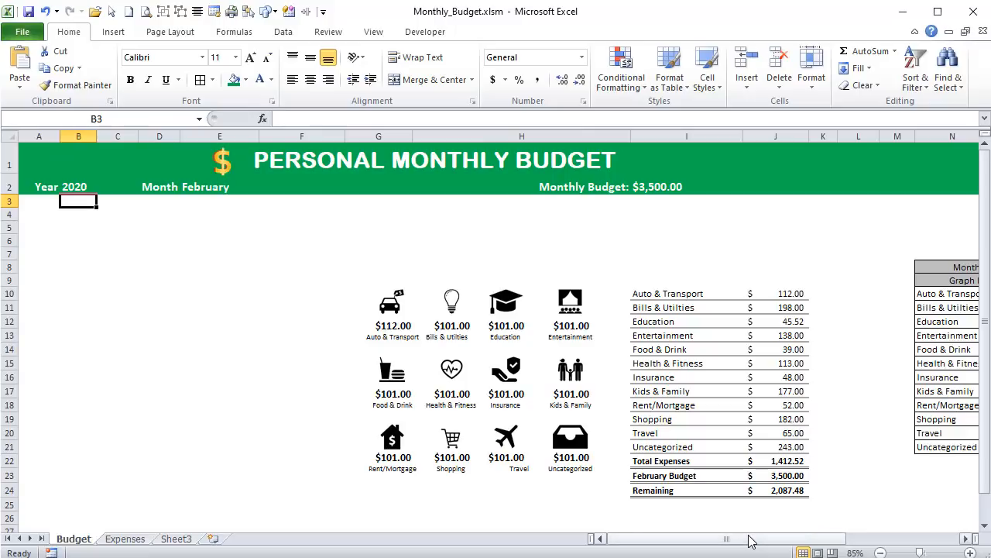
{"action": "left_click", "coordinate": [444, 328]}
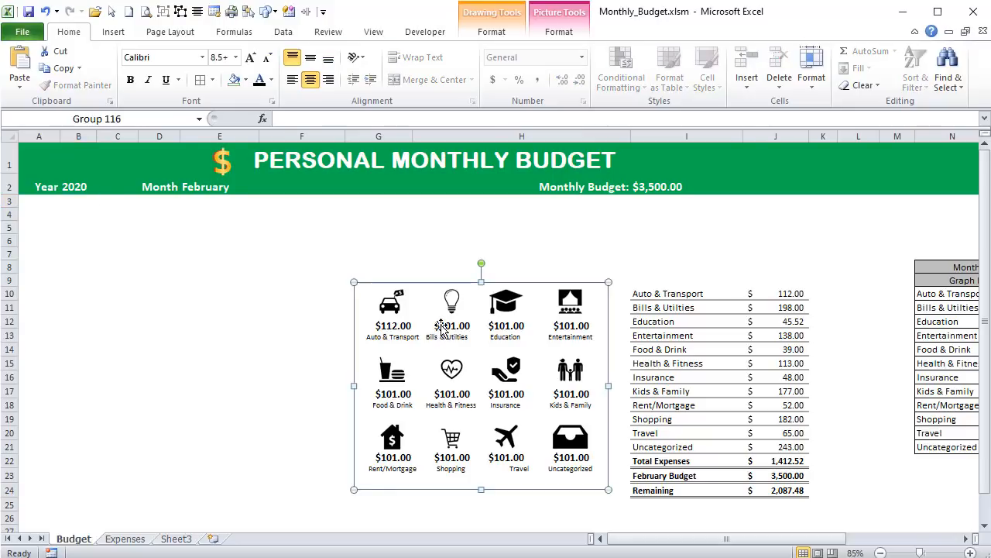
{"action": "double_click", "coordinate": [440, 326]}
{"action": "left_click", "coordinate": [440, 326]}
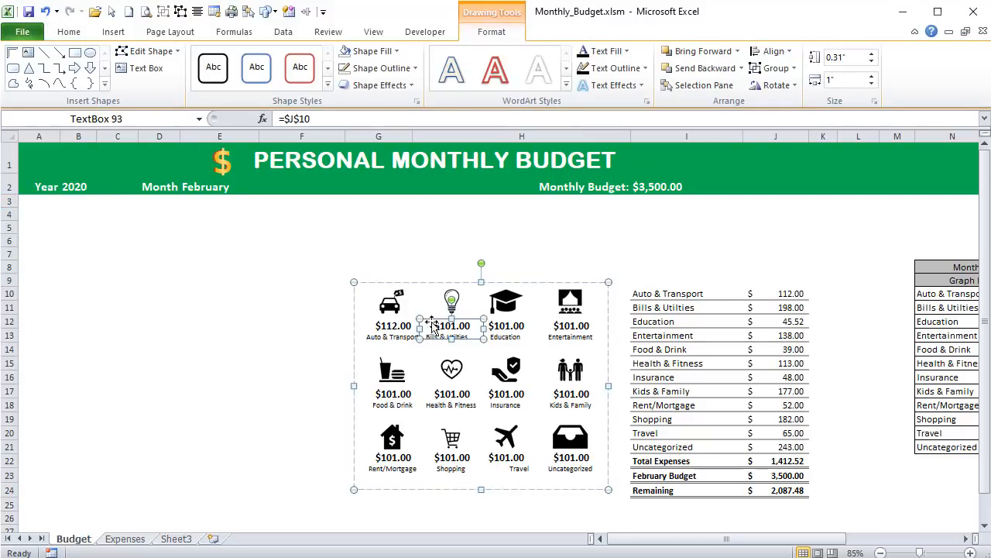
{"action": "left_click", "coordinate": [408, 324]}
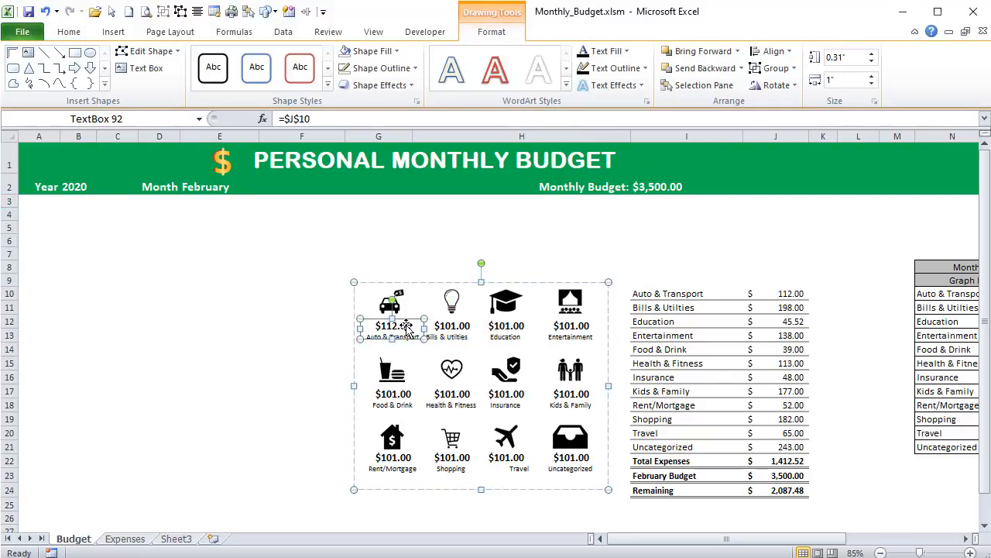
{"action": "left_click", "coordinate": [449, 325]}
{"action": "left_click", "coordinate": [509, 326]}
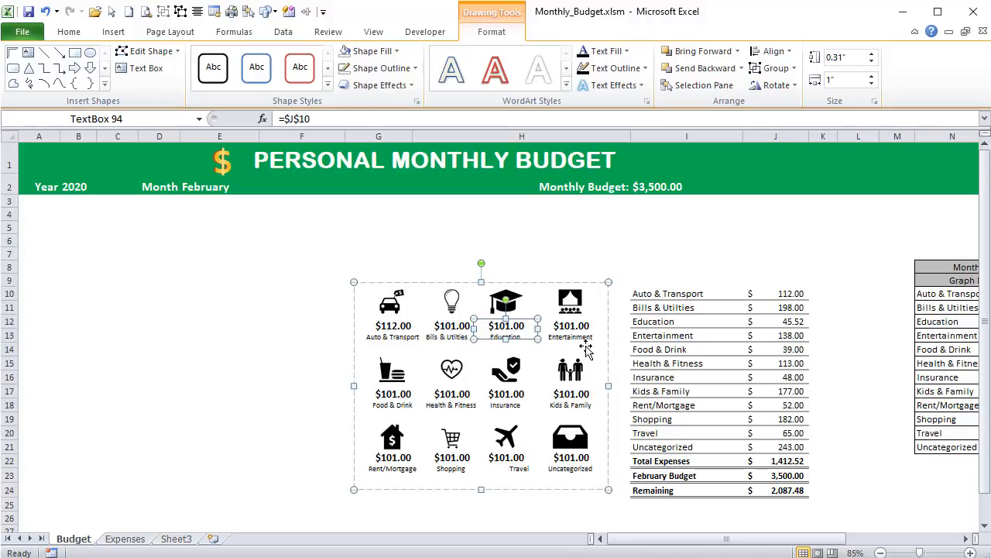
{"action": "left_click_drag", "start_coordinate": [303, 119], "coordinate": [325, 120]}
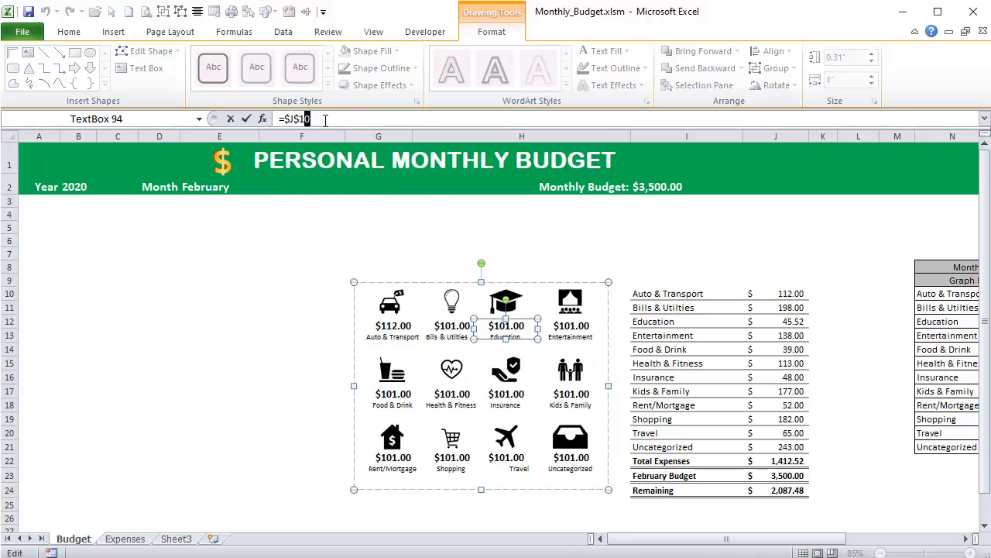
{"action": "type", "text": "13"}
{"action": "key", "text": "Return"}
{"action": "left_click", "coordinate": [570, 320]}
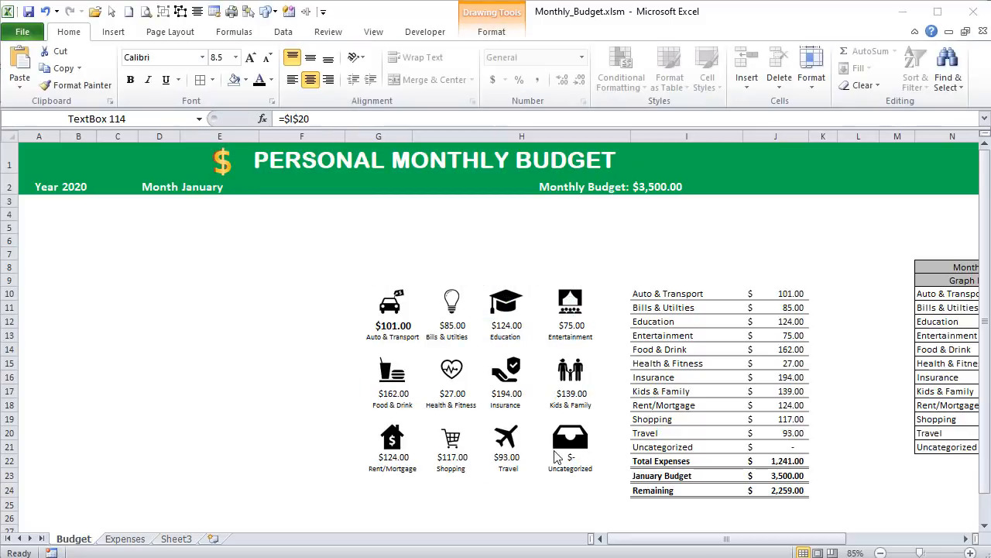
- Check the cell links of the amount text boxes under the Uncategorized, Travel, Shopping and Rent/Mortgage icons
{"action": "left_click", "coordinate": [562, 458]}
{"action": "left_click", "coordinate": [563, 460]}
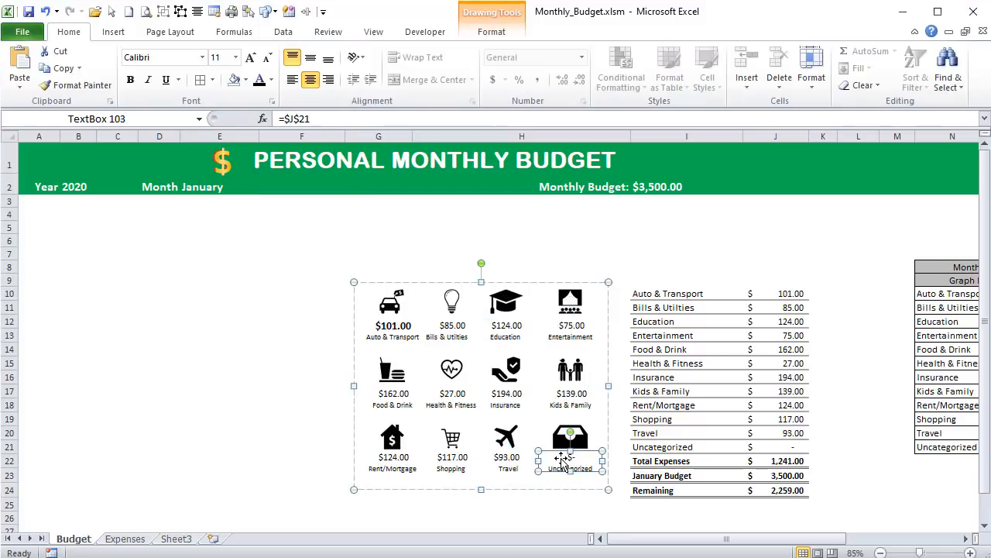
{"action": "left_click", "coordinate": [498, 458]}
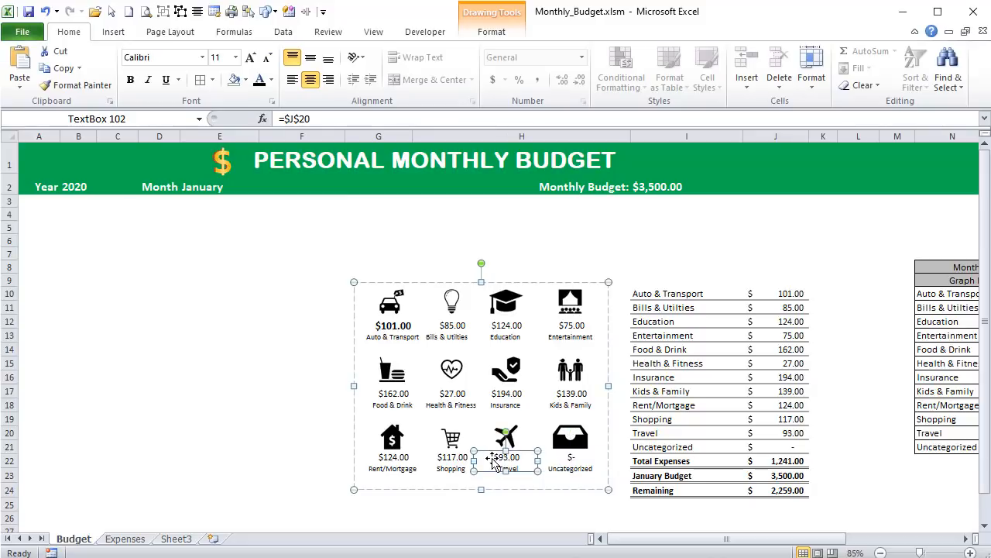
{"action": "left_click", "coordinate": [450, 462]}
{"action": "left_click", "coordinate": [393, 462]}
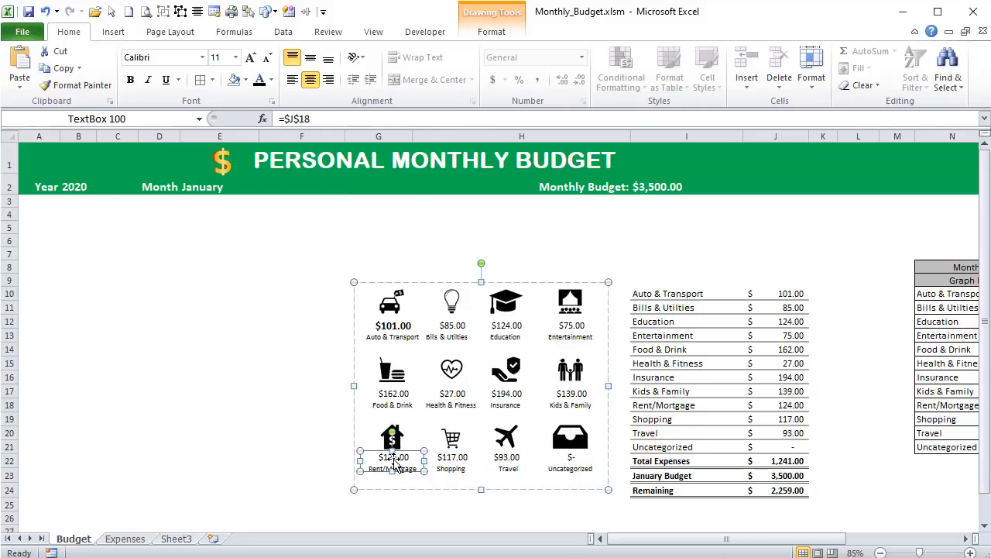
- Format the amounts under all category icons except Auto & Transport as bold 12-point text
{"action": "left_click", "coordinate": [449, 326]}
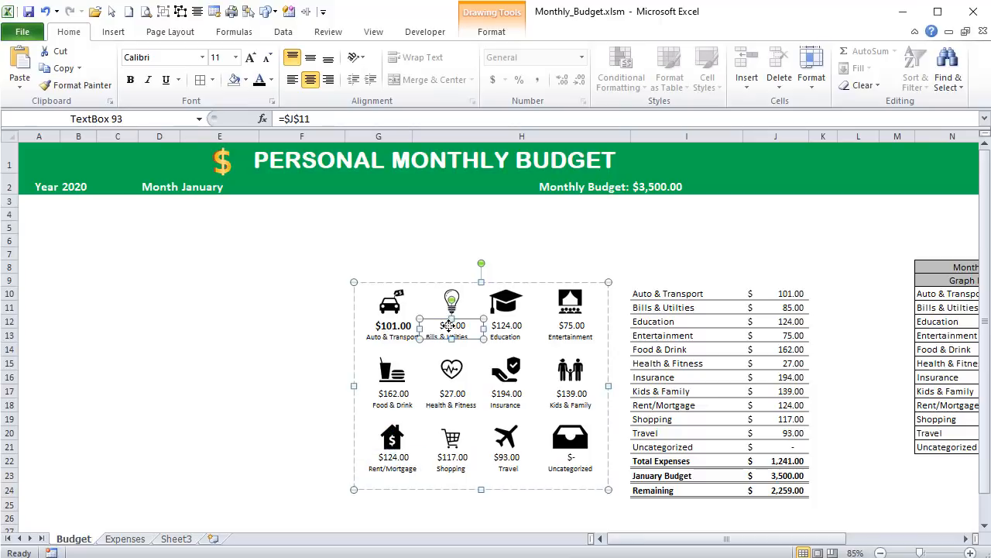
{"action": "left_click", "coordinate": [504, 326], "text": "ctrl"}
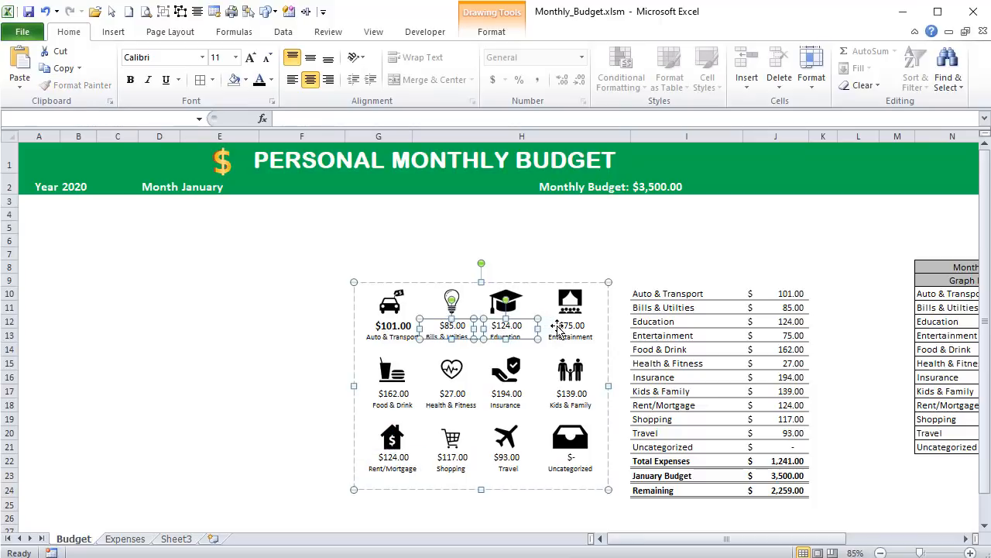
{"action": "left_click", "coordinate": [558, 328], "text": "ctrl"}
{"action": "left_click", "coordinate": [568, 392], "text": "ctrl"}
{"action": "left_click", "coordinate": [515, 395], "text": "ctrl"}
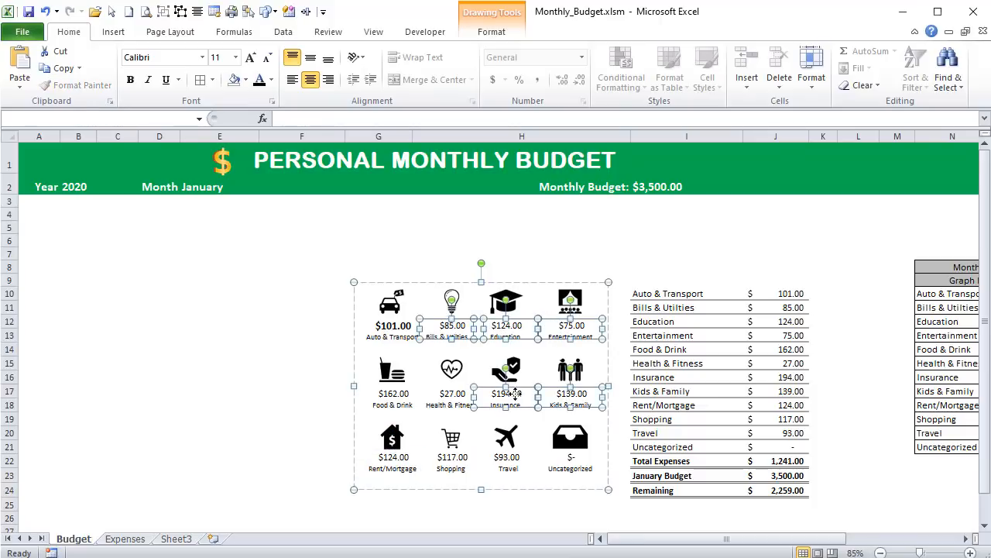
{"action": "left_click", "coordinate": [461, 393], "text": "ctrl"}
{"action": "left_click", "coordinate": [384, 393], "text": "ctrl"}
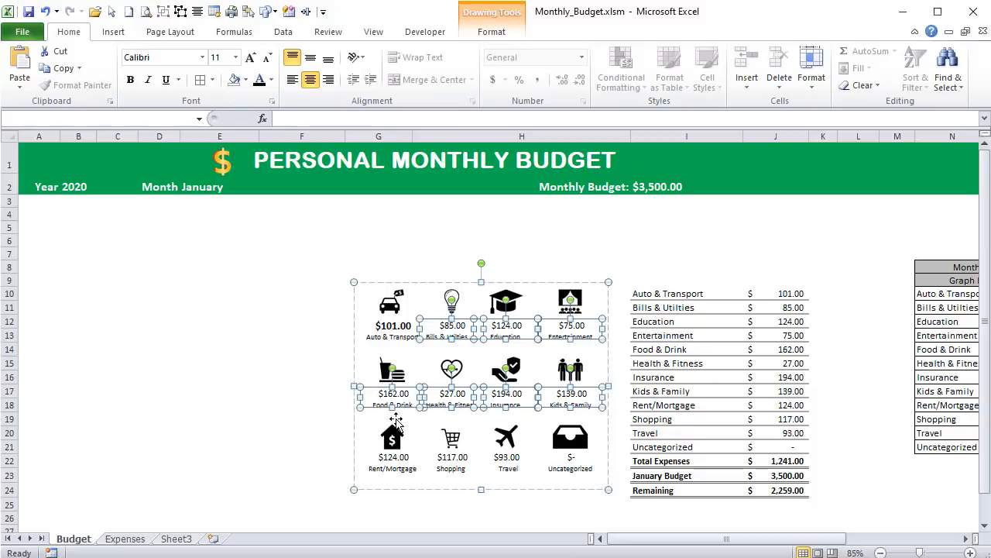
{"action": "left_click", "coordinate": [399, 457], "text": "ctrl"}
{"action": "left_click", "coordinate": [445, 463], "text": "ctrl"}
{"action": "left_click", "coordinate": [509, 457], "text": "ctrl"}
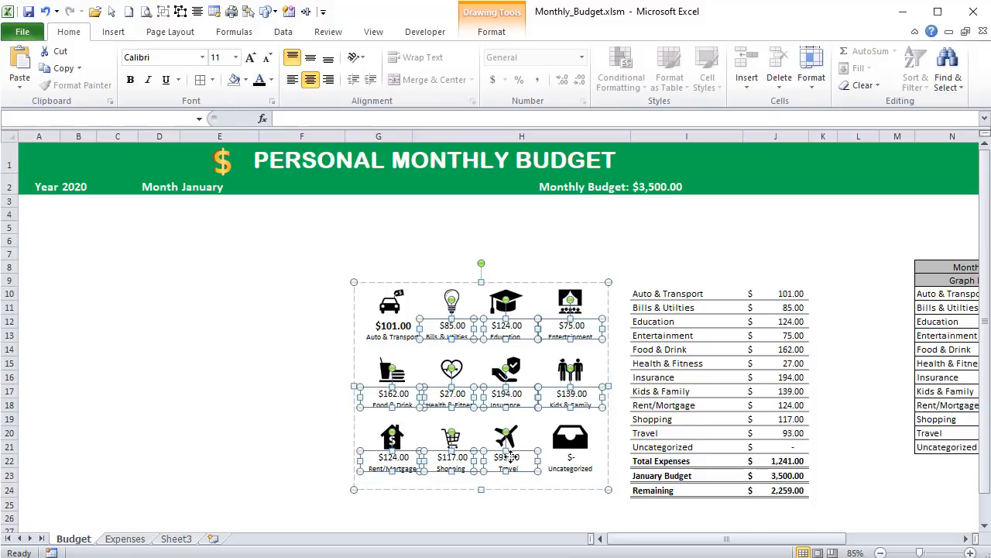
{"action": "left_click", "coordinate": [562, 458], "text": "ctrl"}
{"action": "left_click", "coordinate": [220, 59]}
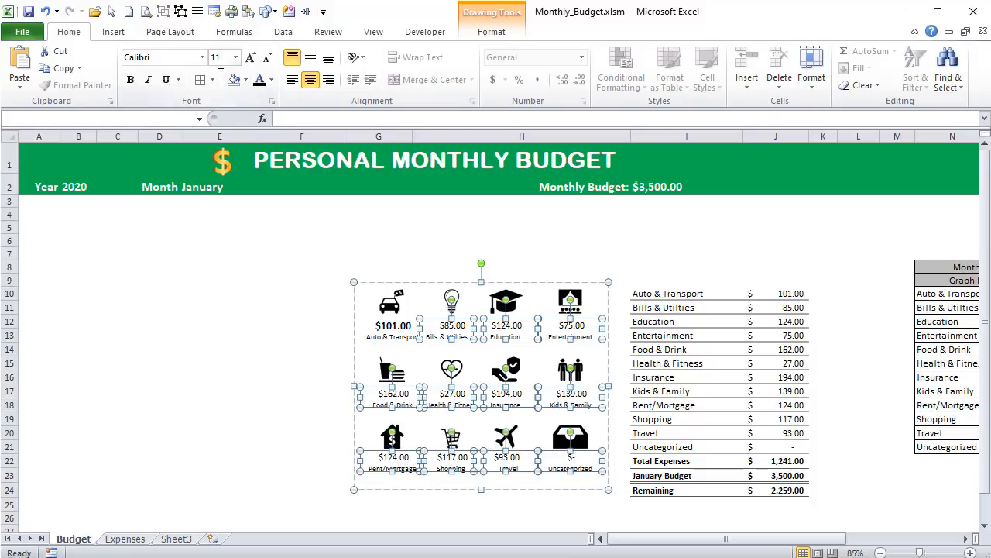
{"action": "type", "text": "12"}
{"action": "key", "text": "Return"}
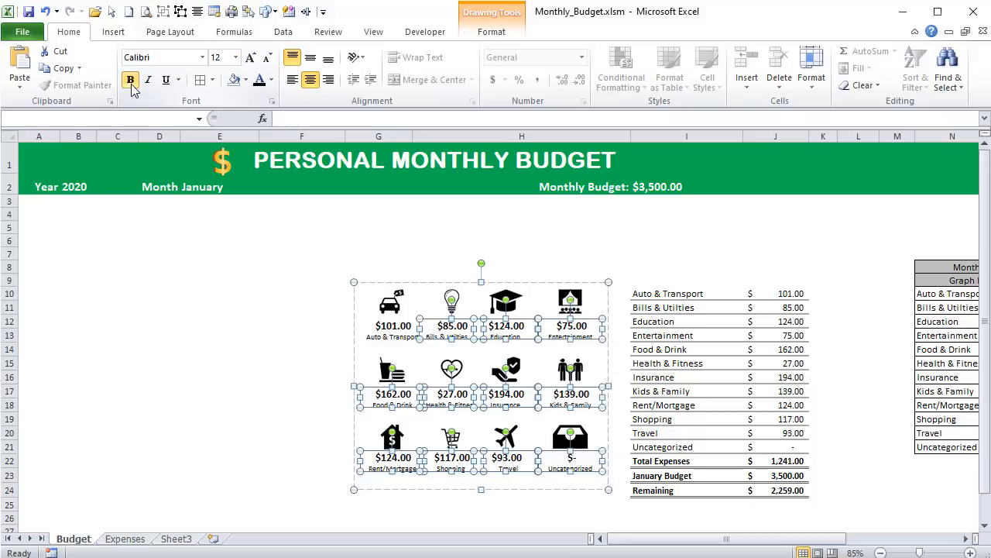
{"action": "left_click", "coordinate": [220, 254]}
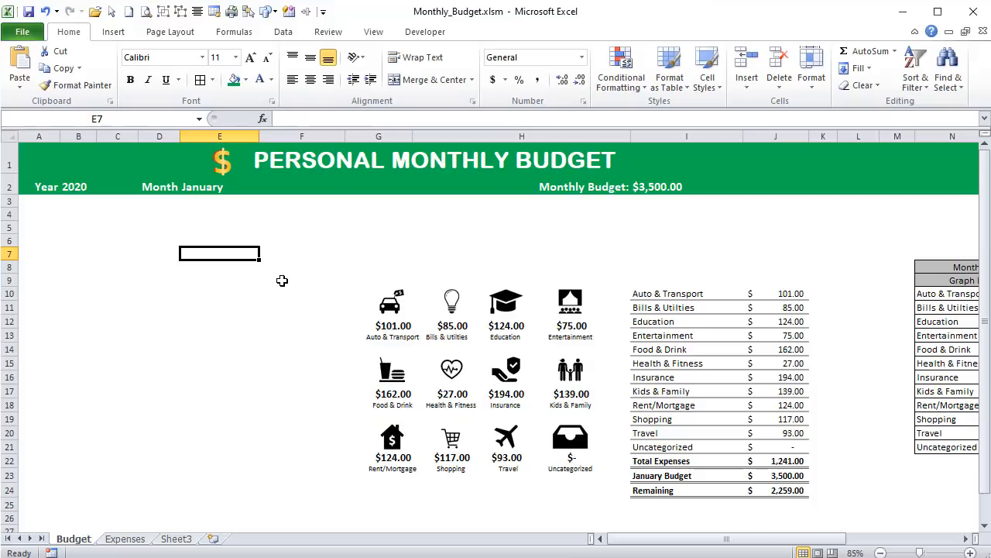
- Set the month in E2 to February to test the icon amounts, and save the workbook
{"action": "left_click", "coordinate": [202, 186]}
{"action": "type", "text": "Fr"}
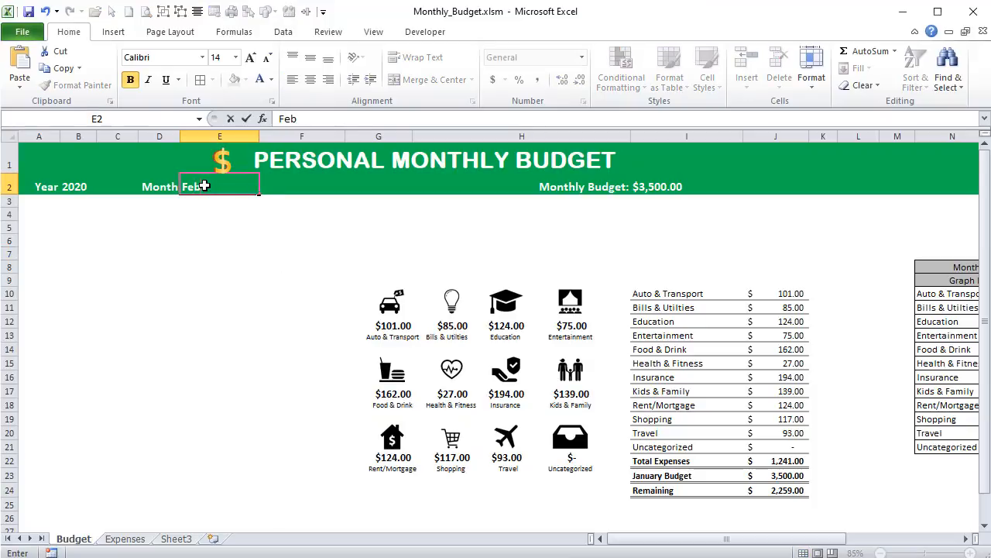
{"action": "type", "text": "bruary"}
{"action": "key", "text": "Return"}
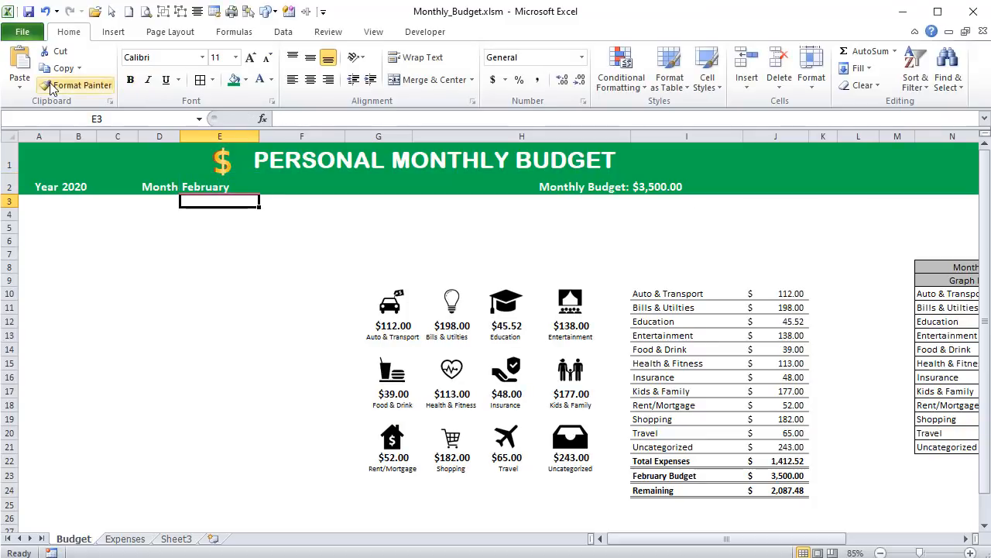
{"action": "left_click", "coordinate": [28, 11]}
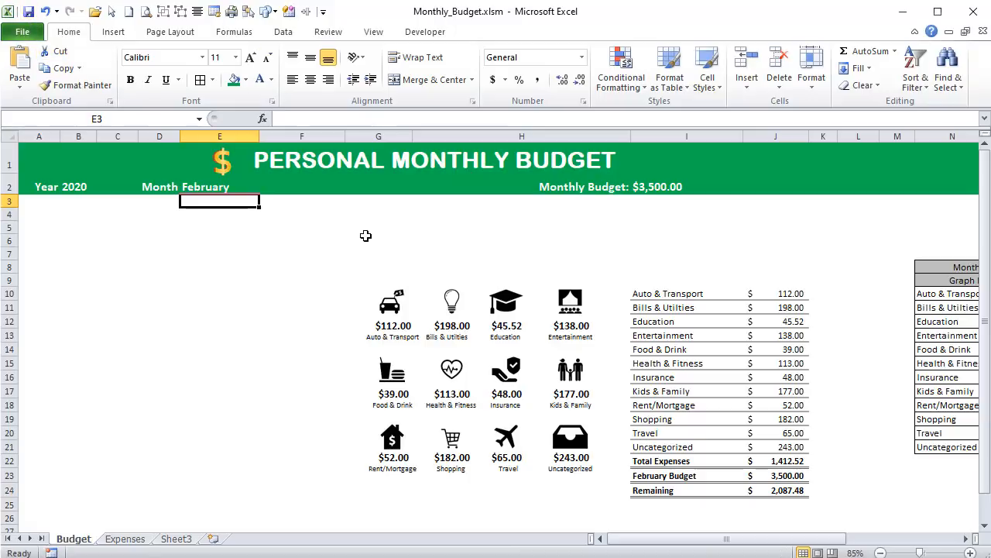
- Copy the full SUMIFS formula text from J10 into O10, the Auto & Transport cell of the Graph Data table
{"action": "left_click_drag", "start_coordinate": [796, 540], "coordinate": [868, 542]}
{"action": "left_click", "coordinate": [531, 292]}
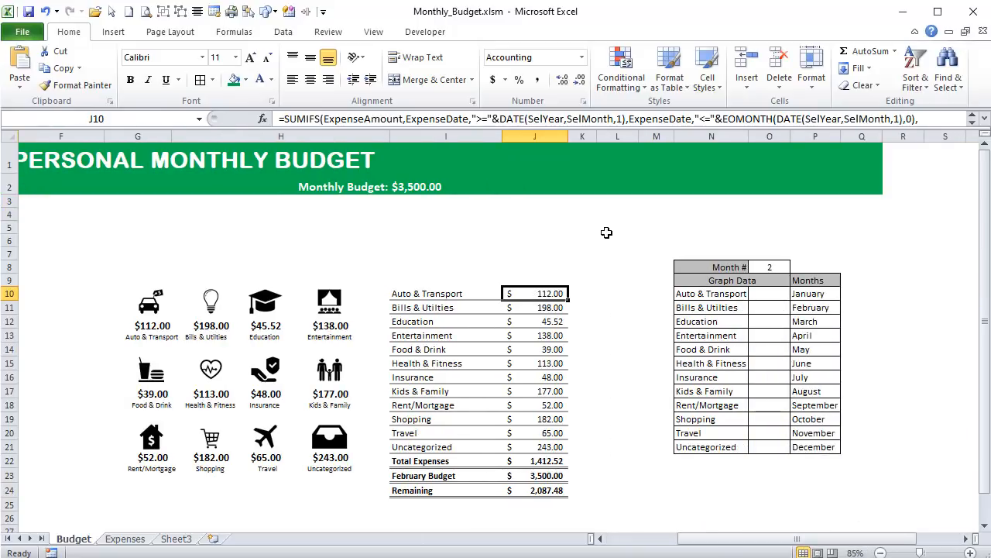
{"action": "left_click", "coordinate": [972, 119]}
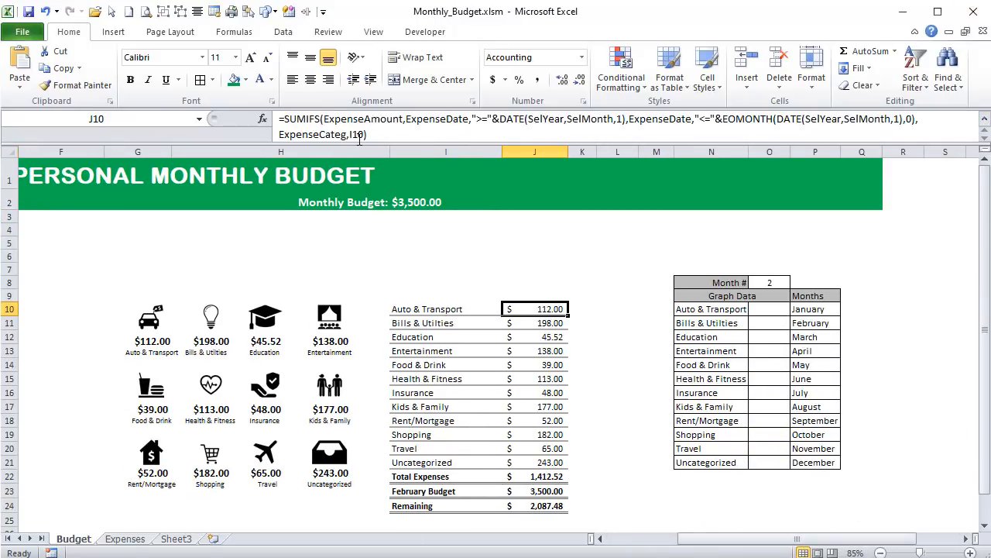
{"action": "left_click_drag", "start_coordinate": [387, 137], "coordinate": [193, 91]}
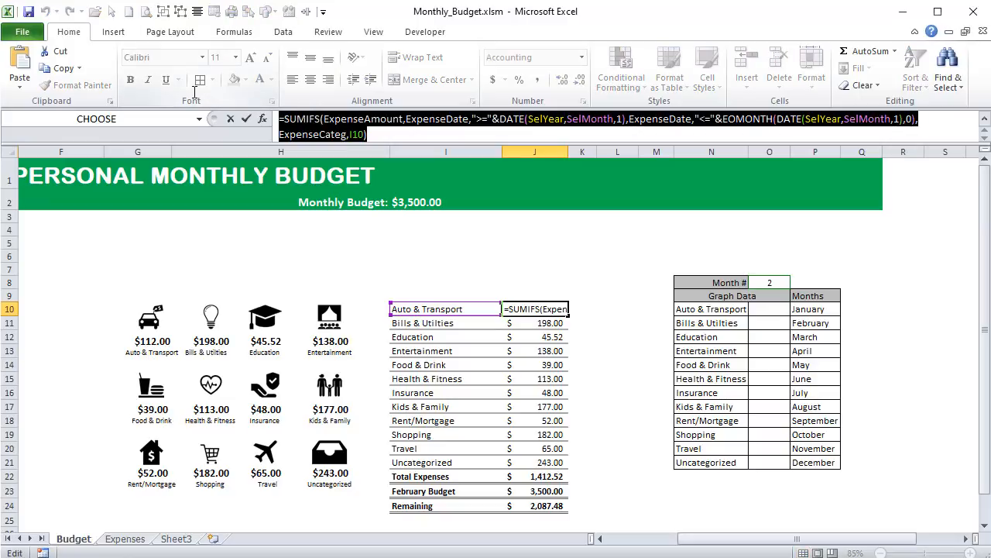
{"action": "key", "text": "ctrl+c"}
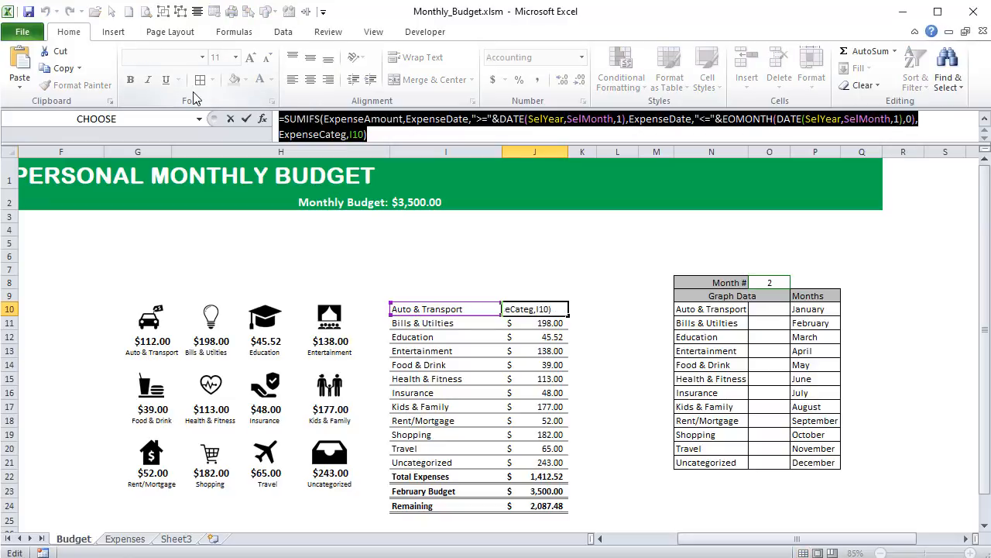
{"action": "key", "text": "Tab"}
{"action": "left_click", "coordinate": [759, 309]}
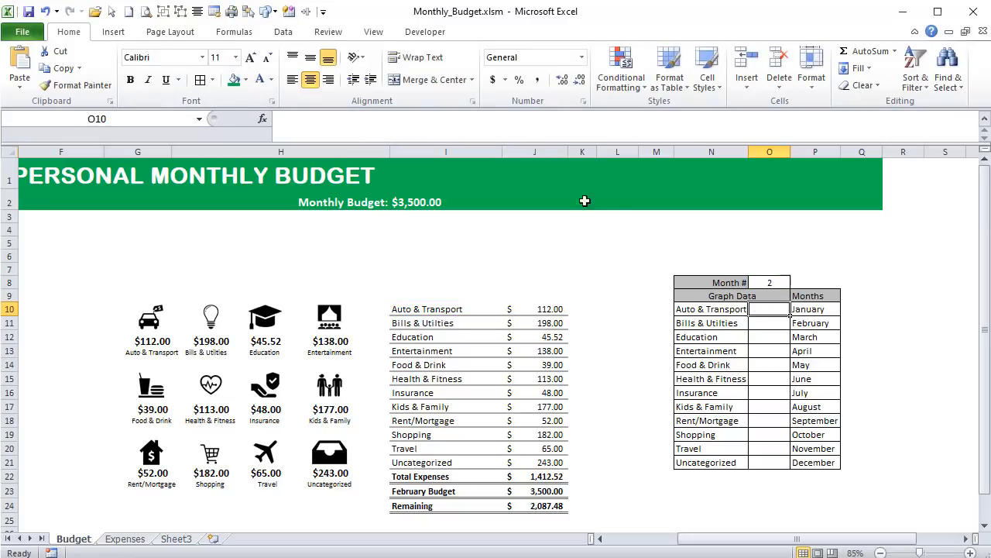
{"action": "left_click", "coordinate": [478, 122]}
{"action": "key", "text": "ctrl+v"}
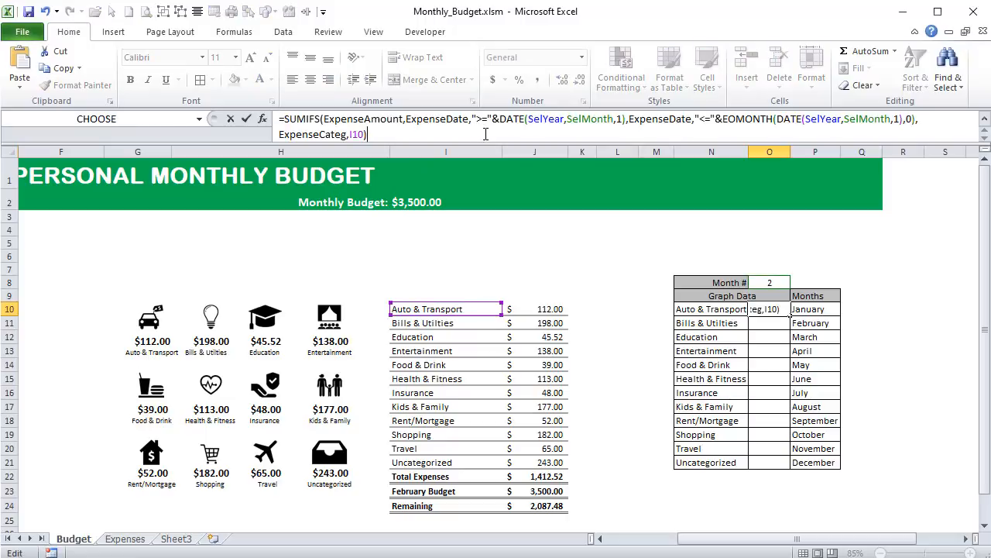
- Wrap the SUMIFS in O10 in an IF function that tests for =0 and returns NA() when true
{"action": "left_click", "coordinate": [290, 120]}
{"action": "type", "text": "If"}
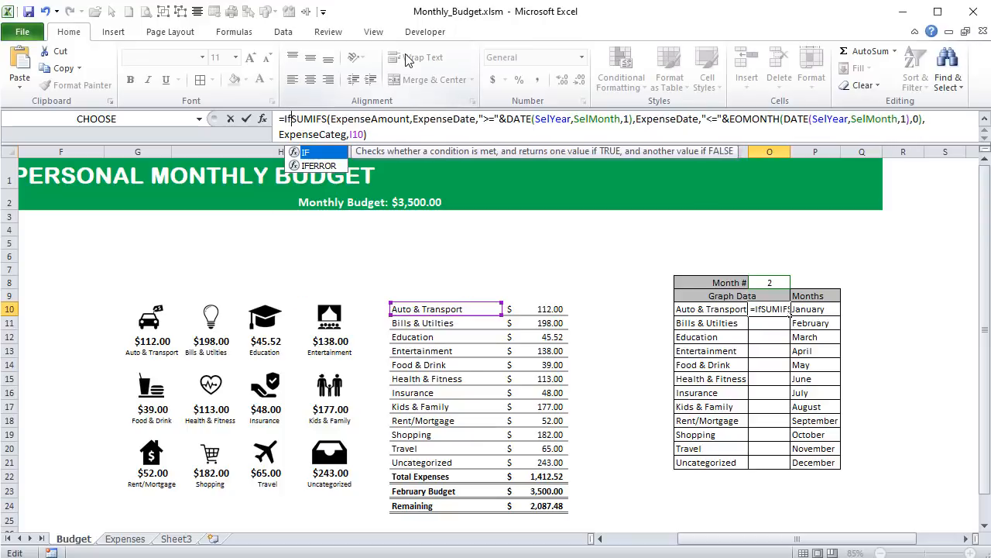
{"action": "type", "text": "("}
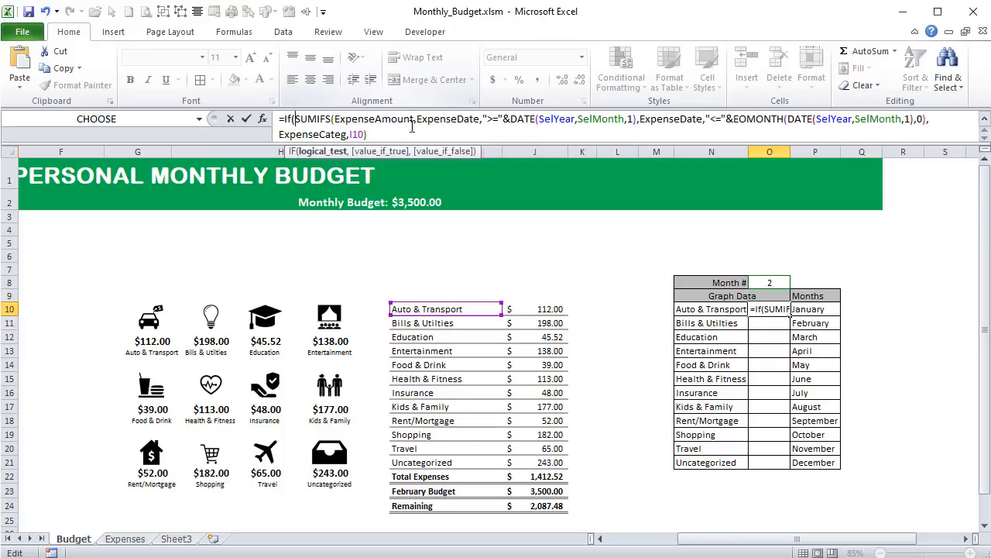
{"action": "type", "text": "=0,"}
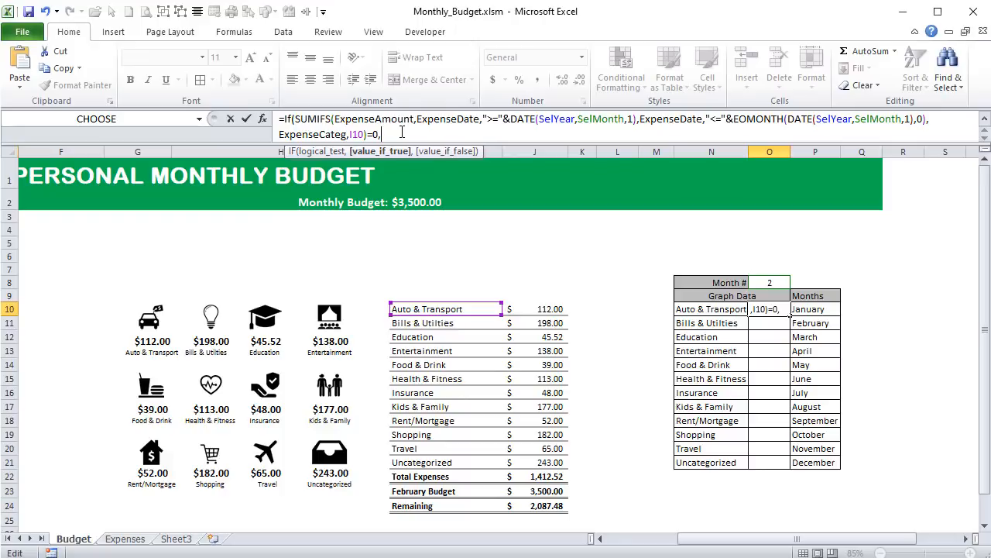
{"action": "type", "text": "NA"}
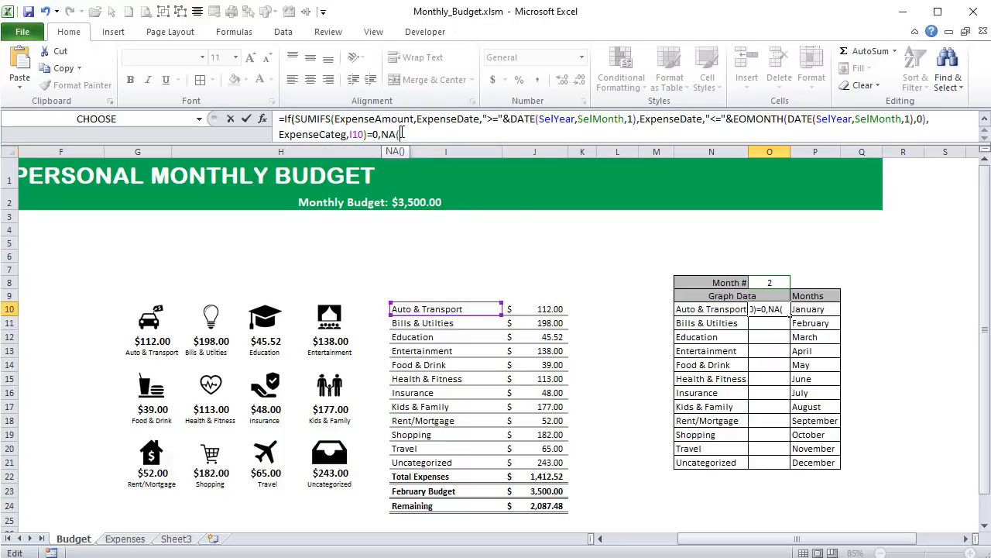
{"action": "type", "text": "(),"}
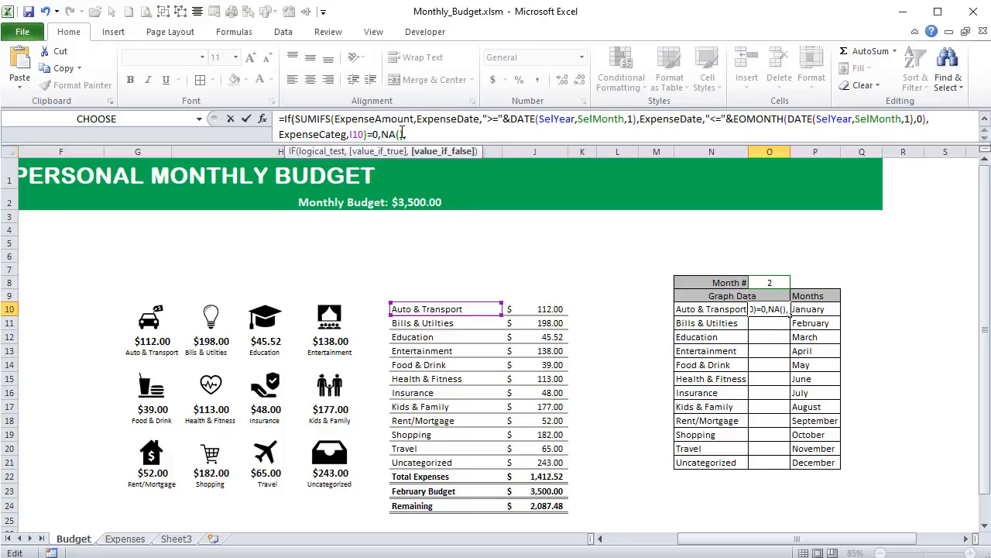
- Complete O10's IF formula with the copied SUMIFS as its value-if-false argument, and fill the formula down through O21
{"action": "key", "text": "ctrl+v"}
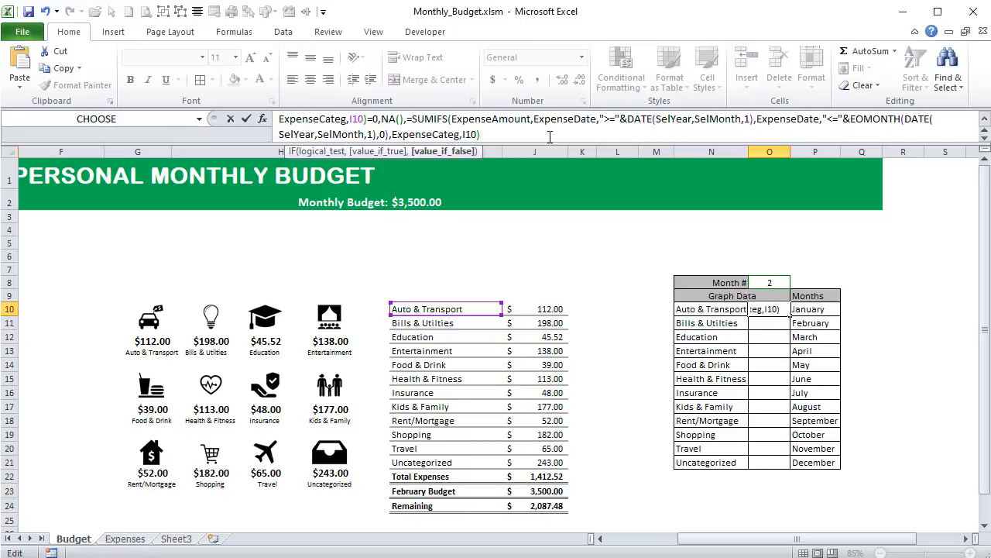
{"action": "left_click", "coordinate": [414, 116]}
{"action": "key", "text": "BackSpace"}
{"action": "left_click_drag", "start_coordinate": [311, 134], "coordinate": [279, 117]}
{"action": "scroll", "coordinate": [487, 133], "scroll_direction": "down", "scroll_amount": 1}
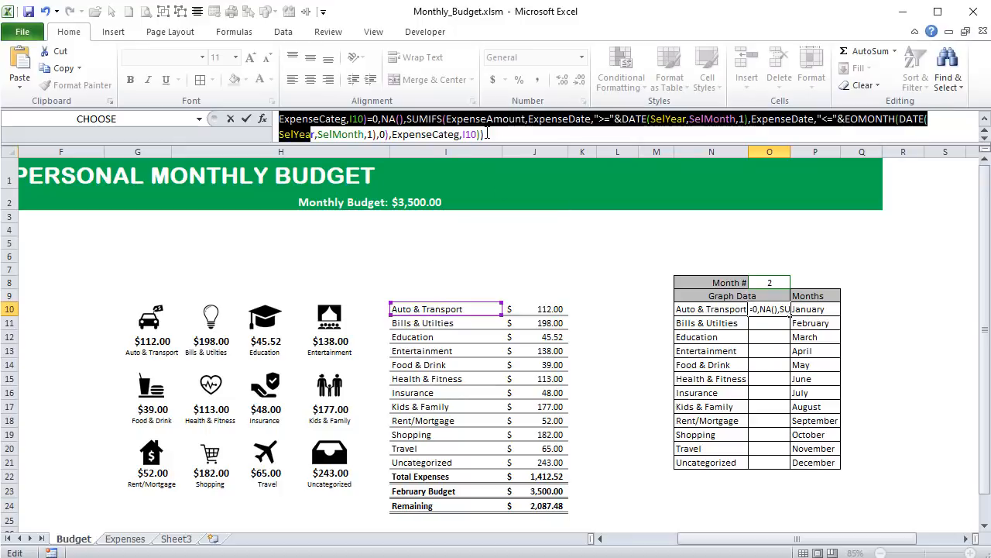
{"action": "left_click", "coordinate": [502, 134]}
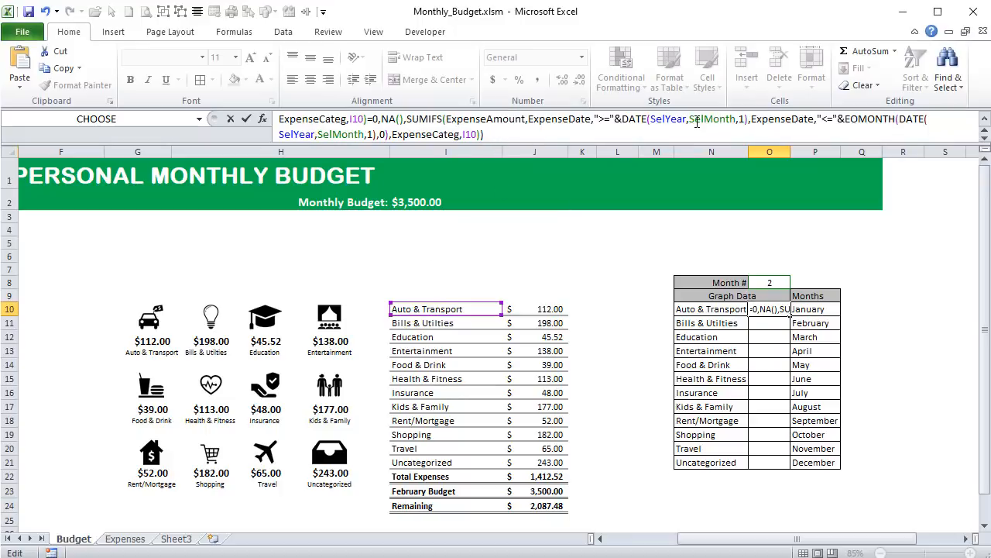
{"action": "key", "text": "Return"}
{"action": "left_click", "coordinate": [778, 308]}
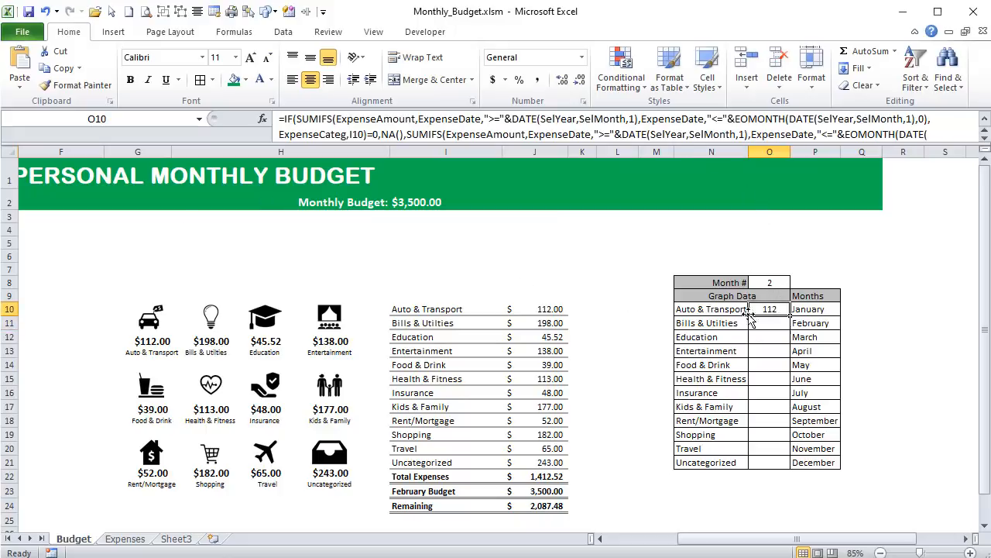
{"action": "left_click_drag", "start_coordinate": [790, 314], "coordinate": [779, 479]}
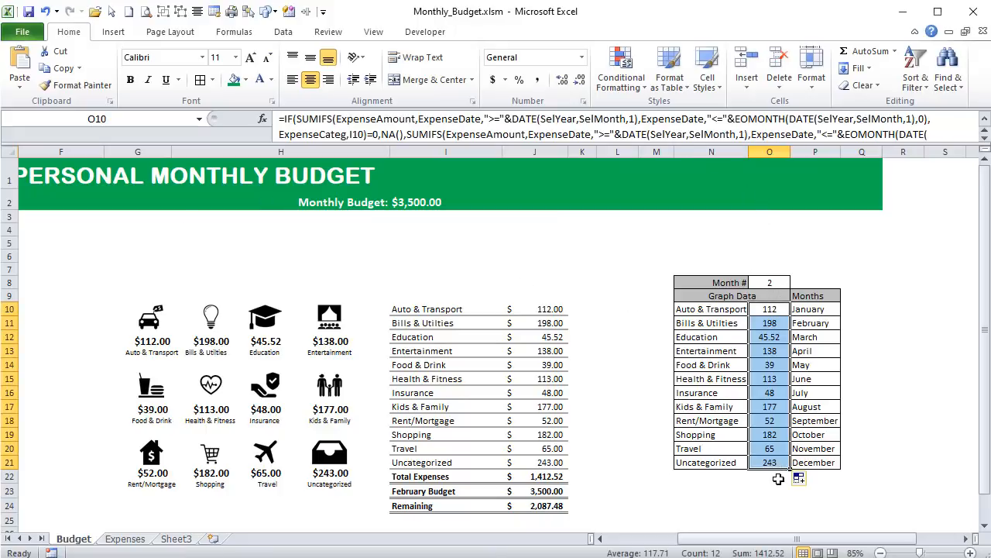
- Set the month in E2 to January and check the Graph Data amounts, including the Uncategorized cell O21
{"action": "left_click_drag", "start_coordinate": [695, 540], "coordinate": [617, 544]}
{"action": "left_click", "coordinate": [232, 198]}
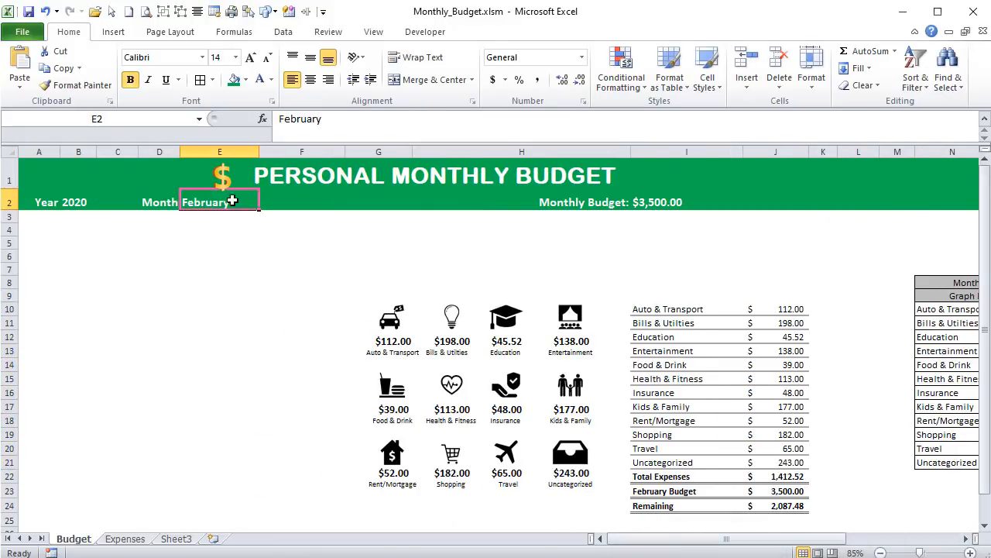
{"action": "type", "text": "Janu"}
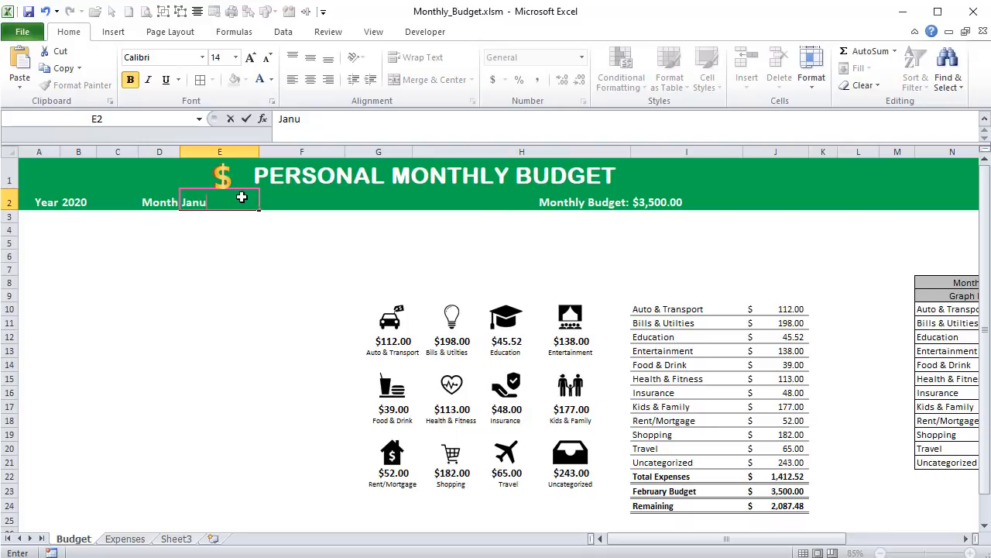
{"action": "type", "text": "ary"}
{"action": "key", "text": "Return"}
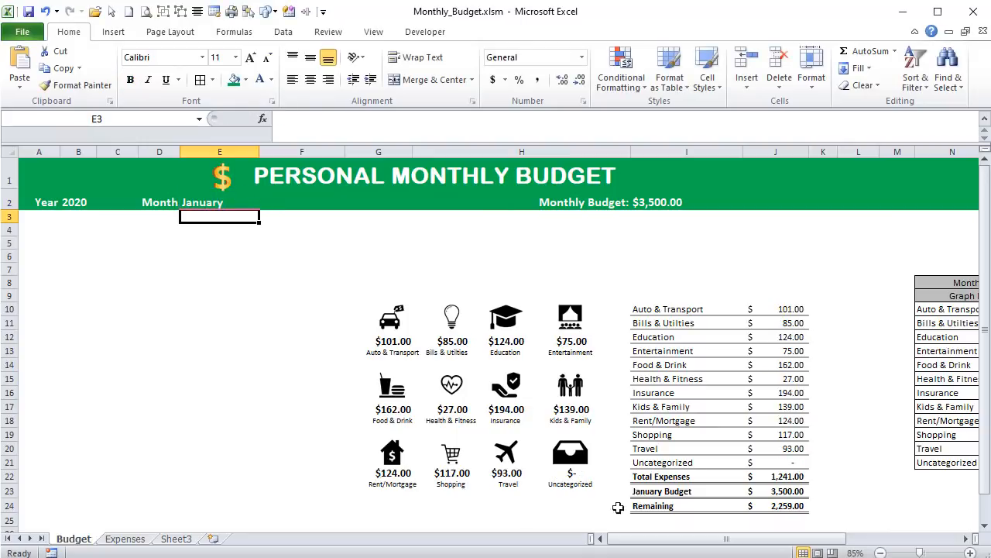
{"action": "left_click_drag", "start_coordinate": [689, 538], "coordinate": [751, 552]}
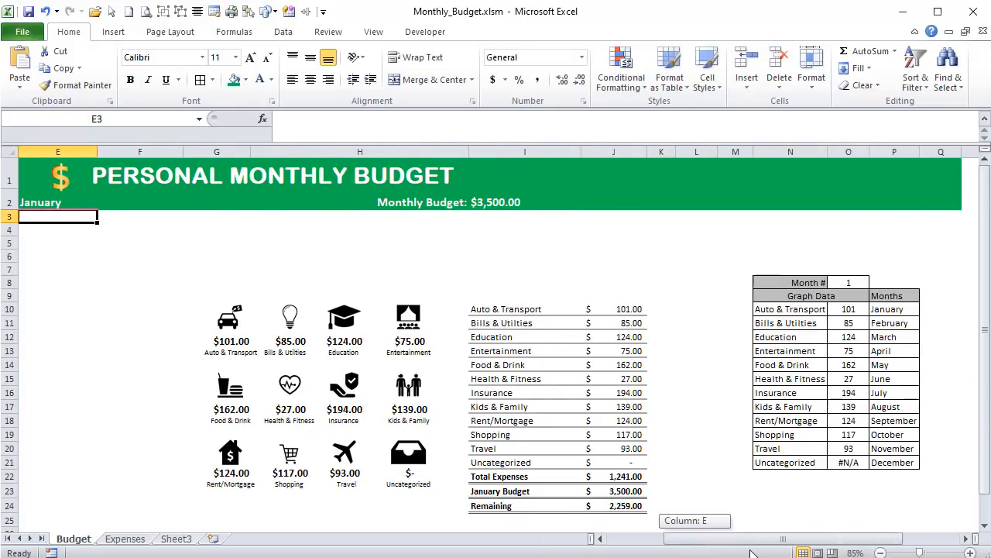
{"action": "left_click", "coordinate": [861, 477]}
{"action": "left_click", "coordinate": [844, 463]}
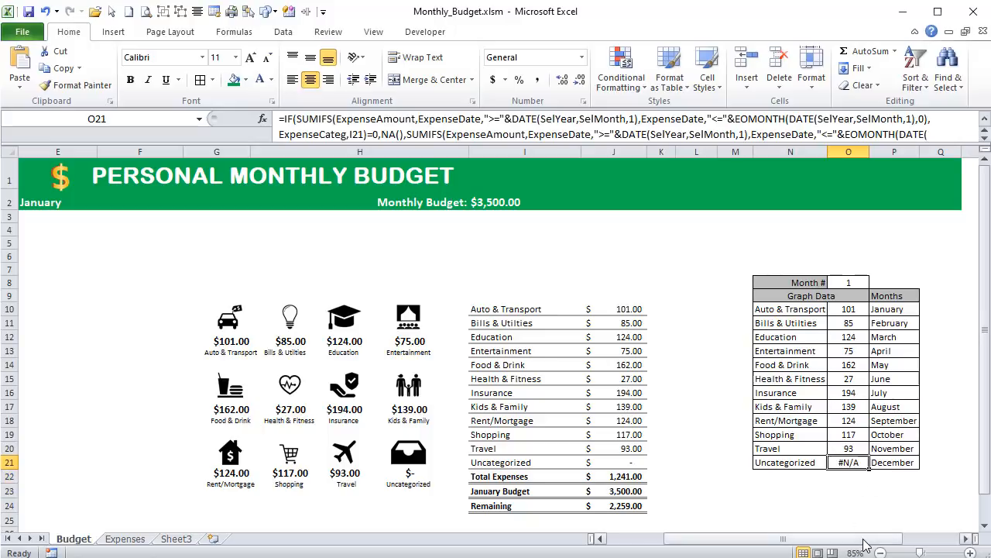
- Narrow columns K to M between the expense summary and the Graph Data table
{"action": "left_click_drag", "start_coordinate": [863, 538], "coordinate": [845, 542]}
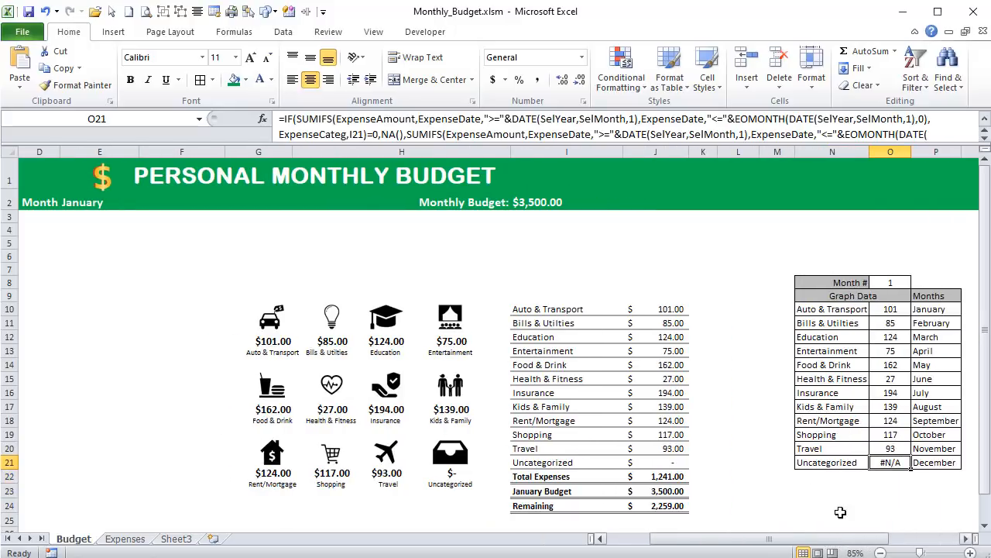
{"action": "left_click_drag", "start_coordinate": [784, 145], "coordinate": [700, 152]}
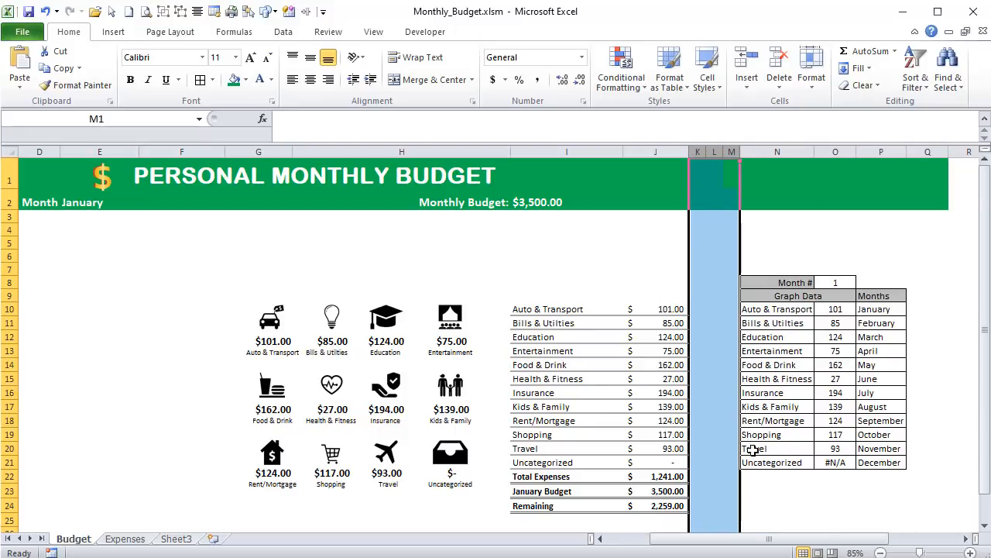
- Insert an exploded doughnut chart from N10:O21 and place it just below the green header over columns A to F
{"action": "left_click_drag", "start_coordinate": [792, 542], "coordinate": [779, 548]}
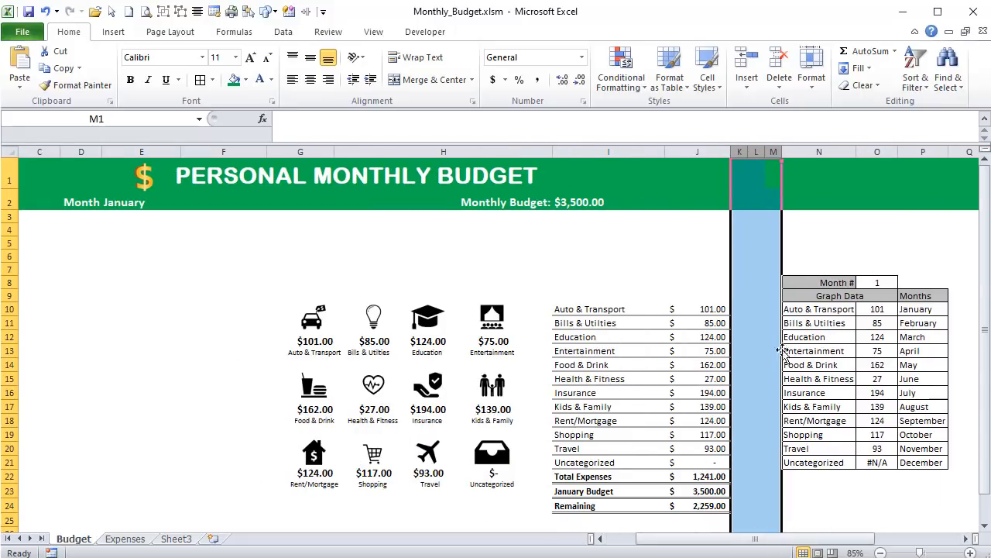
{"action": "left_click_drag", "start_coordinate": [803, 304], "coordinate": [872, 462]}
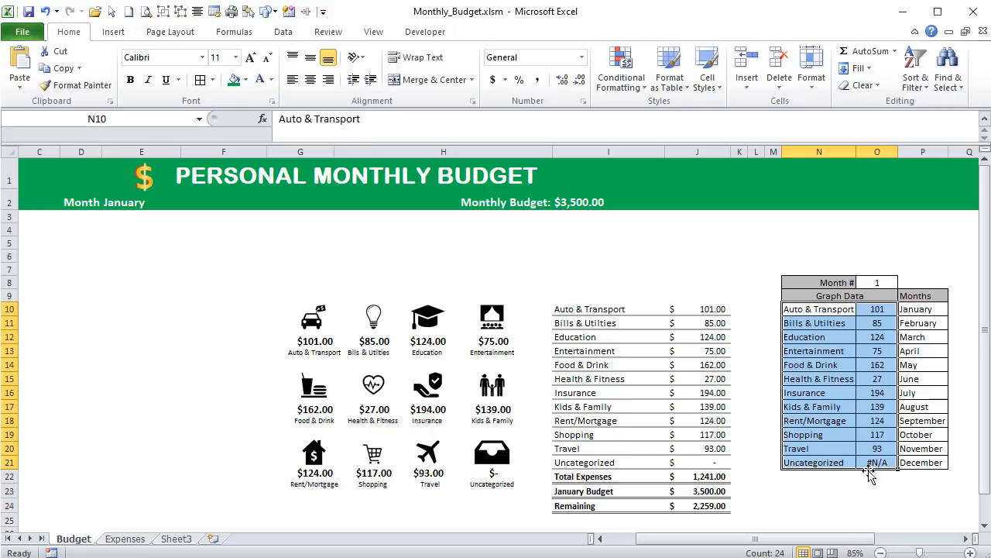
{"action": "left_click_drag", "start_coordinate": [848, 542], "coordinate": [821, 544]}
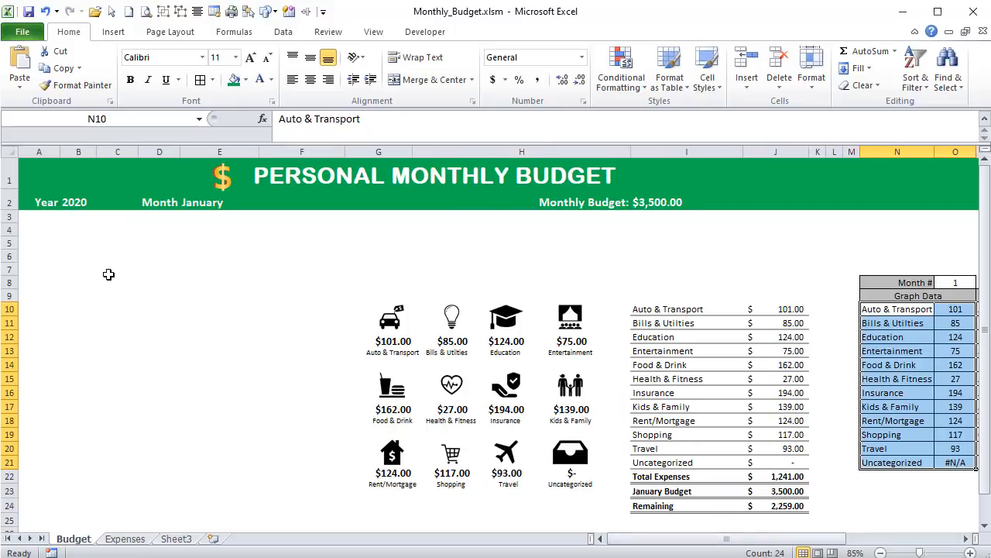
{"action": "left_click", "coordinate": [125, 31]}
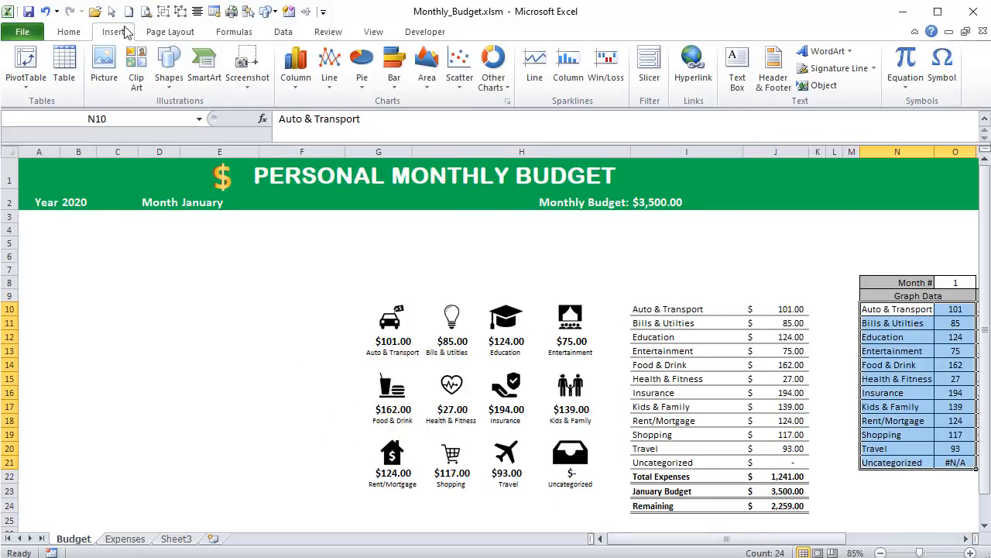
{"action": "left_click", "coordinate": [501, 90]}
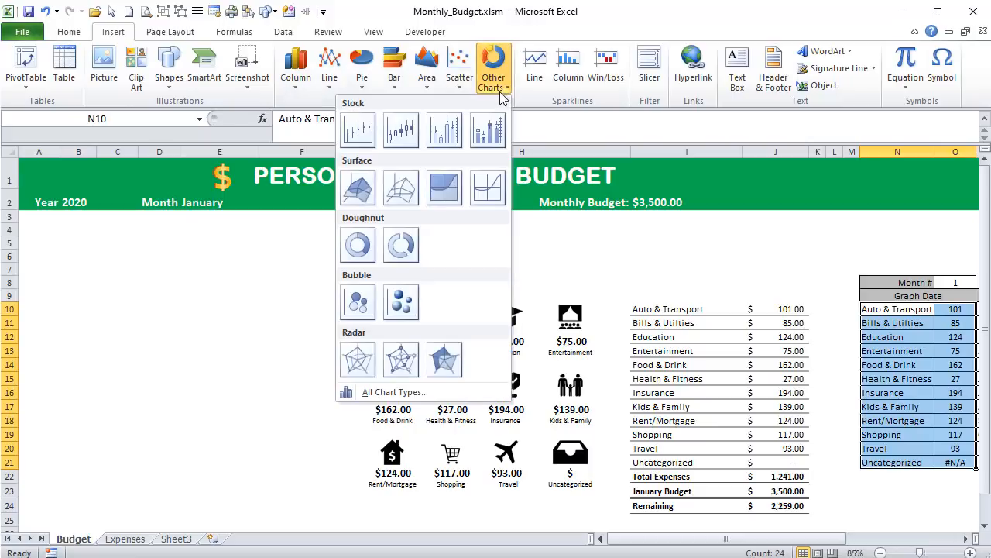
{"action": "left_click", "coordinate": [392, 262]}
{"action": "left_click_drag", "start_coordinate": [368, 249], "coordinate": [77, 221]}
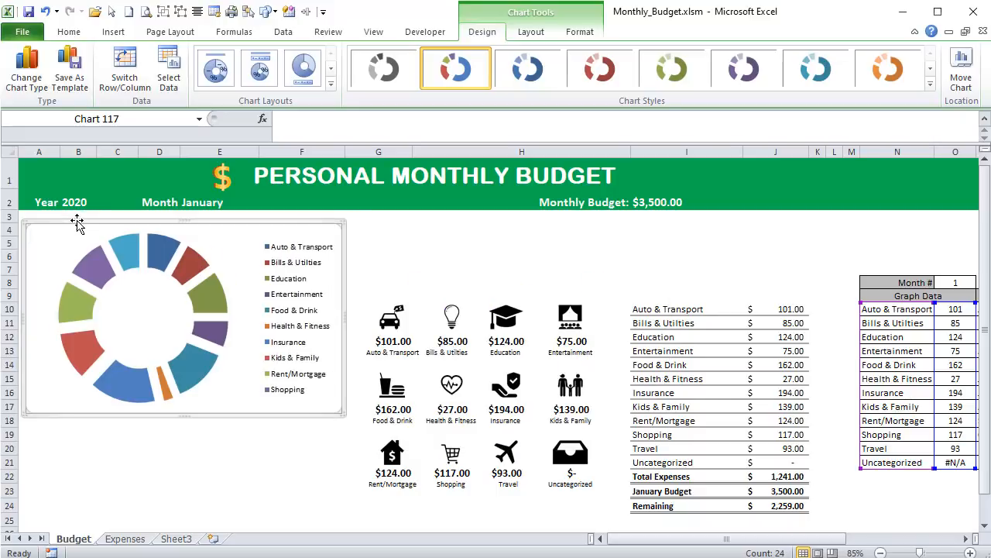
- Turn off the legend of the doughnut chart
{"action": "right_click", "coordinate": [226, 248]}
{"action": "left_click", "coordinate": [267, 226]}
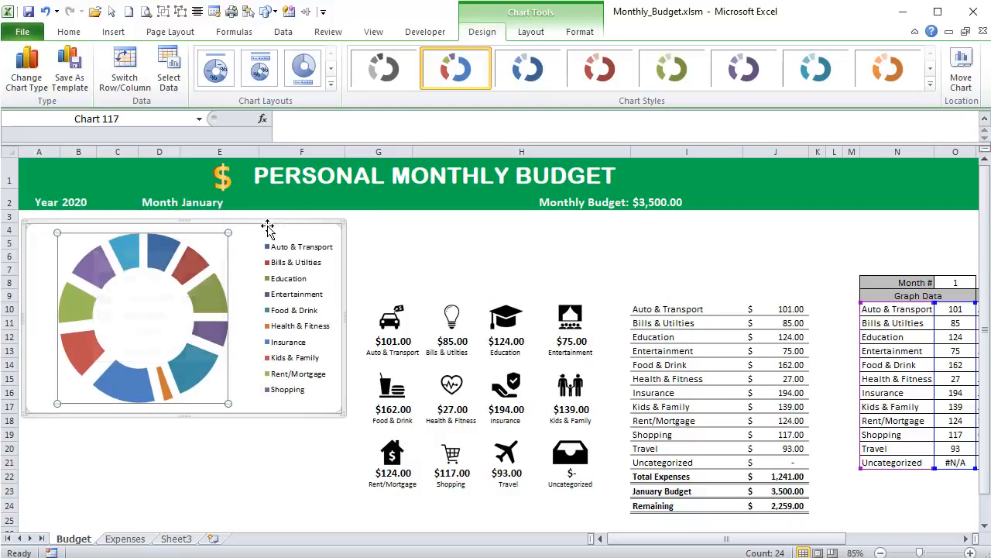
{"action": "left_click", "coordinate": [531, 32]}
{"action": "left_click", "coordinate": [304, 92]}
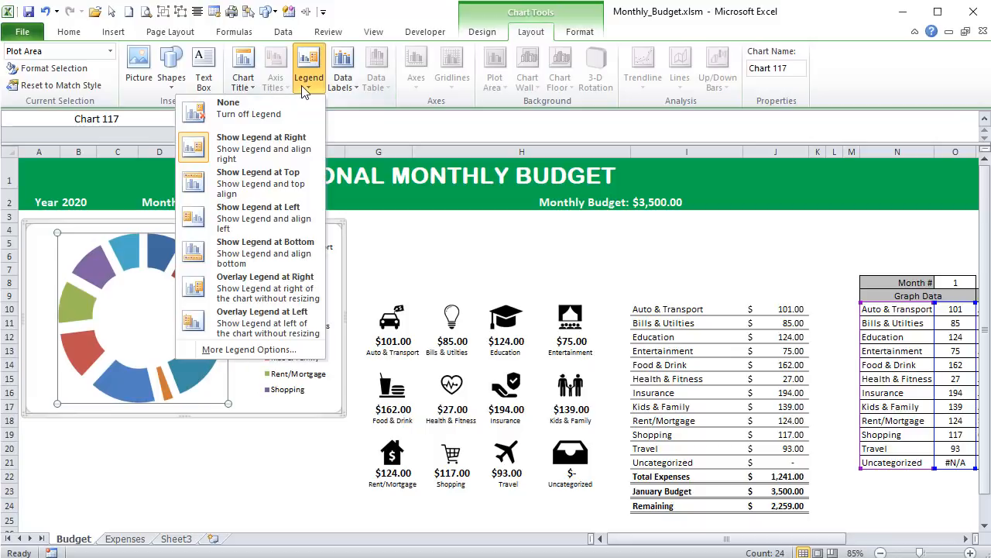
{"action": "left_click", "coordinate": [283, 104]}
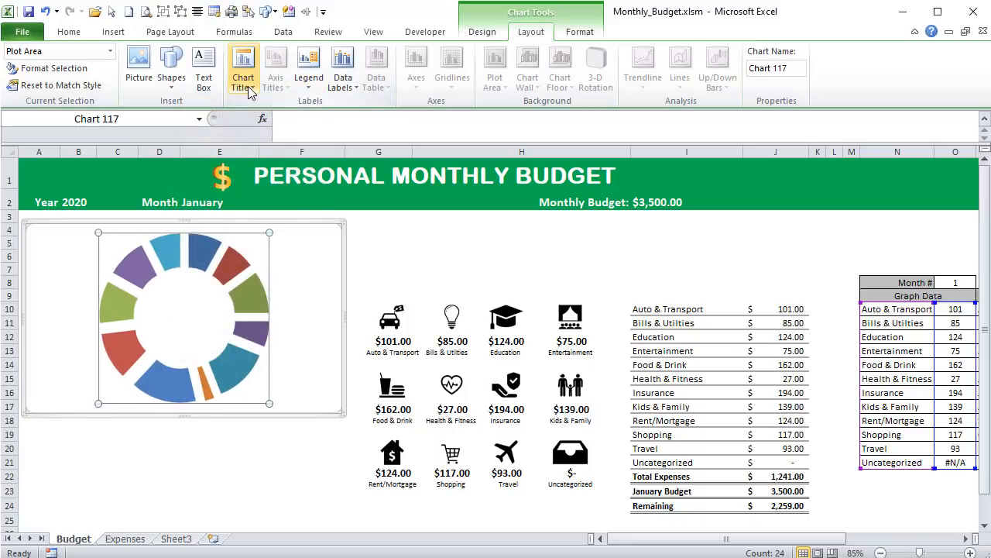
- Add data labels to the doughnut chart that contain the category name only, without the value
{"action": "left_click", "coordinate": [339, 91]}
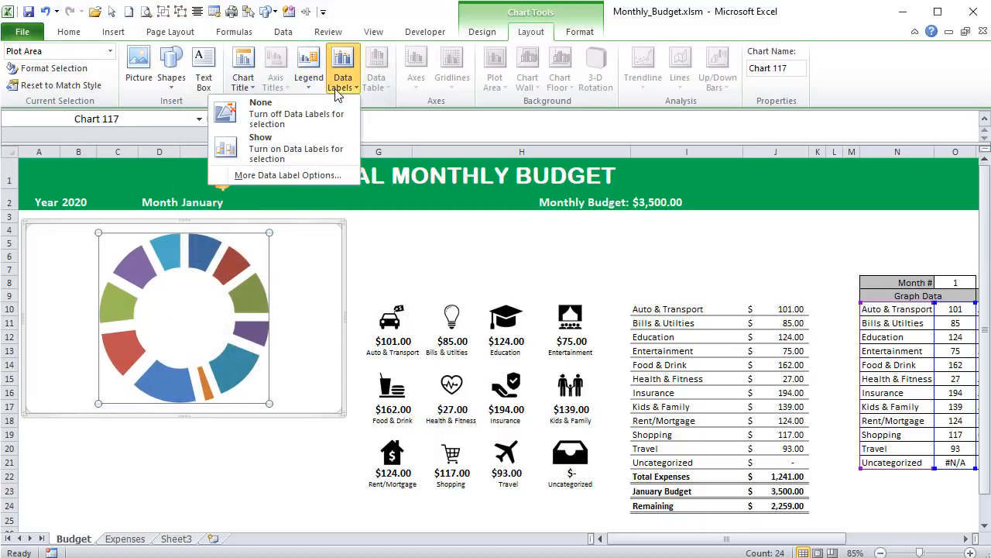
{"action": "left_click", "coordinate": [312, 142]}
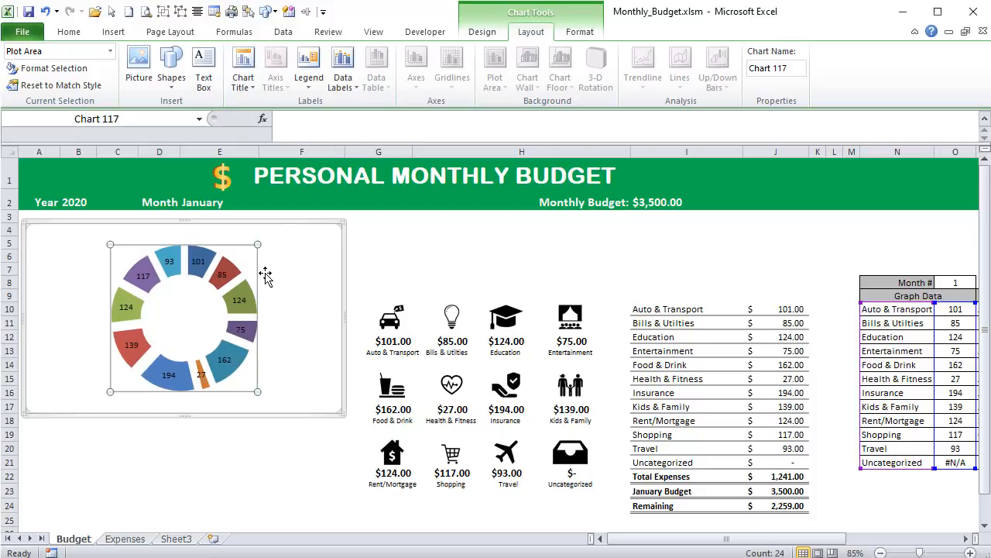
{"action": "right_click", "coordinate": [198, 261]}
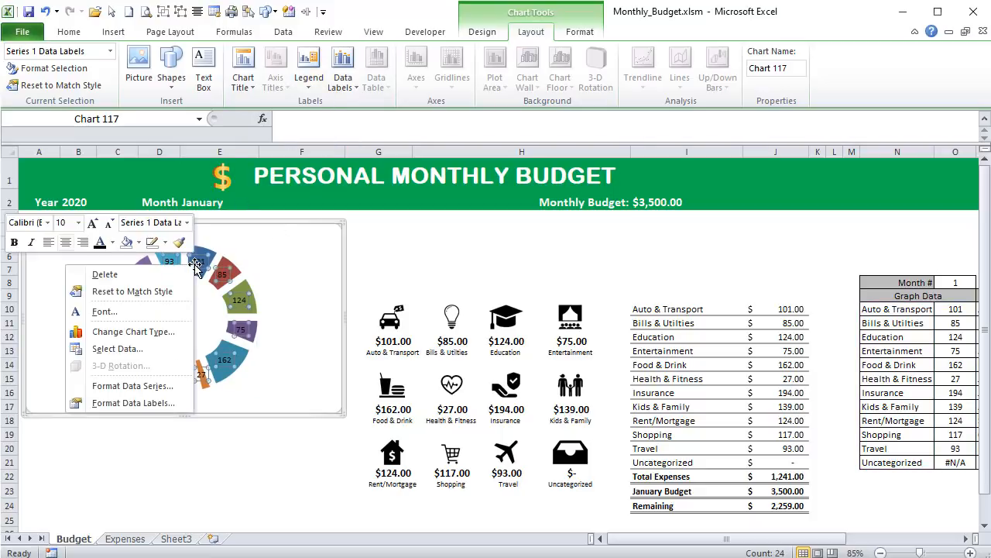
{"action": "left_click", "coordinate": [159, 400]}
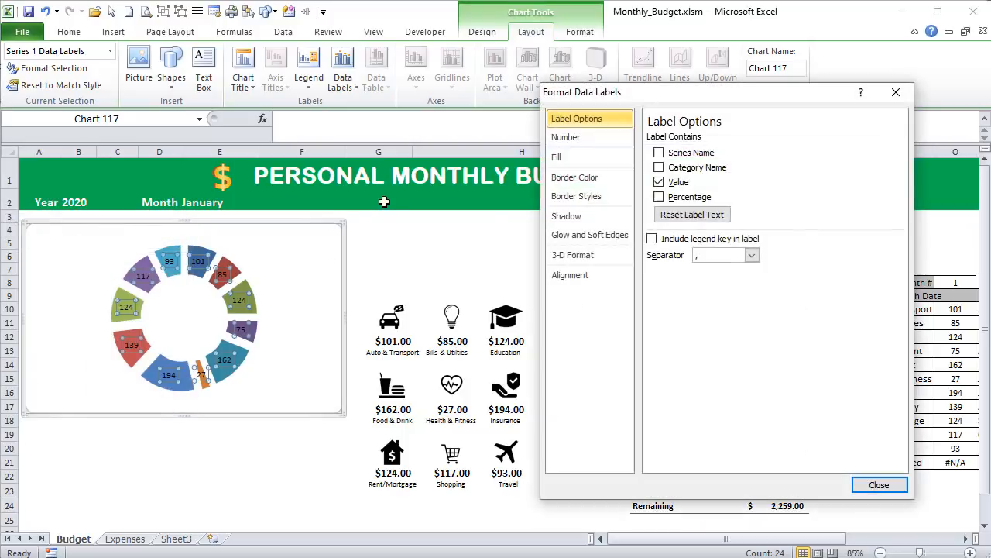
{"action": "left_click", "coordinate": [693, 168]}
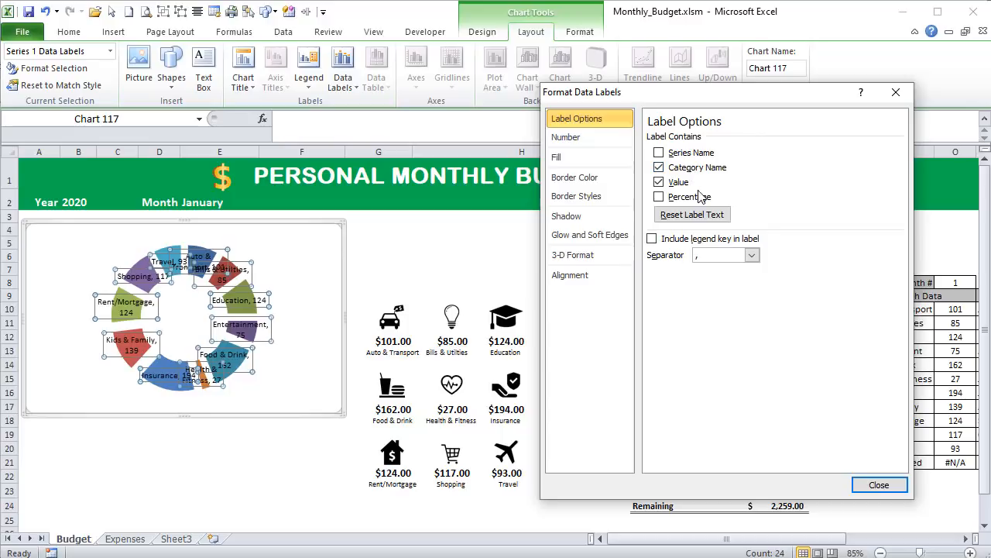
{"action": "left_click", "coordinate": [681, 183]}
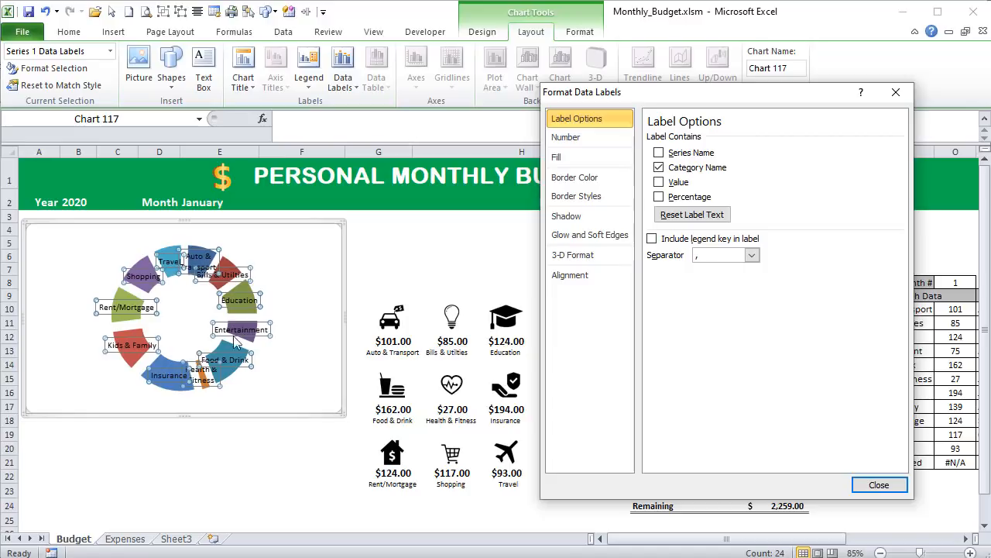
- Set the doughnut hole size of the chart series to 15%
{"action": "left_click", "coordinate": [269, 306]}
{"action": "left_click", "coordinate": [244, 287]}
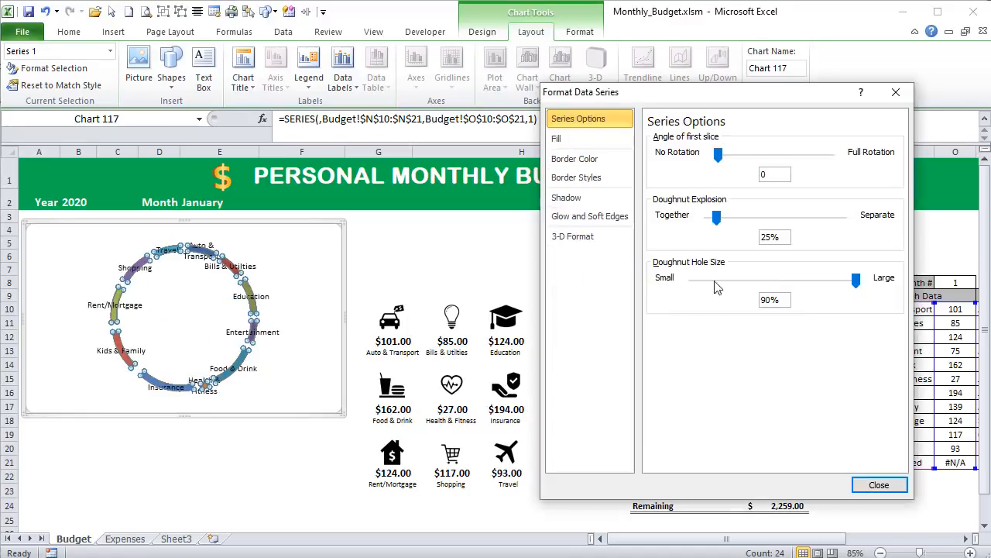
{"action": "left_click", "coordinate": [702, 281]}
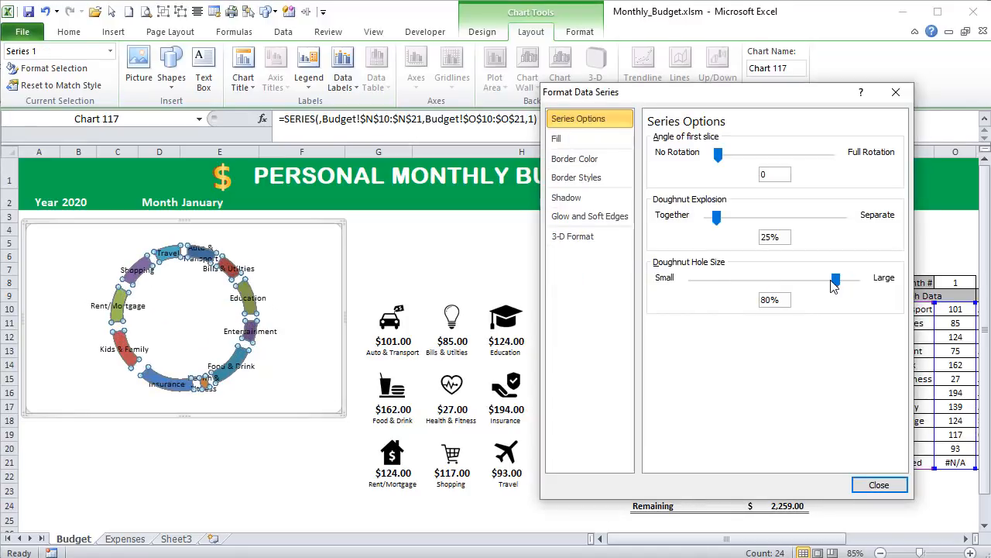
{"action": "left_click_drag", "start_coordinate": [833, 282], "coordinate": [704, 282]}
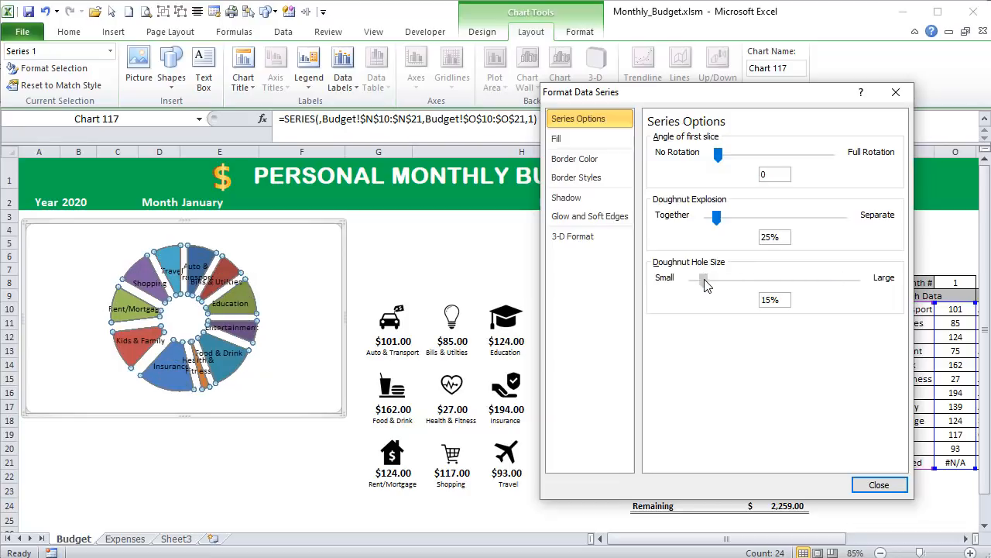
- Enlarge the doughnut's plot area to nearly the full height of the chart frame and shift it toward the frame's left side
{"action": "left_click", "coordinate": [261, 288]}
{"action": "left_click", "coordinate": [254, 302]}
{"action": "left_click", "coordinate": [254, 266]}
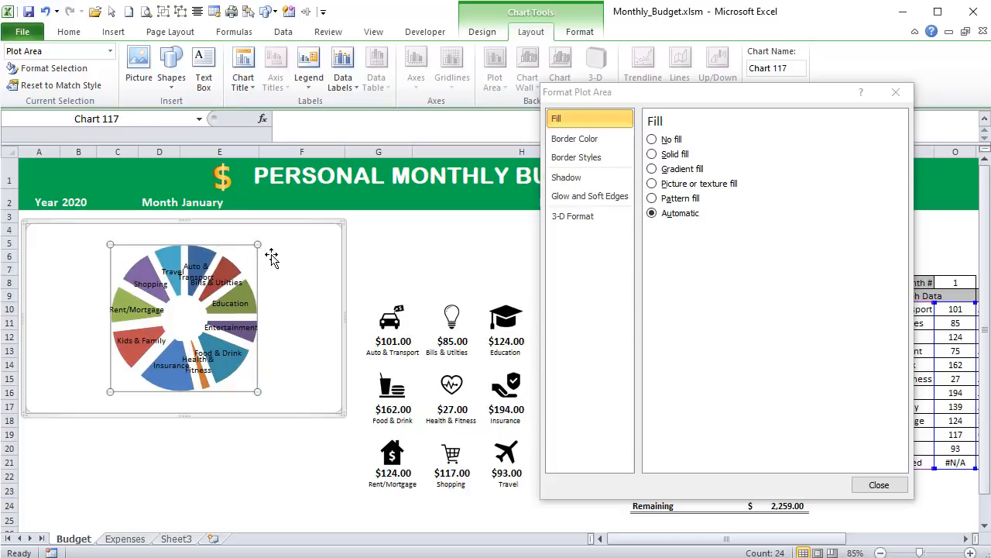
{"action": "left_click_drag", "start_coordinate": [259, 246], "coordinate": [290, 223]}
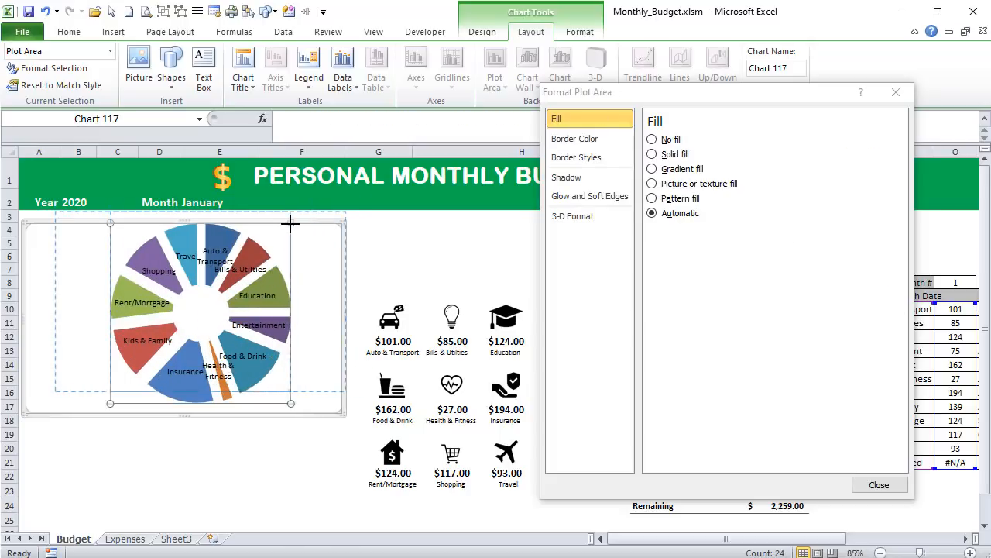
{"action": "left_click_drag", "start_coordinate": [110, 403], "coordinate": [49, 427]}
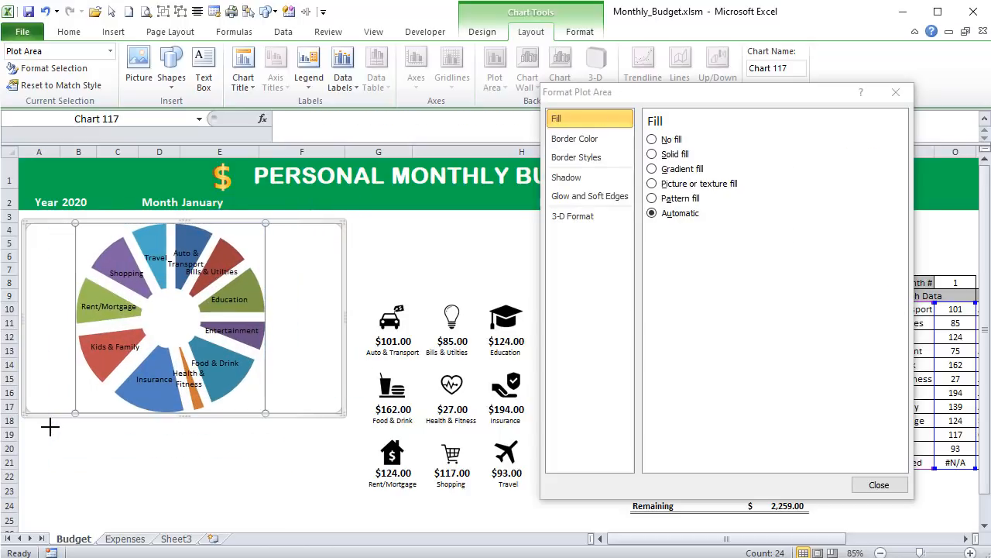
{"action": "left_click", "coordinate": [265, 417]}
{"action": "left_click", "coordinate": [242, 387]}
{"action": "left_click", "coordinate": [246, 393]}
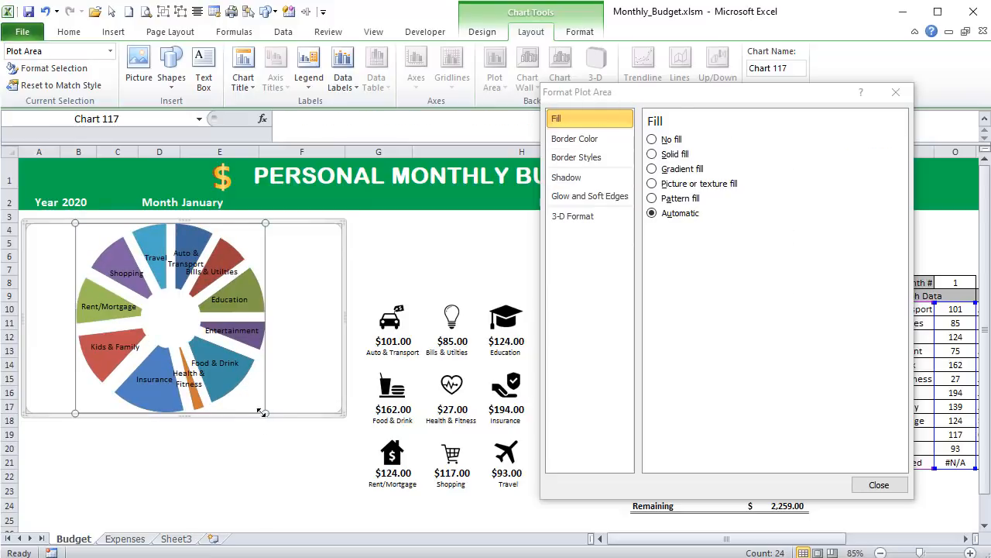
{"action": "left_click", "coordinate": [341, 412]}
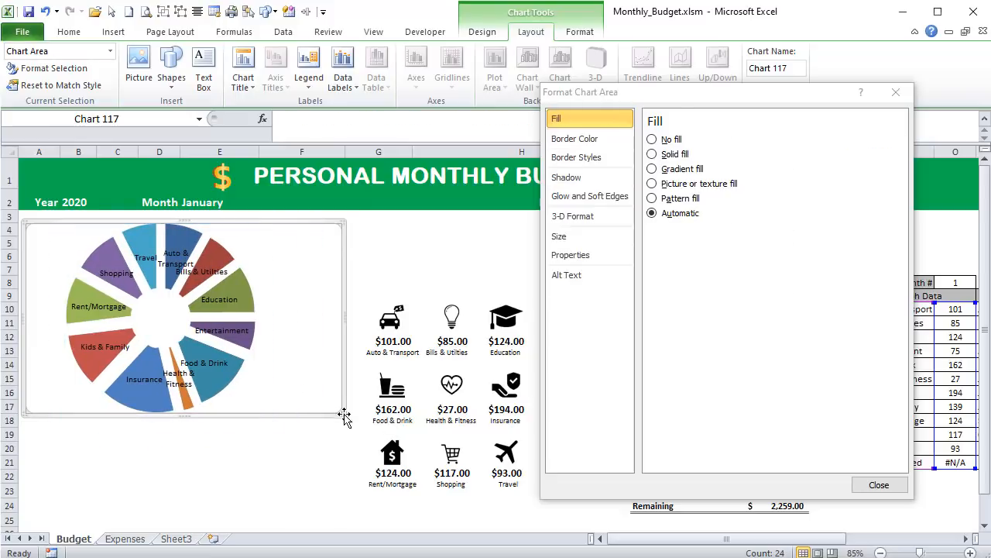
- Enlarge the doughnut chart frame and move the Education, Bills & Utilities and Auto & Transport labels toward the outside of their slices
{"action": "left_click_drag", "start_coordinate": [342, 413], "coordinate": [397, 450]}
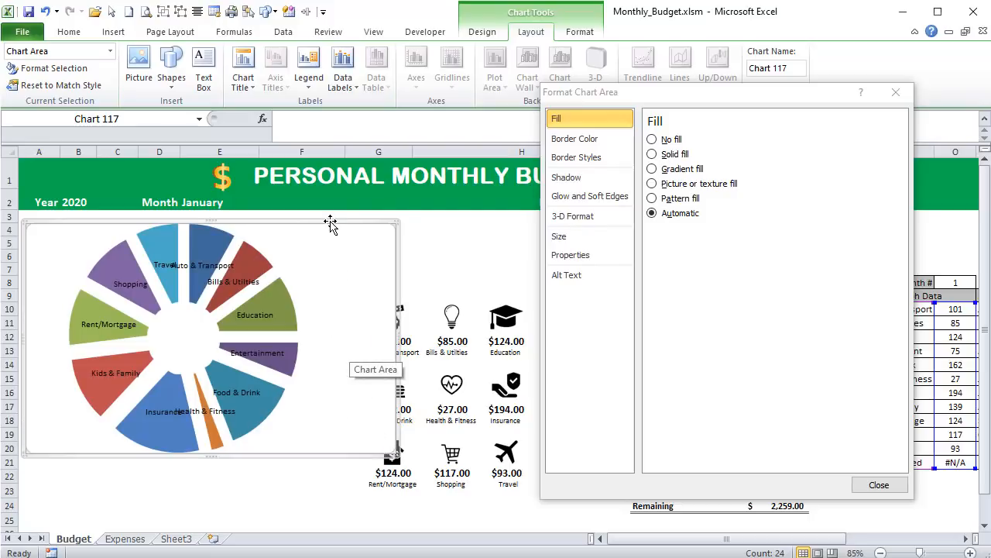
{"action": "key", "text": "Escape"}
{"action": "left_click", "coordinate": [258, 316]}
{"action": "left_click", "coordinate": [258, 315]}
{"action": "left_click_drag", "start_coordinate": [258, 315], "coordinate": [274, 257]}
{"action": "left_click", "coordinate": [235, 282]}
{"action": "left_click_drag", "start_coordinate": [203, 260], "coordinate": [239, 221]}
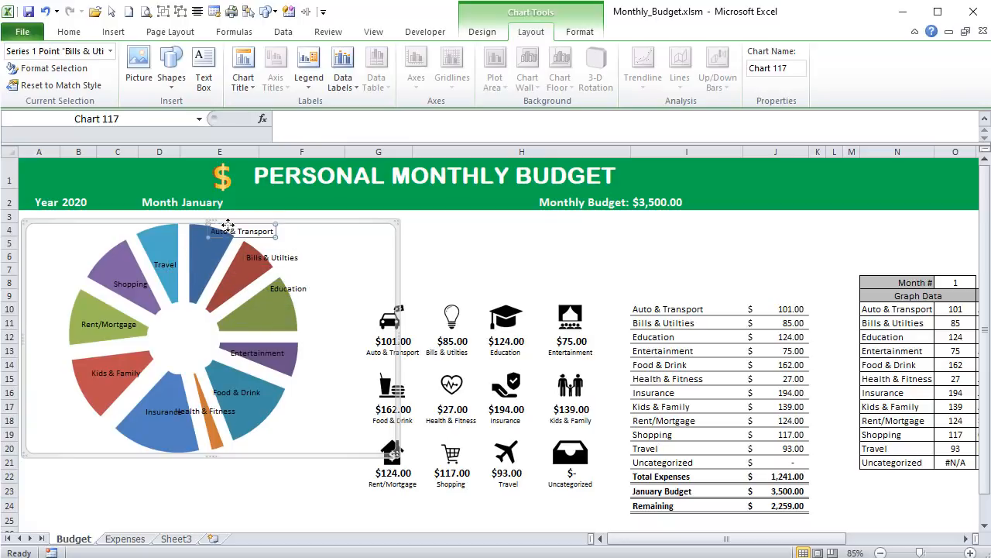
- Move the Travel, Shopping, Rent/Mortgage, Kids & Family and Insurance labels outward to the outer edge of their doughnut slices
{"action": "left_click_drag", "start_coordinate": [166, 259], "coordinate": [112, 223]}
{"action": "left_click_drag", "start_coordinate": [128, 282], "coordinate": [76, 260]}
{"action": "left_click_drag", "start_coordinate": [90, 330], "coordinate": [42, 327]}
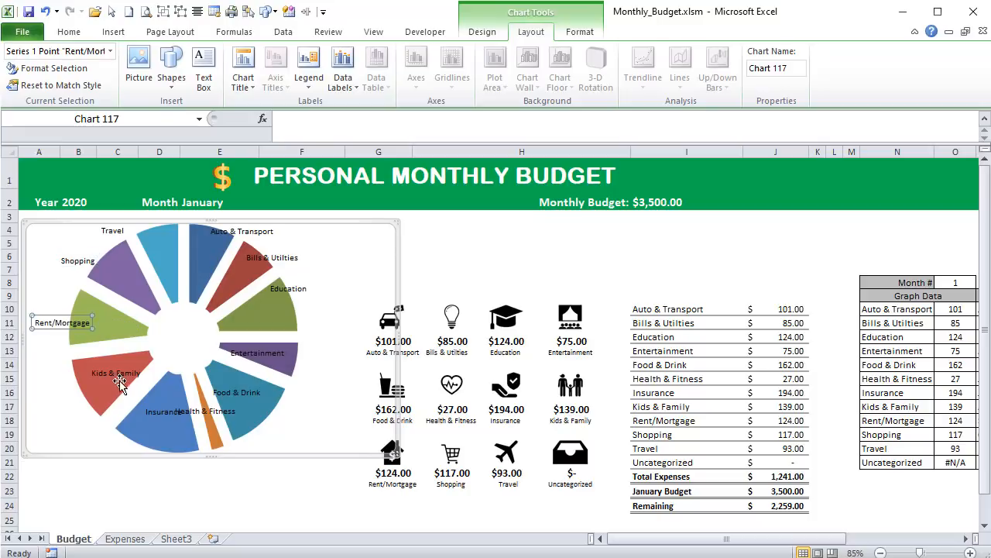
{"action": "left_click", "coordinate": [118, 375]}
{"action": "left_click_drag", "start_coordinate": [118, 375], "coordinate": [69, 404]}
{"action": "left_click", "coordinate": [166, 413]}
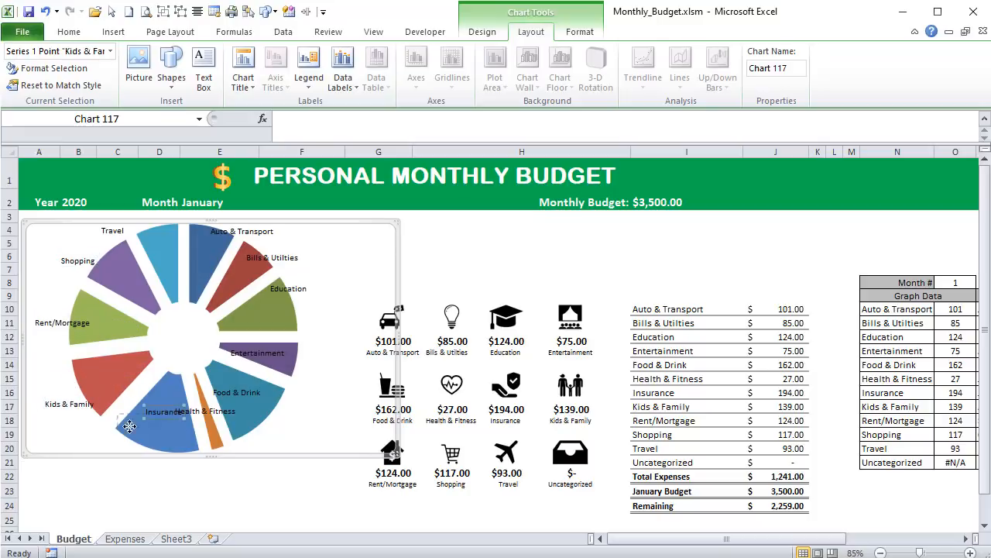
{"action": "left_click_drag", "start_coordinate": [166, 413], "coordinate": [92, 440]}
- Move the Health & Fitness, Food & Drink and Entertainment labels outward beside their doughnut slices
{"action": "left_click", "coordinate": [245, 414]}
{"action": "left_click_drag", "start_coordinate": [245, 415], "coordinate": [267, 445]}
{"action": "left_click", "coordinate": [256, 391]}
{"action": "left_click_drag", "start_coordinate": [256, 391], "coordinate": [320, 422]}
{"action": "left_click", "coordinate": [280, 355]}
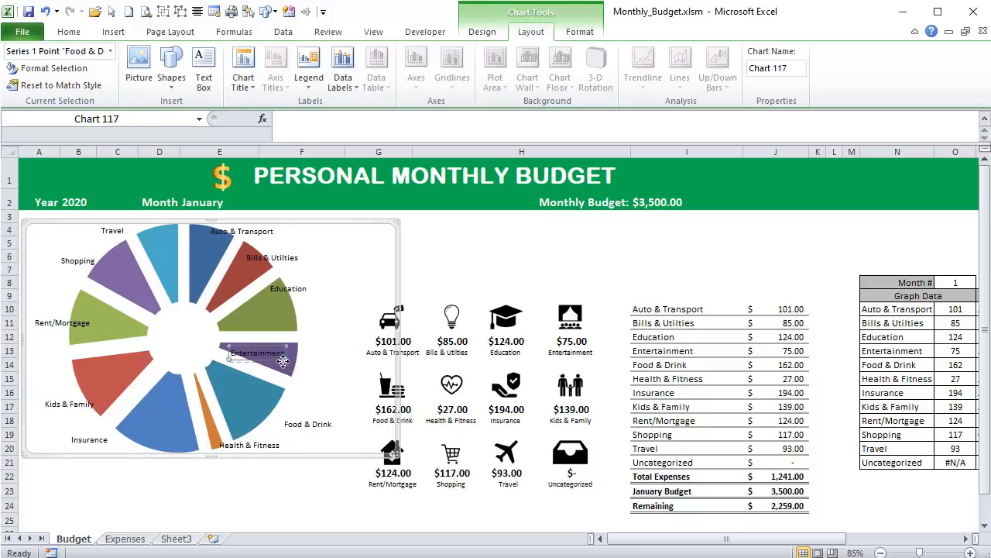
{"action": "left_click_drag", "start_coordinate": [280, 354], "coordinate": [344, 362]}
- Shift the Education, Bills & Utilities and Auto & Transport labels slightly farther out from their slices
{"action": "left_click", "coordinate": [296, 289]}
{"action": "left_click_drag", "start_coordinate": [295, 289], "coordinate": [319, 295]}
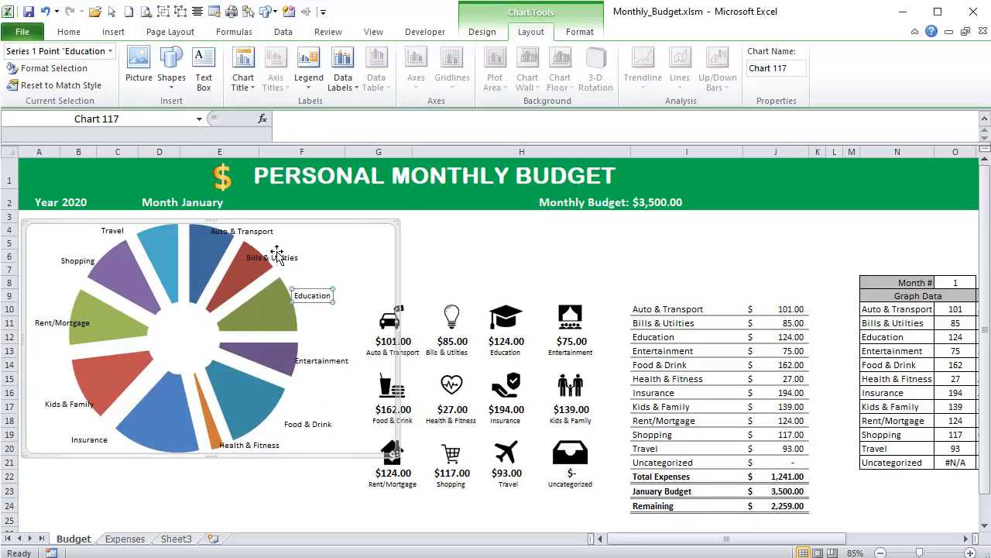
{"action": "left_click", "coordinate": [279, 257]}
{"action": "left_click_drag", "start_coordinate": [279, 257], "coordinate": [312, 258]}
{"action": "left_click", "coordinate": [259, 236]}
{"action": "left_click_drag", "start_coordinate": [258, 236], "coordinate": [268, 238]}
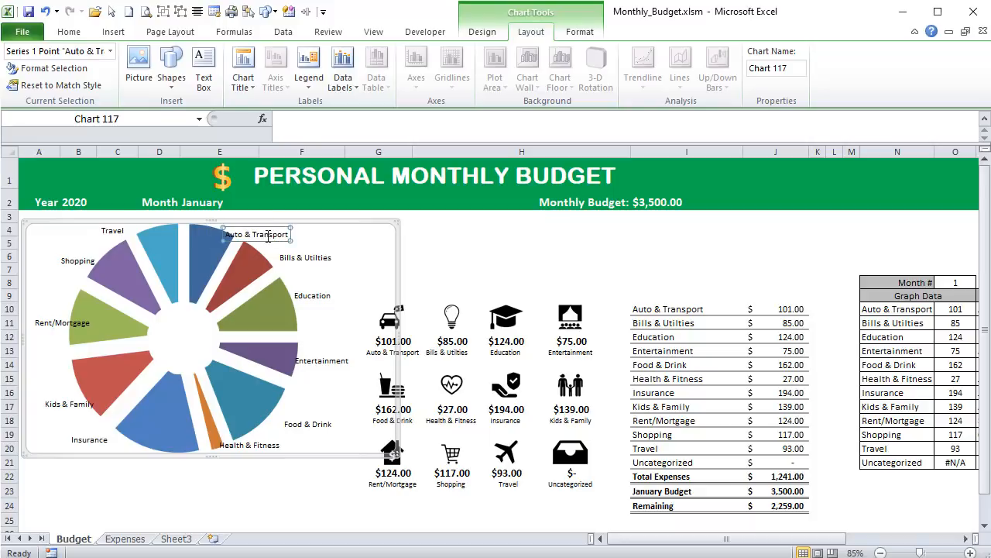
- Fine-tune the positions of the Rent/Mortgage and Kids & Family labels beside their slices
{"action": "left_click", "coordinate": [68, 324]}
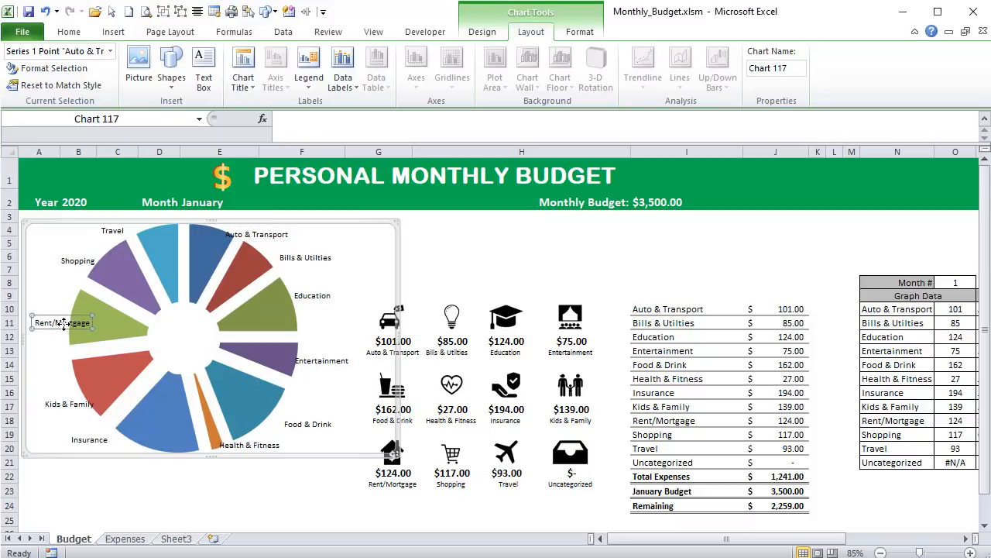
{"action": "left_click_drag", "start_coordinate": [68, 323], "coordinate": [70, 321]}
{"action": "left_click_drag", "start_coordinate": [68, 403], "coordinate": [58, 405]}
{"action": "left_click", "coordinate": [72, 360]}
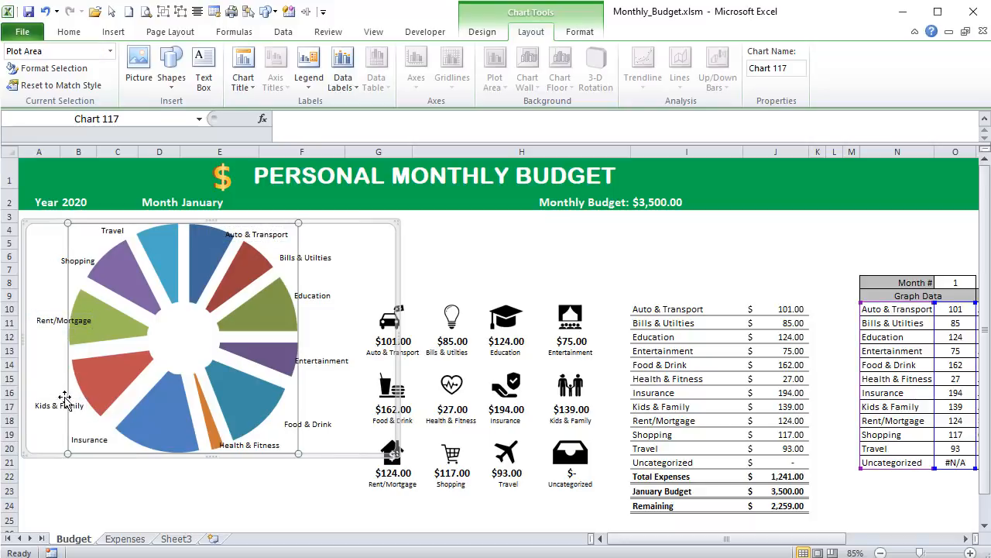
- Make all the doughnut chart's data labels bold with a font size of 10.5
{"action": "left_click", "coordinate": [49, 402]}
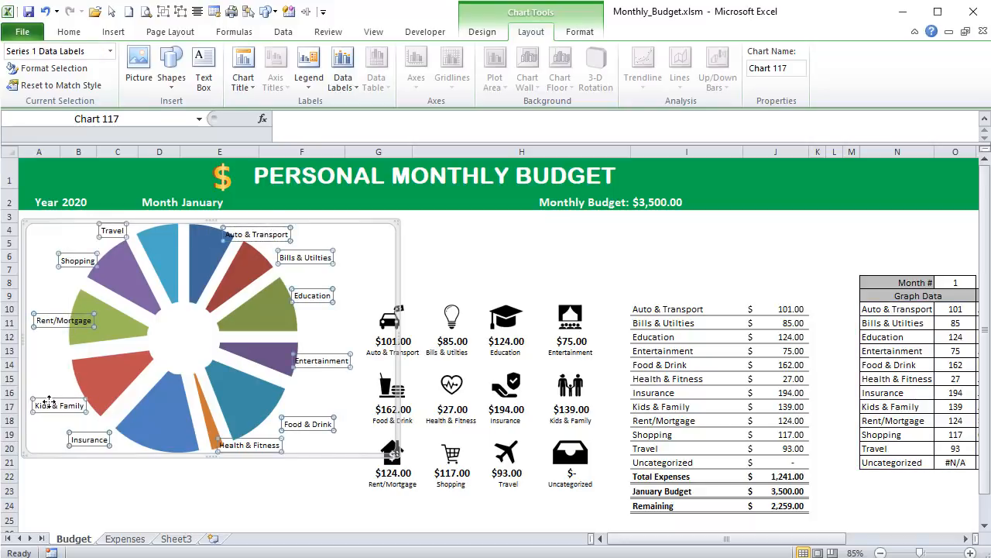
{"action": "left_click", "coordinate": [68, 32]}
{"action": "left_click", "coordinate": [130, 79]}
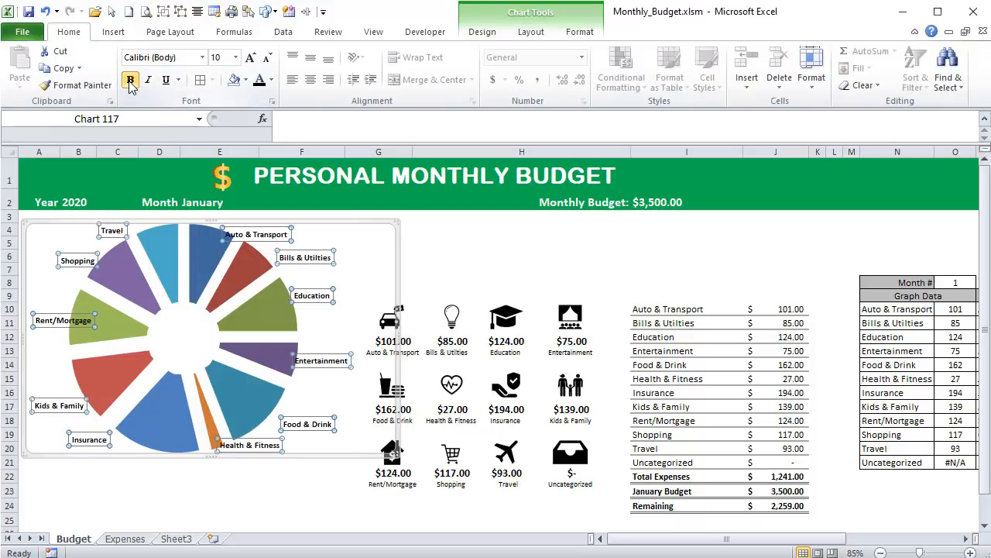
{"action": "left_click", "coordinate": [250, 58]}
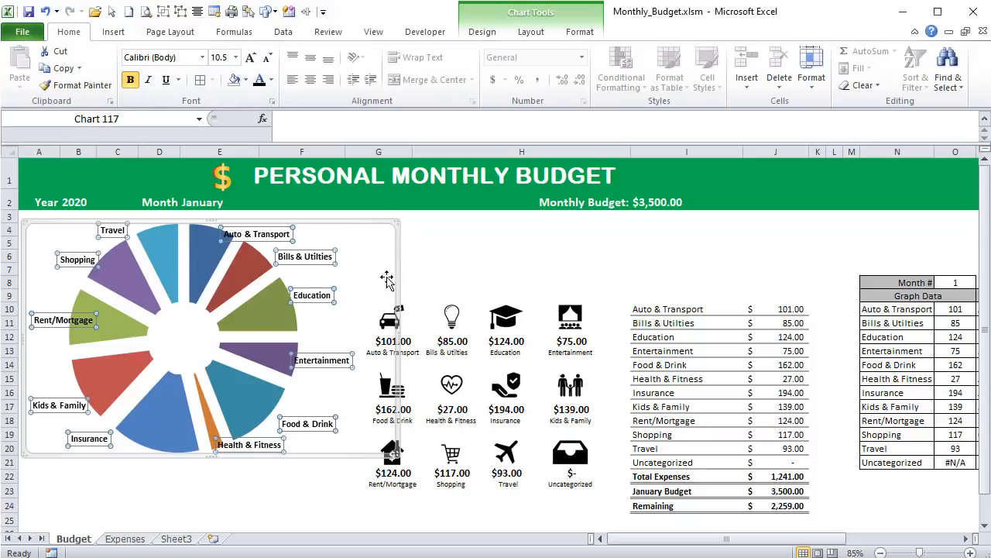
{"action": "left_click", "coordinate": [425, 239]}
- Move the doughnut chart down to start at about row 6 and add a text box above it reading "Spending By Category"
{"action": "left_click", "coordinate": [194, 256]}
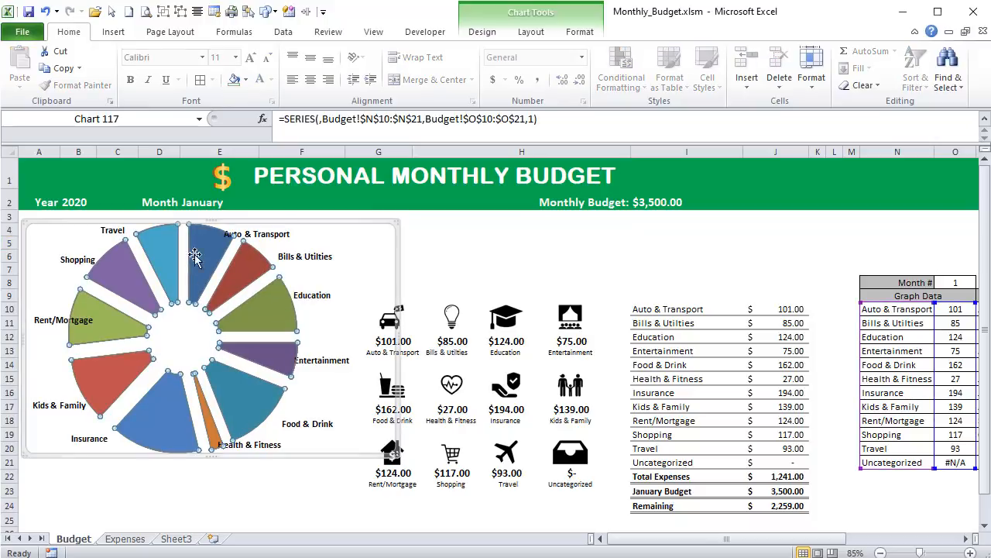
{"action": "left_click_drag", "start_coordinate": [278, 222], "coordinate": [281, 258]}
{"action": "left_click", "coordinate": [113, 31]}
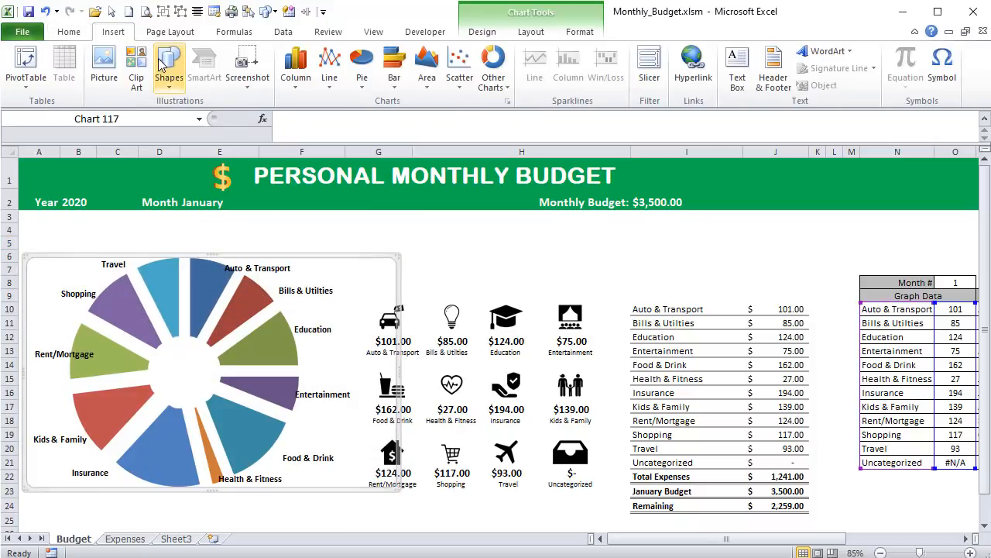
{"action": "left_click", "coordinate": [163, 66]}
{"action": "left_click", "coordinate": [24, 117]}
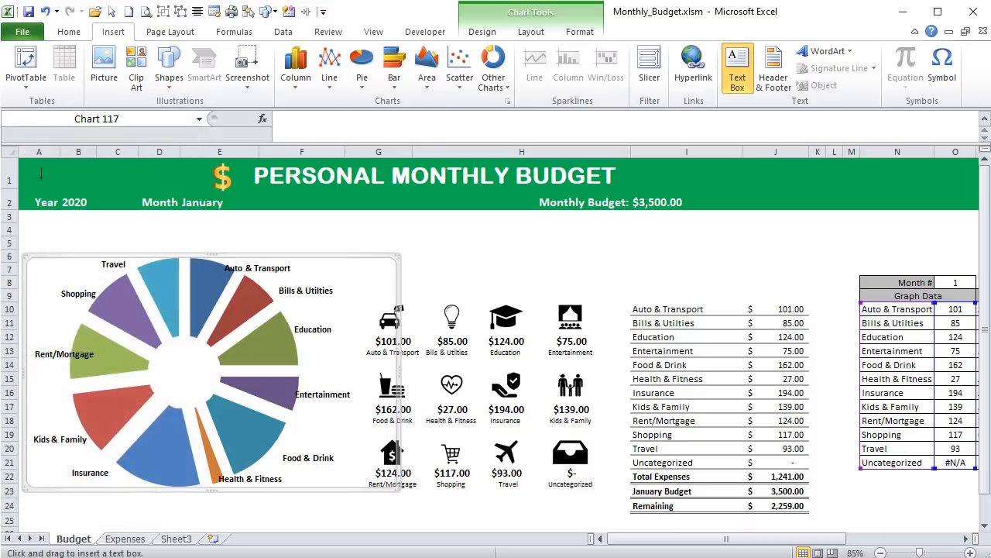
{"action": "mouse_move", "coordinate": [62, 219]}
{"action": "left_mouse_down"}
{"action": "mouse_move", "coordinate": [110, 237]}
{"action": "mouse_move", "coordinate": [323, 254]}
{"action": "mouse_move", "coordinate": [320, 244]}
{"action": "left_mouse_up"}
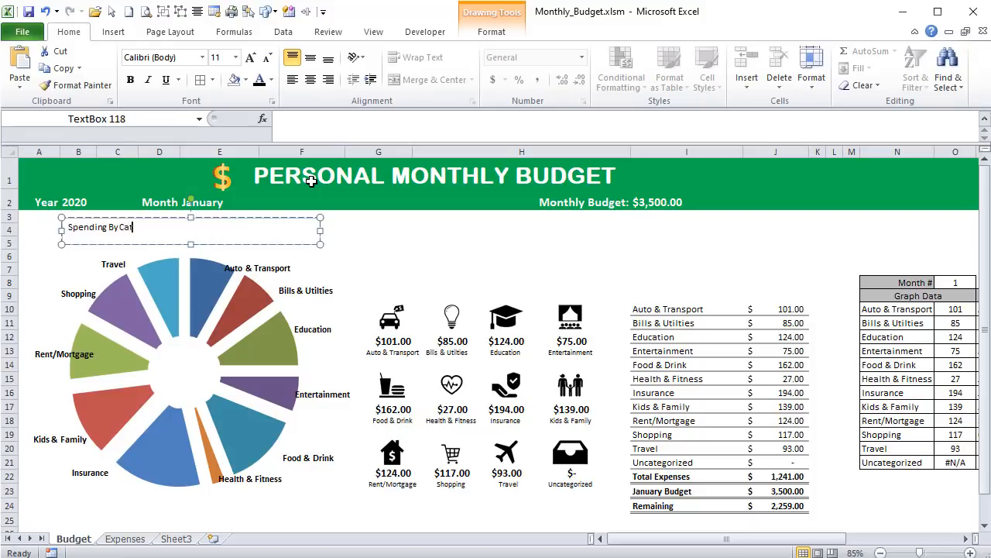
- Center the "Spending By Category" title text and make it bold at font size 20
{"action": "left_click", "coordinate": [310, 79]}
{"action": "left_click", "coordinate": [256, 219]}
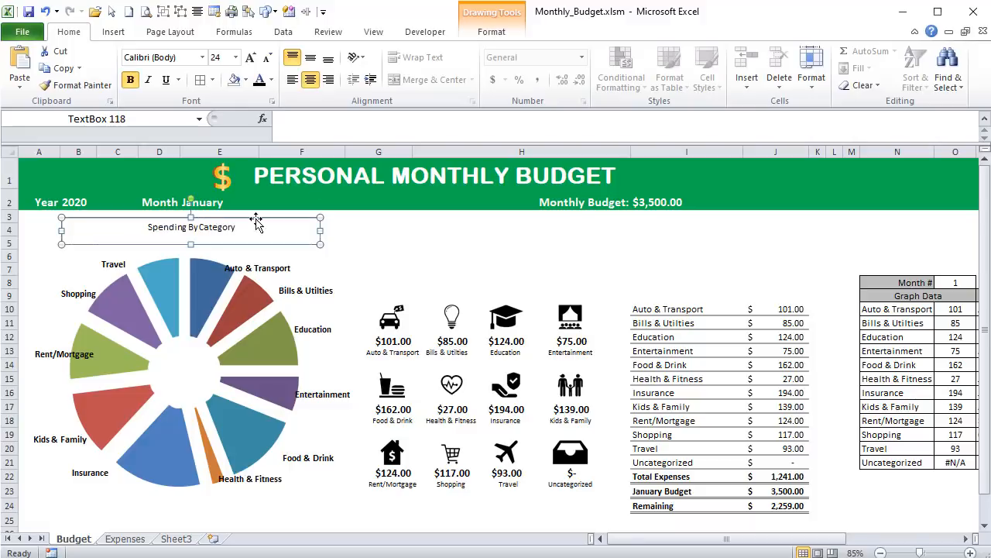
{"action": "left_click", "coordinate": [250, 59]}
{"action": "left_click", "coordinate": [250, 59]}
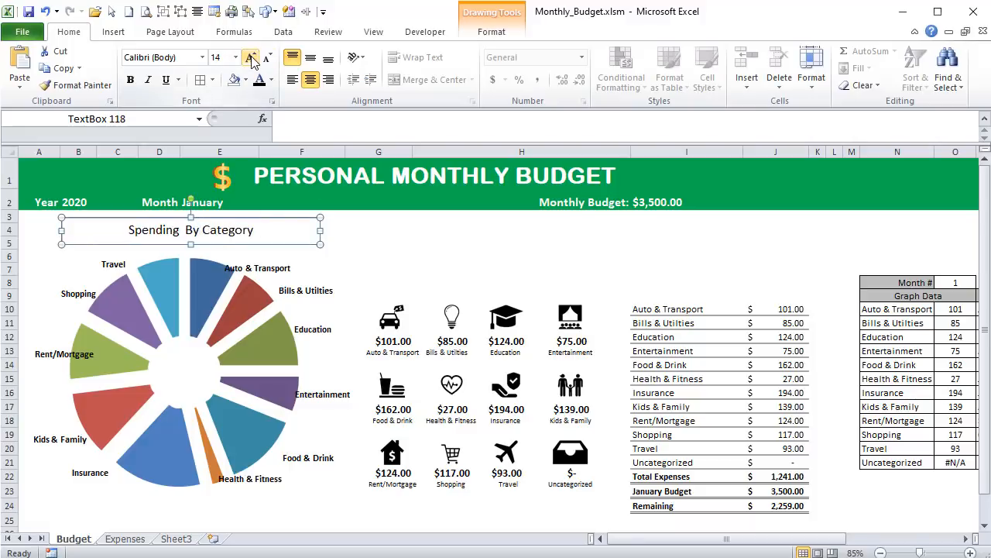
{"action": "left_click", "coordinate": [250, 59]}
{"action": "left_click", "coordinate": [250, 59]}
{"action": "left_click", "coordinate": [250, 59]}
{"action": "left_click", "coordinate": [131, 81]}
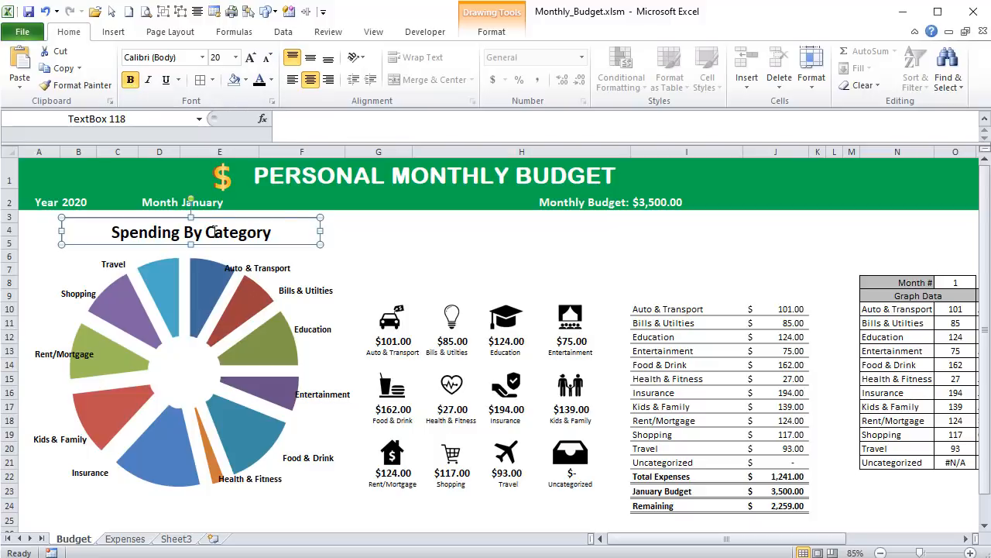
- Duplicate the "Spending By Category" text box and place the copy beside the original, above the category icons
{"action": "key", "text": "ctrl+d"}
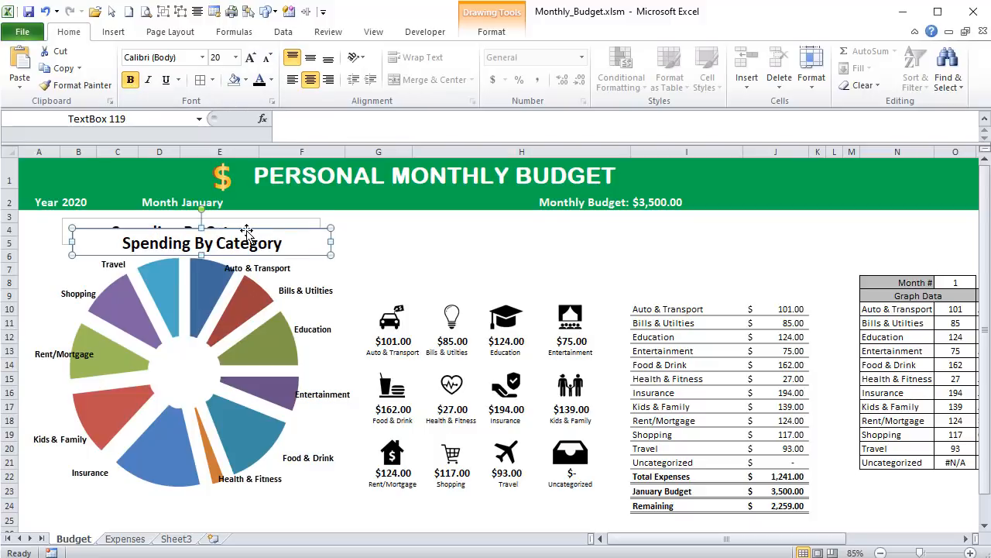
{"action": "left_click_drag", "start_coordinate": [247, 231], "coordinate": [520, 220]}
{"action": "key", "text": "alt+n"}
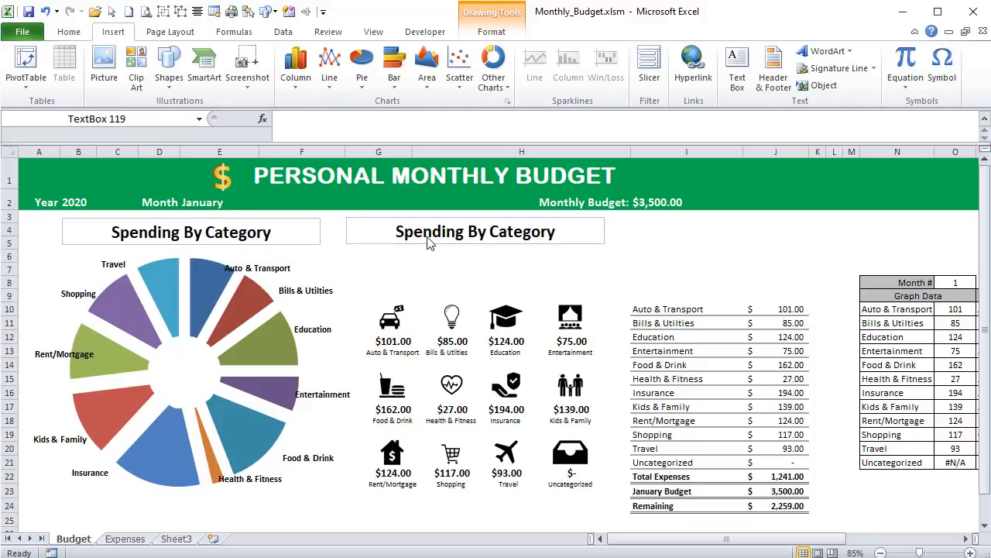
{"action": "left_click", "coordinate": [432, 279]}
{"action": "left_click", "coordinate": [433, 236]}
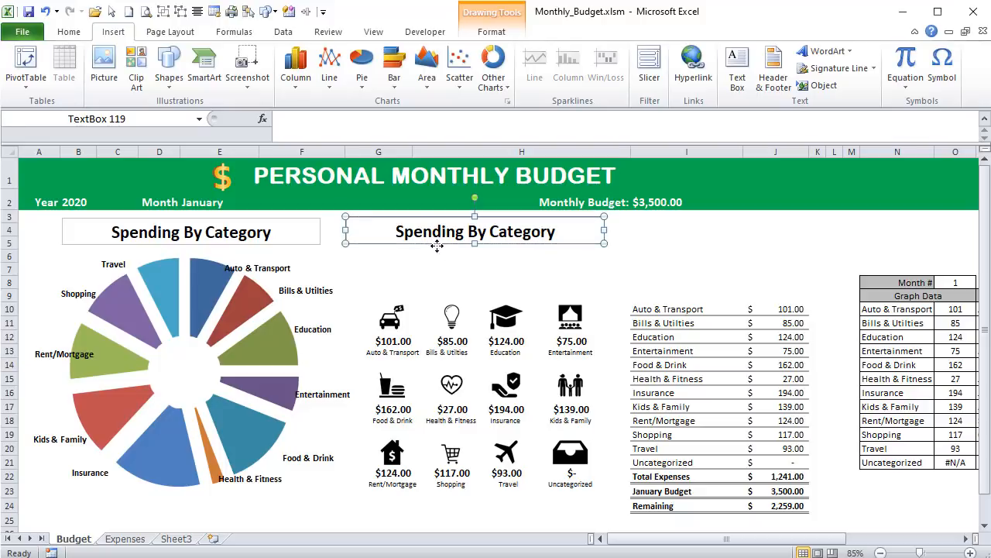
- Link the duplicated text box to the budget title cell with the formula =$I$23
{"action": "left_click", "coordinate": [669, 493]}
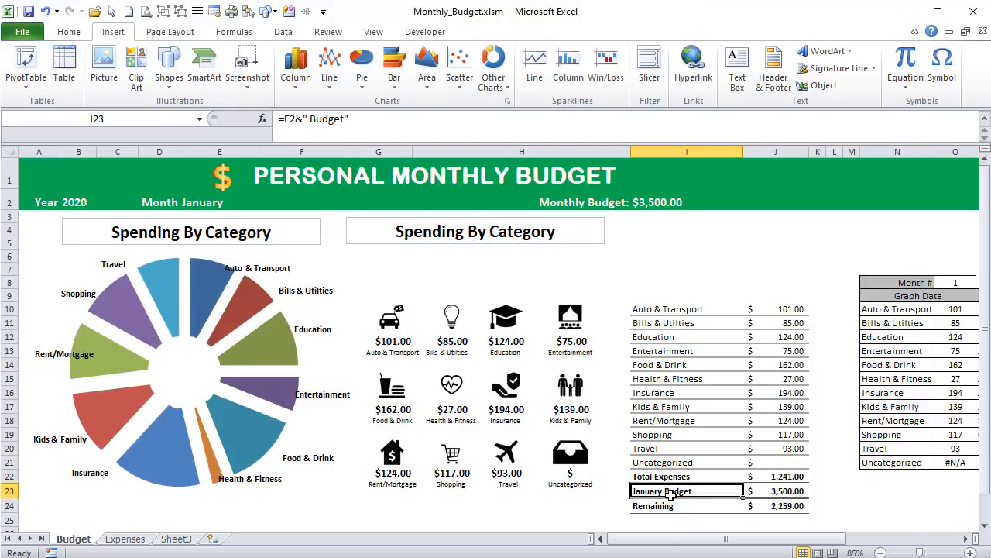
{"action": "left_click", "coordinate": [465, 240]}
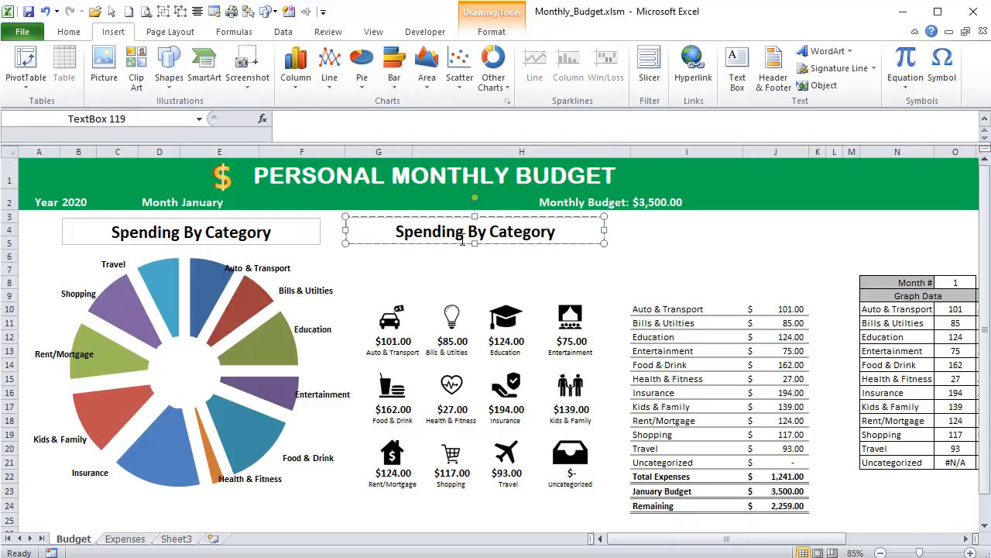
{"action": "left_click", "coordinate": [395, 121]}
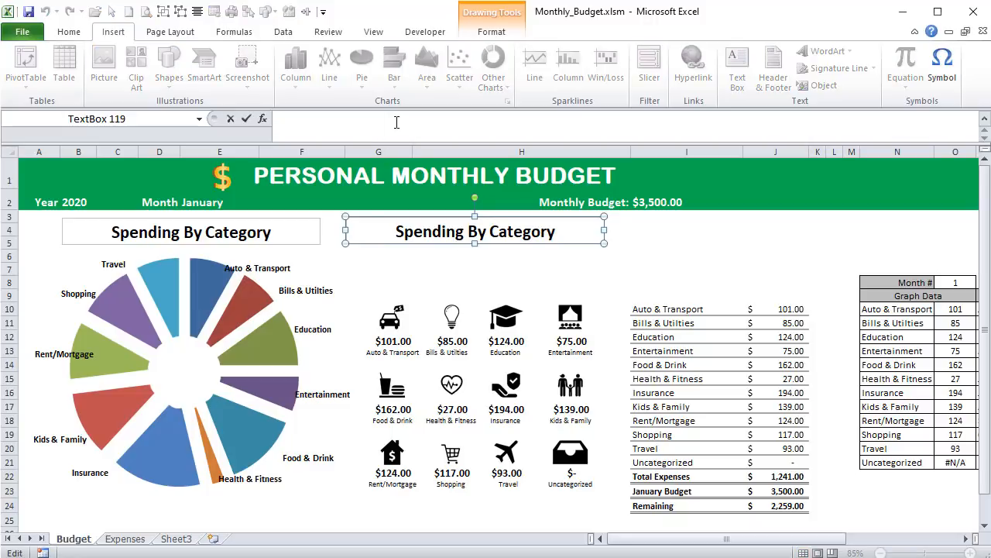
{"action": "type", "text": "="}
{"action": "left_click", "coordinate": [672, 490]}
{"action": "key", "text": "Return"}
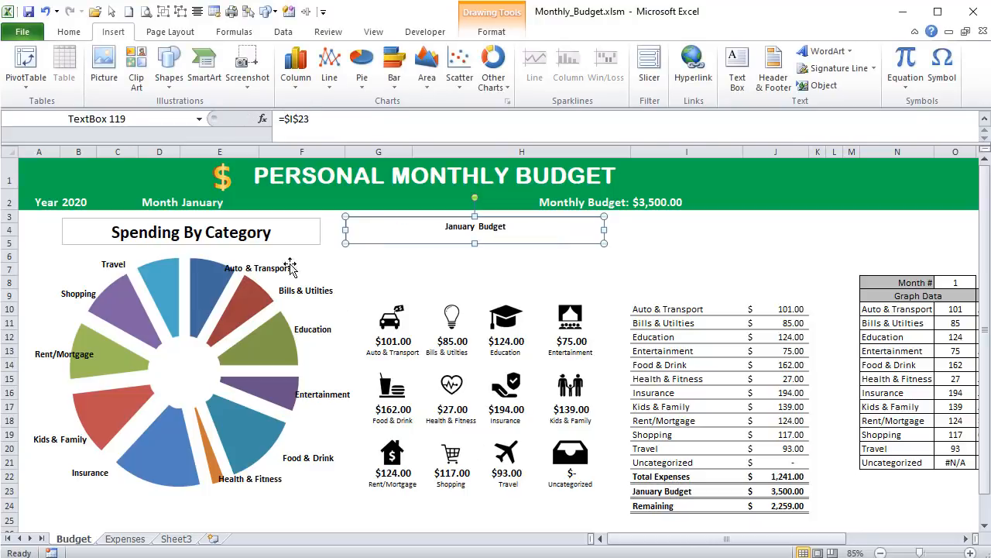
- Set the font size of the linked January Budget text box to 20
{"action": "left_click", "coordinate": [218, 243]}
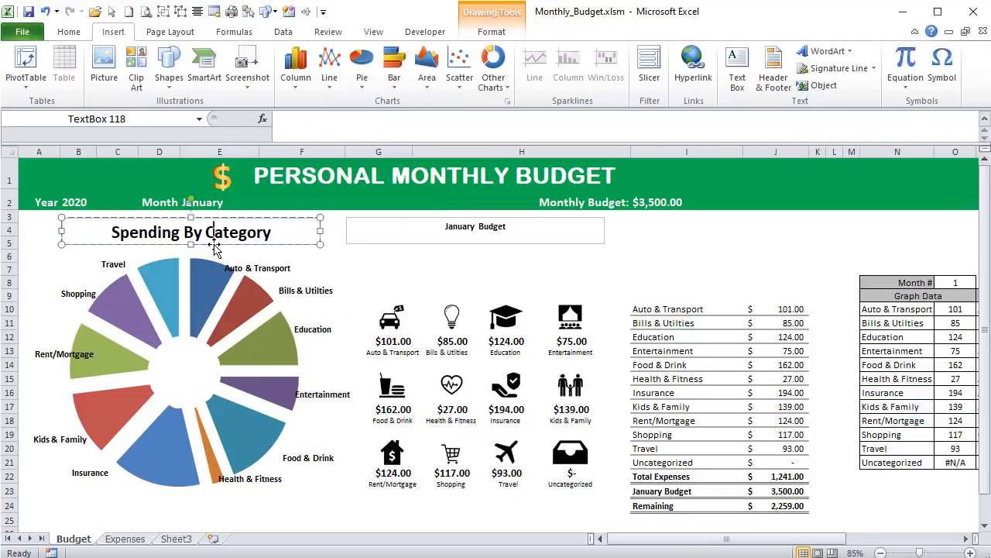
{"action": "left_click", "coordinate": [73, 34]}
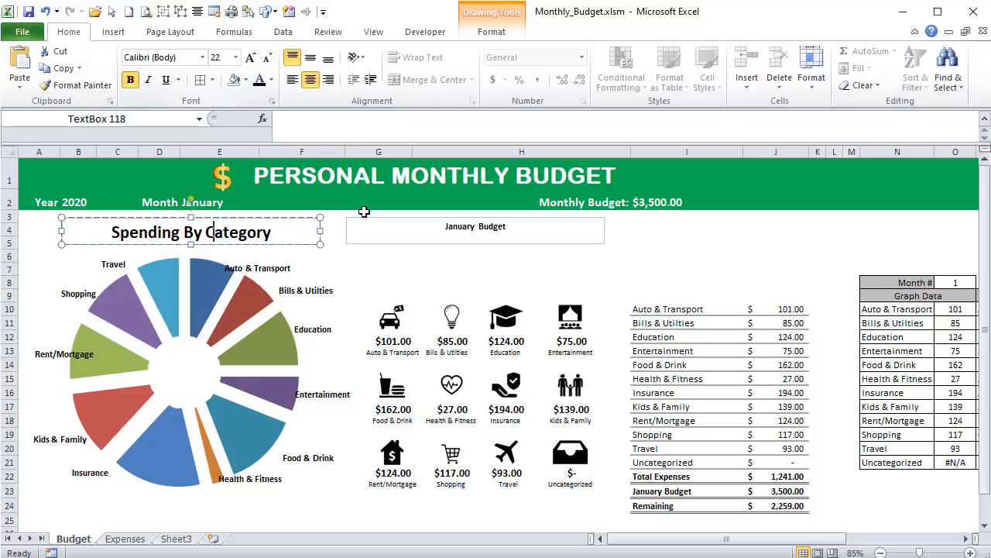
{"action": "left_click", "coordinate": [433, 241]}
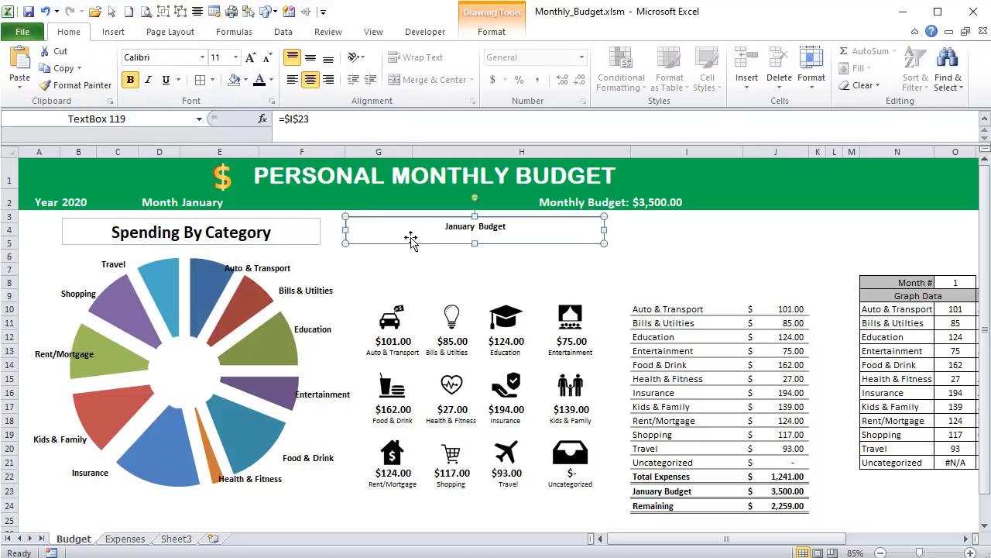
{"action": "left_click", "coordinate": [232, 57]}
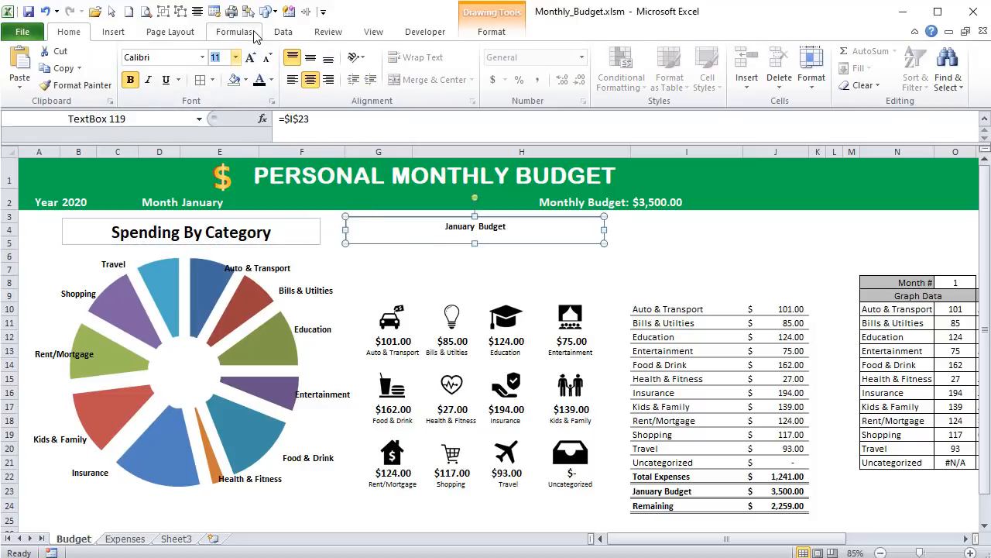
{"action": "type", "text": "20"}
{"action": "key", "text": "Return"}
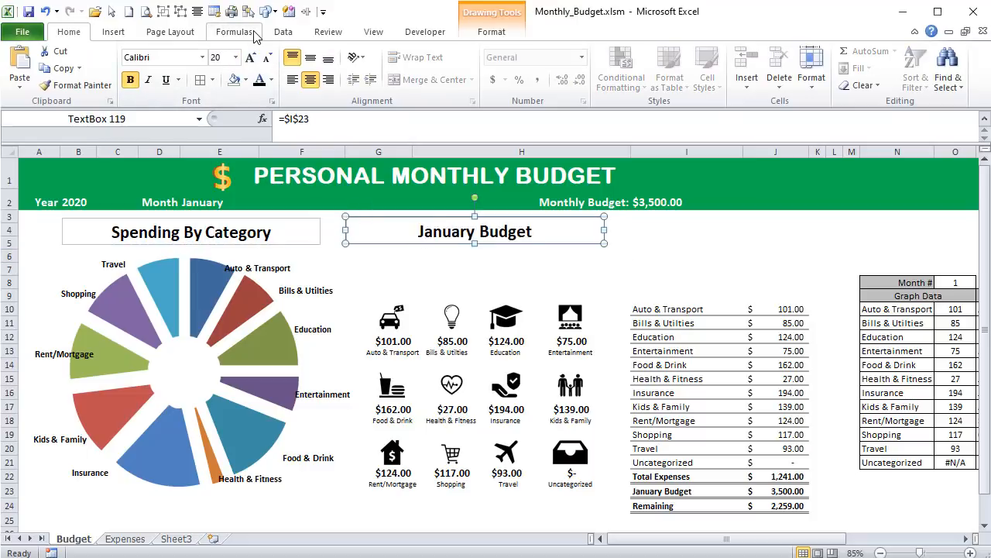
- Select both title text boxes and align them by their middles
{"action": "left_click", "coordinate": [194, 224], "text": "shift"}
{"action": "left_click", "coordinate": [491, 31]}
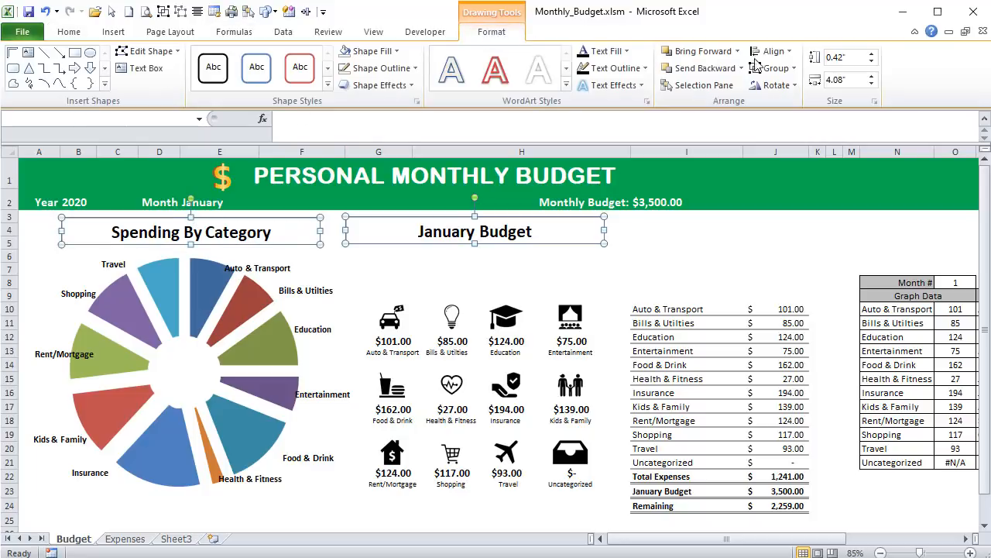
{"action": "left_click", "coordinate": [771, 51]}
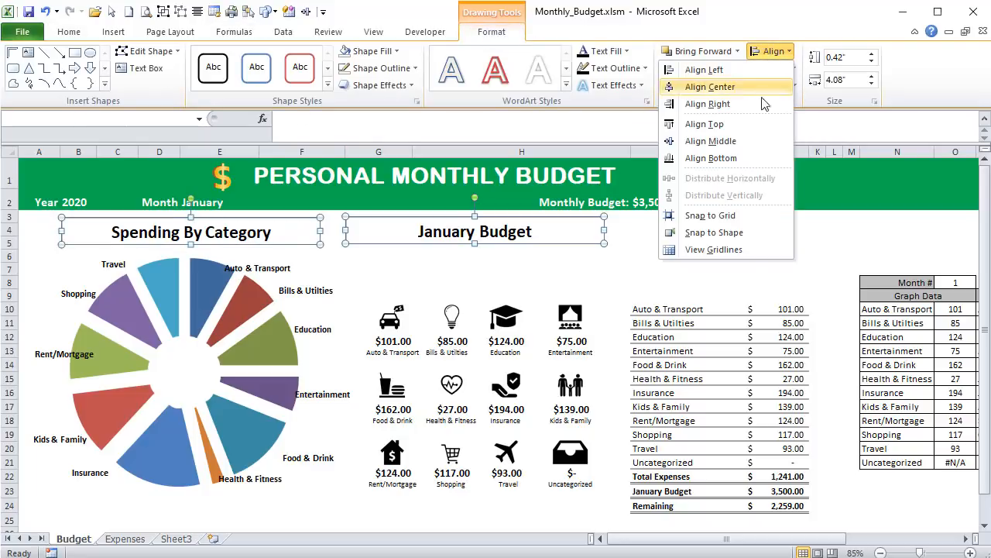
{"action": "left_click", "coordinate": [744, 142]}
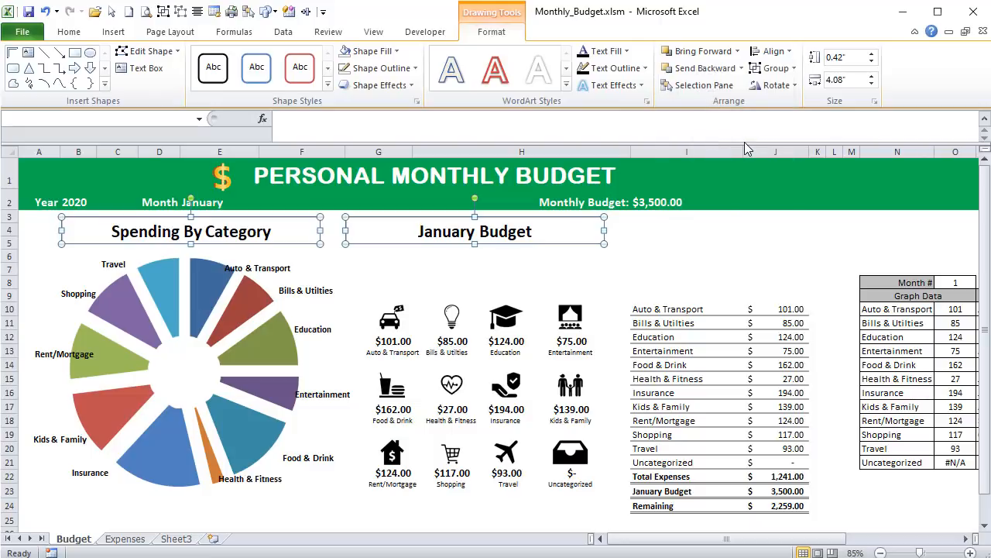
- Remove the outline from both title text boxes and deselect them
{"action": "left_click", "coordinate": [414, 69]}
{"action": "left_click", "coordinate": [343, 244]}
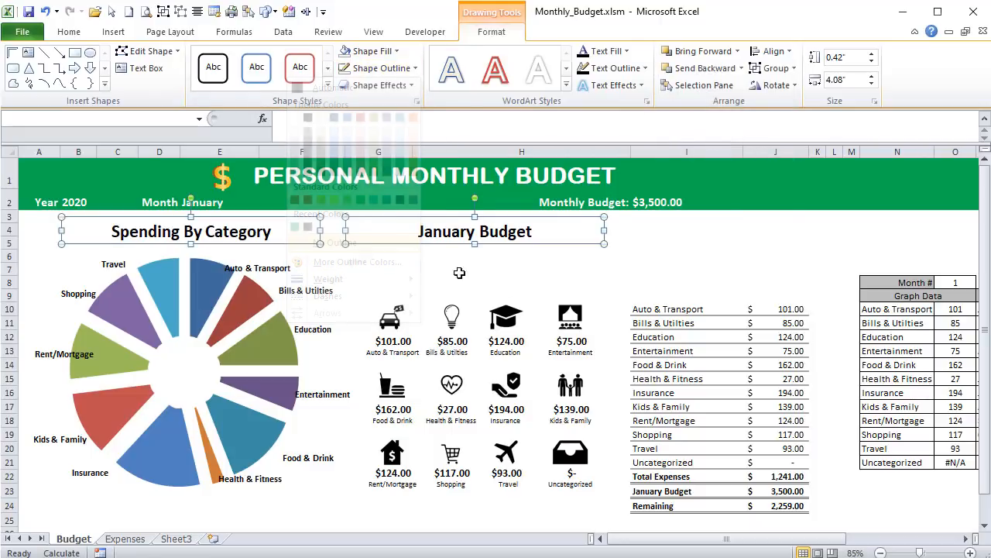
{"action": "left_click", "coordinate": [460, 273]}
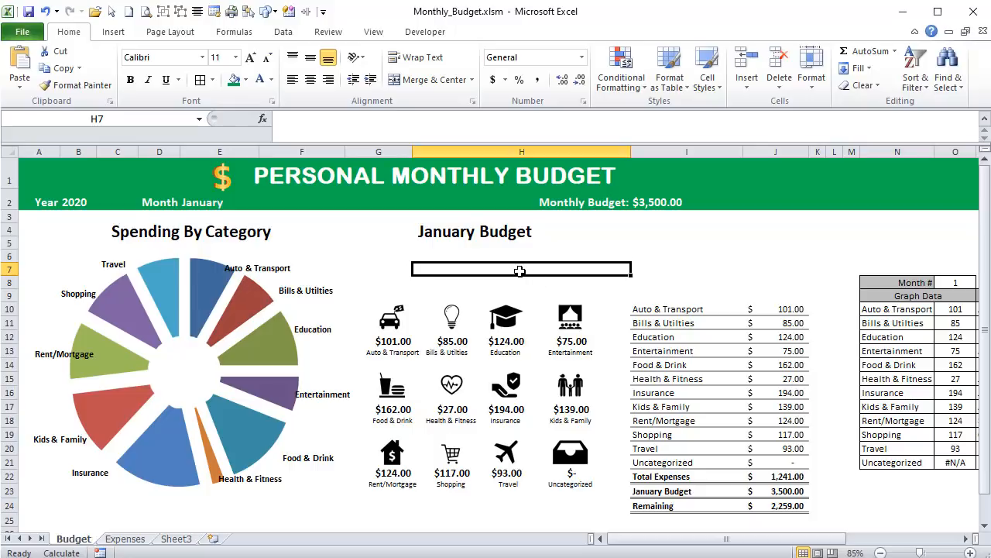
- Select the Total Expenses and January Budget amounts in J22:J23
{"action": "scroll", "coordinate": [519, 271], "scroll_direction": "down", "scroll_amount": 1}
{"action": "left_click_drag", "start_coordinate": [778, 461], "coordinate": [793, 479]}
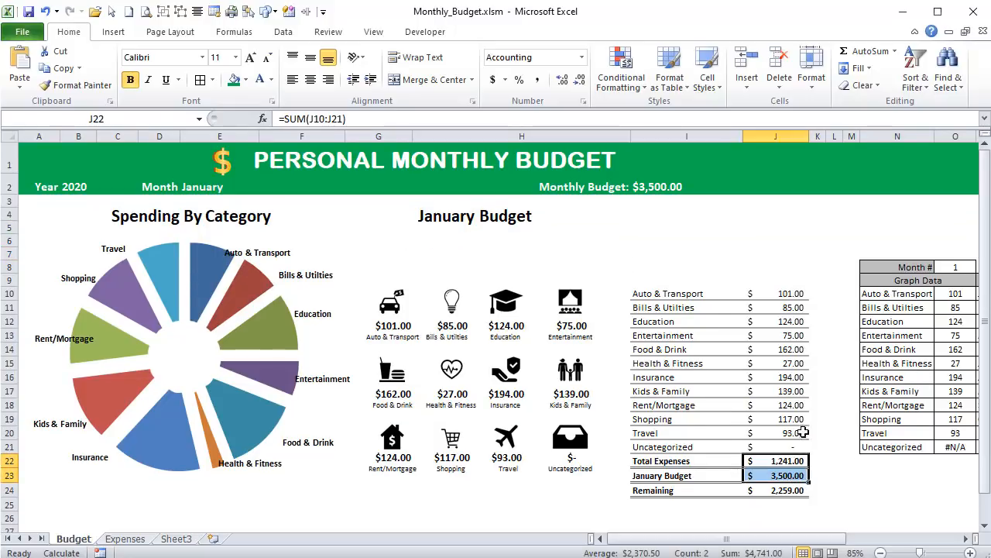
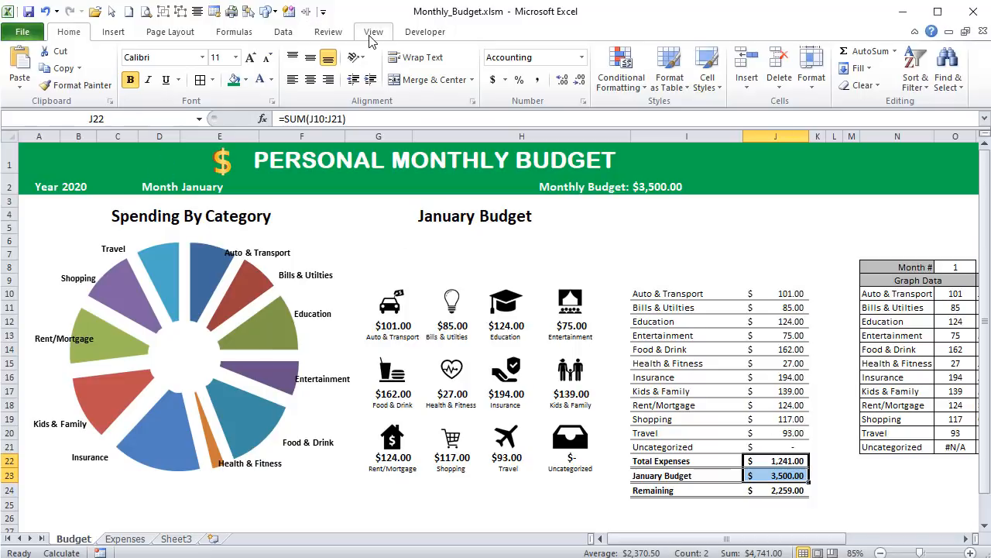
- Insert a stacked horizontal cylinder chart from J22:J23 and place it just below the January Budget title
{"action": "left_click", "coordinate": [120, 37]}
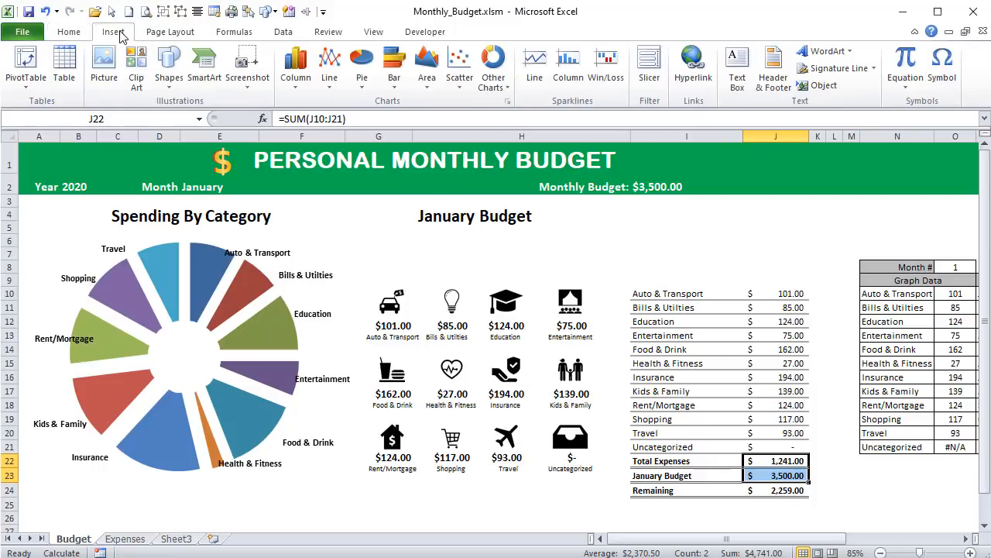
{"action": "left_click", "coordinate": [397, 88]}
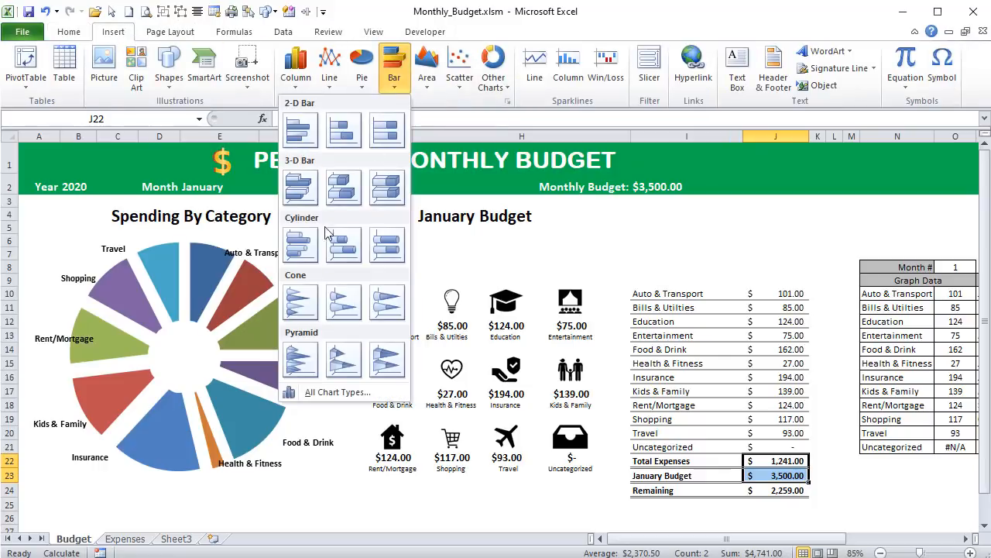
{"action": "left_click", "coordinate": [345, 250]}
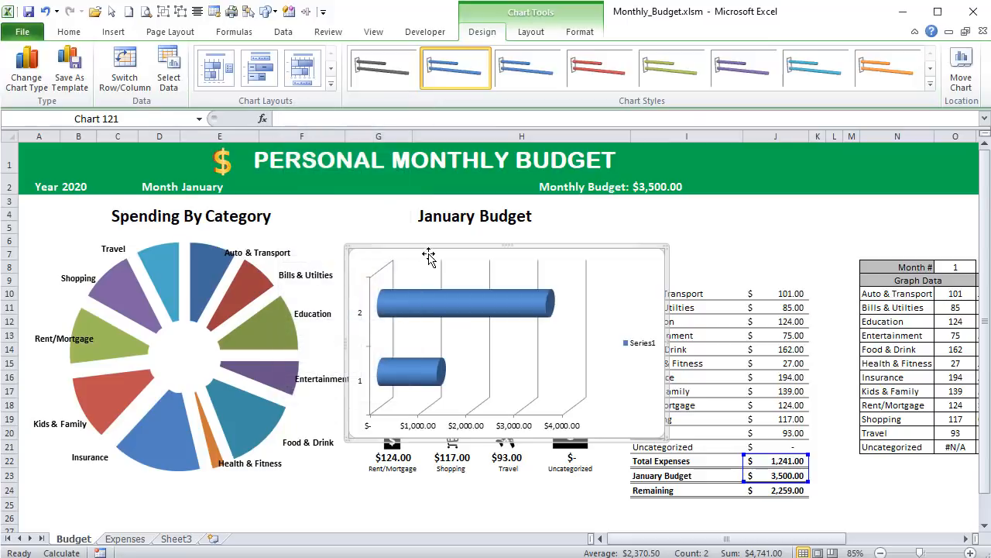
{"action": "left_click_drag", "start_coordinate": [433, 240], "coordinate": [436, 227]}
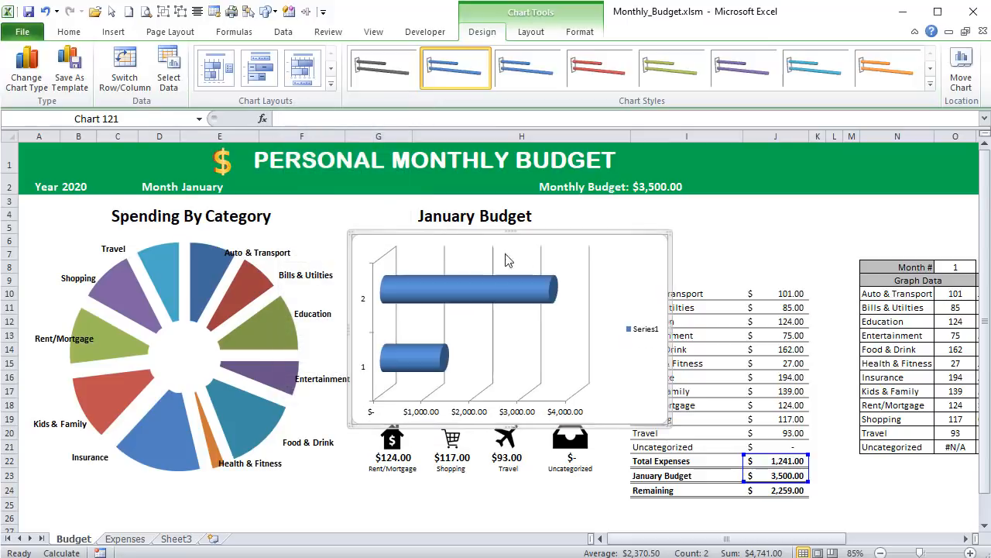
- Fill both cylinder bars of the new chart with a solid gray
{"action": "right_click", "coordinate": [542, 233]}
{"action": "left_click", "coordinate": [539, 290]}
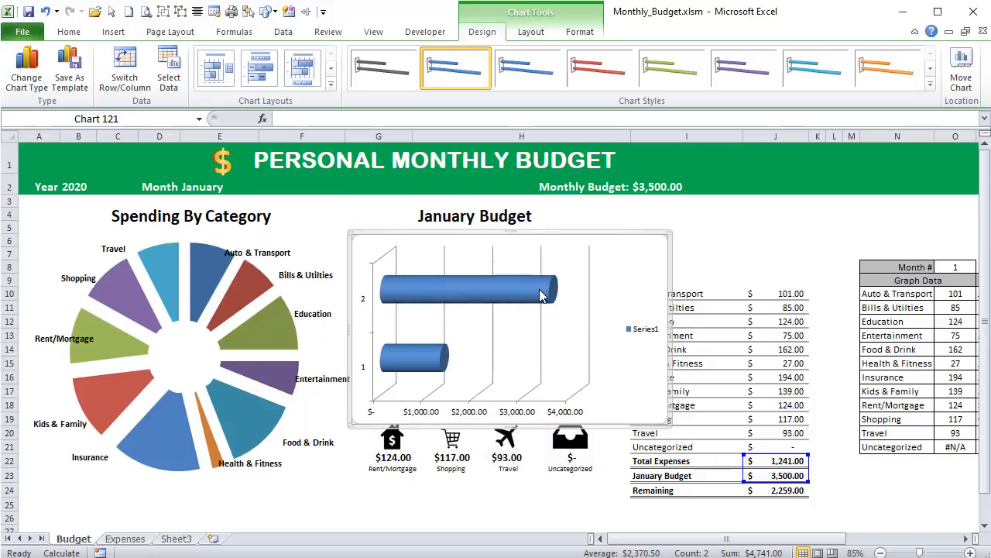
{"action": "right_click", "coordinate": [538, 290]}
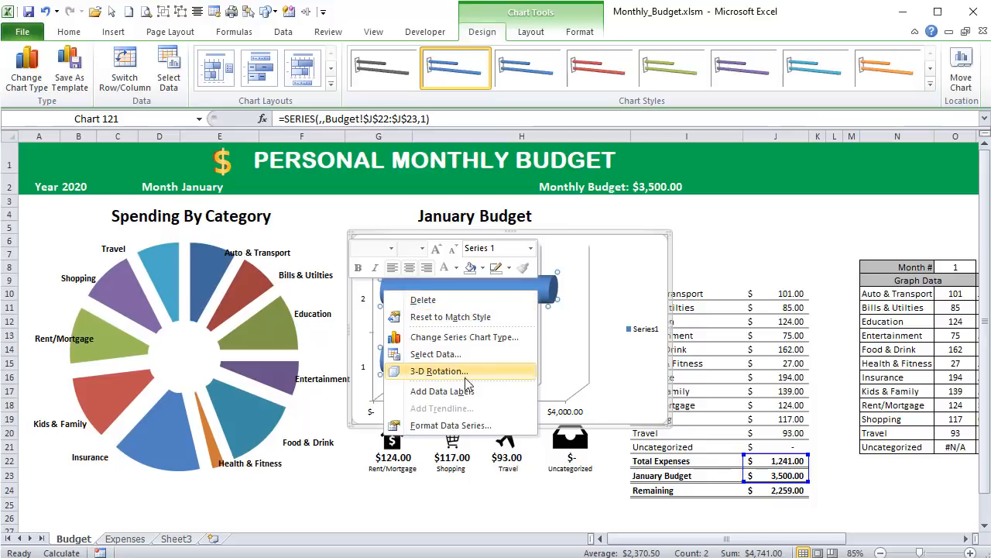
{"action": "left_click", "coordinate": [461, 425]}
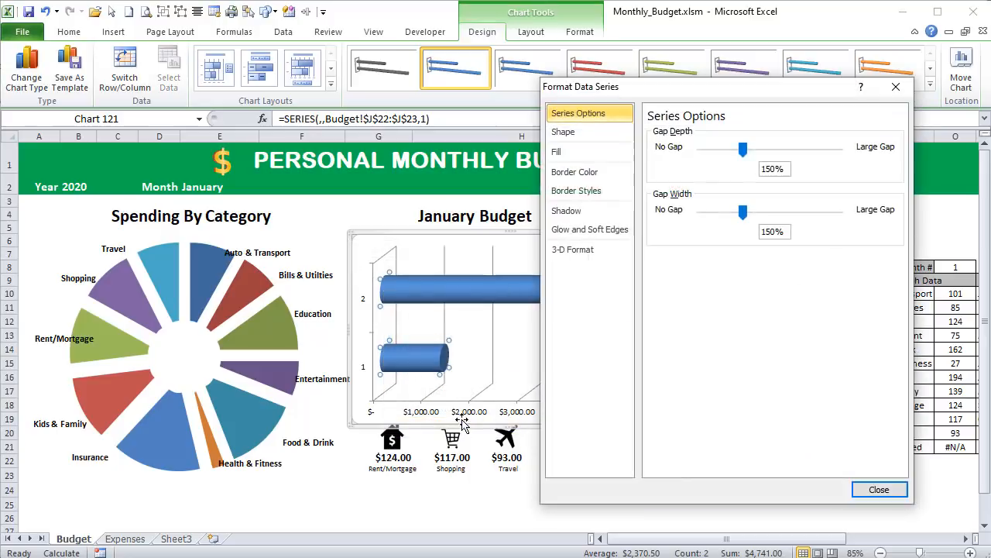
{"action": "left_click", "coordinate": [582, 152]}
{"action": "left_click", "coordinate": [668, 150]}
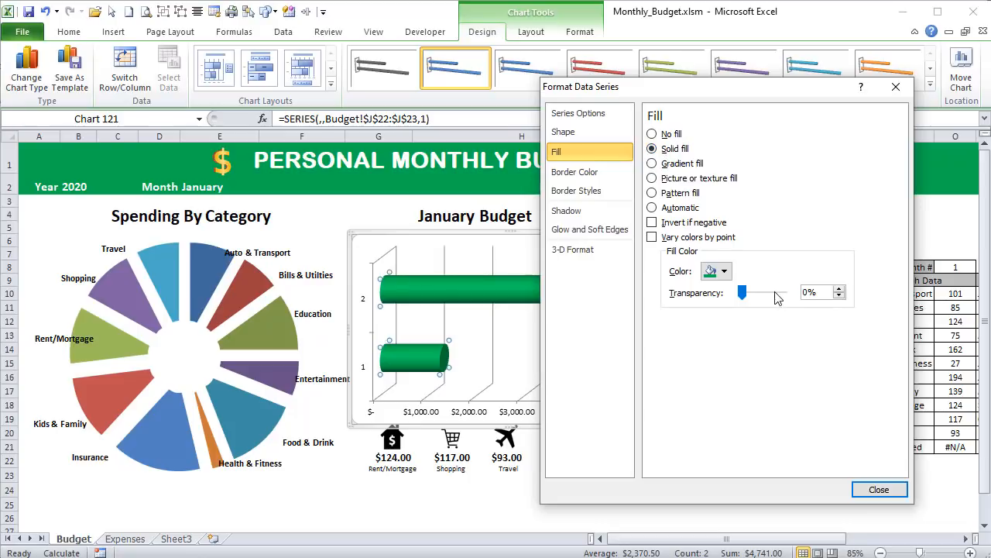
{"action": "left_click", "coordinate": [723, 271]}
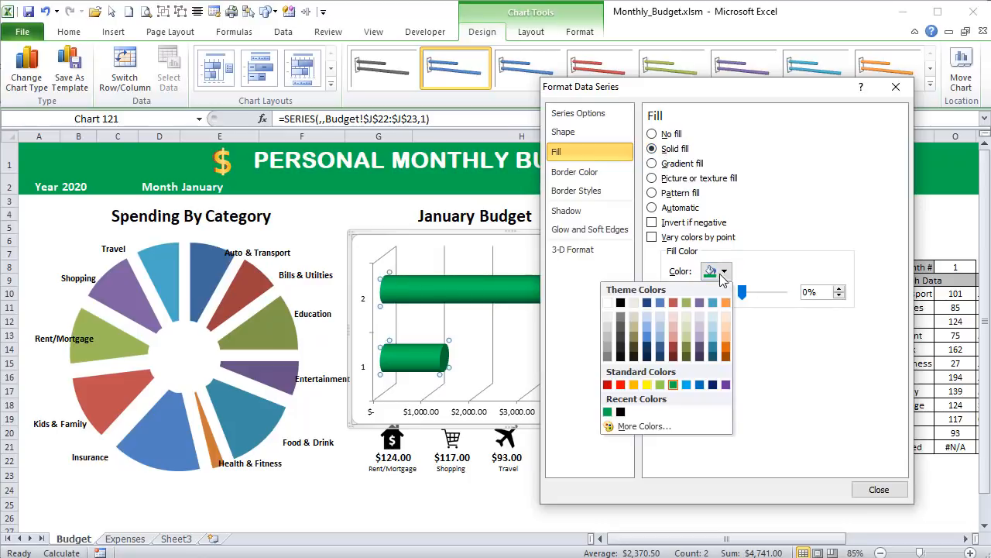
{"action": "left_click", "coordinate": [606, 337]}
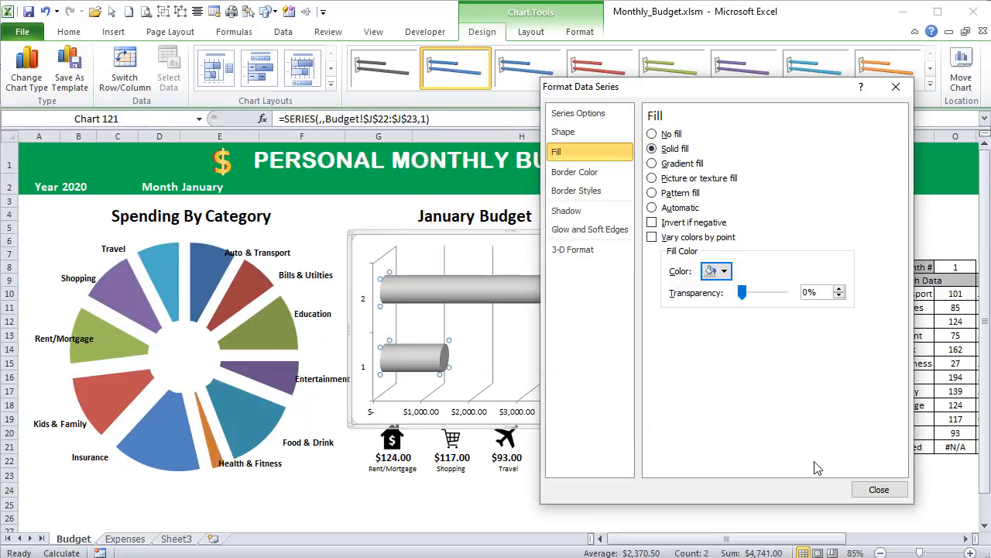
{"action": "left_click", "coordinate": [879, 490]}
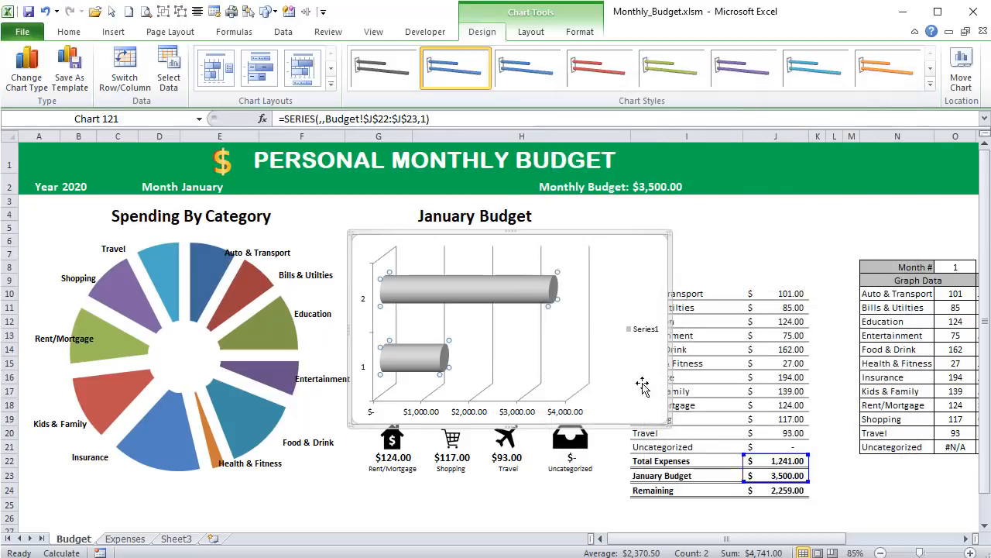
- Fill only the Total Expenses bar of the cylinder chart with solid standard green
{"action": "left_click", "coordinate": [431, 354]}
{"action": "right_click", "coordinate": [430, 355]}
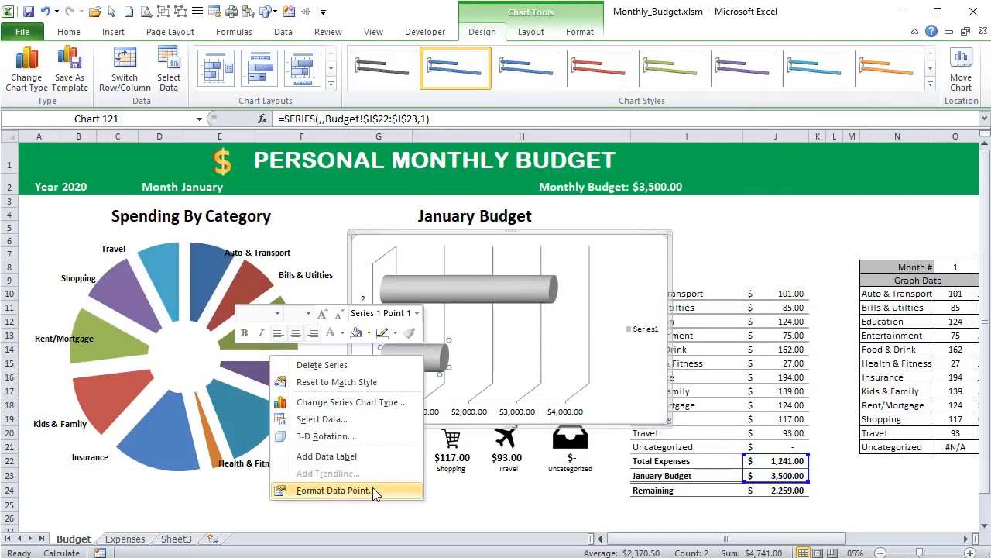
{"action": "left_click", "coordinate": [353, 491]}
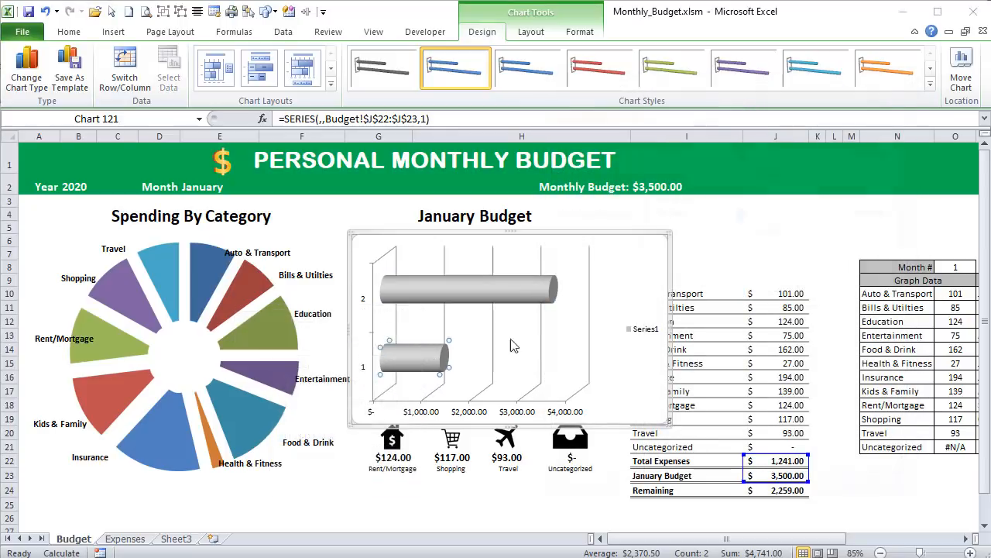
{"action": "left_click", "coordinate": [573, 133]}
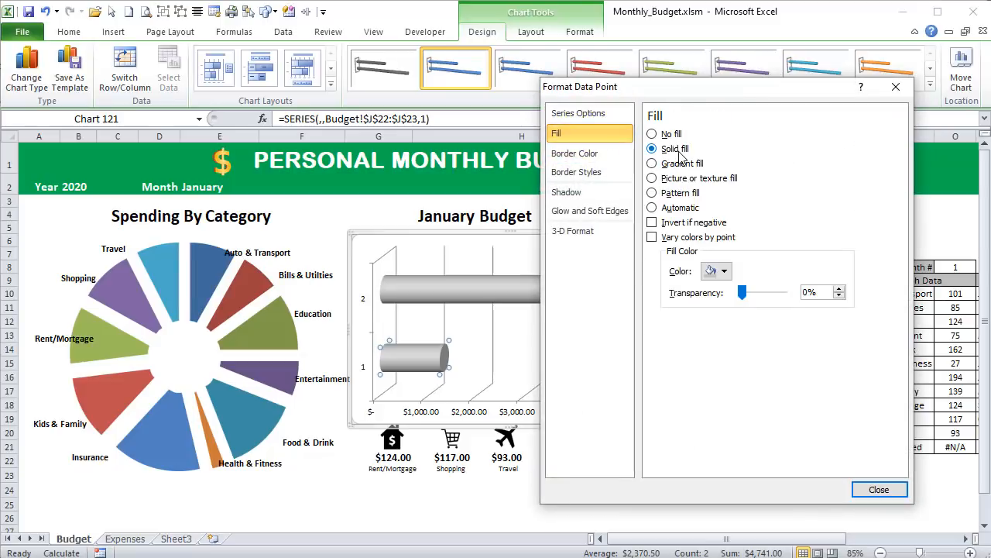
{"action": "left_click", "coordinate": [723, 271]}
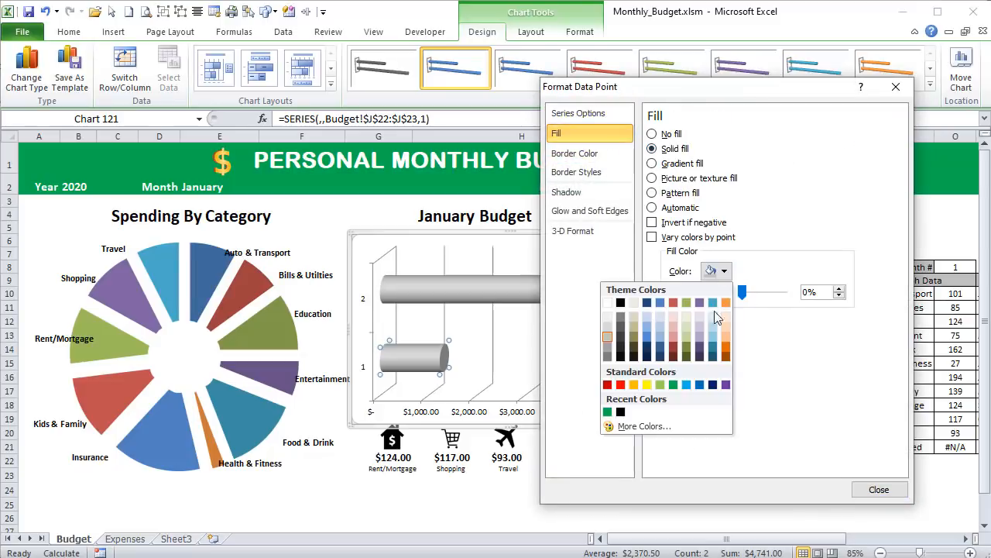
{"action": "left_click", "coordinate": [675, 387]}
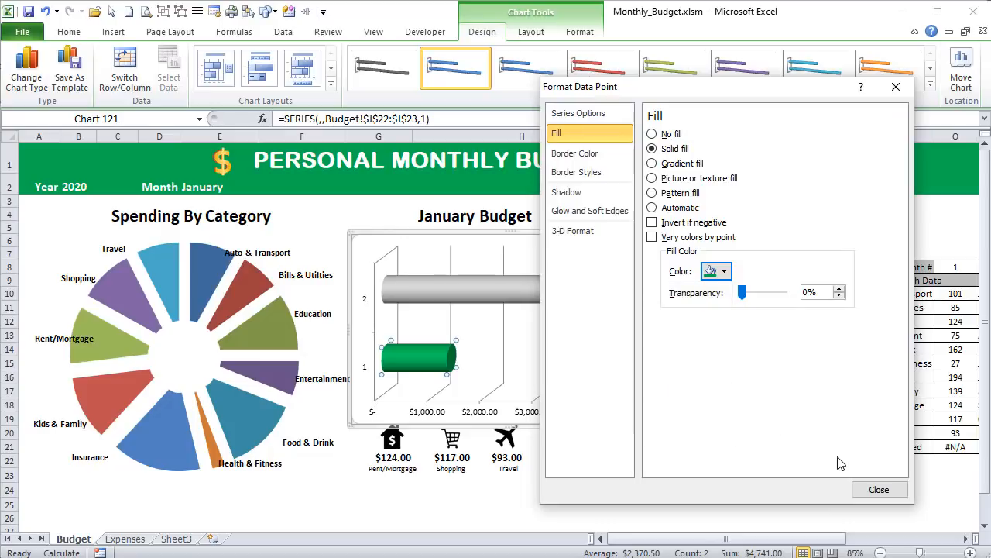
{"action": "left_click", "coordinate": [878, 489]}
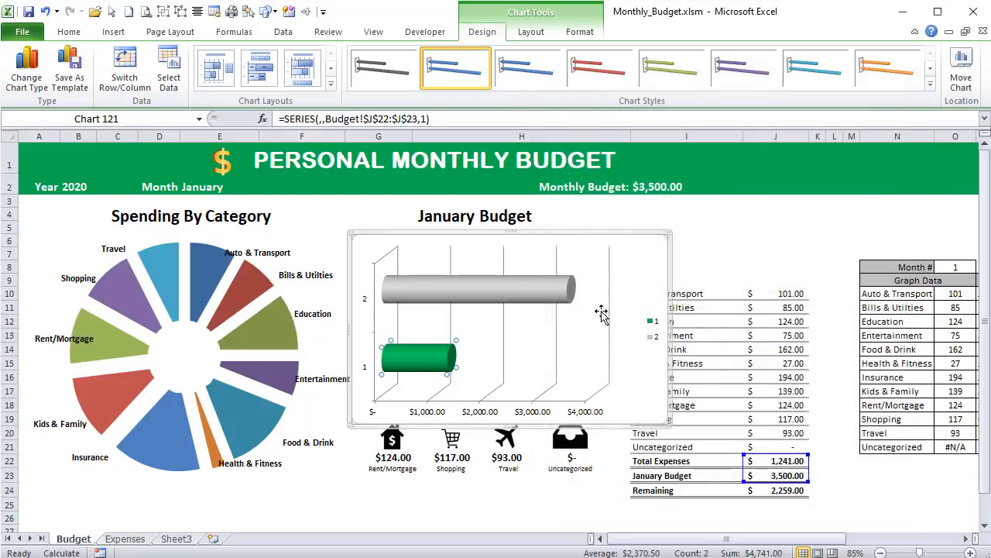
- Switch the chart's rows and columns in its data source so both amounts stack in one cylinder
{"action": "right_click", "coordinate": [495, 233]}
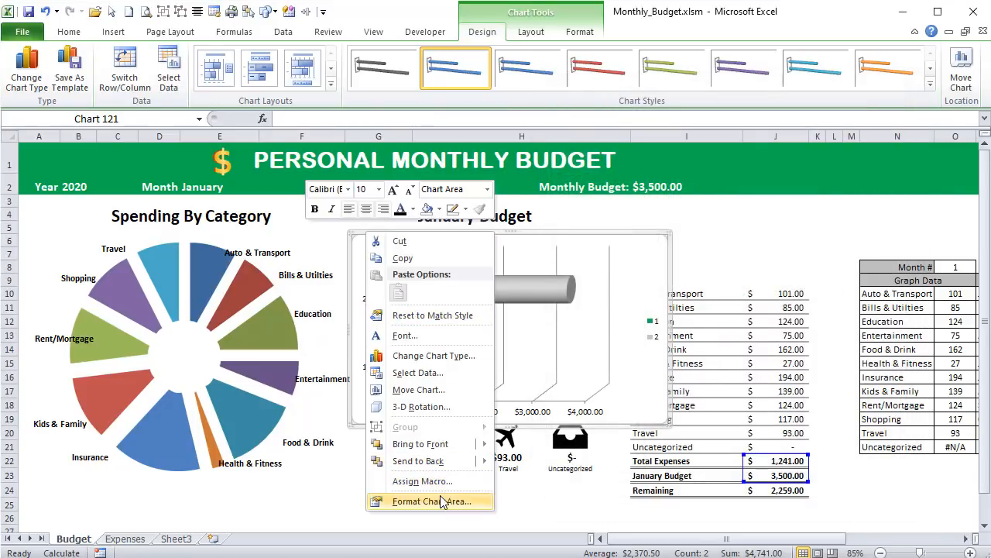
{"action": "left_click", "coordinate": [436, 371]}
{"action": "left_click", "coordinate": [595, 244]}
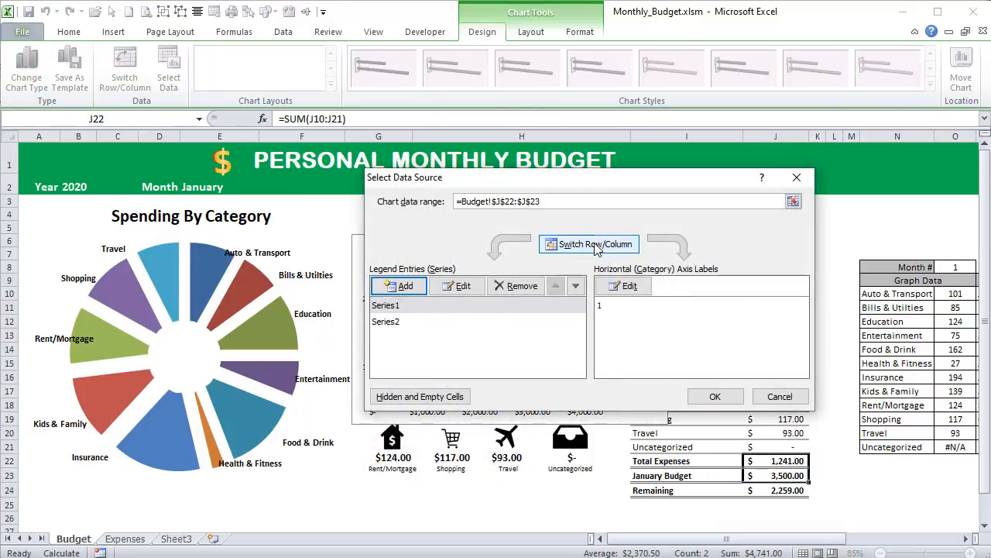
{"action": "left_click_drag", "start_coordinate": [608, 181], "coordinate": [686, 108]}
{"action": "left_click", "coordinate": [797, 319]}
- Fill the January Budget segment of the stacked cylinder with a solid light gray
{"action": "left_click", "coordinate": [473, 319]}
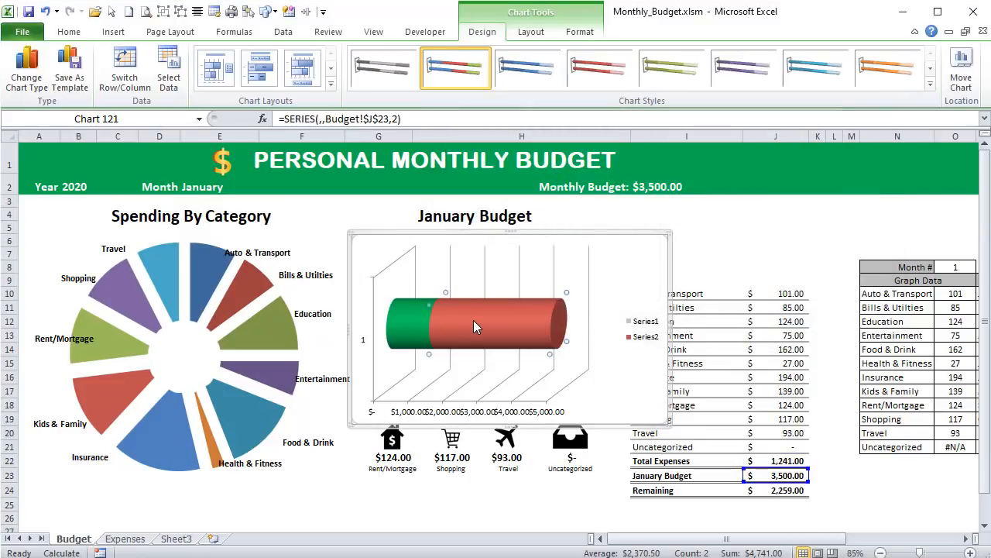
{"action": "right_click", "coordinate": [474, 320]}
{"action": "left_click", "coordinate": [432, 455]}
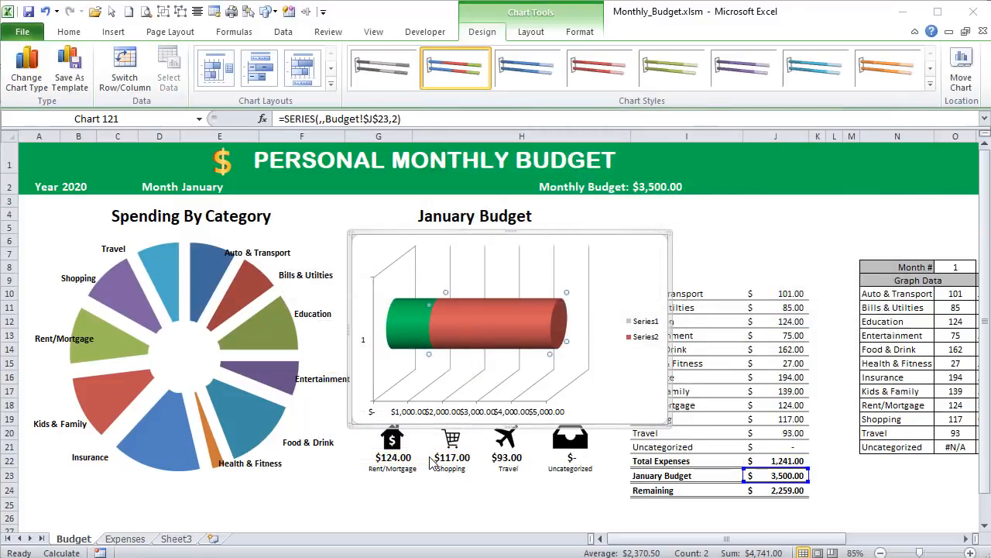
{"action": "left_click", "coordinate": [583, 154]}
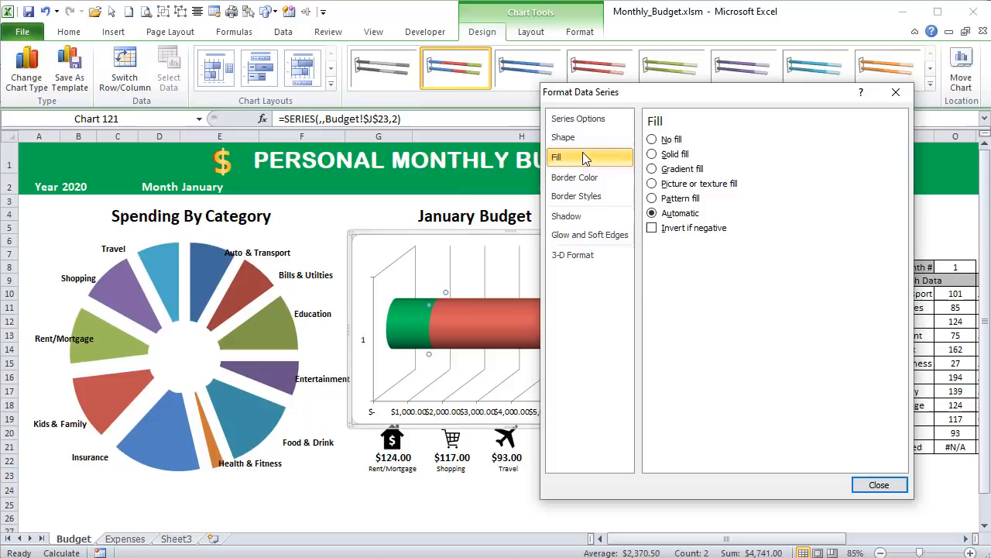
{"action": "left_click", "coordinate": [670, 157]}
{"action": "left_click", "coordinate": [732, 266]}
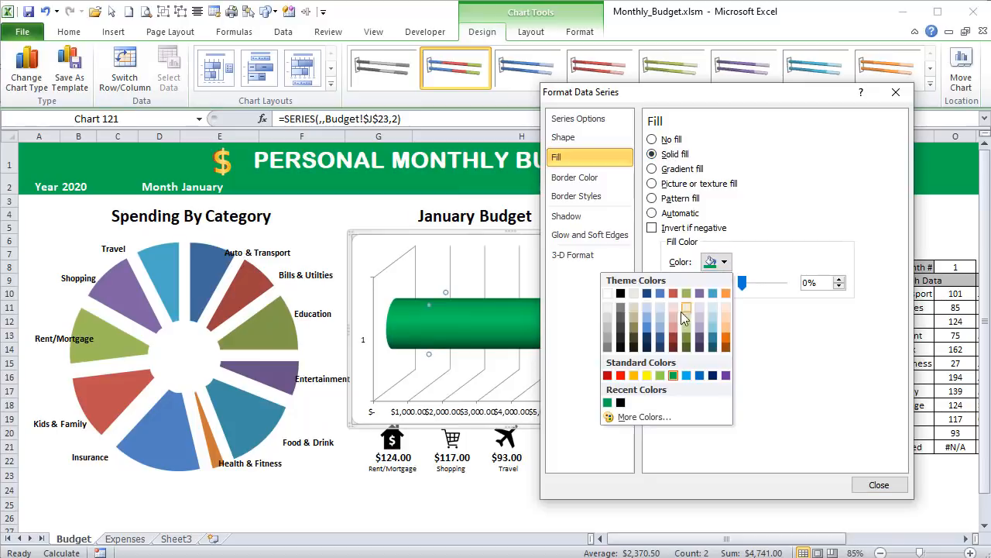
{"action": "left_click", "coordinate": [605, 317]}
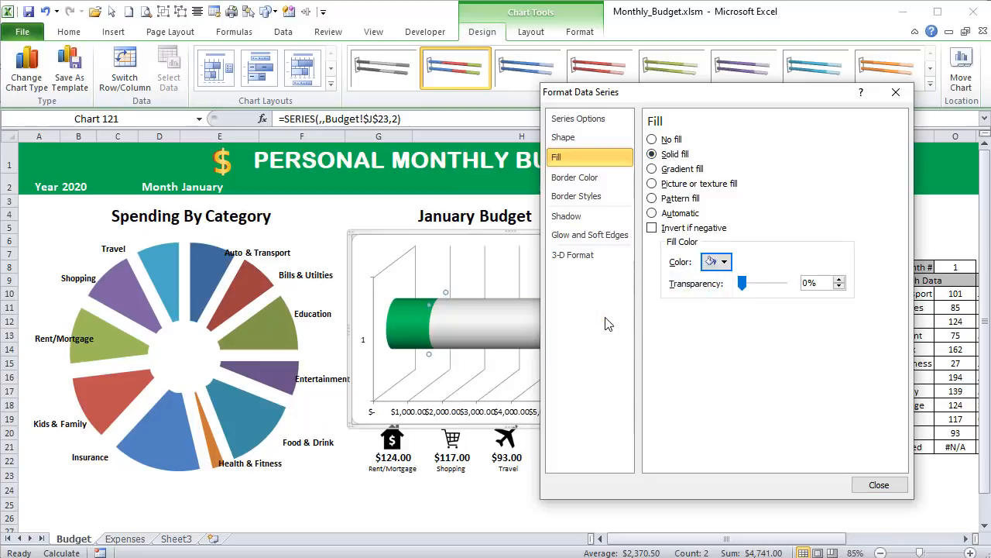
{"action": "left_click", "coordinate": [880, 486]}
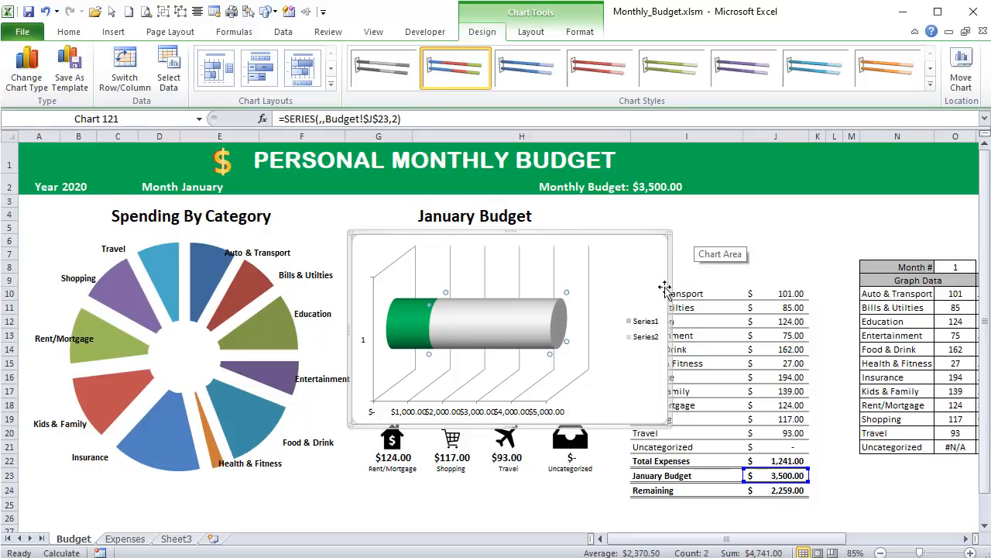
- Remove the cylinder chart's legend and turn off its data labels
{"action": "left_click", "coordinate": [612, 236]}
{"action": "left_click", "coordinate": [530, 31]}
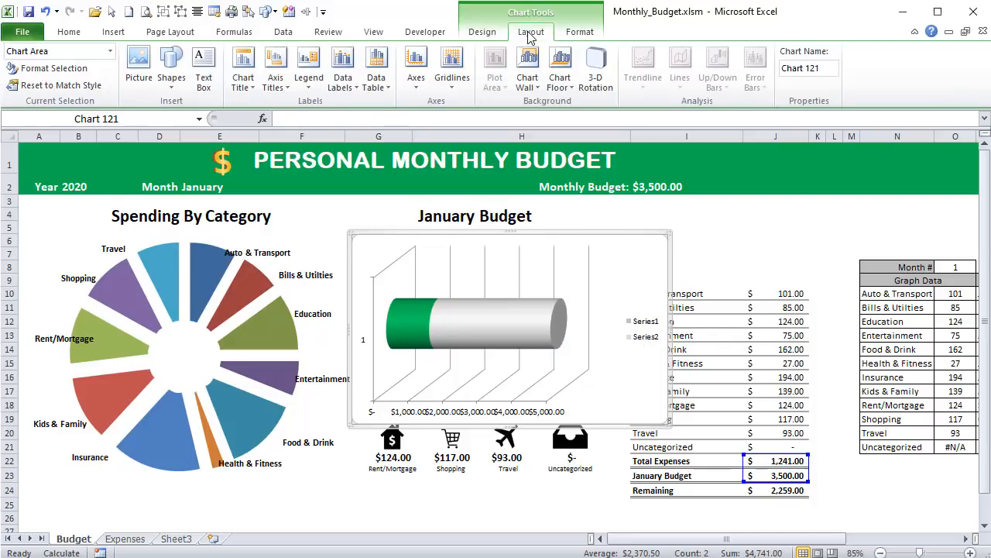
{"action": "left_click", "coordinate": [309, 74]}
{"action": "left_click", "coordinate": [267, 109]}
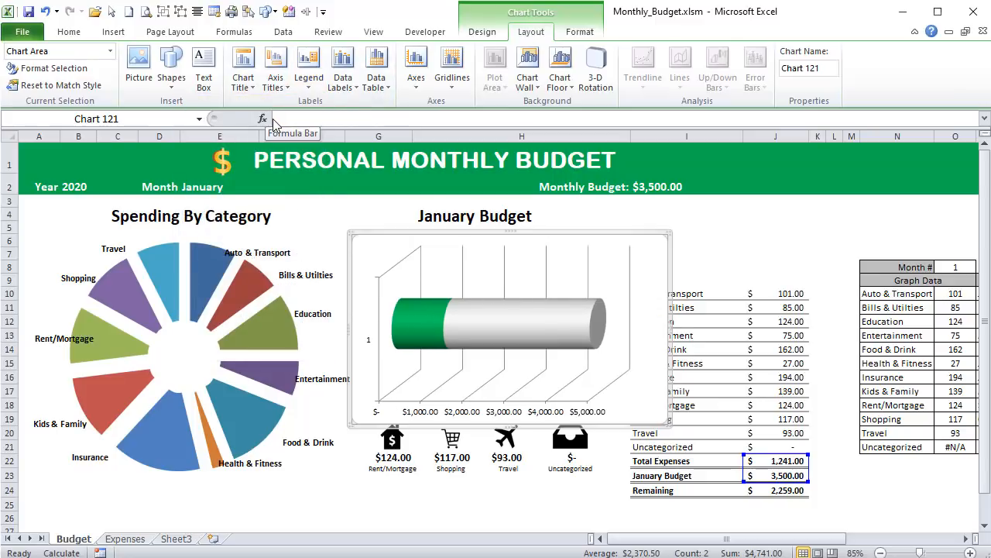
{"action": "left_click", "coordinate": [342, 80]}
{"action": "left_click", "coordinate": [336, 110]}
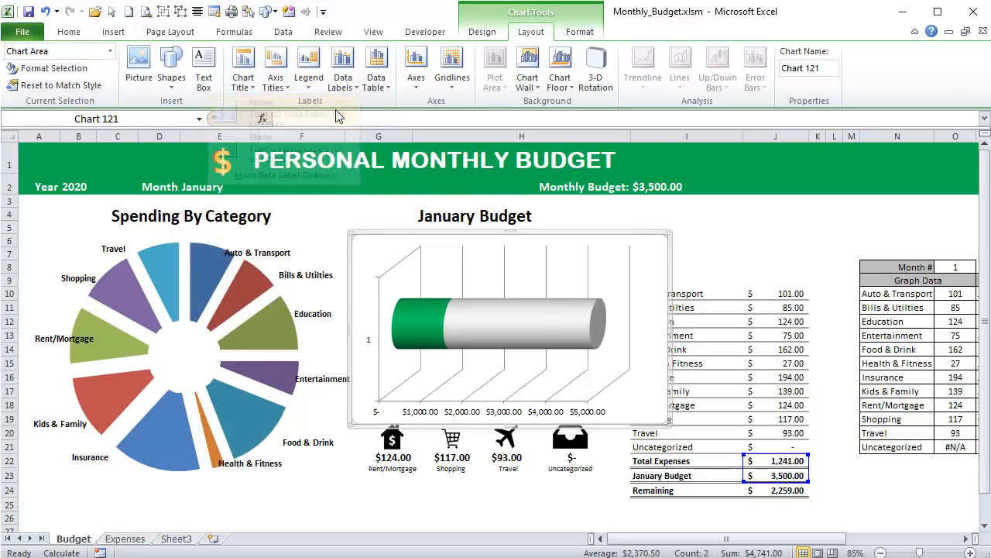
- Delete the vertical gridlines behind the stacked cylinder
{"action": "left_click", "coordinate": [416, 91]}
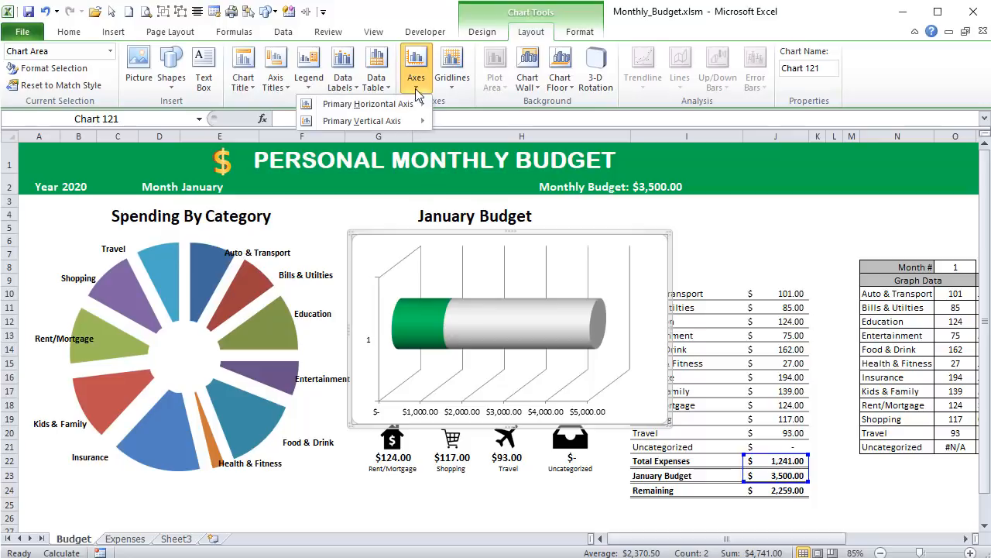
{"action": "left_click", "coordinate": [626, 280]}
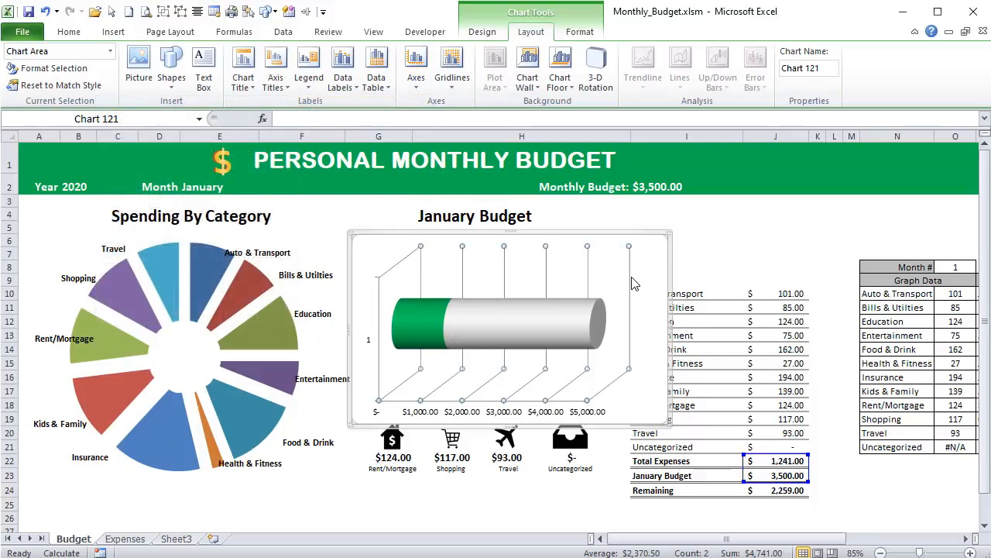
{"action": "left_click", "coordinate": [628, 280]}
{"action": "key", "text": "Delete"}
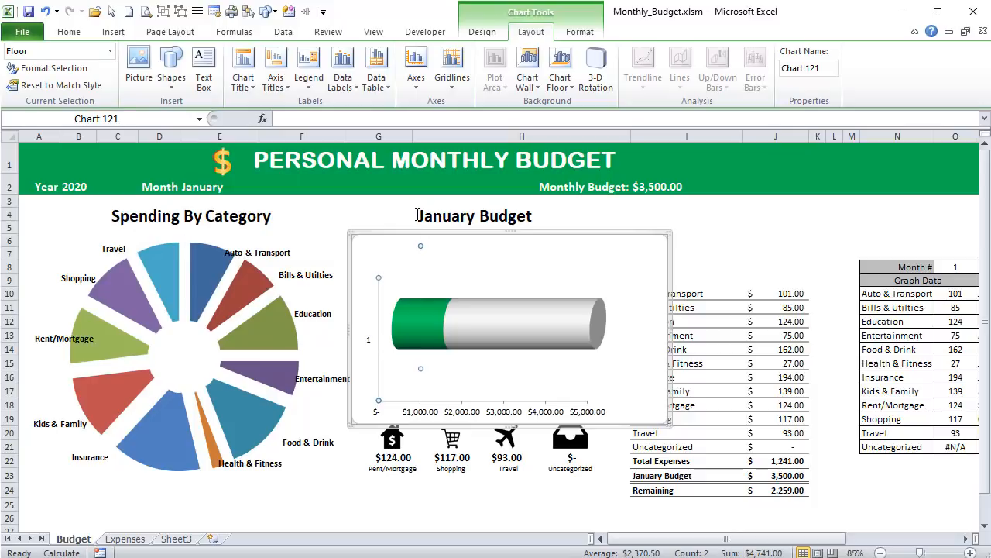
- Delete the cylinder chart's horizontal value axis and vertical category axis
{"action": "left_click", "coordinate": [461, 415]}
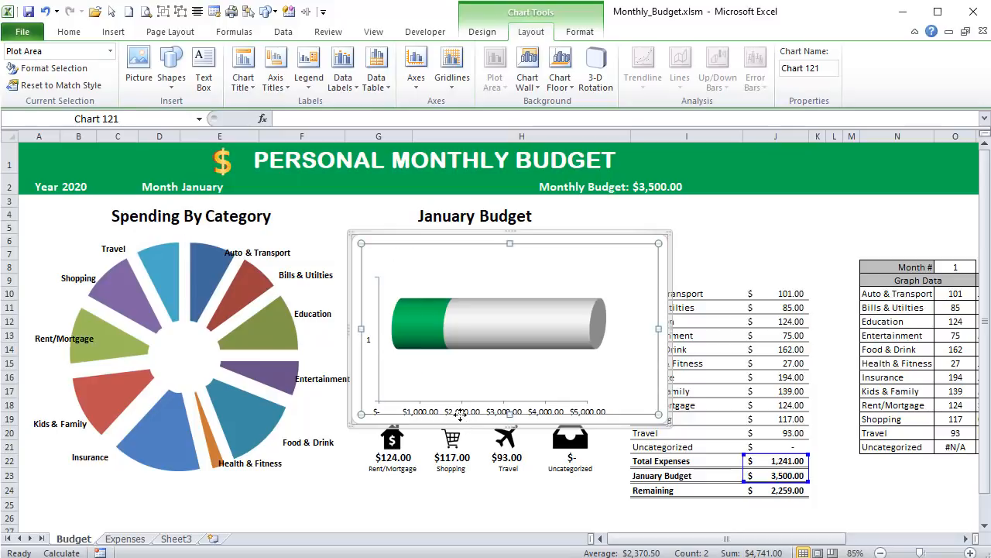
{"action": "left_click", "coordinate": [476, 412]}
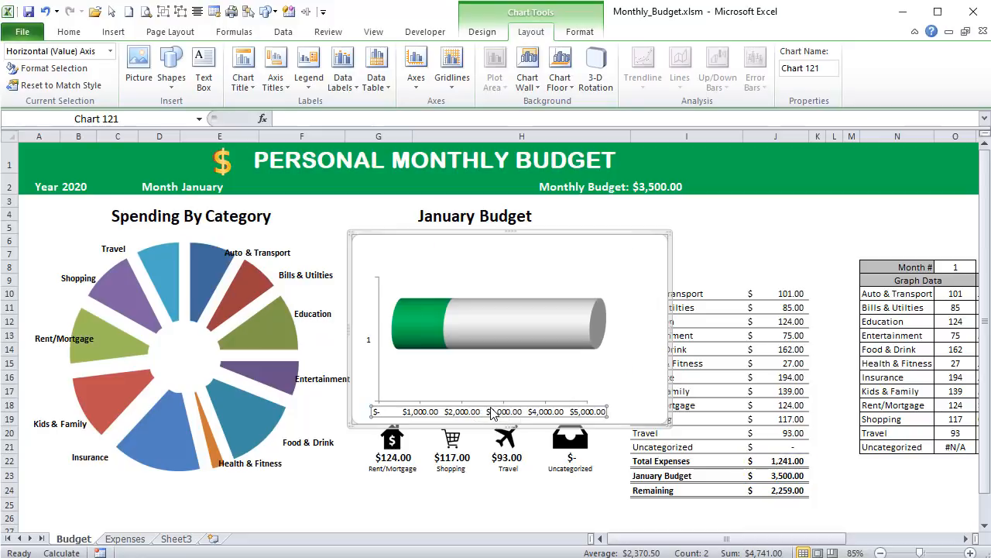
{"action": "key", "text": "Delete"}
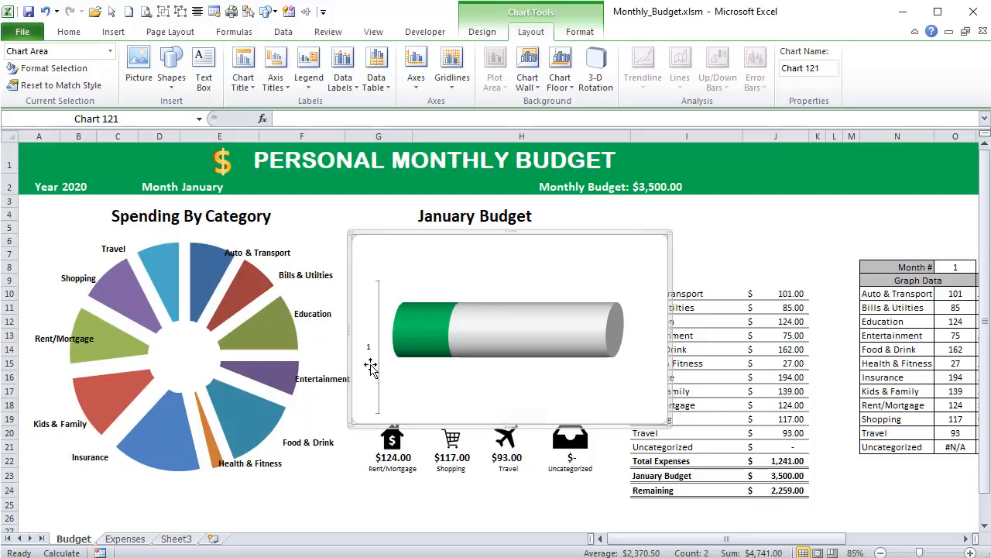
{"action": "left_click", "coordinate": [399, 370]}
{"action": "left_click", "coordinate": [370, 348]}
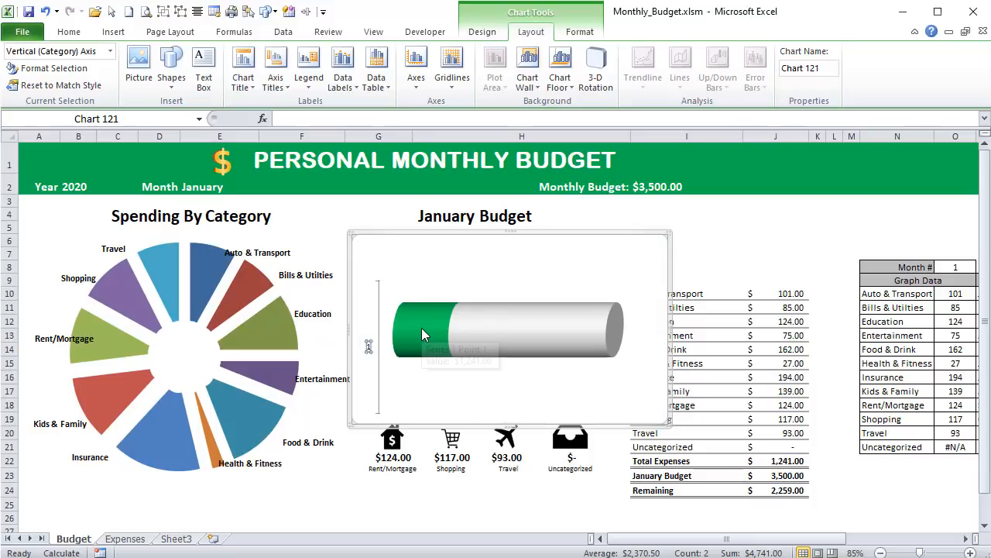
{"action": "key", "text": "Delete"}
- Format the cylinder chart's area with no fill and no border line
{"action": "right_click", "coordinate": [452, 238]}
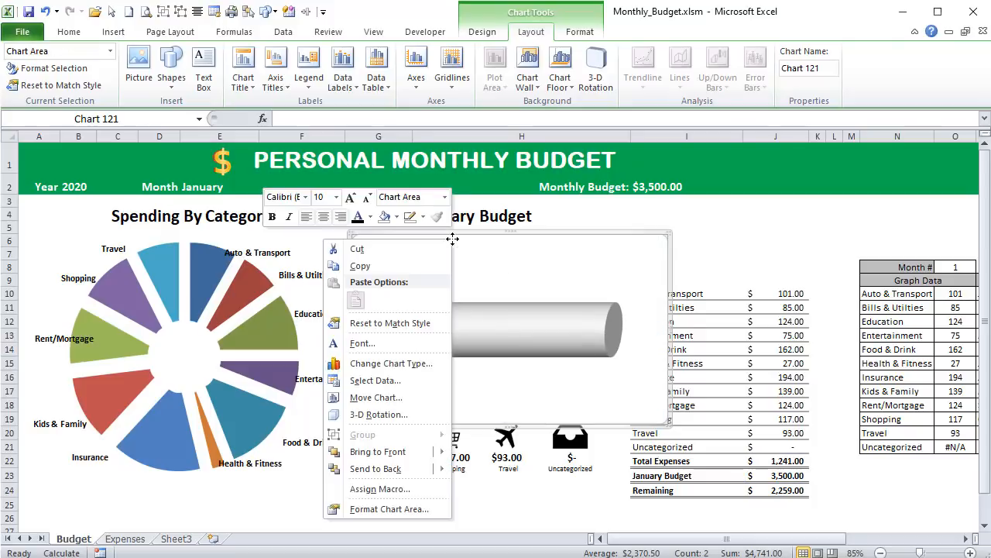
{"action": "left_click", "coordinate": [408, 508]}
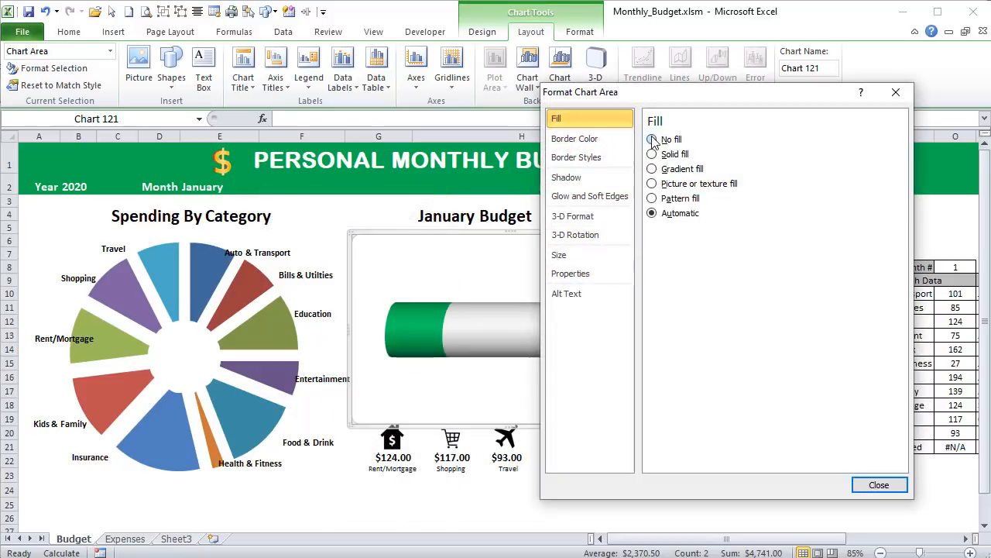
{"action": "left_click", "coordinate": [589, 139]}
{"action": "left_click", "coordinate": [660, 143]}
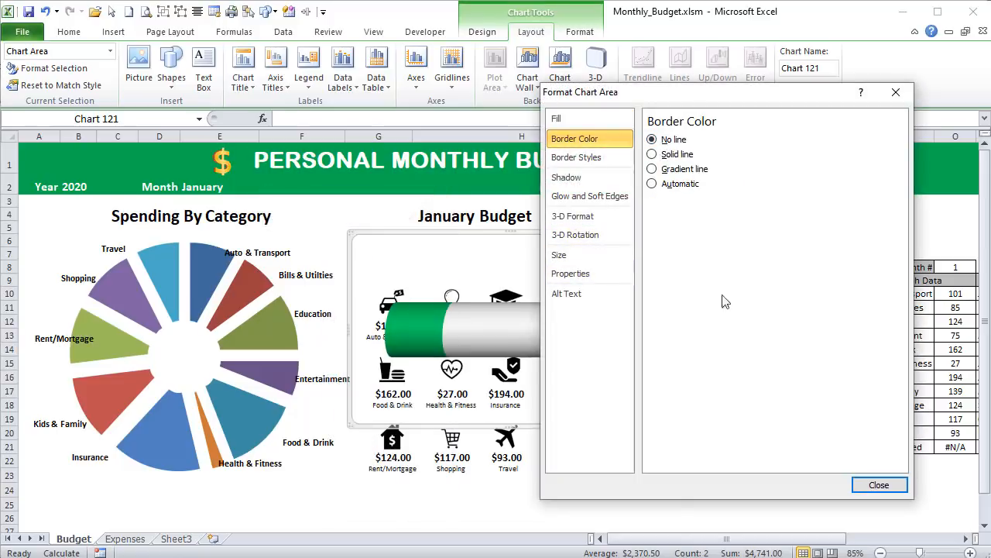
{"action": "left_click", "coordinate": [859, 482]}
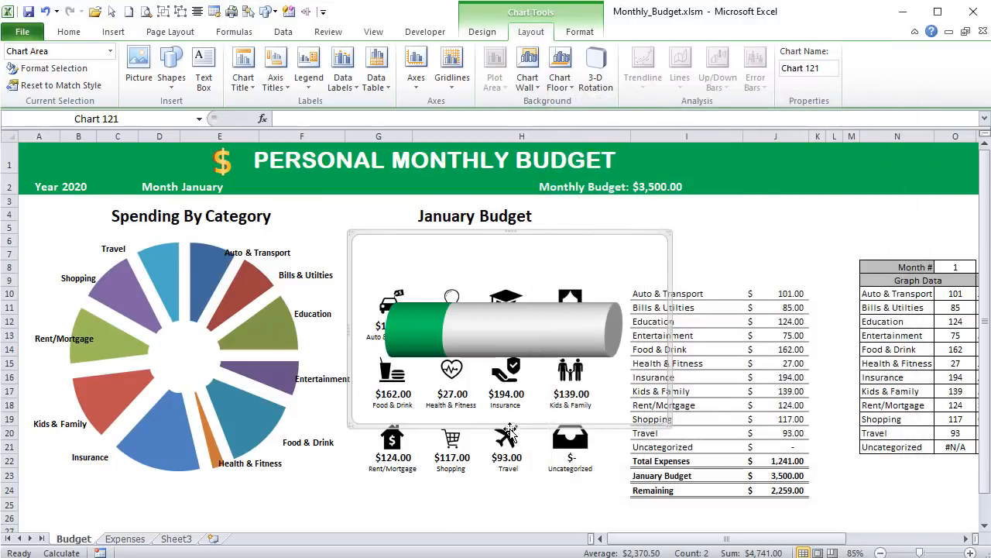
- Enlarge the cylinder chart's plot area so it fills the whole chart area
{"action": "left_click", "coordinate": [515, 264]}
{"action": "left_click_drag", "start_coordinate": [362, 244], "coordinate": [349, 234]}
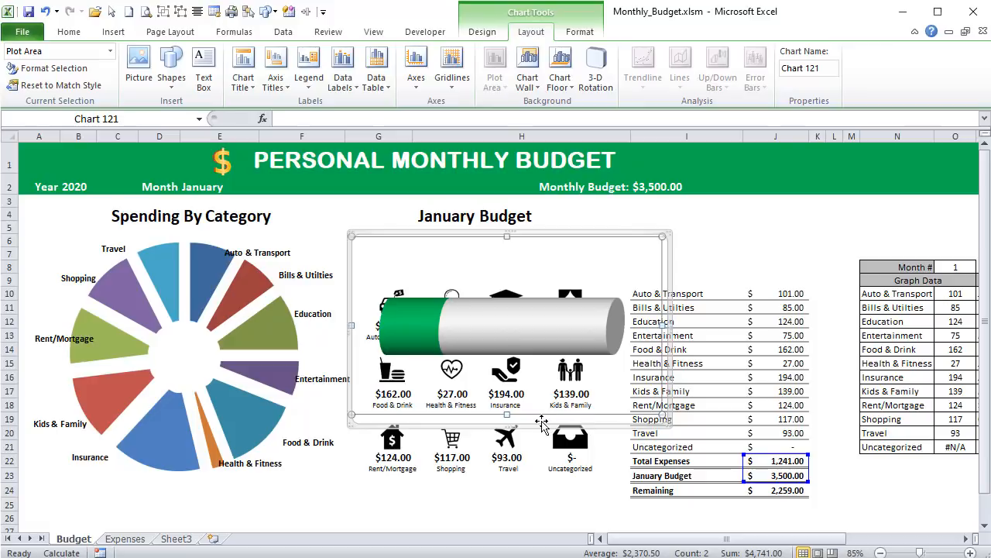
{"action": "left_click_drag", "start_coordinate": [663, 414], "coordinate": [669, 423]}
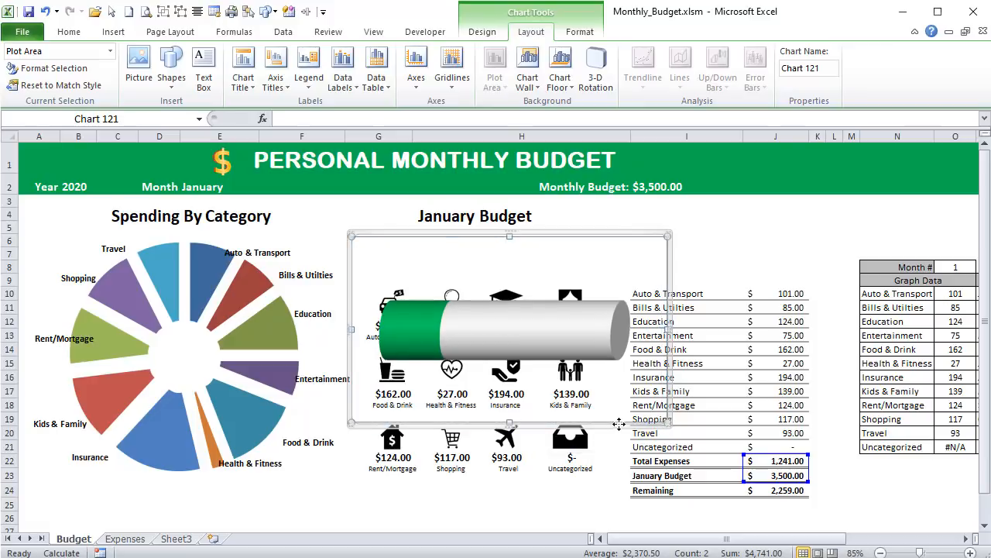
{"action": "left_click", "coordinate": [699, 263]}
{"action": "left_click", "coordinate": [656, 254]}
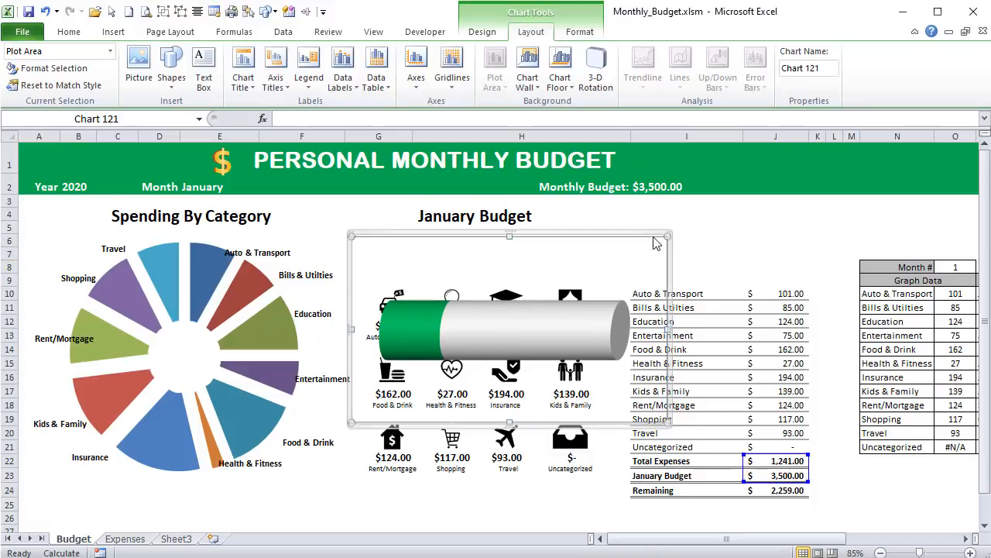
- Shrink the cylinder chart and move it so the cylinder sits centred between the January Budget title and the category icons
{"action": "left_click", "coordinate": [666, 231]}
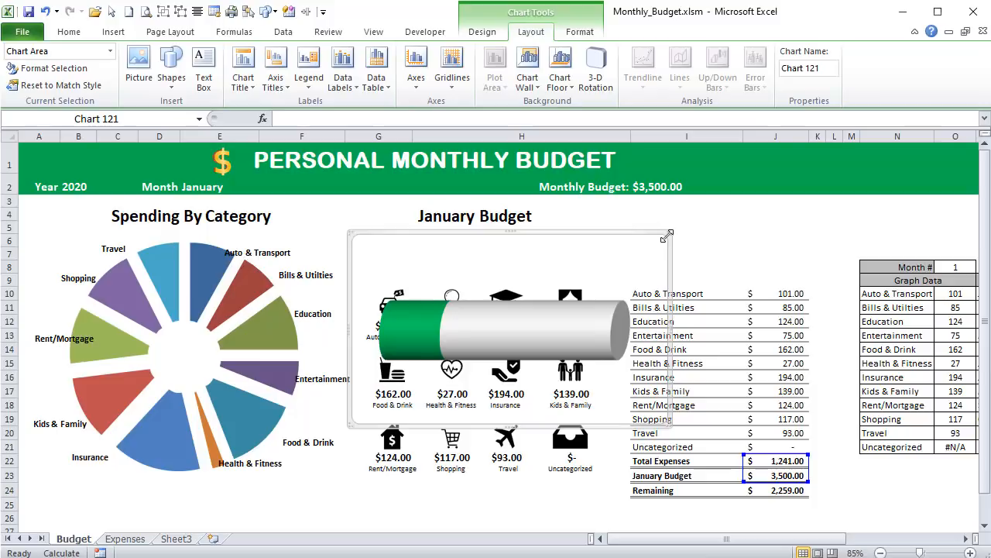
{"action": "left_click_drag", "start_coordinate": [669, 235], "coordinate": [624, 299]}
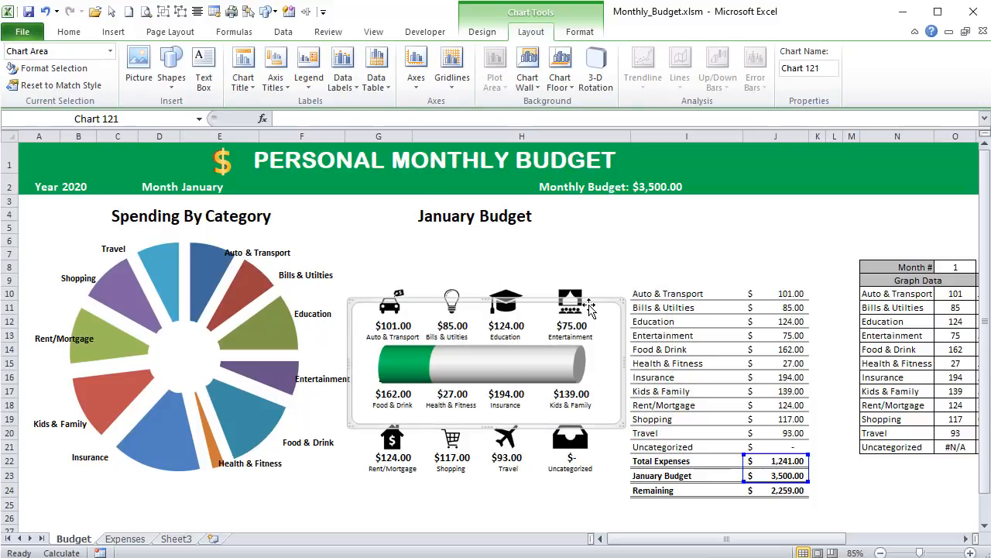
{"action": "left_click", "coordinate": [586, 303]}
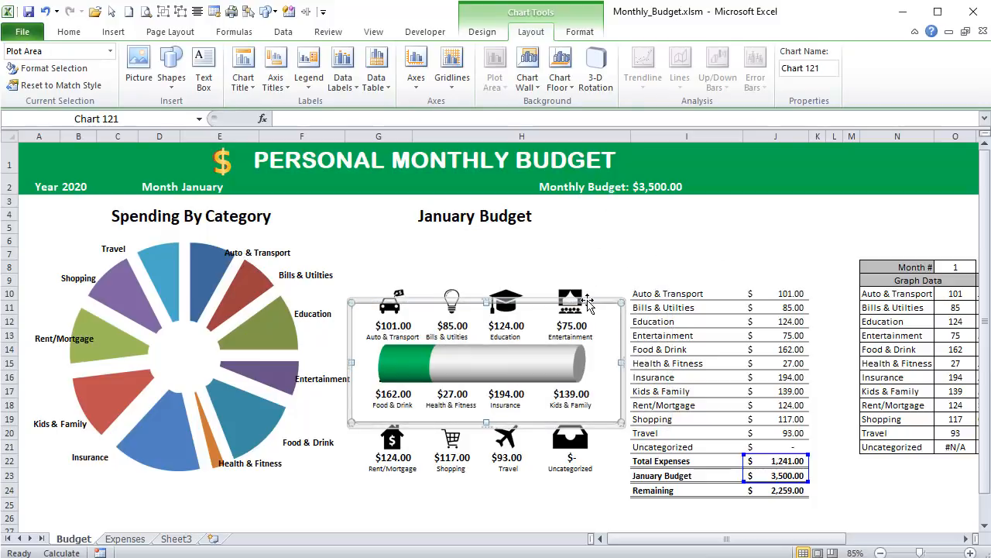
{"action": "left_click_drag", "start_coordinate": [586, 303], "coordinate": [586, 190]}
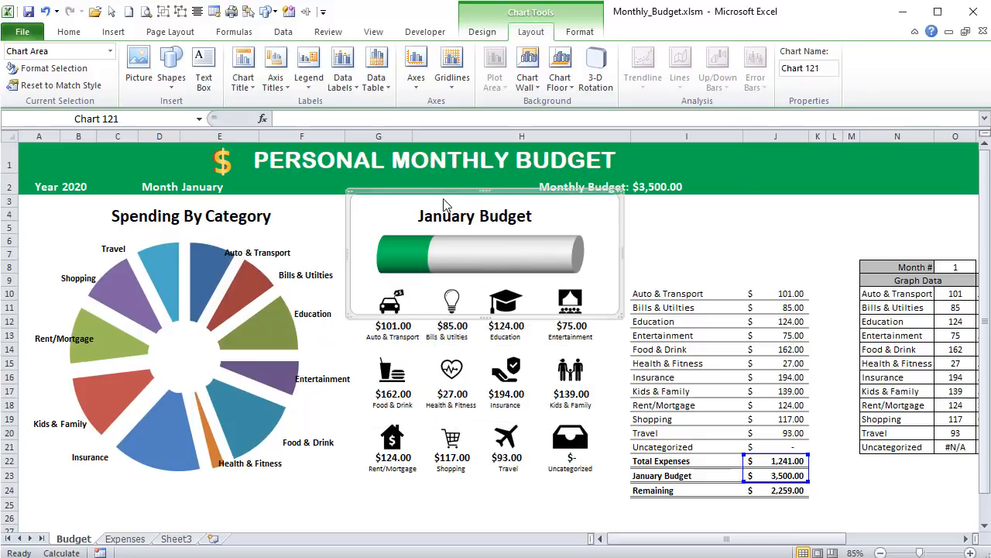
{"action": "left_click_drag", "start_coordinate": [496, 189], "coordinate": [487, 190]}
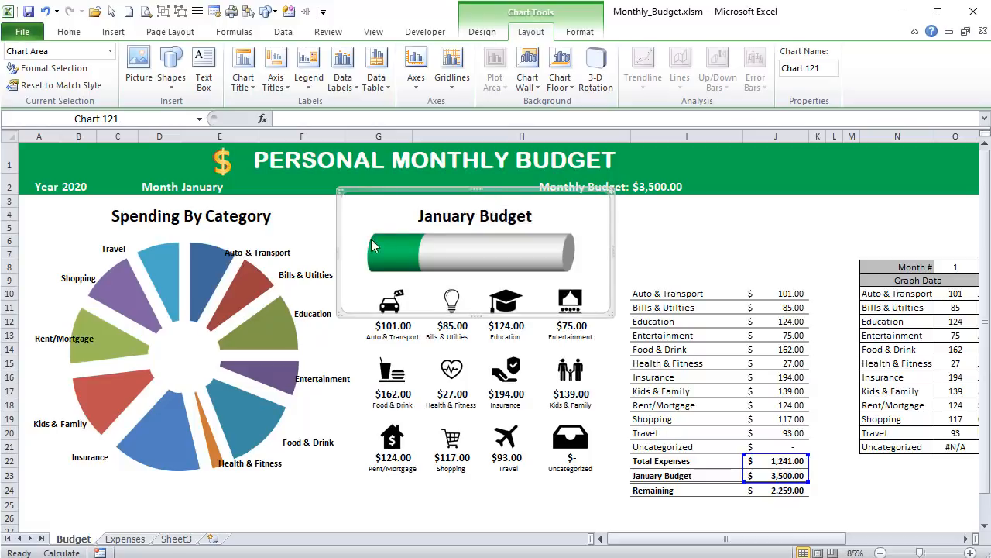
- Duplicate the Spending By Category title text box into the blank area above the expense summary table
{"action": "left_click", "coordinate": [423, 221]}
{"action": "left_click", "coordinate": [222, 218]}
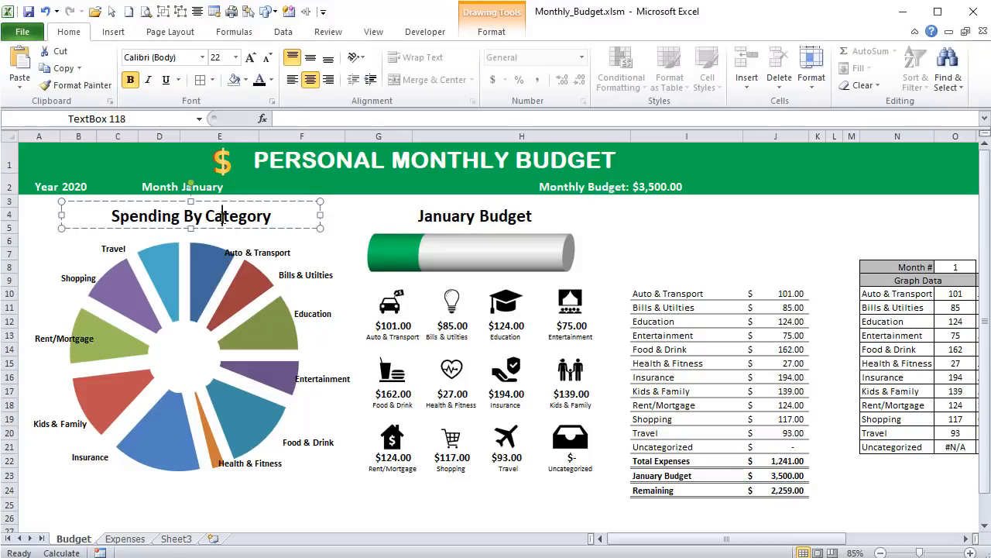
{"action": "left_click", "coordinate": [235, 201]}
{"action": "left_click", "coordinate": [771, 465]}
{"action": "left_click", "coordinate": [807, 491]}
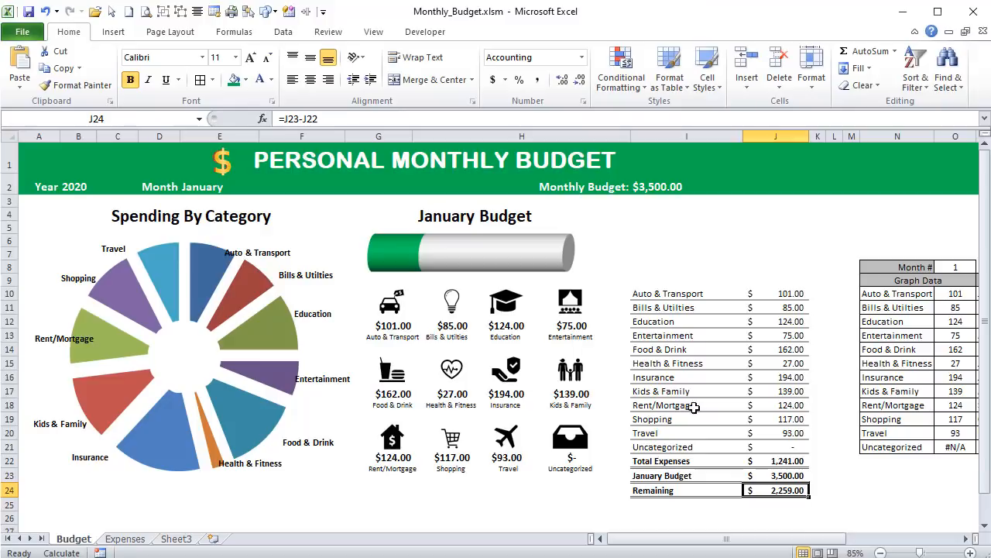
{"action": "left_click", "coordinate": [415, 216]}
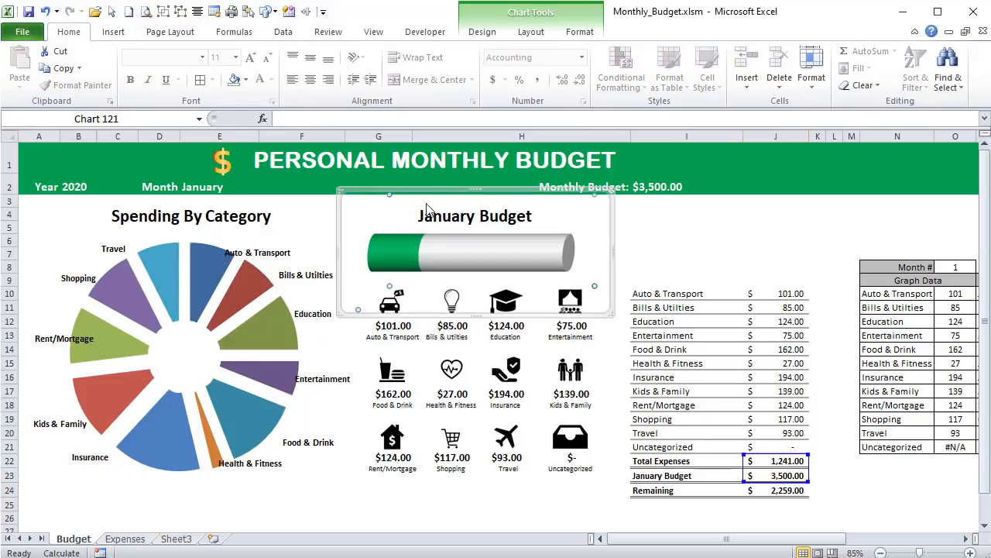
{"action": "left_click", "coordinate": [140, 215]}
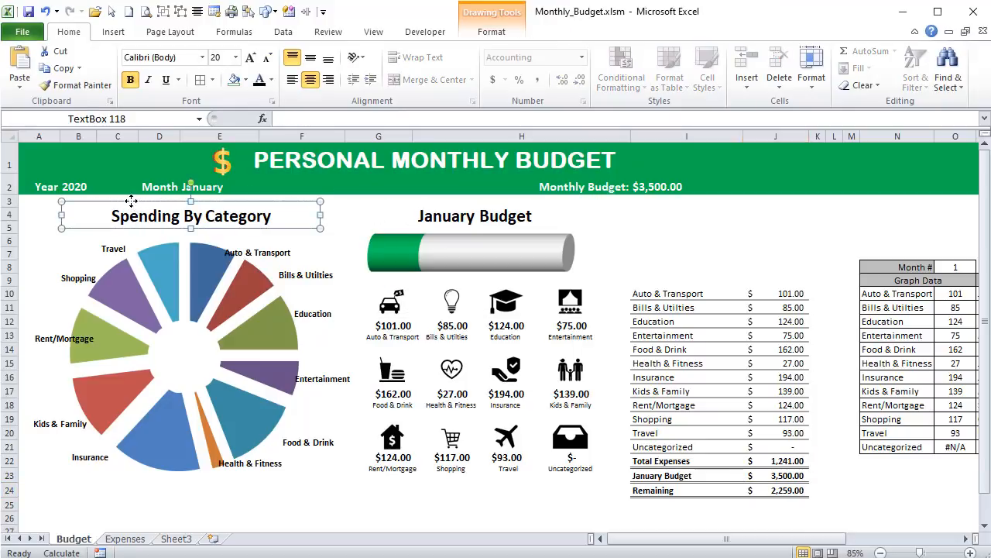
{"action": "left_click_drag", "start_coordinate": [131, 201], "coordinate": [150, 216]}
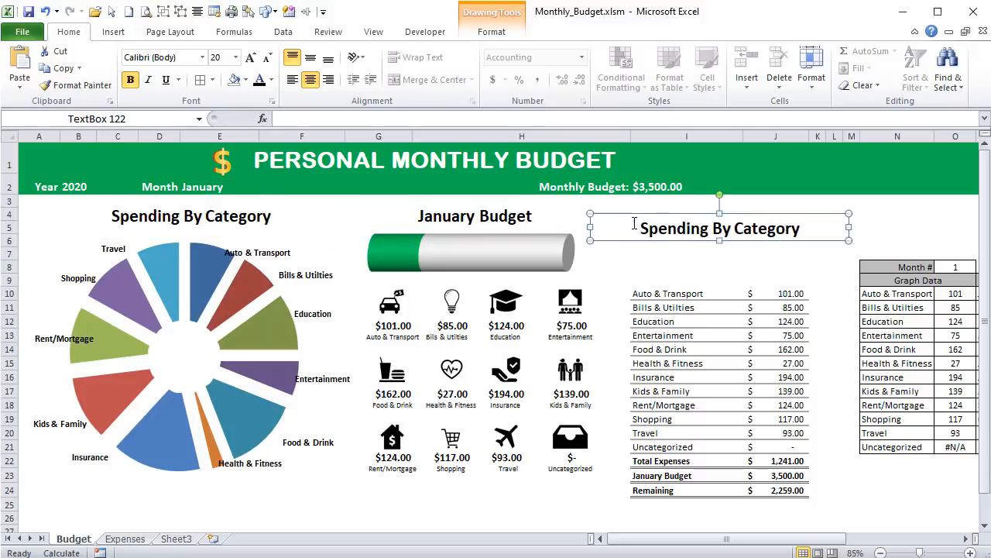
- Link the duplicated title text box to the Remaining amount in cell J24
{"action": "left_click", "coordinate": [345, 117]}
{"action": "type", "text": "="}
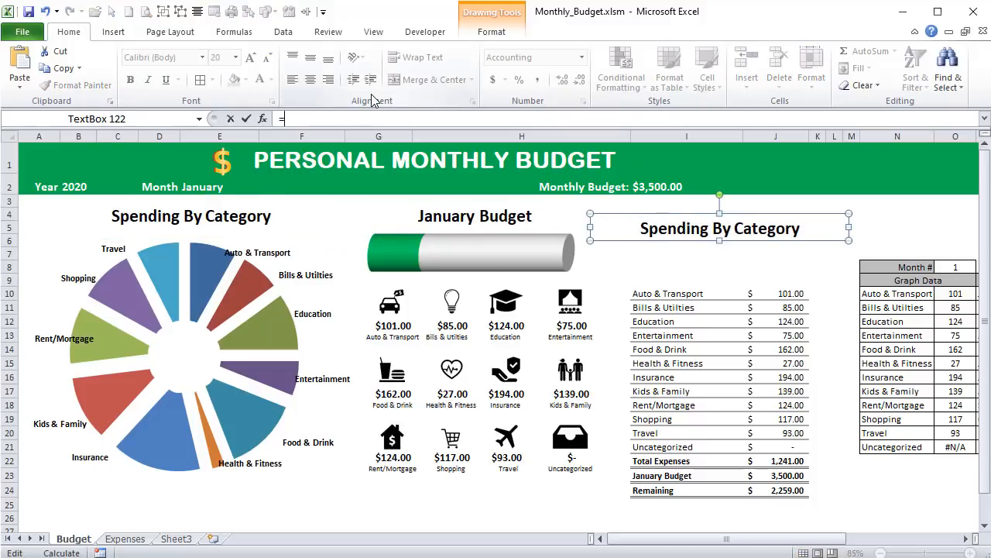
{"action": "left_click", "coordinate": [801, 492]}
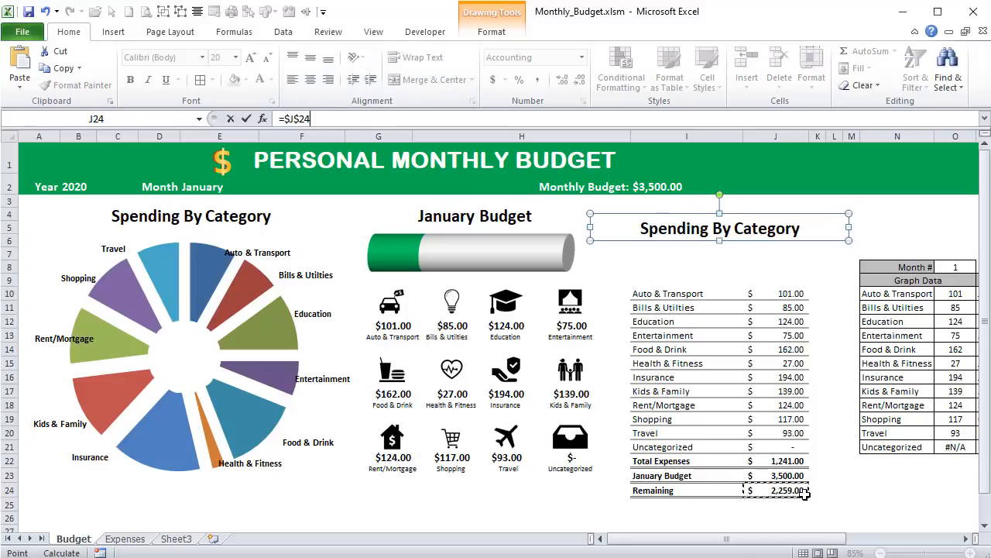
{"action": "key", "text": "Return"}
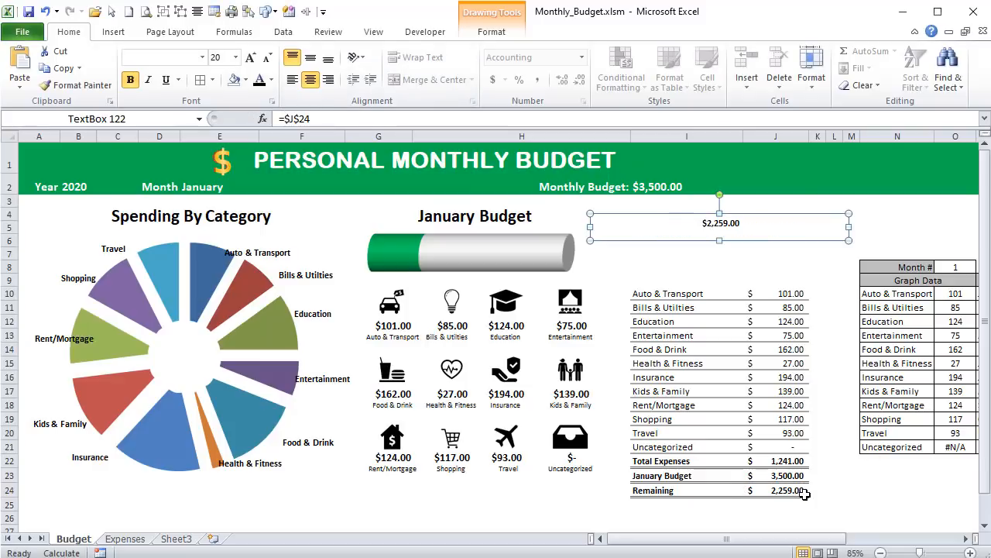
- Increase the remaining-amount text box's font size to 16, narrow the box and place it beside the cylinder
{"action": "left_click", "coordinate": [250, 58]}
{"action": "left_click", "coordinate": [250, 58]}
{"action": "left_click", "coordinate": [250, 58]}
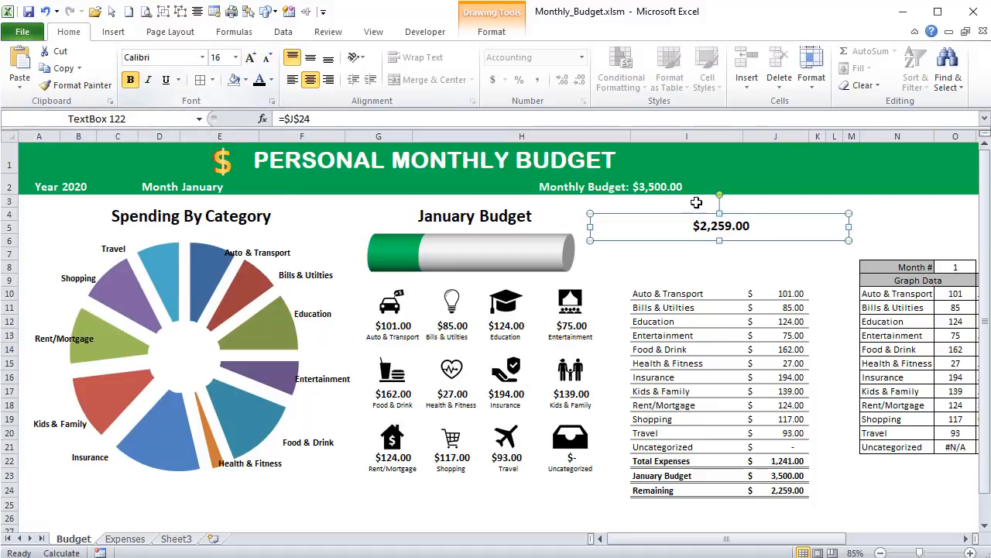
{"action": "left_click_drag", "start_coordinate": [849, 227], "coordinate": [670, 223]}
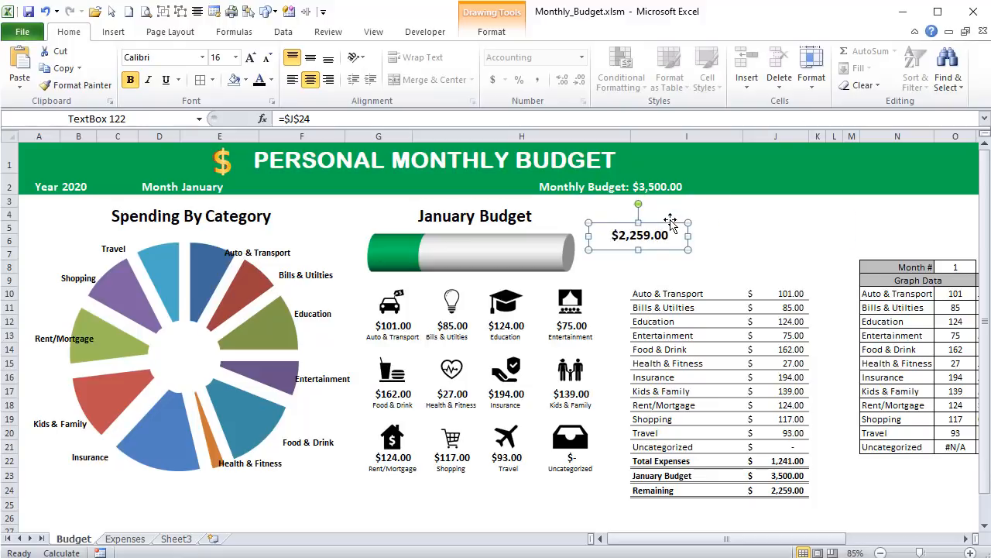
- Copy the Entertainment label text box below the remaining amount and increase its font size to 12
{"action": "left_click", "coordinate": [558, 342]}
{"action": "left_click", "coordinate": [559, 338]}
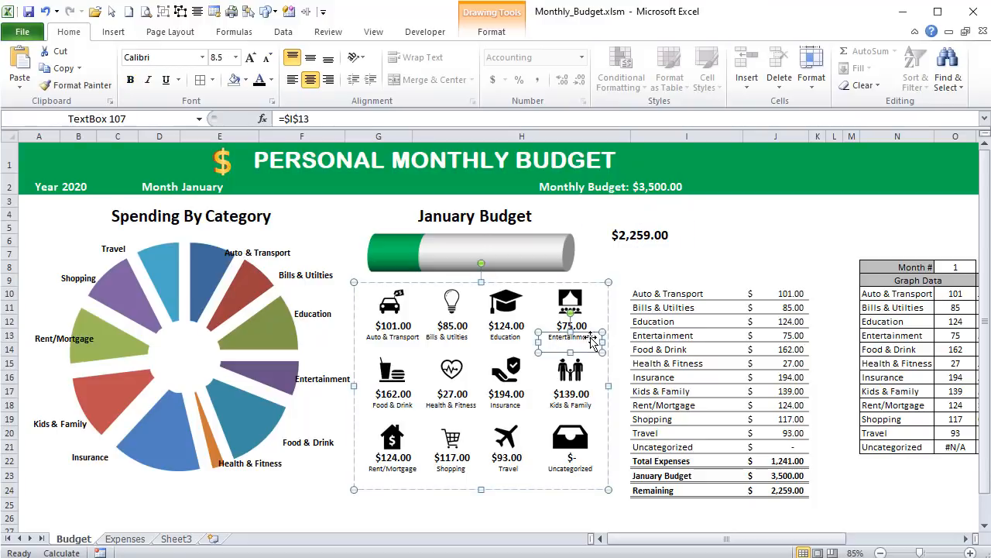
{"action": "key", "text": "ctrl+c"}
{"action": "key", "text": "ctrl+v"}
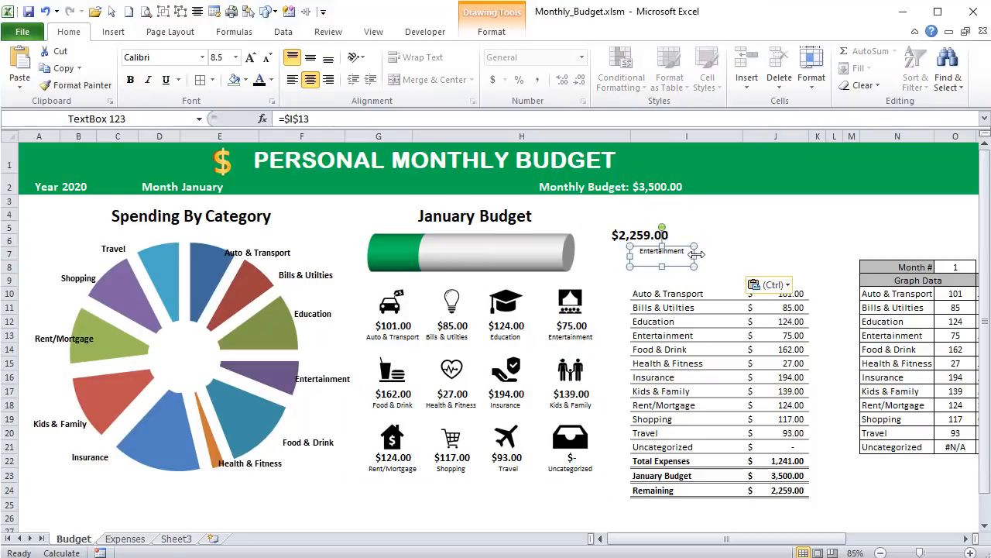
{"action": "left_click", "coordinate": [251, 59]}
{"action": "left_click", "coordinate": [251, 59]}
{"action": "left_click", "coordinate": [251, 58]}
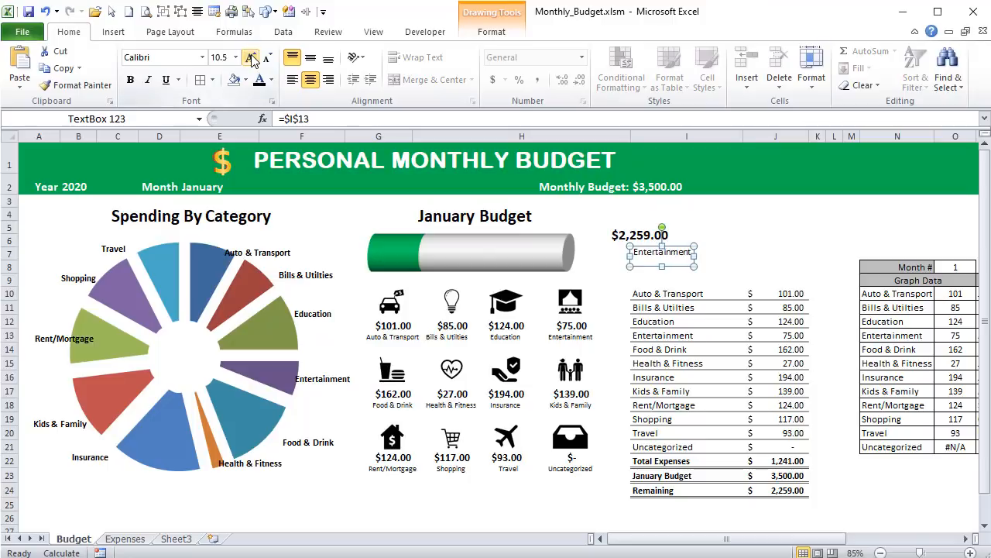
{"action": "left_click", "coordinate": [251, 59]}
- Remove the copied label's cell link and replace its text with "Left"
{"action": "double_click", "coordinate": [641, 258]}
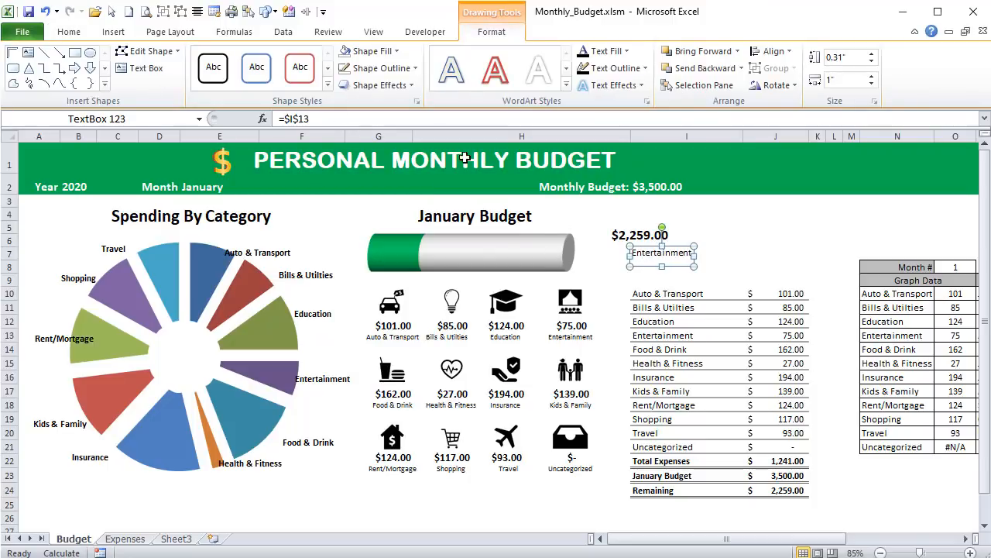
{"action": "left_click_drag", "start_coordinate": [355, 117], "coordinate": [140, 53]}
{"action": "key", "text": "Delete"}
{"action": "key", "text": "Return"}
{"action": "double_click", "coordinate": [647, 252]}
{"action": "type", "text": "="}
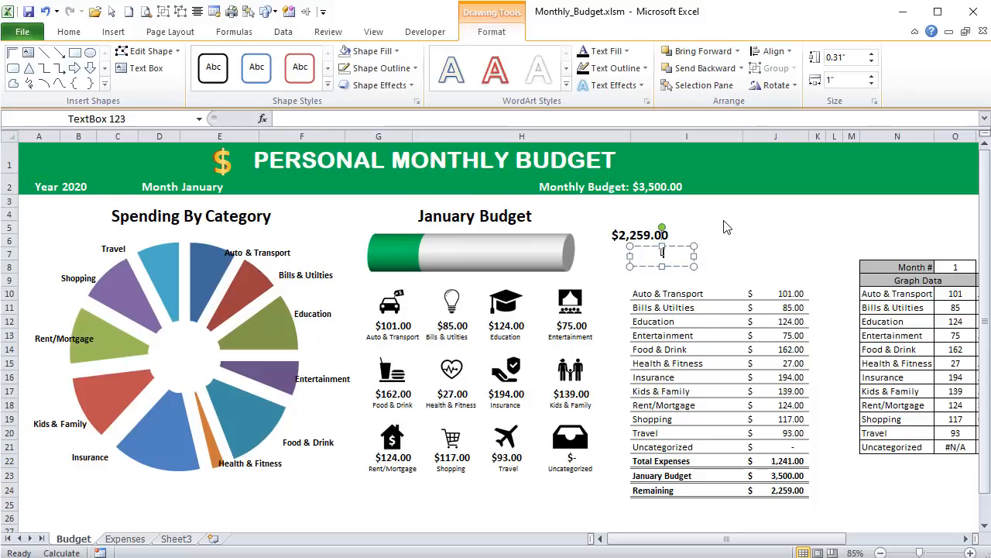
{"action": "type", "text": "Left"}
{"action": "left_click", "coordinate": [711, 237]}
{"action": "left_click", "coordinate": [654, 248]}
- Increase the "Left" label's font size to 16 and move it directly under the remaining amount
{"action": "left_click", "coordinate": [69, 32]}
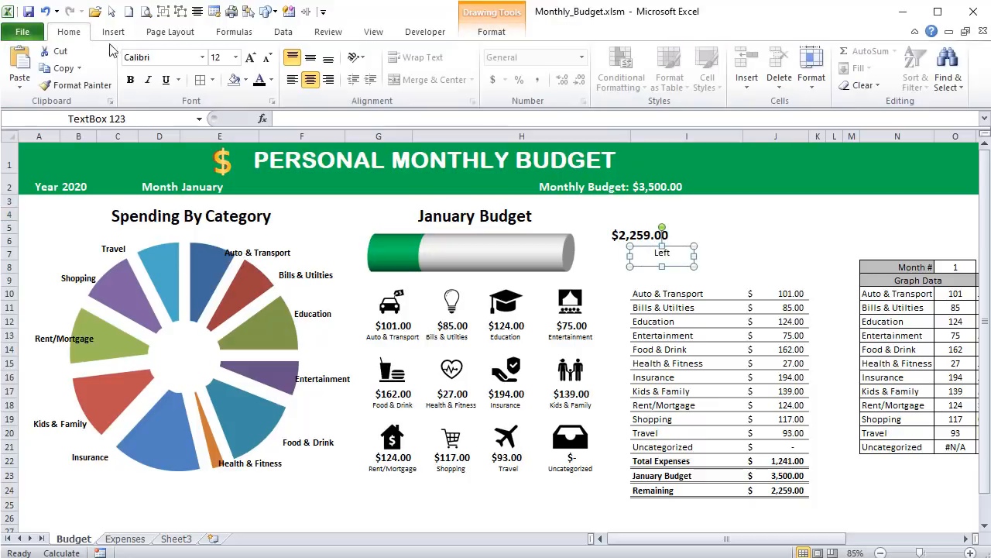
{"action": "left_click", "coordinate": [251, 58]}
{"action": "left_click", "coordinate": [251, 58]}
{"action": "left_click", "coordinate": [251, 58]}
{"action": "left_click_drag", "start_coordinate": [683, 247], "coordinate": [663, 248]}
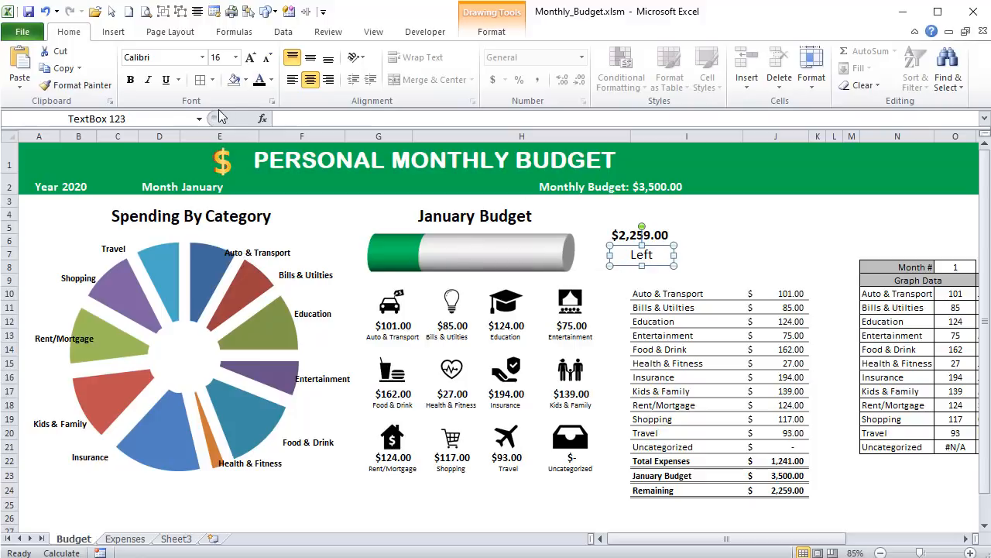
- Right-align the "Left" label's text and narrow both the label and the remaining-amount text box
{"action": "left_click", "coordinate": [329, 79]}
{"action": "left_click", "coordinate": [663, 213], "text": "shift"}
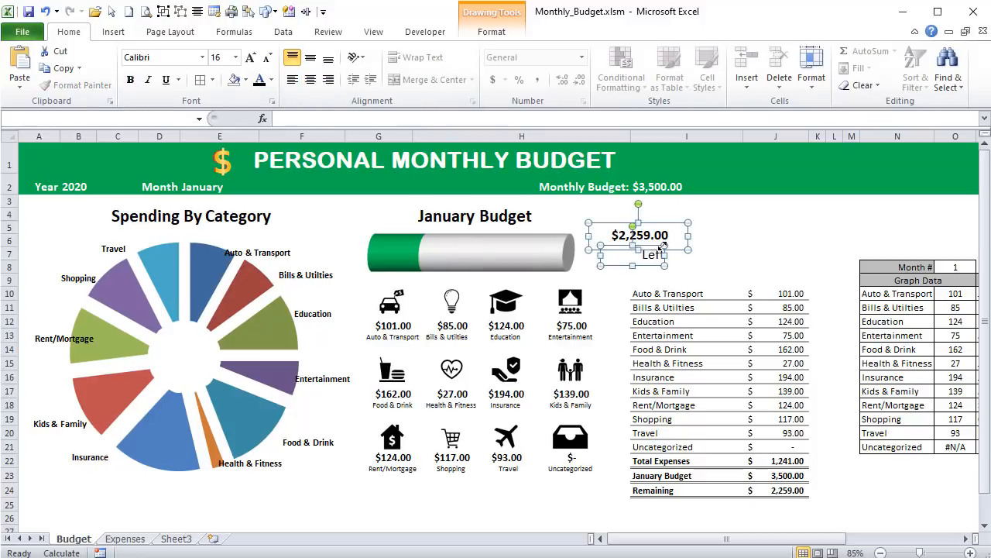
{"action": "left_click", "coordinate": [666, 236]}
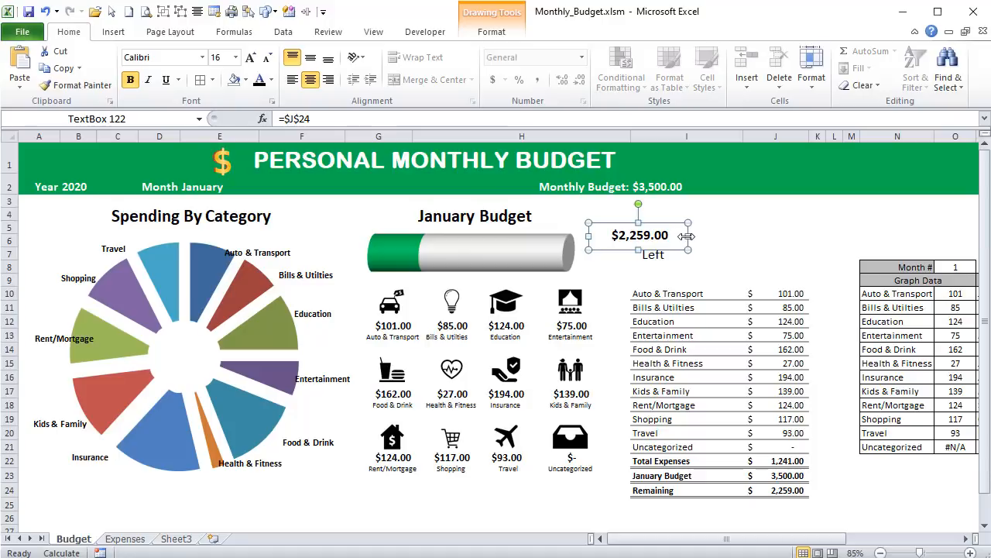
{"action": "left_click_drag", "start_coordinate": [666, 236], "coordinate": [657, 254]}
{"action": "left_click", "coordinate": [658, 256]}
- Group the remaining-amount and "Left" text boxes with the cylinder chart
{"action": "left_click", "coordinate": [634, 235], "text": "shift"}
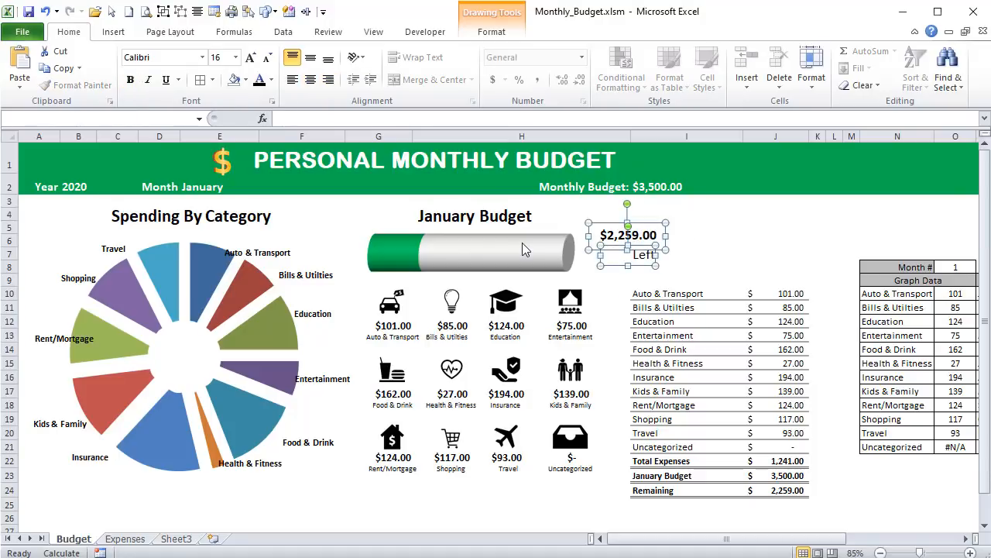
{"action": "left_click", "coordinate": [162, 11]}
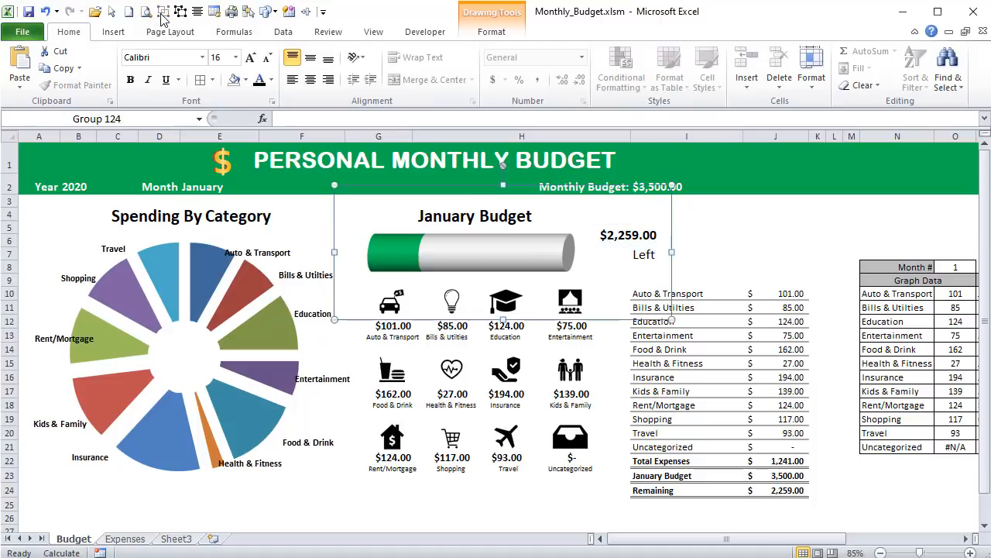
{"action": "key", "text": "shift+F10"}
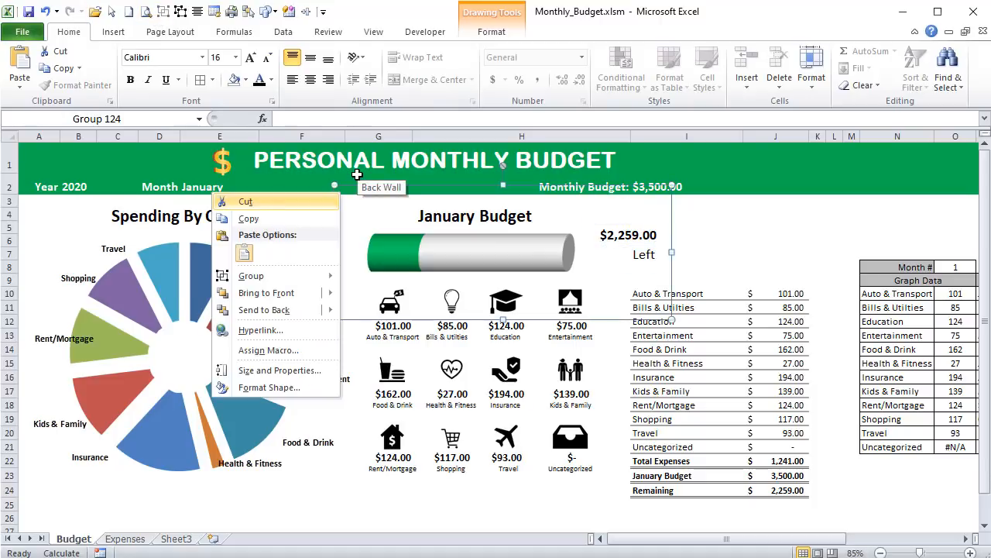
- Set the grouped budget cylinder and remaining-amount labels to move but not size with cells
{"action": "key", "text": "Up"}
{"action": "key", "text": "Up"}
{"action": "key", "text": "Up"}
{"action": "key", "text": "Down"}
{"action": "key", "text": "Return"}
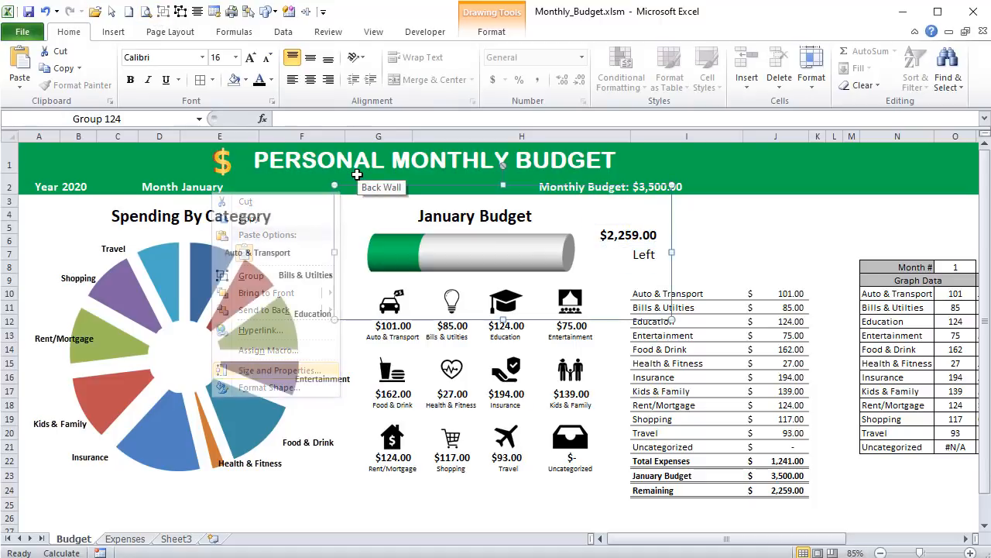
{"action": "left_click", "coordinate": [589, 395]}
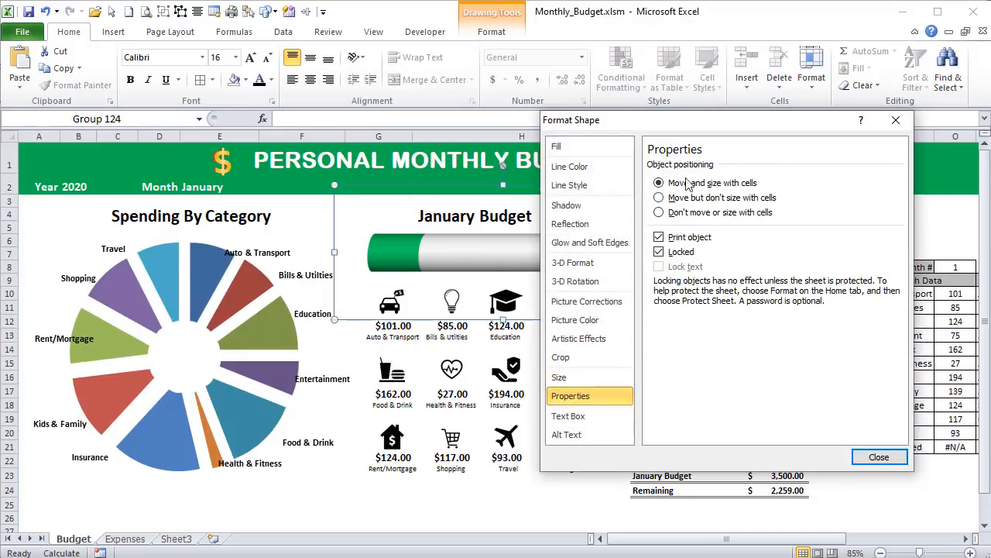
{"action": "left_click", "coordinate": [693, 198]}
{"action": "left_click", "coordinate": [879, 457]}
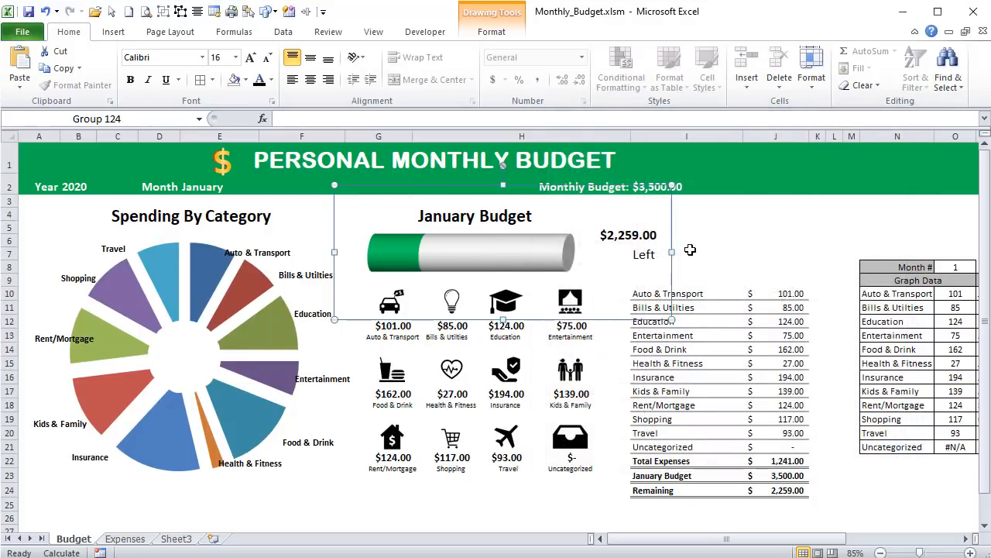
{"action": "left_click", "coordinate": [689, 226]}
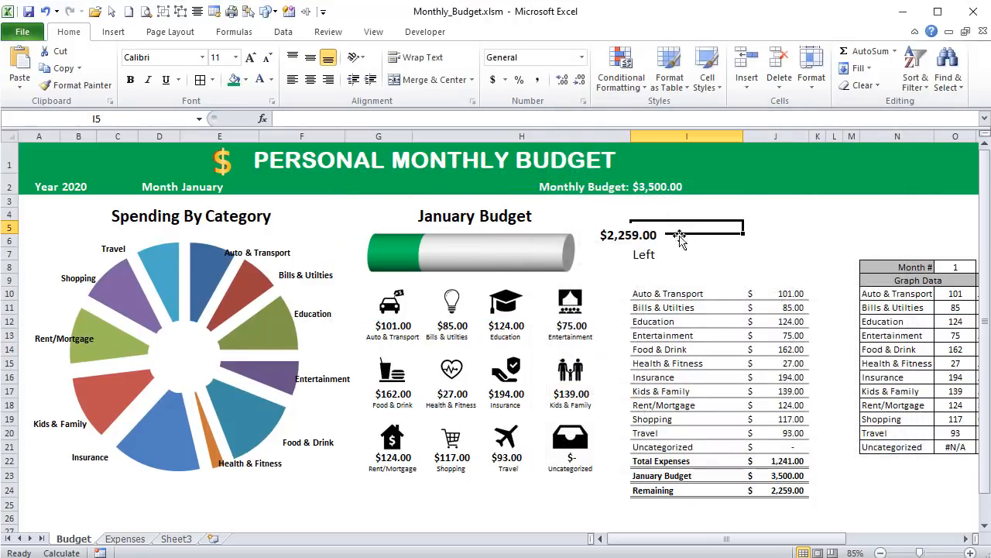
- Remove the fill from the remaining-amount text box beside the budget cylinder
{"action": "left_click", "coordinate": [627, 233]}
{"action": "left_click", "coordinate": [627, 231]}
{"action": "right_click", "coordinate": [627, 232]}
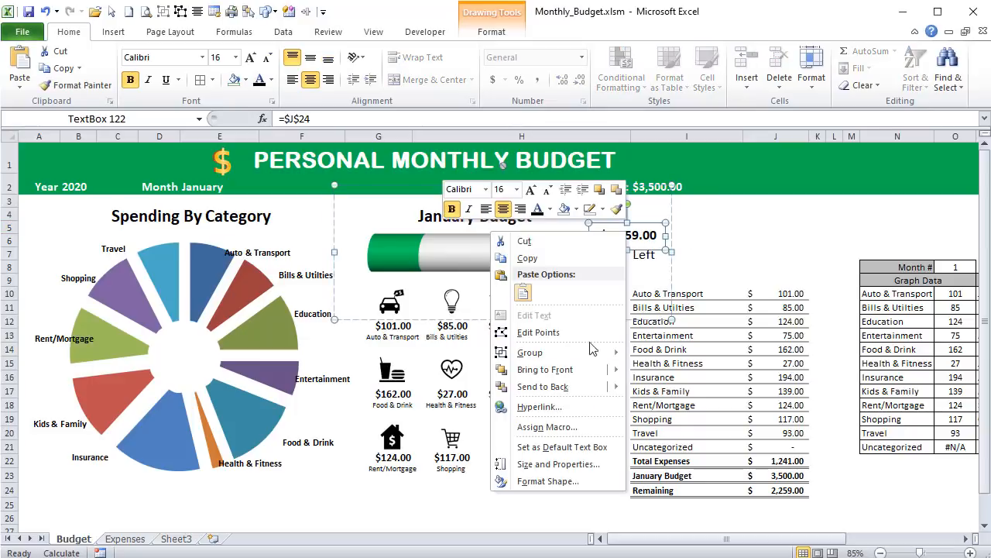
{"action": "left_click", "coordinate": [495, 33]}
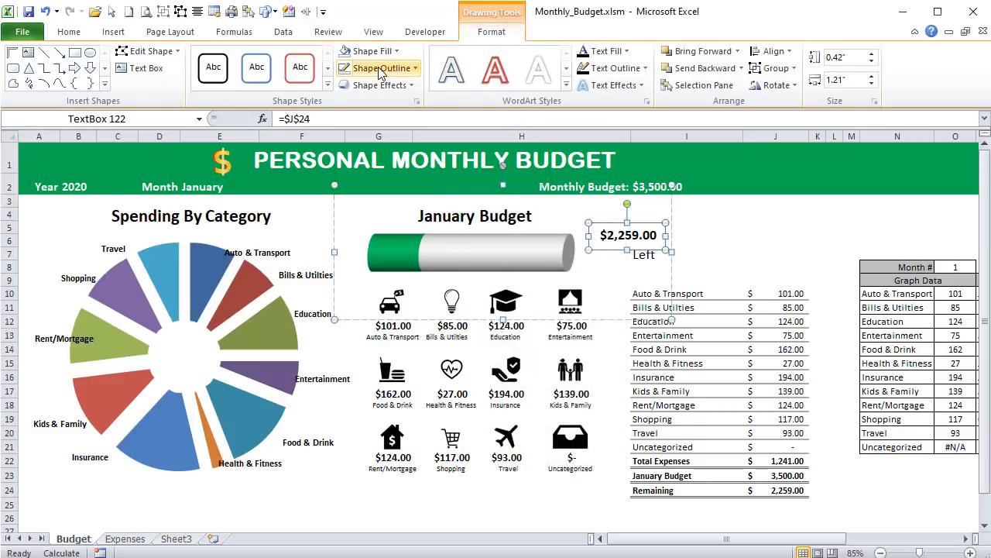
{"action": "left_click", "coordinate": [372, 51]}
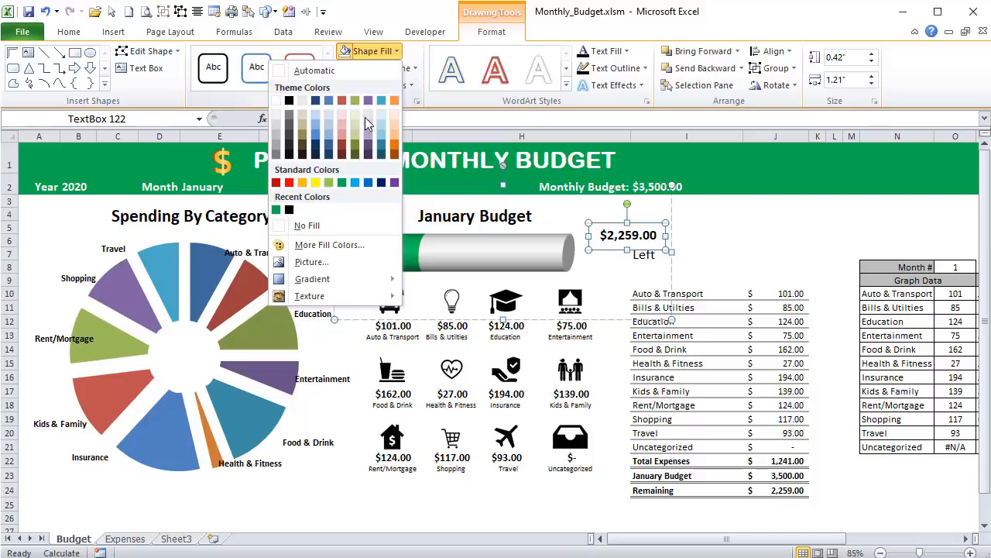
{"action": "left_click", "coordinate": [304, 225]}
{"action": "key", "text": "Escape"}
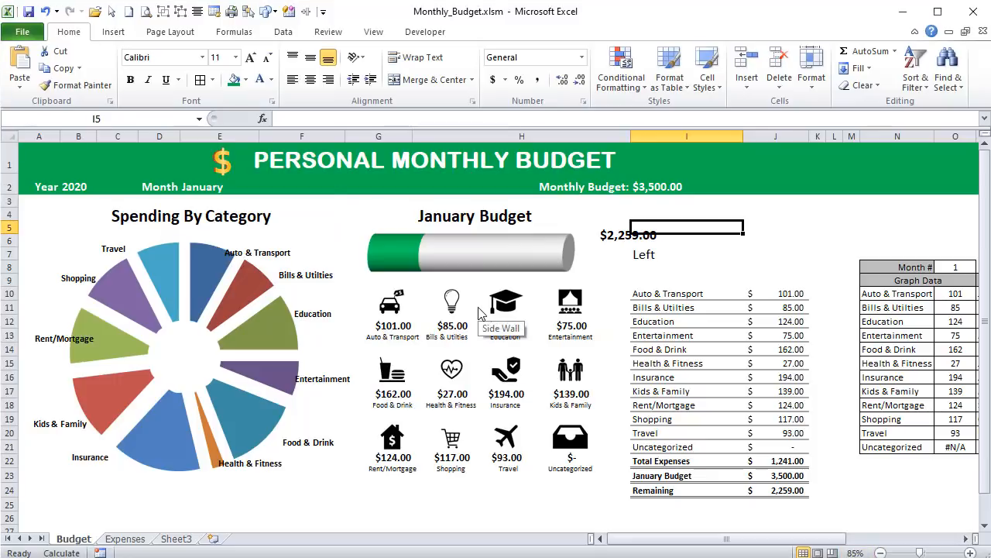
- Add an outer shadow falling toward the lower right to the group of category icons
{"action": "left_click", "coordinate": [503, 313]}
{"action": "left_click", "coordinate": [504, 314]}
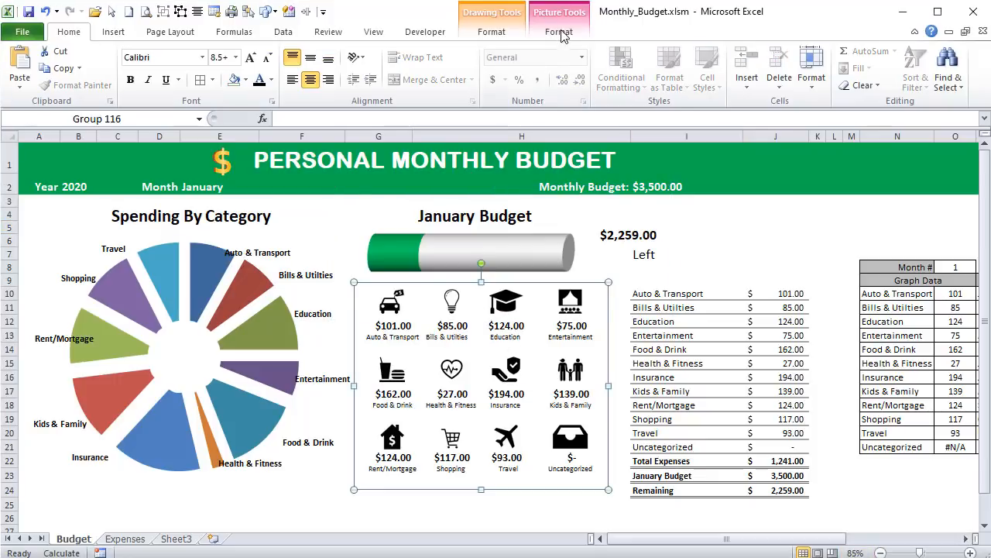
{"action": "left_click", "coordinate": [569, 34]}
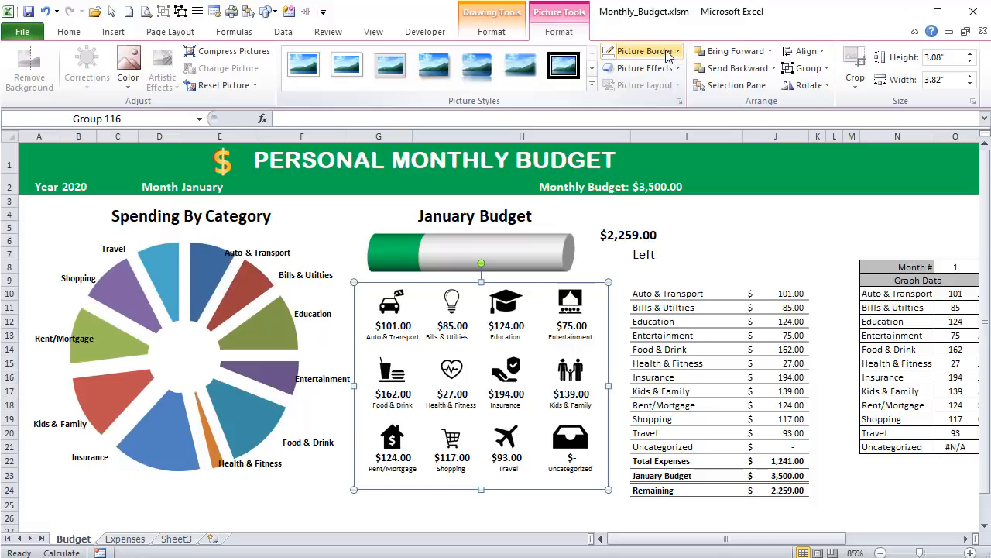
{"action": "left_click", "coordinate": [643, 69]}
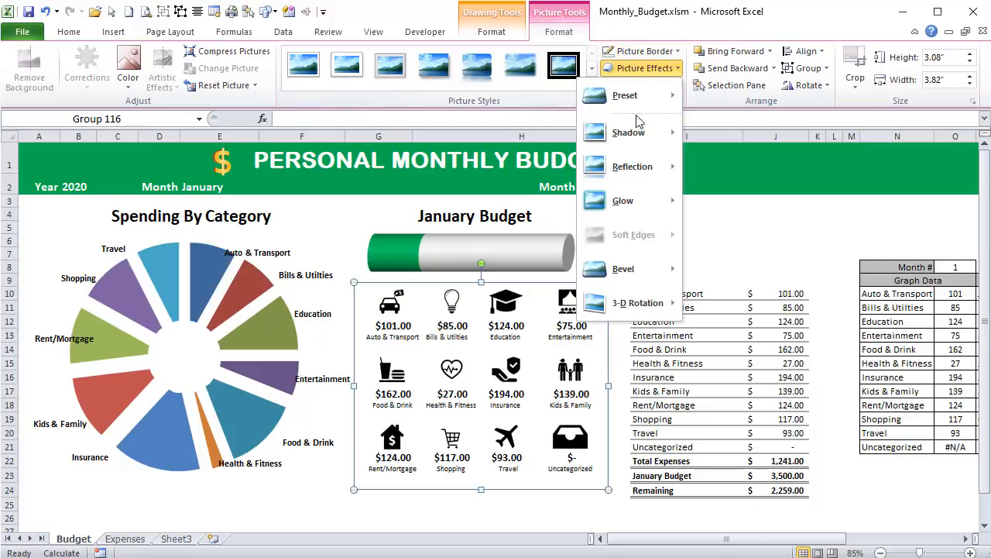
{"action": "mouse_move", "coordinate": [635, 130]}
{"action": "left_click", "coordinate": [453, 207]}
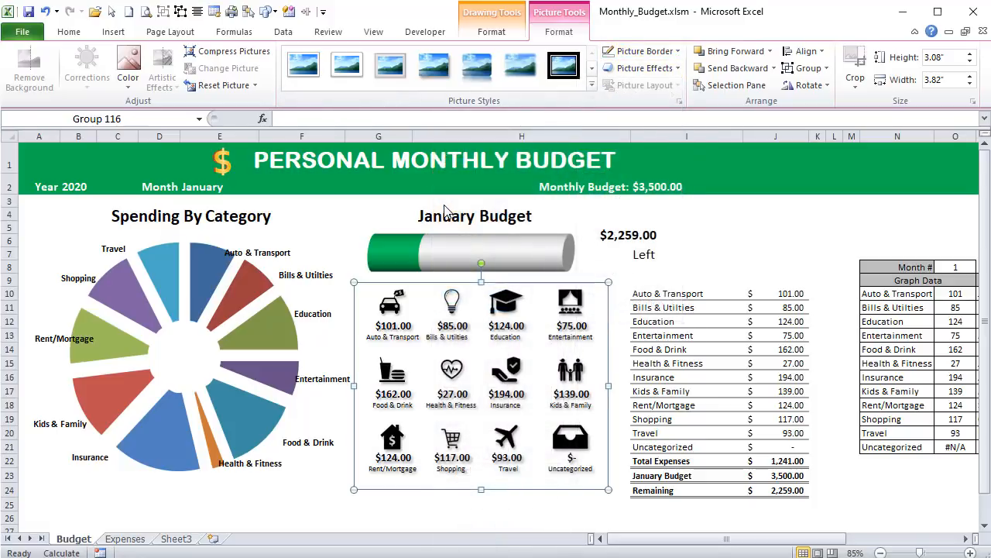
- Soften the icon group's shadow by setting its blur to 2 pt and its distance to 1 pt
{"action": "left_click", "coordinate": [643, 68]}
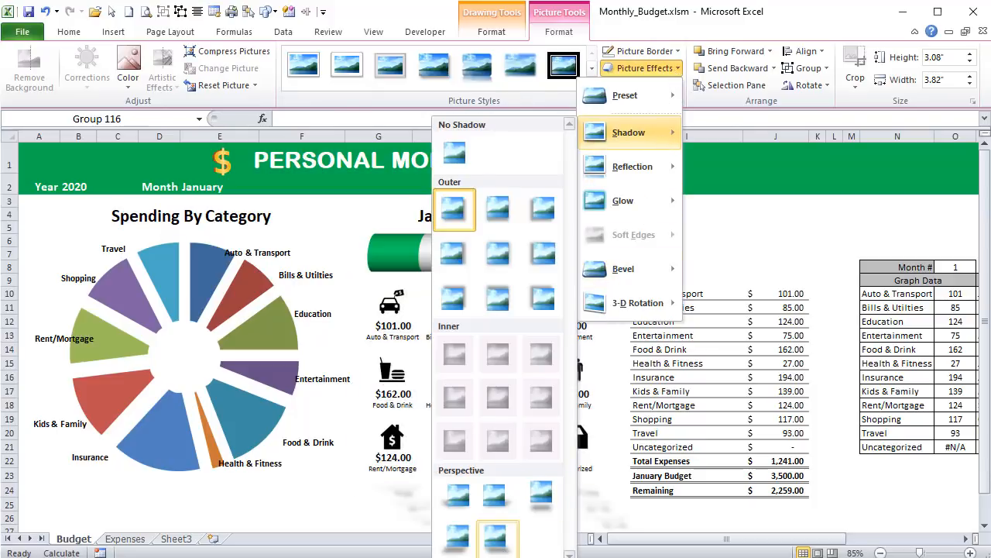
{"action": "left_click", "coordinate": [488, 556]}
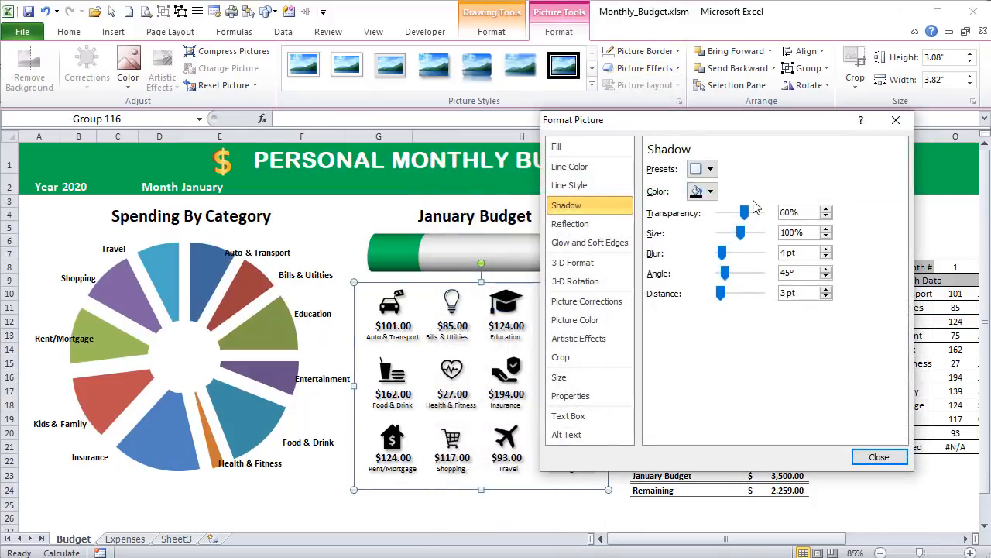
{"action": "left_click", "coordinate": [826, 258]}
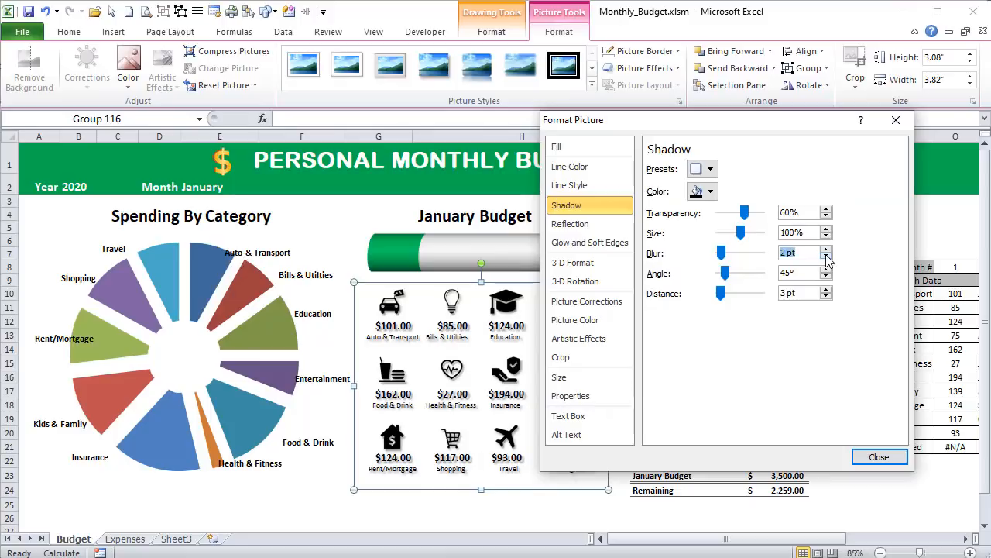
{"action": "left_click", "coordinate": [825, 296]}
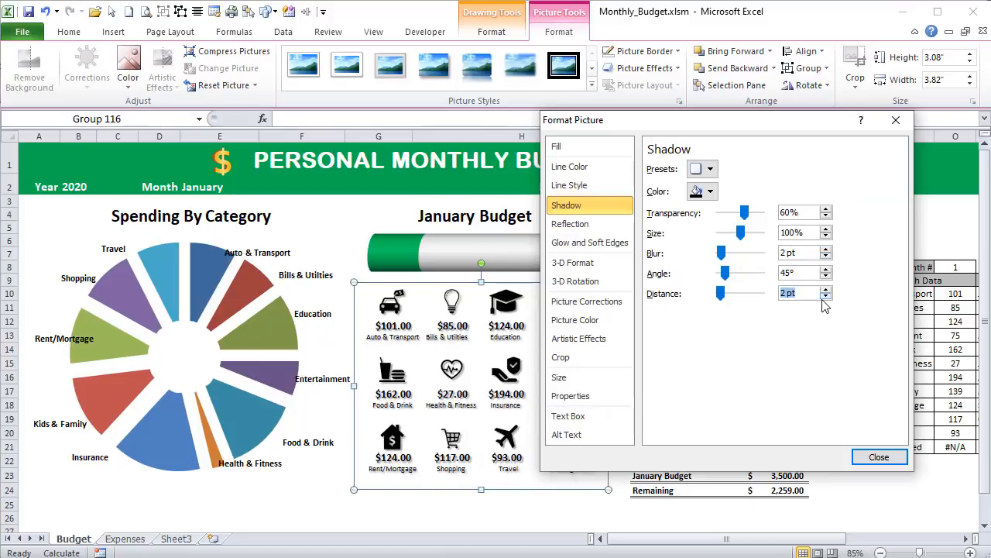
{"action": "left_click", "coordinate": [875, 457]}
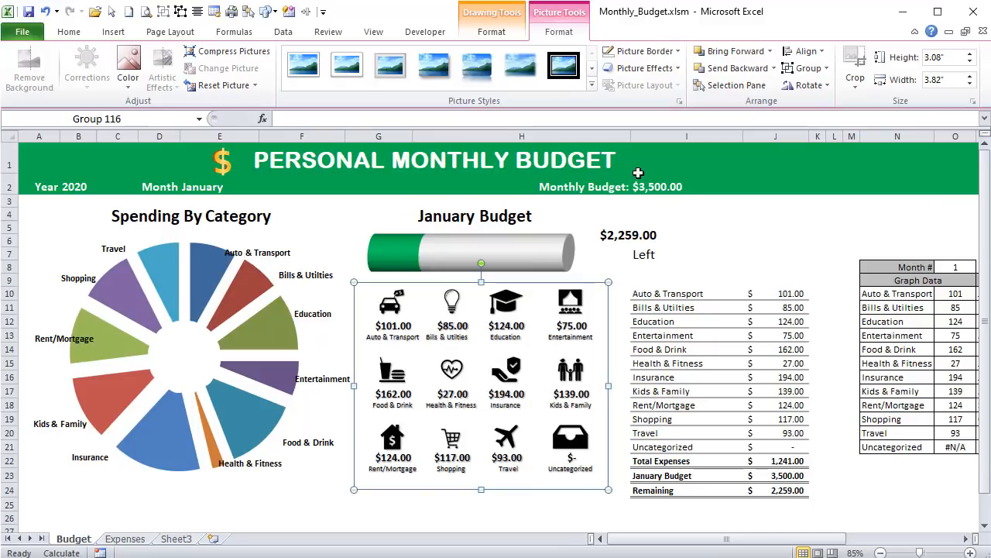
{"action": "left_click", "coordinate": [696, 240]}
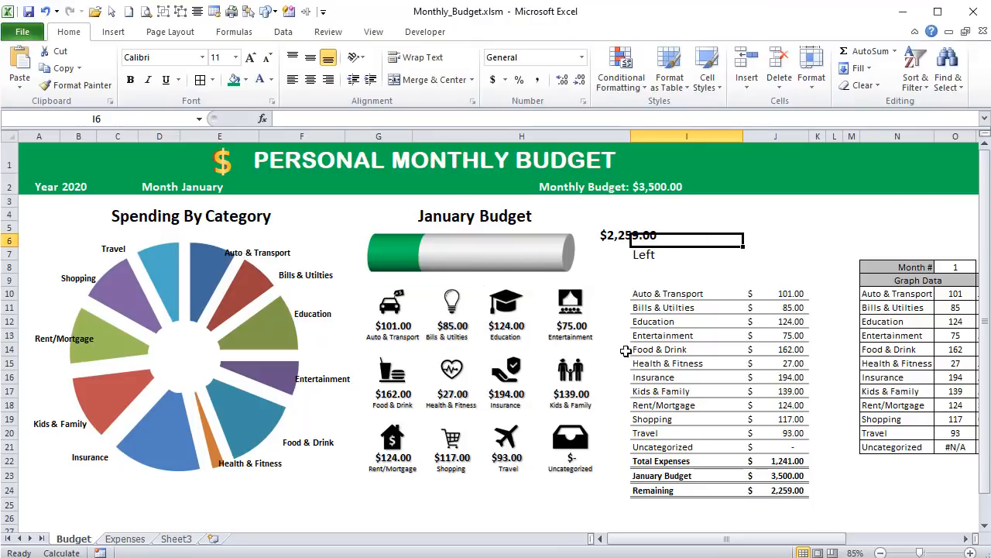
- Draw a rounded rectangle about 1.78 by 0.44 inches beside the remaining amount, above the category summary on the Budget sheet
{"action": "left_click", "coordinate": [123, 34]}
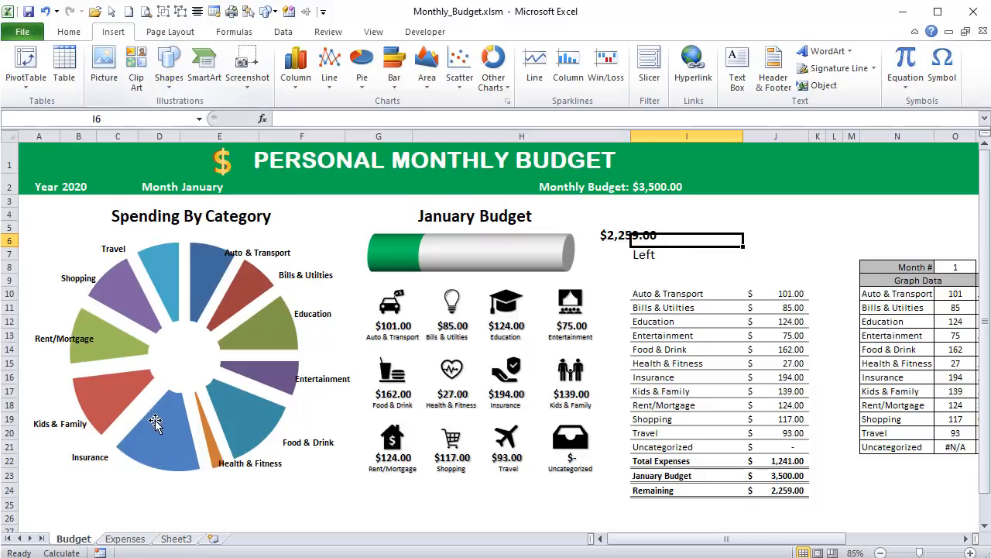
{"action": "left_click", "coordinate": [125, 538]}
{"action": "scroll", "coordinate": [147, 434], "scroll_direction": "down", "scroll_amount": 6}
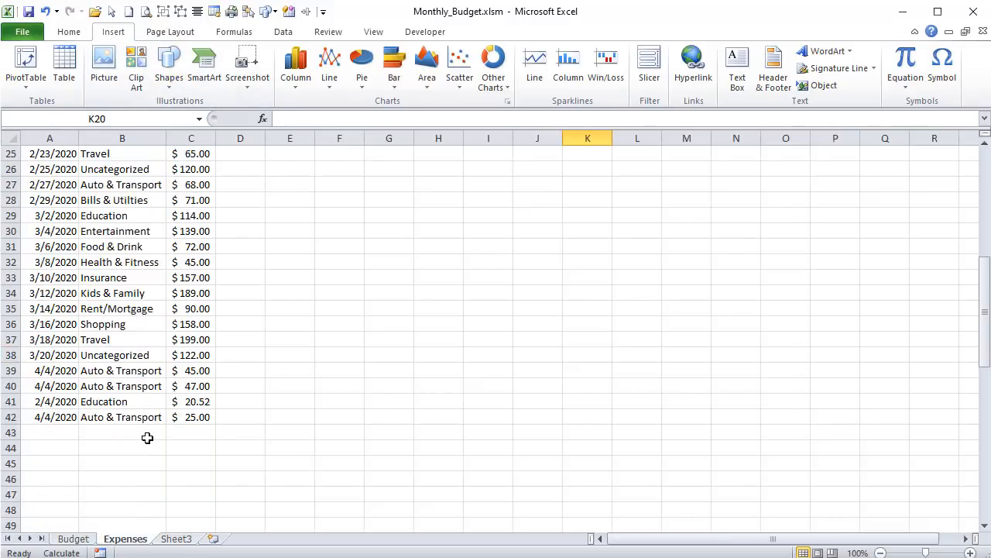
{"action": "scroll", "coordinate": [147, 438], "scroll_direction": "up", "scroll_amount": 6}
{"action": "left_click", "coordinate": [74, 539]}
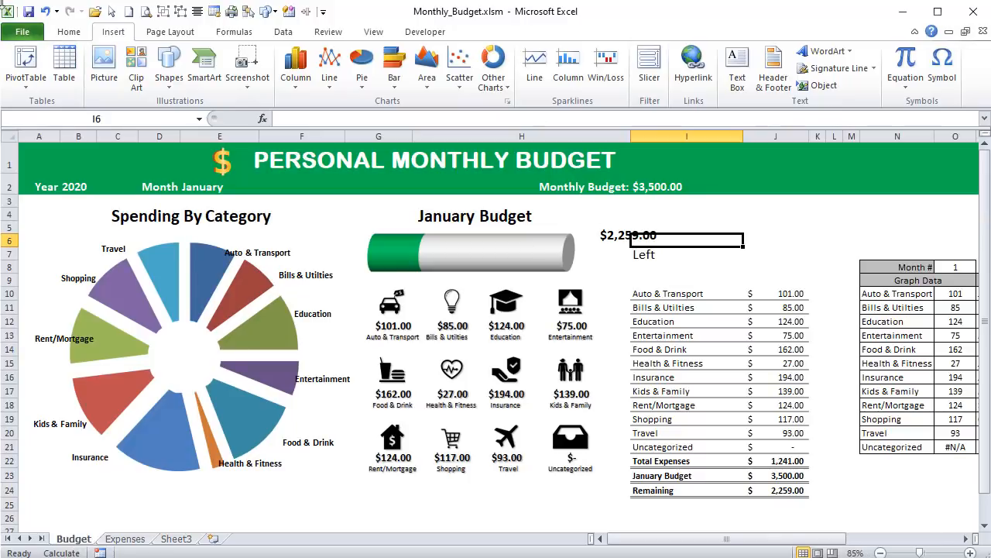
{"action": "left_click", "coordinate": [169, 81]}
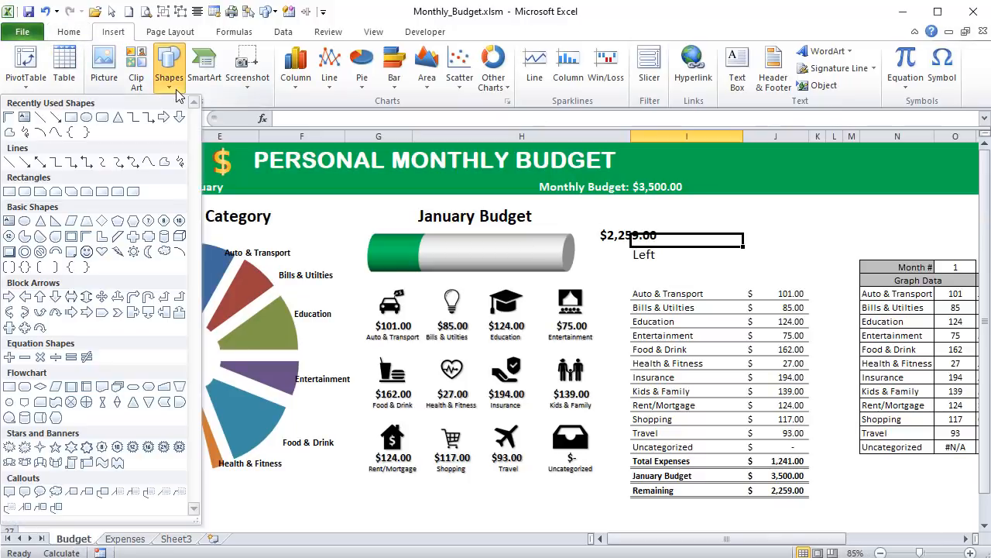
{"action": "left_click", "coordinate": [102, 117]}
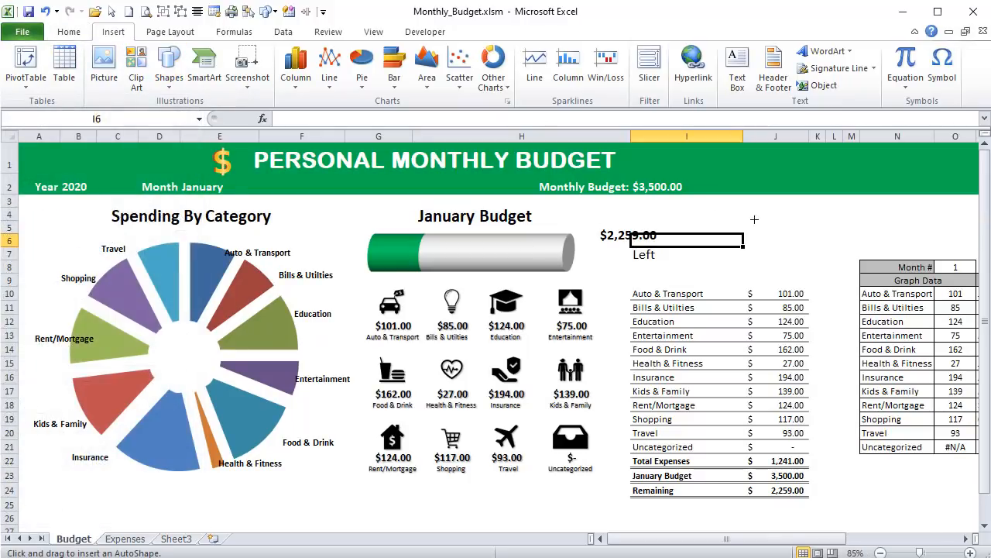
{"action": "mouse_move", "coordinate": [698, 228]}
{"action": "left_mouse_down"}
{"action": "mouse_move", "coordinate": [818, 261]}
{"action": "mouse_move", "coordinate": [811, 269]}
{"action": "mouse_move", "coordinate": [754, 249]}
{"action": "mouse_move", "coordinate": [754, 259]}
{"action": "mouse_move", "coordinate": [762, 232]}
{"action": "left_mouse_up"}
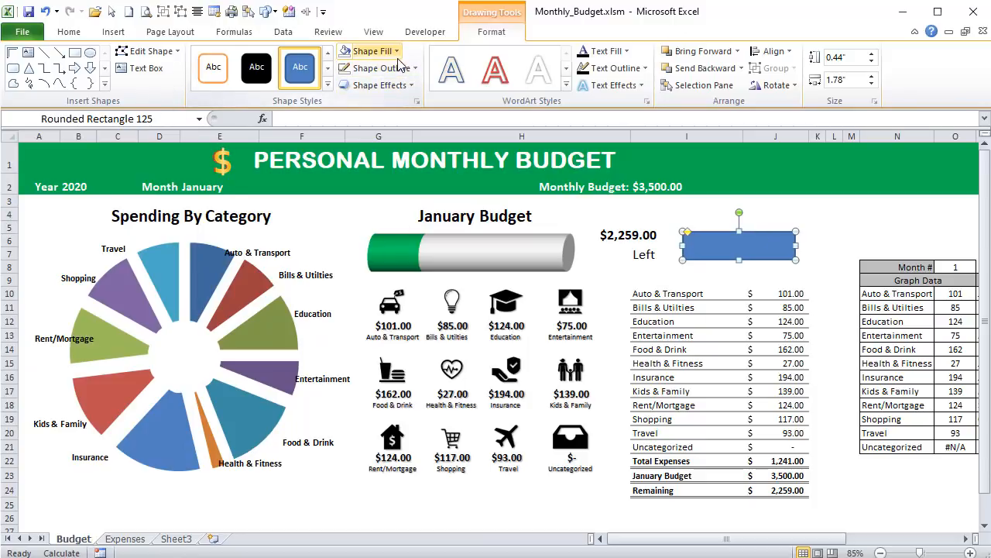
- Format the rounded rectangle with a dark orange fill, no outline and a lower-right outer shadow
{"action": "left_click", "coordinate": [371, 51]}
{"action": "left_click", "coordinate": [394, 145]}
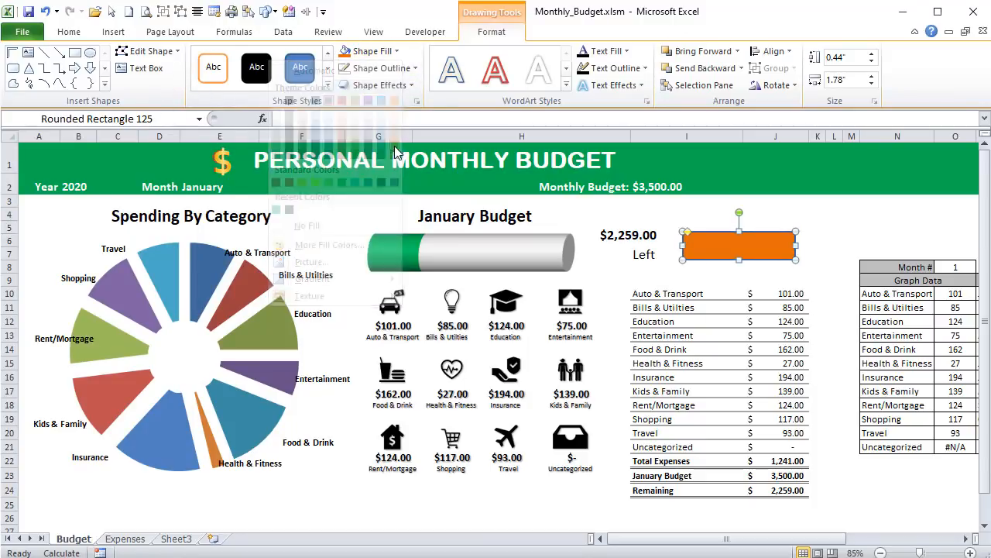
{"action": "left_click", "coordinate": [381, 68]}
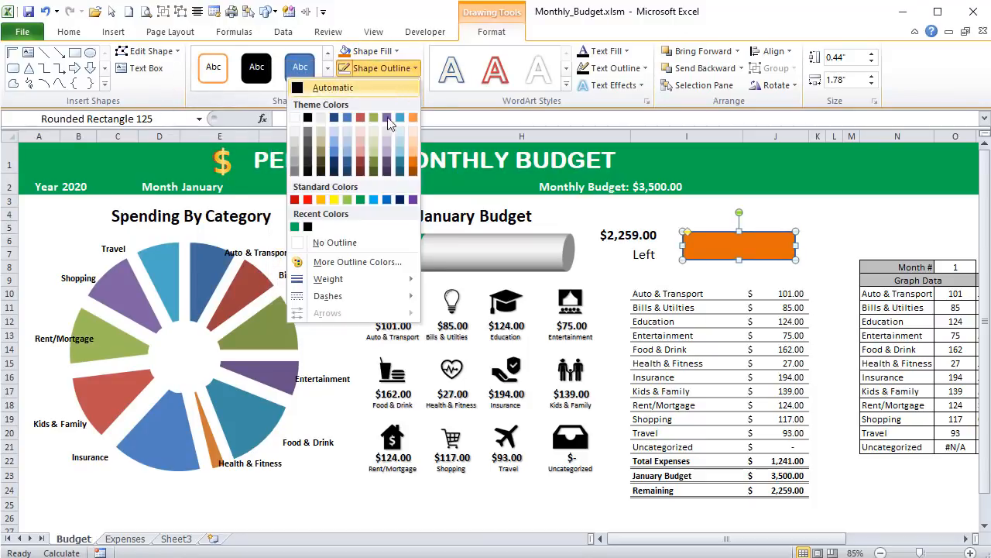
{"action": "left_click", "coordinate": [334, 243]}
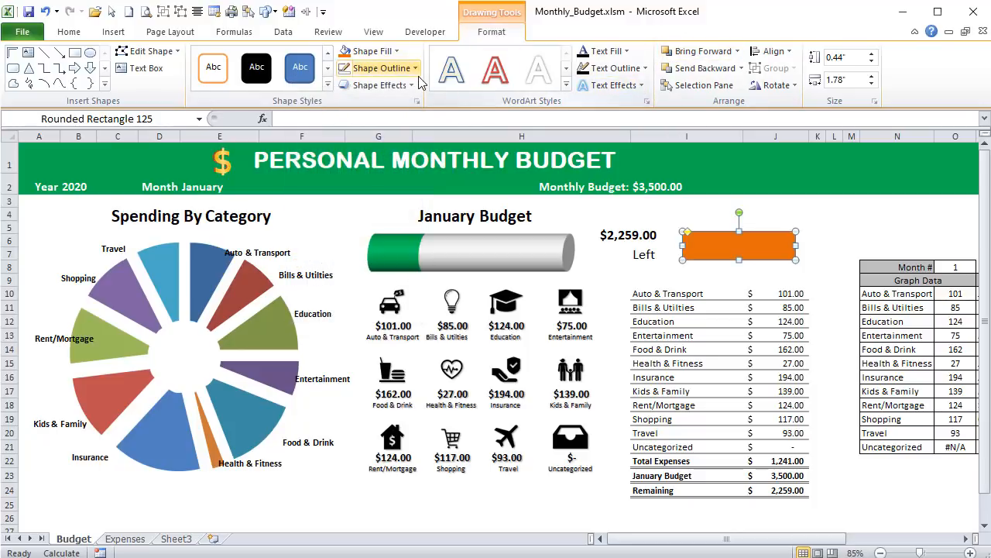
{"action": "left_click", "coordinate": [379, 85]}
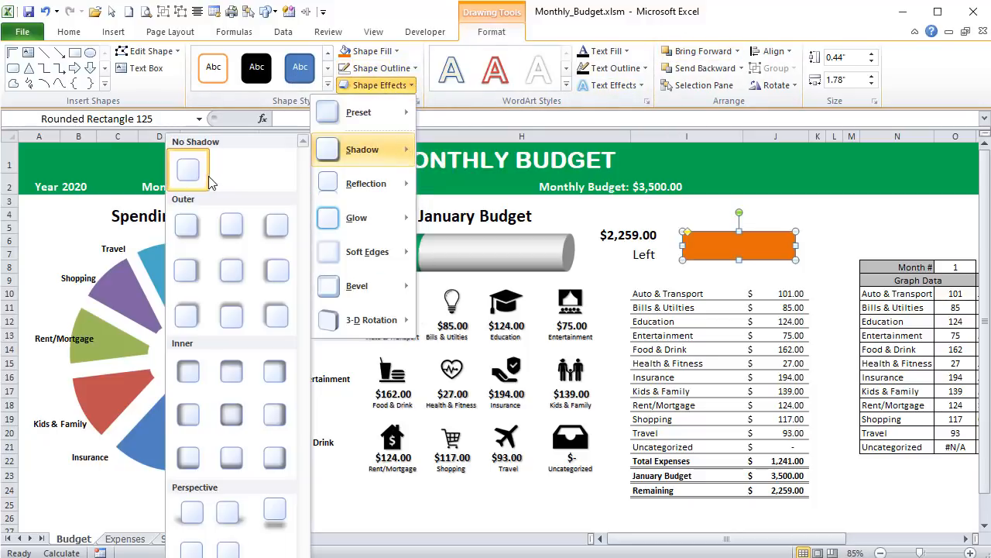
{"action": "left_click", "coordinate": [187, 226]}
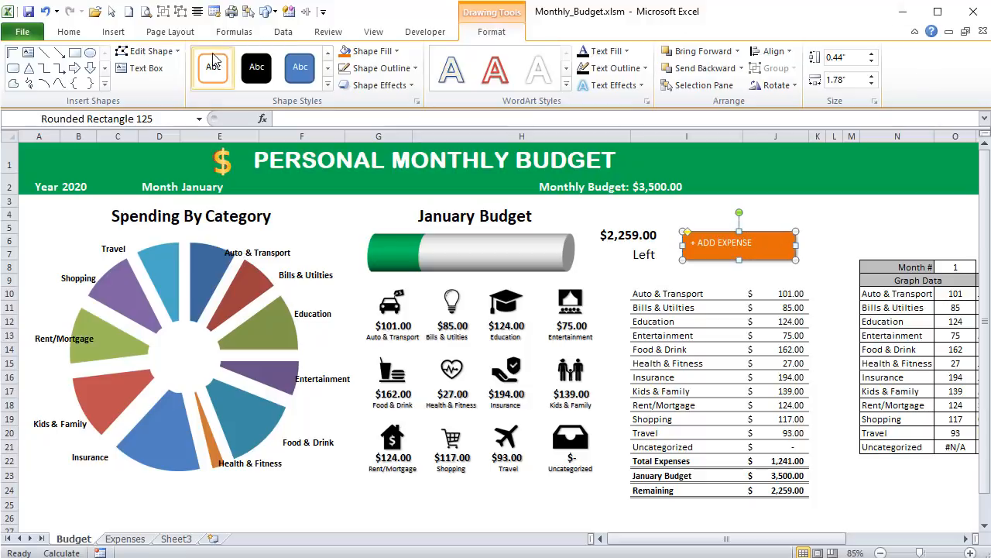
- Label the orange rectangle "+ ADD EXPENSE" in bold 16-point text, centered horizontally and vertically
{"action": "left_click", "coordinate": [68, 32]}
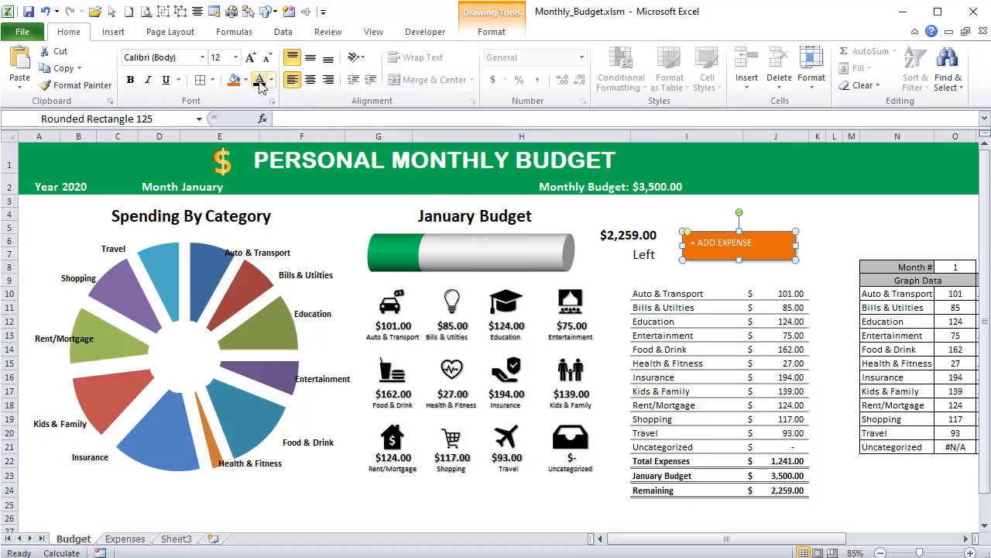
{"action": "left_click", "coordinate": [308, 82]}
{"action": "left_click", "coordinate": [310, 58]}
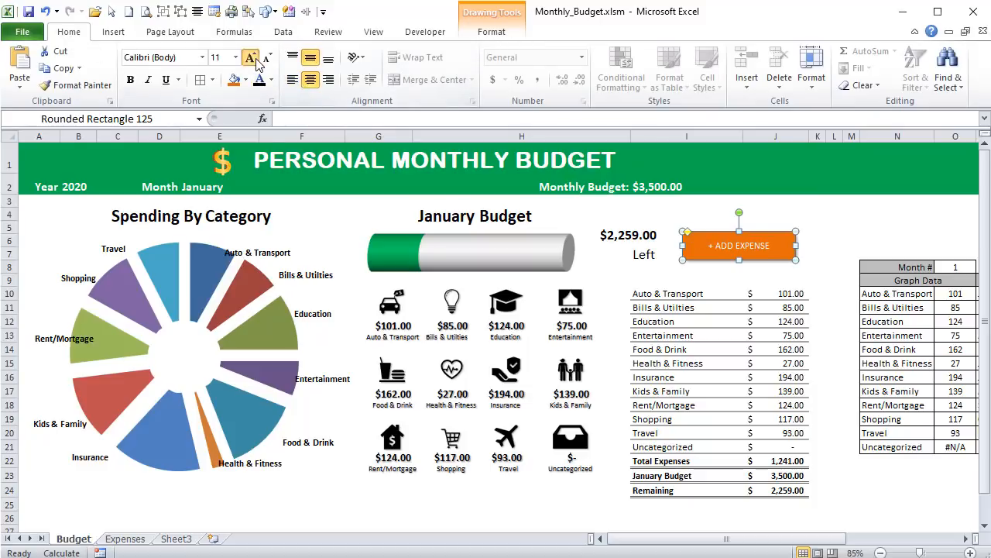
{"action": "left_click", "coordinate": [251, 58]}
{"action": "left_click", "coordinate": [250, 58]}
{"action": "left_click", "coordinate": [250, 59]}
{"action": "left_click", "coordinate": [130, 80]}
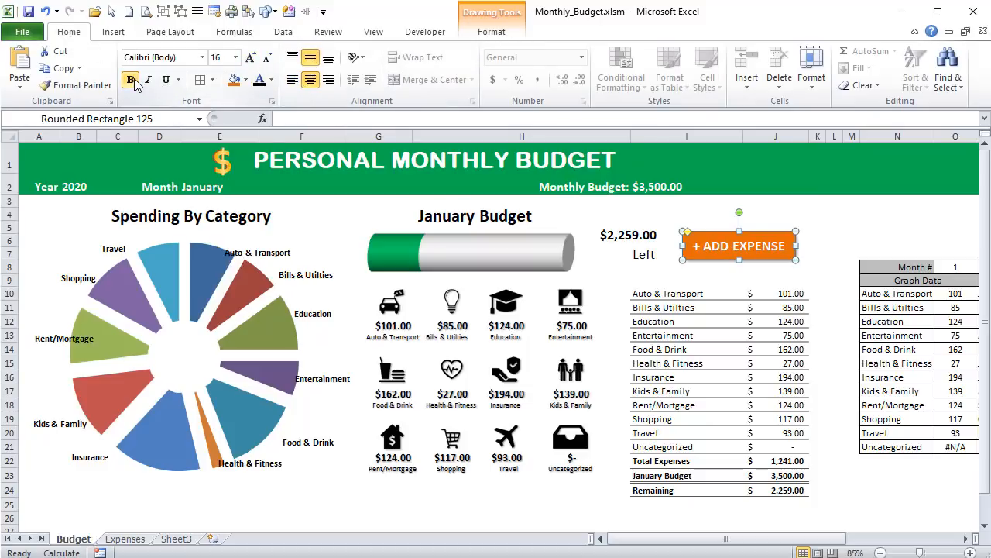
{"action": "left_click", "coordinate": [770, 205]}
{"action": "left_click", "coordinate": [767, 242]}
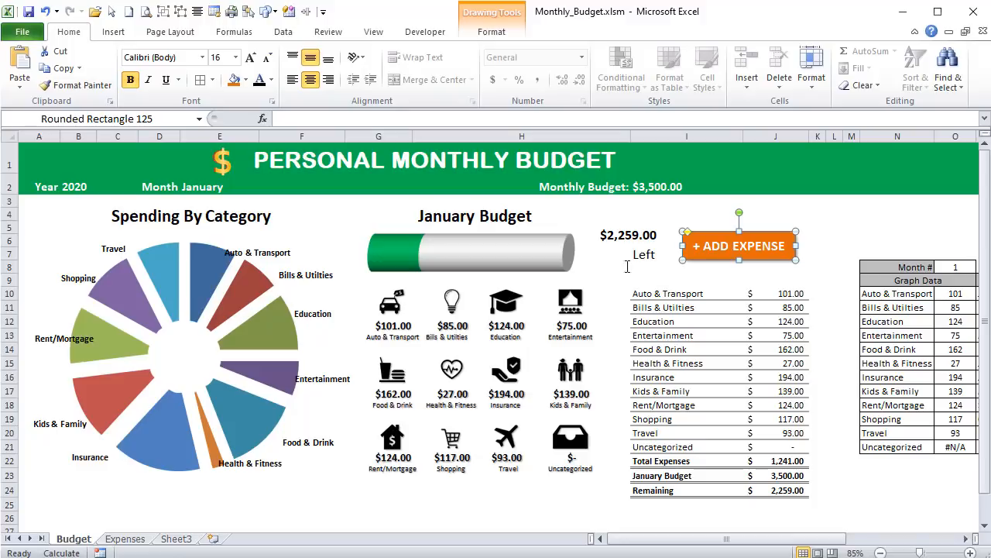
- Look over the dates, categories and amounts on the Expenses sheet and return to the Budget sheet
{"action": "left_click", "coordinate": [125, 538]}
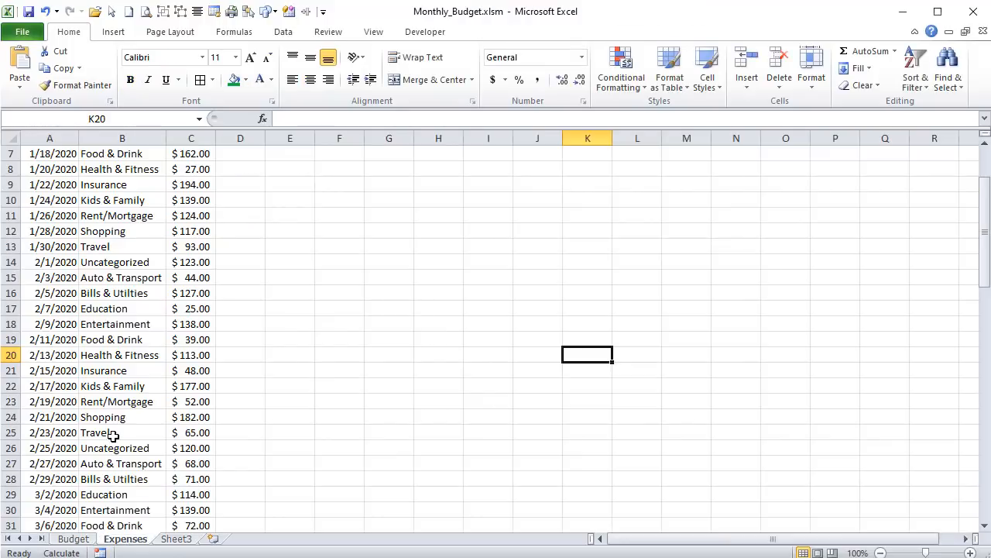
{"action": "scroll", "coordinate": [106, 441], "scroll_direction": "down", "scroll_amount": 4}
{"action": "scroll", "coordinate": [109, 449], "scroll_direction": "up", "scroll_amount": 5}
{"action": "scroll", "coordinate": [110, 449], "scroll_direction": "up", "scroll_amount": 1}
{"action": "left_click", "coordinate": [73, 539]}
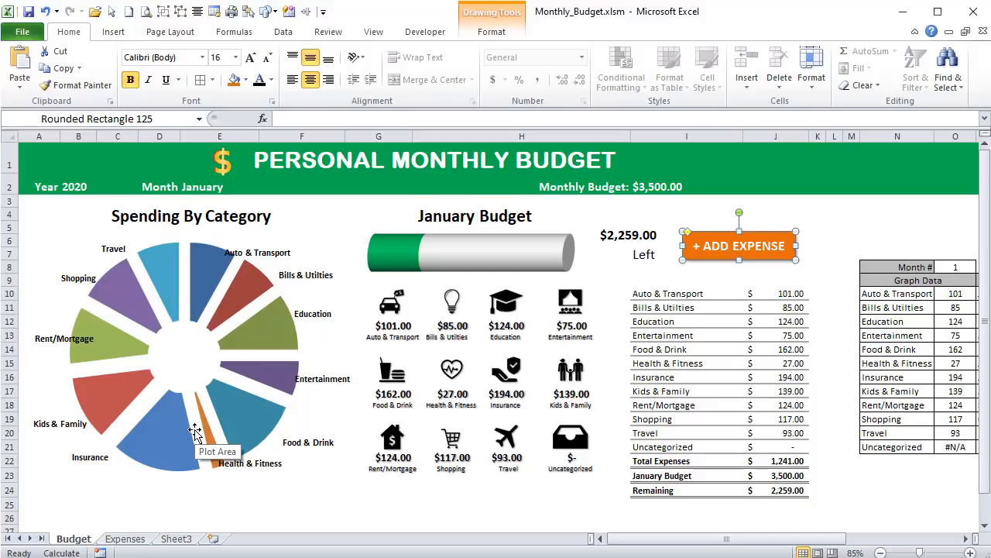
{"action": "left_click", "coordinate": [73, 186]}
{"action": "left_click", "coordinate": [212, 190]}
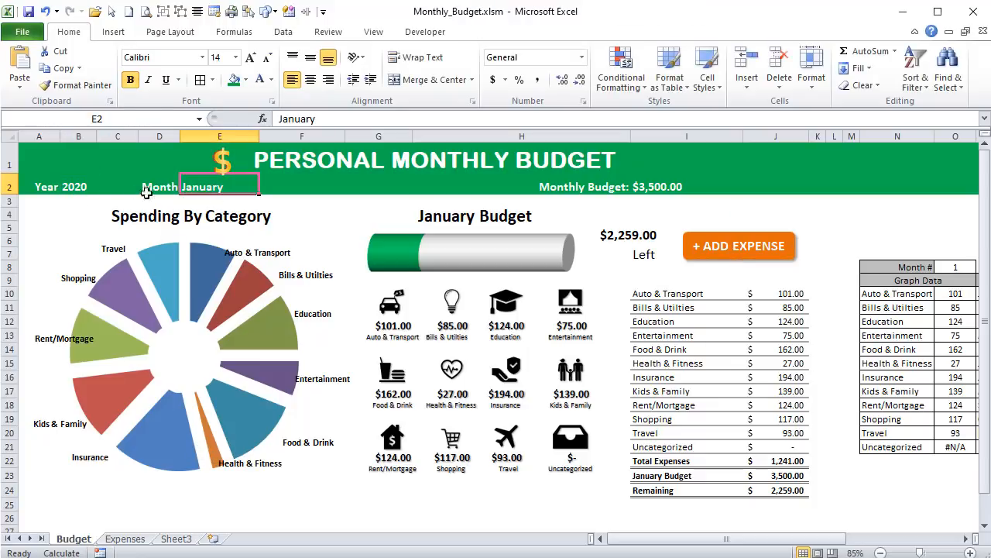
{"action": "left_click", "coordinate": [74, 185]}
{"action": "left_click", "coordinate": [223, 189]}
{"action": "left_click", "coordinate": [80, 186]}
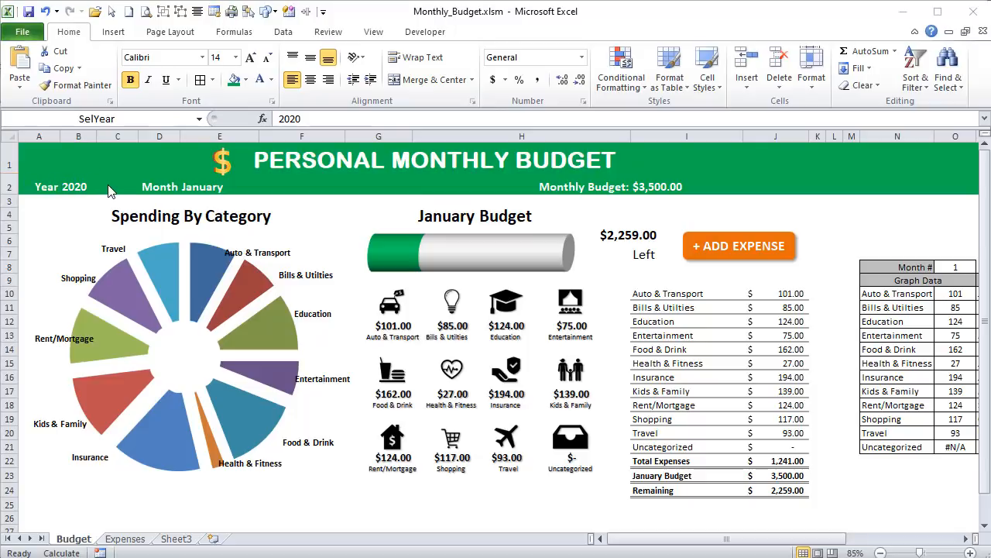
{"action": "left_click", "coordinate": [109, 185]}
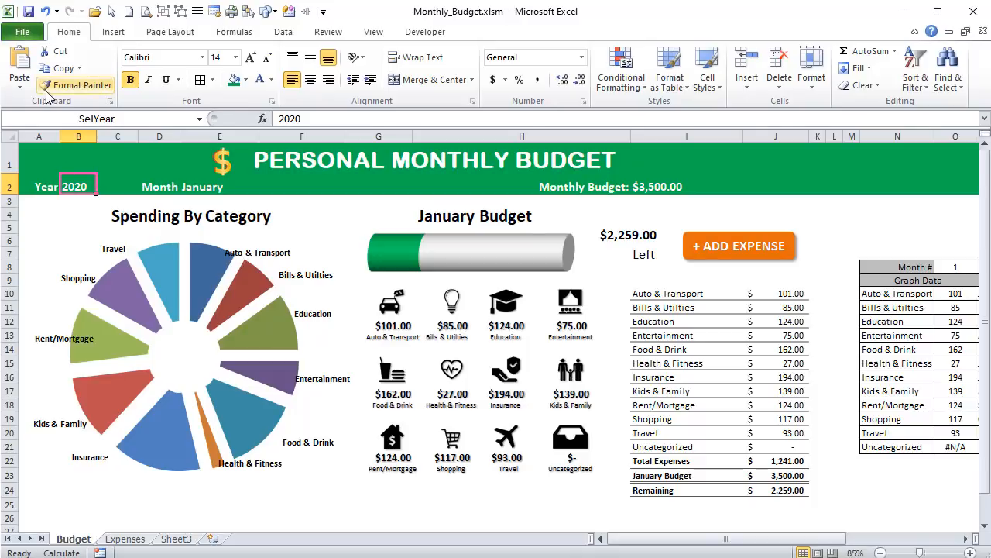
- Draw a half frame shape about 0.48 by 0.43 inches beside the Spending By Category title
{"action": "left_click", "coordinate": [113, 32]}
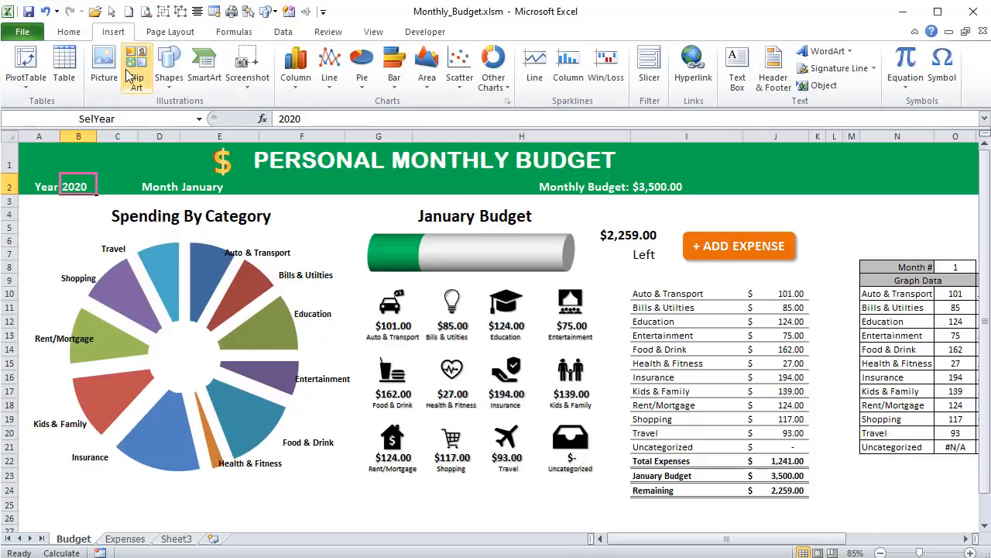
{"action": "left_click", "coordinate": [164, 91]}
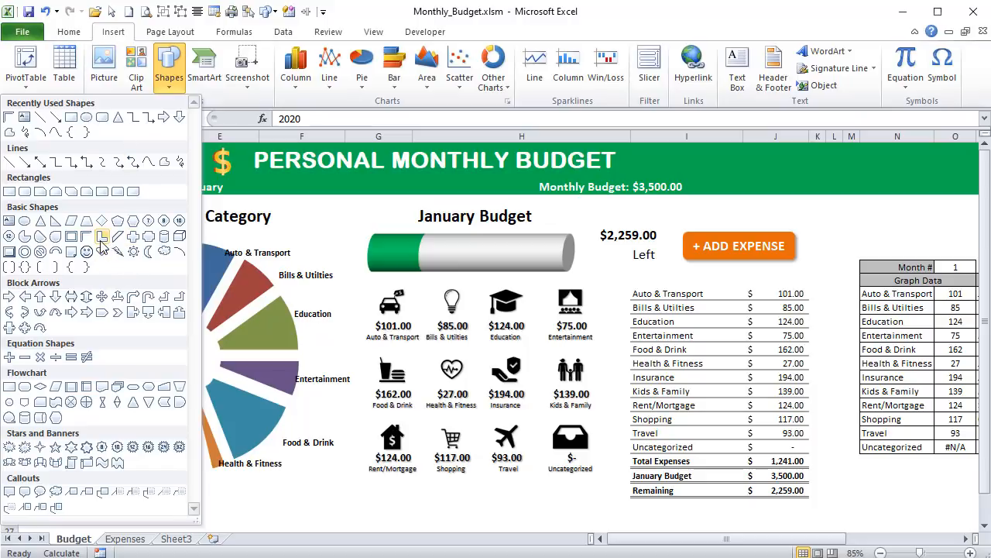
{"action": "left_click", "coordinate": [88, 236]}
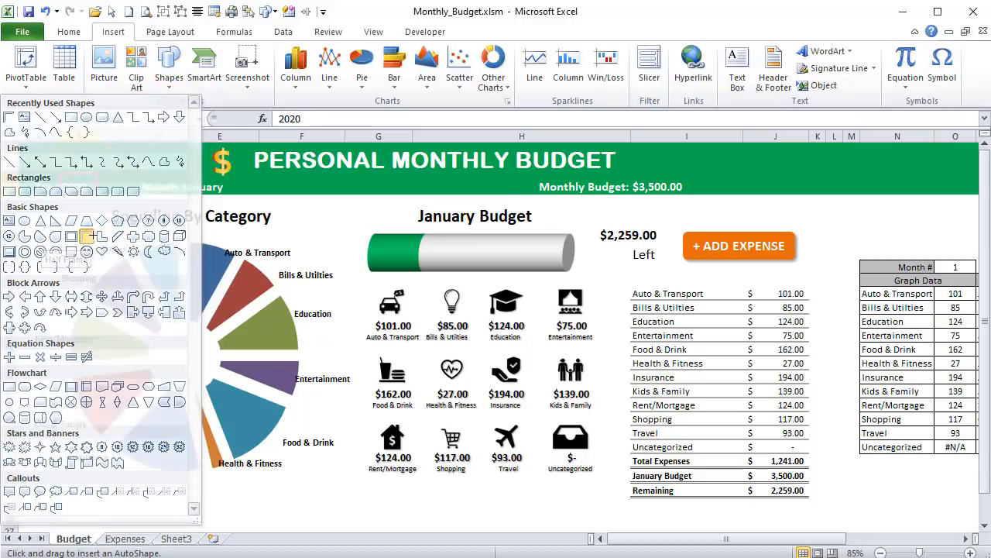
{"action": "left_click_drag", "start_coordinate": [280, 224], "coordinate": [311, 253]}
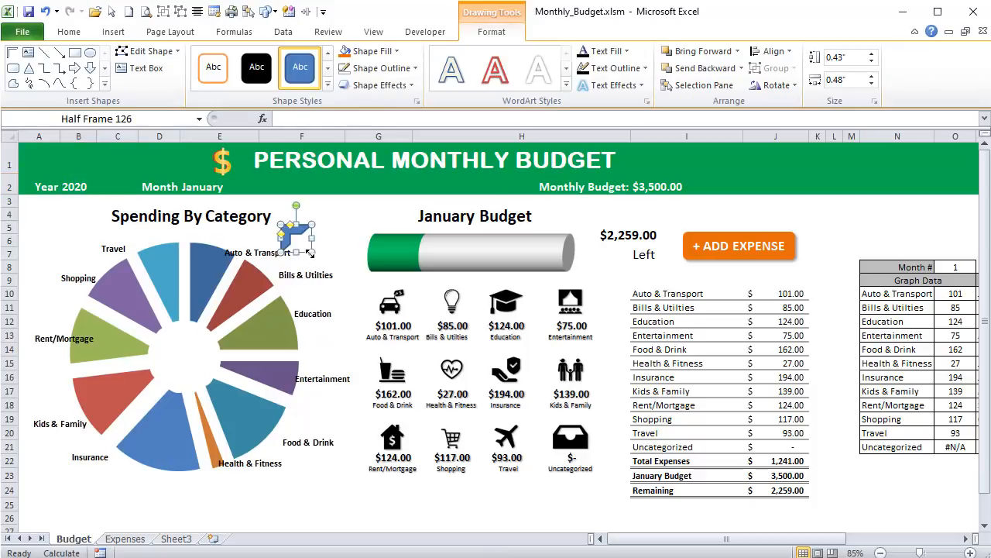
- Format the half frame with a white fill and no outline
{"action": "left_click", "coordinate": [397, 52]}
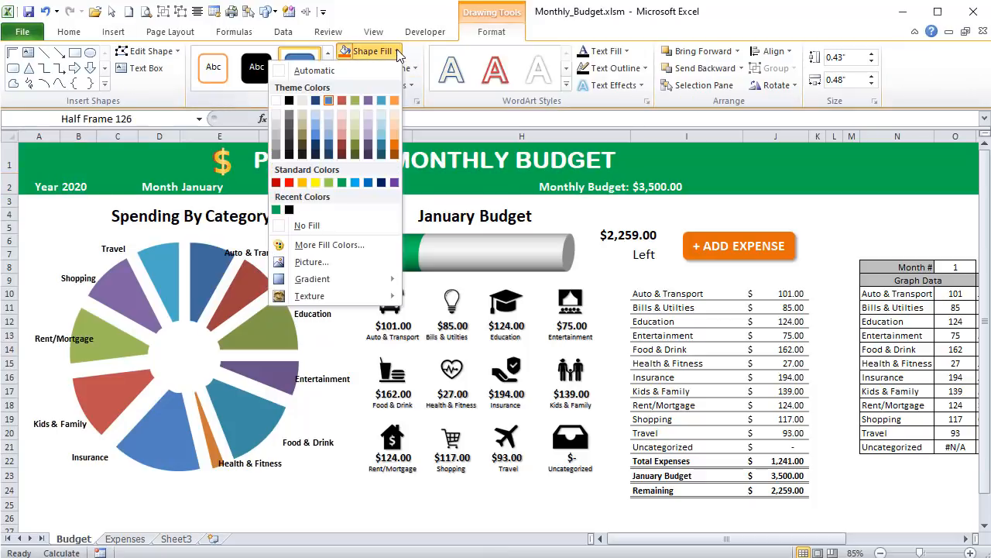
{"action": "left_click", "coordinate": [276, 101]}
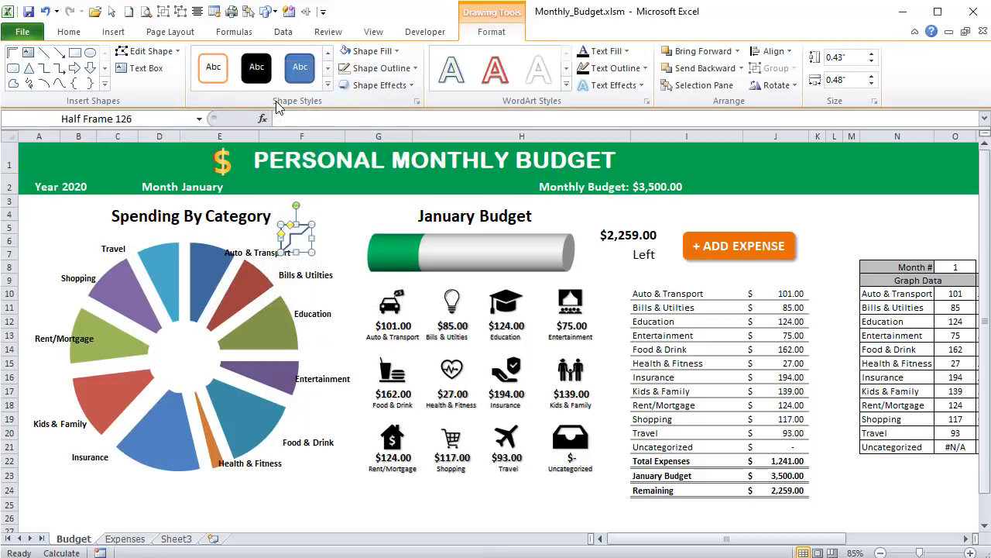
{"action": "left_click", "coordinate": [401, 71]}
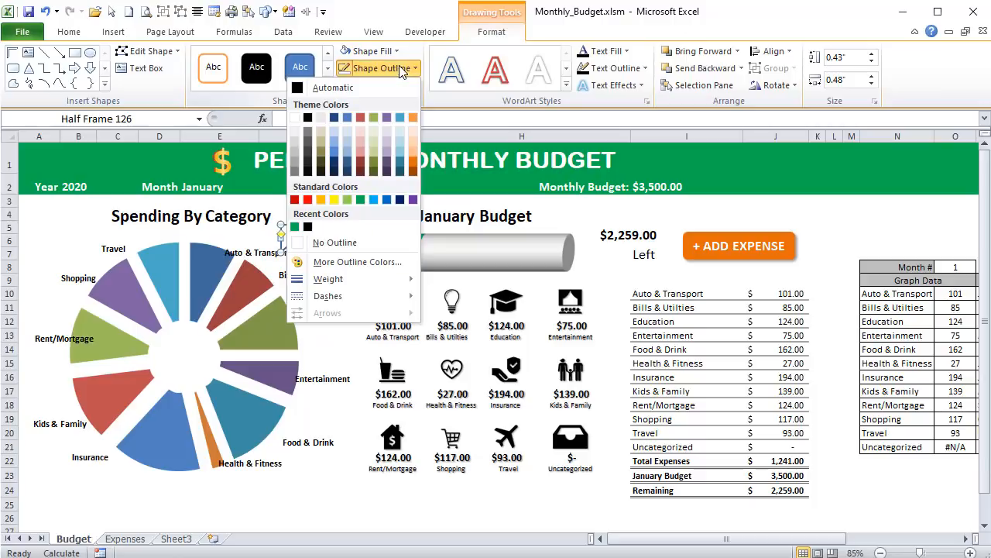
{"action": "left_click", "coordinate": [330, 243]}
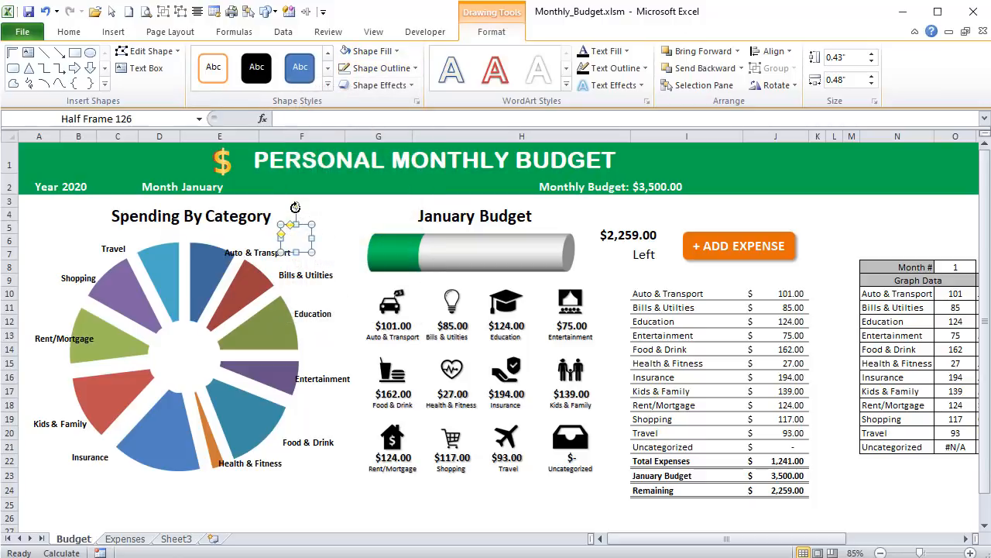
- Rotate the half frame into a downward arrow, place it after the year in row 2, and size it 0.2 by 0.2 inches
{"action": "left_click_drag", "start_coordinate": [291, 206], "coordinate": [130, 176]}
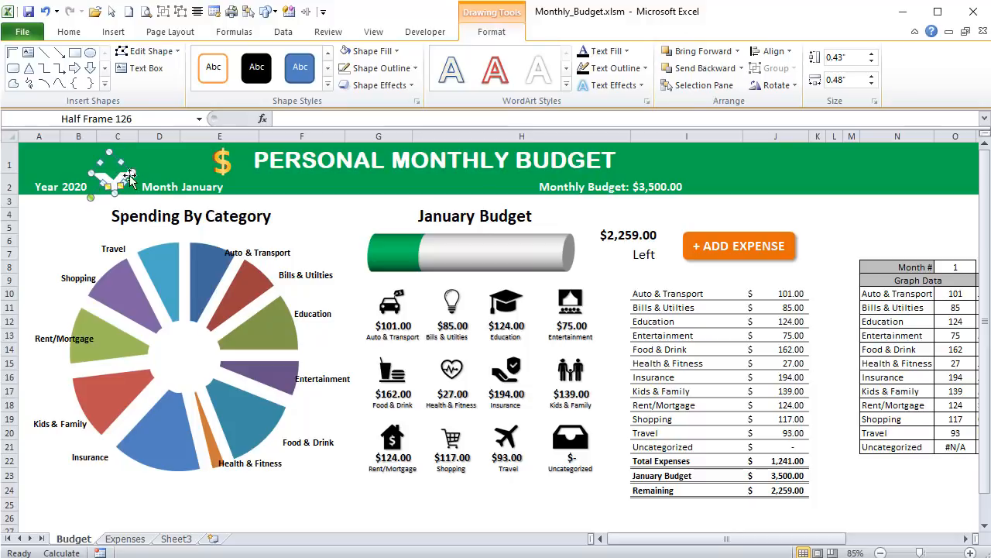
{"action": "left_click", "coordinate": [844, 57]}
{"action": "type", "text": ".2"}
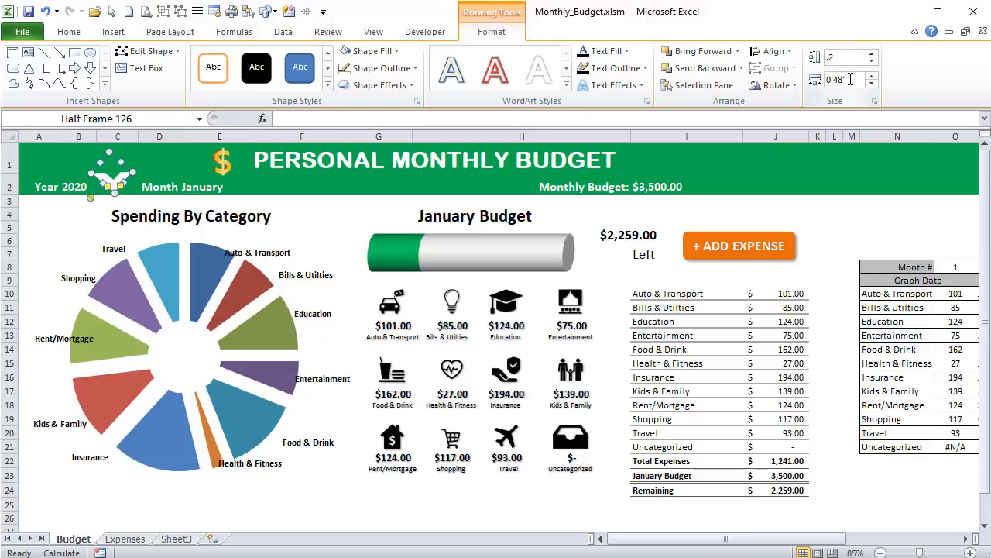
{"action": "left_click", "coordinate": [850, 79]}
{"action": "type", "text": ".2"}
{"action": "key", "text": "Return"}
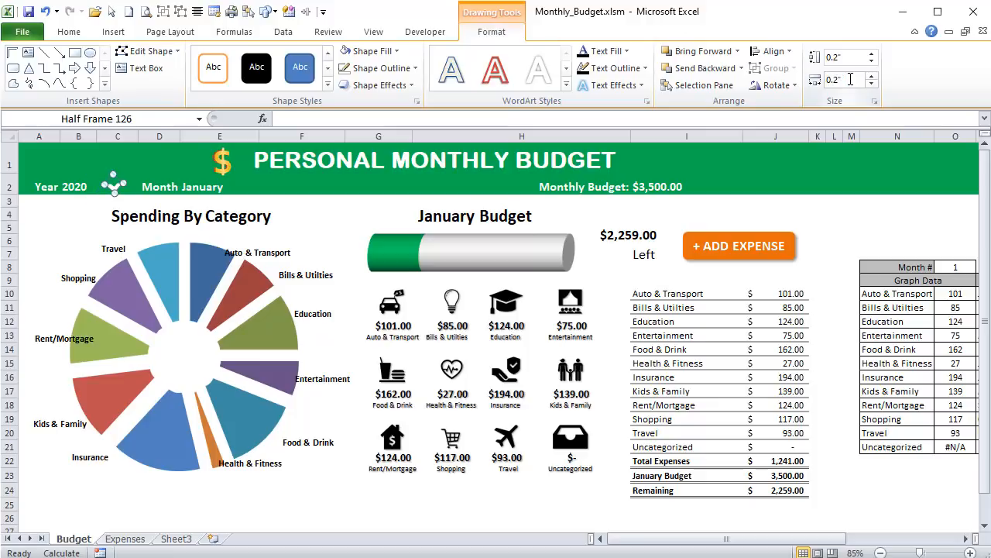
- Nudge the white arrow closer to the year 2020 in the header
{"action": "key", "text": "Left"}
{"action": "key", "text": "Left"}
{"action": "key", "text": "Left"}
{"action": "key", "text": "Left"}
{"action": "key", "text": "Left"}
{"action": "key", "text": "Left"}
{"action": "key", "text": "Left"}
{"action": "key", "text": "Left"}
{"action": "left_click", "coordinate": [398, 205]}
{"action": "left_click", "coordinate": [93, 189]}
{"action": "left_click", "coordinate": [107, 187]}
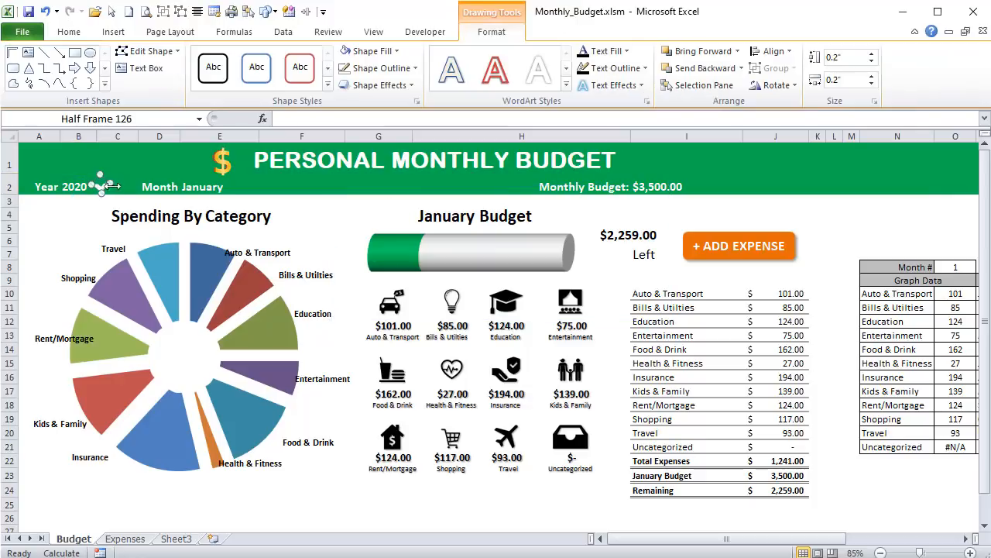
- Place a copy of the year's white arrow just after January in the header
{"action": "scroll", "coordinate": [115, 230], "scroll_direction": "up", "scroll_amount": 11, "text": "ctrl"}
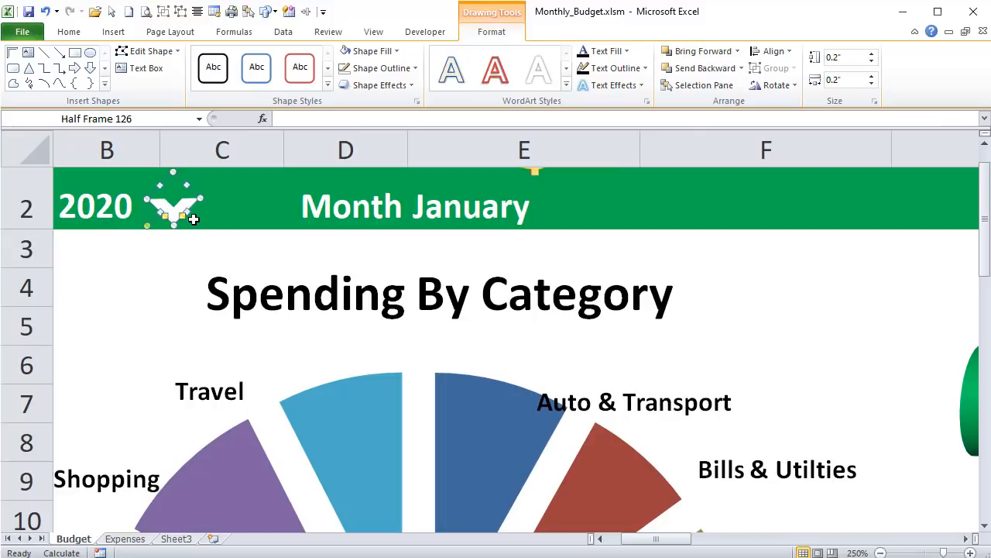
{"action": "left_click_drag", "start_coordinate": [194, 209], "coordinate": [582, 209]}
{"action": "scroll", "coordinate": [504, 271], "scroll_direction": "down", "scroll_amount": 5}
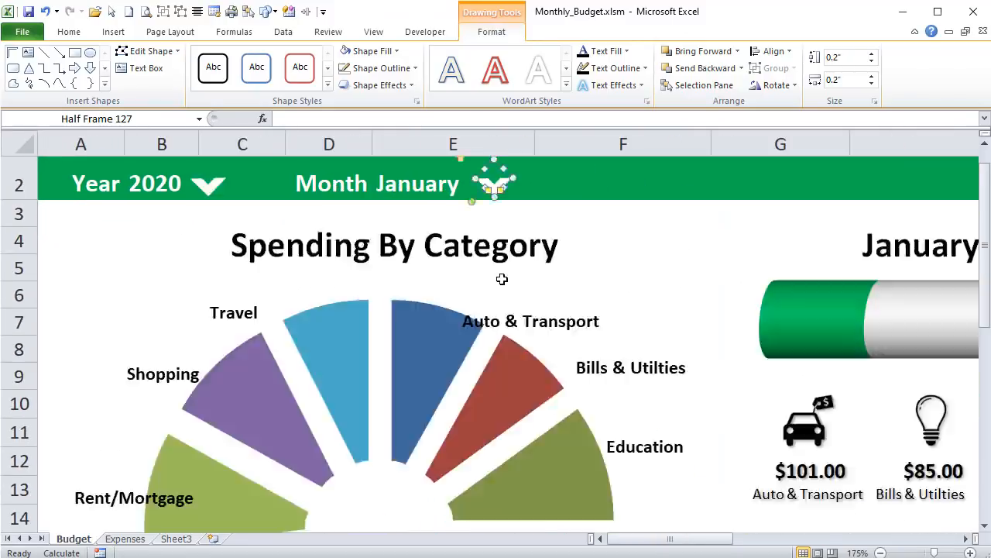
{"action": "scroll", "coordinate": [502, 279], "scroll_direction": "down", "scroll_amount": 5}
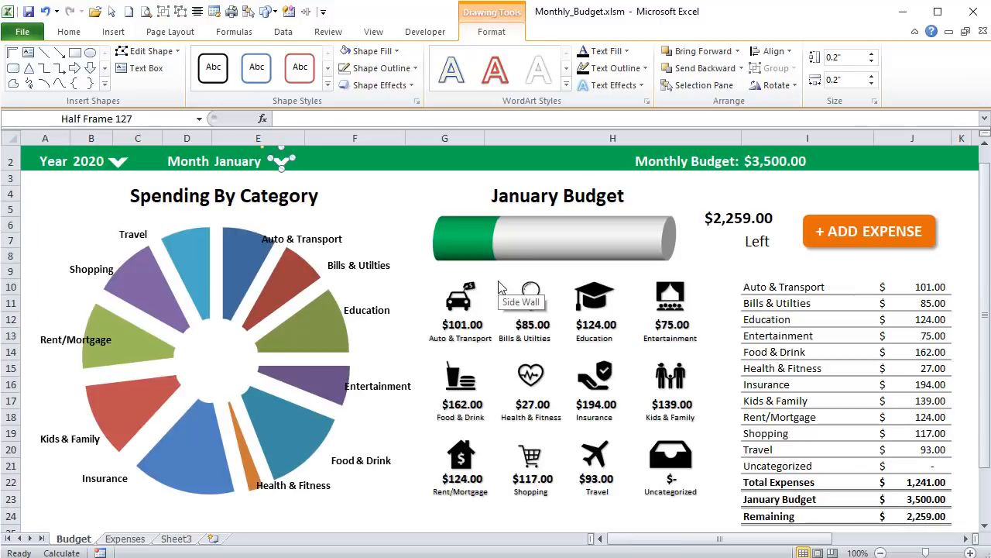
- Make the arms of the white arrow beside 2020 thinner
{"action": "left_click", "coordinate": [345, 193]}
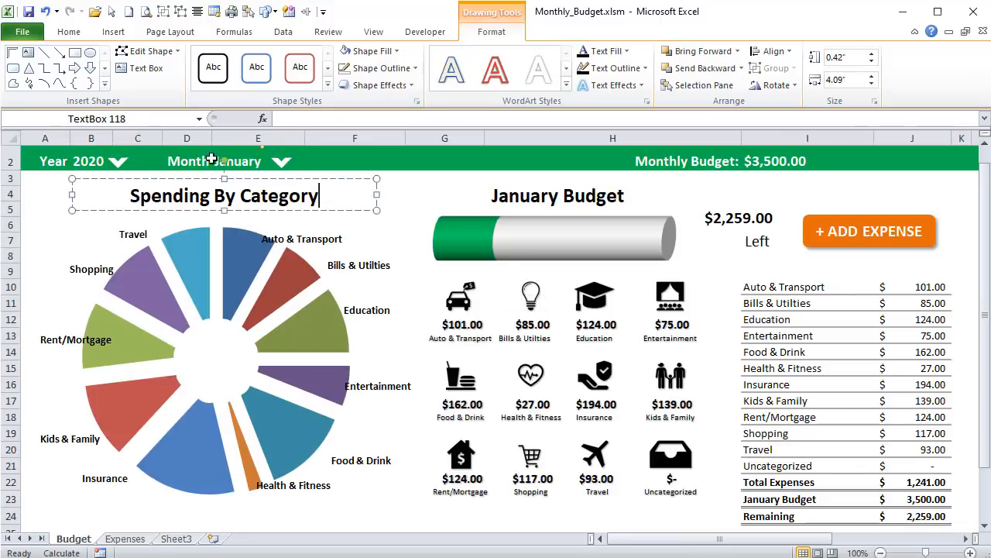
{"action": "left_click", "coordinate": [124, 161]}
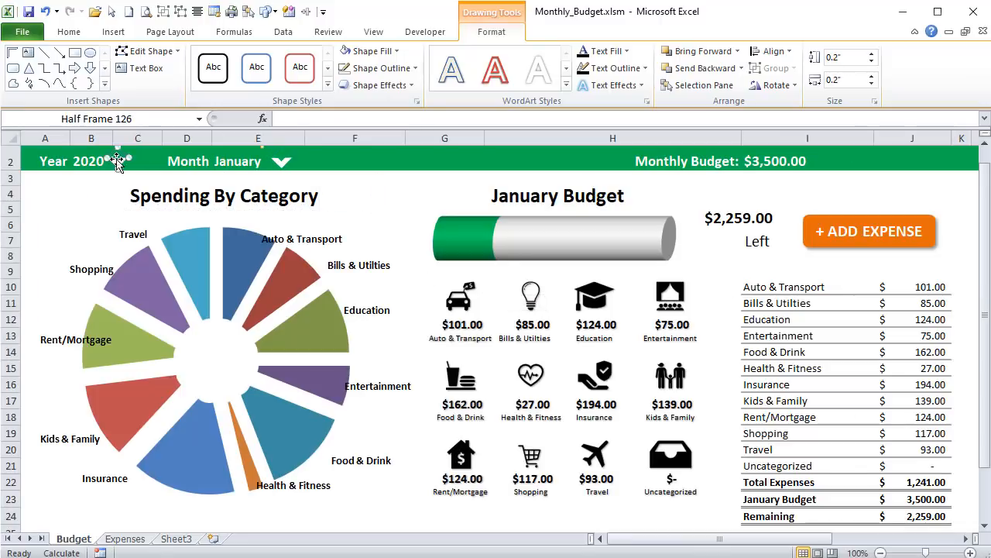
{"action": "left_click", "coordinate": [281, 161], "text": "ctrl"}
{"action": "scroll", "coordinate": [243, 178], "scroll_direction": "up", "scroll_amount": 12}
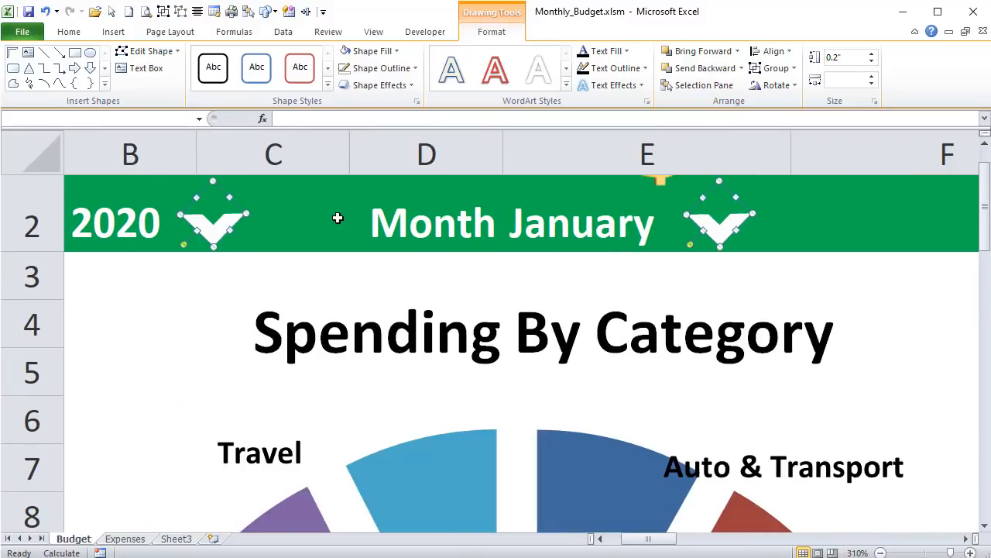
{"action": "left_click", "coordinate": [223, 232]}
{"action": "scroll", "coordinate": [225, 239], "scroll_direction": "up", "scroll_amount": 1}
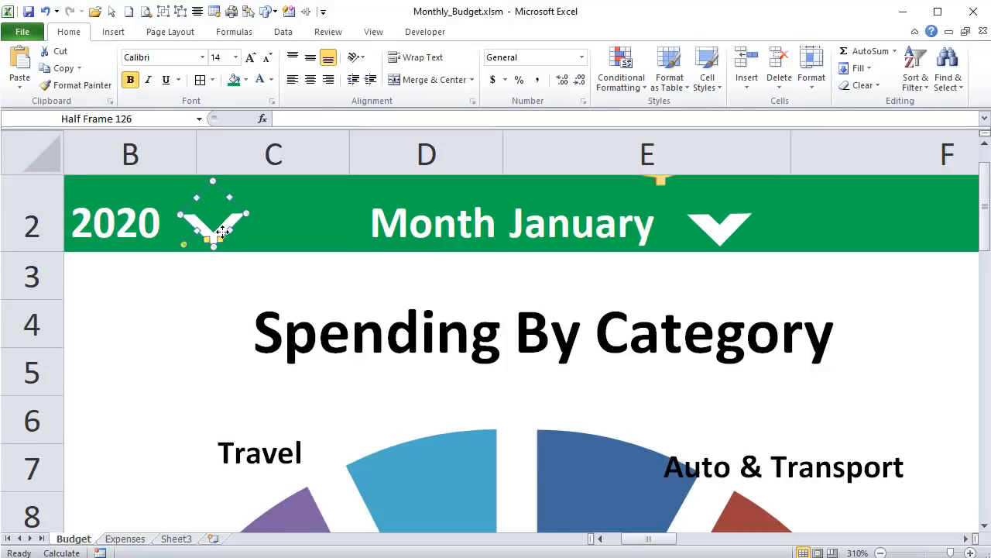
- Replace the thick arrow beside January with a duplicate of the thinner arrow beside 2020
{"action": "left_click", "coordinate": [739, 231]}
{"action": "left_click", "coordinate": [740, 231]}
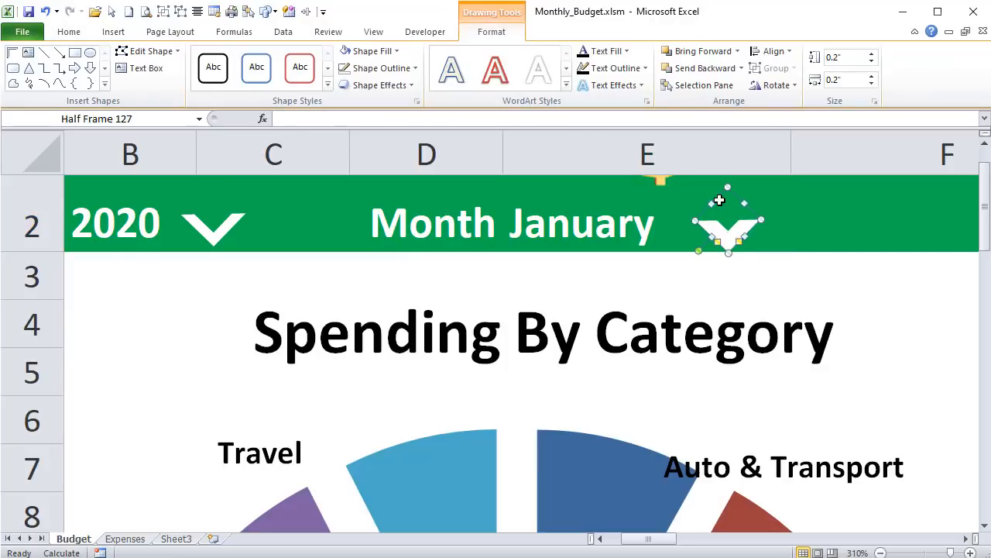
{"action": "key", "text": "Delete"}
{"action": "left_click", "coordinate": [214, 230]}
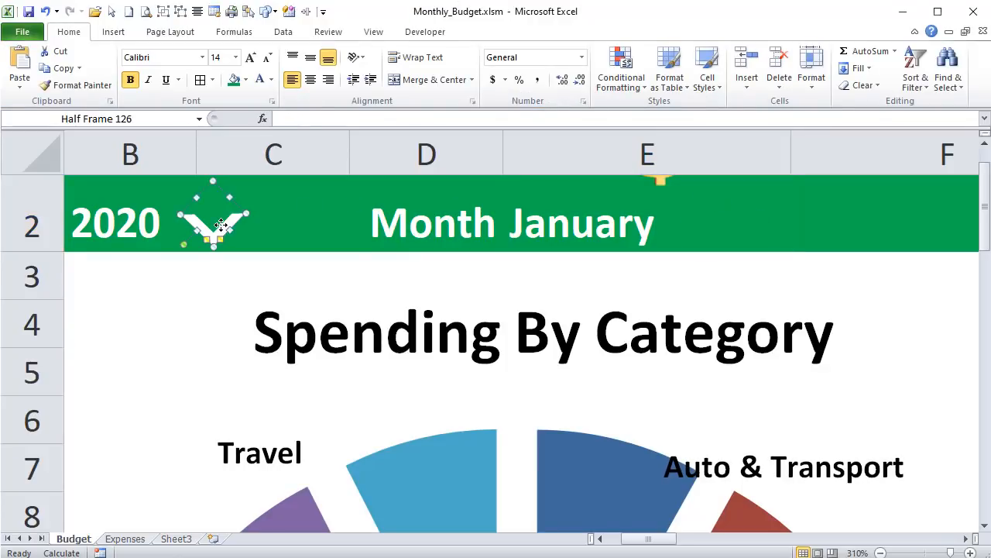
{"action": "key", "text": "ctrl+d"}
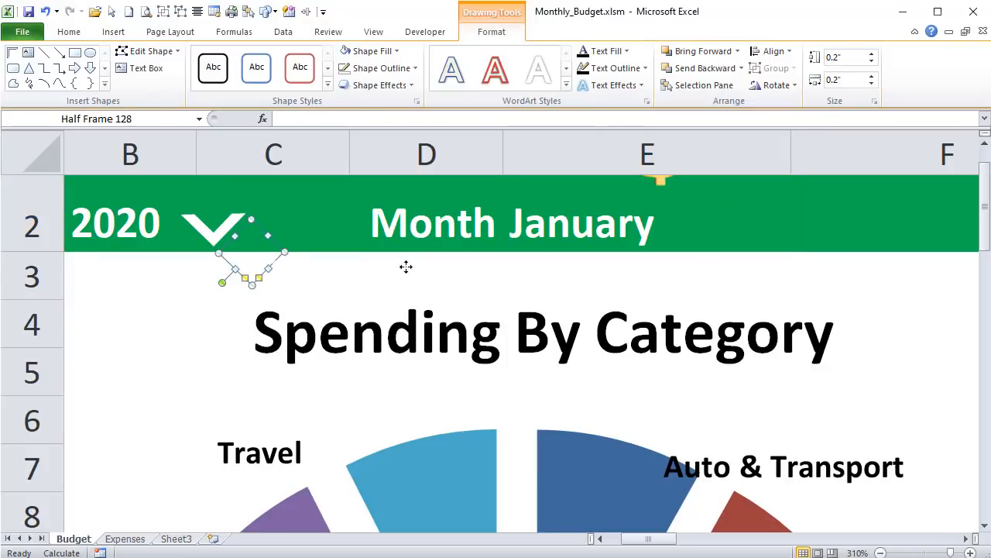
{"action": "left_click_drag", "start_coordinate": [406, 266], "coordinate": [662, 269]}
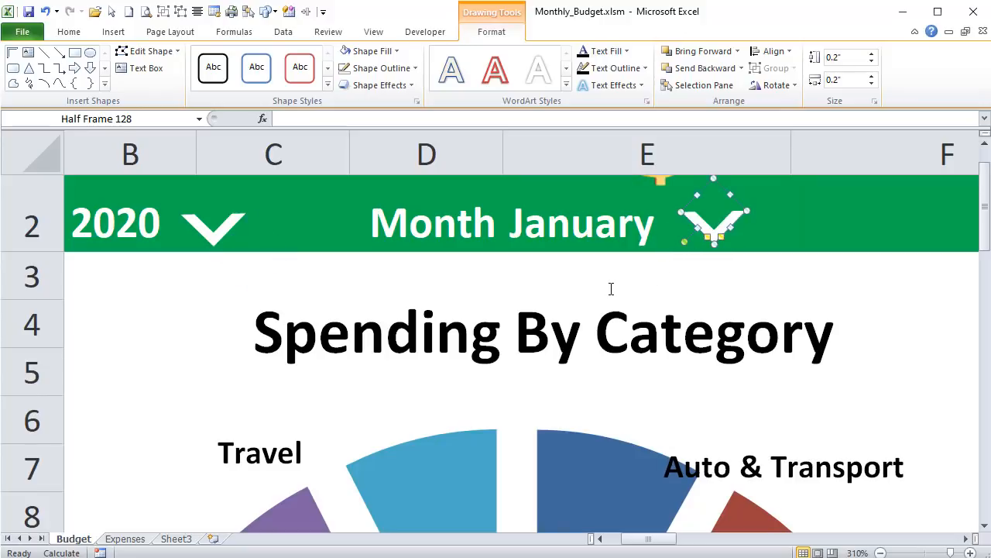
{"action": "scroll", "coordinate": [597, 295], "scroll_direction": "down", "scroll_amount": 14}
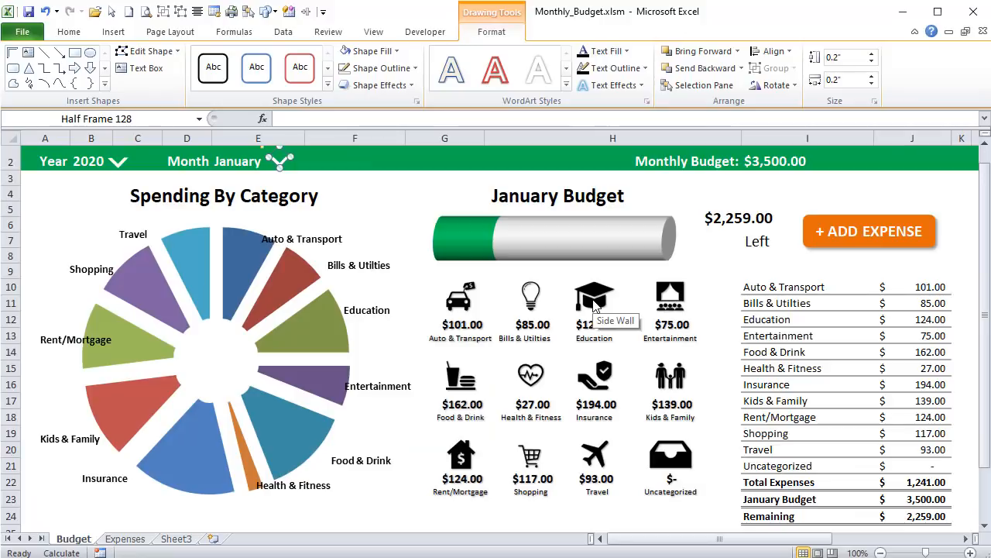
- Line up the two header arrows in row 2 and bring the month arrow closer to January
{"action": "left_click", "coordinate": [178, 195]}
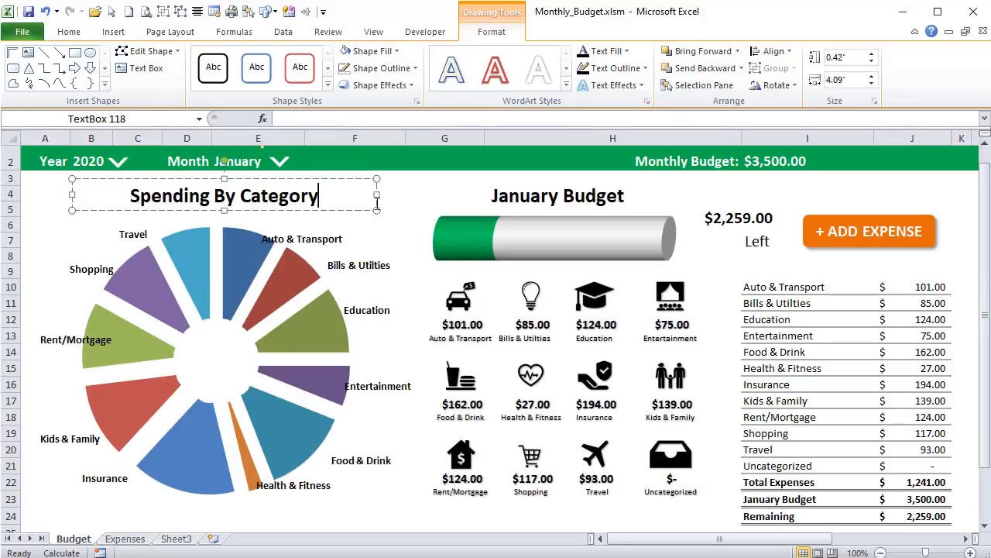
{"action": "left_click", "coordinate": [116, 163]}
{"action": "left_click", "coordinate": [280, 162]}
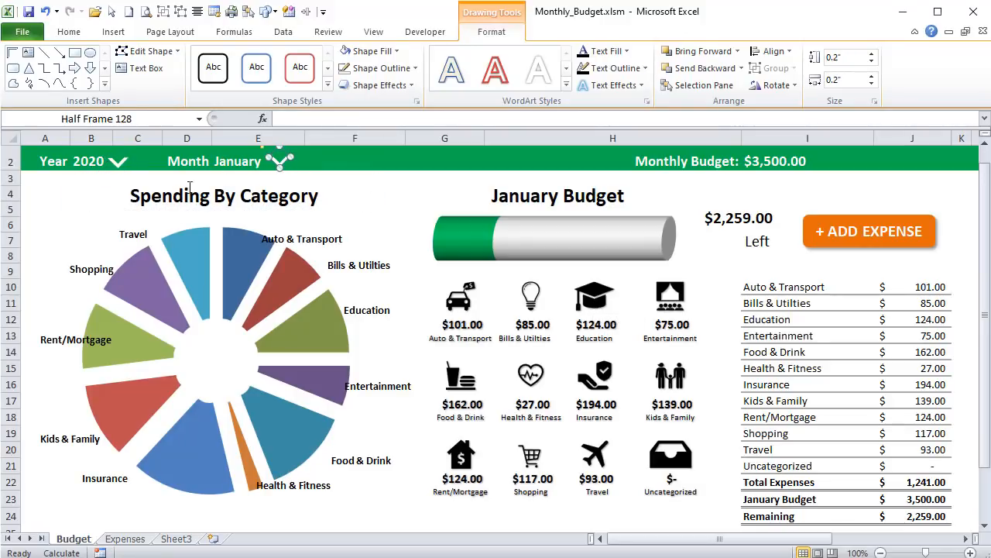
{"action": "left_click", "coordinate": [120, 165]}
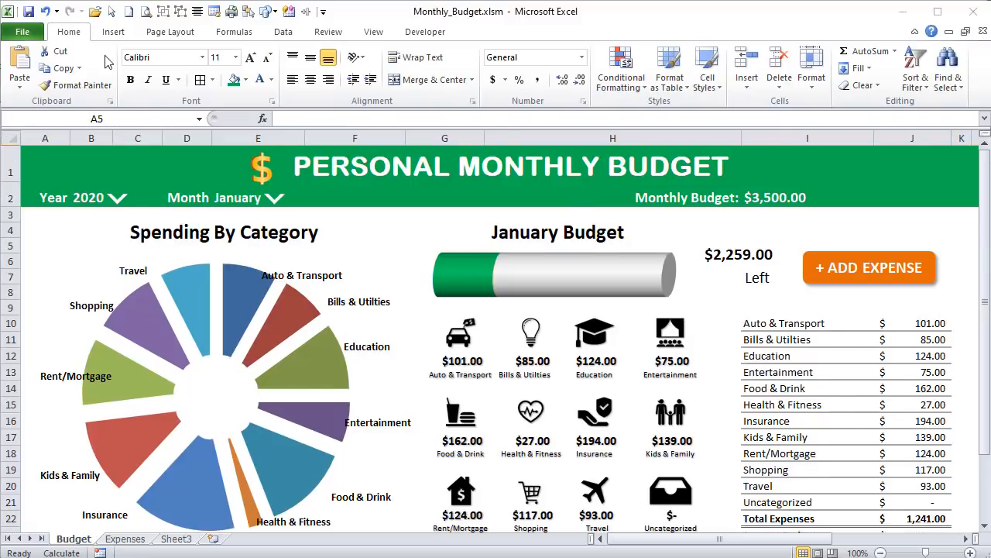
- Draw a rectangle below the year in the header and size it 0.3 inches high by 1 inch wide
{"action": "left_click", "coordinate": [113, 32]}
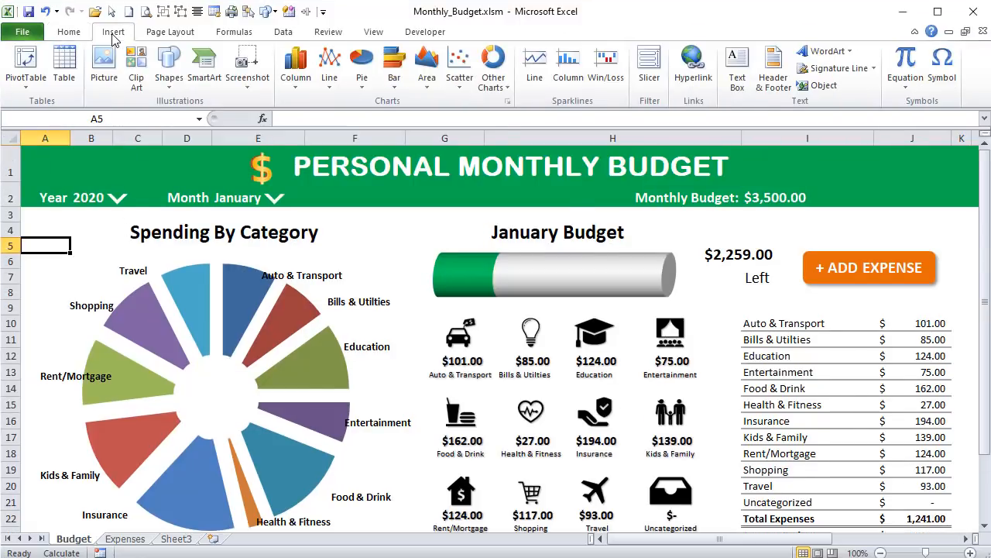
{"action": "left_click", "coordinate": [170, 81]}
{"action": "left_click", "coordinate": [72, 118]}
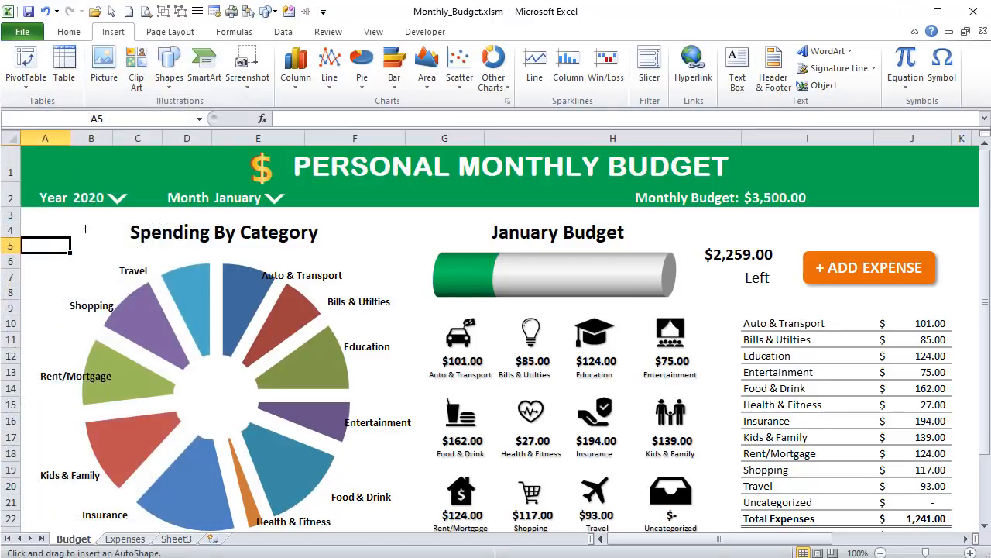
{"action": "left_click_drag", "start_coordinate": [60, 224], "coordinate": [126, 243]}
{"action": "left_click", "coordinate": [854, 58]}
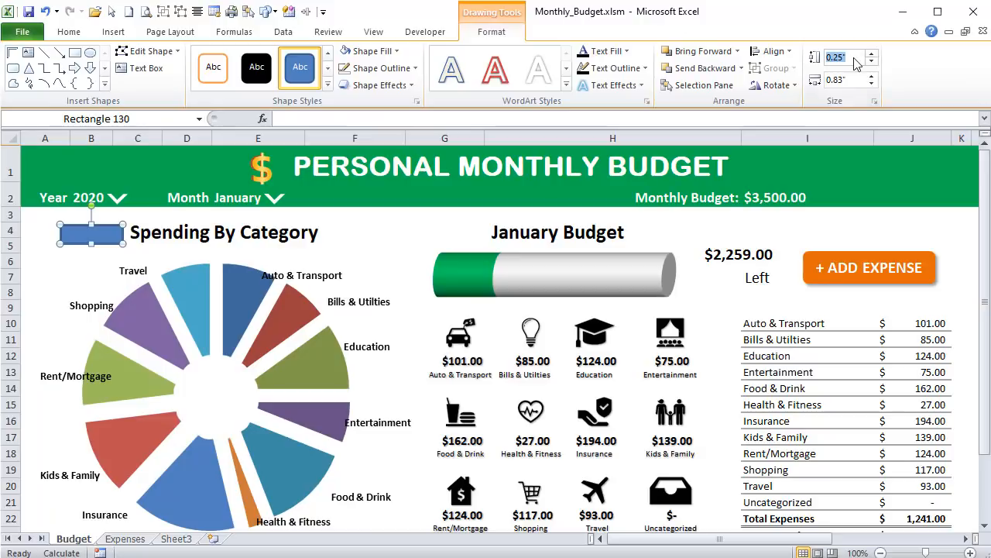
{"action": "type", "text": ".3"}
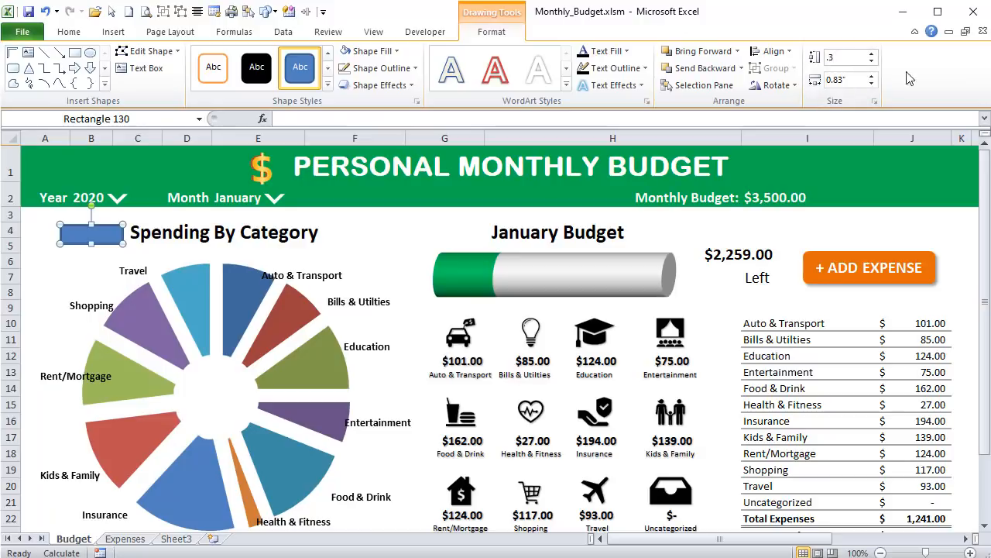
{"action": "left_click", "coordinate": [857, 76]}
{"action": "key", "text": "Return"}
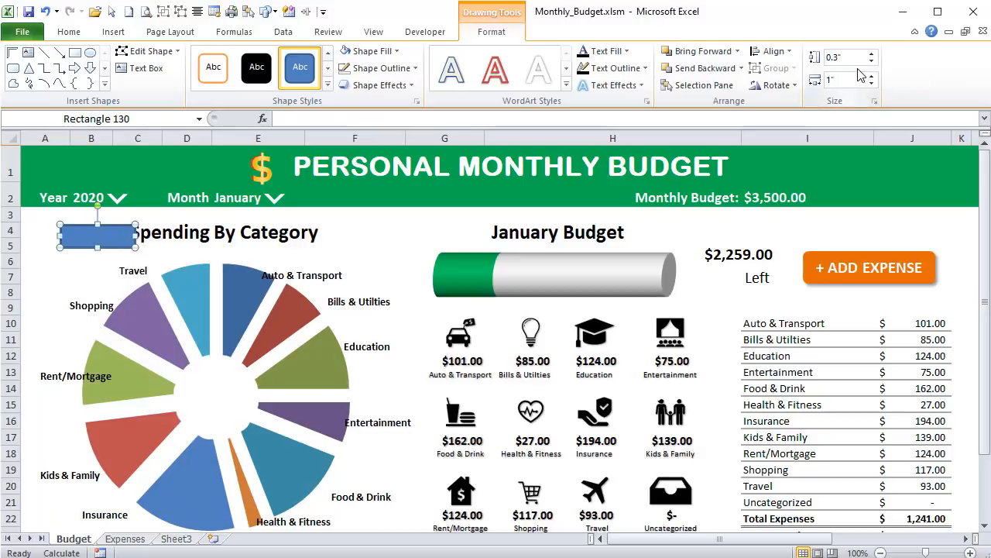
- Fill the new rectangle with standard green and remove its outline
{"action": "left_click", "coordinate": [396, 51]}
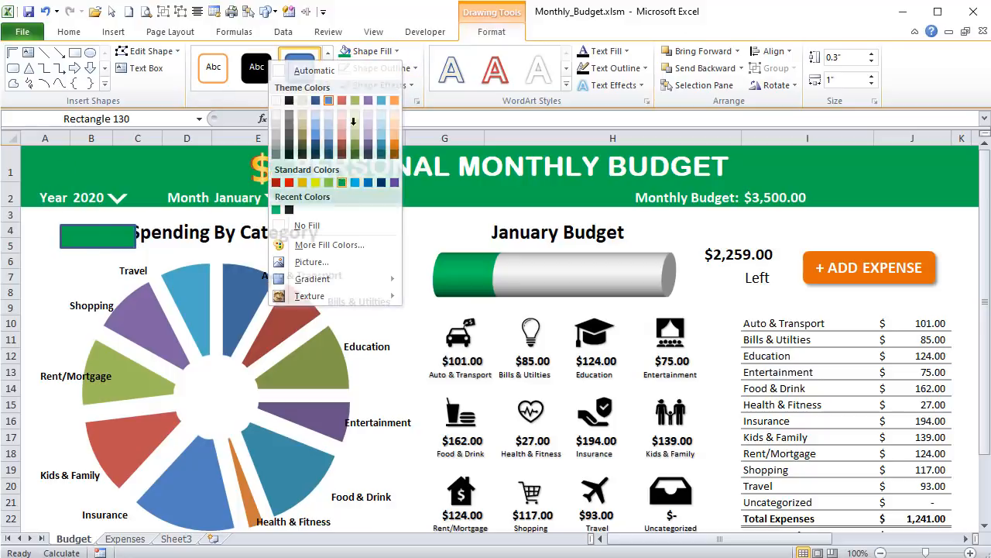
{"action": "left_click", "coordinate": [341, 182]}
{"action": "left_click", "coordinate": [381, 68]}
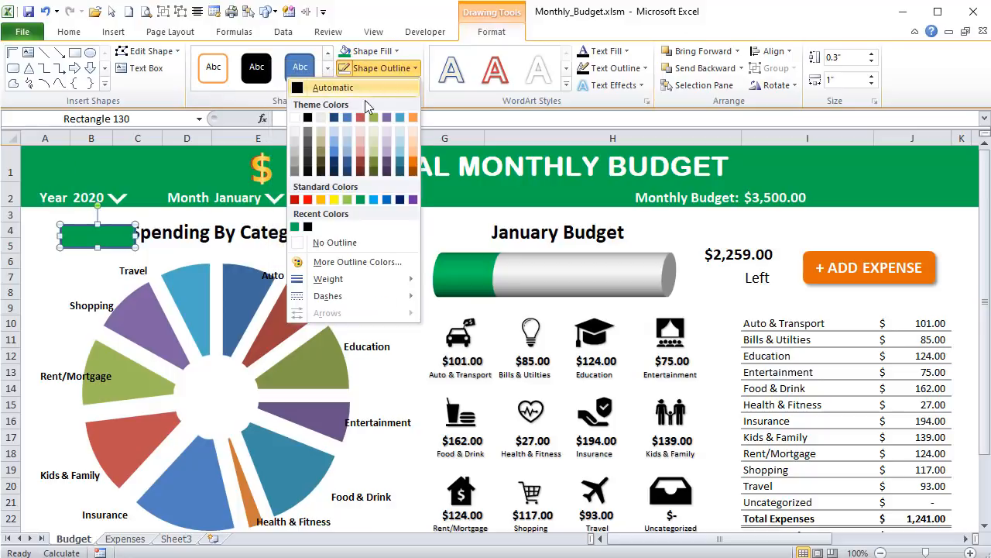
{"action": "left_click", "coordinate": [335, 243]}
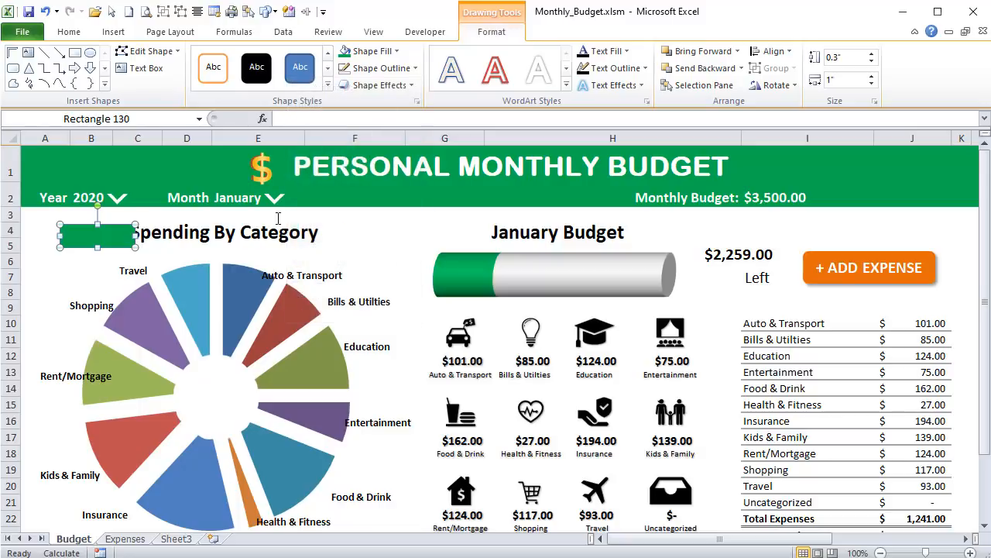
- Make the rectangle's green fill slightly transparent through the custom fill colour settings
{"action": "left_click", "coordinate": [397, 51]}
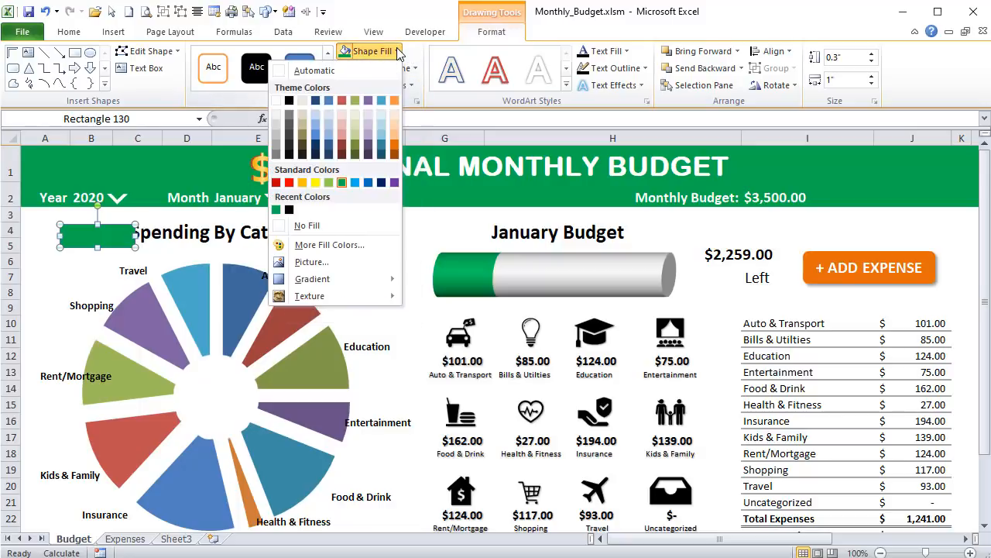
{"action": "left_click", "coordinate": [329, 245]}
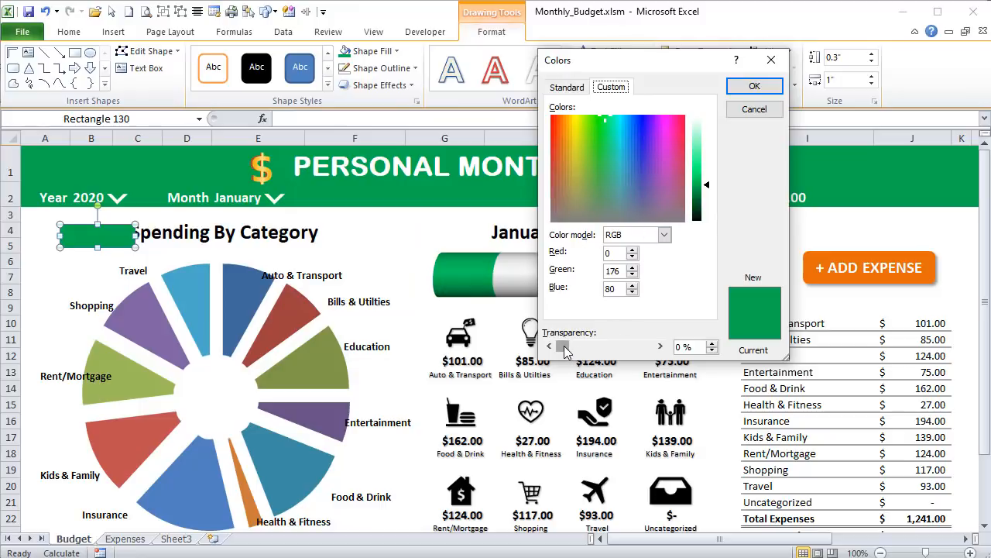
{"action": "left_click_drag", "start_coordinate": [564, 347], "coordinate": [574, 352]}
{"action": "left_click", "coordinate": [753, 85]}
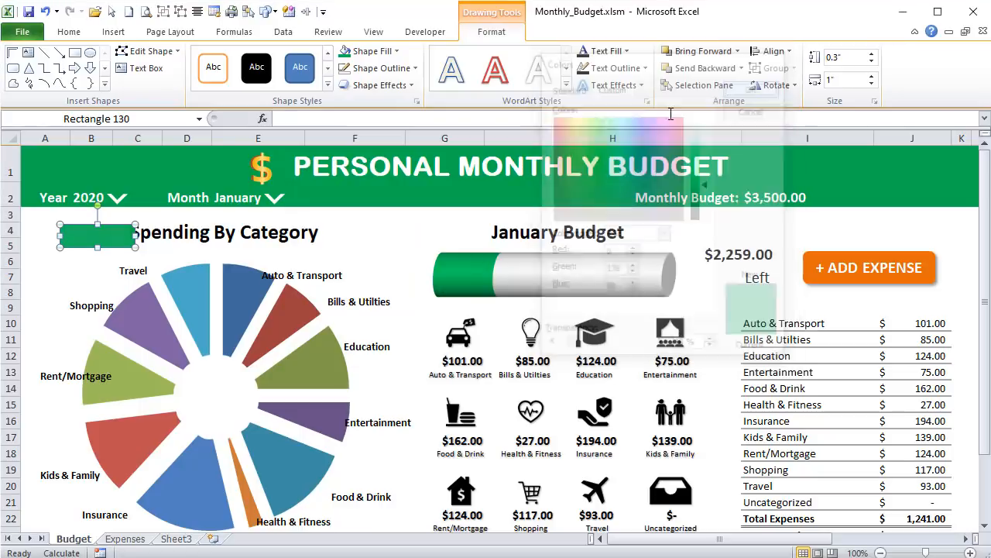
- Place the green rectangle directly beneath the header year, and give it the name 2020 and the text 2020
{"action": "left_click_drag", "start_coordinate": [104, 238], "coordinate": [92, 220]}
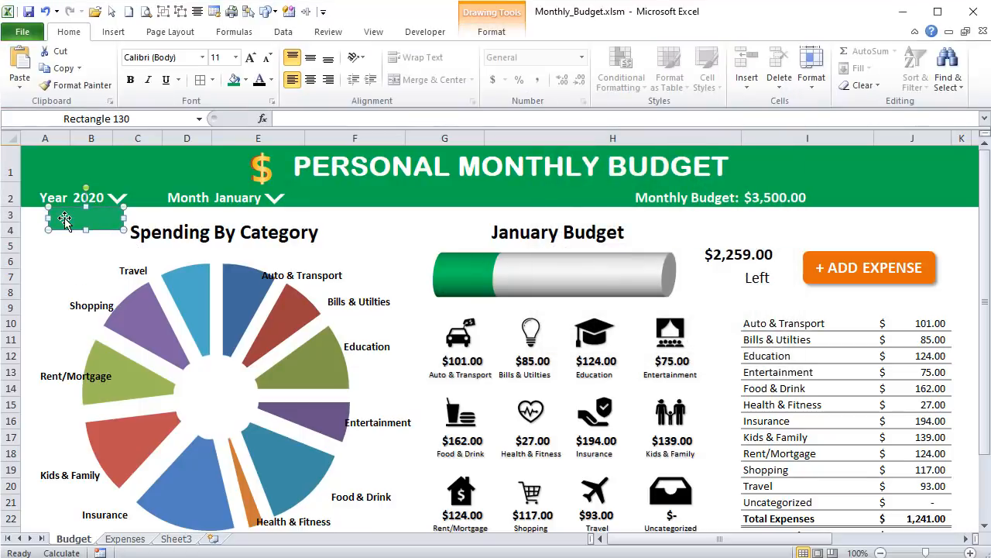
{"action": "left_click", "coordinate": [134, 115]}
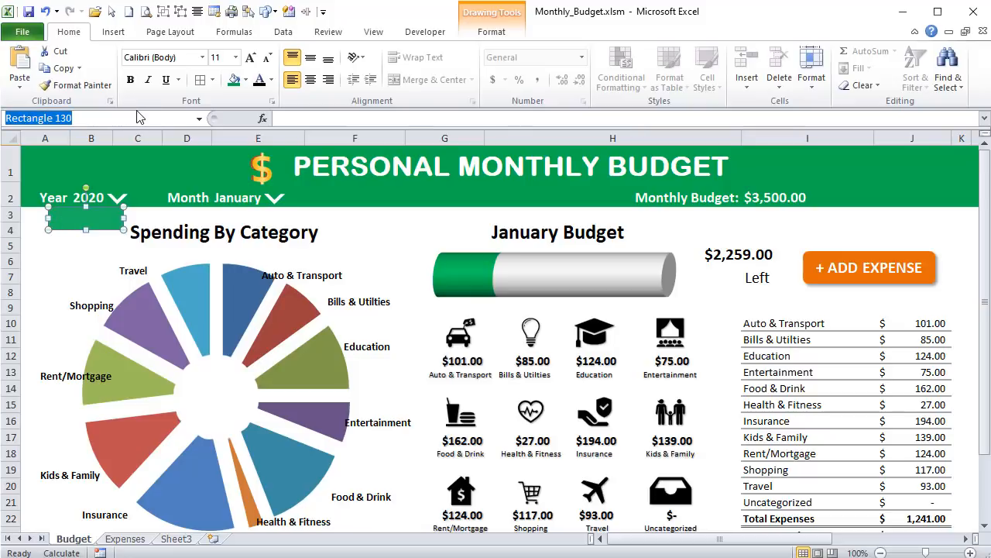
{"action": "type", "text": "2020"}
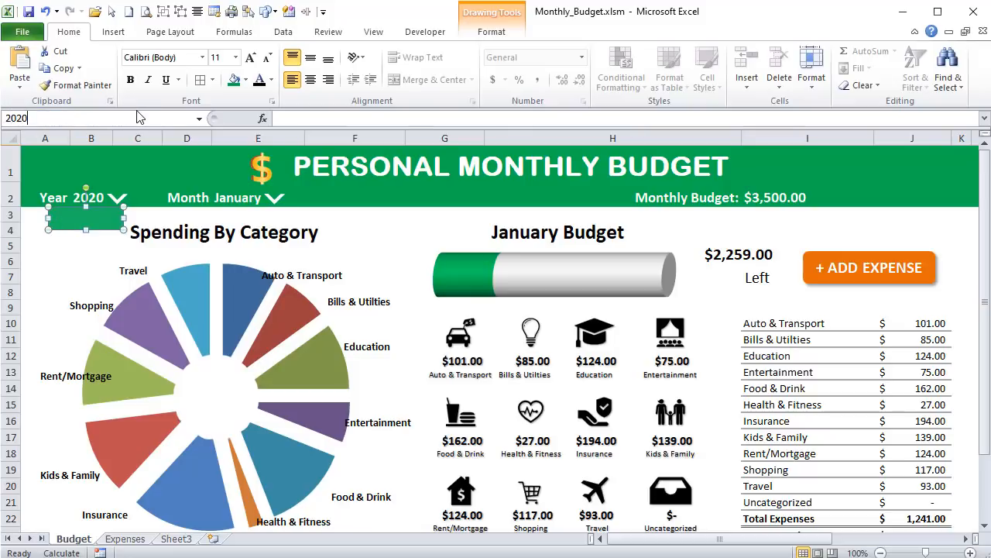
{"action": "key", "text": "Return"}
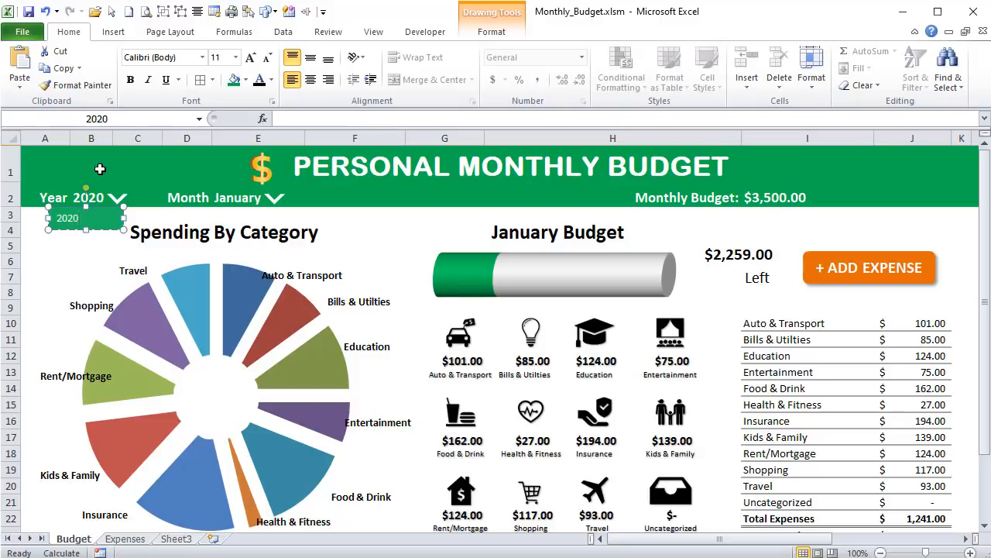
- Centre the rectangle's text horizontally and vertically, and format it as bold 14 pt
{"action": "left_click", "coordinate": [310, 80]}
{"action": "left_click", "coordinate": [310, 57]}
{"action": "left_click", "coordinate": [250, 58]}
{"action": "left_click", "coordinate": [250, 58]}
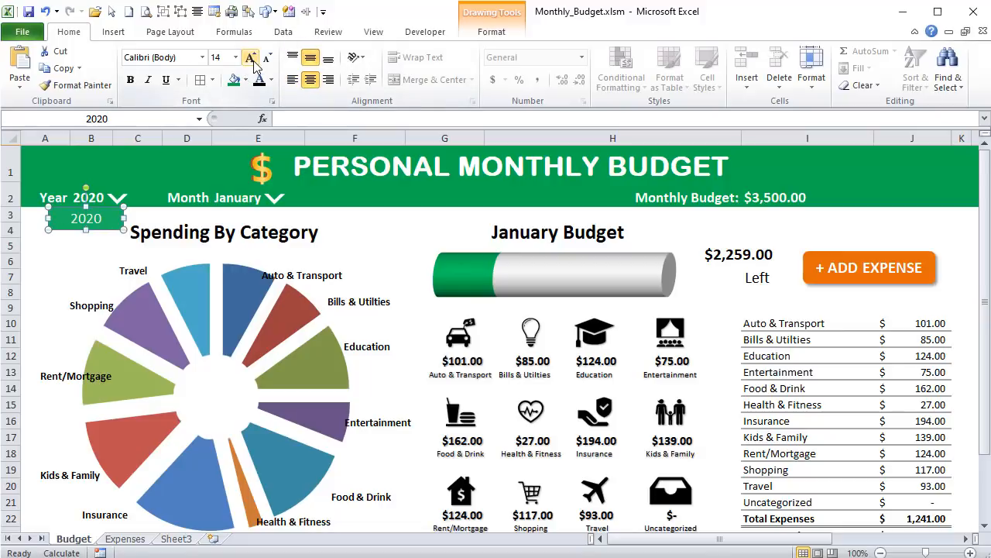
{"action": "left_click", "coordinate": [131, 80]}
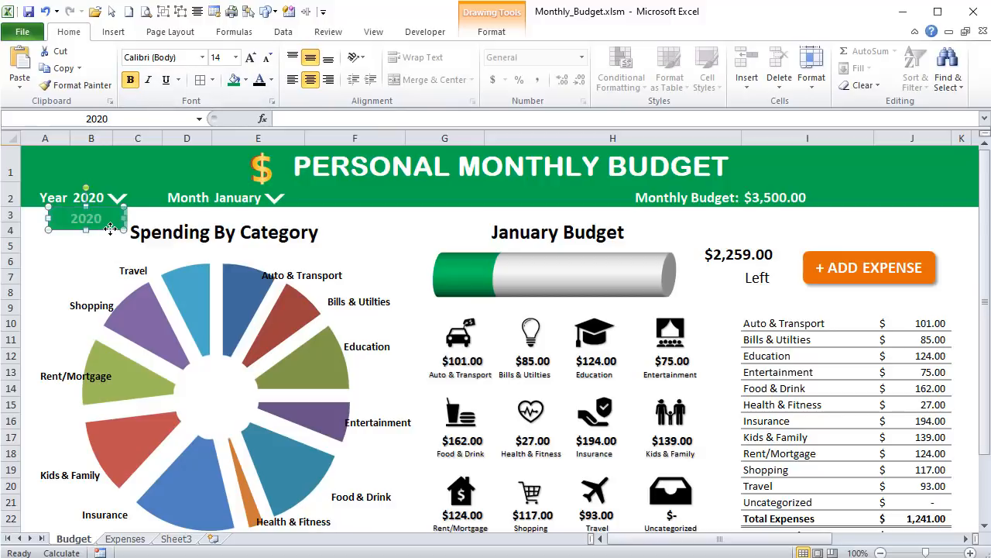
- Duplicate the 2020 rectangle twice to make a vertical stack of three directly below the header year
{"action": "left_click_drag", "start_coordinate": [105, 229], "coordinate": [114, 254]}
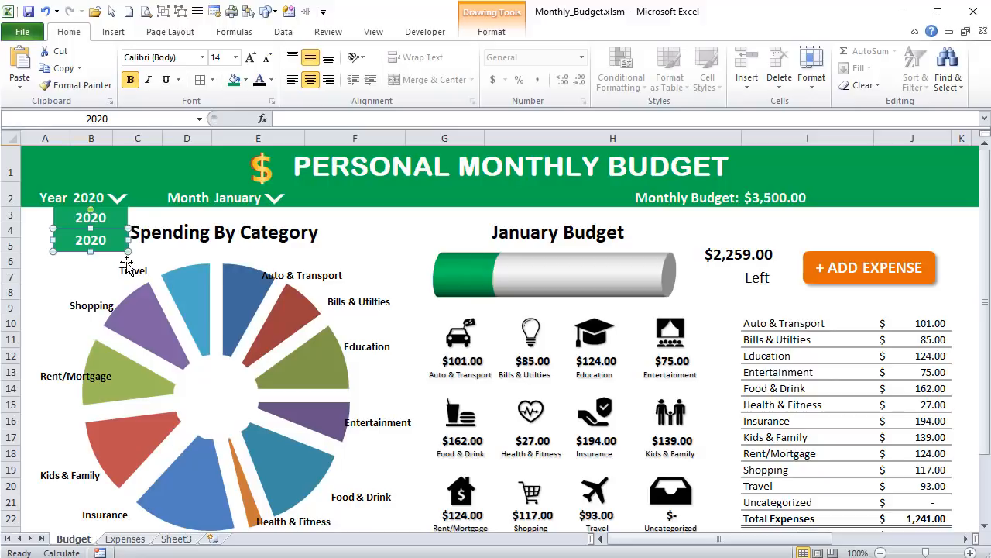
{"action": "key", "text": "ctrl+d"}
- Give all three stacked year rectangles a white outline with a ¼ pt weight
{"action": "left_click", "coordinate": [102, 240], "text": "shift"}
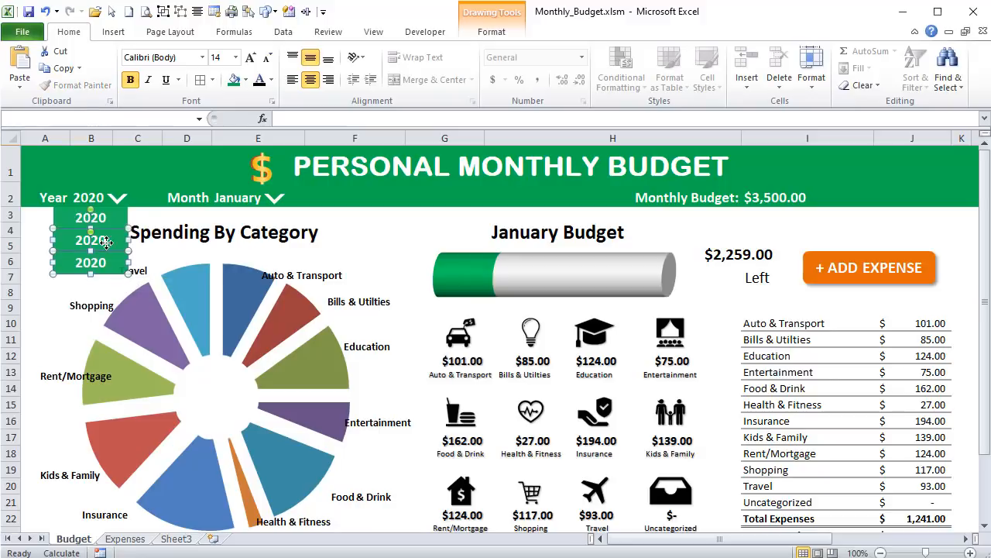
{"action": "left_click", "coordinate": [113, 219], "text": "shift"}
{"action": "left_click", "coordinate": [491, 32]}
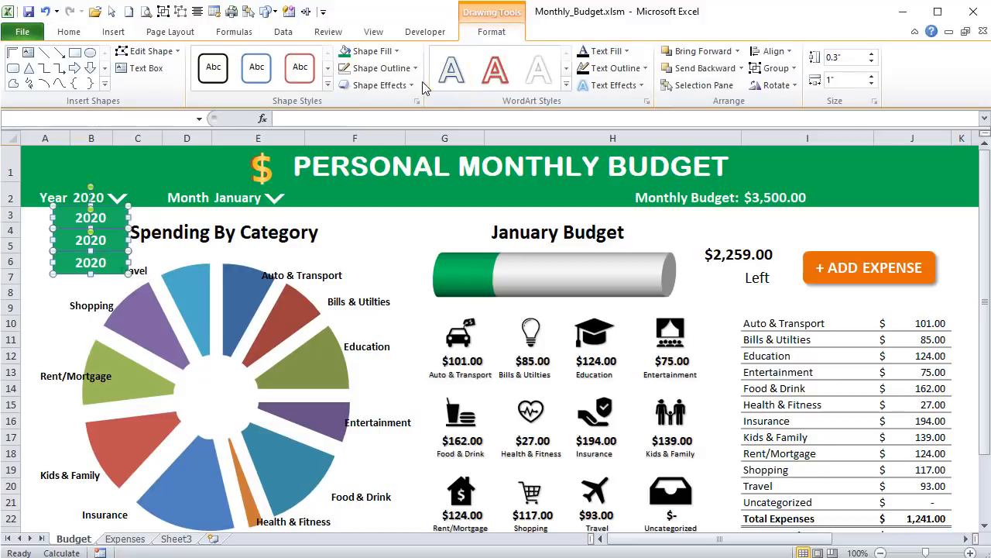
{"action": "left_click", "coordinate": [380, 68]}
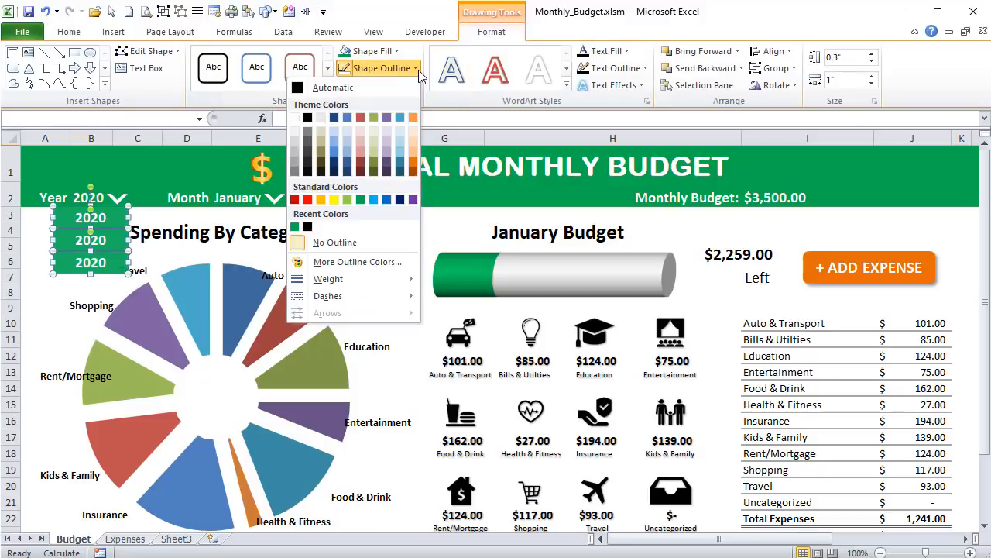
{"action": "left_click", "coordinate": [295, 118]}
{"action": "left_click", "coordinate": [379, 69]}
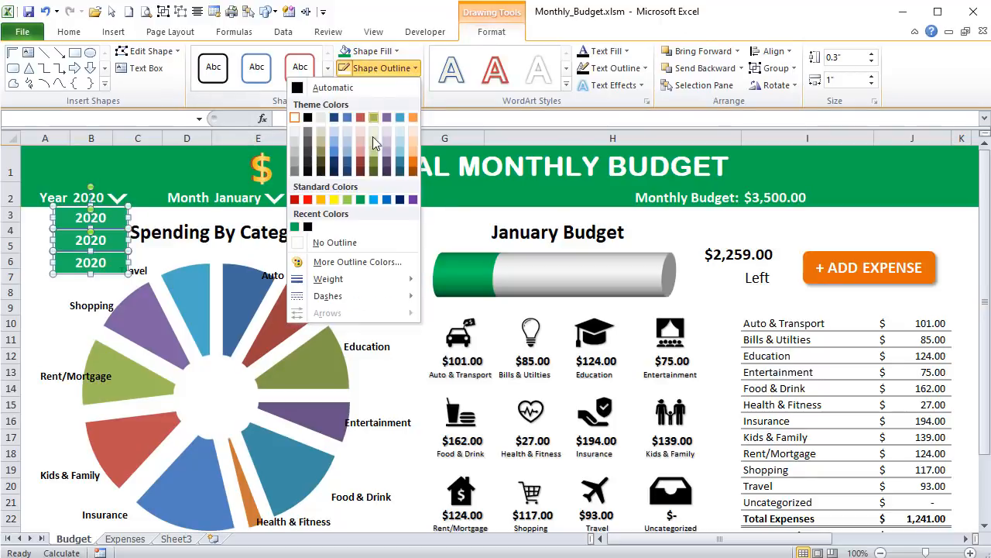
{"action": "mouse_move", "coordinate": [375, 280]}
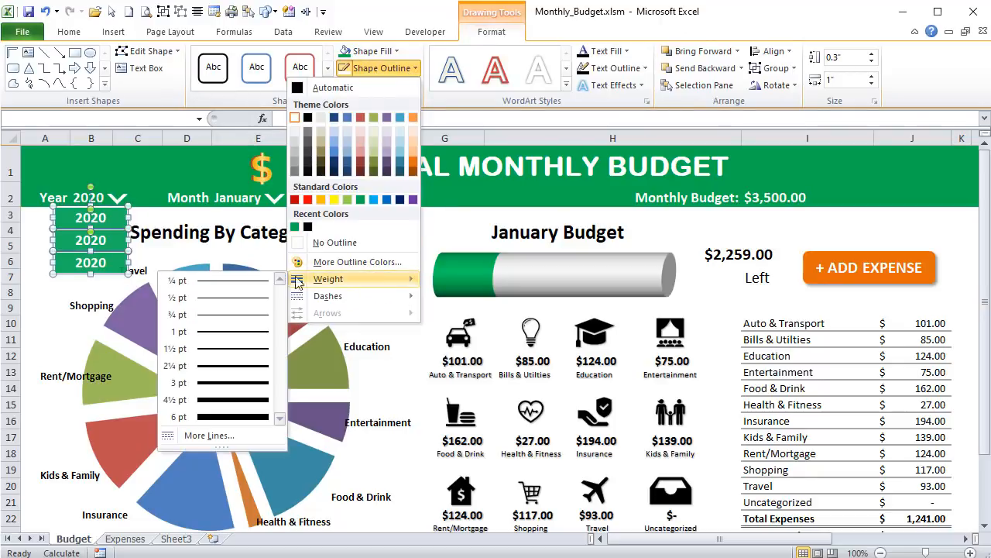
{"action": "left_click", "coordinate": [253, 288]}
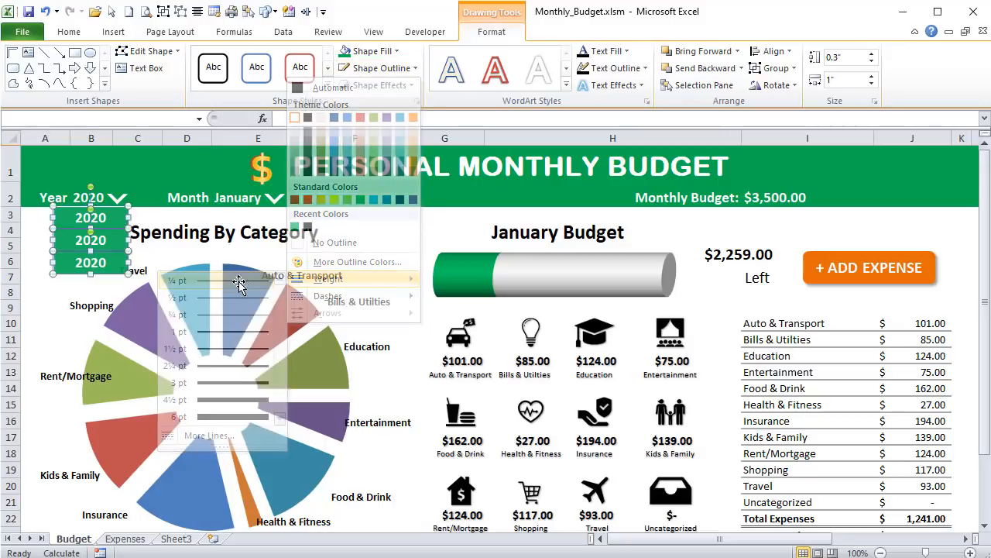
{"action": "left_click", "coordinate": [27, 280]}
- Rename the middle rectangle in the year stack as 2021 and change its text to 2021
{"action": "left_click", "coordinate": [111, 243]}
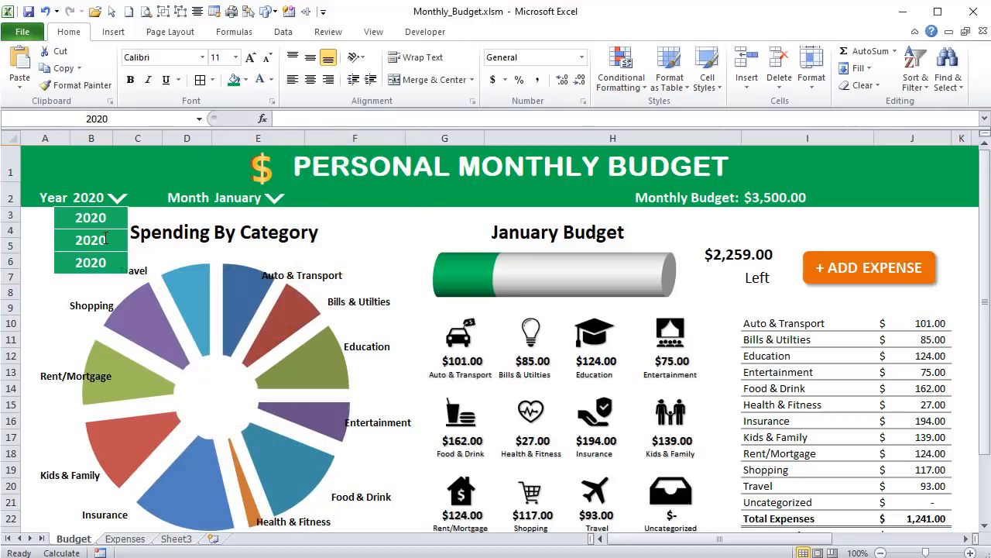
{"action": "left_click", "coordinate": [113, 115]}
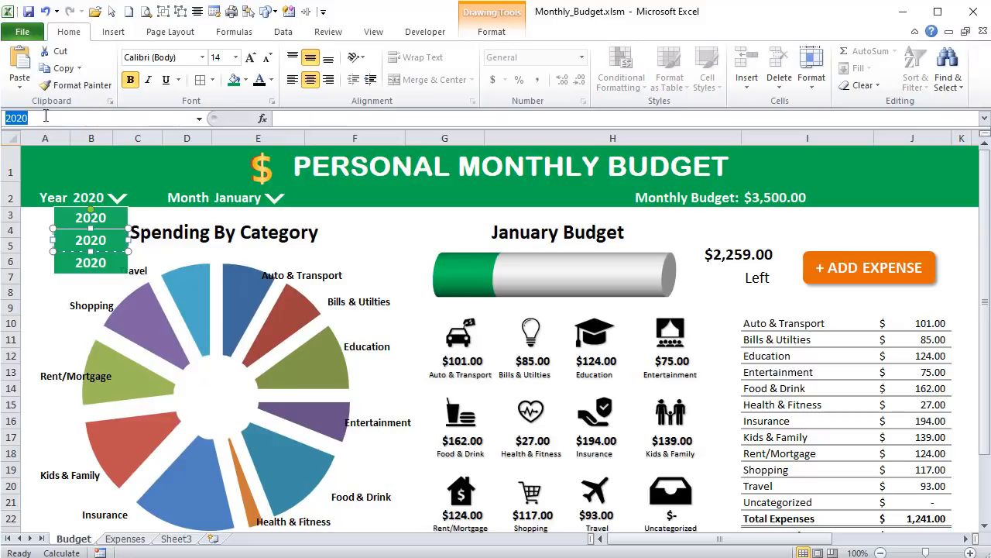
{"action": "type", "text": "2021"}
{"action": "key", "text": "Return"}
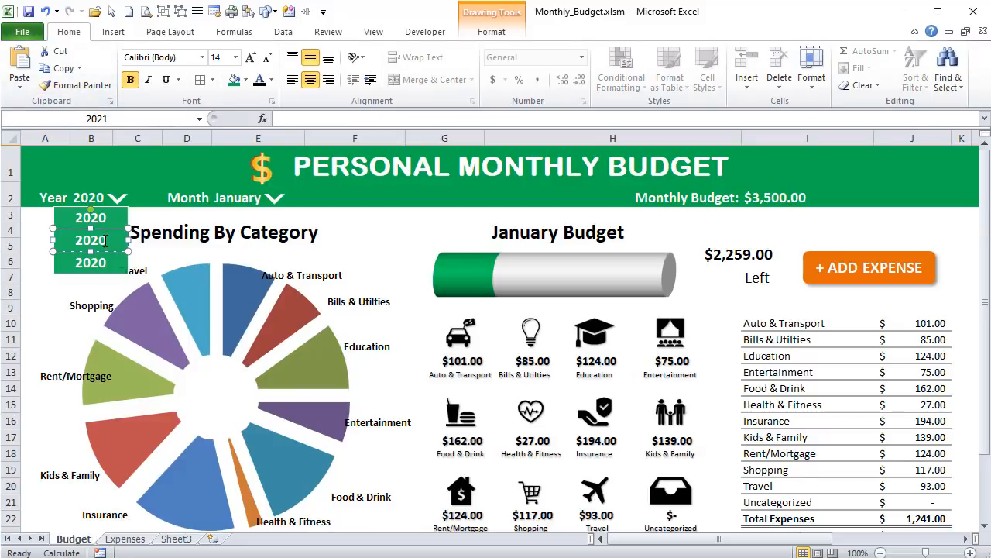
{"action": "left_click_drag", "start_coordinate": [106, 240], "coordinate": [98, 241]}
{"action": "type", "text": "1"}
- Rename the lowest rectangle in the year stack as 2022 and change its text to 2022
{"action": "left_click", "coordinate": [107, 262]}
{"action": "left_click", "coordinate": [103, 119]}
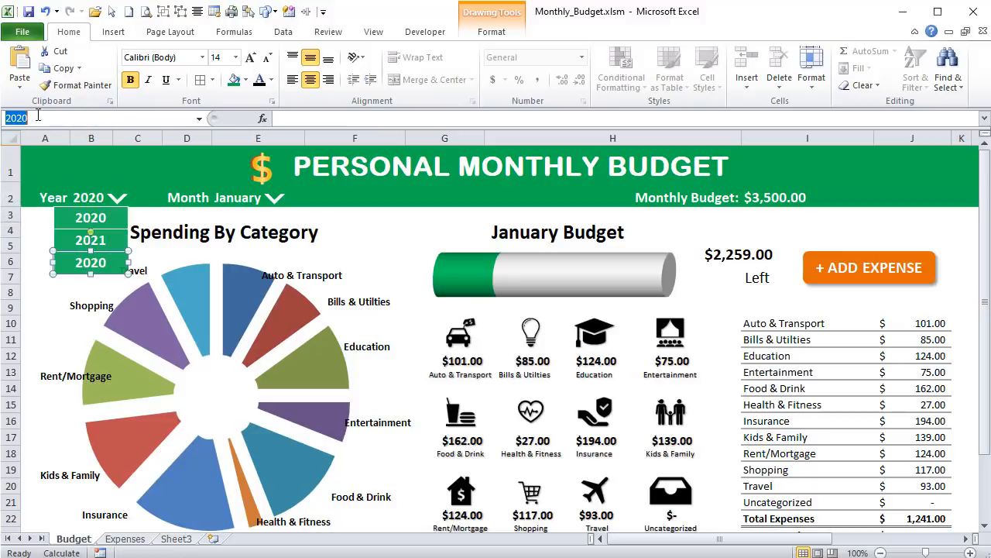
{"action": "left_click_drag", "start_coordinate": [24, 116], "coordinate": [46, 124]}
{"action": "key", "text": "Return"}
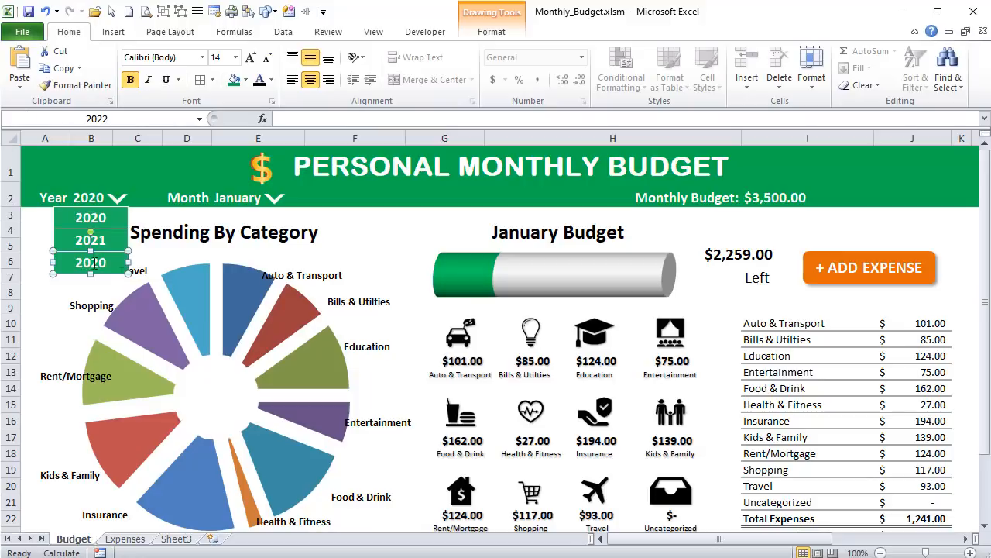
{"action": "left_click_drag", "start_coordinate": [105, 265], "coordinate": [99, 264]}
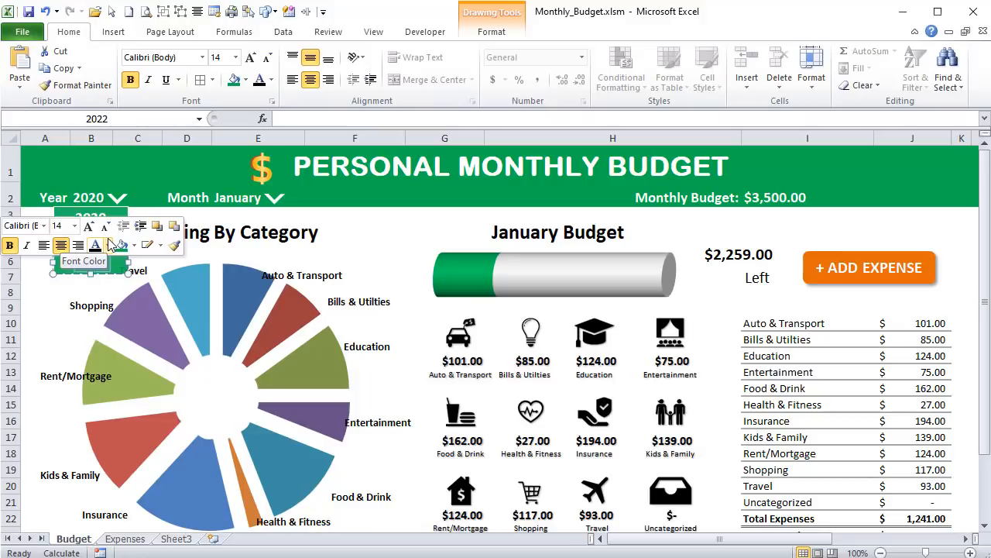
{"action": "key", "text": "BackSpace"}
{"action": "type", "text": "2022"}
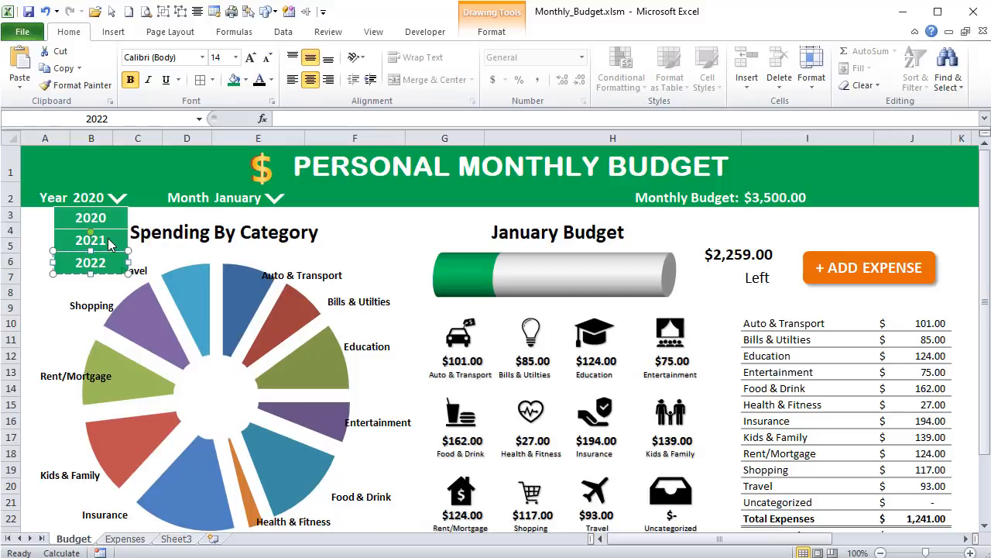
{"action": "left_click", "coordinate": [54, 310]}
- Align the 2020, 2021 and 2022 rectangles to the left and distribute them vertically
{"action": "left_click", "coordinate": [66, 219]}
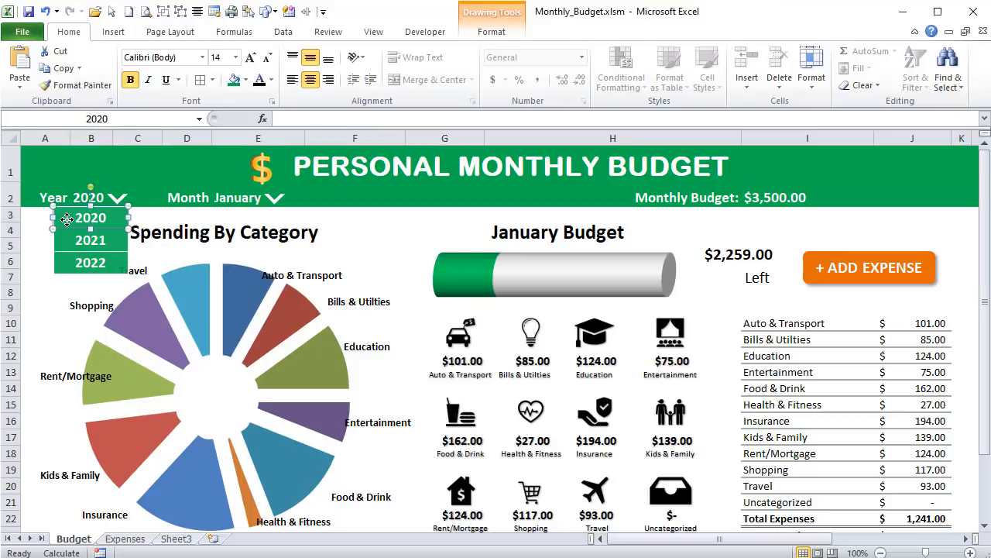
{"action": "left_click", "coordinate": [65, 245], "text": "shift"}
{"action": "left_click", "coordinate": [68, 267], "text": "shift"}
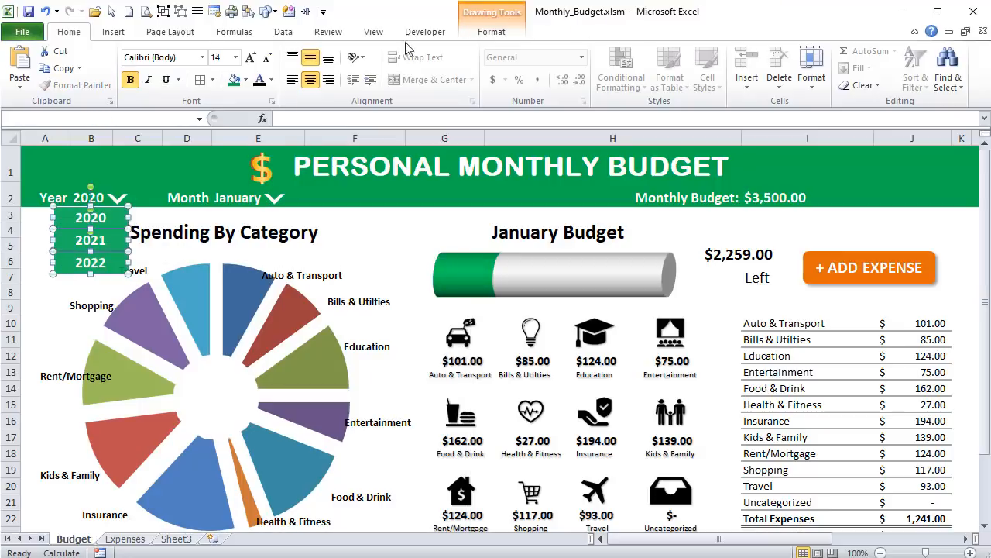
{"action": "left_click", "coordinate": [492, 31]}
{"action": "left_click", "coordinate": [773, 52]}
{"action": "left_click", "coordinate": [772, 52]}
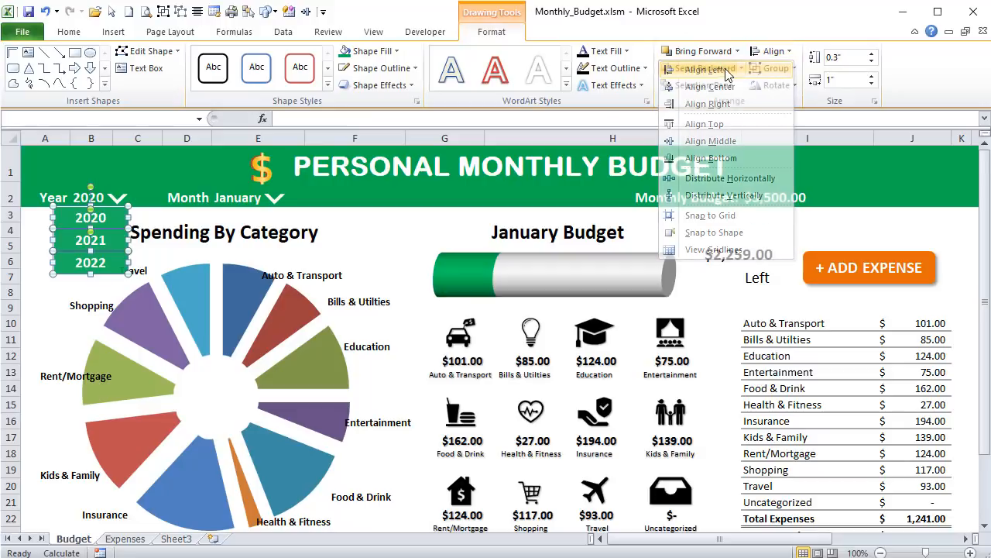
{"action": "left_click", "coordinate": [772, 52]}
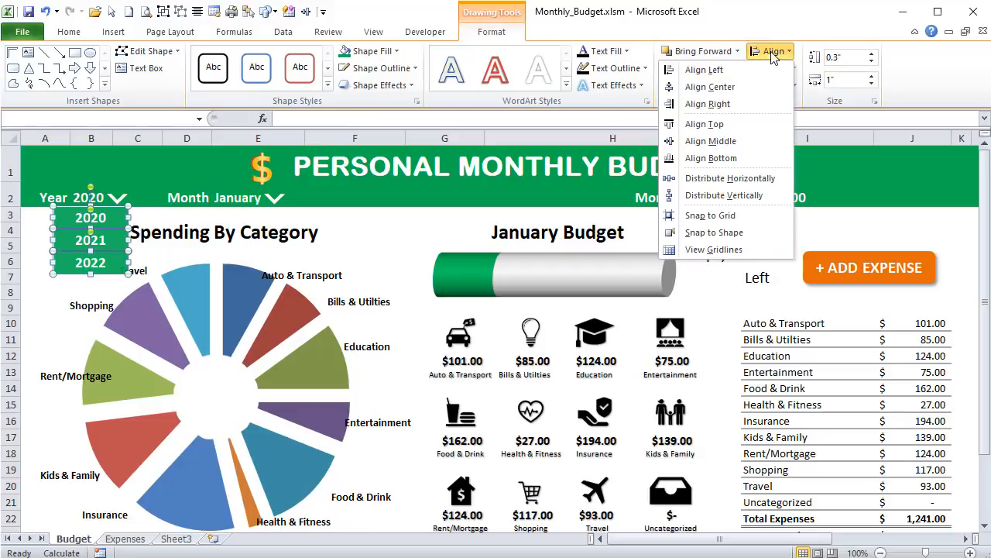
{"action": "left_click", "coordinate": [757, 196]}
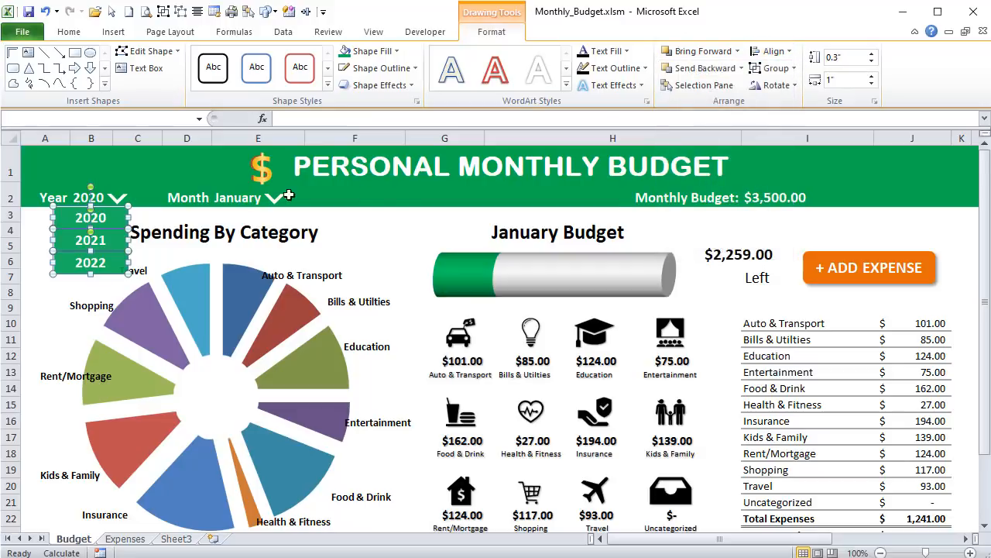
- Group the three year rectangles and name the group YearsGrp
{"action": "left_click", "coordinate": [162, 13]}
{"action": "left_click", "coordinate": [136, 120]}
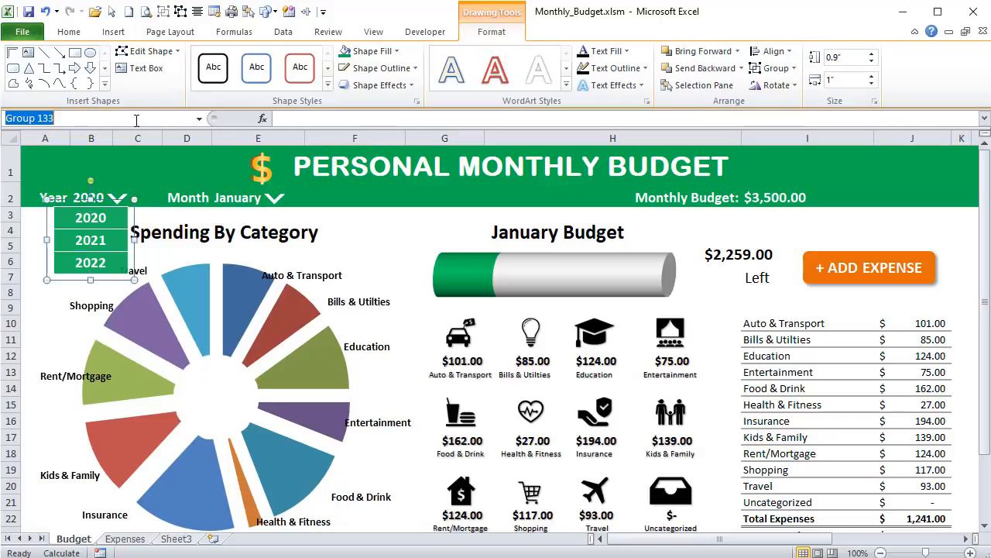
{"action": "type", "text": "YearsGrp"}
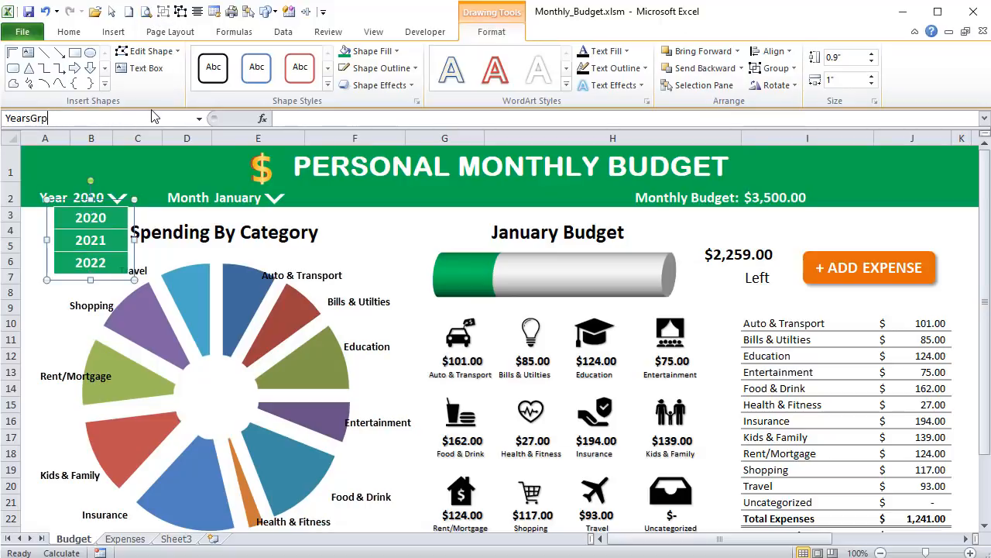
{"action": "key", "text": "Return"}
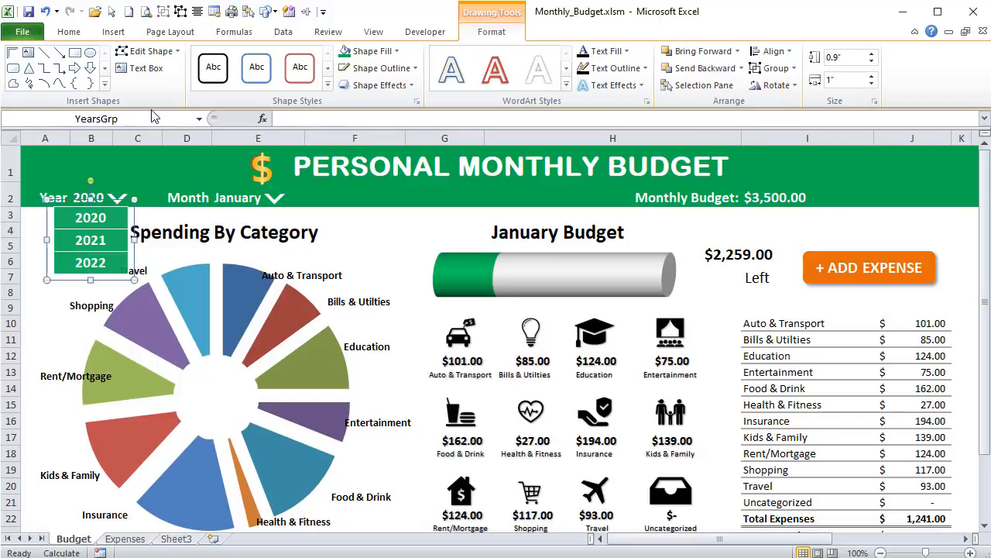
{"action": "left_click", "coordinate": [117, 221]}
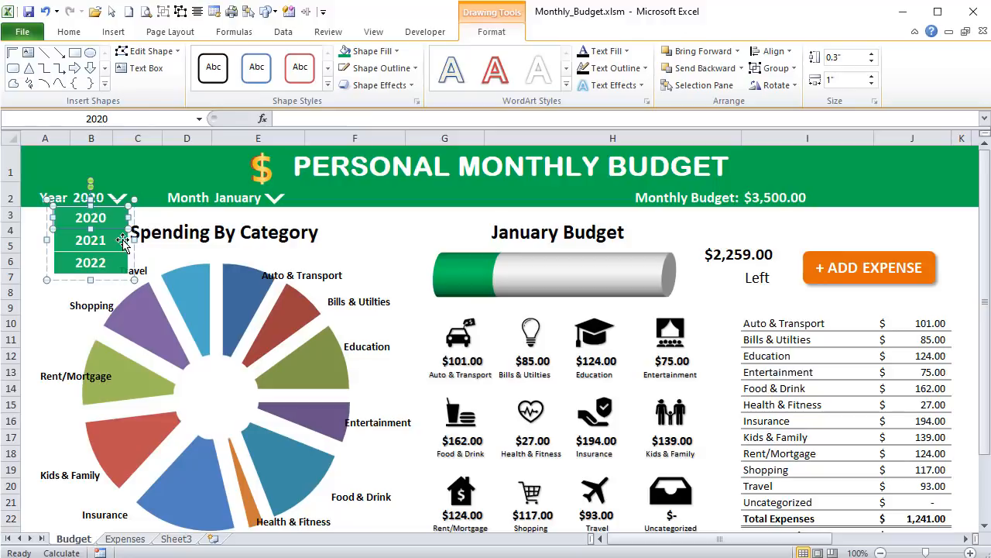
- Copy the 2020 rectangle to just below the month selection and set the copy's width to 1.2"
{"action": "left_click_drag", "start_coordinate": [127, 248], "coordinate": [258, 206]}
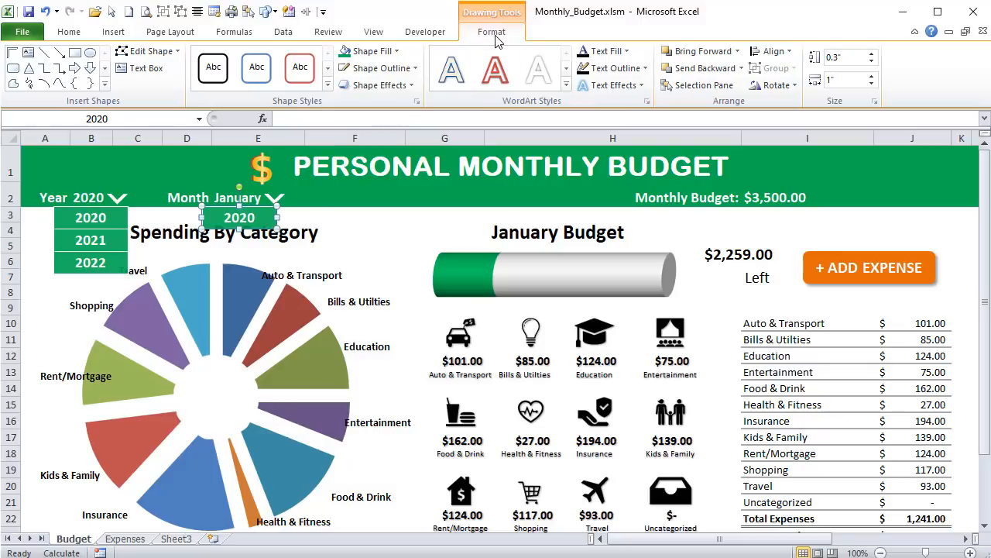
{"action": "left_click", "coordinate": [841, 82]}
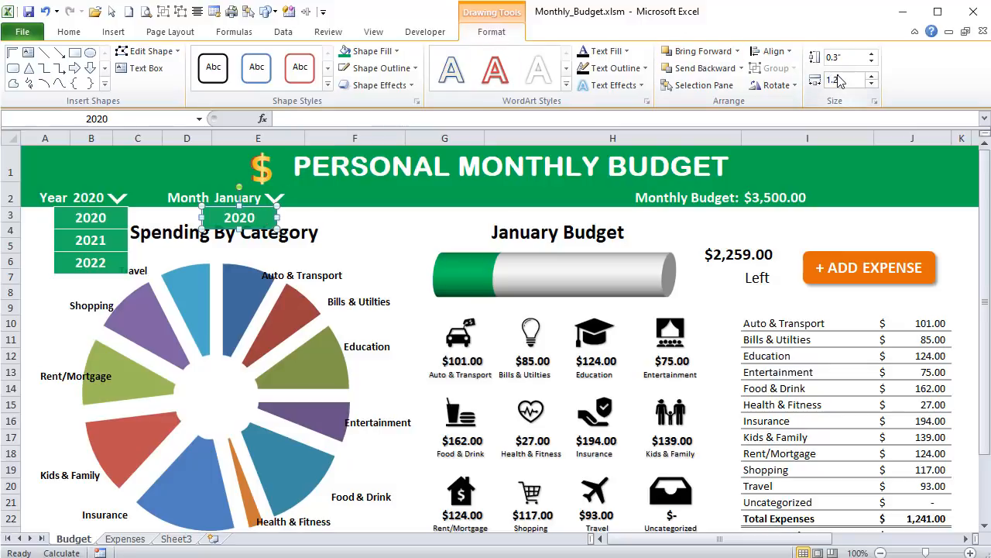
{"action": "type", "text": "1.2"}
{"action": "key", "text": "Return"}
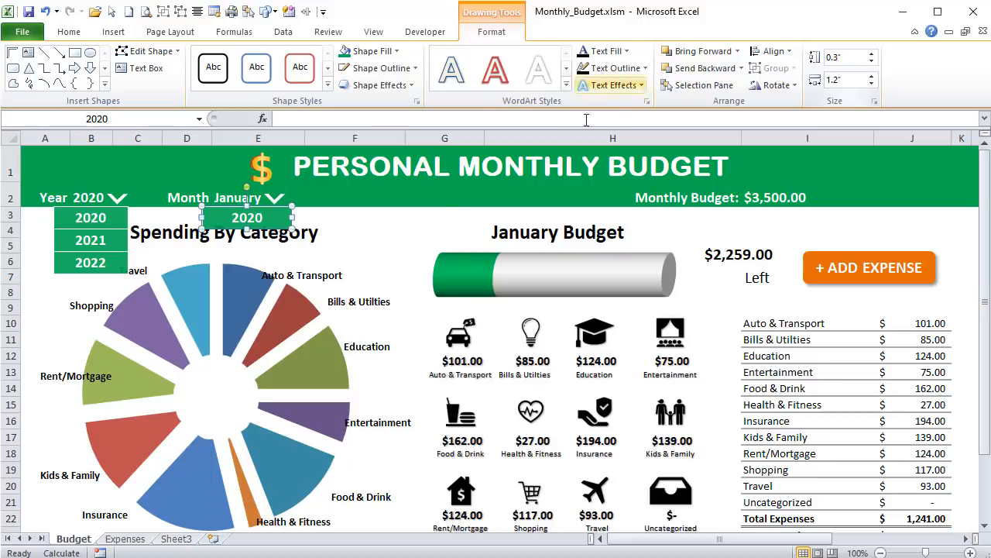
- Rename the copied rectangle as January, change its text to January, and place a duplicate of it below
{"action": "left_click", "coordinate": [172, 121]}
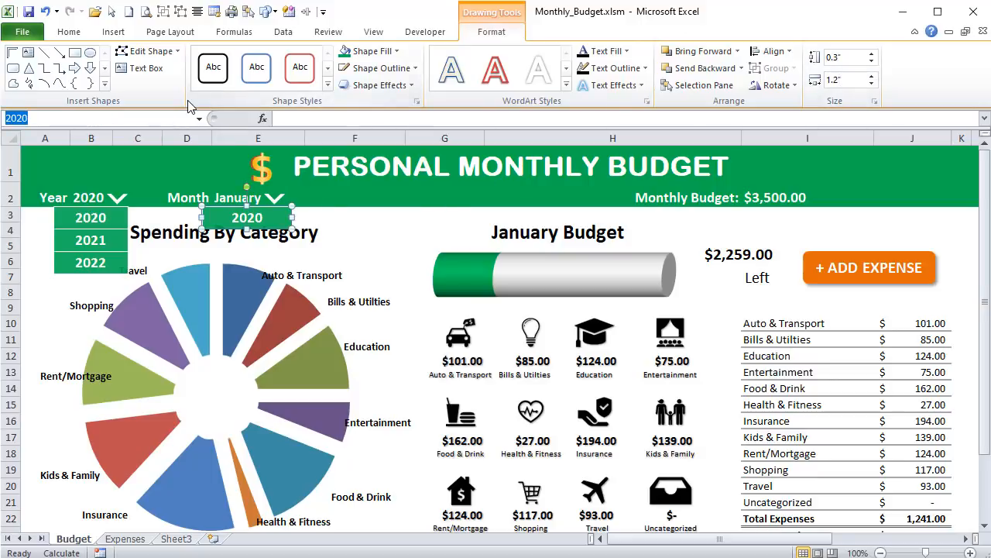
{"action": "type", "text": "January"}
{"action": "key", "text": "Return"}
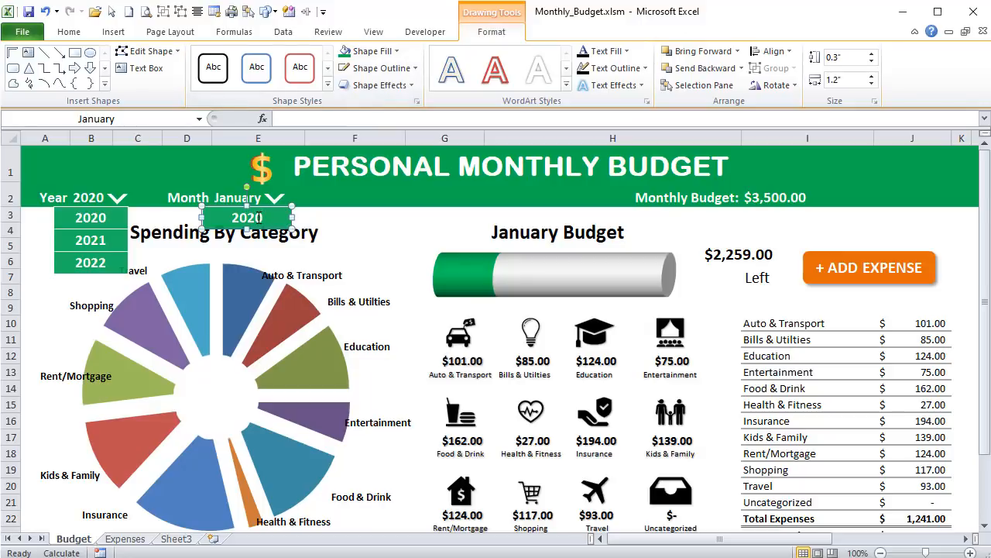
{"action": "left_click_drag", "start_coordinate": [258, 217], "coordinate": [231, 217]}
{"action": "key", "text": "BackSpace"}
{"action": "type", "text": "JU"}
{"action": "key", "text": "BackSpace"}
{"action": "type", "text": "anuar"}
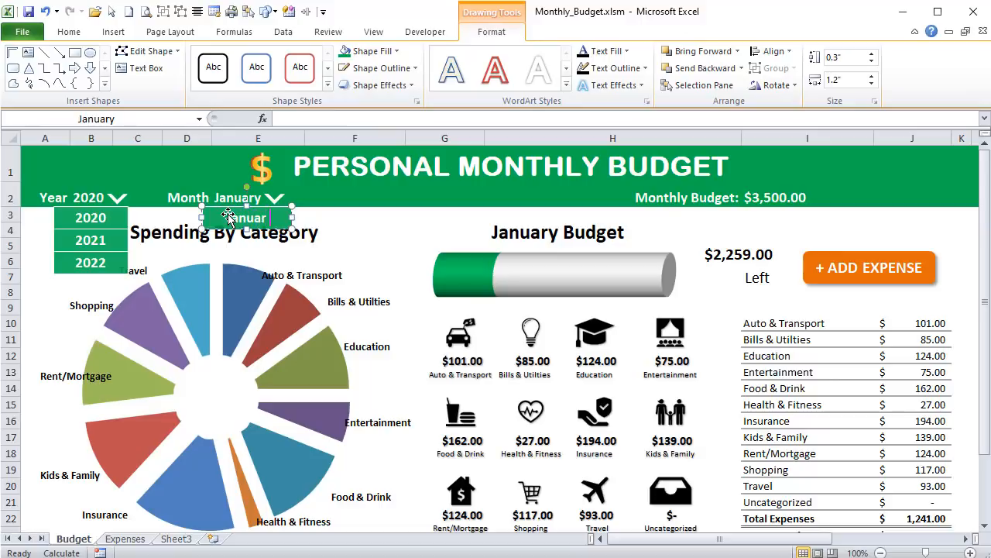
{"action": "type", "text": "y"}
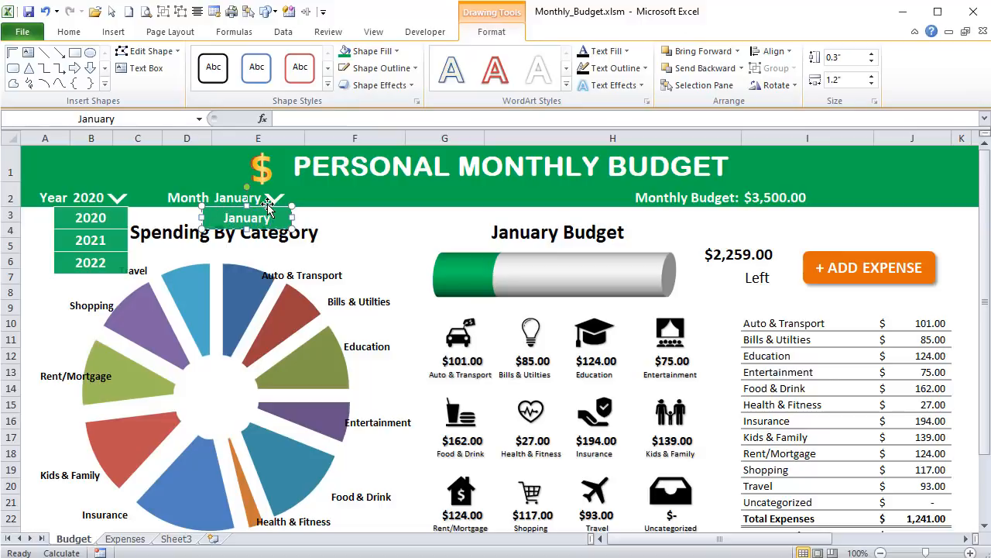
{"action": "left_click_drag", "start_coordinate": [272, 210], "coordinate": [281, 250]}
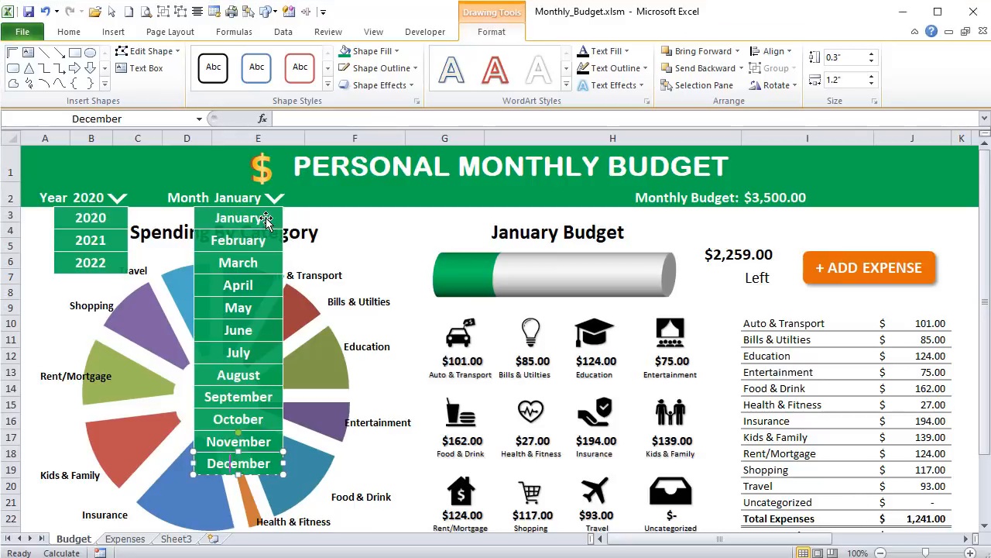
- Check the shape names of the month rectangles one by one, from February through December
{"action": "left_click", "coordinate": [255, 240]}
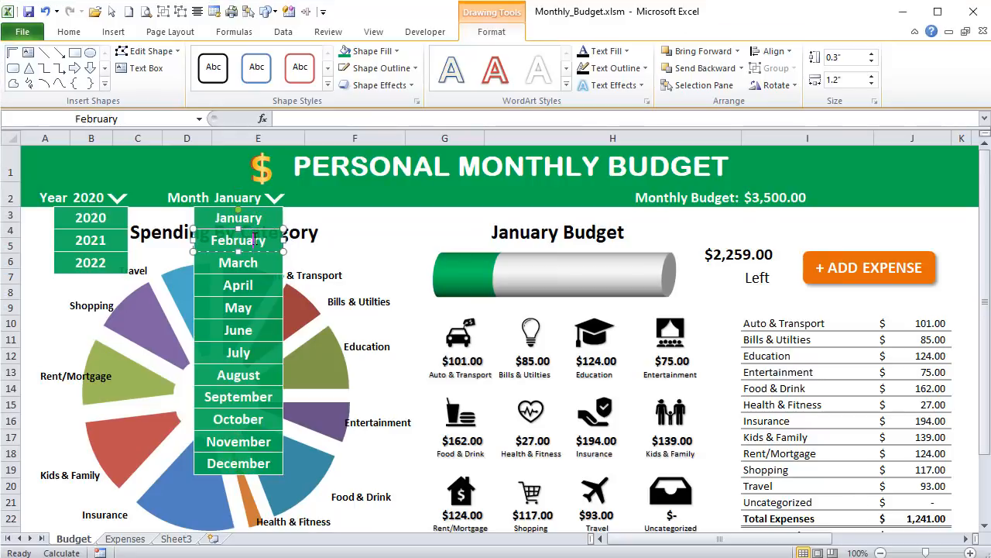
{"action": "left_click", "coordinate": [250, 262]}
{"action": "left_click", "coordinate": [249, 286]}
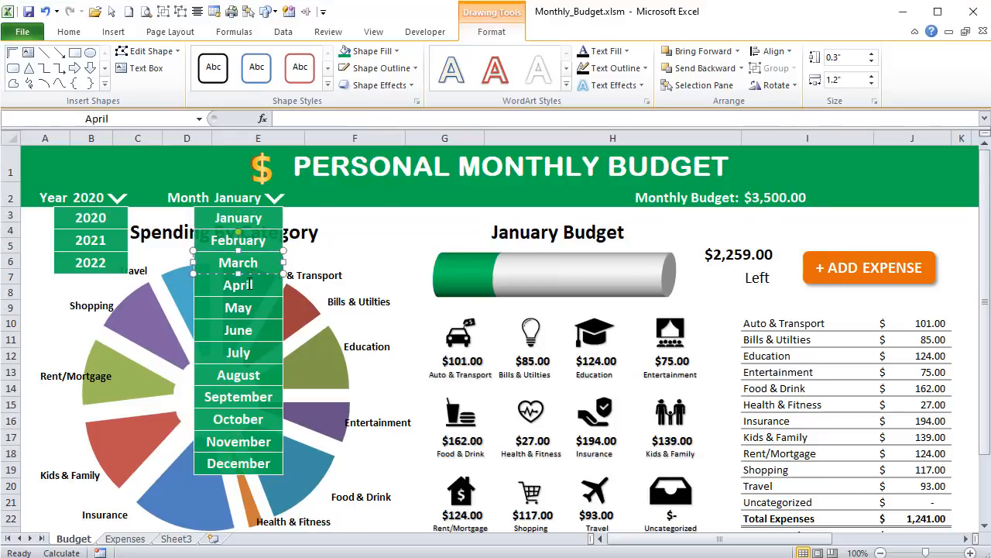
{"action": "left_click", "coordinate": [248, 307]}
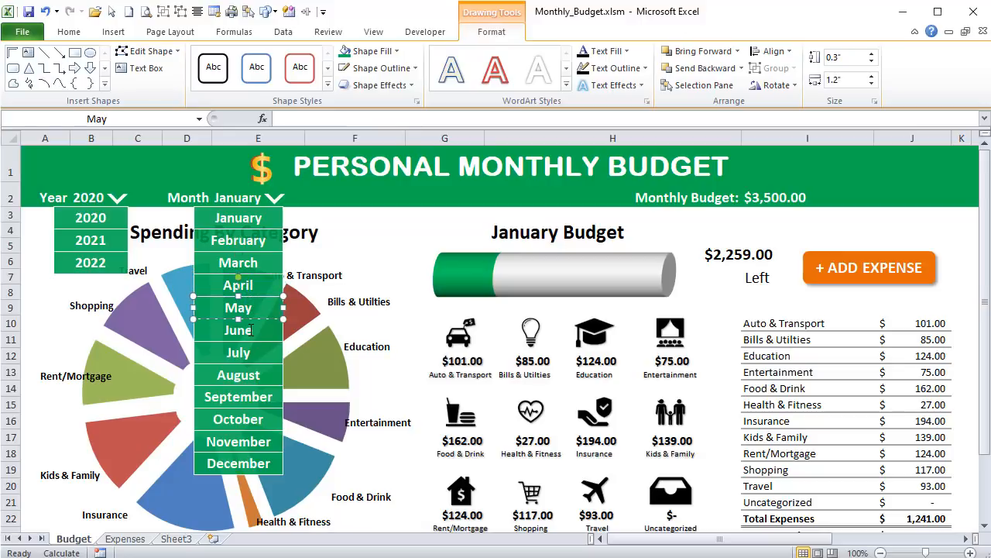
{"action": "left_click", "coordinate": [251, 331]}
{"action": "left_click", "coordinate": [250, 354]}
{"action": "left_click", "coordinate": [244, 375]}
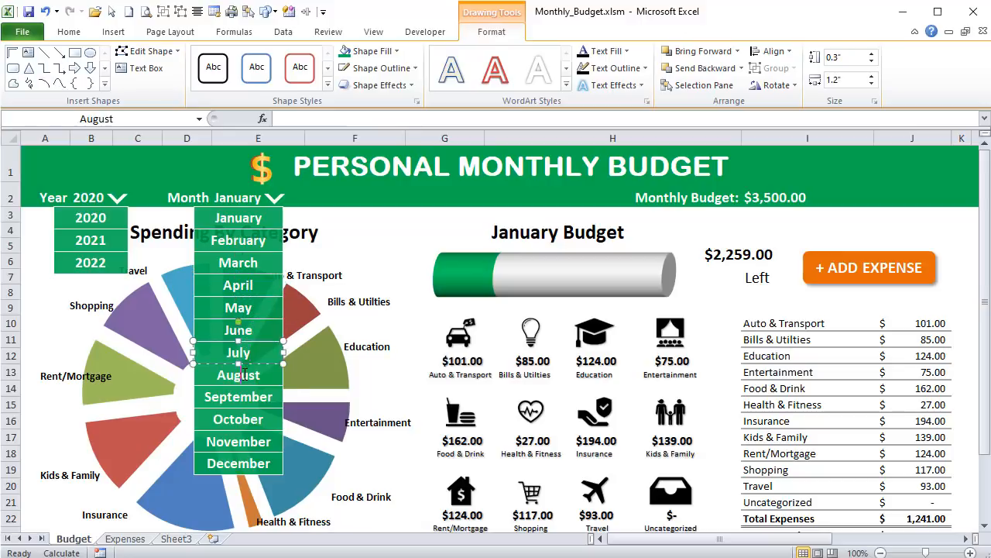
{"action": "left_click", "coordinate": [245, 396]}
{"action": "left_click", "coordinate": [245, 419]}
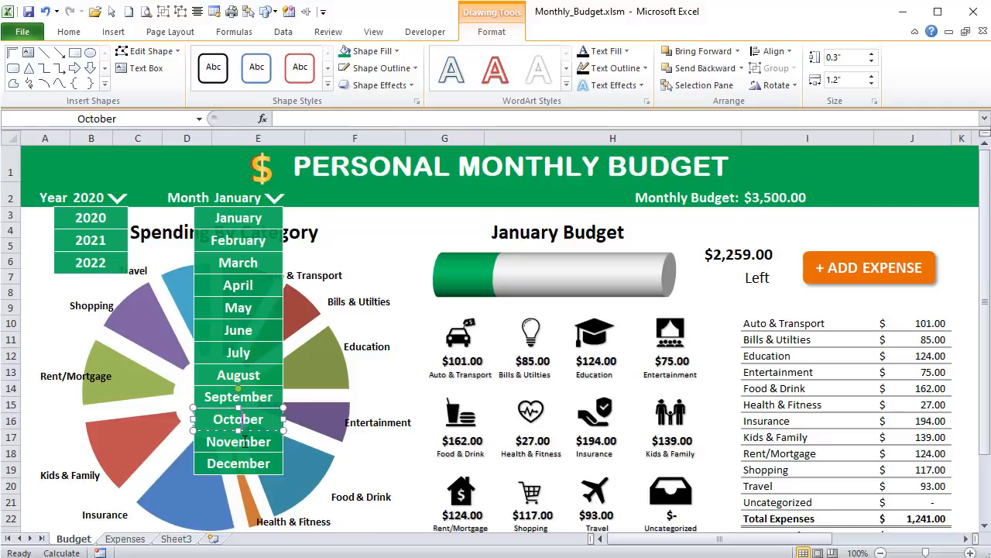
{"action": "left_click", "coordinate": [244, 441]}
{"action": "left_click", "coordinate": [254, 463]}
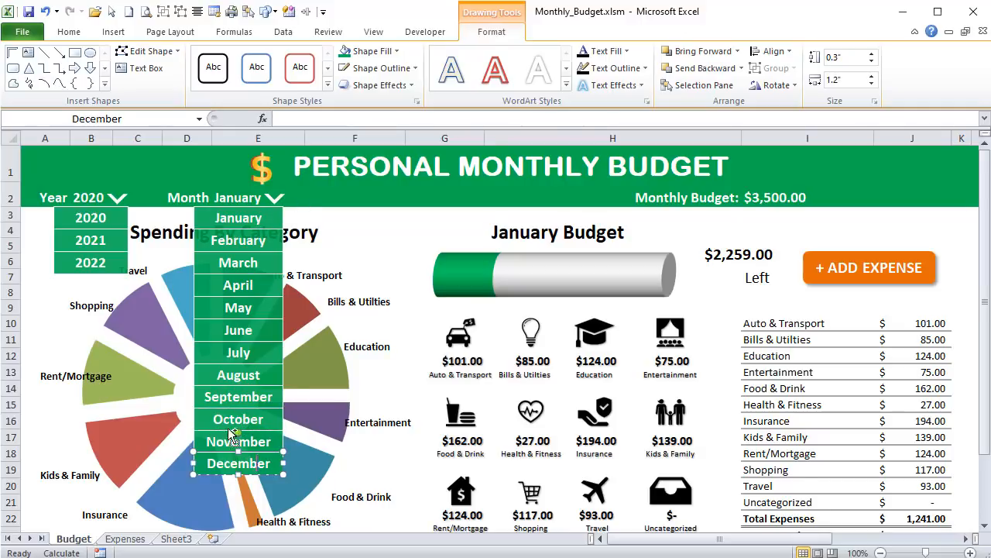
- Group the twelve month rectangles from January to December and name the group MonthsGrp
{"action": "left_click", "coordinate": [230, 437], "text": "ctrl"}
{"action": "left_click", "coordinate": [209, 422], "text": "ctrl"}
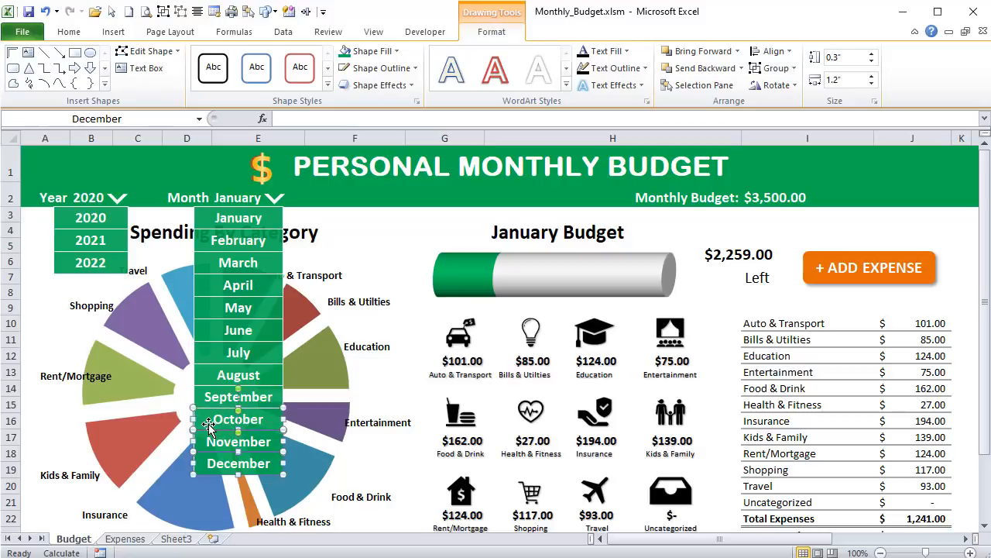
{"action": "left_click", "coordinate": [210, 393], "text": "ctrl"}
{"action": "left_click", "coordinate": [212, 375], "text": "ctrl"}
{"action": "left_click", "coordinate": [214, 353], "text": "ctrl"}
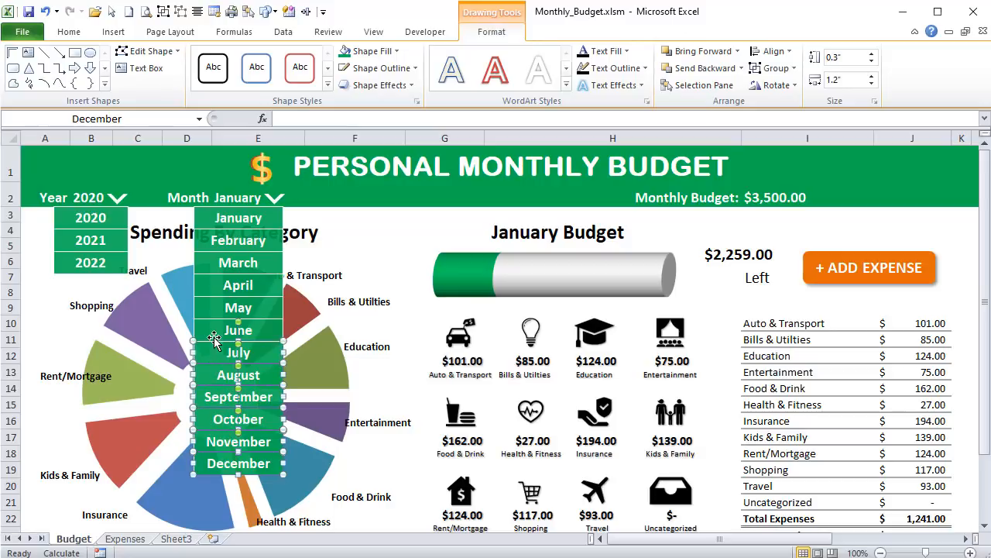
{"action": "left_click", "coordinate": [220, 330], "text": "ctrl"}
{"action": "left_click", "coordinate": [221, 310], "text": "ctrl"}
{"action": "left_click", "coordinate": [222, 287], "text": "ctrl"}
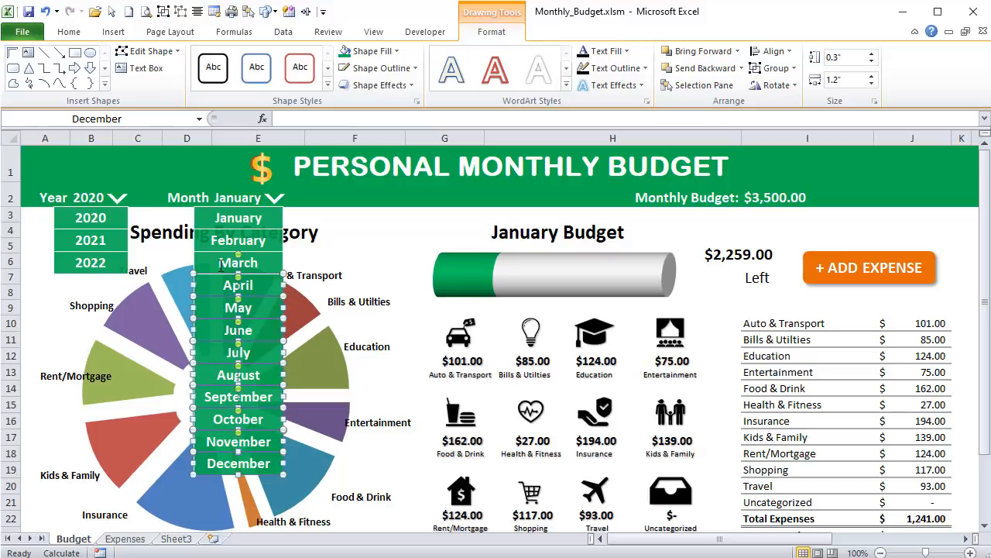
{"action": "left_click", "coordinate": [221, 264], "text": "ctrl"}
{"action": "left_click", "coordinate": [221, 242], "text": "ctrl"}
{"action": "left_click", "coordinate": [216, 219], "text": "ctrl"}
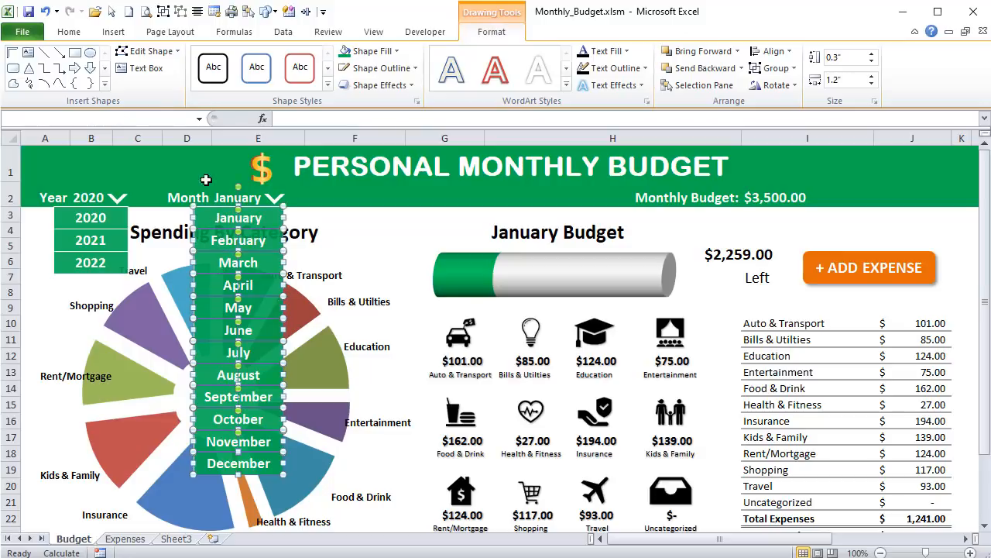
{"action": "left_click", "coordinate": [163, 11]}
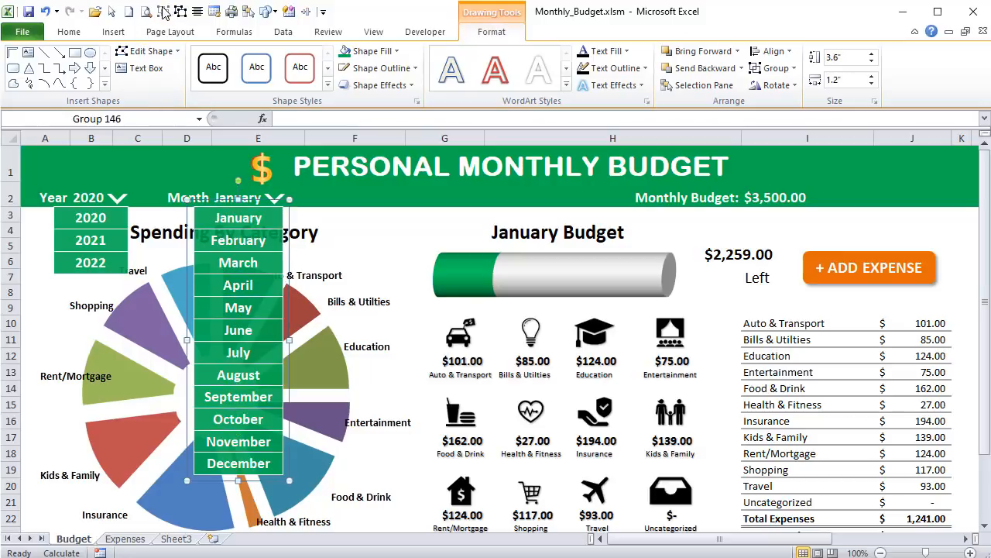
{"action": "left_click", "coordinate": [151, 117]}
{"action": "type", "text": "MonthsGrp"}
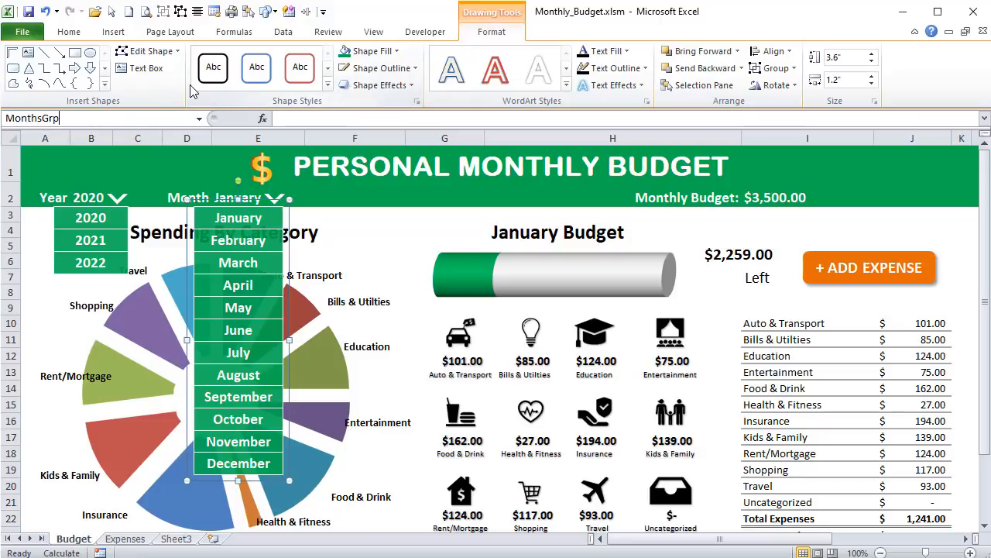
{"action": "key", "text": "Return"}
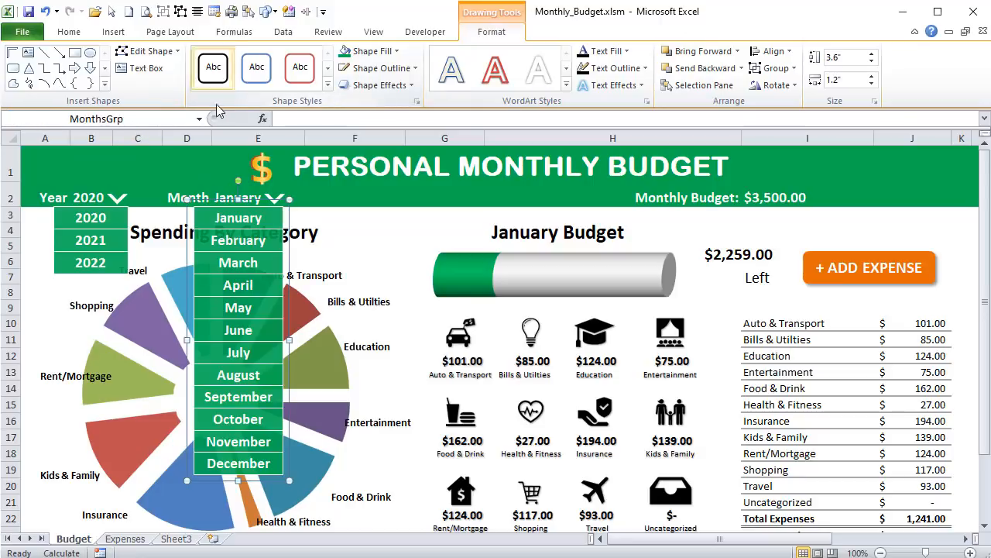
- Examine the month and year dropdown arrows, the year rectangles, and the cells holding the selected month and year
{"action": "left_click", "coordinate": [341, 213]}
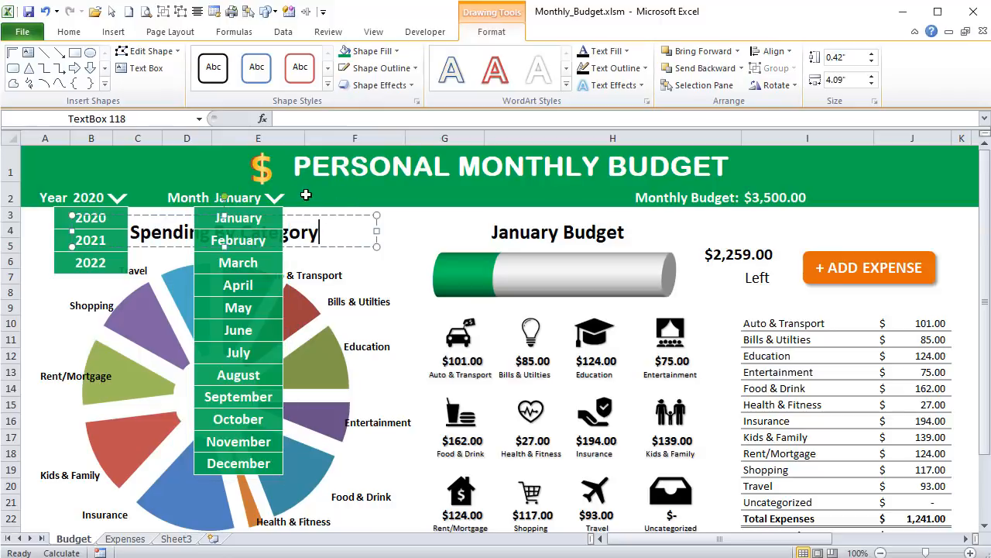
{"action": "left_click", "coordinate": [279, 197]}
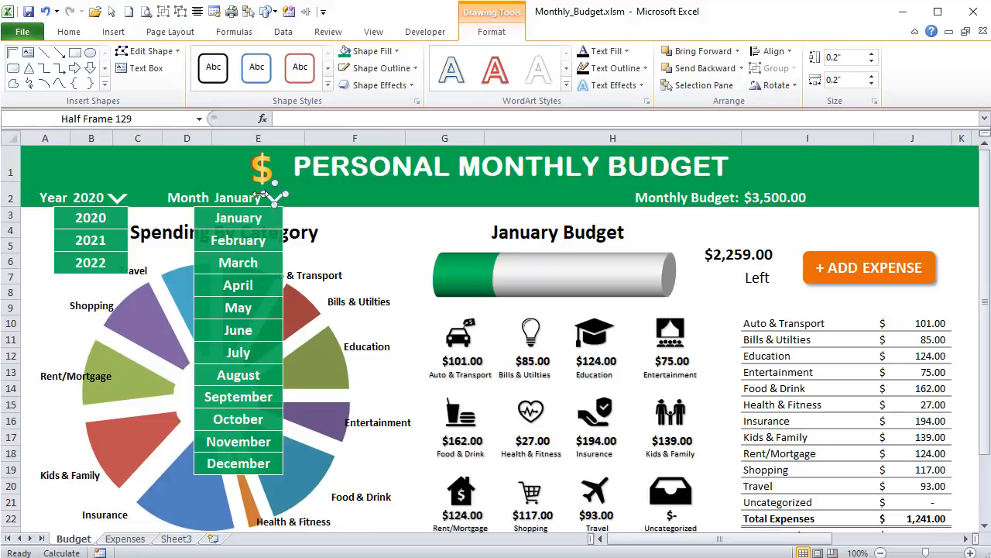
{"action": "left_click", "coordinate": [231, 193]}
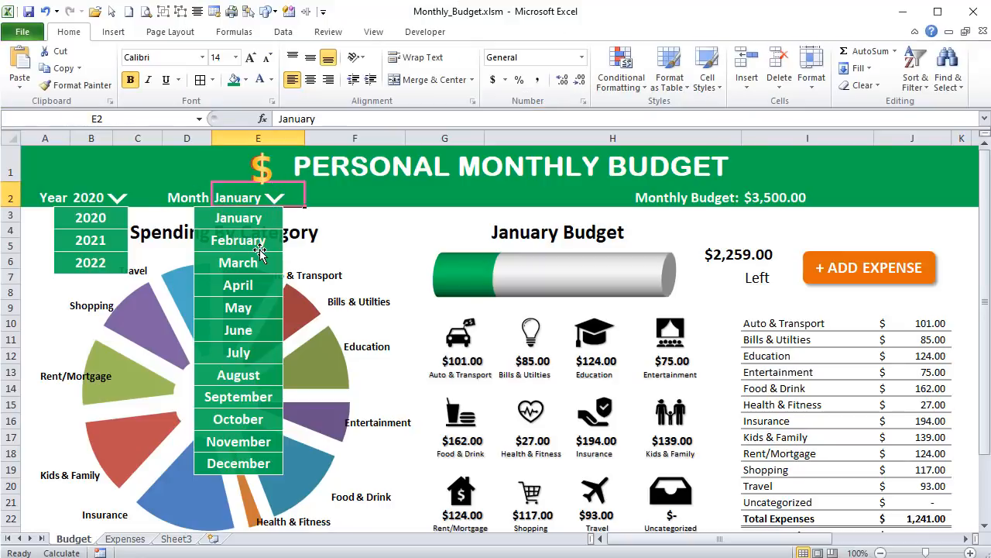
{"action": "left_click", "coordinate": [101, 262]}
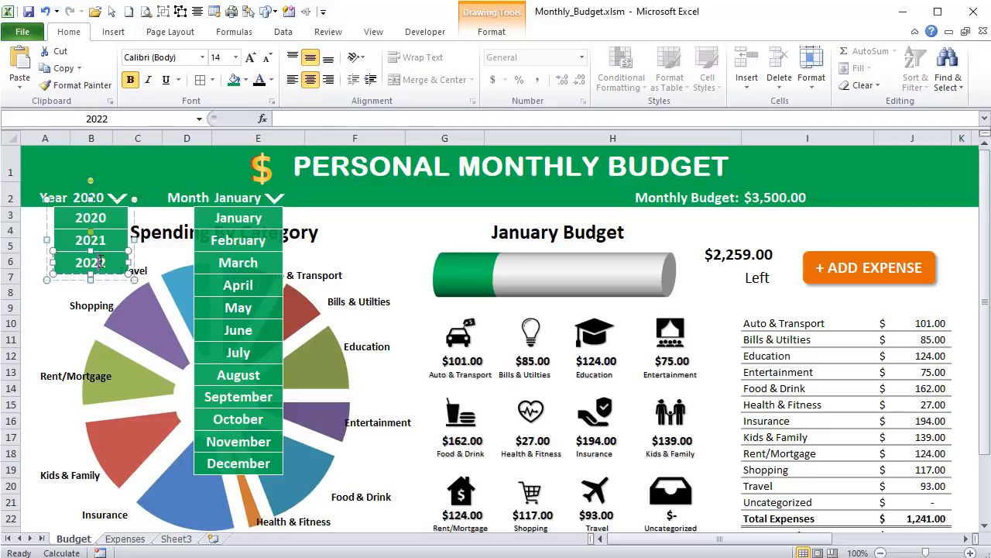
{"action": "left_click", "coordinate": [118, 195]}
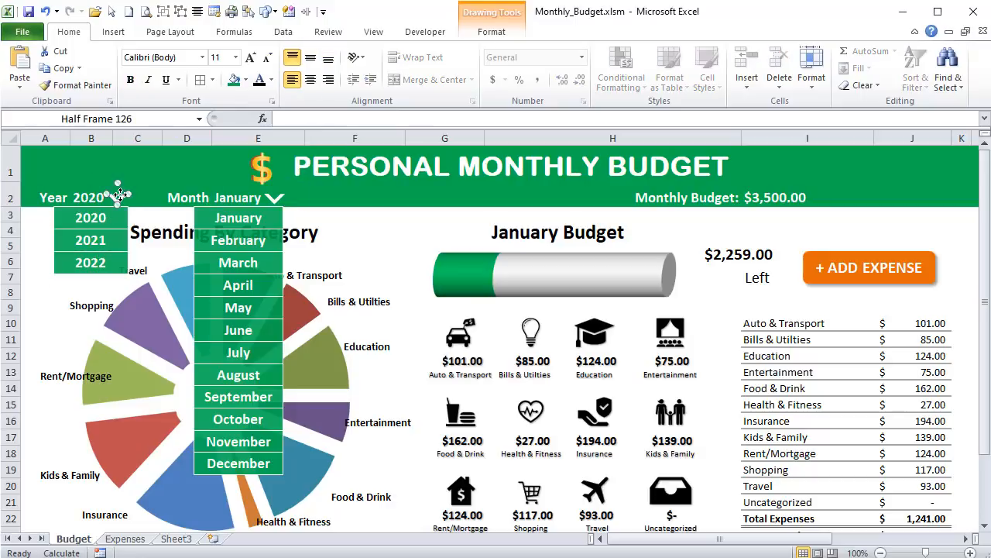
{"action": "left_click", "coordinate": [80, 224]}
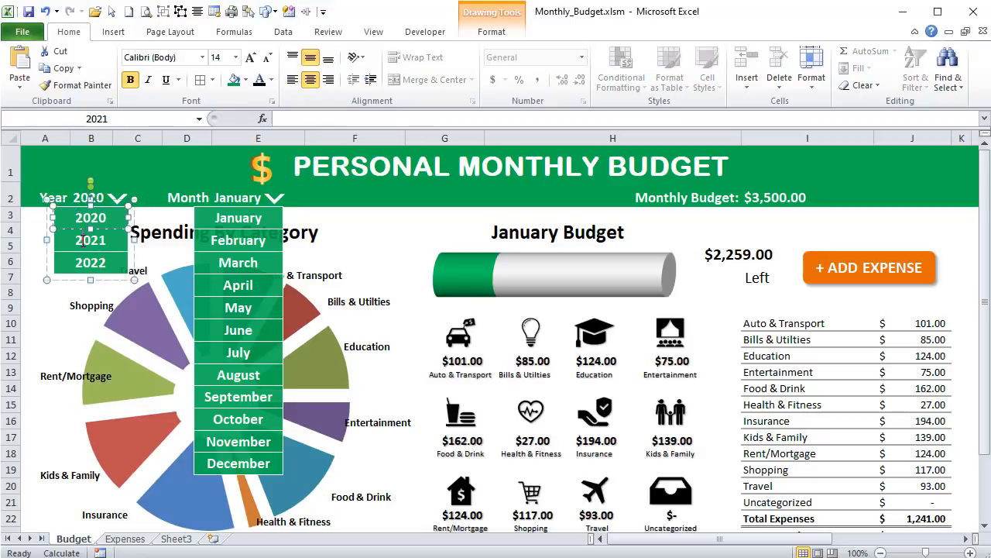
{"action": "left_click", "coordinate": [89, 259]}
{"action": "left_click", "coordinate": [80, 192]}
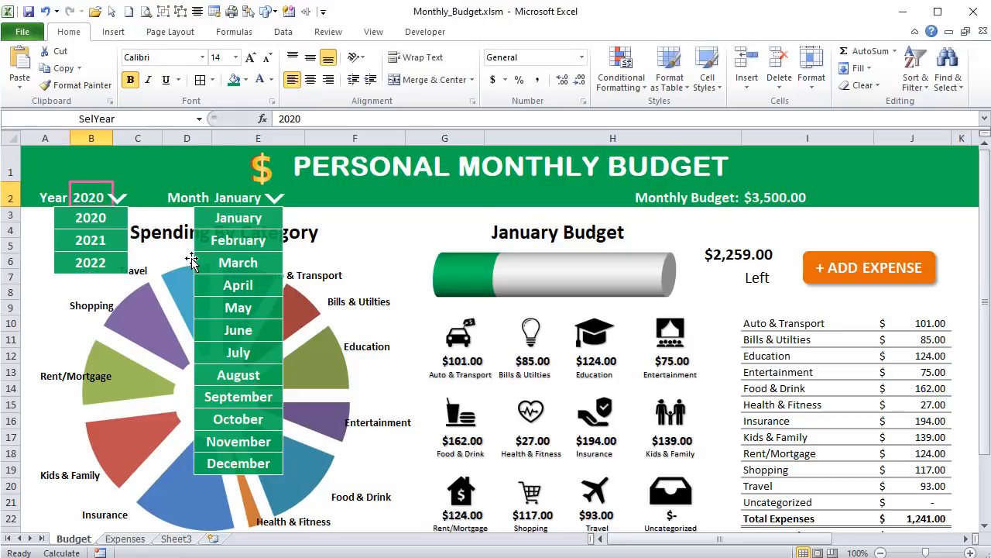
- Check in the ribbon customization options whether the Developer tab is enabled, and leave the settings as they are
{"action": "left_click", "coordinate": [883, 274]}
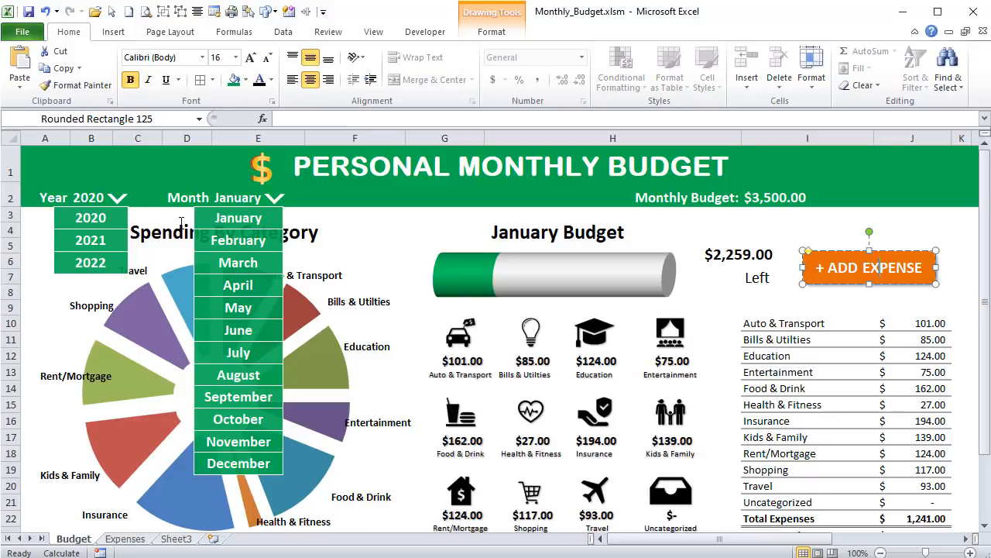
{"action": "left_click", "coordinate": [427, 31]}
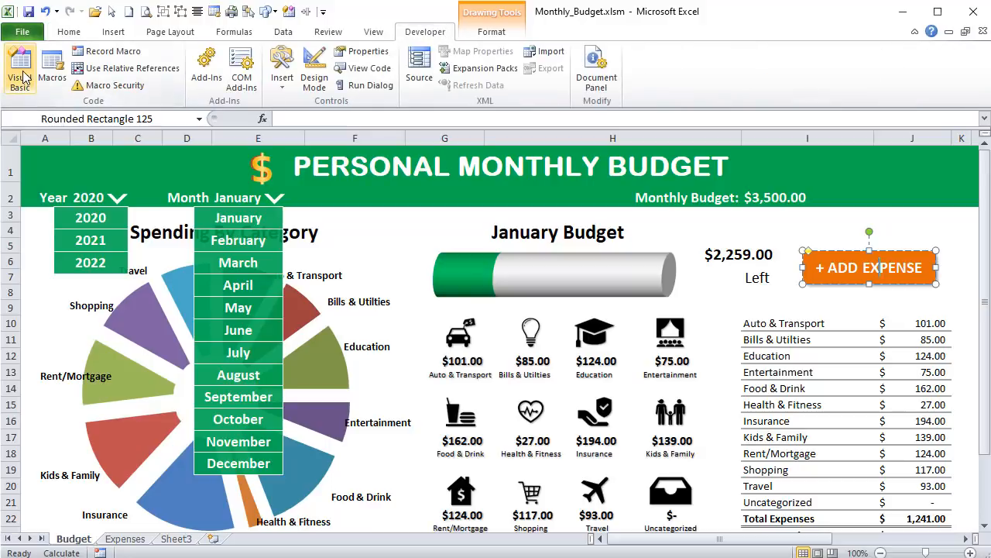
{"action": "left_click", "coordinate": [21, 31]}
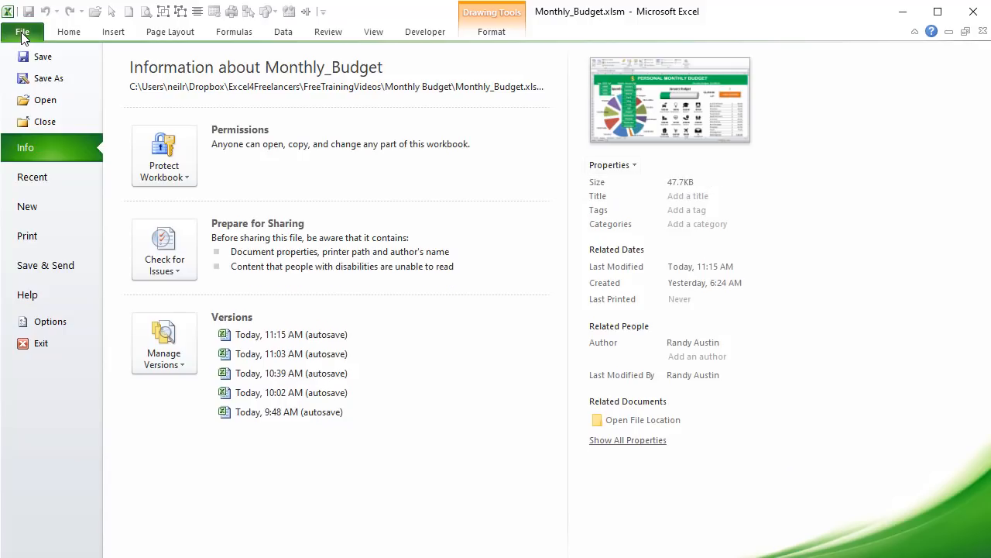
{"action": "left_click", "coordinate": [51, 319]}
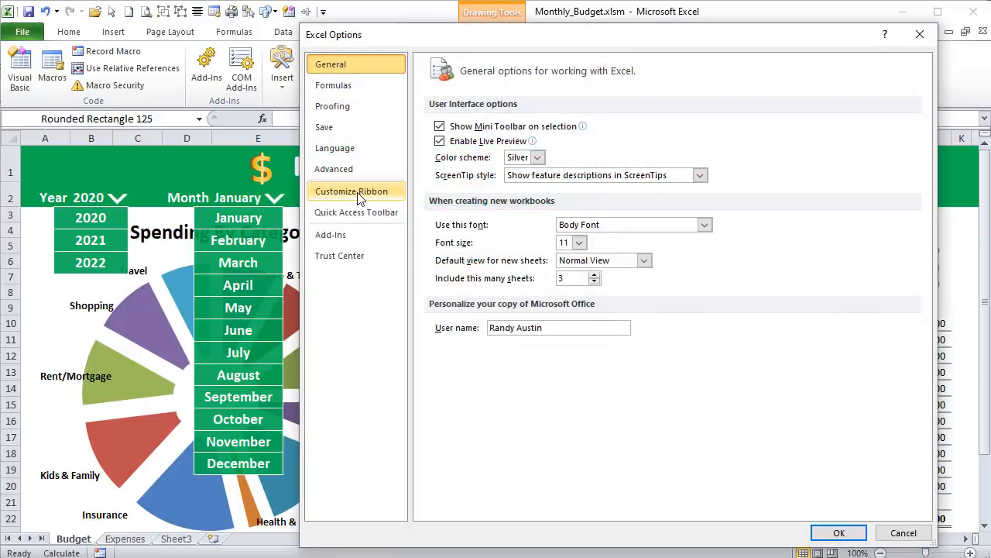
{"action": "left_click", "coordinate": [357, 199]}
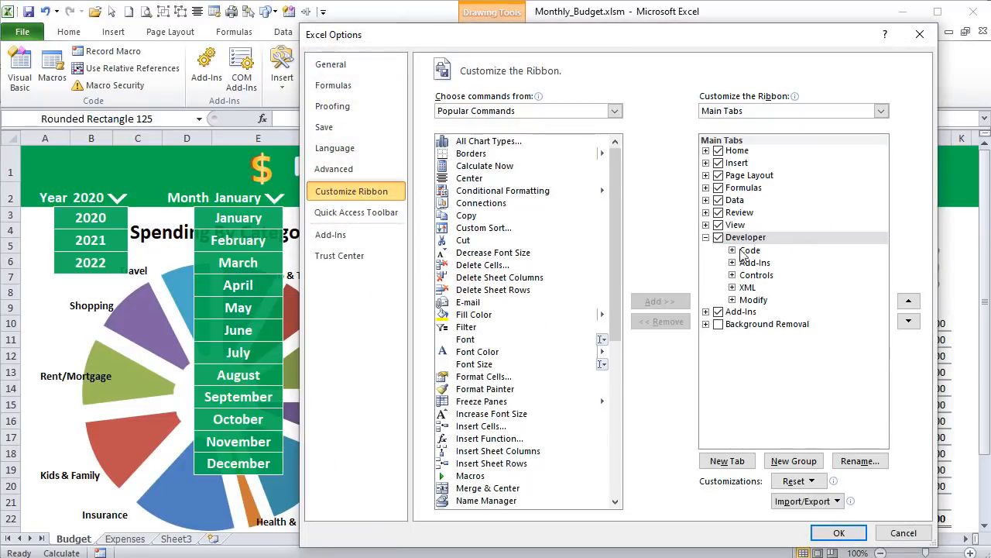
{"action": "left_click", "coordinate": [899, 533]}
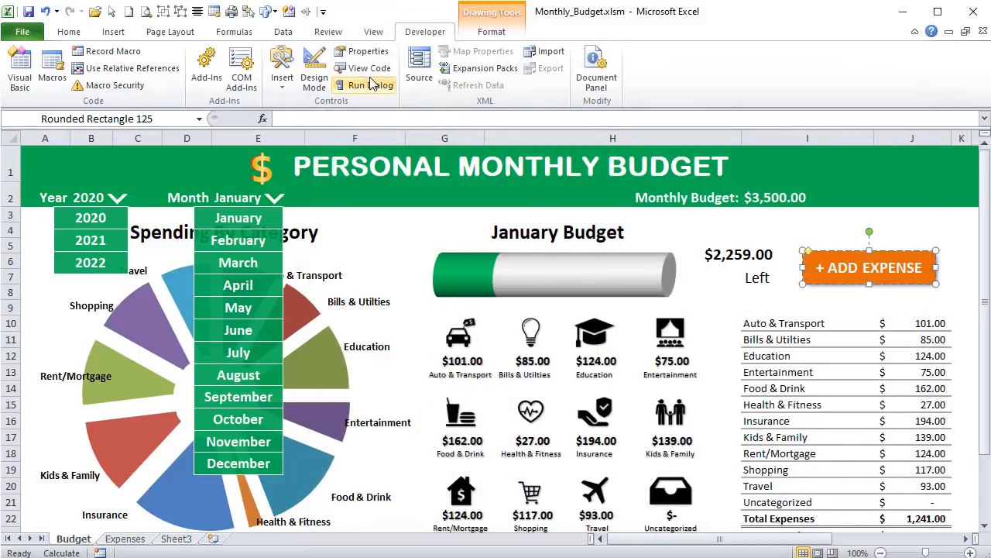
- Open the Visual Basic editor for the Monthly_Budget.xlsm workbook
{"action": "left_click", "coordinate": [28, 73]}
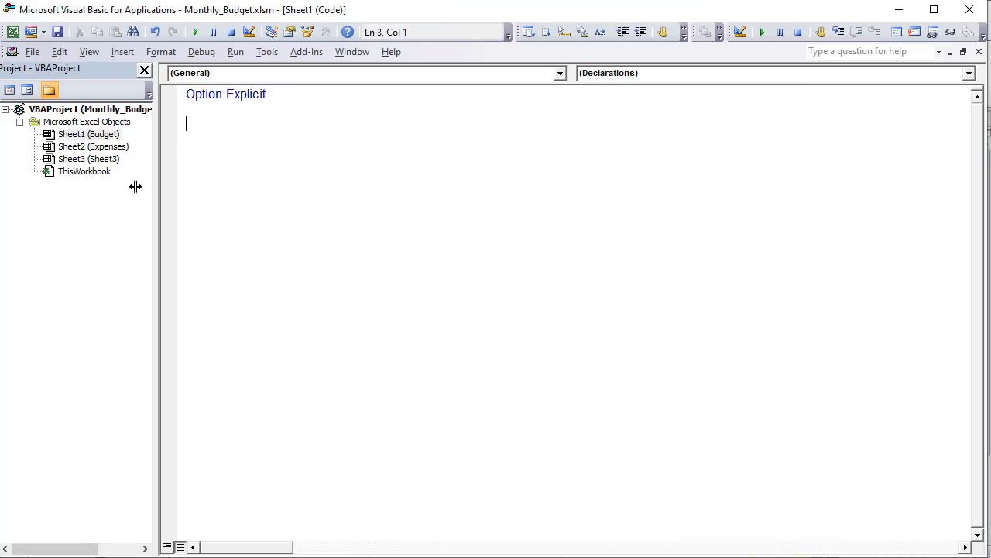
- Insert a new standard code module into the Monthly_Budget.xlsm VBA project
{"action": "left_click", "coordinate": [82, 135]}
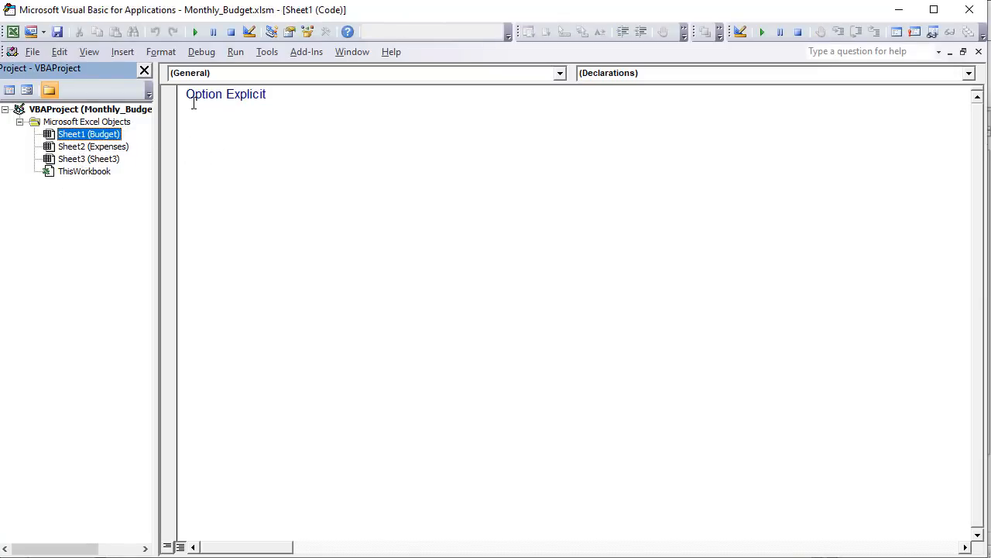
{"action": "right_click", "coordinate": [65, 149]}
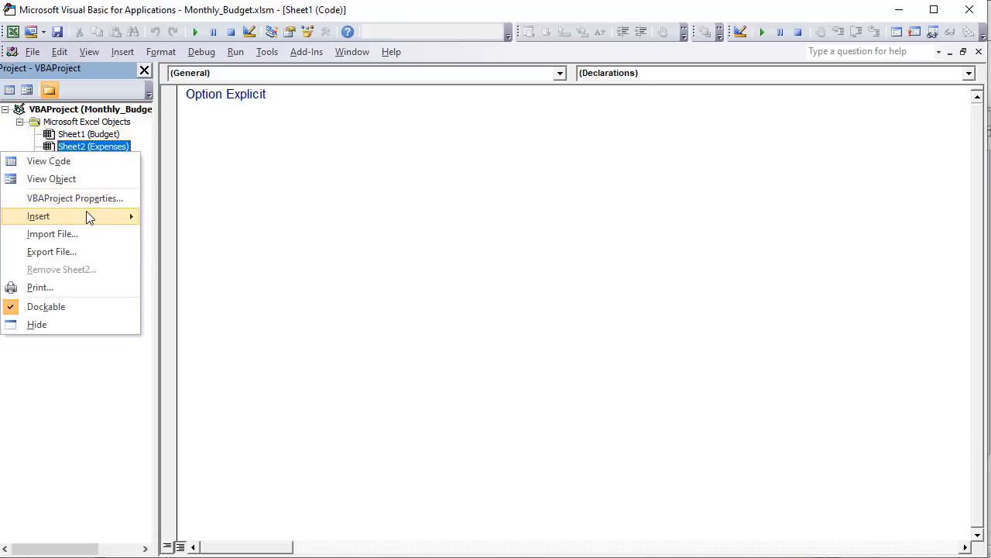
{"action": "mouse_move", "coordinate": [94, 216]}
{"action": "left_click", "coordinate": [180, 235]}
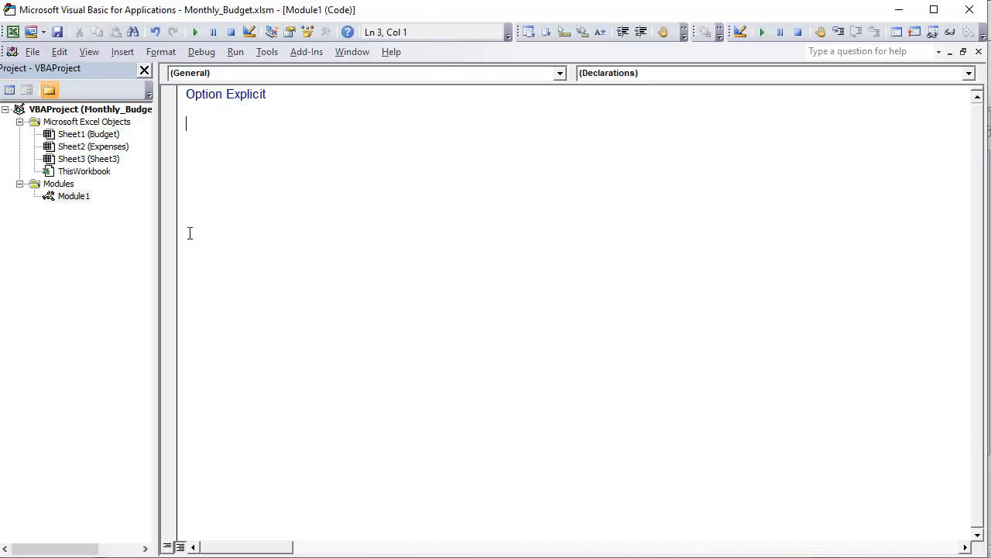
- Rename the newly added module to ExpMacros and place the cursor in its code below Option Explicit
{"action": "left_click", "coordinate": [74, 197]}
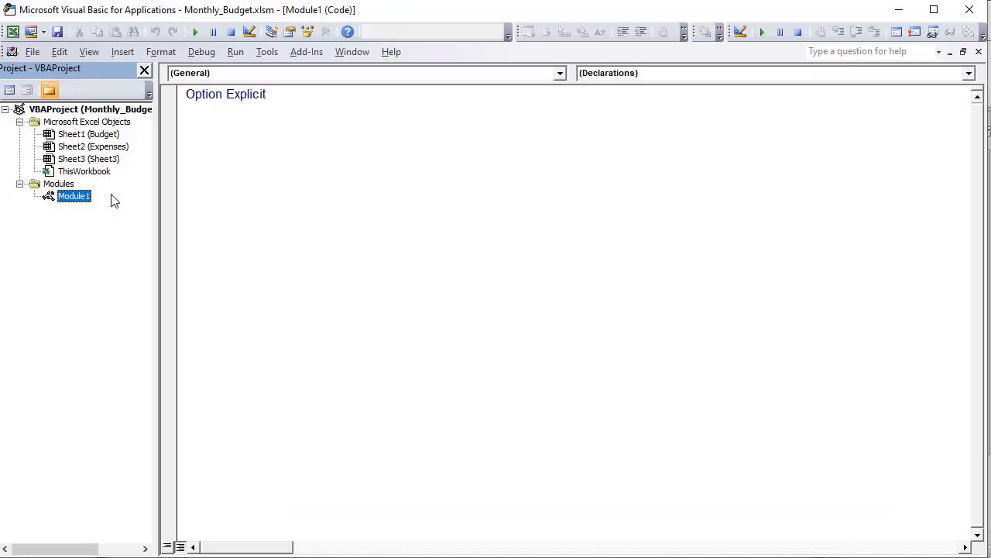
{"action": "left_click", "coordinate": [289, 32]}
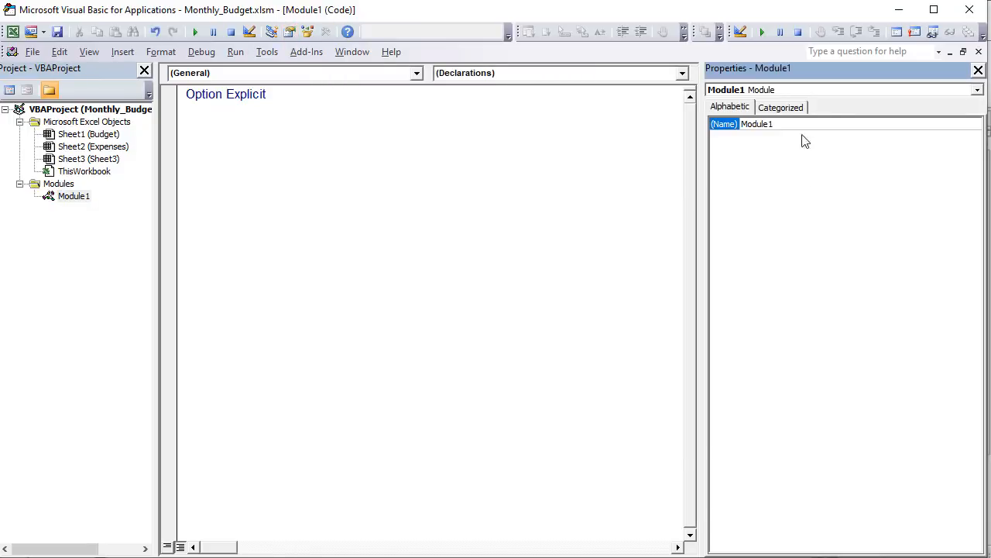
{"action": "type", "text": "ExpMacros"}
{"action": "key", "text": "Return"}
{"action": "left_click", "coordinate": [363, 153]}
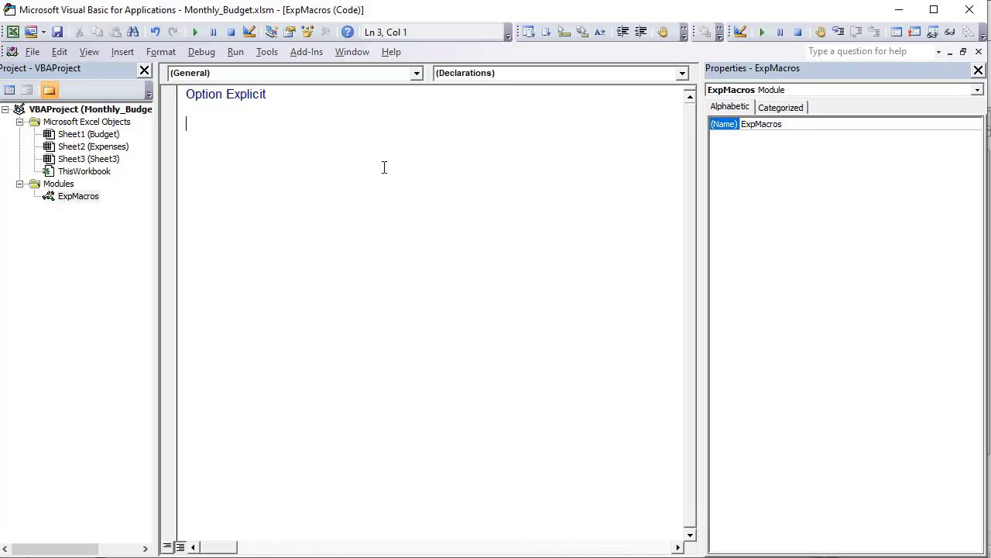
- Insert a new UserForm into the Monthly_Budget.xlsm project and widen it to about 278 points
{"action": "right_click", "coordinate": [92, 147]}
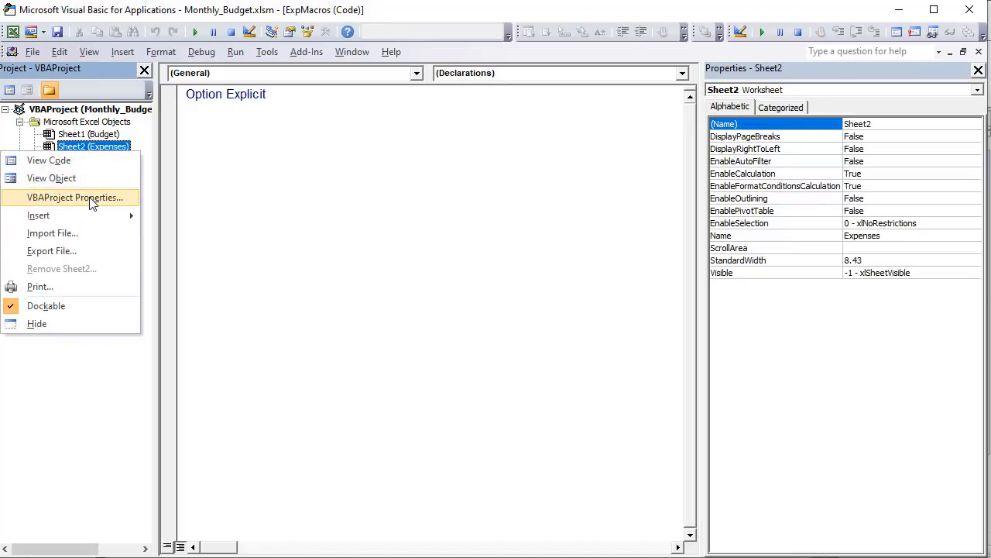
{"action": "mouse_move", "coordinate": [87, 216]}
{"action": "left_click", "coordinate": [165, 210]}
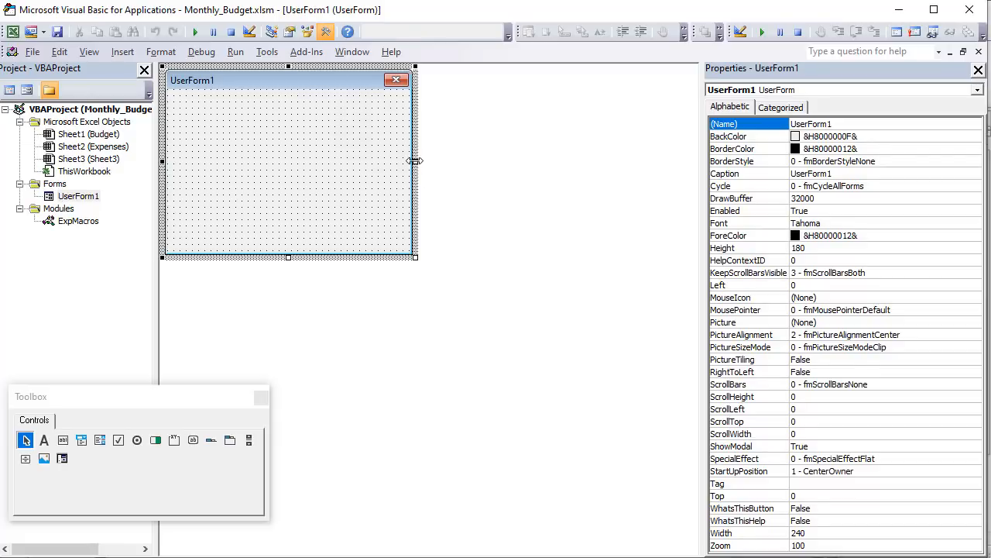
{"action": "left_click_drag", "start_coordinate": [416, 161], "coordinate": [454, 162]}
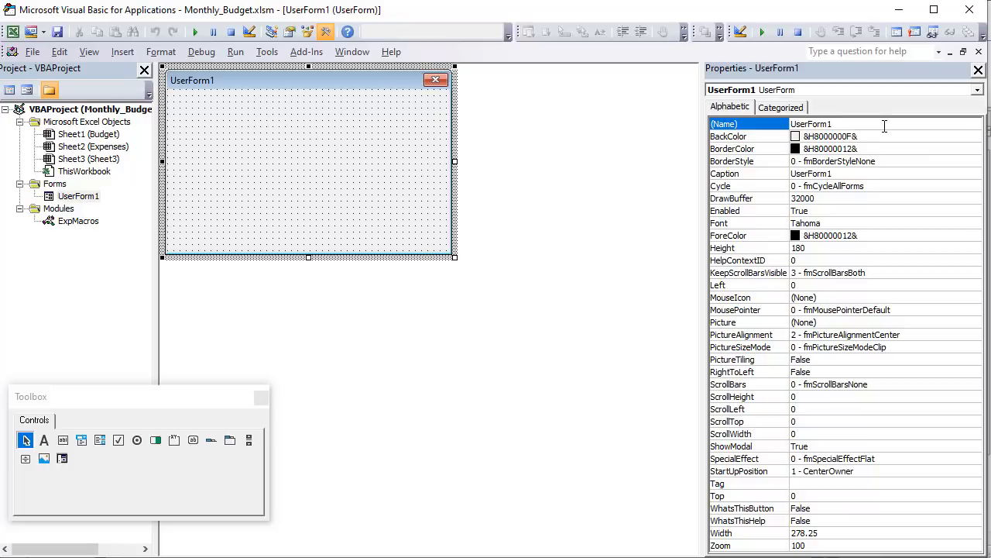
- Name the new form AddExpFrm and set its caption to Add Expense
{"action": "left_click", "coordinate": [860, 125]}
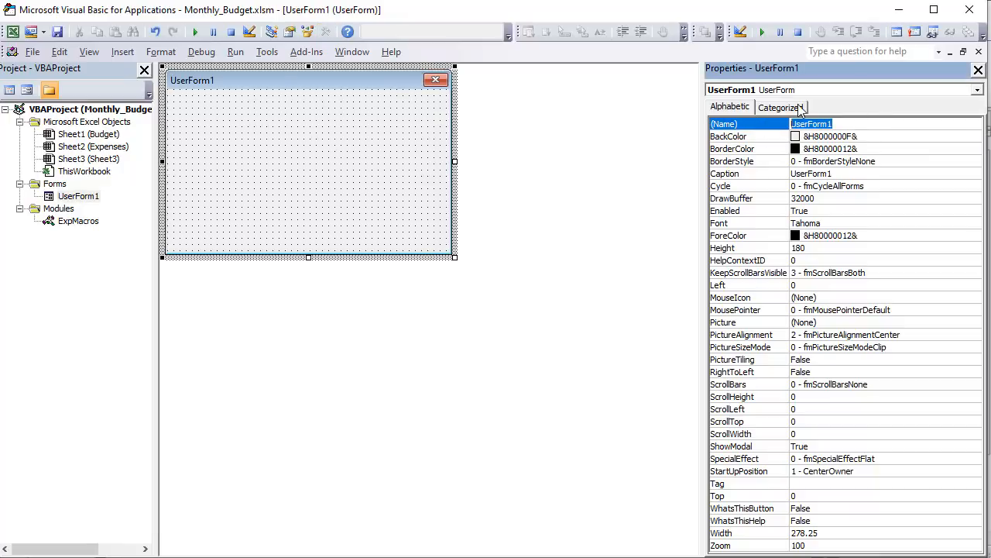
{"action": "type", "text": "AddExpFrm"}
{"action": "left_click", "coordinate": [863, 172]}
{"action": "left_click", "coordinate": [791, 172]}
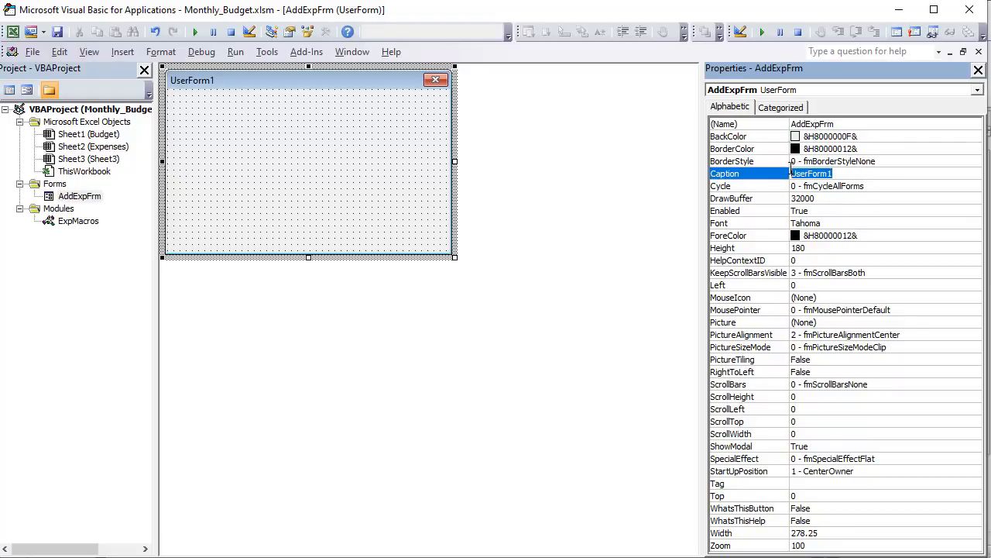
{"action": "type", "text": "Add Expense"}
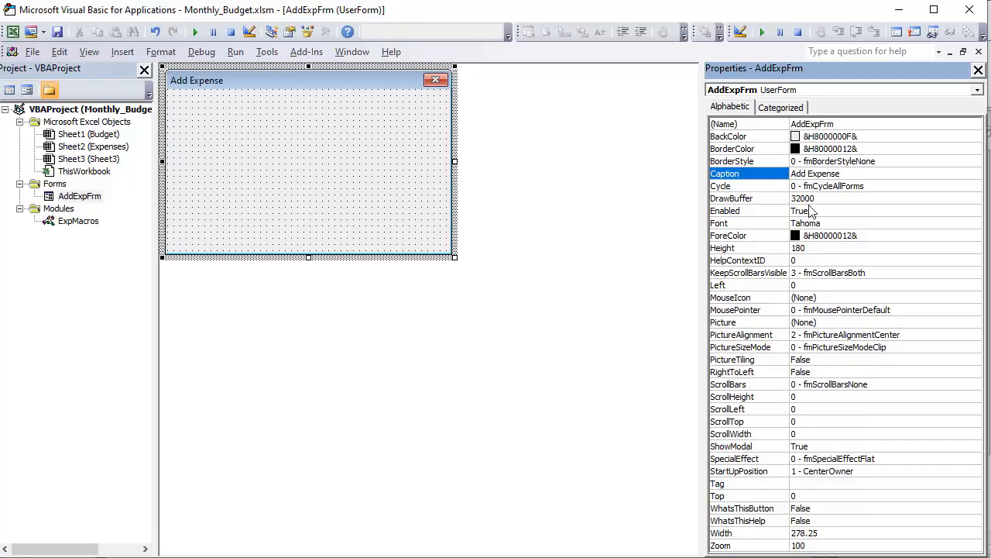
{"action": "left_click", "coordinate": [835, 200]}
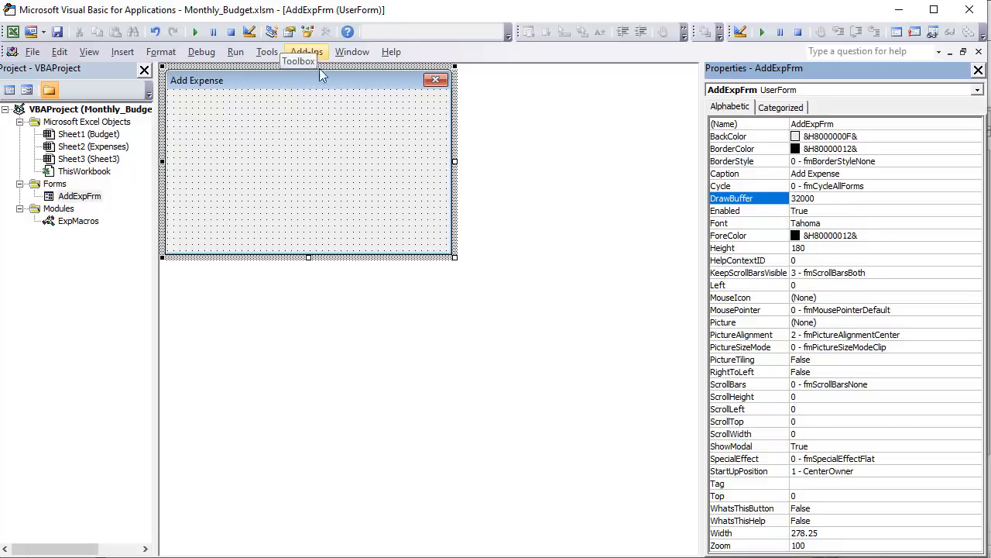
- Add a label about 270 wide and 30 high across the top of the form, captioned Add Expense
{"action": "left_click", "coordinate": [325, 32]}
{"action": "left_click_drag", "start_coordinate": [171, 393], "coordinate": [418, 292]}
{"action": "left_click", "coordinate": [291, 338]}
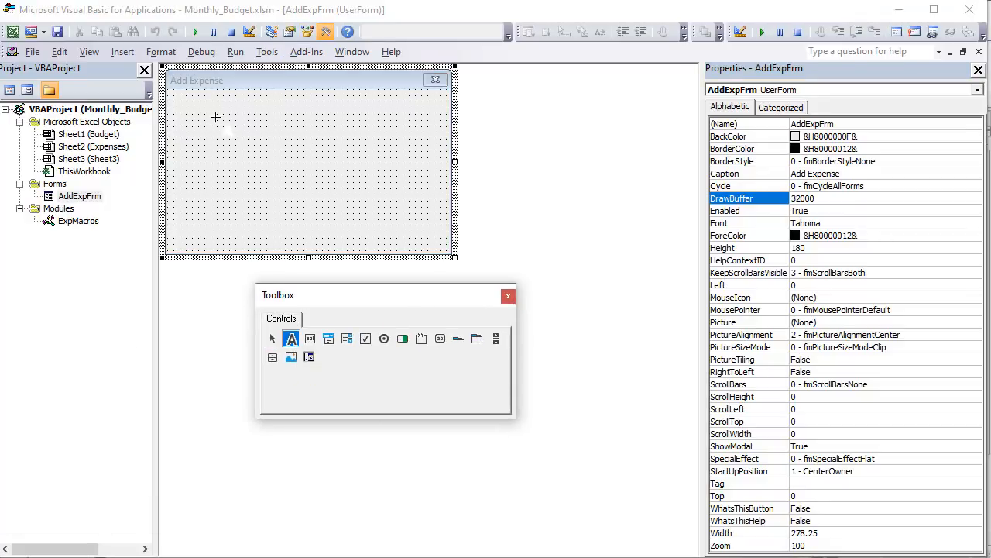
{"action": "mouse_move", "coordinate": [172, 93]}
{"action": "left_mouse_down"}
{"action": "mouse_move", "coordinate": [455, 150]}
{"action": "mouse_move", "coordinate": [448, 124]}
{"action": "left_mouse_up"}
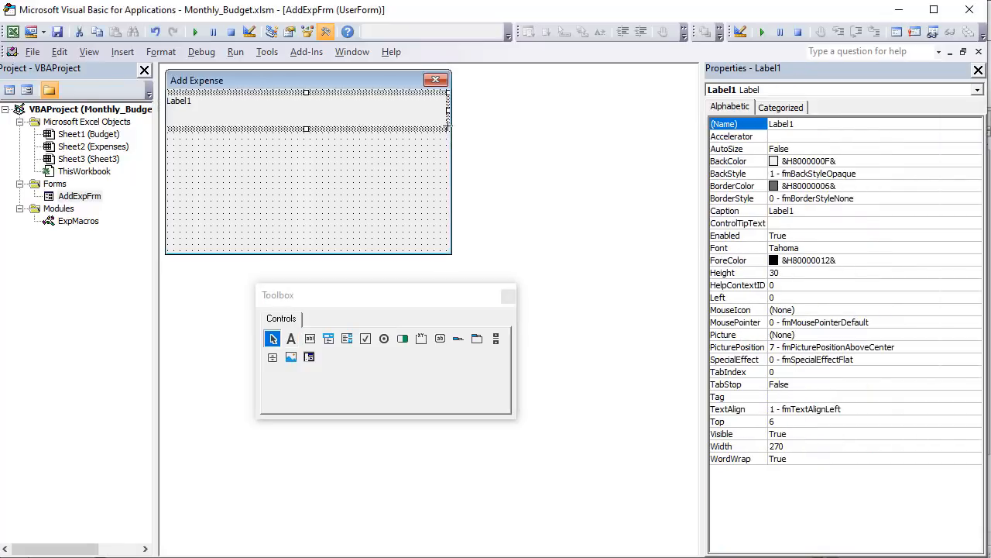
{"action": "left_click", "coordinate": [200, 100]}
{"action": "left_click_drag", "start_coordinate": [193, 100], "coordinate": [165, 97]}
{"action": "type", "text": "Add"}
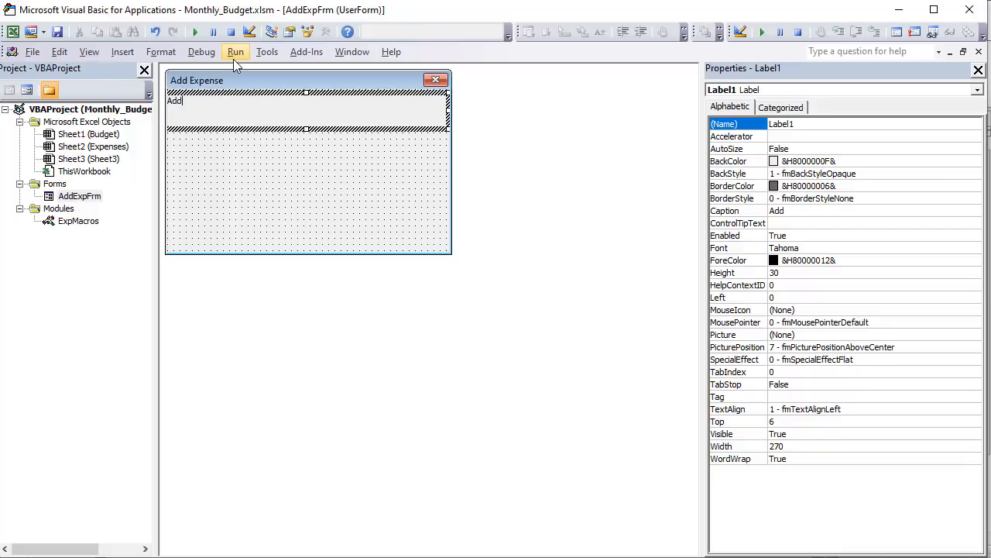
{"action": "type", "text": " Expense"}
- Center the Add Expense label's text and set its font to Tahoma Bold, size 18
{"action": "double_click", "coordinate": [837, 409]}
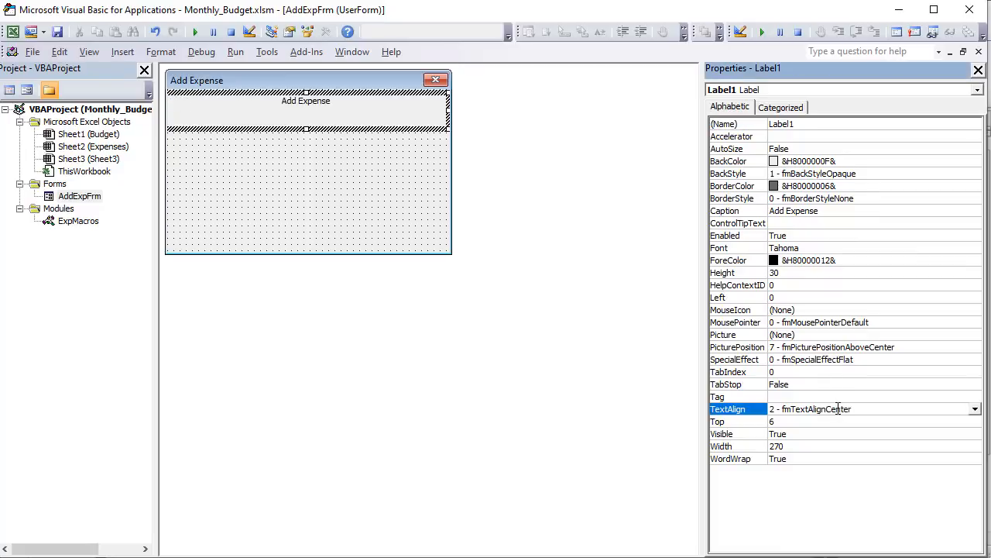
{"action": "left_click", "coordinate": [852, 236]}
{"action": "left_click", "coordinate": [939, 247]}
{"action": "left_click", "coordinate": [975, 248]}
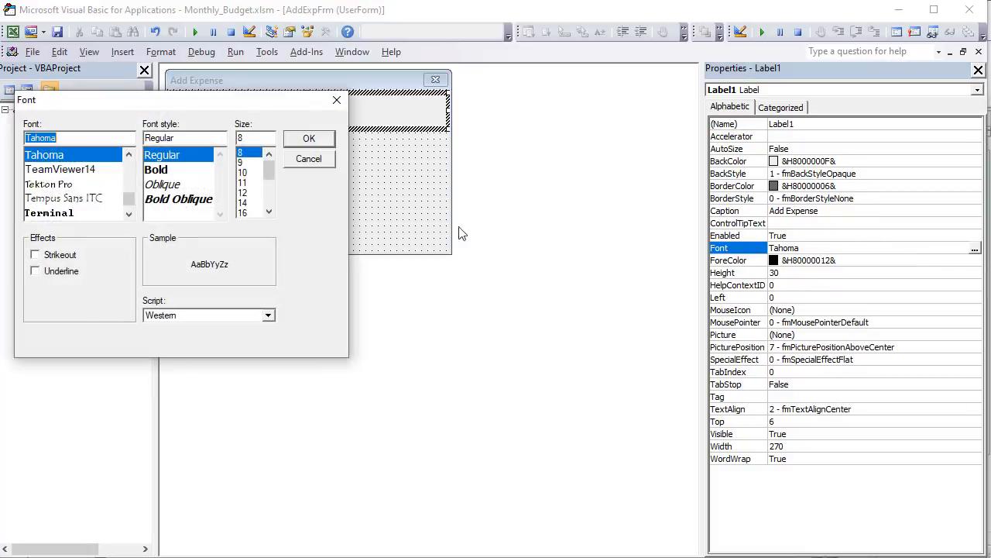
{"action": "left_click", "coordinate": [249, 213]}
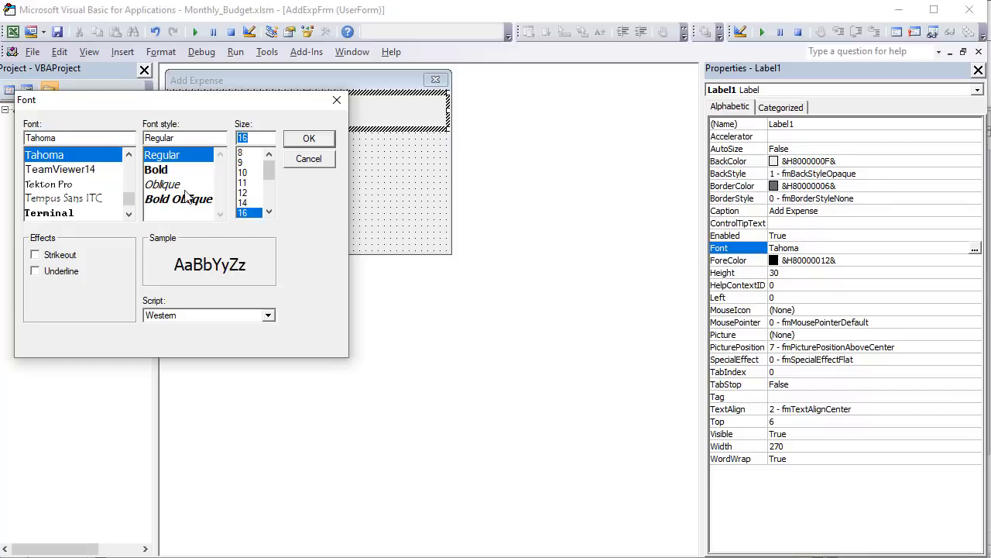
{"action": "left_click", "coordinate": [164, 169]}
{"action": "left_click_drag", "start_coordinate": [256, 111], "coordinate": [716, 97]}
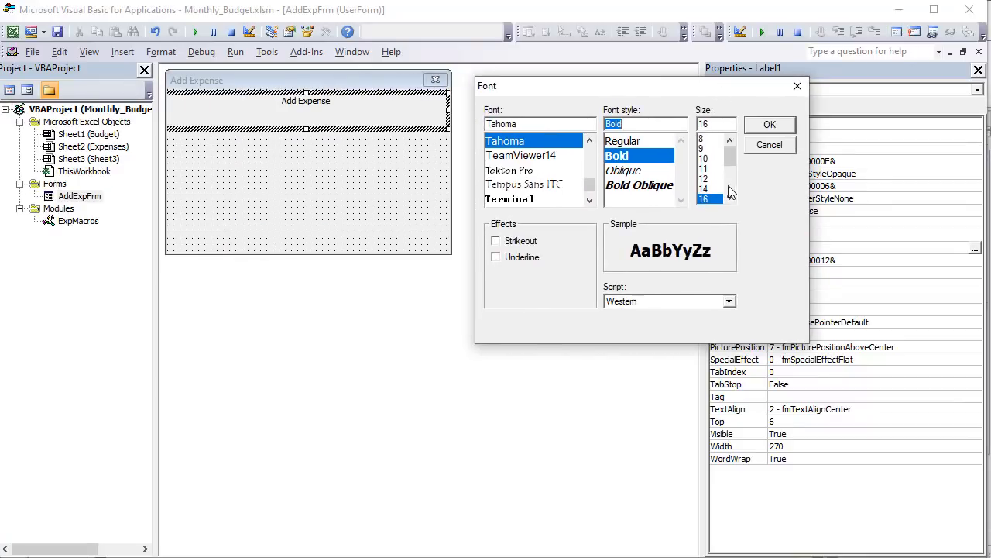
{"action": "left_click", "coordinate": [730, 197]}
{"action": "left_click", "coordinate": [764, 127]}
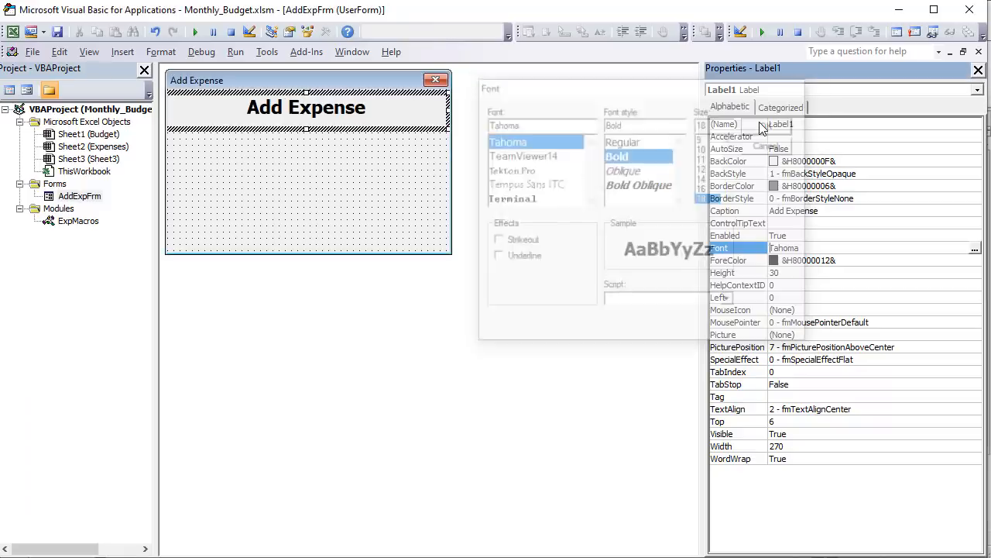
- Reduce the Add Expense label's height to about 24 and make its background transparent
{"action": "left_click", "coordinate": [306, 126]}
{"action": "left_click_drag", "start_coordinate": [306, 126], "coordinate": [306, 120]}
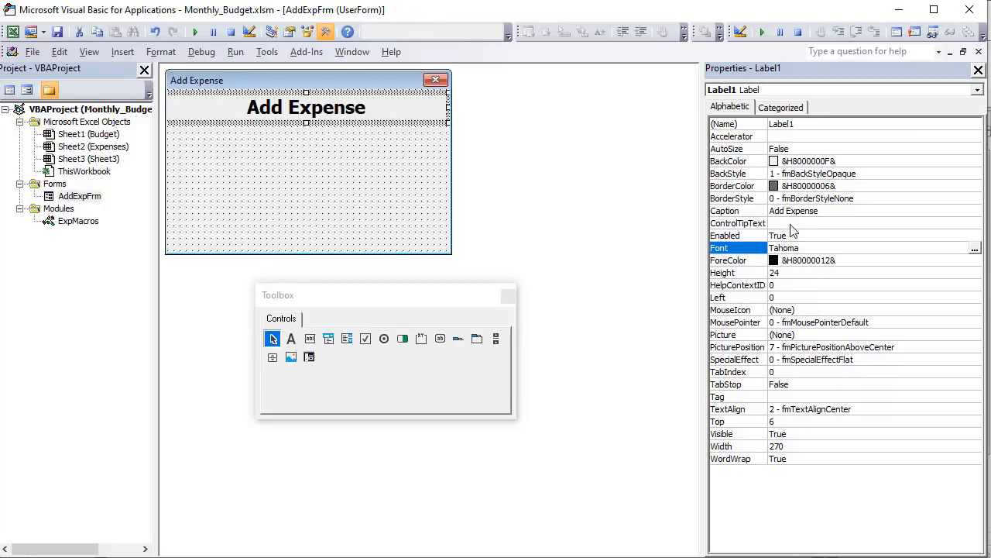
{"action": "left_click", "coordinate": [851, 173]}
{"action": "double_click", "coordinate": [851, 174]}
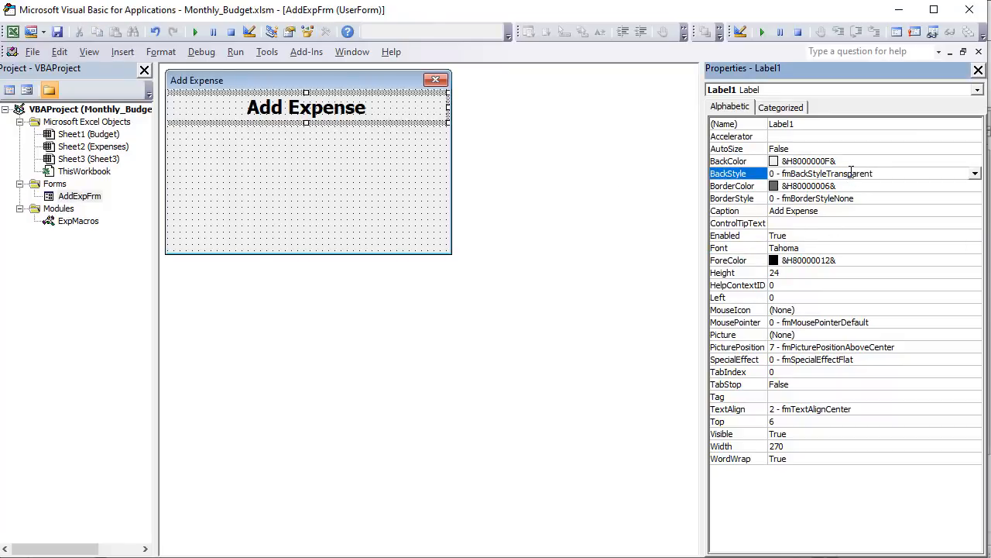
{"action": "left_click", "coordinate": [359, 122]}
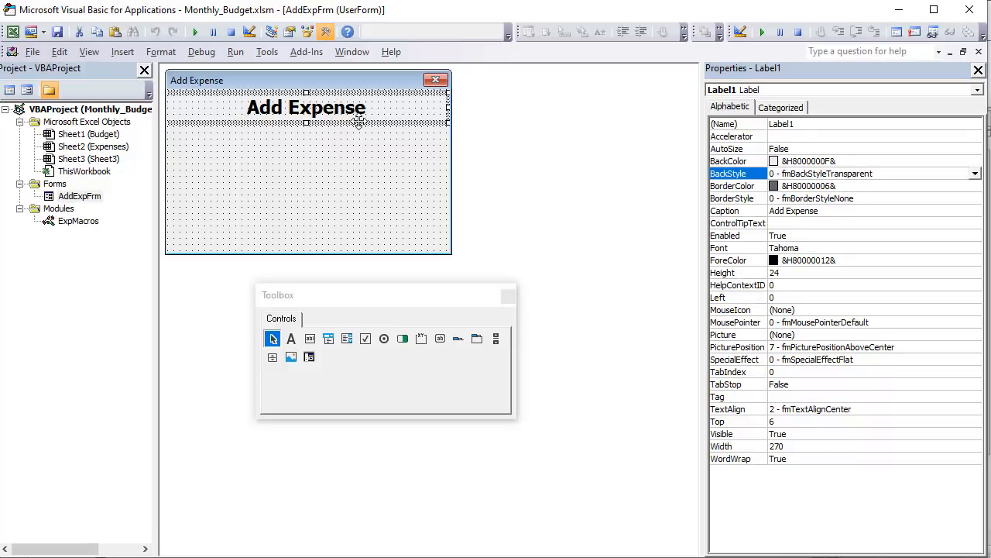
- Duplicate the Add Expense label and set the copy's font to Tahoma Regular, size 12
{"action": "key", "text": "ctrl+c"}
{"action": "key", "text": "ctrl+v"}
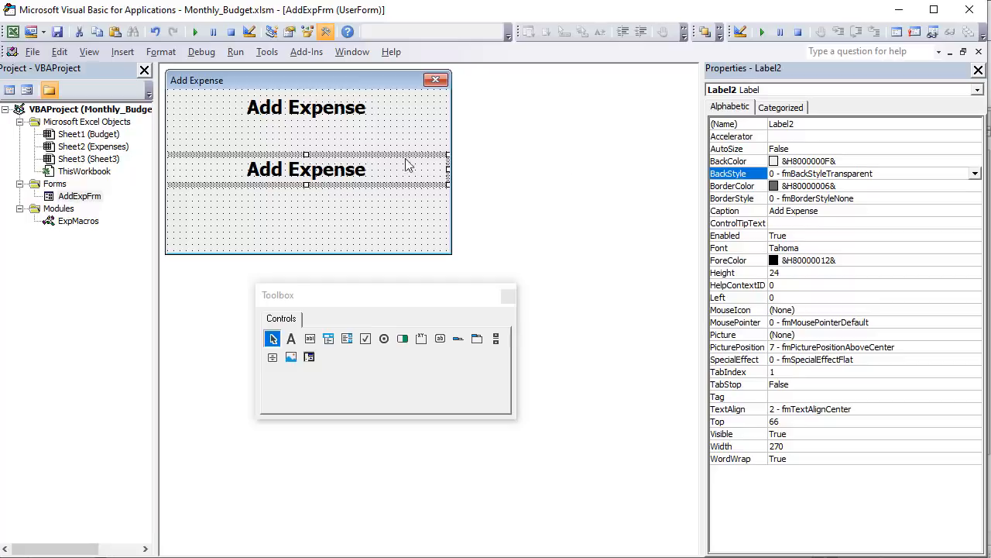
{"action": "double_click", "coordinate": [951, 248]}
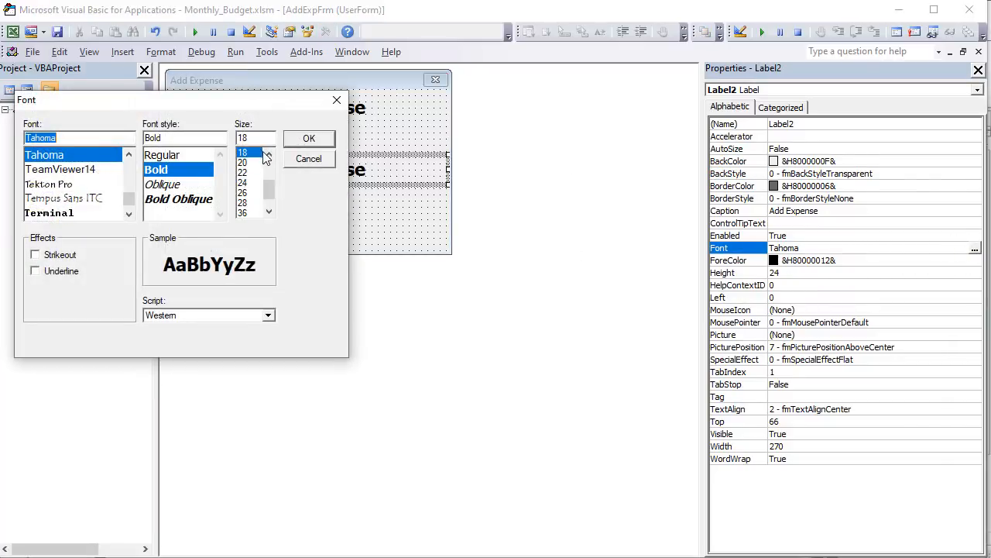
{"action": "scroll", "coordinate": [262, 160], "scroll_direction": "up", "scroll_amount": 2}
{"action": "left_click", "coordinate": [257, 162]}
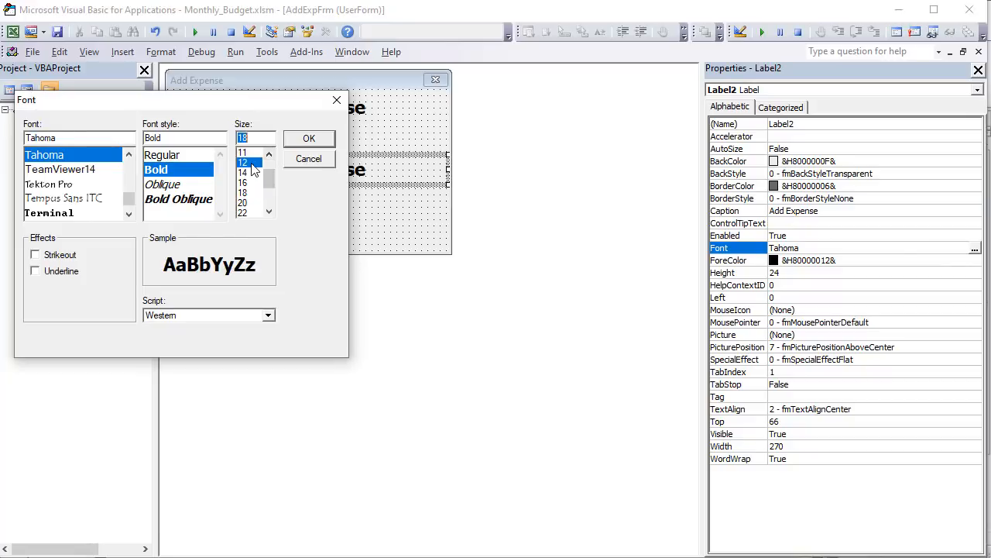
{"action": "key", "text": "shift+Tab"}
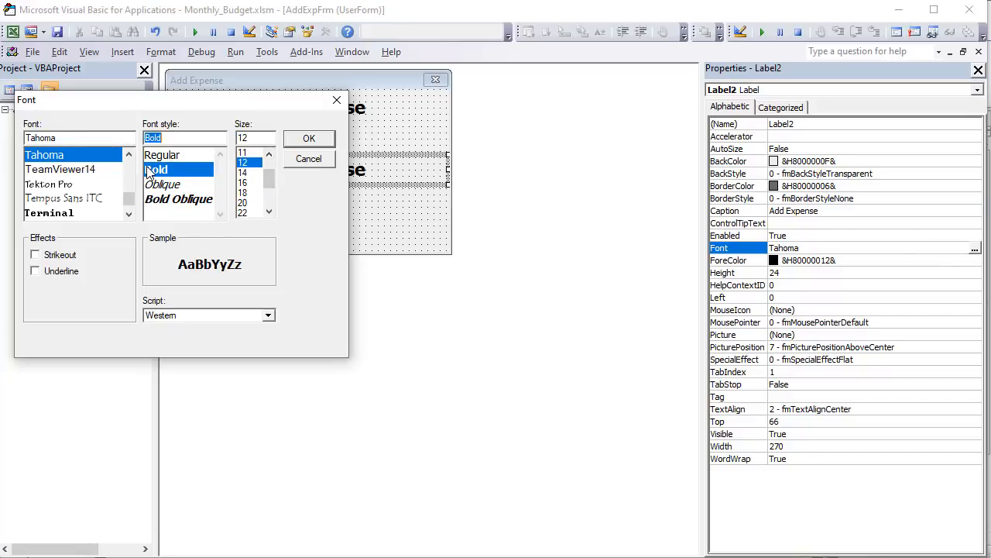
{"action": "key", "text": "Up"}
{"action": "left_click", "coordinate": [309, 138]}
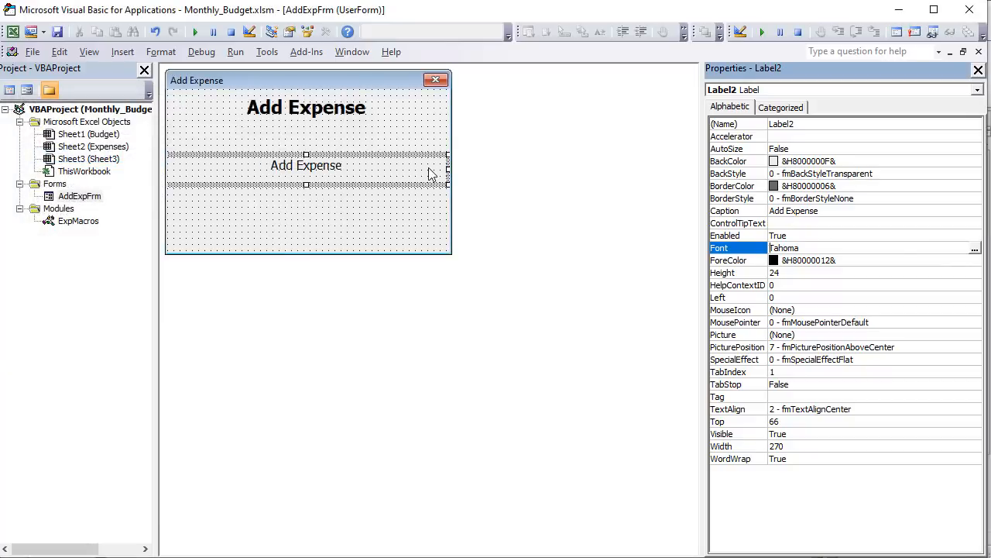
- Right-align the copied label's text and narrow the label to about 60 wide
{"action": "left_click", "coordinate": [805, 410]}
{"action": "left_click", "coordinate": [974, 411]}
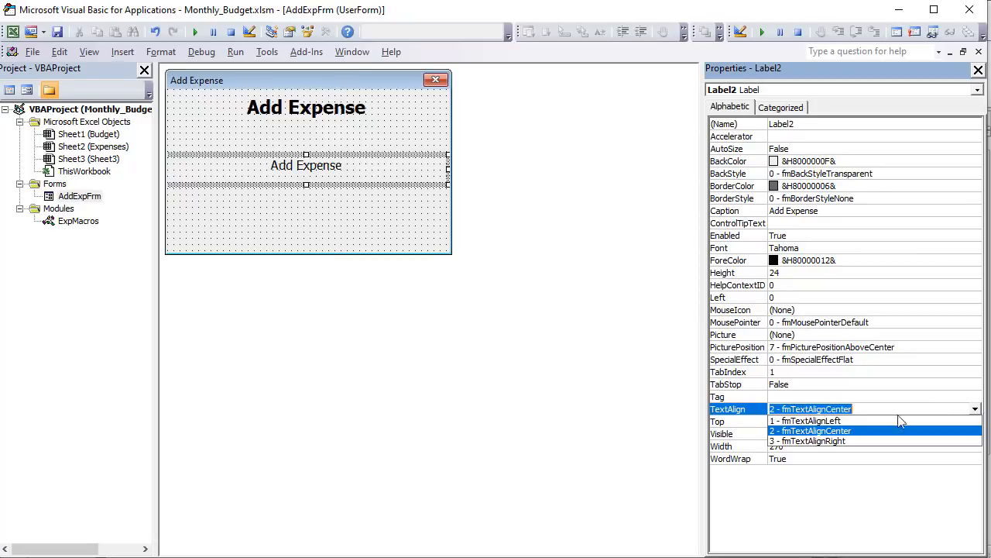
{"action": "left_click", "coordinate": [850, 447]}
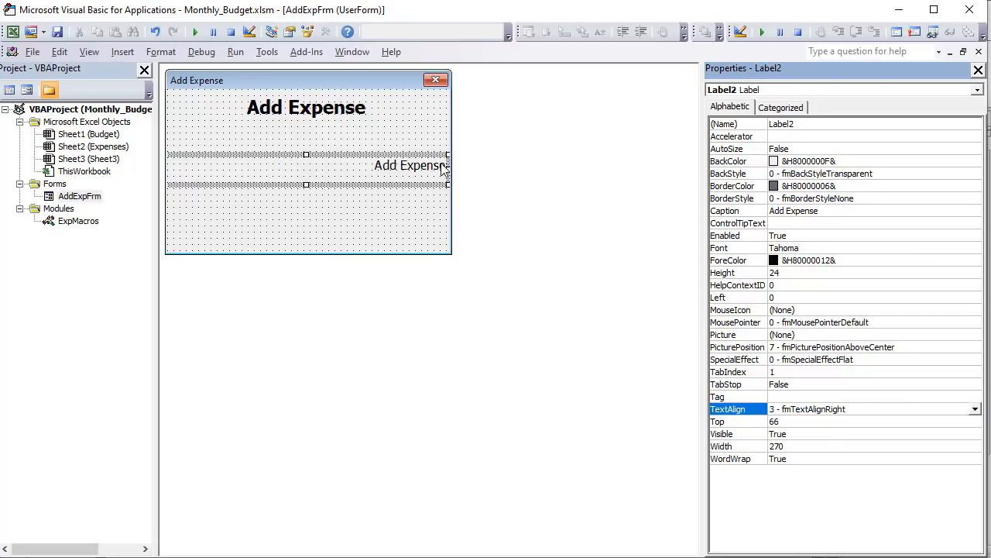
{"action": "left_click_drag", "start_coordinate": [447, 169], "coordinate": [235, 171]}
- Change the copied label's caption to "Date:" and move it up directly below the title, at about 36 from the form's top
{"action": "type", "text": "Date"}
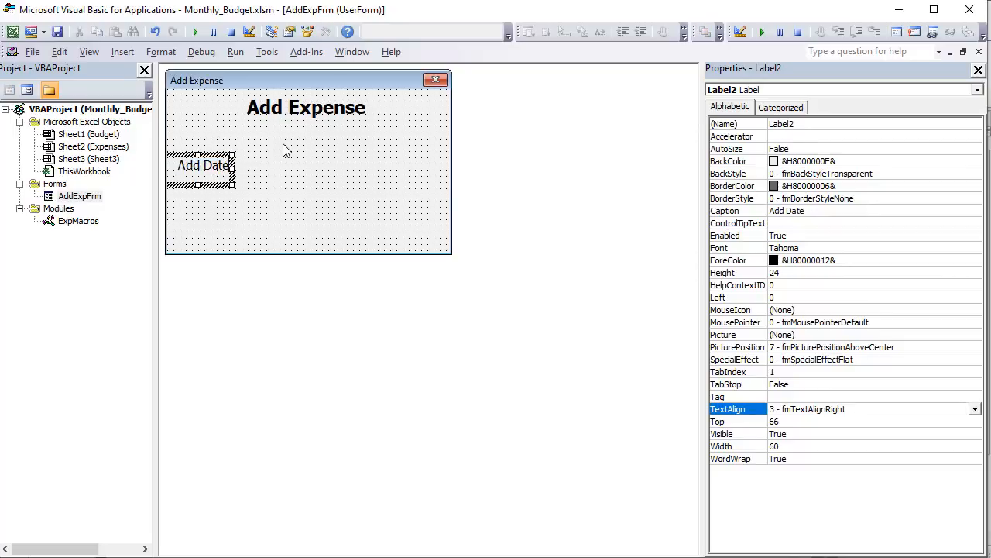
{"action": "key", "text": "BackSpace"}
{"action": "key", "text": "BackSpace"}
{"action": "key", "text": "BackSpace"}
{"action": "key", "text": "BackSpace"}
{"action": "key", "text": "BackSpace"}
{"action": "key", "text": "BackSpace"}
{"action": "key", "text": "BackSpace"}
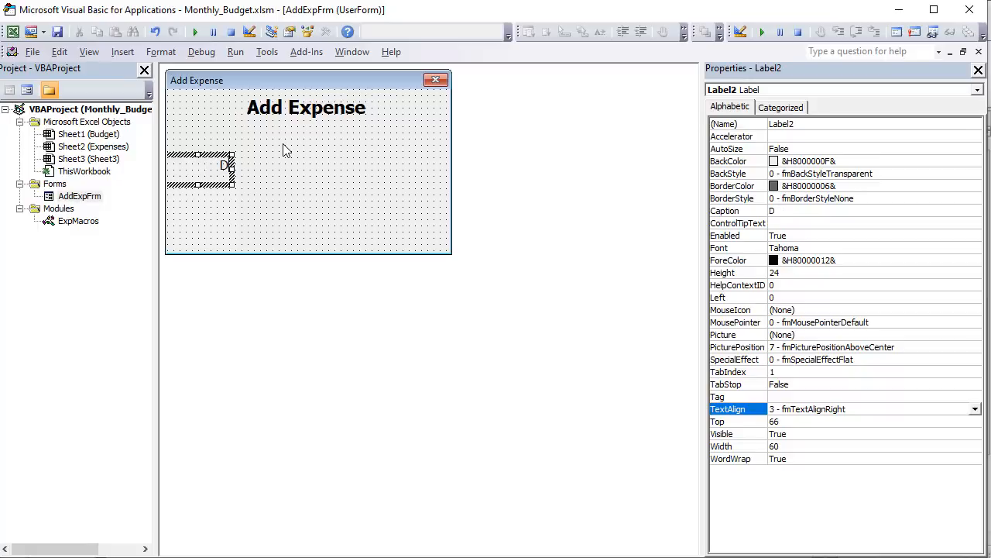
{"action": "type", "text": "ate:"}
{"action": "mouse_move", "coordinate": [201, 149]}
{"action": "left_mouse_down"}
{"action": "mouse_move", "coordinate": [203, 122]}
{"action": "mouse_move", "coordinate": [208, 139]}
{"action": "left_mouse_up"}
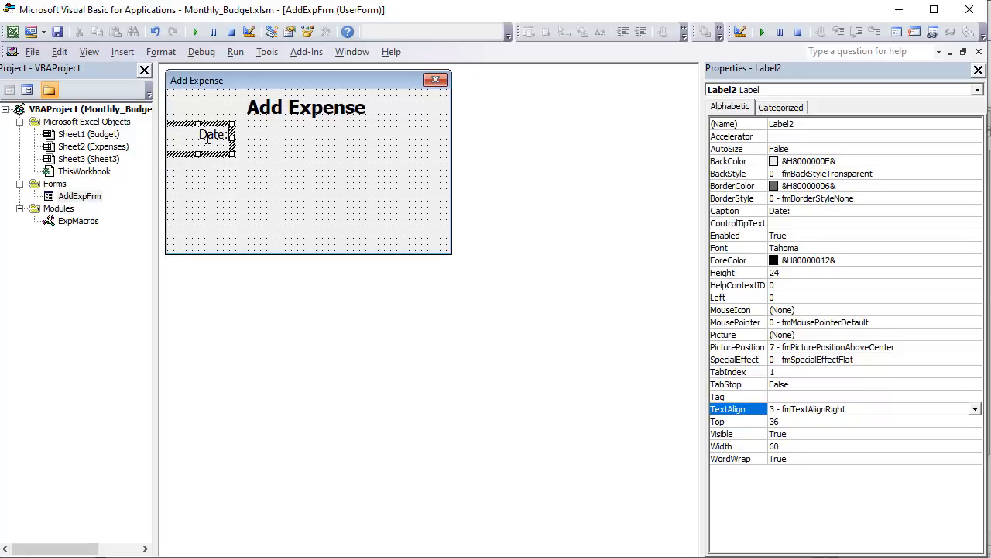
- Duplicate the Date label, caption the copy "Amount:", and place it on the same row at about 126 from the form's left edge
{"action": "left_click", "coordinate": [212, 143]}
{"action": "key", "text": "ctrl+c"}
{"action": "key", "text": "ctrl+v"}
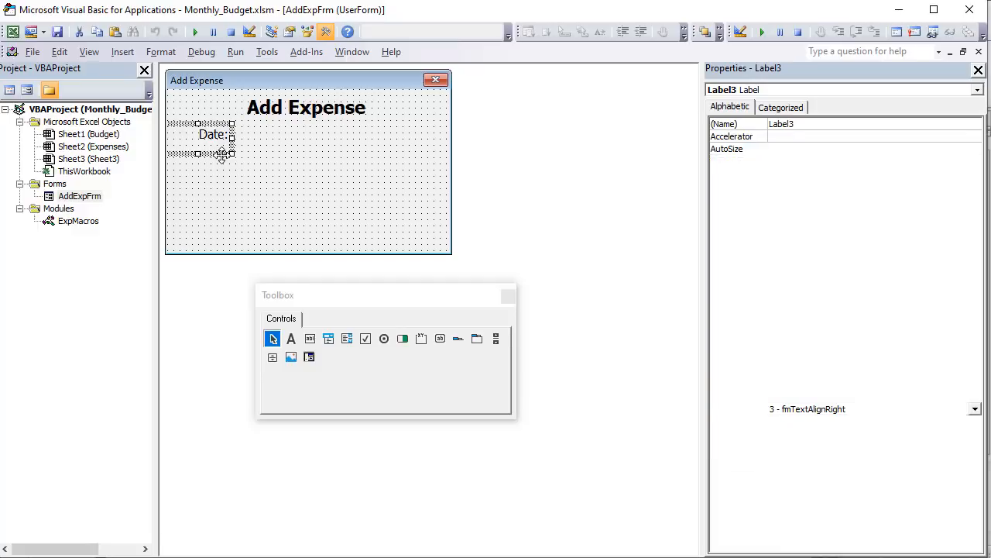
{"action": "left_click", "coordinate": [313, 169]}
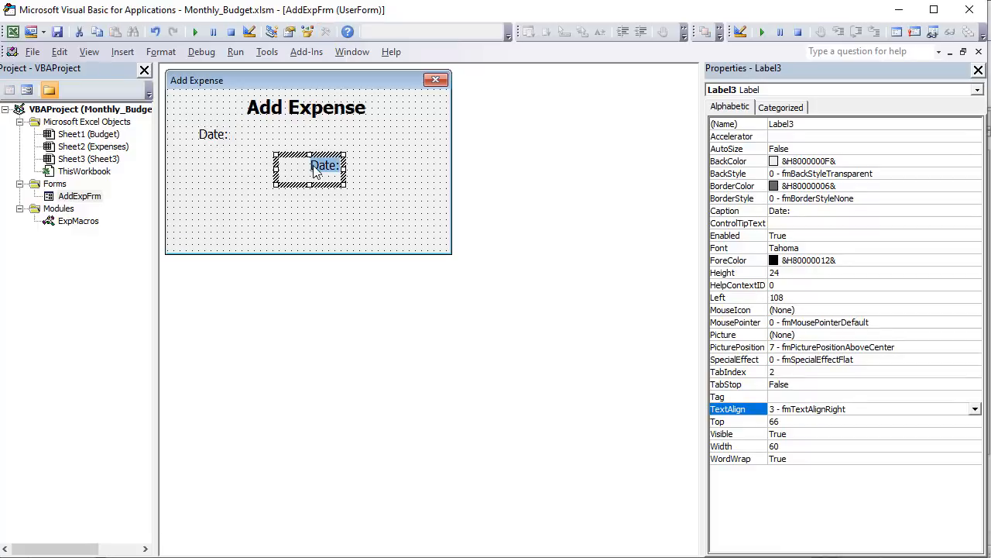
{"action": "type", "text": "Amount:"}
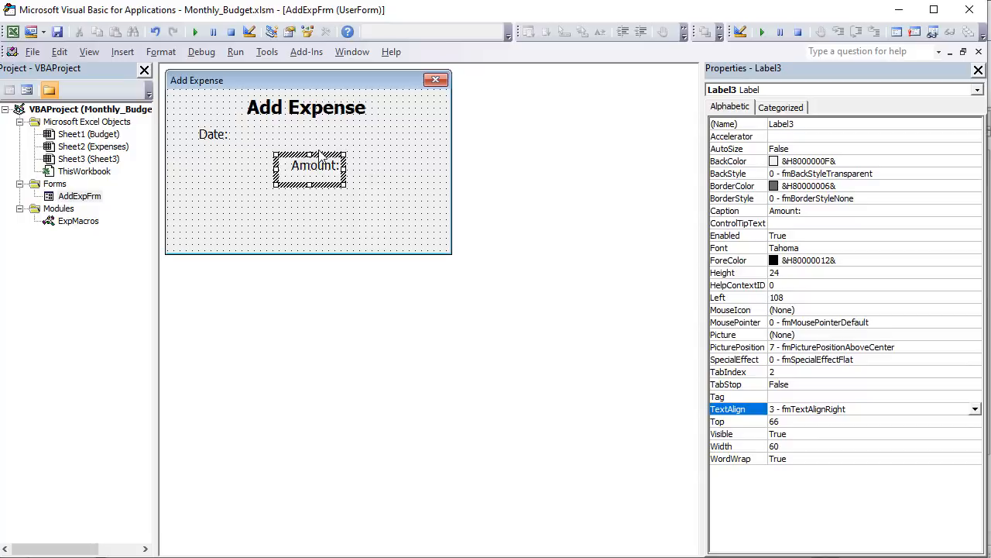
{"action": "left_click_drag", "start_coordinate": [323, 163], "coordinate": [341, 126]}
- Duplicate the Date label on the Add Expense form
{"action": "left_click", "coordinate": [205, 143]}
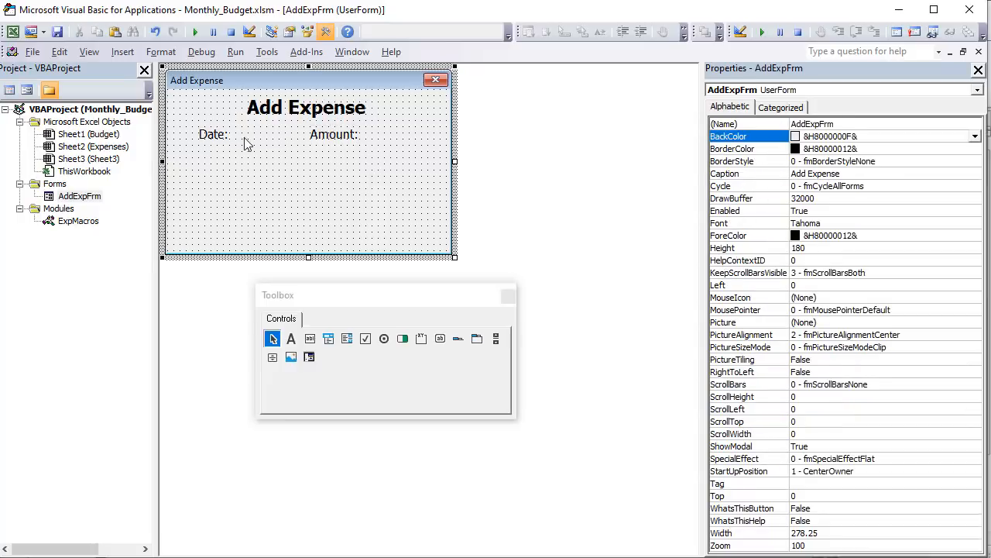
{"action": "left_click", "coordinate": [222, 144]}
{"action": "left_click", "coordinate": [337, 147], "text": "ctrl"}
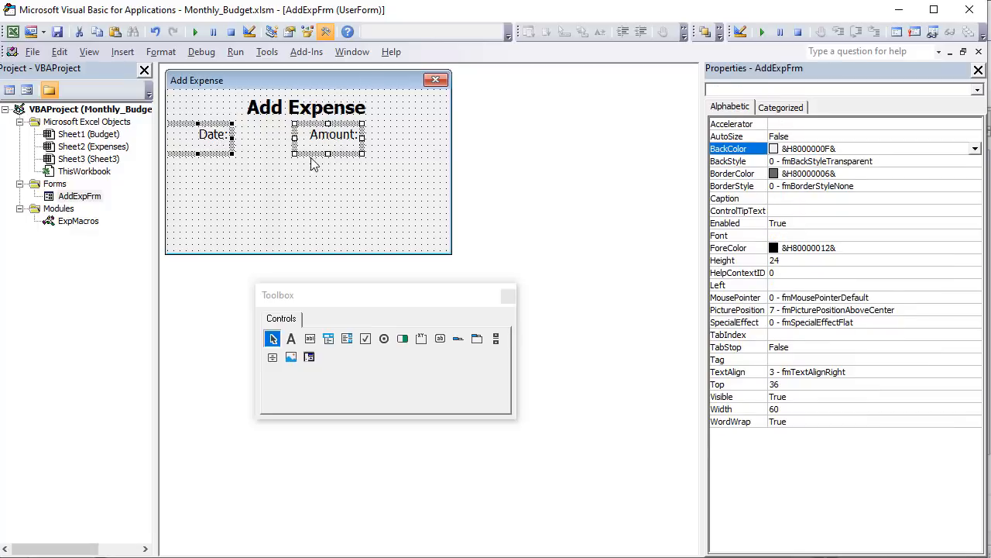
{"action": "left_click", "coordinate": [307, 185]}
{"action": "left_click", "coordinate": [320, 139]}
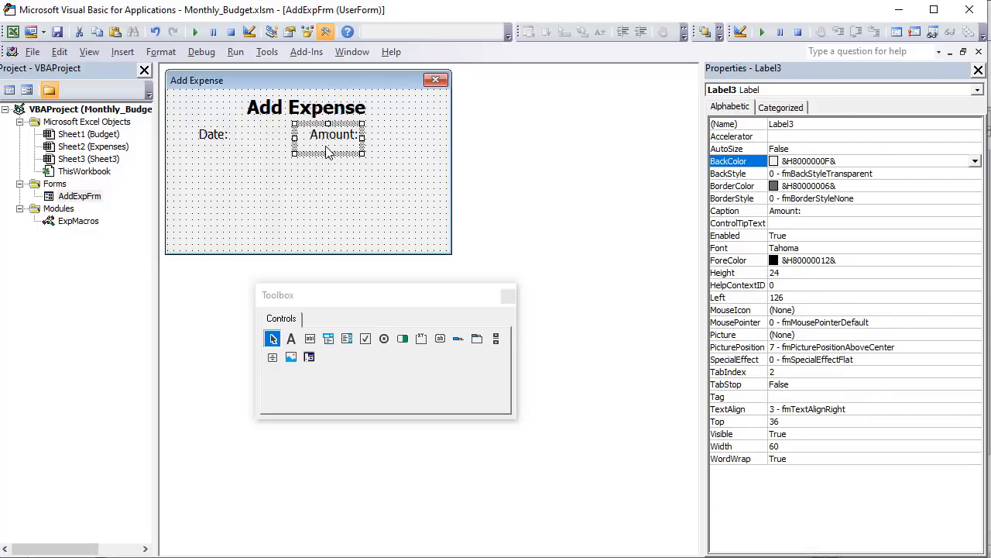
{"action": "key", "text": "ctrl+v"}
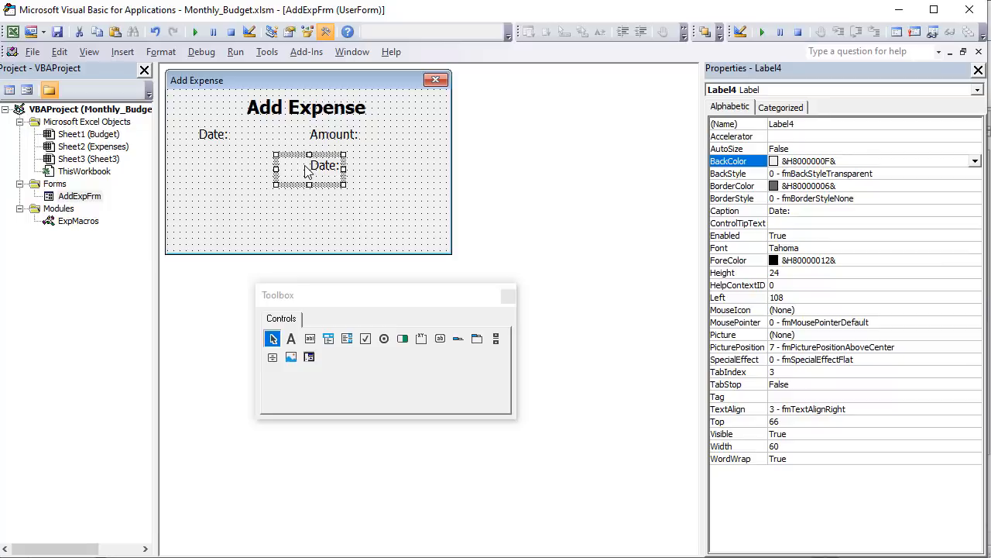
- Caption the new label "Categegory:", widen it to about 78, and place it at the form's left edge about 78 from the top
{"action": "left_click", "coordinate": [306, 166]}
{"action": "left_click", "coordinate": [321, 164]}
{"action": "left_click", "coordinate": [308, 165]}
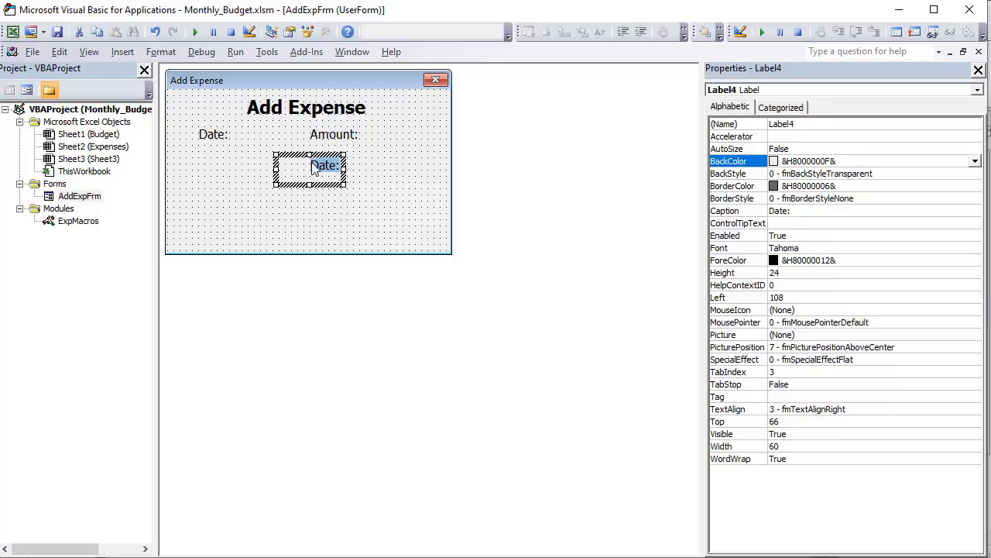
{"action": "type", "text": "Categ"}
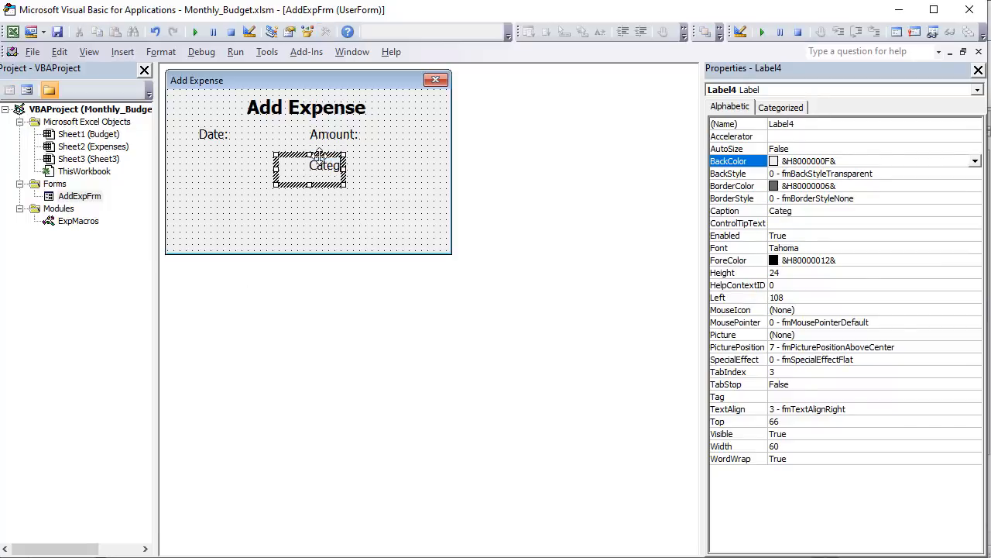
{"action": "type", "text": "egory:"}
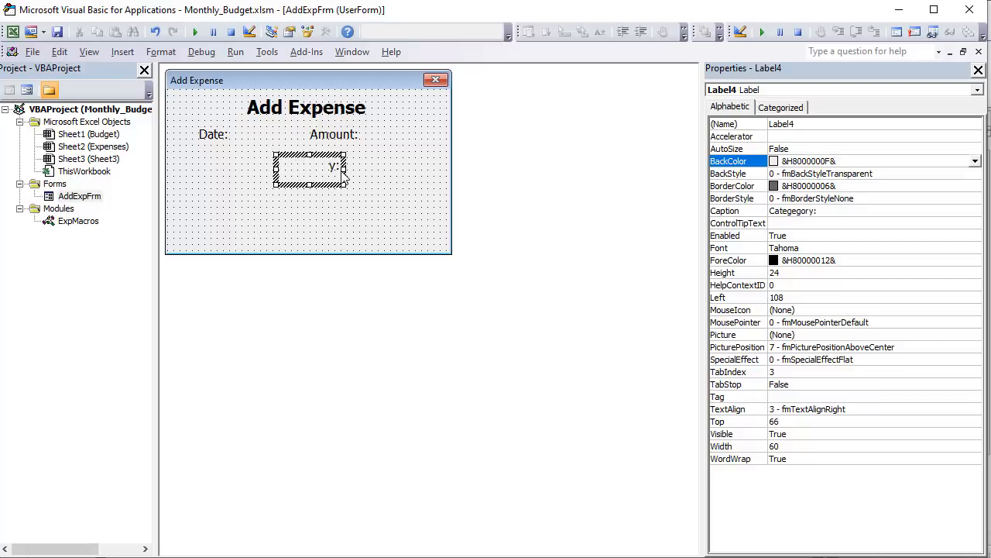
{"action": "left_click_drag", "start_coordinate": [342, 167], "coordinate": [237, 198]}
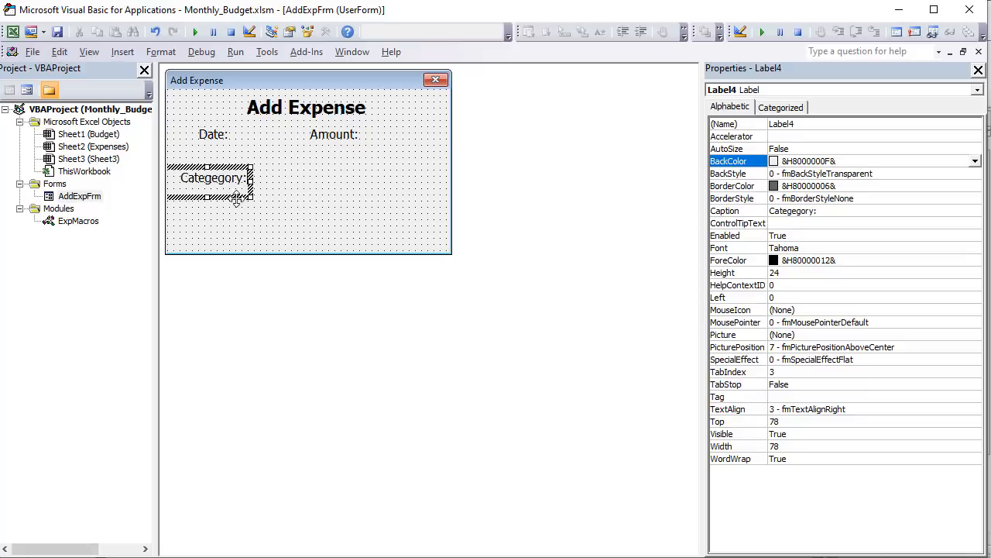
- Align the Date and Amount labels with each other by their middles
{"action": "left_click", "coordinate": [247, 139]}
{"action": "left_click", "coordinate": [207, 134]}
{"action": "left_click", "coordinate": [318, 140], "text": "ctrl"}
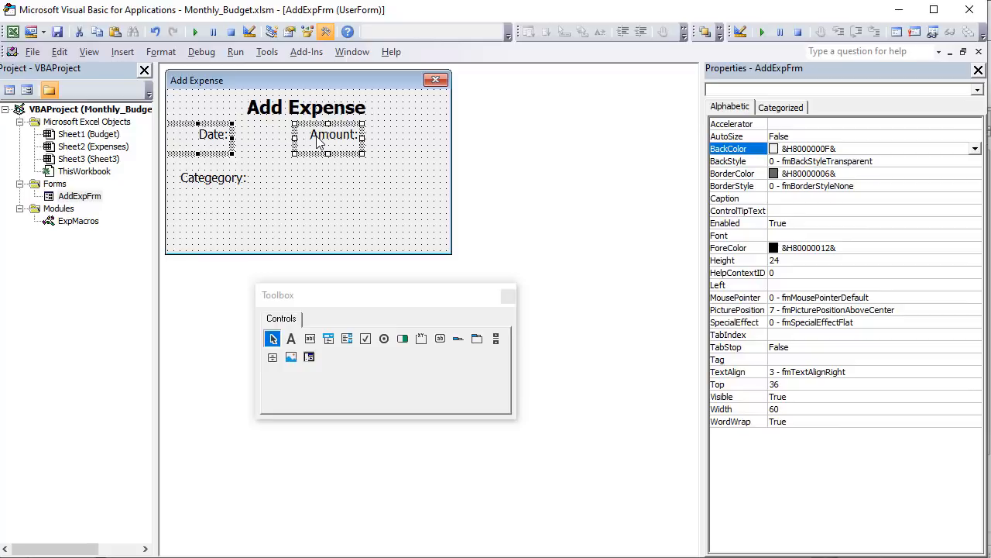
{"action": "right_click", "coordinate": [247, 137]}
{"action": "mouse_move", "coordinate": [336, 254]}
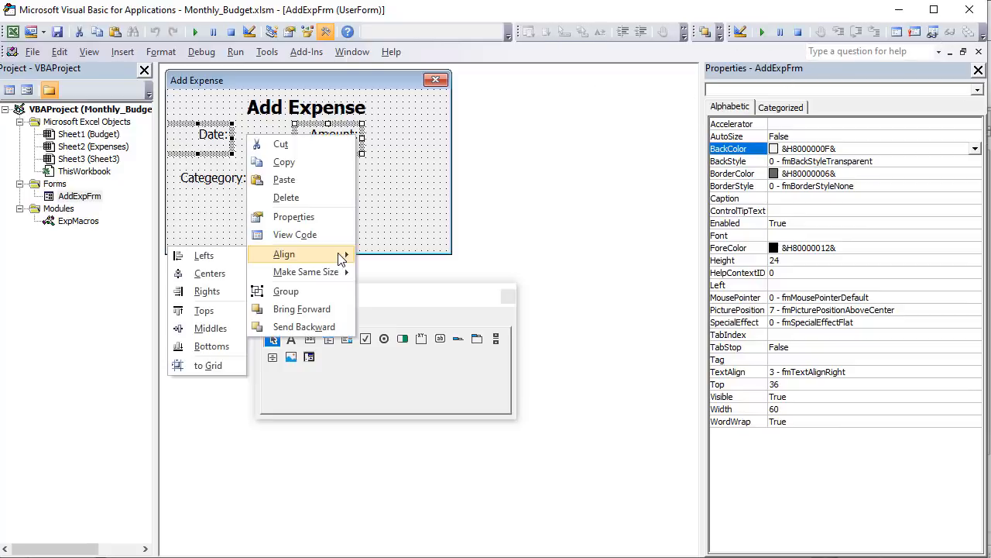
{"action": "left_click", "coordinate": [209, 333]}
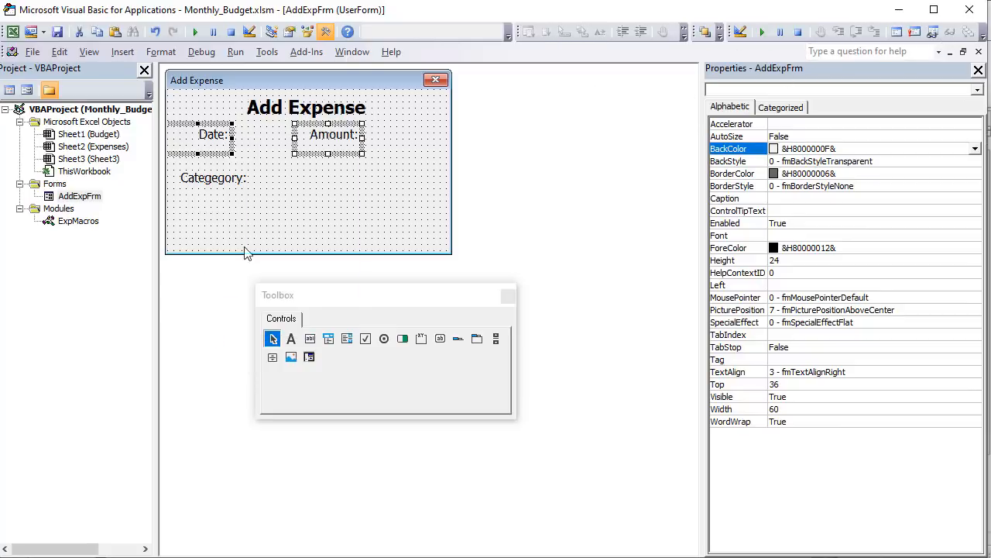
{"action": "left_click", "coordinate": [264, 157]}
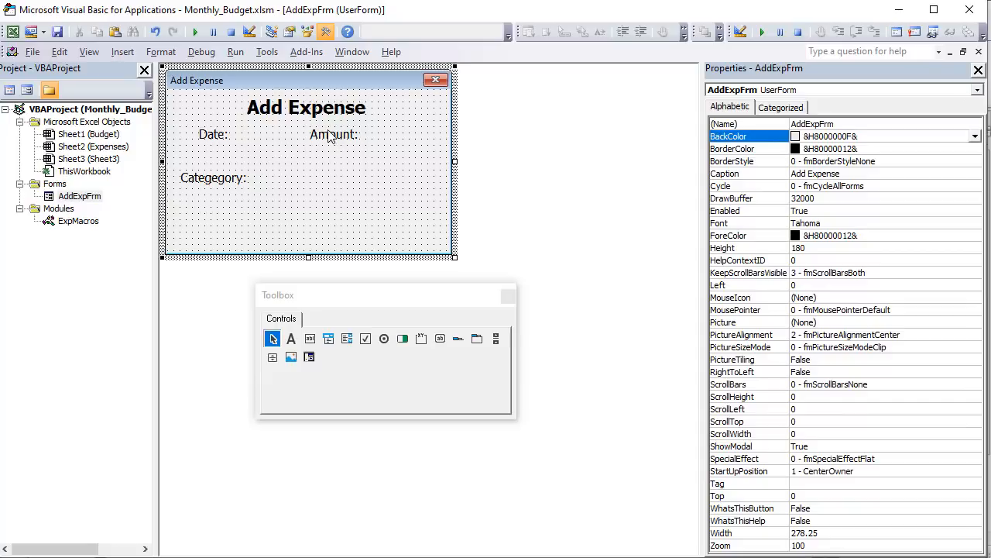
- Add a text box between the Date and Amount labels and set its height to 22
{"action": "left_click", "coordinate": [310, 339]}
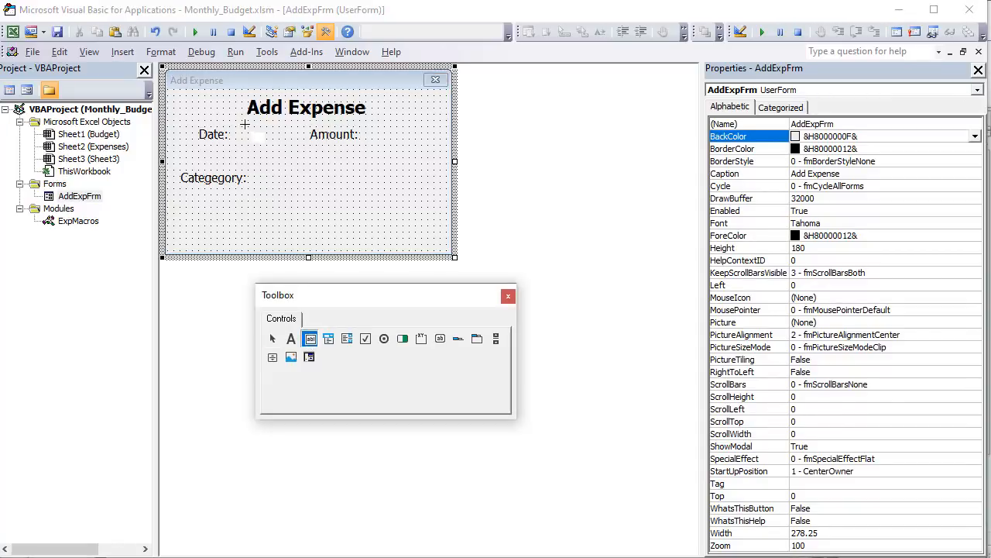
{"action": "mouse_move", "coordinate": [232, 123]}
{"action": "left_mouse_down"}
{"action": "mouse_move", "coordinate": [288, 152]}
{"action": "mouse_move", "coordinate": [300, 148]}
{"action": "left_mouse_up"}
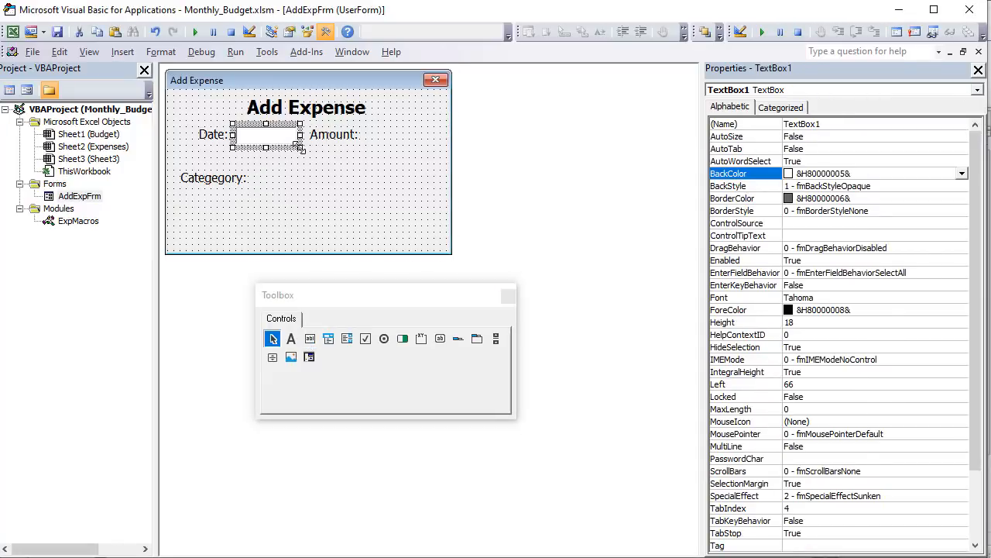
{"action": "left_click", "coordinate": [813, 325]}
{"action": "type", "text": "2"}
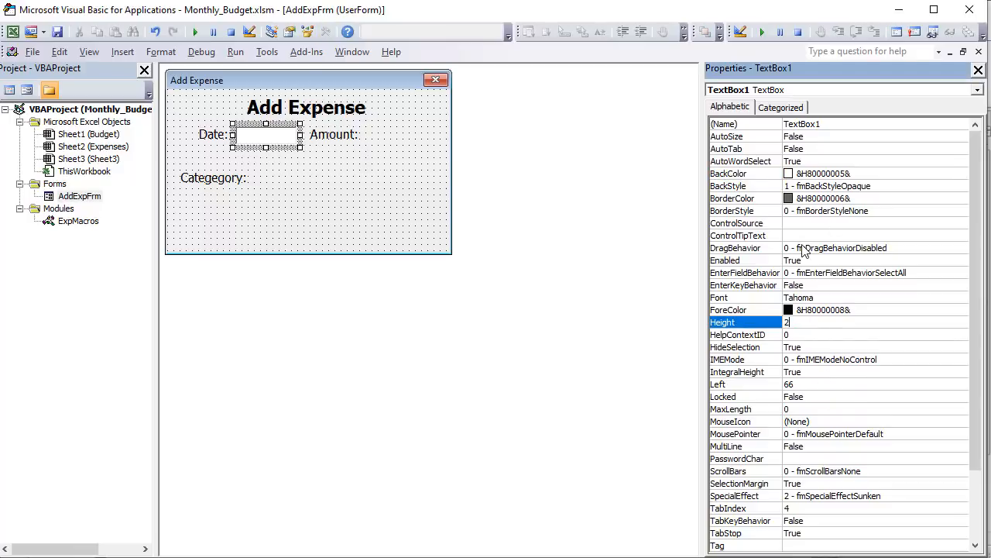
{"action": "type", "text": "2"}
{"action": "key", "text": "Return"}
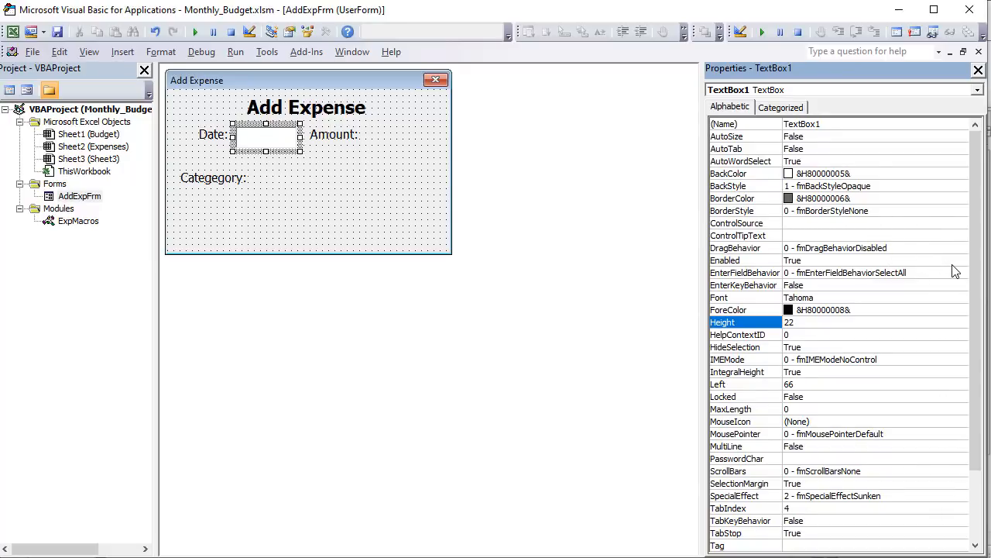
- Set the date text box's font to Tahoma Regular, size 12
{"action": "left_click", "coordinate": [960, 300]}
{"action": "left_click", "coordinate": [962, 298]}
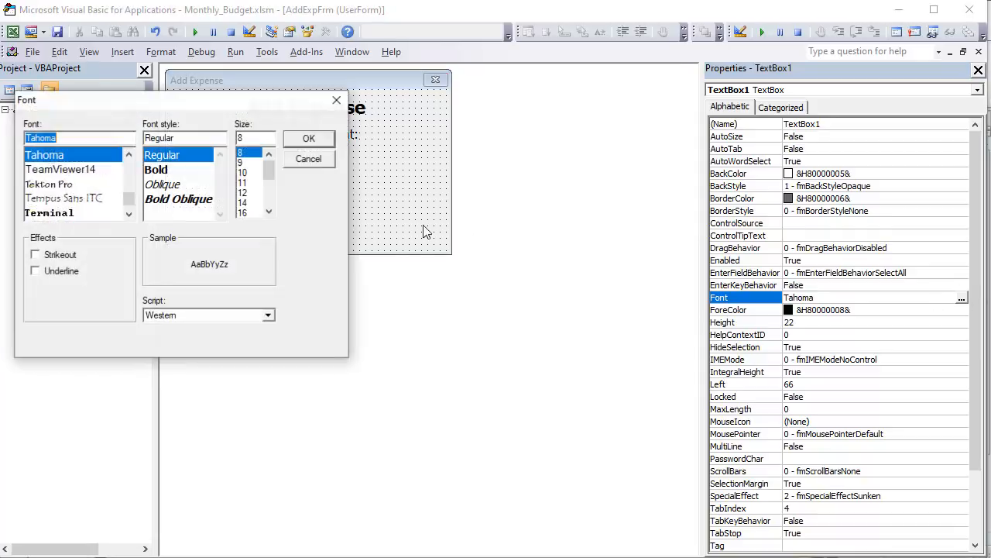
{"action": "left_click", "coordinate": [243, 192]}
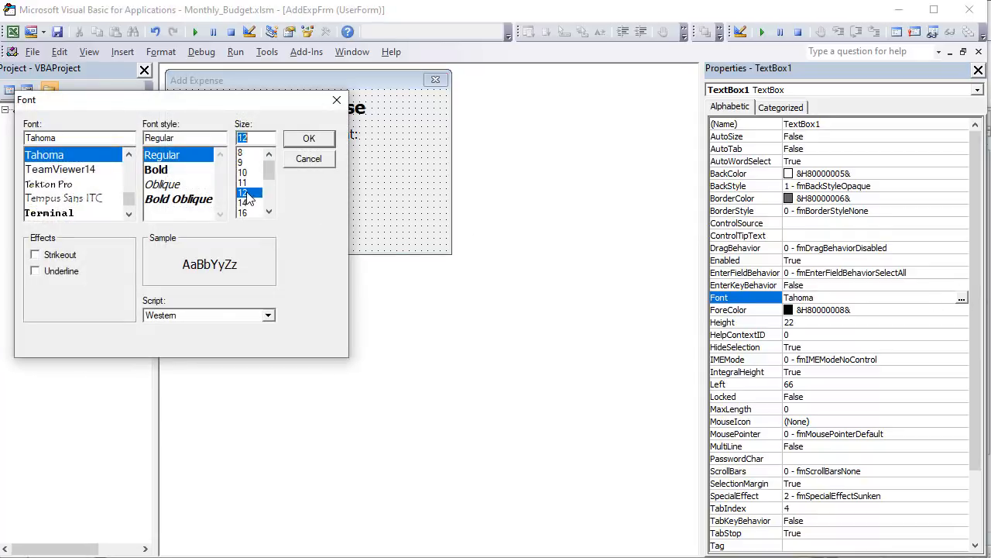
{"action": "left_click", "coordinate": [308, 138]}
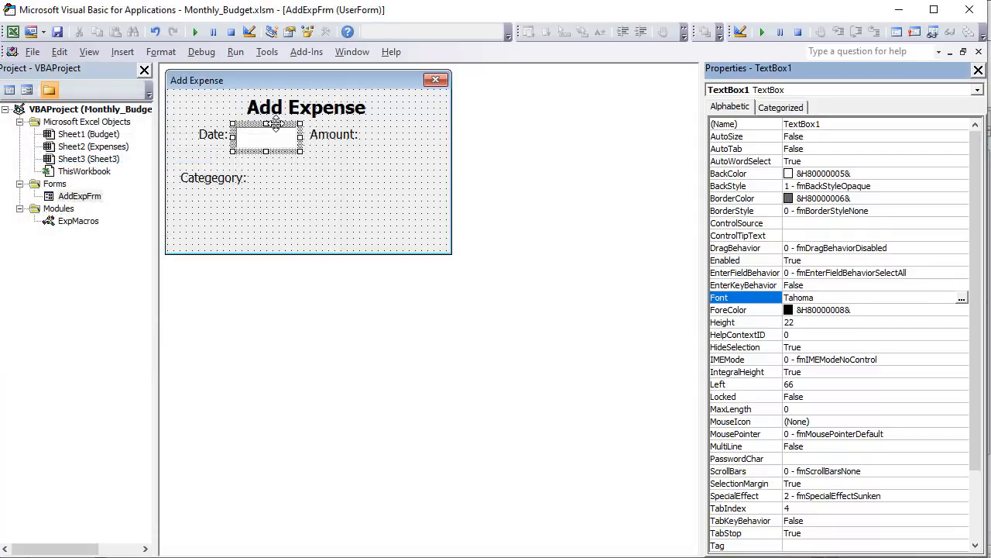
- Narrow the Date label to about 42 and extend the date text box leftward to about 48 from the form's left edge
{"action": "left_click", "coordinate": [225, 137]}
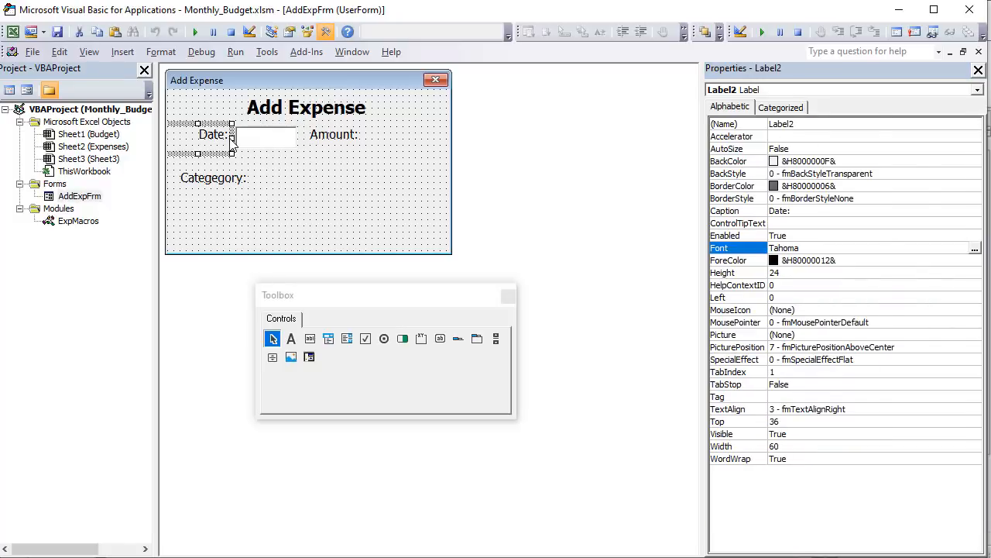
{"action": "left_click_drag", "start_coordinate": [220, 135], "coordinate": [214, 137]}
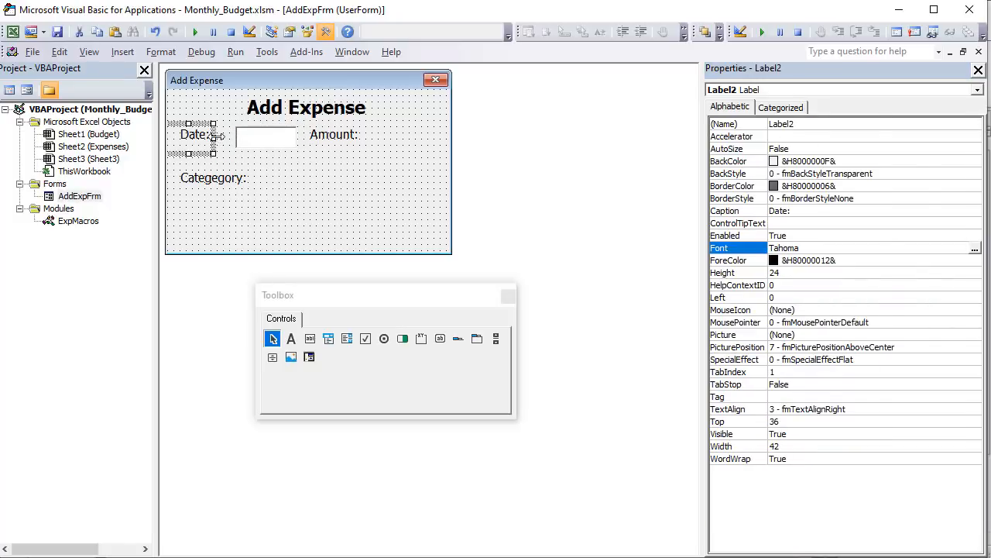
{"action": "left_click", "coordinate": [237, 137]}
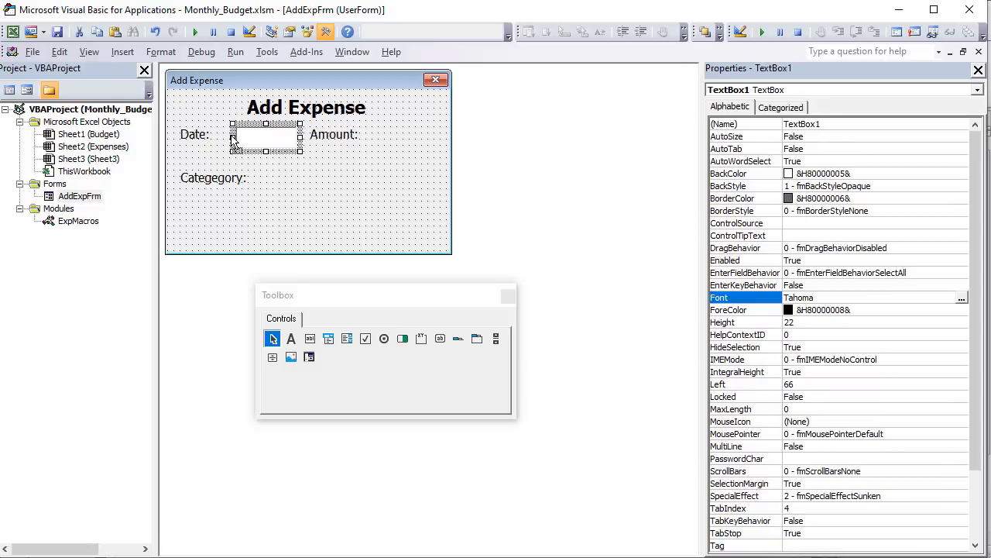
{"action": "left_click_drag", "start_coordinate": [221, 138], "coordinate": [217, 137]}
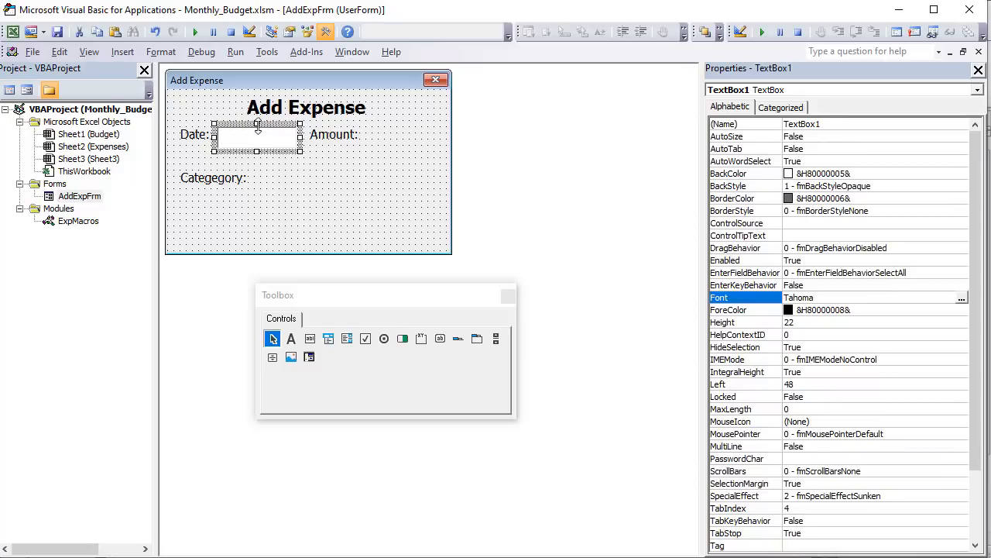
- Duplicate the date text box beside the Amount label, about 186 from the form's left edge, and align the row's labels and text boxes by their middles
{"action": "key", "text": "ctrl+v"}
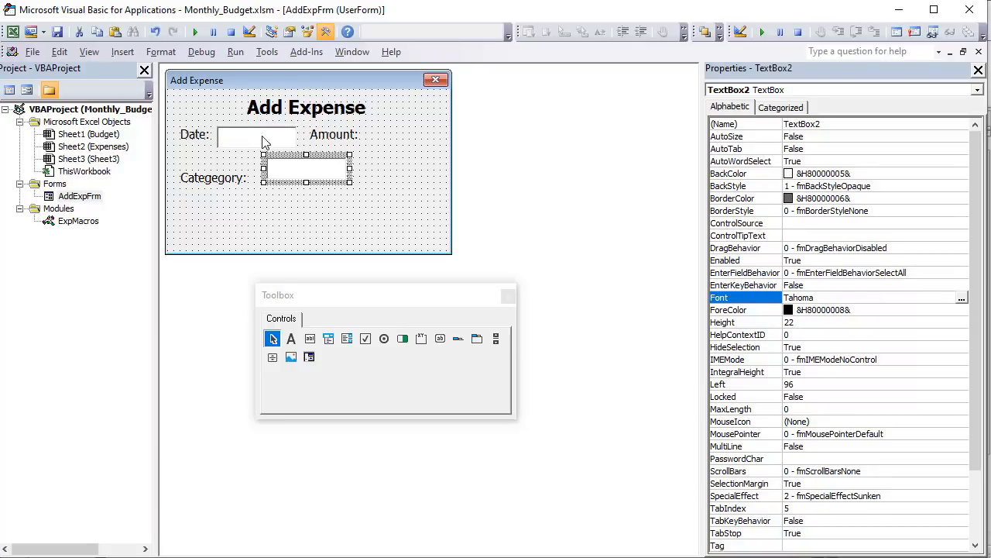
{"action": "left_click_drag", "start_coordinate": [308, 158], "coordinate": [408, 126]}
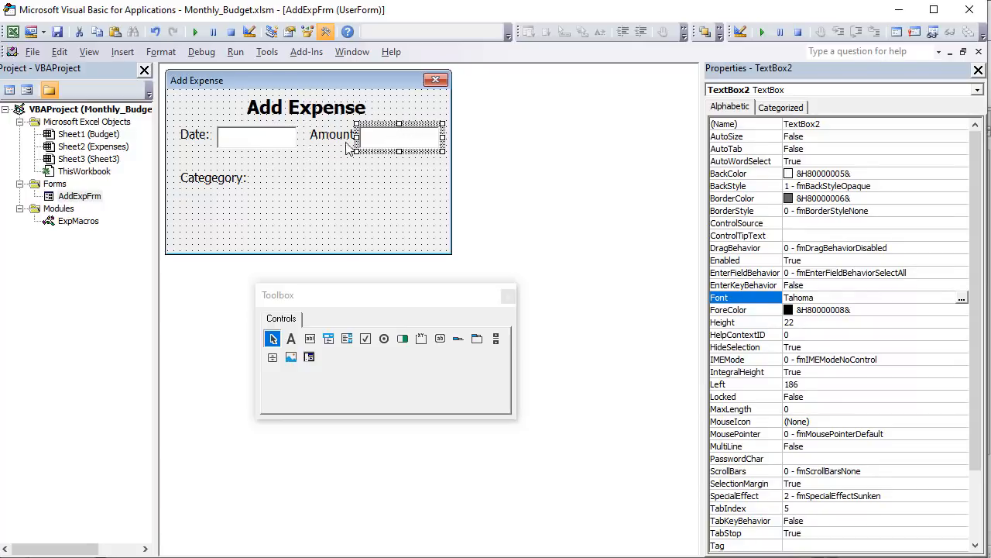
{"action": "left_click", "coordinate": [284, 137], "text": "ctrl"}
{"action": "left_click", "coordinate": [322, 136], "text": "ctrl"}
{"action": "left_click", "coordinate": [194, 136], "text": "ctrl"}
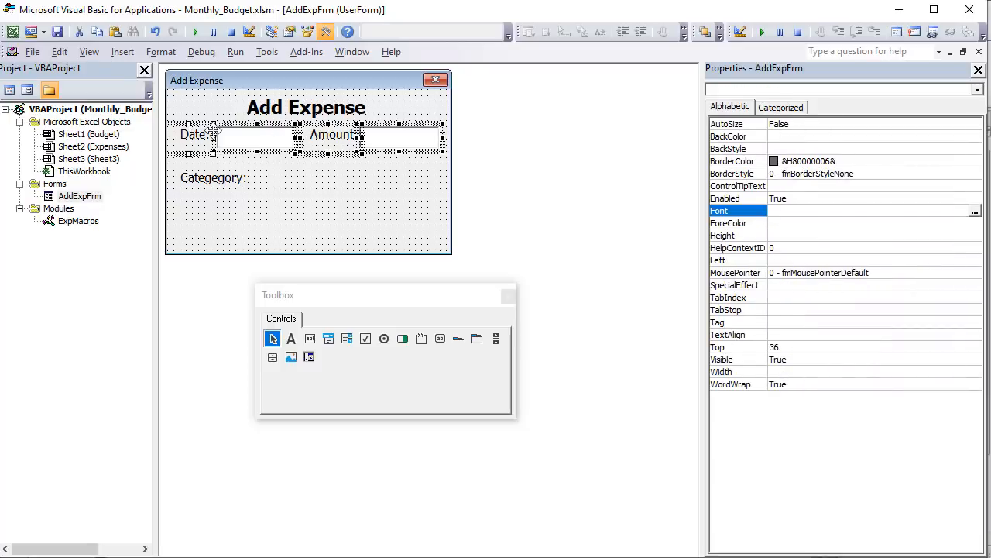
{"action": "right_click", "coordinate": [239, 138]}
{"action": "mouse_move", "coordinate": [206, 258]}
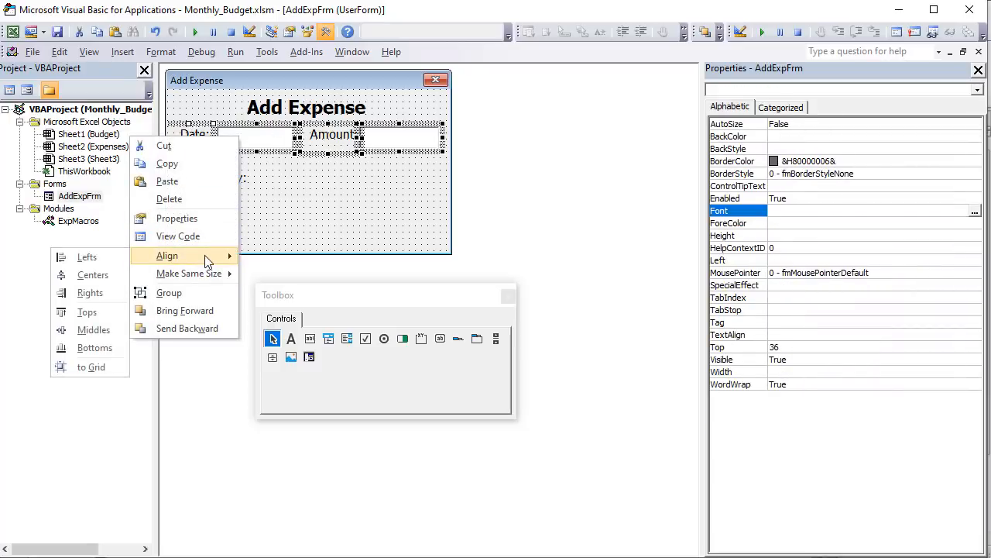
{"action": "left_click", "coordinate": [110, 334]}
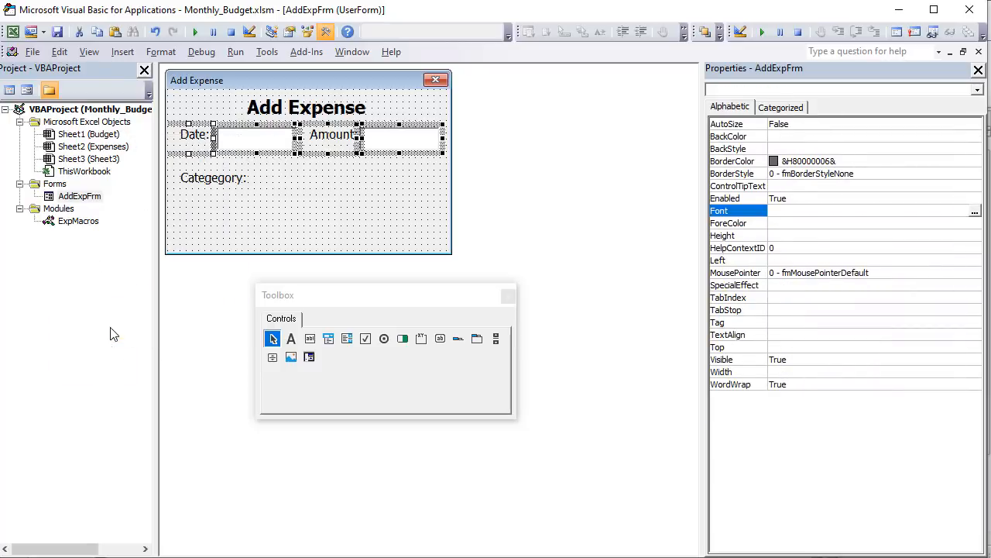
{"action": "left_click", "coordinate": [264, 194]}
{"action": "left_click", "coordinate": [258, 153]}
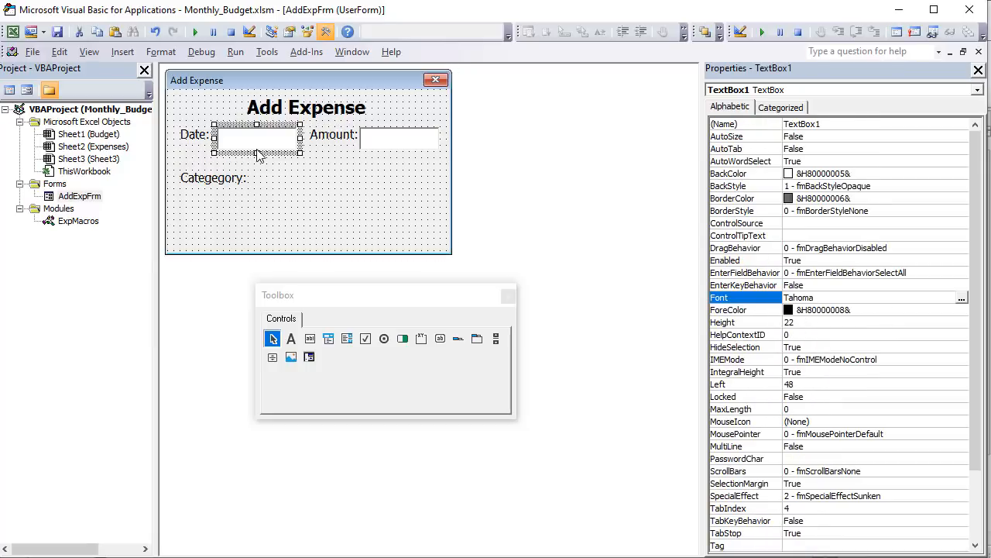
{"action": "key", "text": "ctrl+v"}
{"action": "left_click_drag", "start_coordinate": [283, 176], "coordinate": [273, 187]}
{"action": "key", "text": "Delete"}
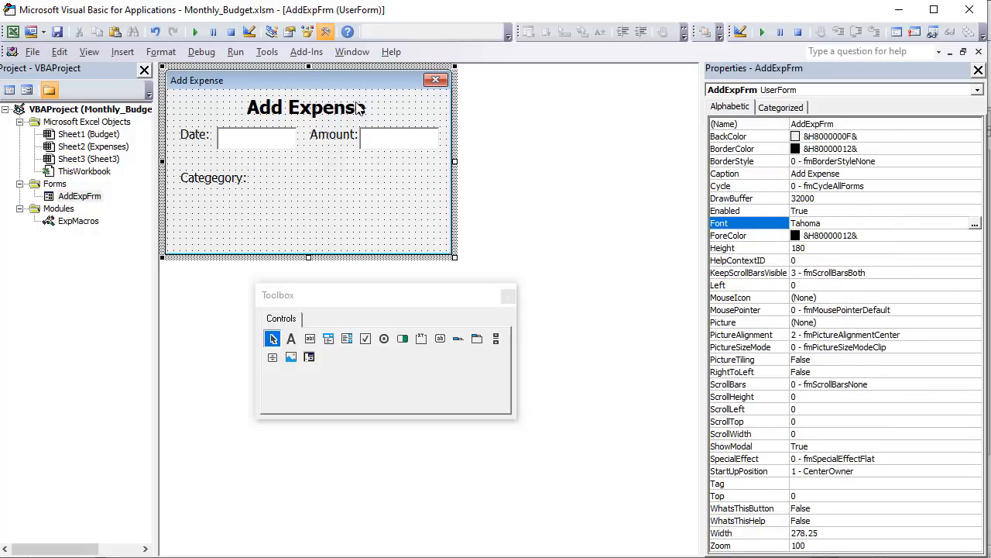
- Add a combo box beside the category label, about 78 from the form's left edge, and set its height to 22
{"action": "left_click", "coordinate": [326, 346]}
{"action": "left_click_drag", "start_coordinate": [248, 165], "coordinate": [435, 196]}
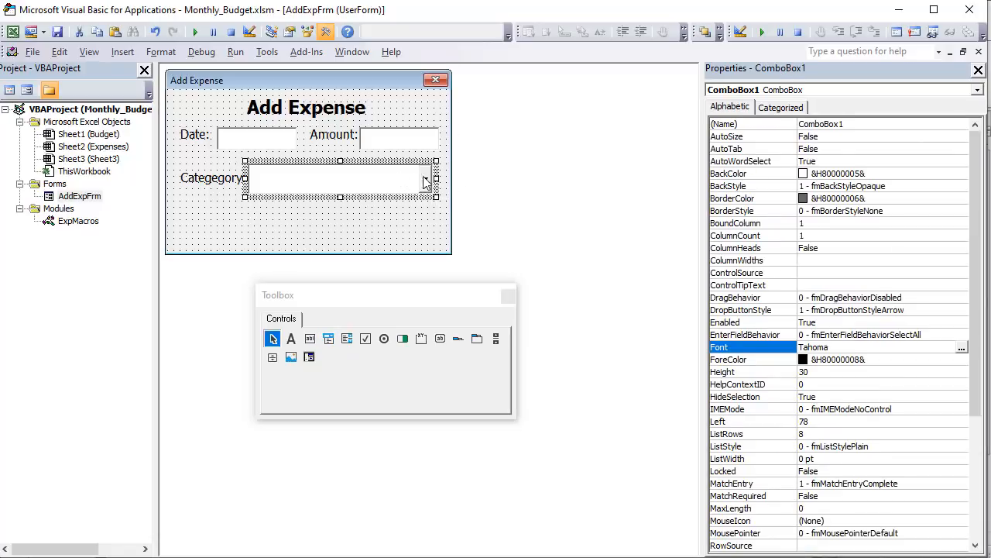
{"action": "left_click", "coordinate": [824, 374]}
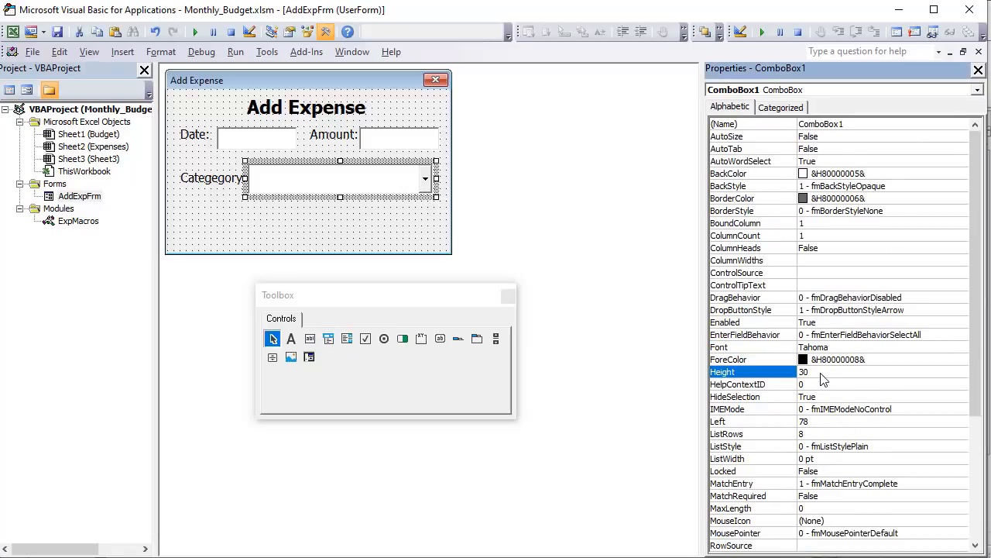
{"action": "type", "text": "22"}
{"action": "key", "text": "Return"}
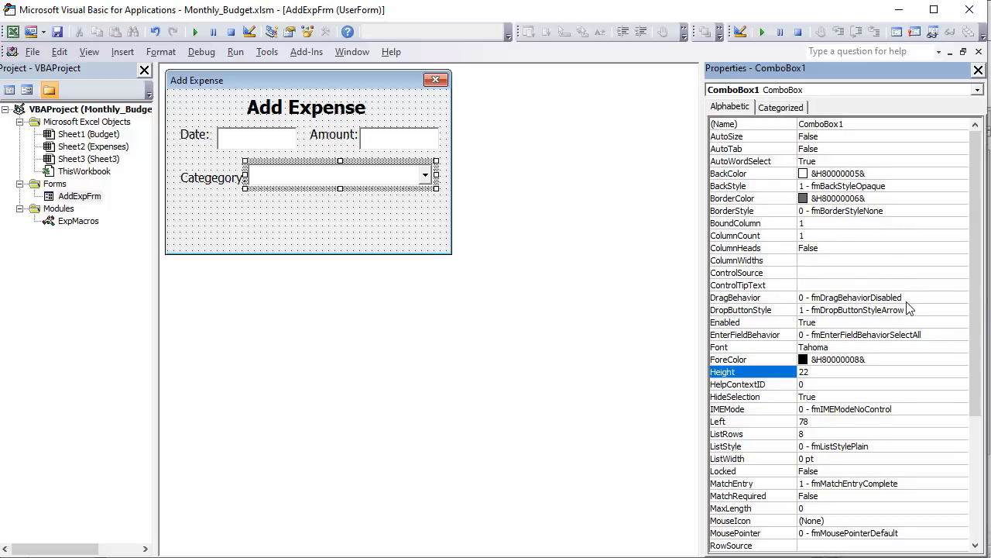
- Set the category combo box's font to Tahoma Regular, size 12
{"action": "left_click", "coordinate": [920, 349]}
{"action": "left_click", "coordinate": [962, 347]}
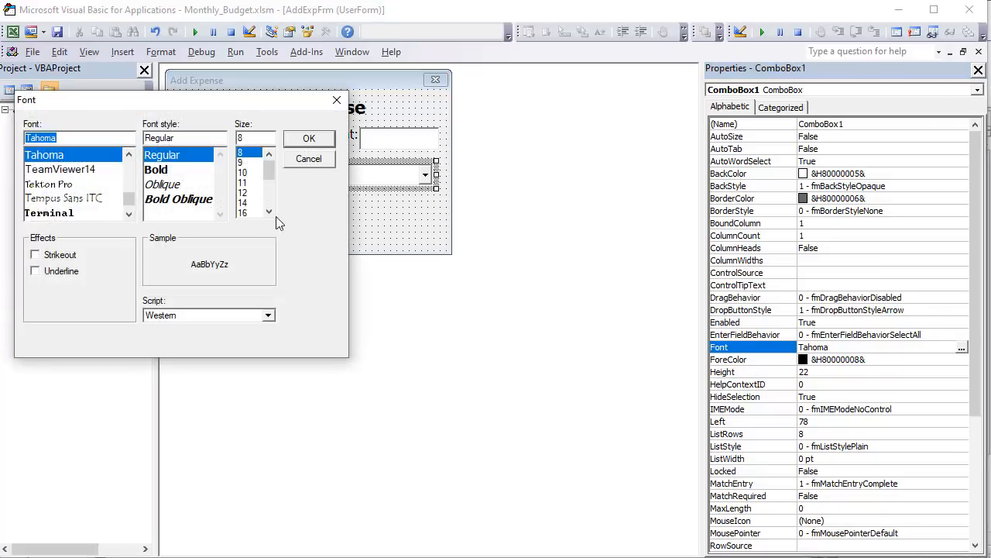
{"action": "left_click", "coordinate": [247, 192]}
{"action": "left_click", "coordinate": [309, 138]}
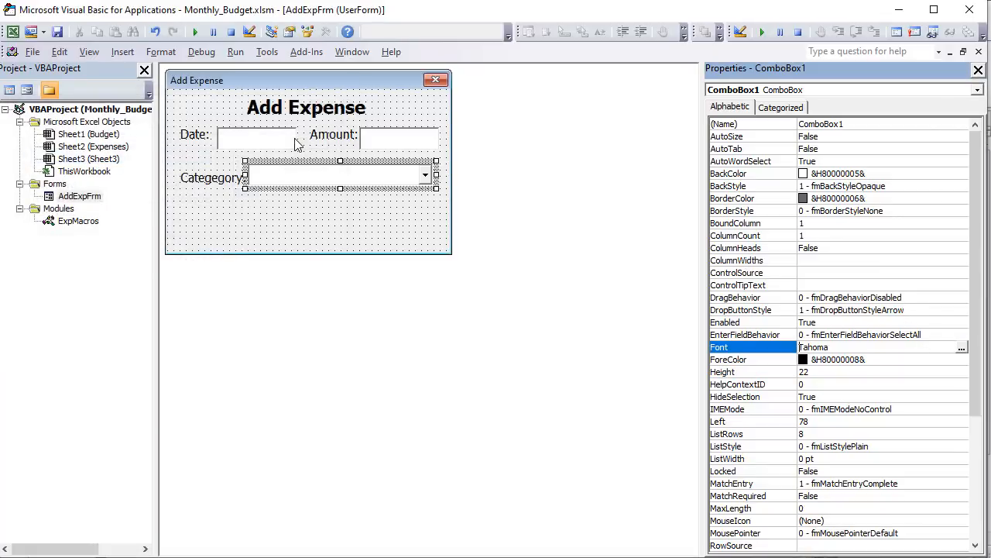
- Set the Add Expense form's background colour to white (&H00FFFFFF&)
{"action": "left_click", "coordinate": [196, 180]}
{"action": "left_click", "coordinate": [229, 215]}
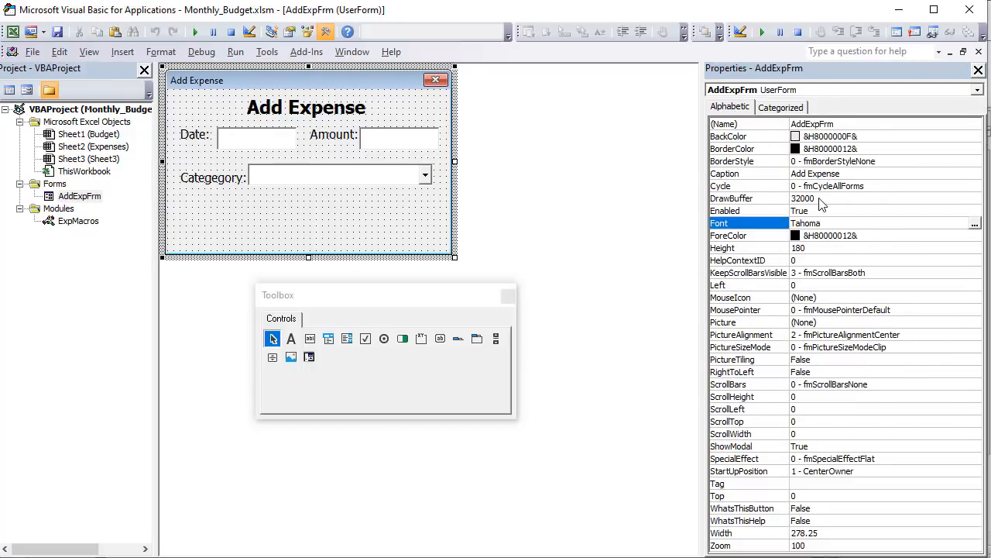
{"action": "left_click", "coordinate": [840, 137]}
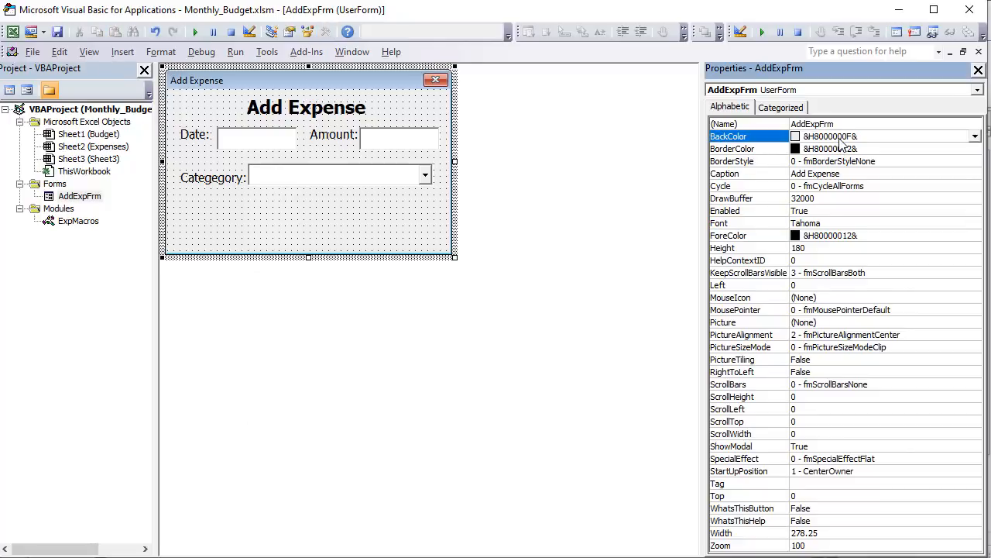
{"action": "left_click", "coordinate": [976, 137]}
{"action": "left_click", "coordinate": [889, 155]}
{"action": "left_click", "coordinate": [878, 165]}
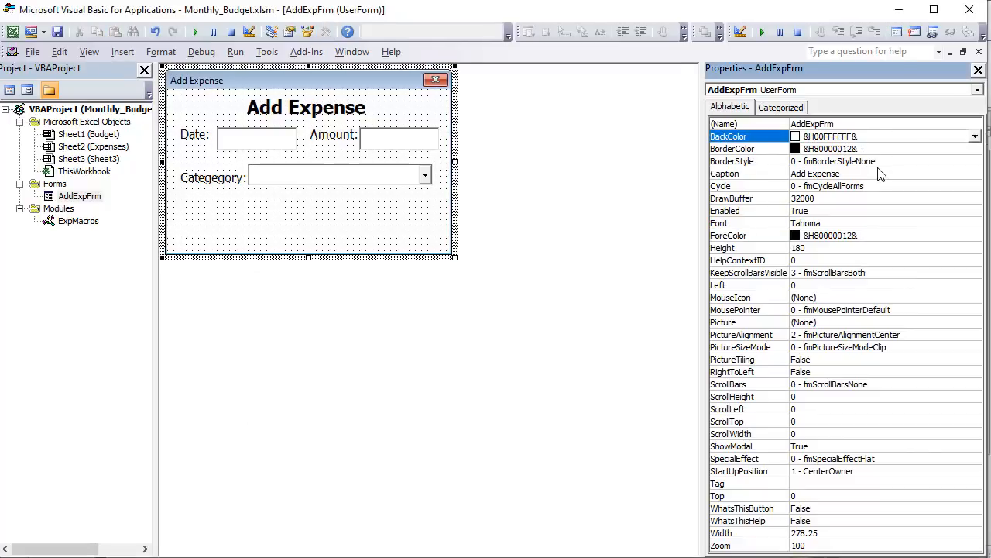
{"action": "left_click", "coordinate": [878, 174]}
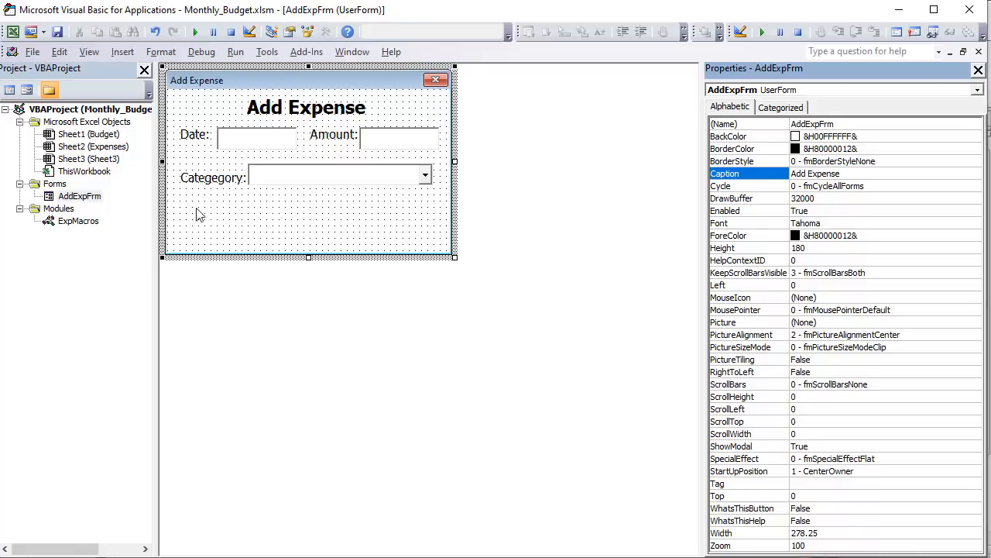
{"action": "left_click", "coordinate": [225, 216]}
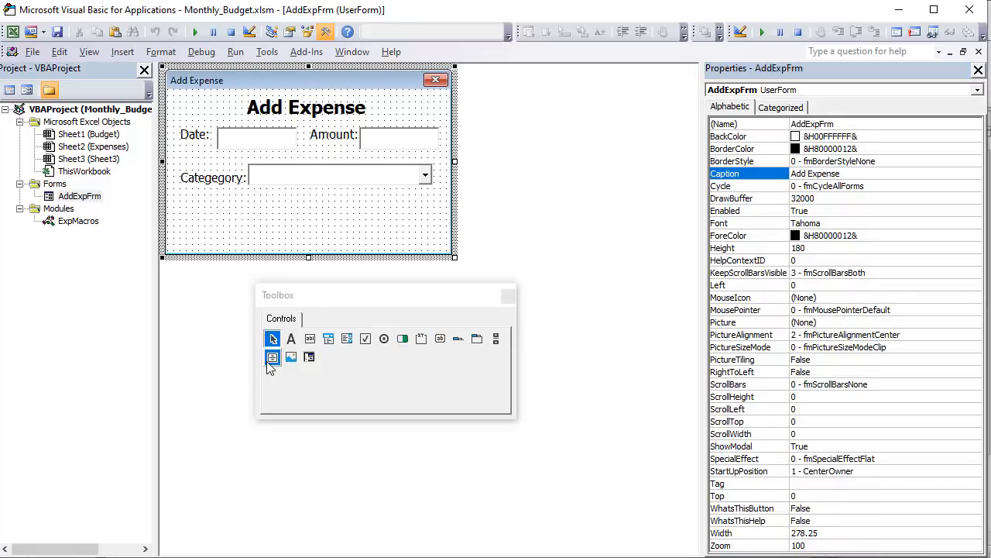
{"action": "left_click", "coordinate": [402, 339]}
{"action": "left_click_drag", "start_coordinate": [245, 210], "coordinate": [331, 240]}
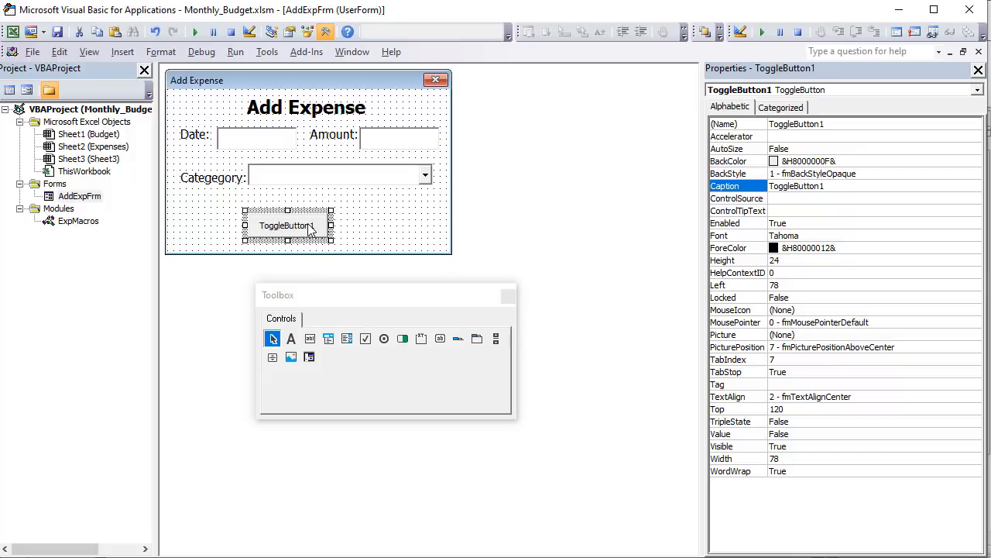
{"action": "key", "text": "Delete"}
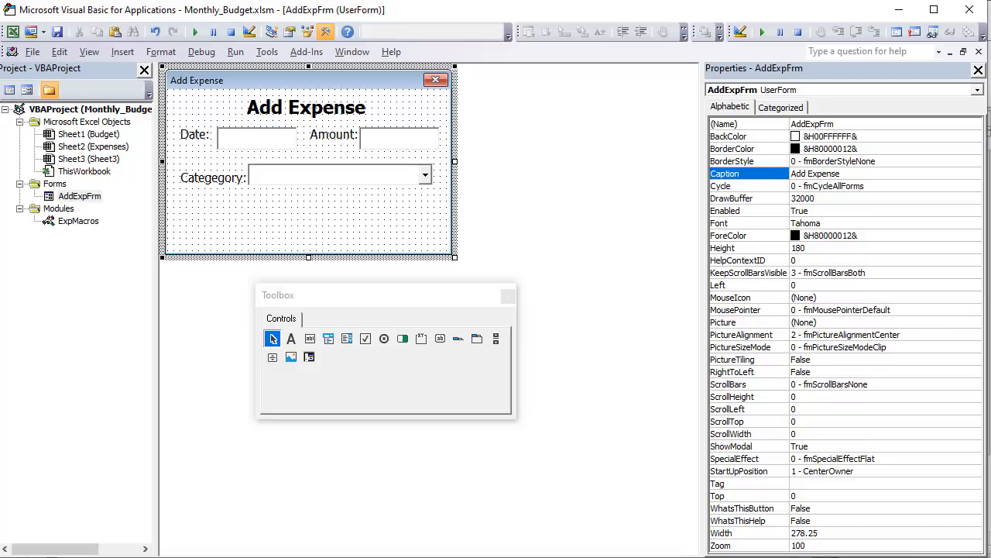
- Switch to the Excel Budget sheet and draw a rounded rectangle about 0.93" by 0.34" below the pie chart, labelled OK
{"action": "key", "text": "alt+F11"}
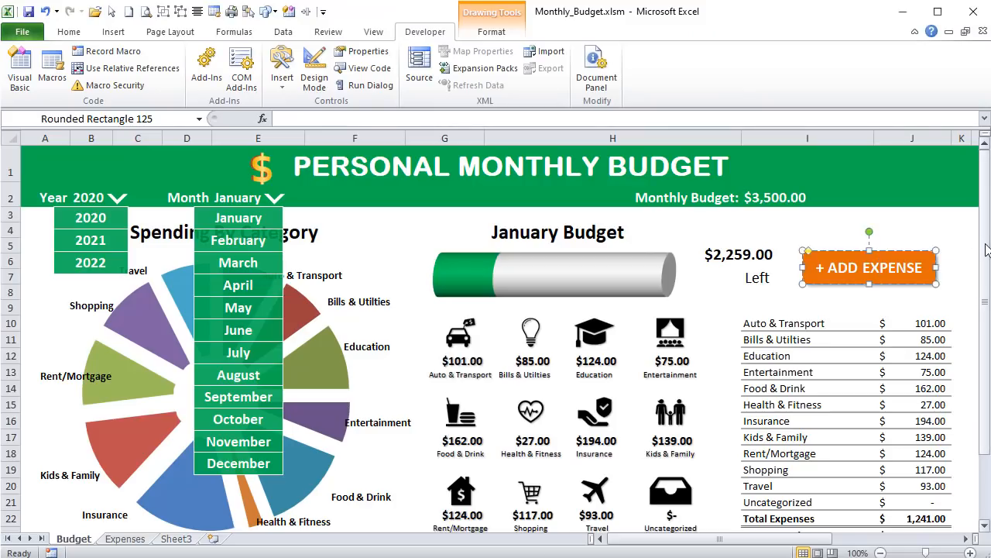
{"action": "left_click", "coordinate": [960, 230]}
{"action": "scroll", "coordinate": [818, 310], "scroll_direction": "down", "scroll_amount": 7}
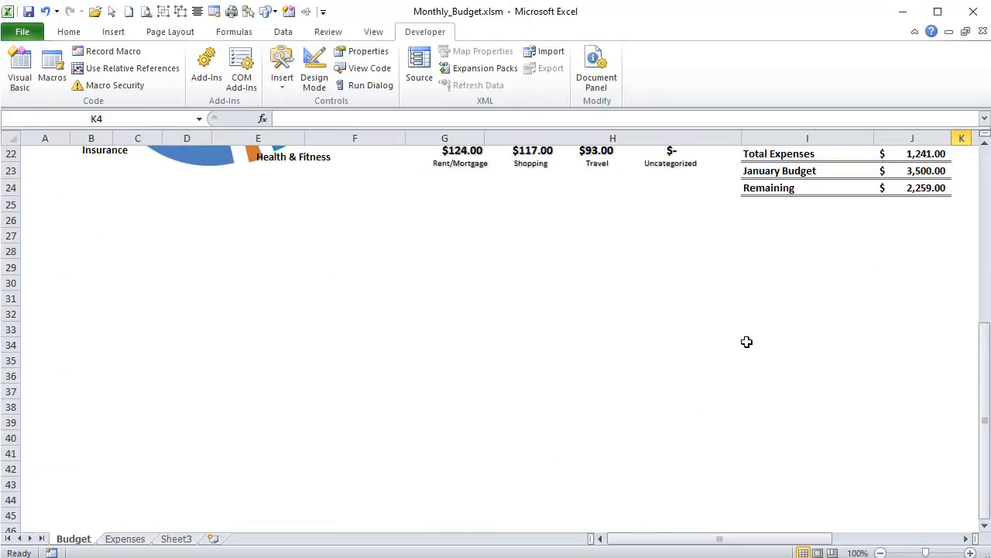
{"action": "scroll", "coordinate": [746, 341], "scroll_direction": "up", "scroll_amount": 2}
{"action": "left_click", "coordinate": [113, 31]}
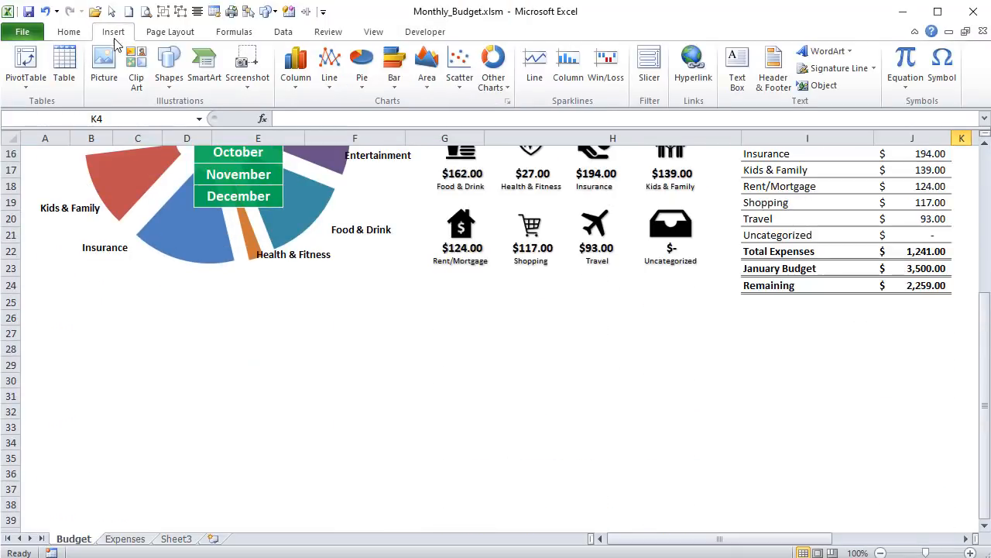
{"action": "left_click", "coordinate": [168, 78]}
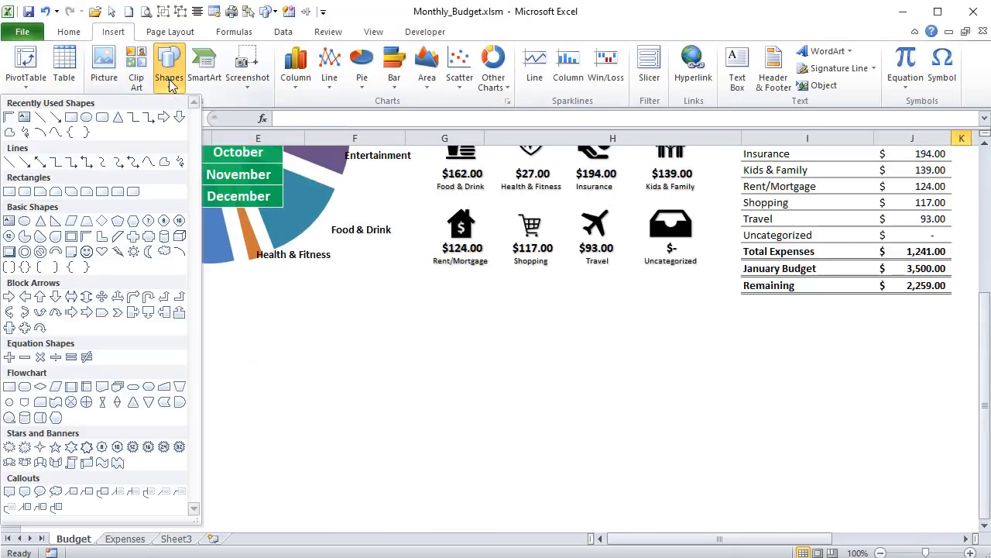
{"action": "left_click", "coordinate": [101, 117]}
{"action": "left_click_drag", "start_coordinate": [315, 302], "coordinate": [385, 327]}
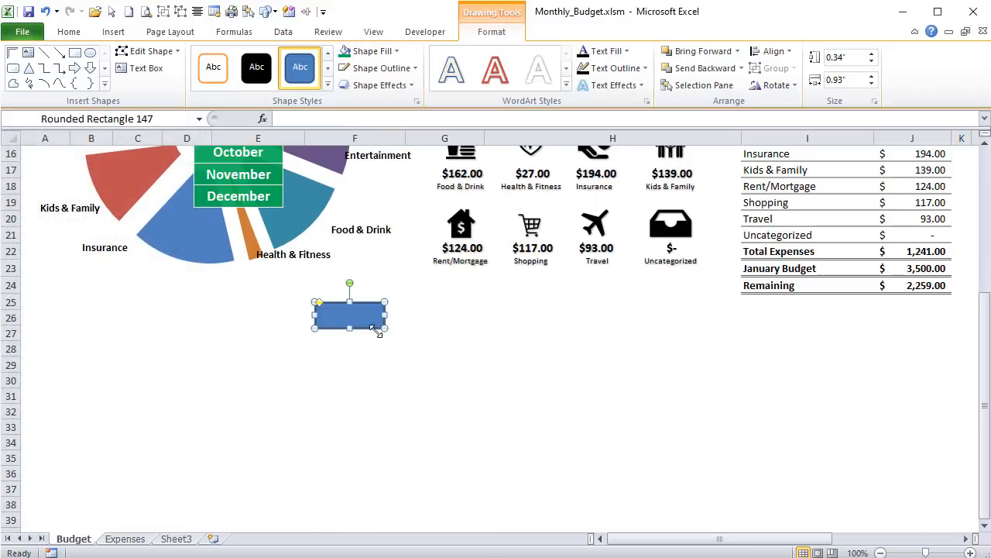
{"action": "type", "text": "OK"}
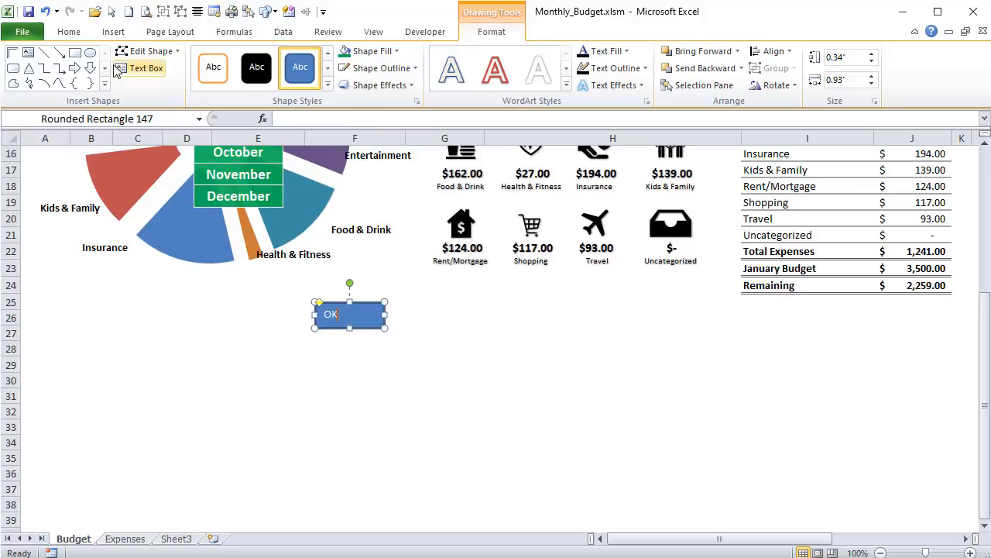
- Centre the OK label both ways in its shape and make it white, bold and size 16
{"action": "left_click", "coordinate": [68, 31]}
{"action": "left_click", "coordinate": [309, 79]}
{"action": "left_click", "coordinate": [309, 58]}
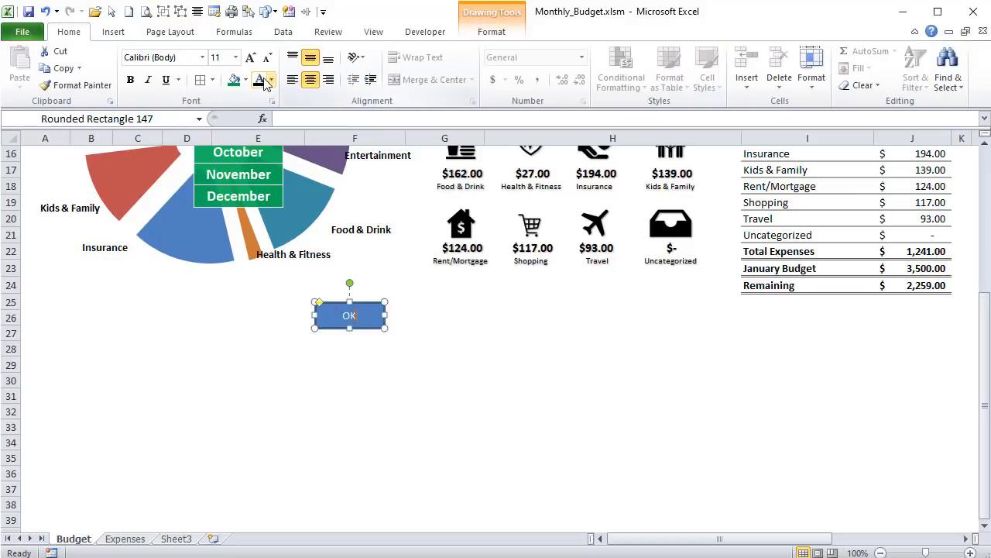
{"action": "left_click", "coordinate": [271, 83]}
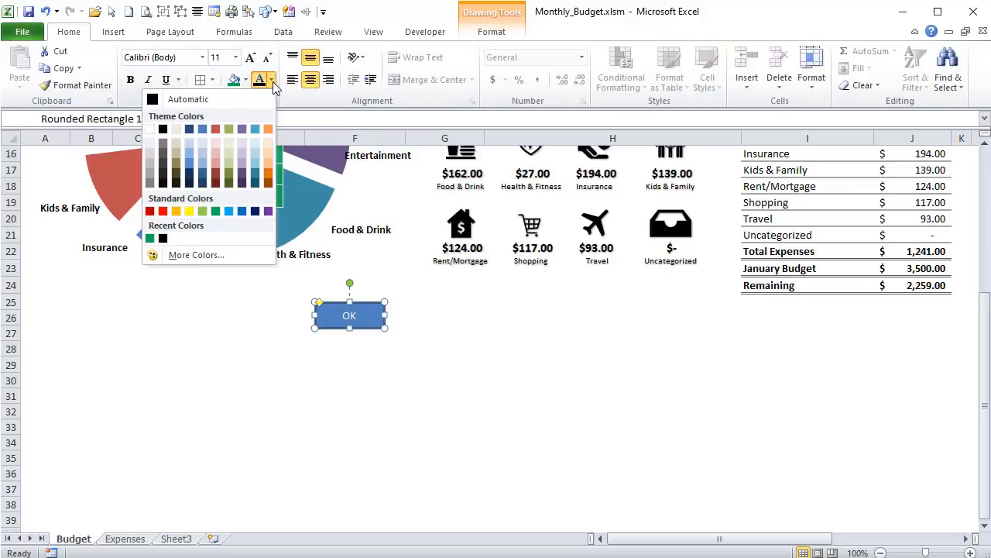
{"action": "left_click", "coordinate": [152, 129]}
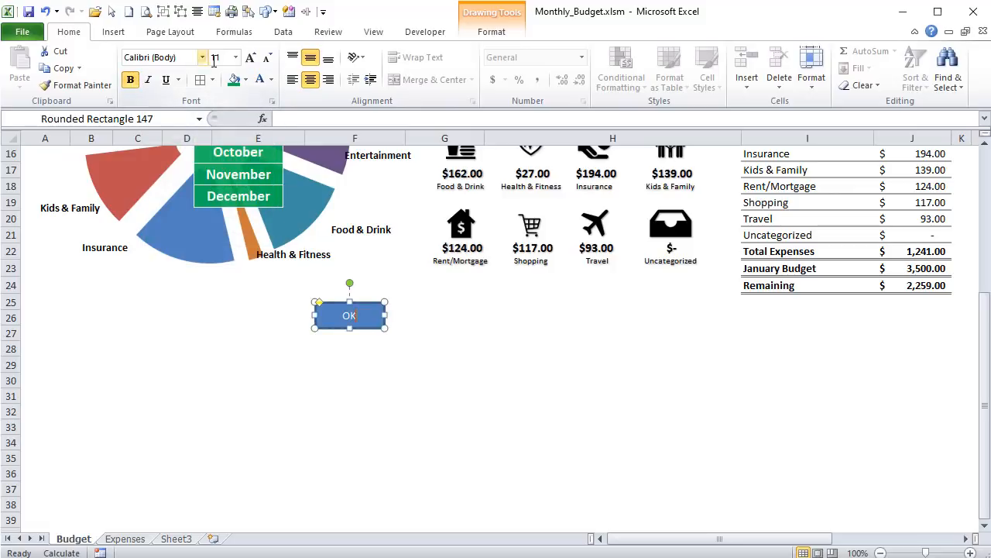
{"action": "left_click", "coordinate": [130, 80]}
{"action": "left_click", "coordinate": [249, 58]}
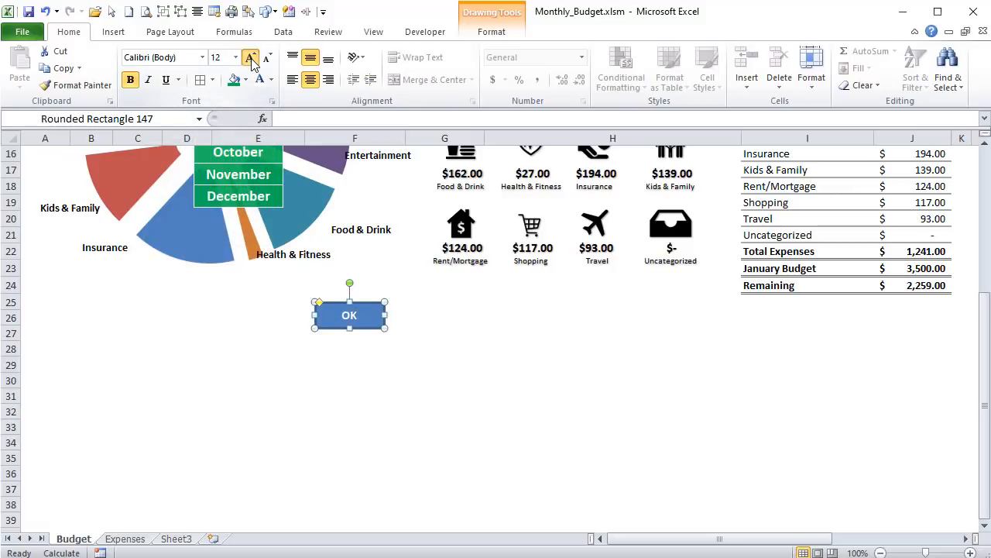
{"action": "left_click", "coordinate": [250, 58]}
{"action": "left_click", "coordinate": [251, 60]}
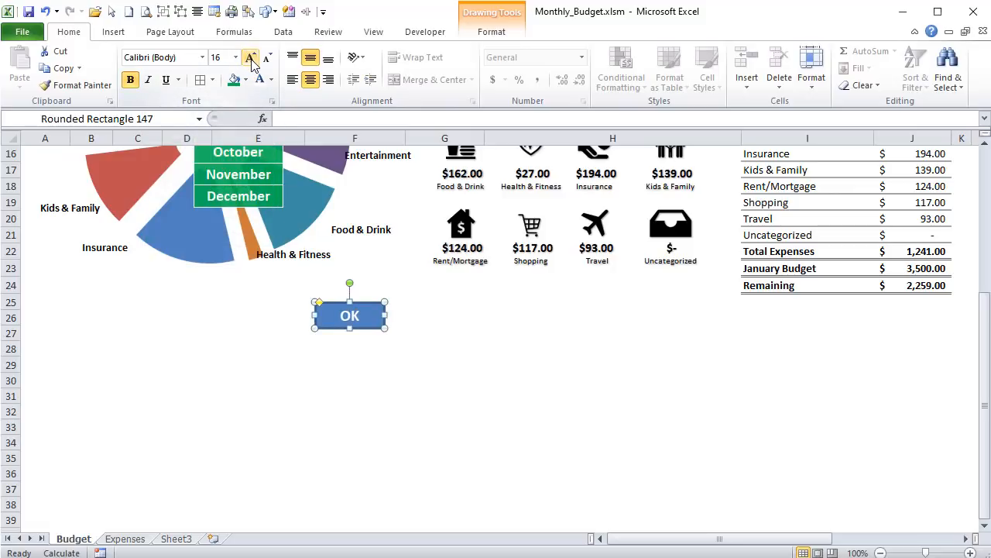
- Give the OK shape a green fill, no outline and the second preset bevel-and-shadow effect
{"action": "left_click", "coordinate": [488, 31]}
{"action": "left_click", "coordinate": [346, 51]}
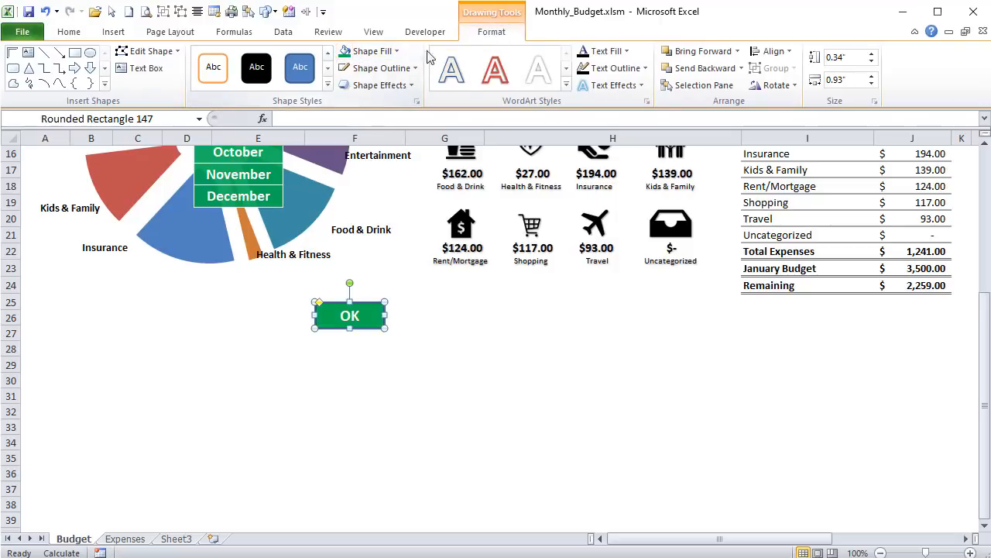
{"action": "left_click", "coordinate": [387, 69]}
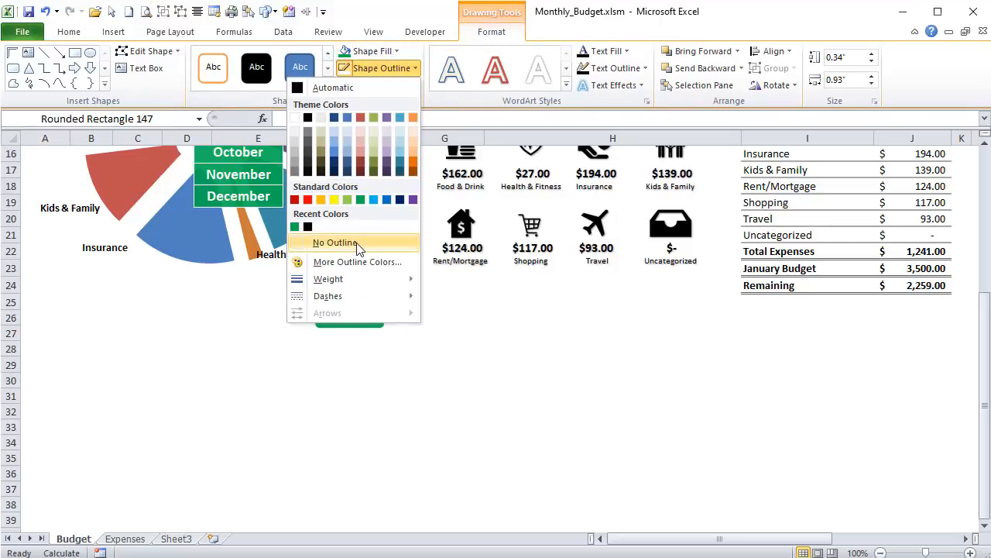
{"action": "left_click", "coordinate": [327, 243]}
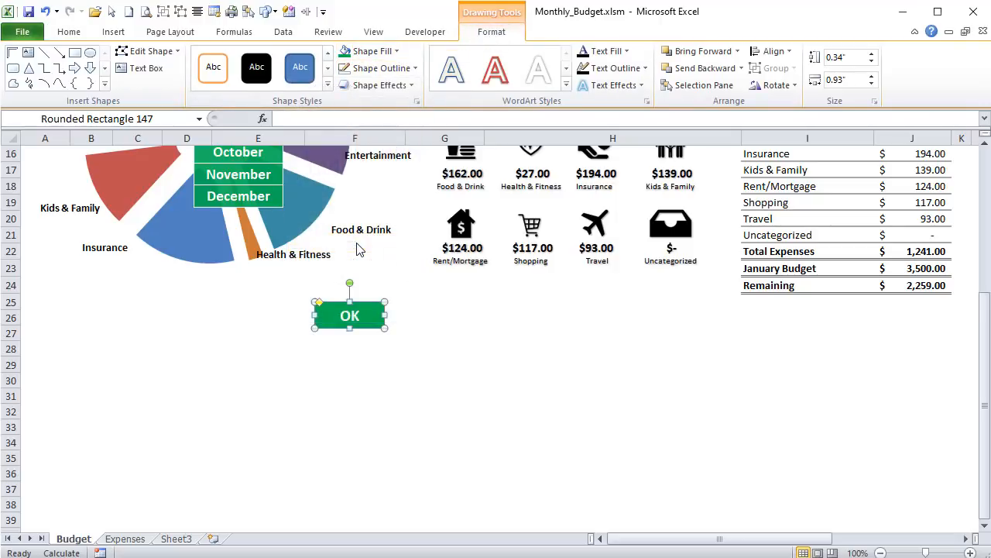
{"action": "left_click", "coordinate": [408, 87]}
{"action": "mouse_move", "coordinate": [404, 116]}
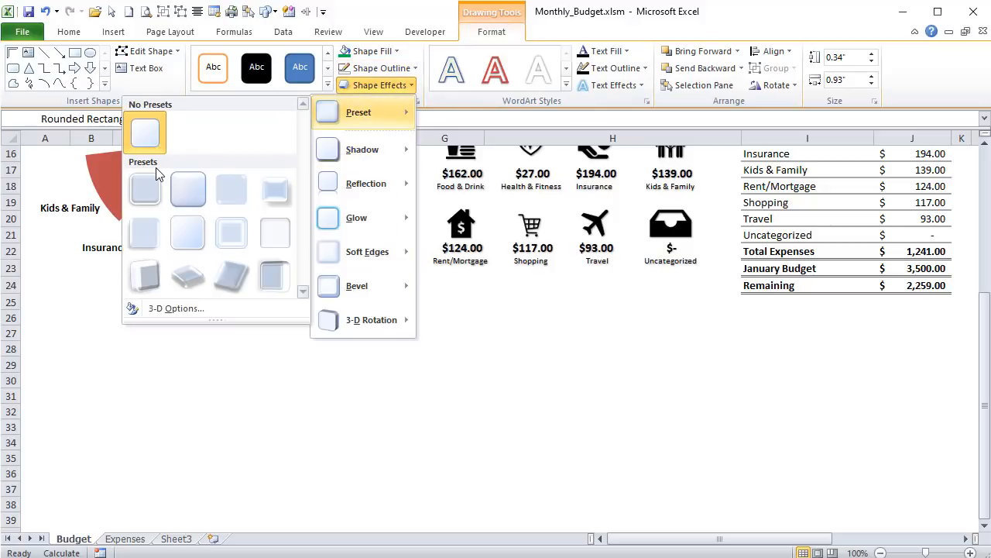
{"action": "left_click", "coordinate": [181, 183]}
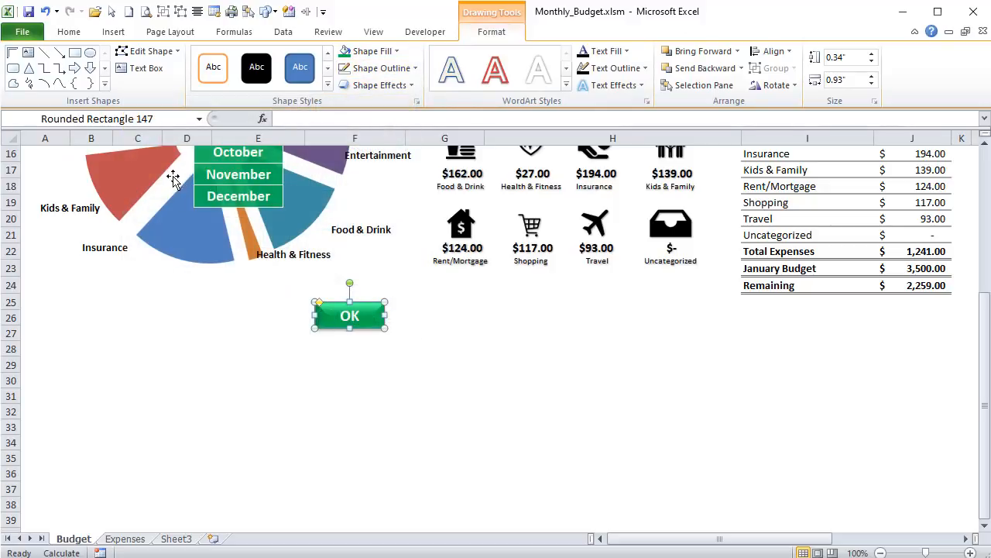
{"action": "left_click", "coordinate": [404, 302]}
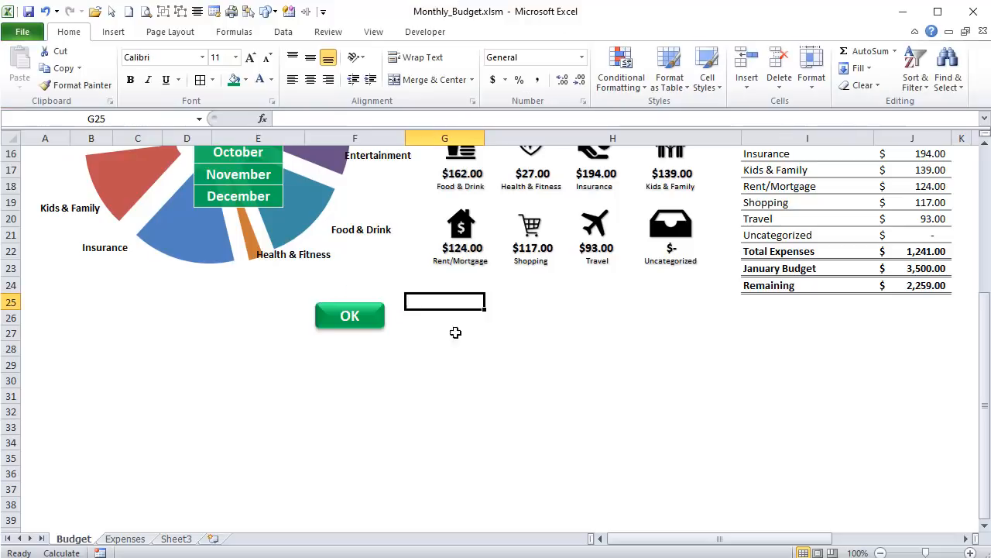
- Duplicate the OK shape to its right, relabel the copy CANCEL and widen it so the text fits on one line
{"action": "left_click", "coordinate": [374, 311]}
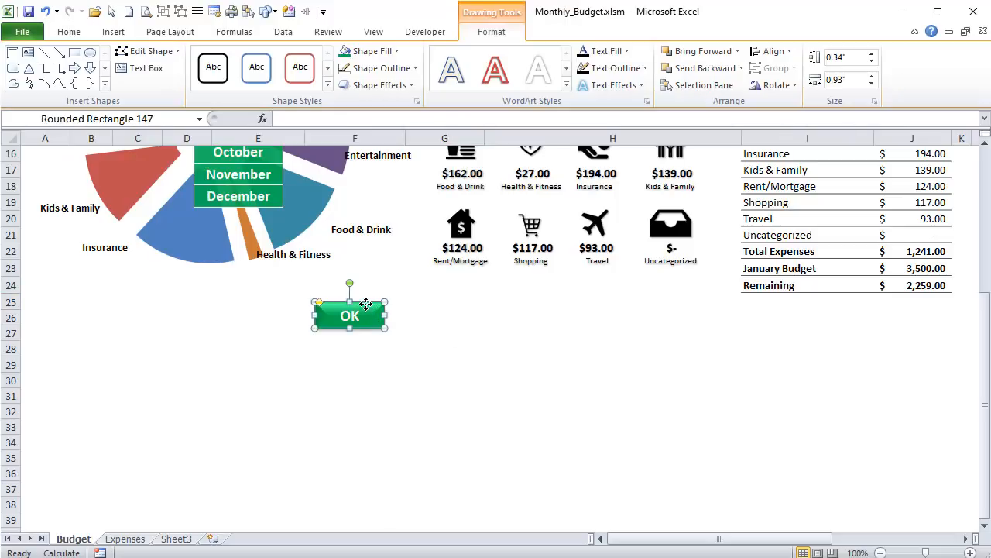
{"action": "key", "text": "ctrl+d"}
{"action": "left_click_drag", "start_coordinate": [375, 328], "coordinate": [466, 324]}
{"action": "double_click", "coordinate": [449, 315]}
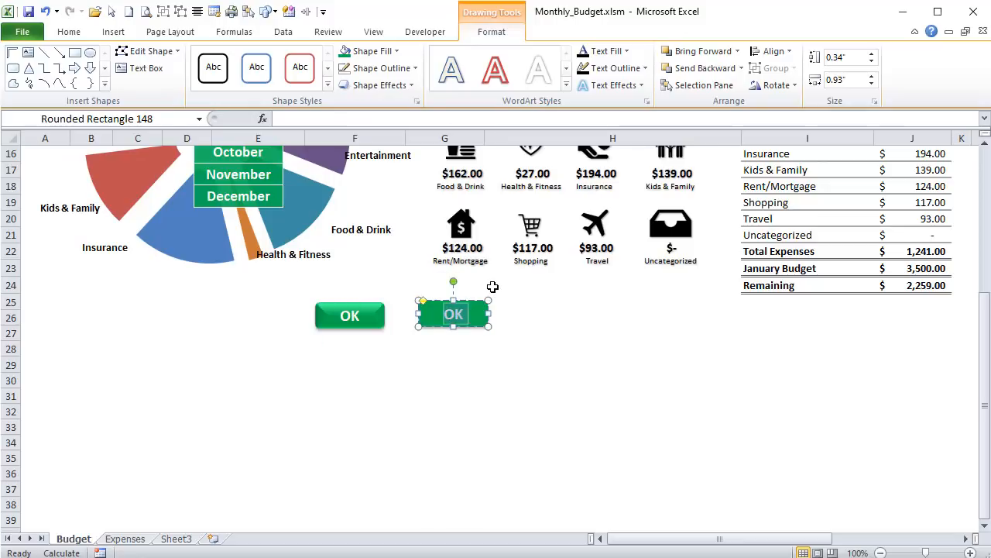
{"action": "type", "text": "CANCEL"}
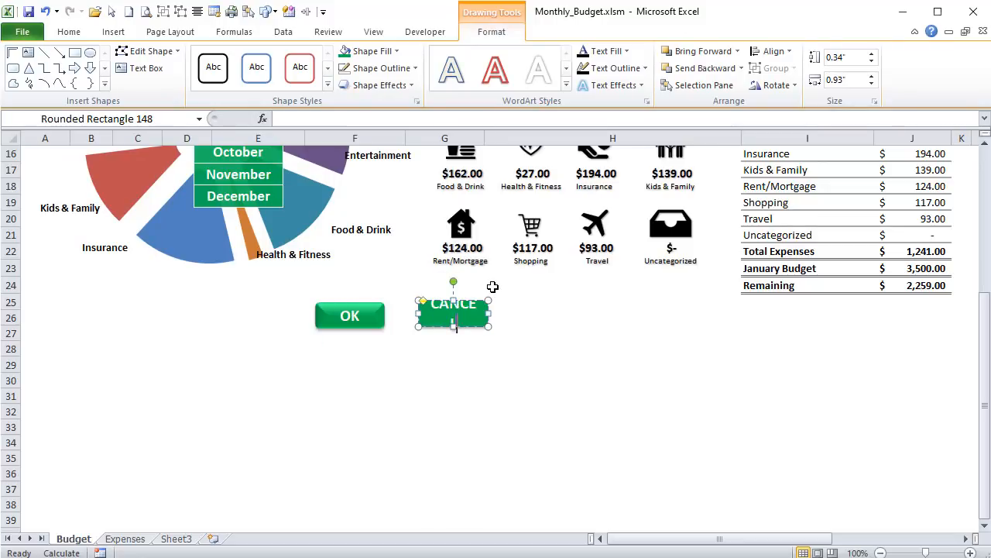
{"action": "left_click_drag", "start_coordinate": [489, 313], "coordinate": [455, 305]}
{"action": "left_click", "coordinate": [548, 398]}
{"action": "left_click", "coordinate": [558, 390]}
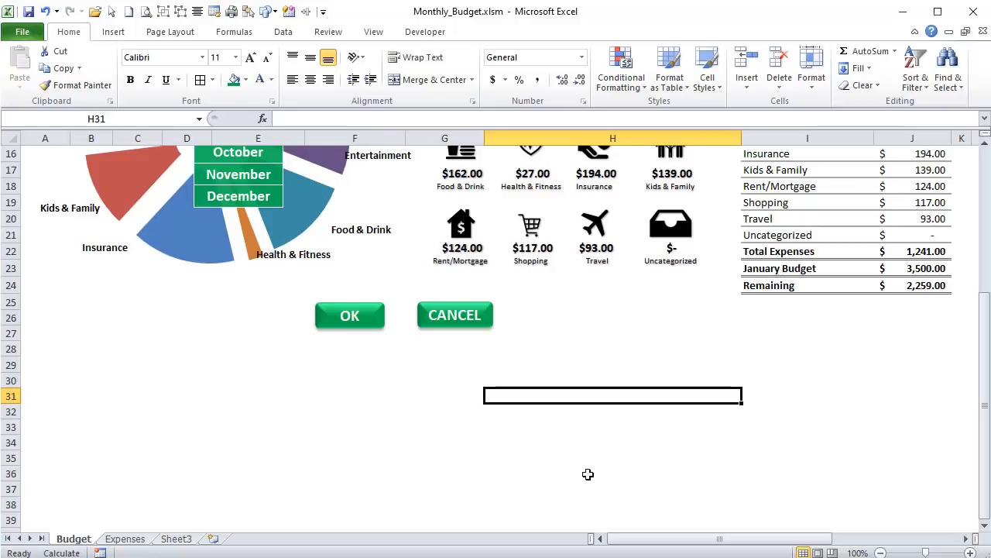
- Capture the CANCEL shape and the OK shape as two separate region images with Snagit
{"action": "key", "text": "Print"}
{"action": "left_click_drag", "start_coordinate": [415, 297], "coordinate": [498, 335]}
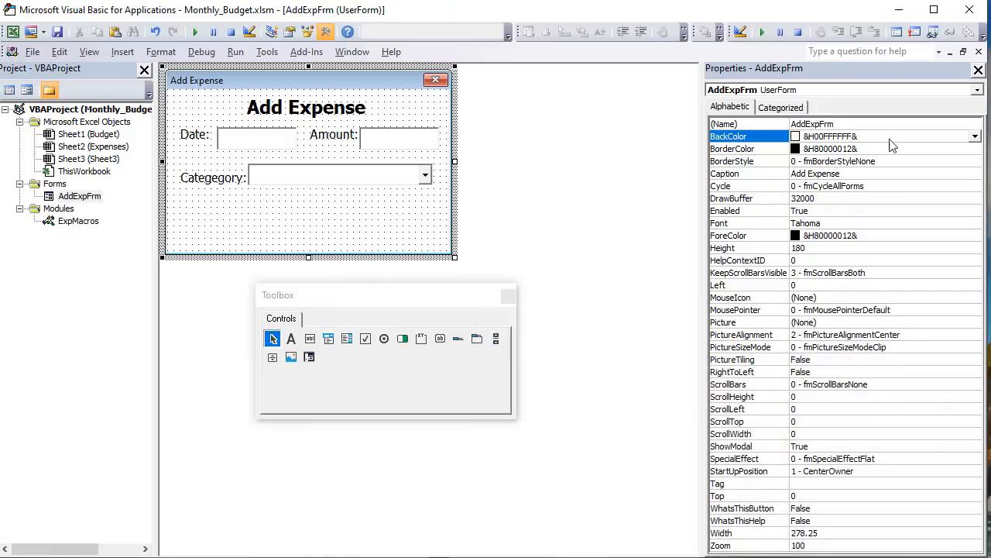
{"action": "left_click", "coordinate": [372, 542]}
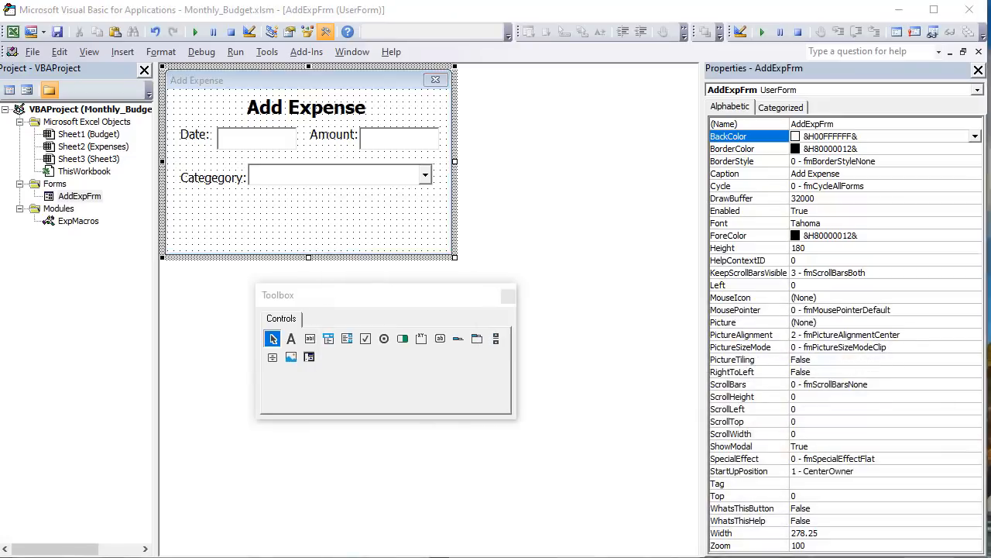
{"action": "left_click", "coordinate": [366, 434]}
{"action": "key", "text": "Print"}
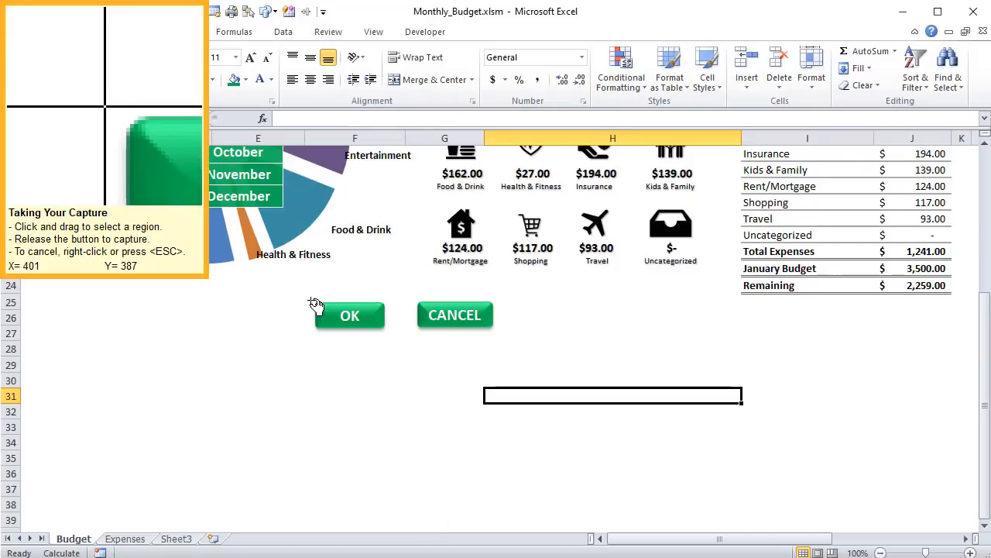
{"action": "left_click_drag", "start_coordinate": [311, 298], "coordinate": [388, 335]}
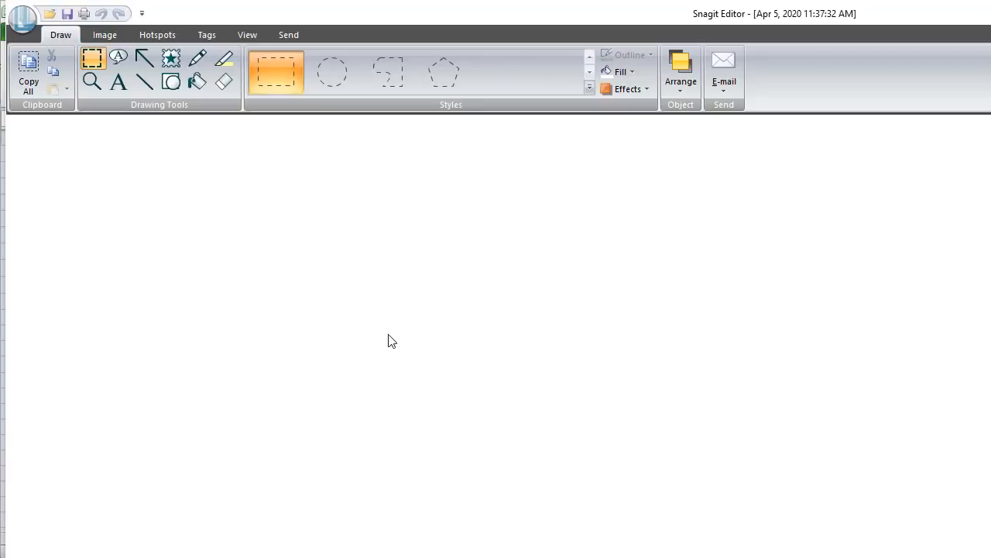
- Trim the excess white margin on all four sides of the OK image and save it as OkButton in the Monthly Budget folder
{"action": "scroll", "coordinate": [101, 322], "scroll_direction": "up", "scroll_amount": 2}
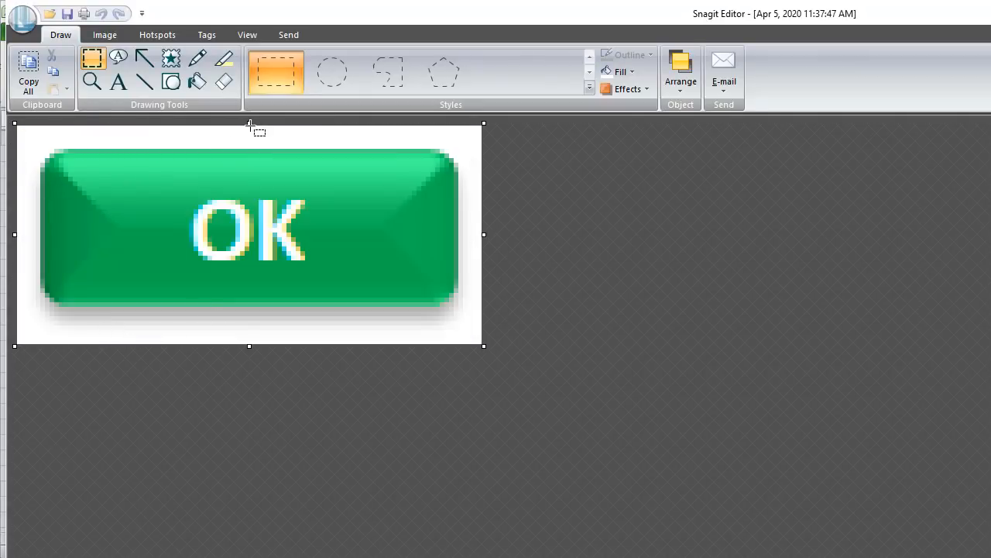
{"action": "left_click_drag", "start_coordinate": [247, 121], "coordinate": [247, 131]}
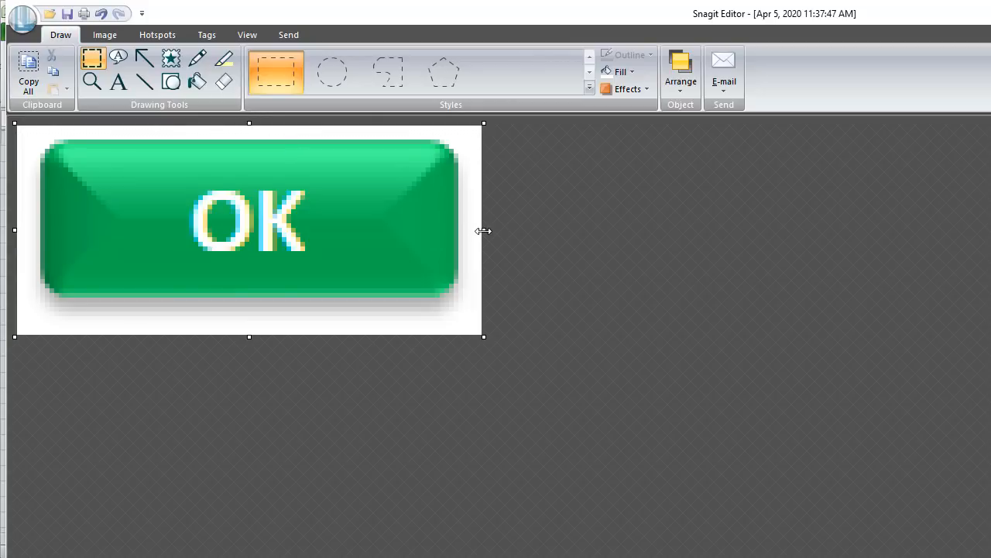
{"action": "left_click_drag", "start_coordinate": [484, 230], "coordinate": [477, 230]}
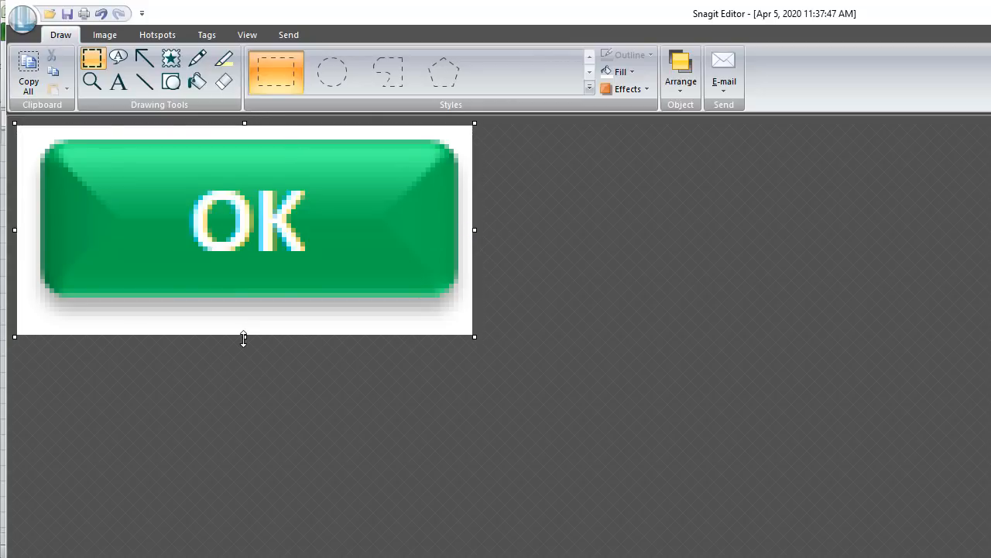
{"action": "left_click_drag", "start_coordinate": [243, 336], "coordinate": [243, 331]}
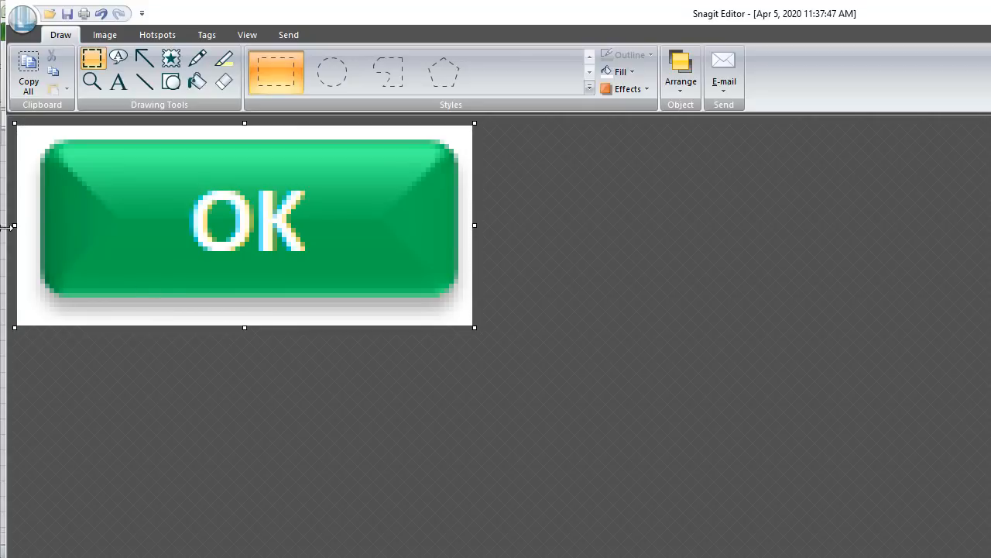
{"action": "left_click_drag", "start_coordinate": [14, 223], "coordinate": [23, 224]}
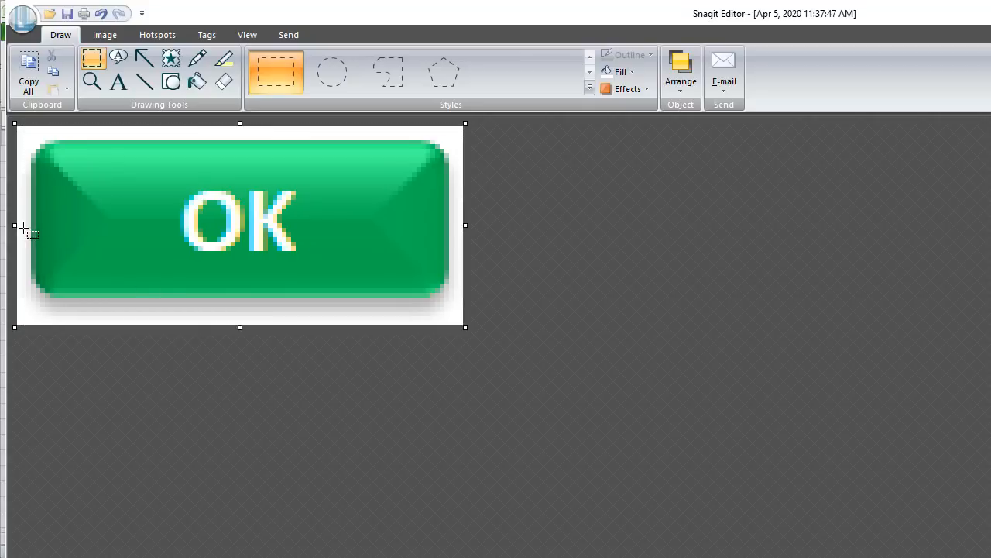
{"action": "left_click", "coordinate": [67, 14]}
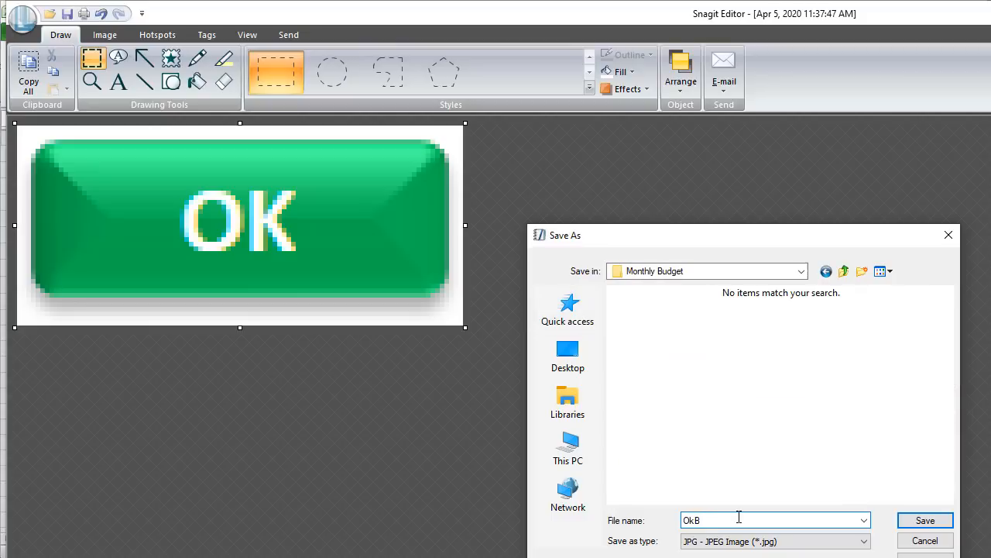
{"action": "type", "text": "utton"}
{"action": "key", "text": "Return"}
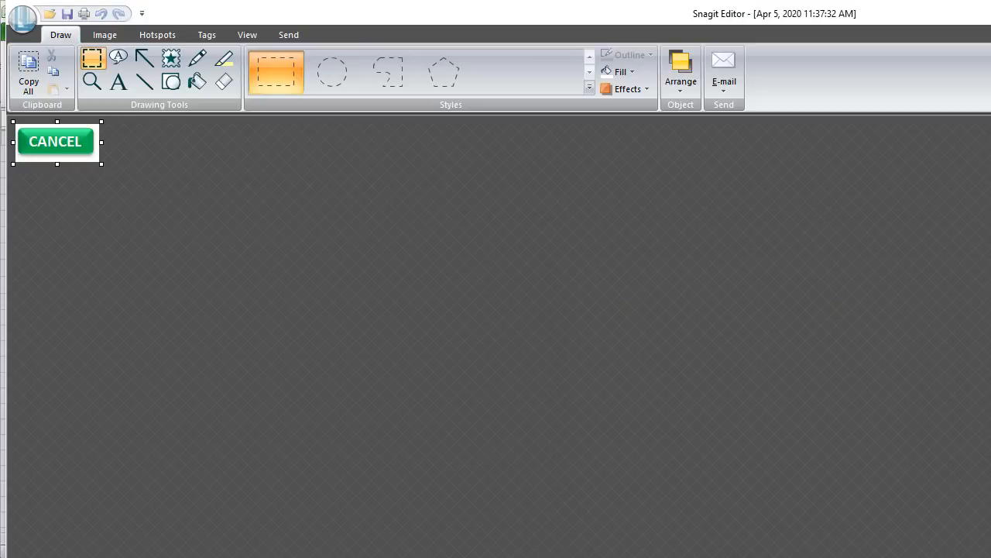
- Trim the excess white margin around the CANCEL image and save it as CancelButton in the Monthly Budget folder
{"action": "scroll", "coordinate": [70, 279], "scroll_direction": "up", "scroll_amount": 6}
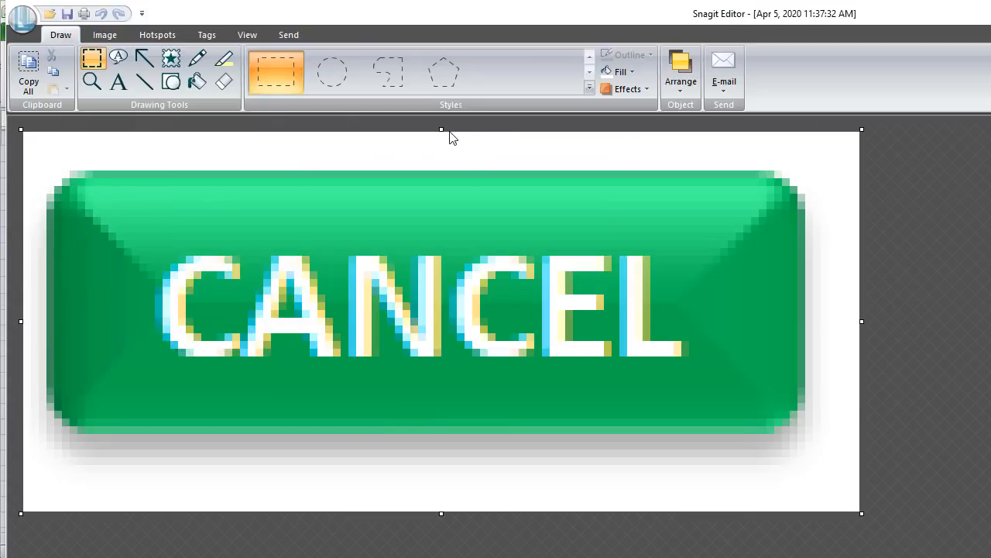
{"action": "left_click_drag", "start_coordinate": [440, 132], "coordinate": [442, 162]}
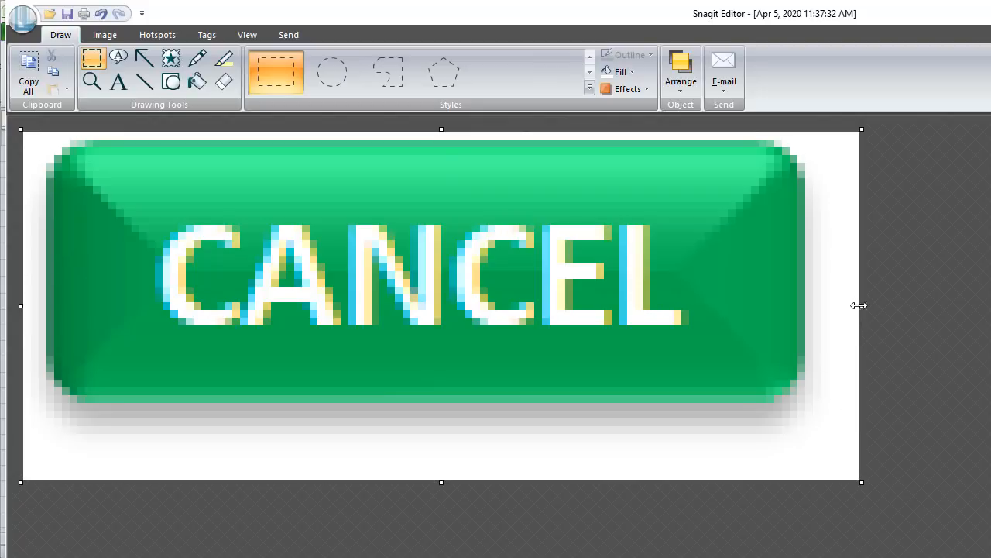
{"action": "left_click_drag", "start_coordinate": [858, 305], "coordinate": [838, 319]}
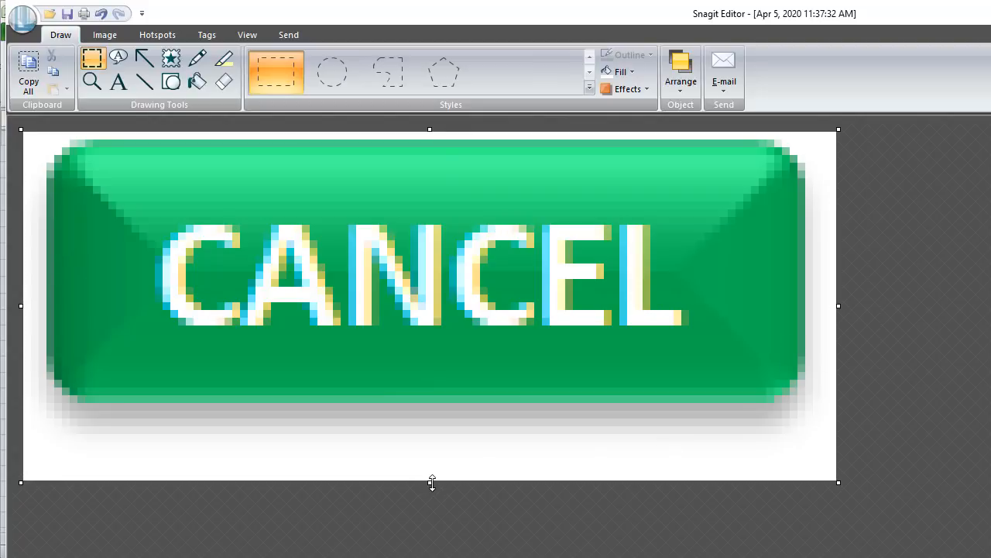
{"action": "left_click_drag", "start_coordinate": [431, 479], "coordinate": [432, 474]}
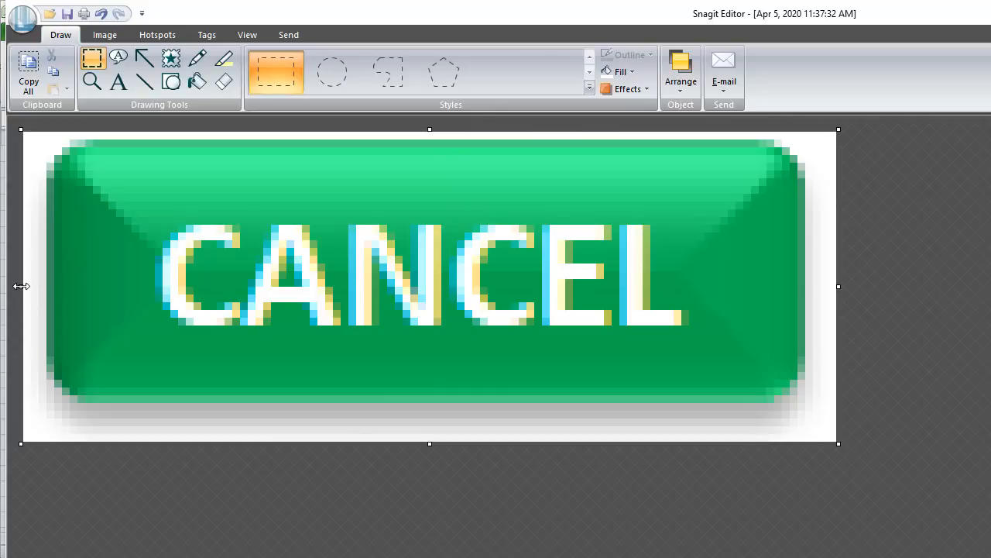
{"action": "left_click_drag", "start_coordinate": [22, 288], "coordinate": [31, 289]}
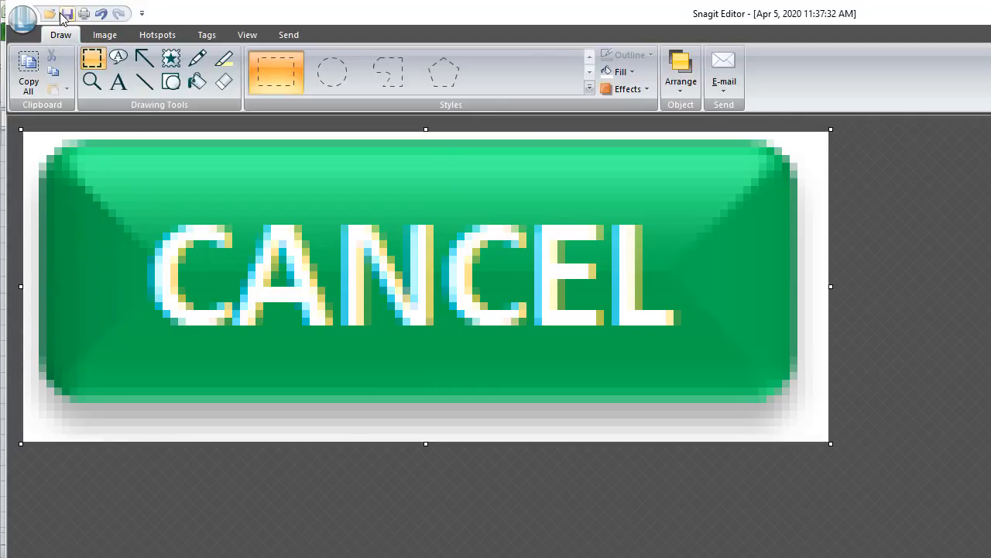
{"action": "left_click", "coordinate": [68, 14]}
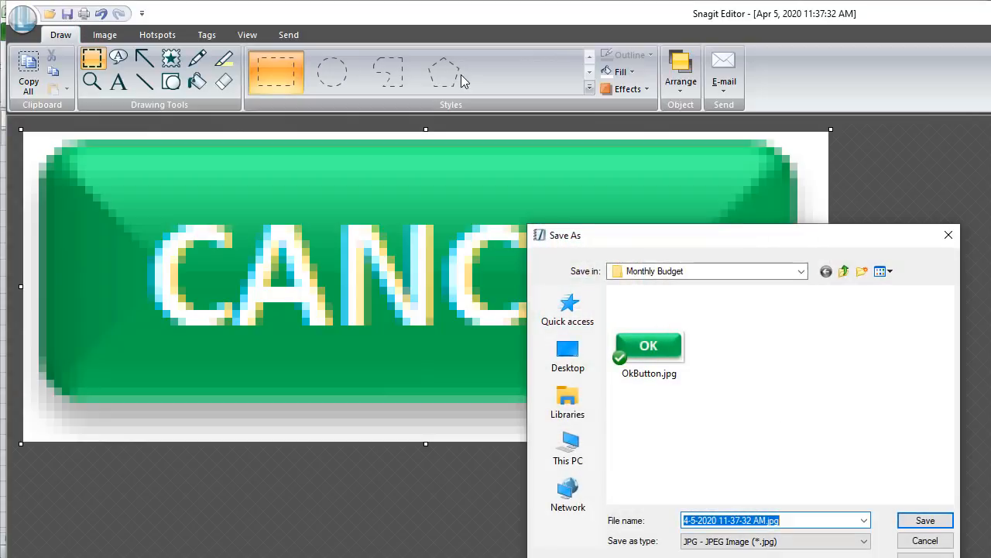
{"action": "type", "text": "CancelBut"}
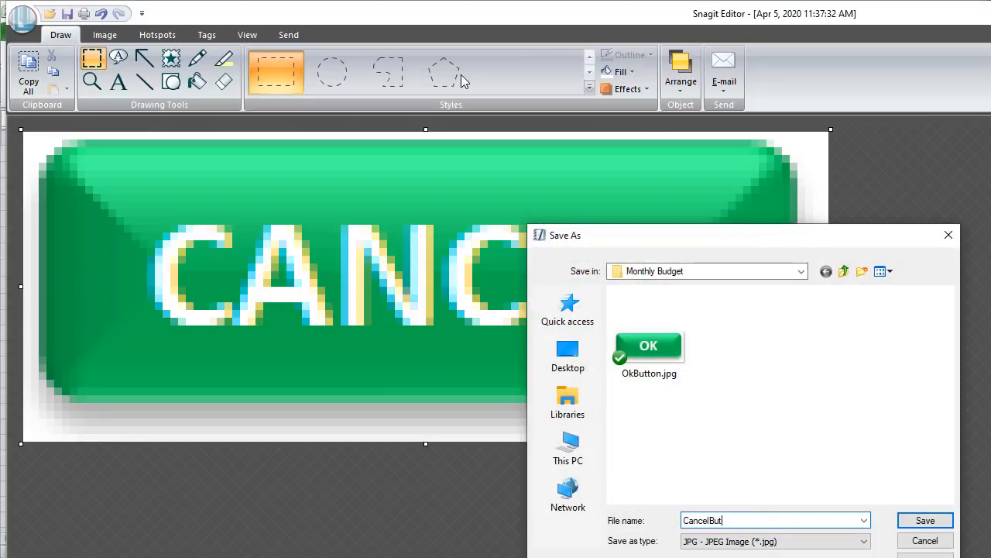
{"action": "type", "text": "ton"}
{"action": "key", "text": "Return"}
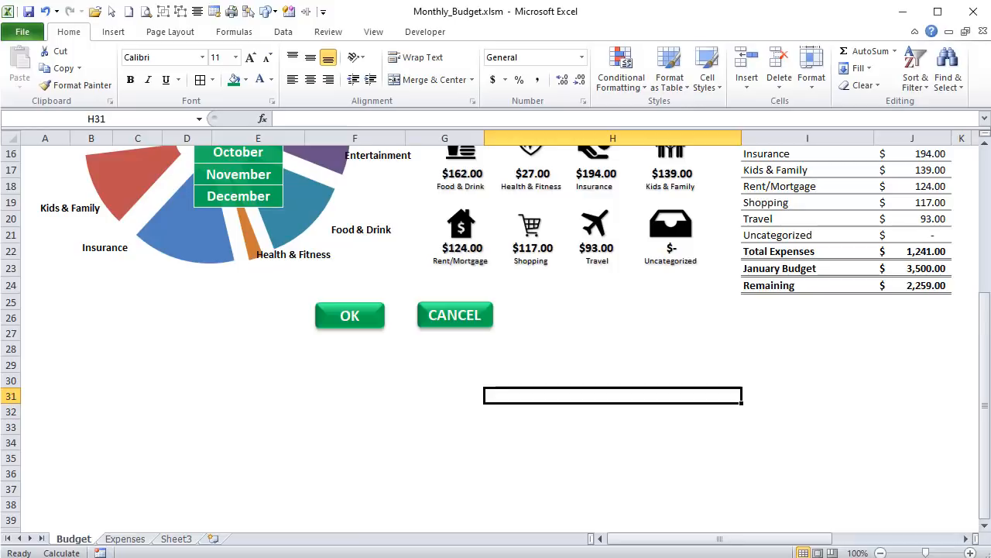
- In Excel's VBA editor, add an image control below the category field on the Add Expense form, load OkButton.jpg and narrow it to width 72
{"action": "key", "text": "alt+F11"}
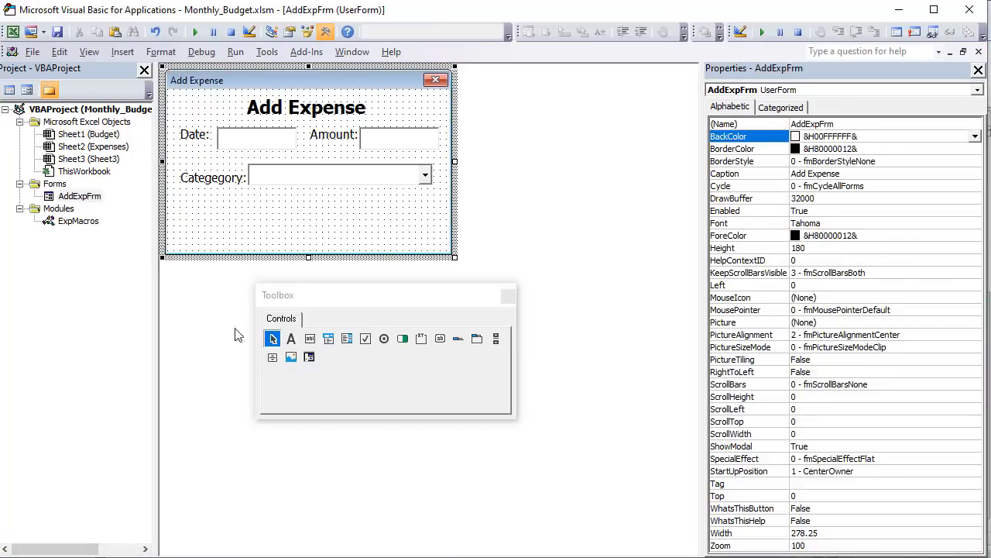
{"action": "left_click", "coordinate": [291, 357]}
{"action": "left_click_drag", "start_coordinate": [186, 213], "coordinate": [274, 240]}
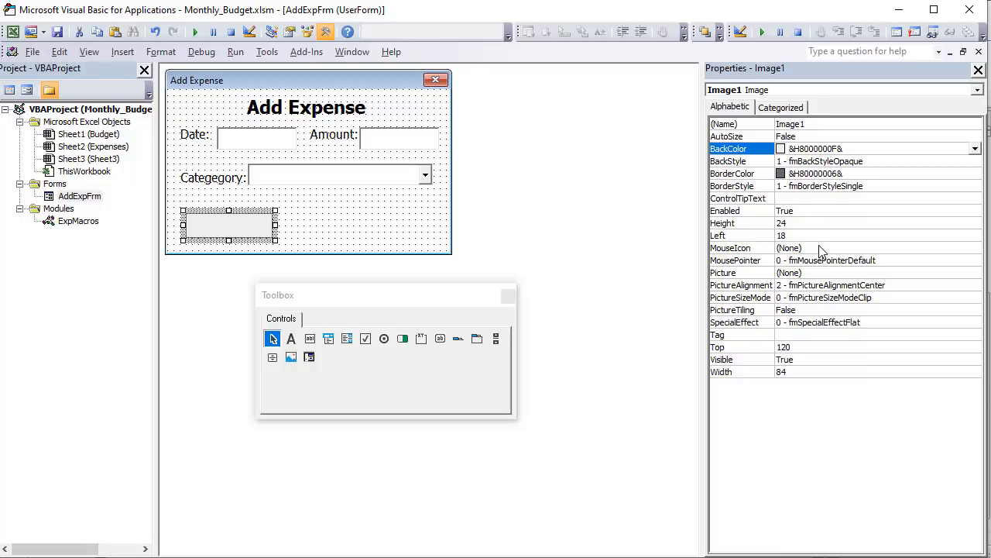
{"action": "left_click", "coordinate": [839, 274]}
{"action": "left_click", "coordinate": [975, 274]}
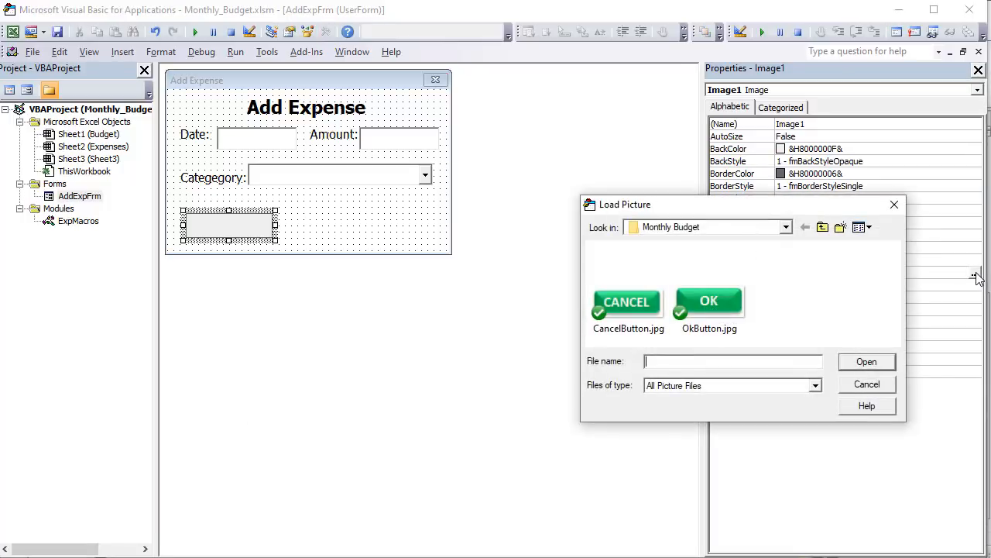
{"action": "left_click", "coordinate": [691, 302]}
{"action": "left_click", "coordinate": [867, 361]}
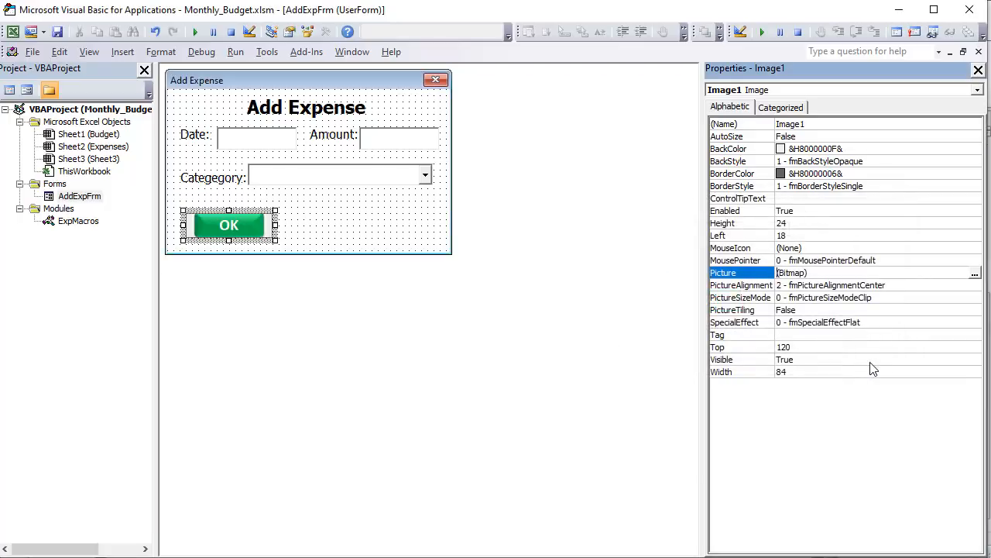
{"action": "left_click", "coordinate": [271, 225]}
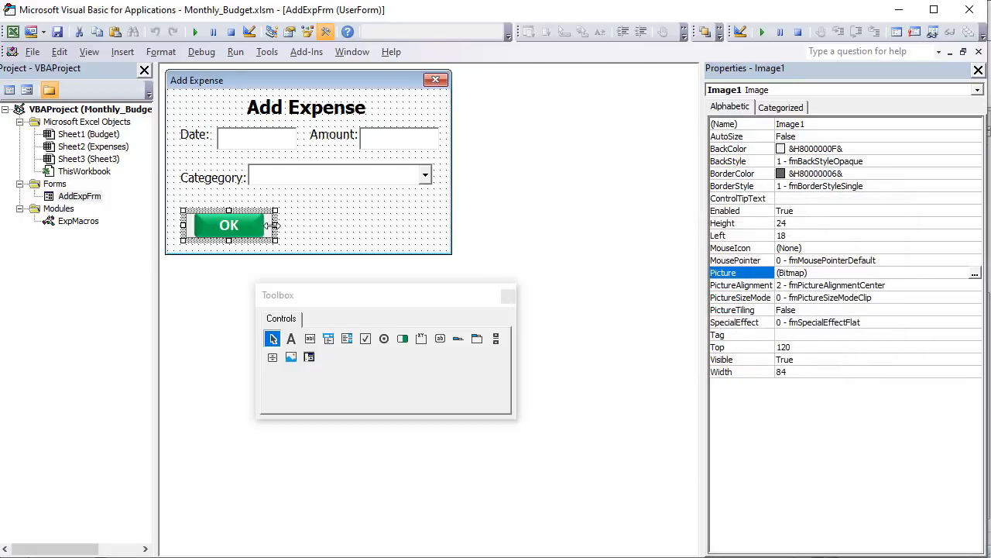
{"action": "left_click_drag", "start_coordinate": [267, 225], "coordinate": [255, 226]}
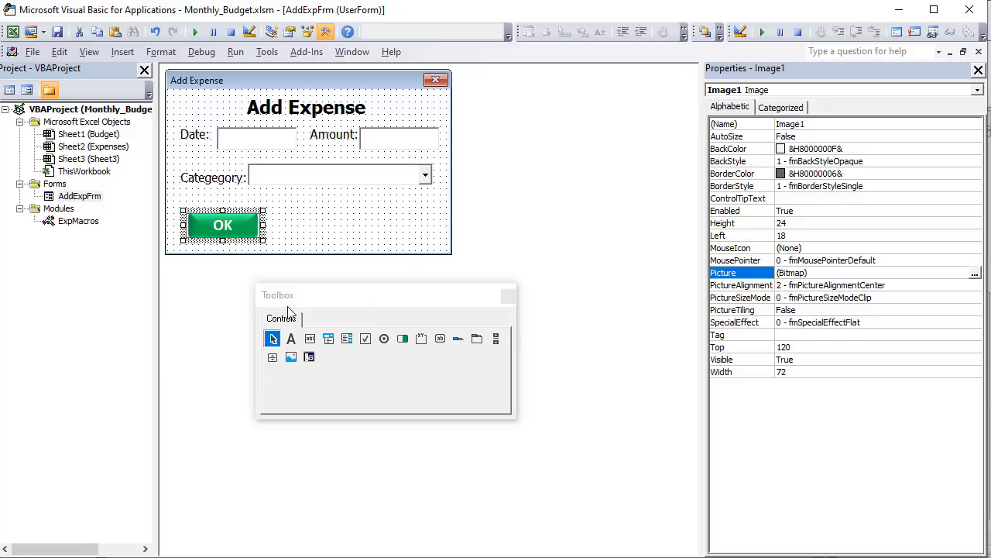
- Add a second image control of width 72 to the right of the OK image and load CancelButton.jpg into it
{"action": "left_click", "coordinate": [291, 357]}
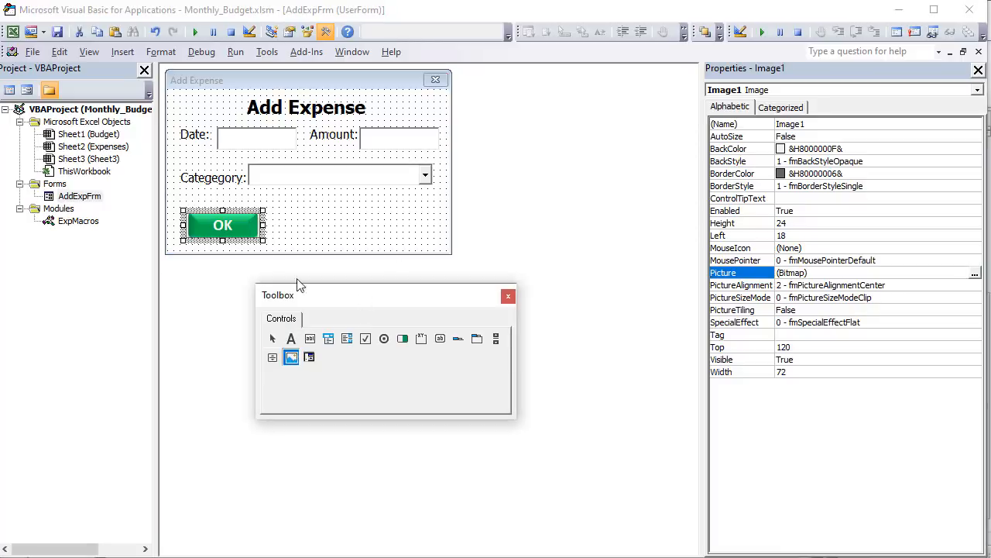
{"action": "left_click_drag", "start_coordinate": [300, 214], "coordinate": [375, 240]}
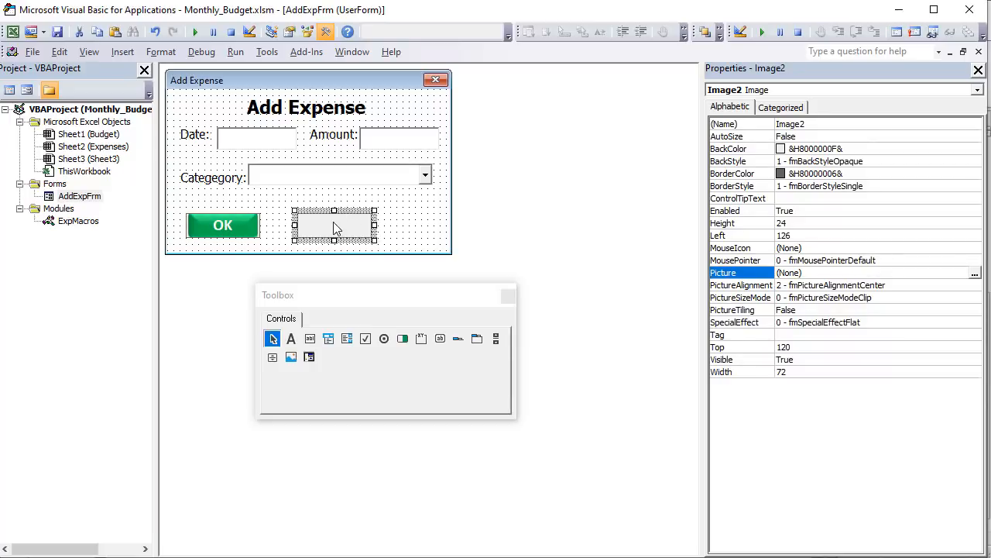
{"action": "left_click", "coordinate": [974, 274]}
{"action": "left_click", "coordinate": [611, 298]}
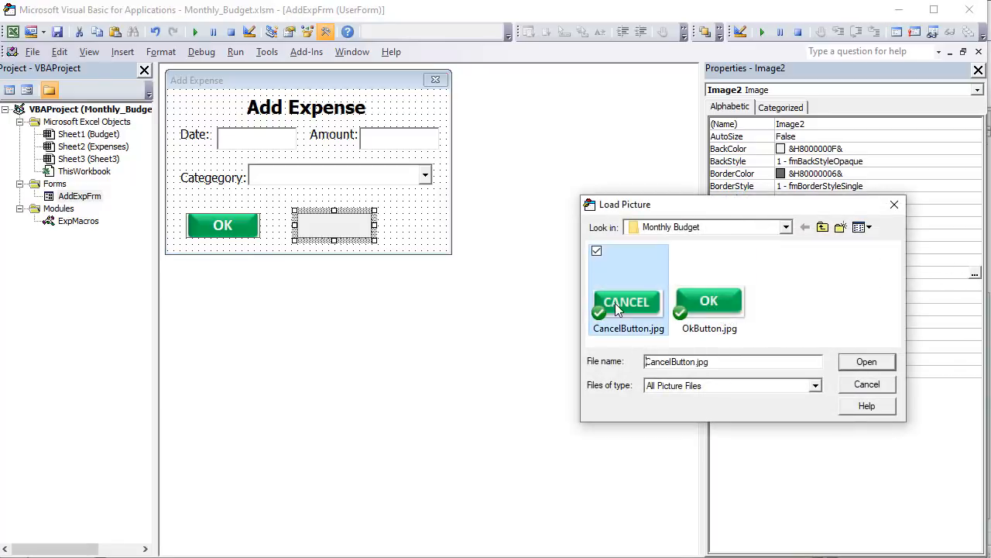
{"action": "left_click", "coordinate": [890, 364]}
- Give both button images a transparent back style and the Inactive Border system colour as border colour
{"action": "left_click", "coordinate": [246, 230], "text": "ctrl"}
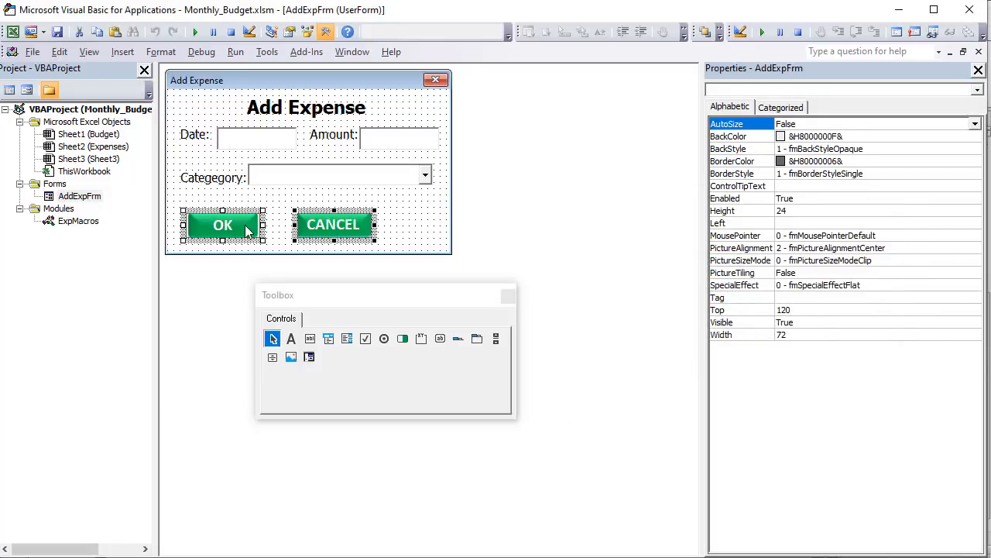
{"action": "left_click", "coordinate": [846, 152]}
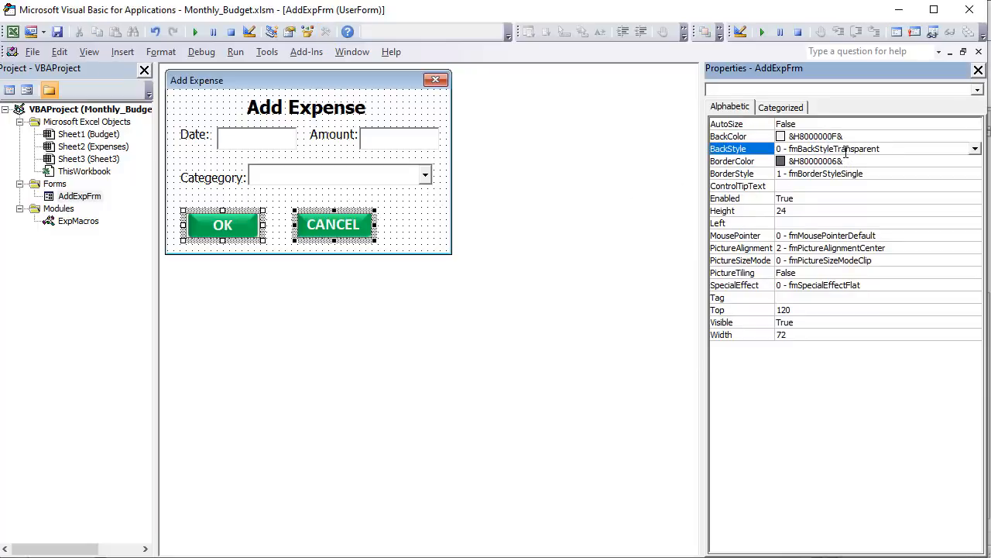
{"action": "left_click", "coordinate": [877, 165]}
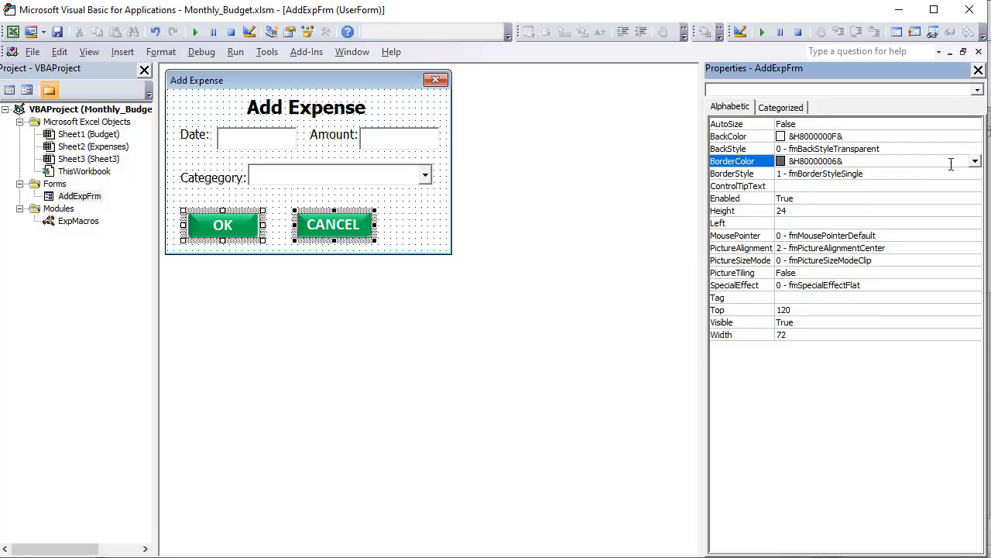
{"action": "left_click", "coordinate": [975, 161]}
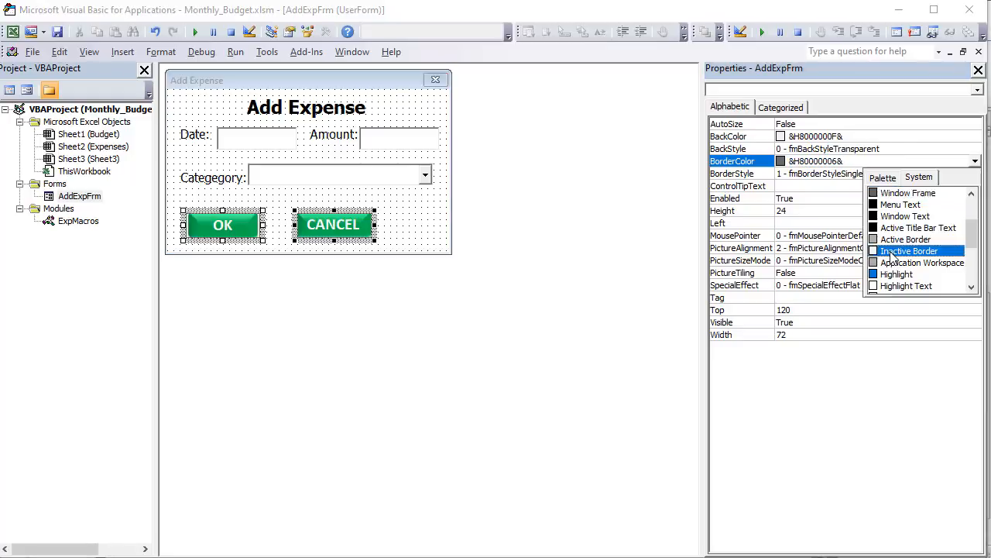
{"action": "left_click", "coordinate": [902, 251]}
{"action": "left_click", "coordinate": [833, 214]}
{"action": "left_click", "coordinate": [414, 213]}
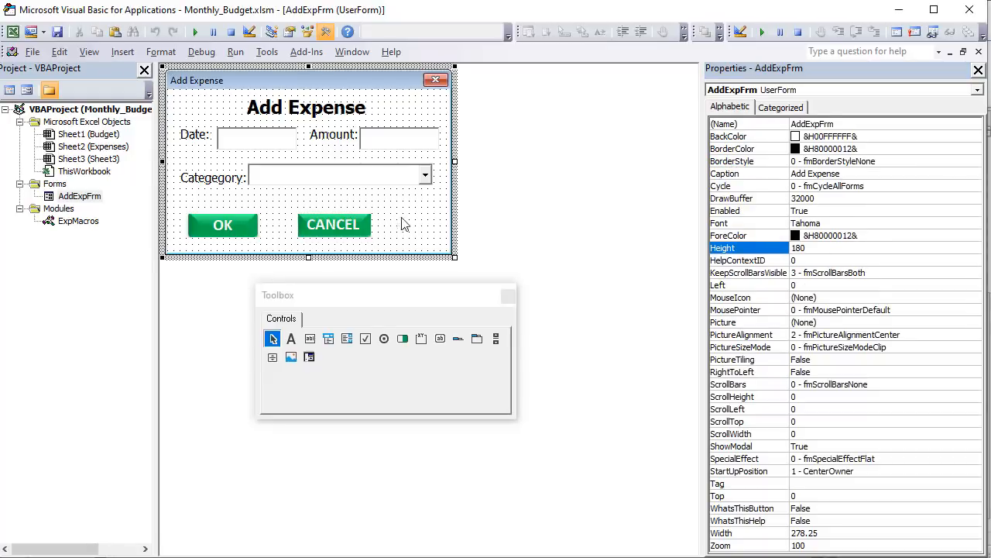
- Move the OK and CANCEL images together slightly to the right to centre them on the form
{"action": "left_click", "coordinate": [232, 235]}
{"action": "left_click", "coordinate": [330, 230], "text": "ctrl"}
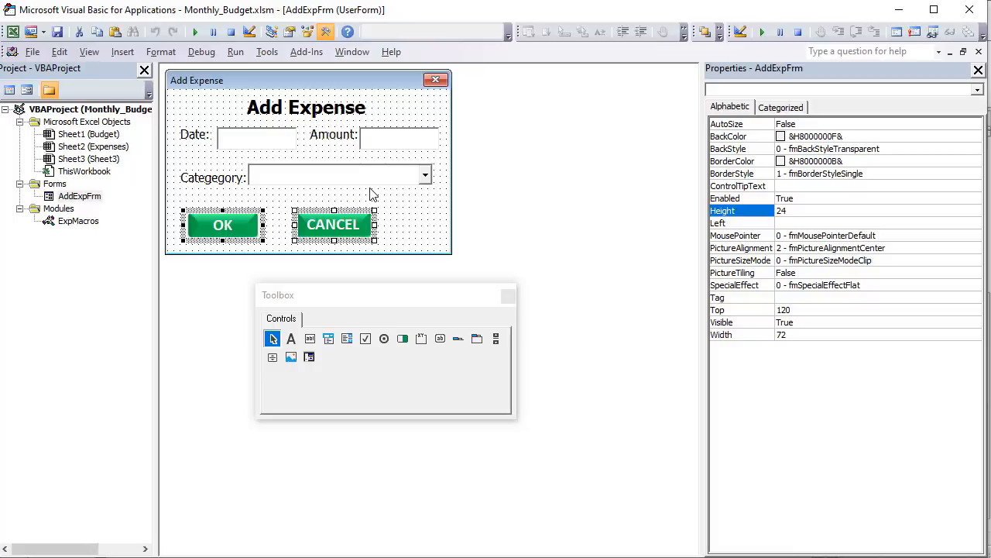
{"action": "left_click_drag", "start_coordinate": [350, 235], "coordinate": [374, 232]}
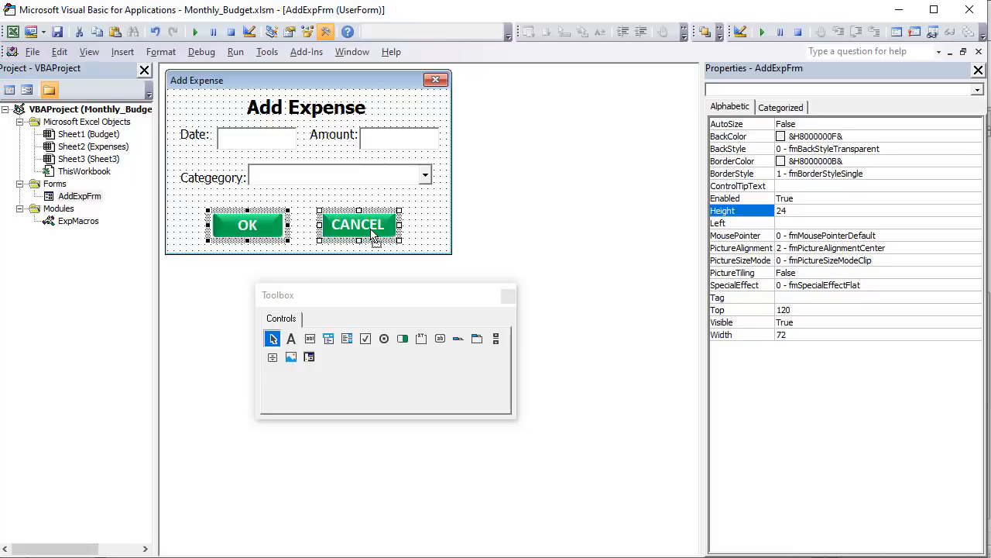
{"action": "left_click", "coordinate": [445, 222]}
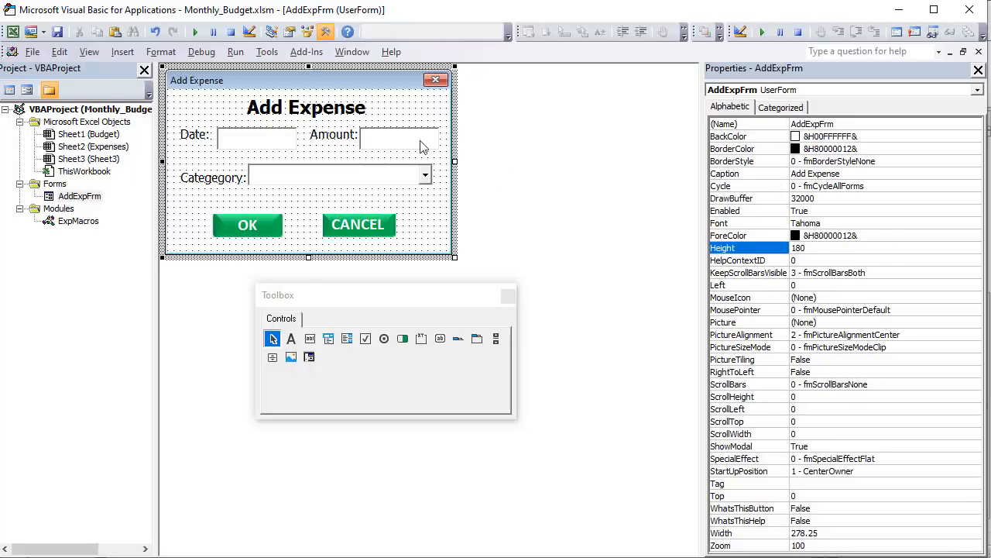
- Run the Add Expense form, try its category dropdown and close the form
{"action": "left_click", "coordinate": [198, 33]}
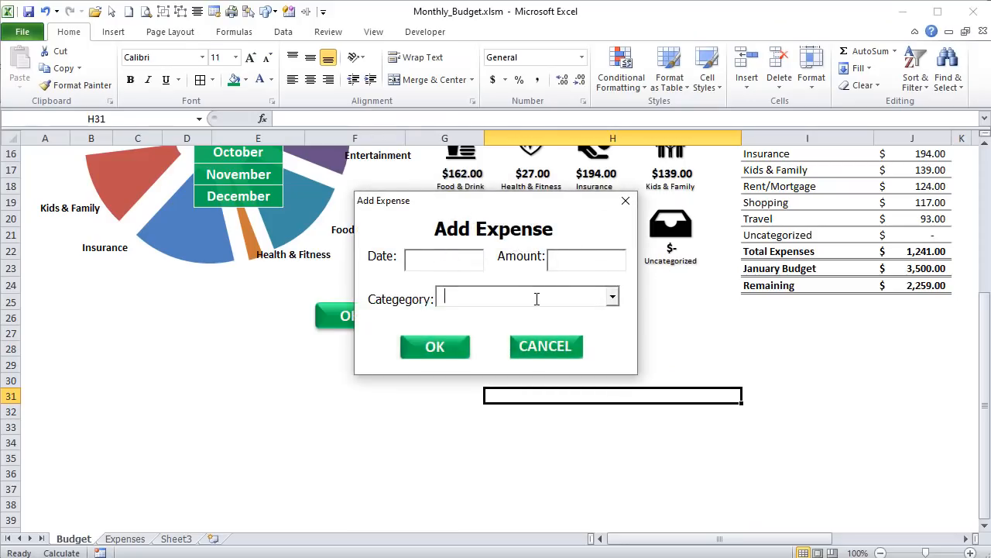
{"action": "left_click", "coordinate": [612, 298]}
{"action": "left_click", "coordinate": [557, 300]}
{"action": "left_click", "coordinate": [627, 202]}
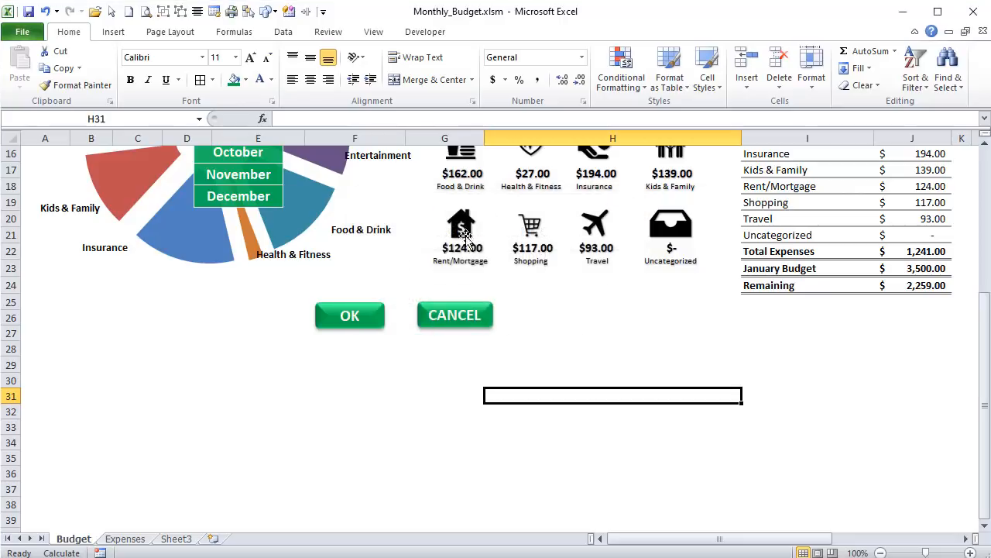
- Delete the OK and CANCEL button shapes from the Budget sheet
{"action": "left_click", "coordinate": [329, 314], "text": "ctrl"}
{"action": "left_click", "coordinate": [441, 310], "text": "ctrl"}
{"action": "key", "text": "Delete"}
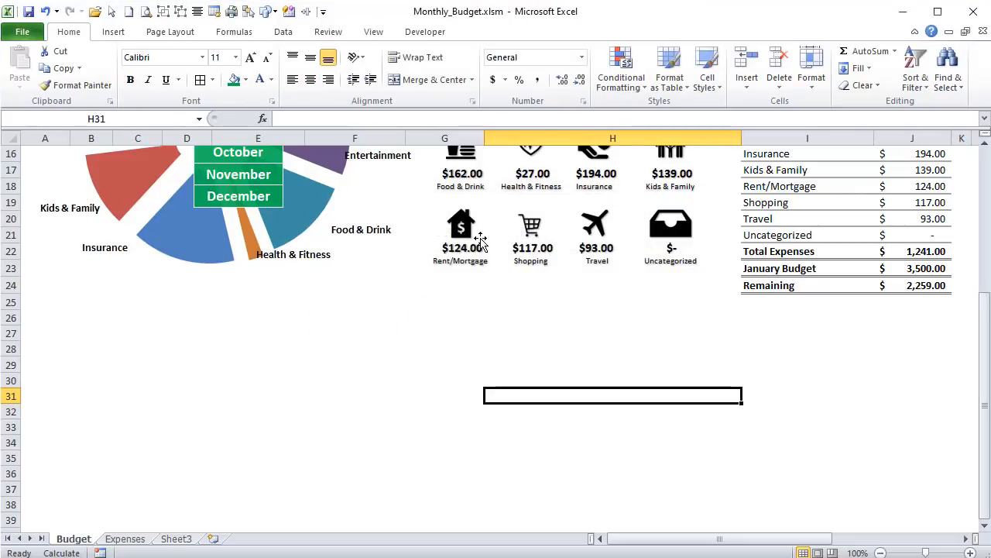
{"action": "scroll", "coordinate": [434, 271], "scroll_direction": "up", "scroll_amount": 5}
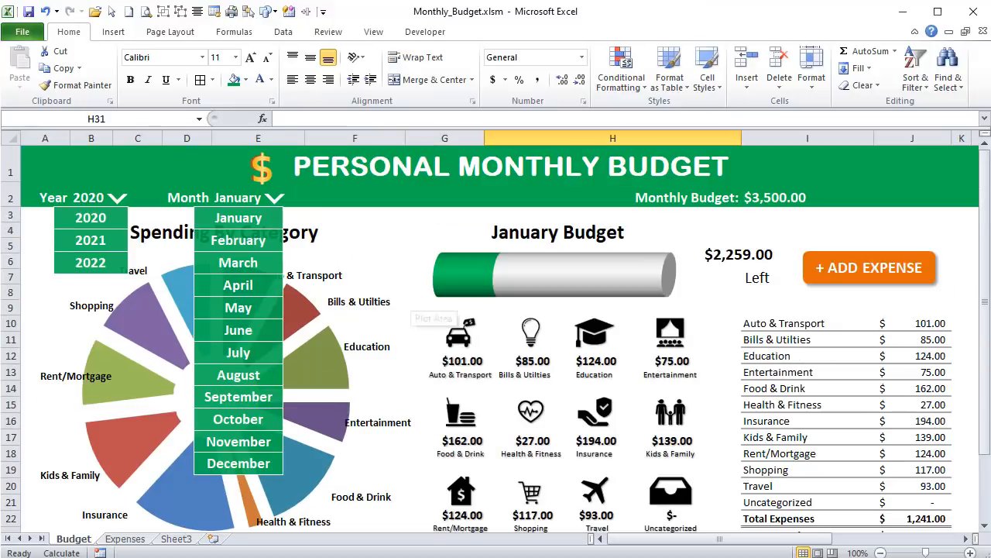
- Name the category list in I10:I21 of the Budget sheet Categories
{"action": "key", "text": "alt+F11"}
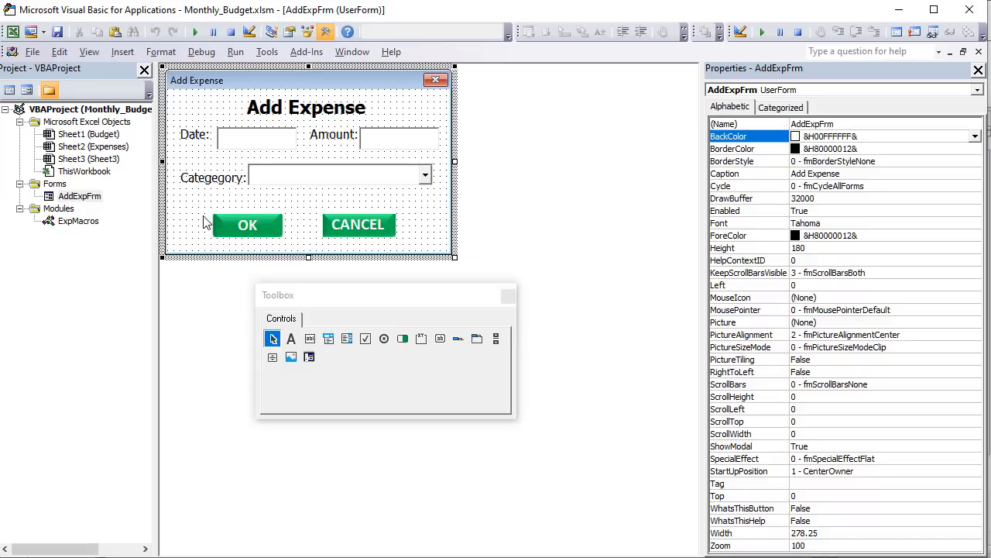
{"action": "left_click", "coordinate": [296, 175]}
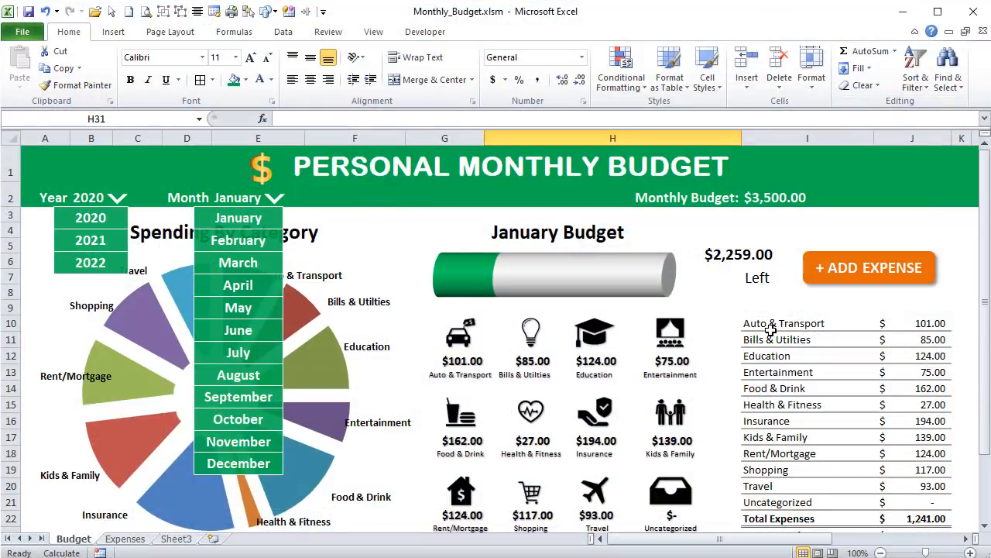
{"action": "scroll", "coordinate": [770, 331], "scroll_direction": "down", "scroll_amount": 1}
{"action": "left_click_drag", "start_coordinate": [784, 248], "coordinate": [805, 422]}
{"action": "left_click", "coordinate": [93, 118]}
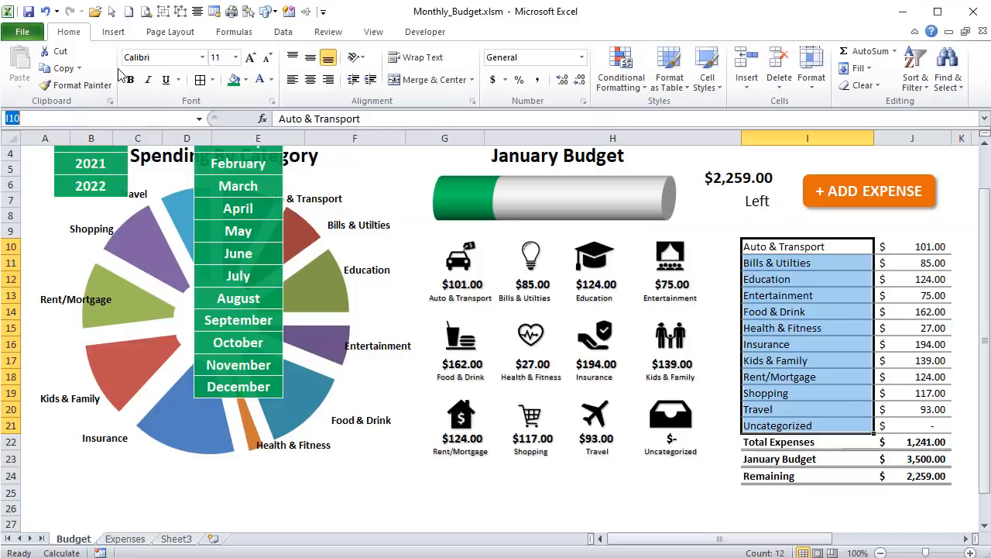
{"action": "type", "text": "Categories"}
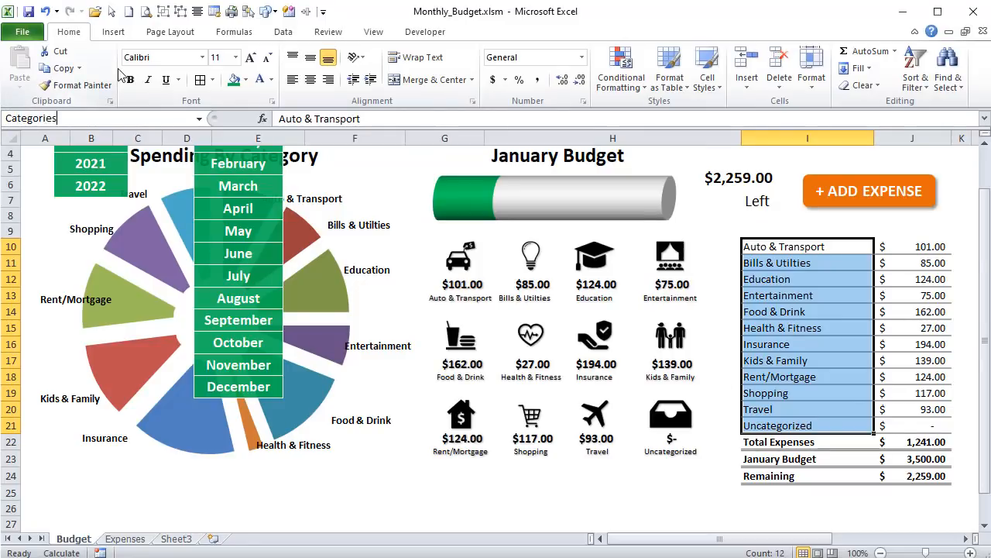
{"action": "key", "text": "Return"}
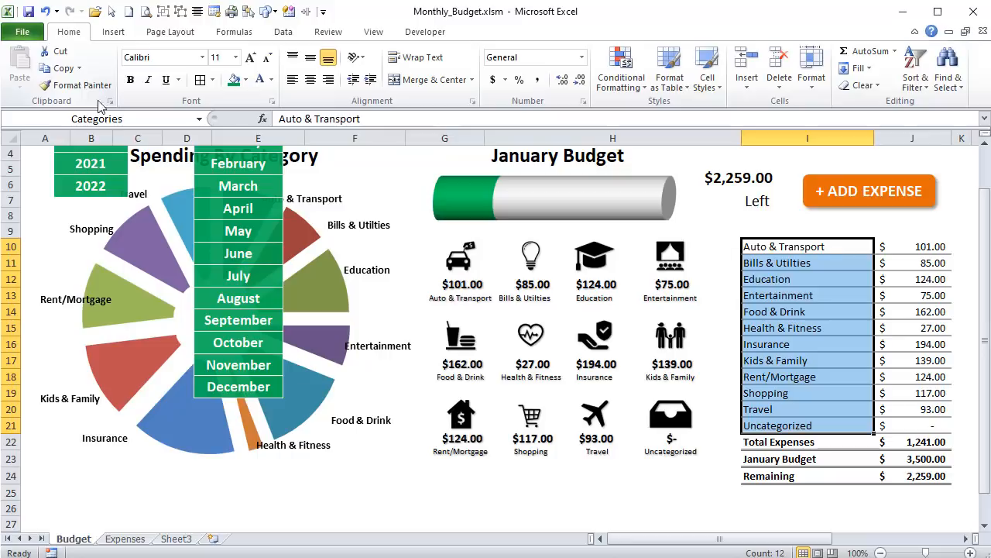
- Switch back to the VBA editor and select the date text box on the Add Expense form
{"action": "key", "text": "alt+F11"}
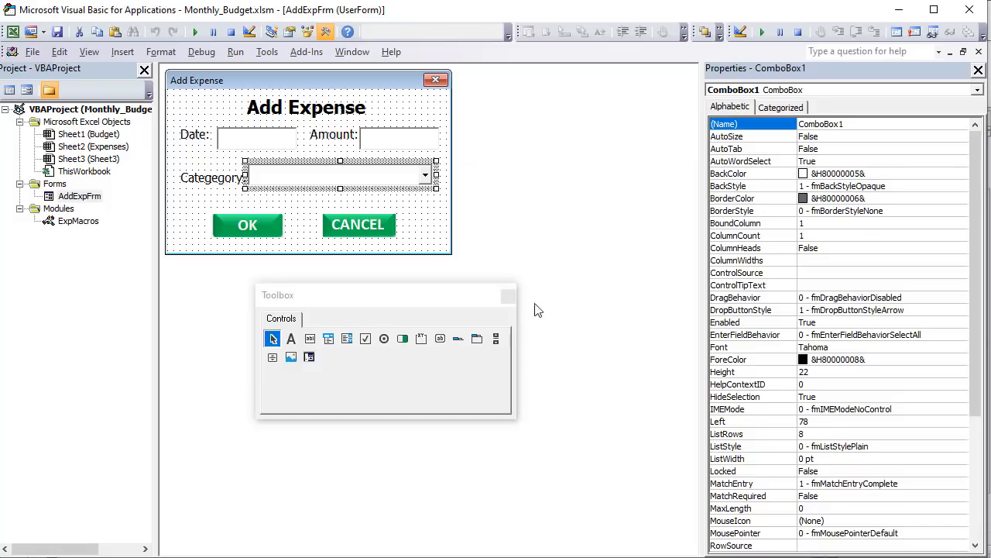
{"action": "left_click", "coordinate": [186, 215]}
{"action": "left_click", "coordinate": [232, 143]}
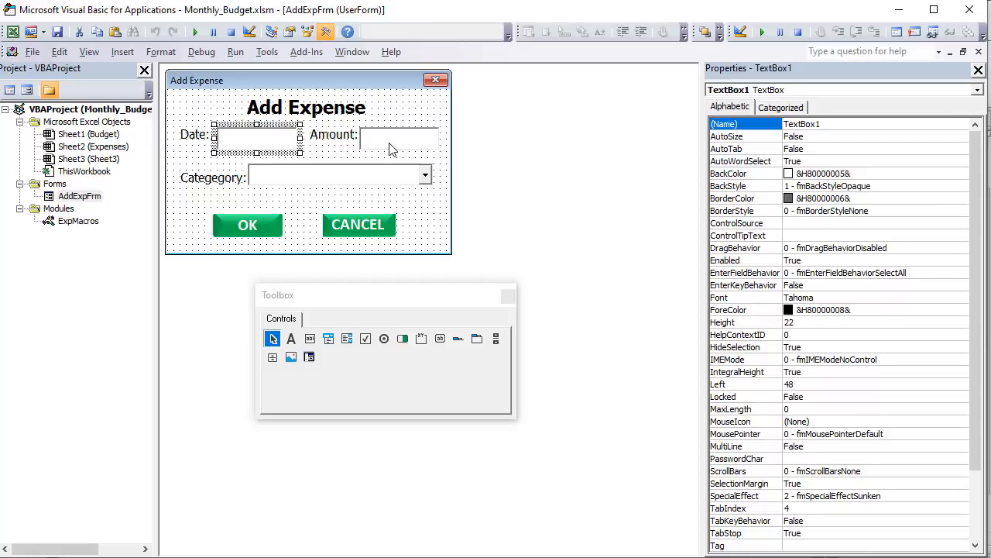
{"action": "right_click", "coordinate": [70, 199]}
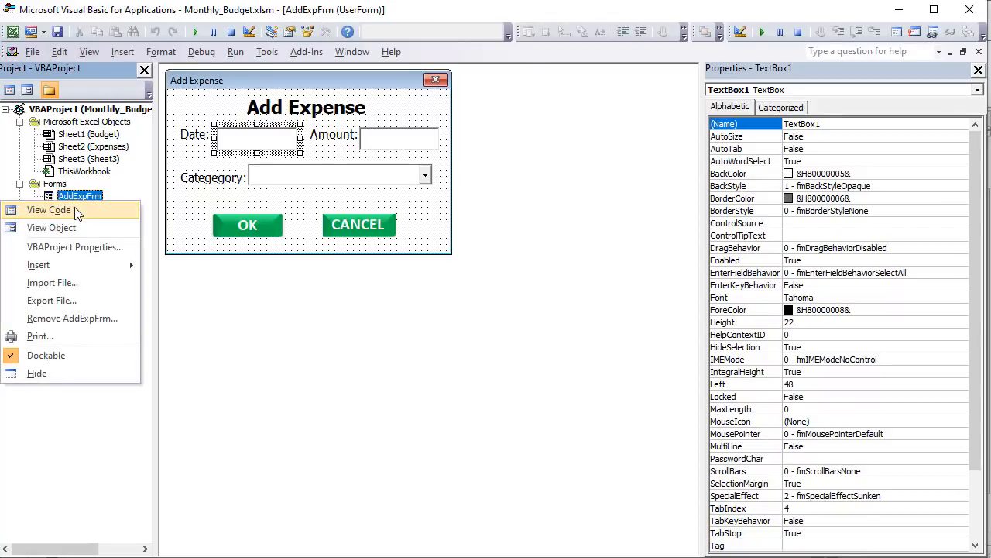
{"action": "left_click", "coordinate": [48, 209]}
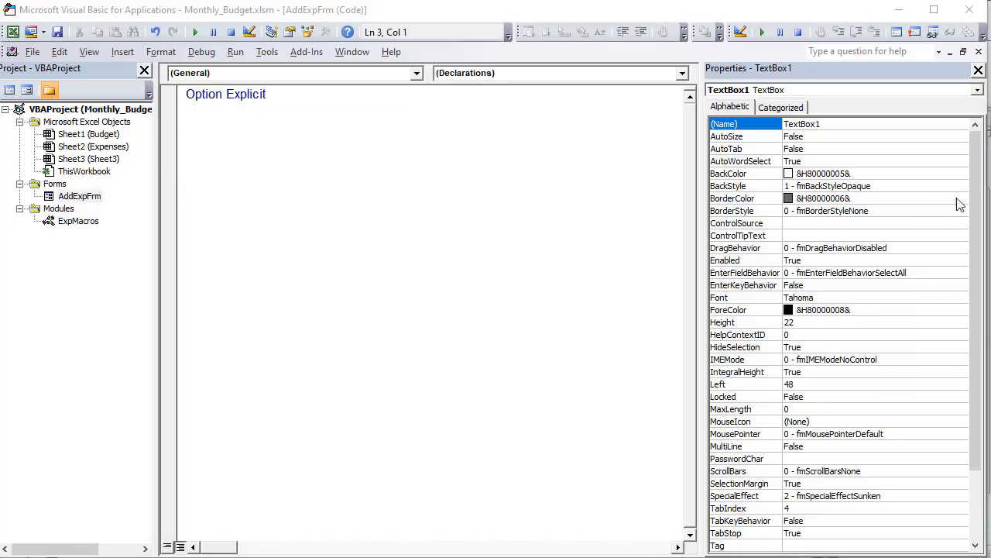
{"action": "left_click", "coordinate": [268, 124]}
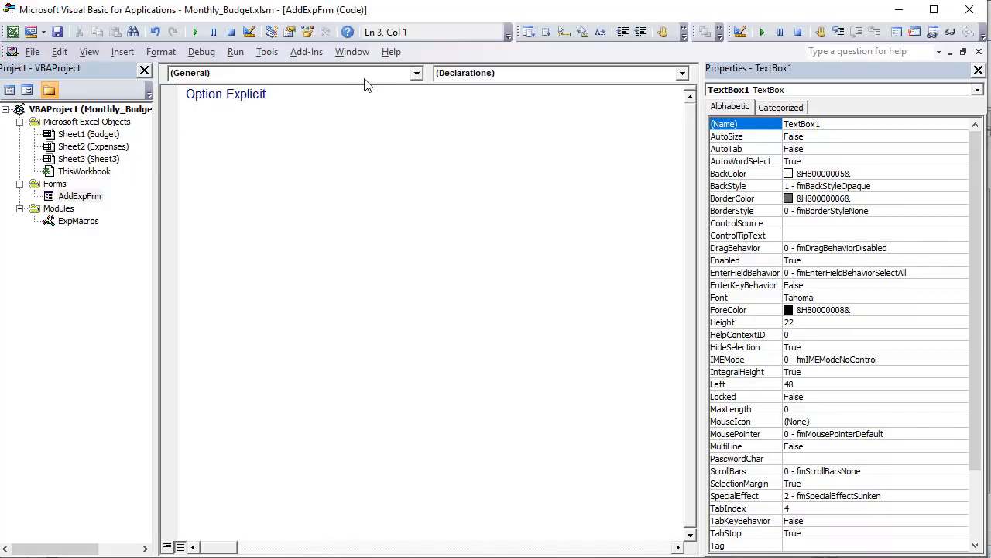
{"action": "left_click", "coordinate": [78, 196]}
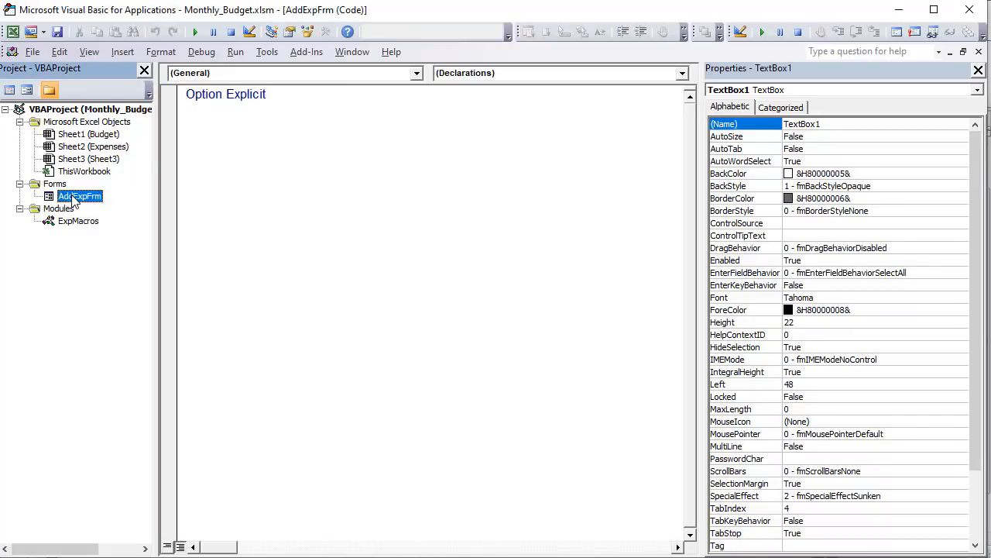
{"action": "right_click", "coordinate": [78, 196]}
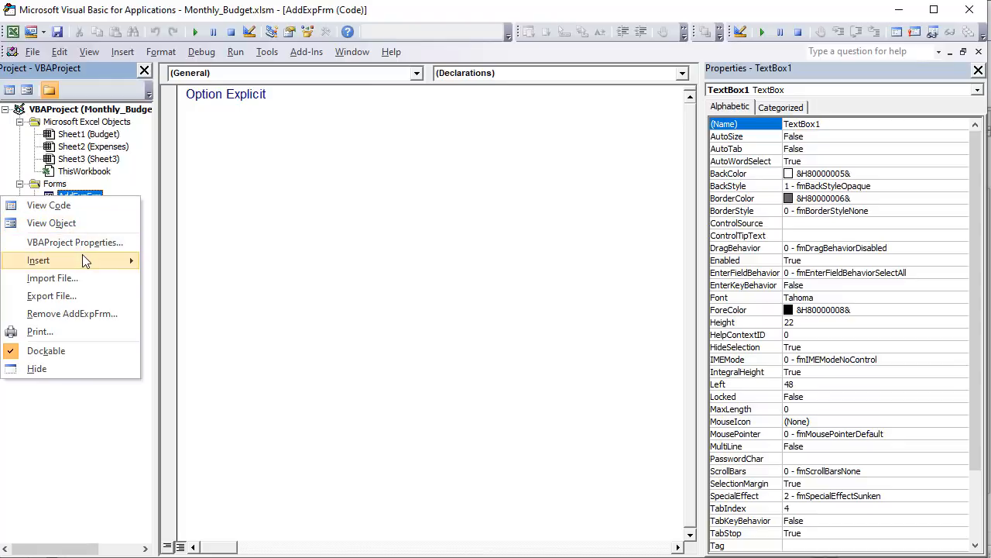
{"action": "left_click", "coordinate": [51, 223]}
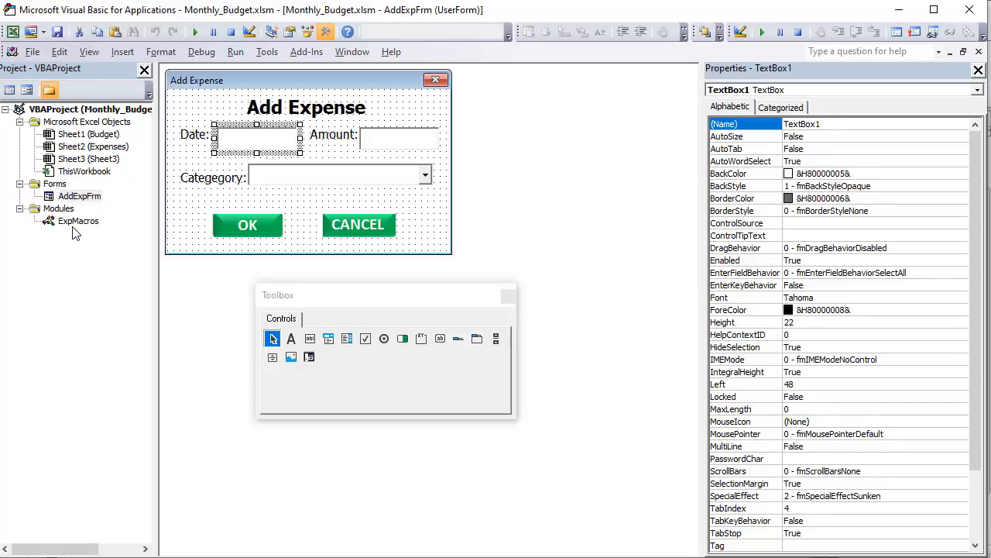
- Rename the date text box as ExpDate
{"action": "left_click", "coordinate": [820, 126]}
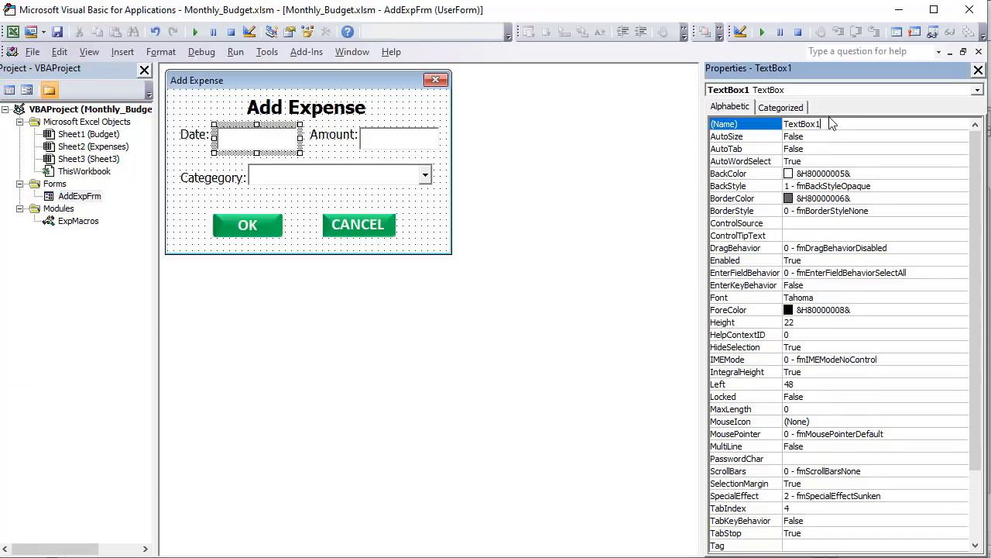
{"action": "double_click", "coordinate": [851, 125]}
{"action": "type", "text": "ExpDate"}
{"action": "left_click", "coordinate": [856, 148]}
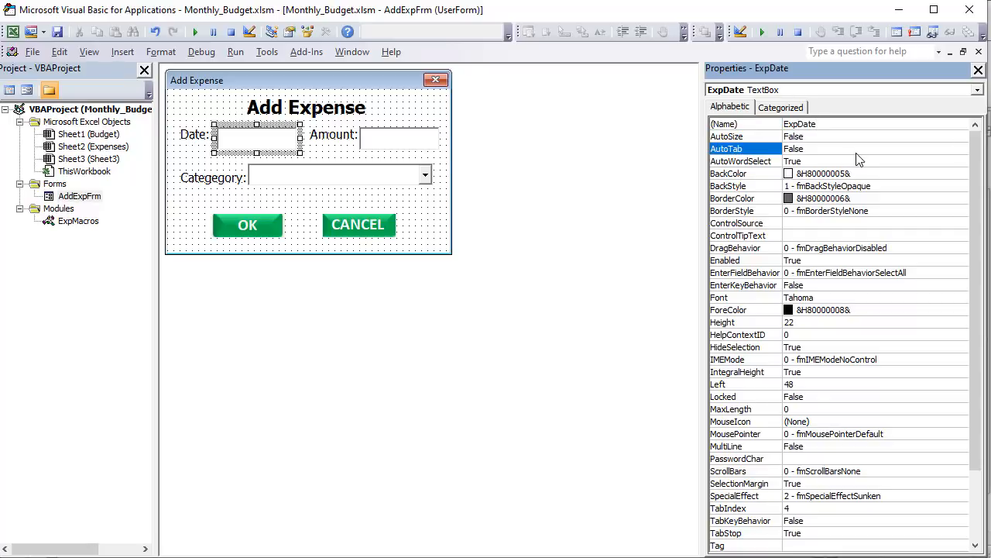
- Rename the amount text box as ExpAmnt
{"action": "left_click", "coordinate": [415, 139]}
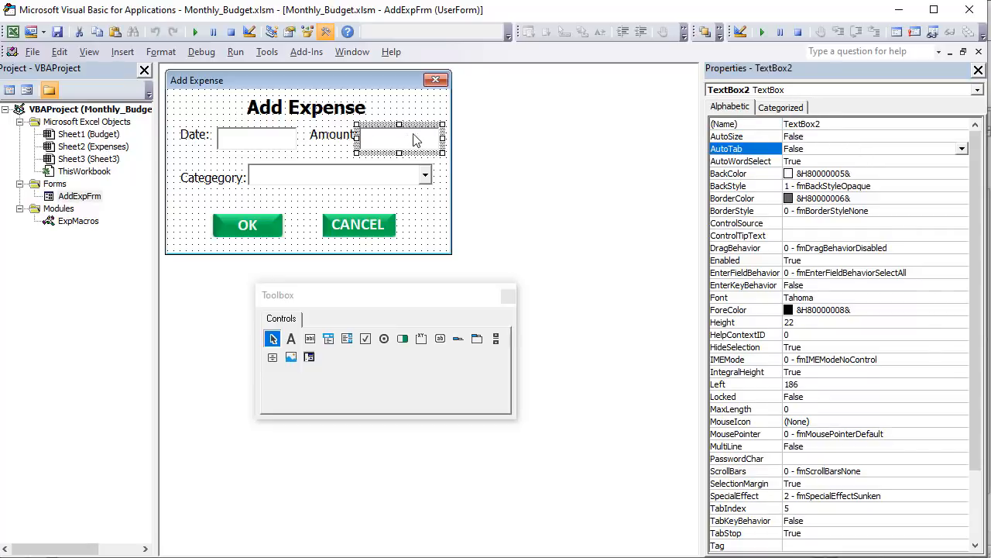
{"action": "left_click", "coordinate": [827, 123]}
{"action": "type", "text": "Exp"}
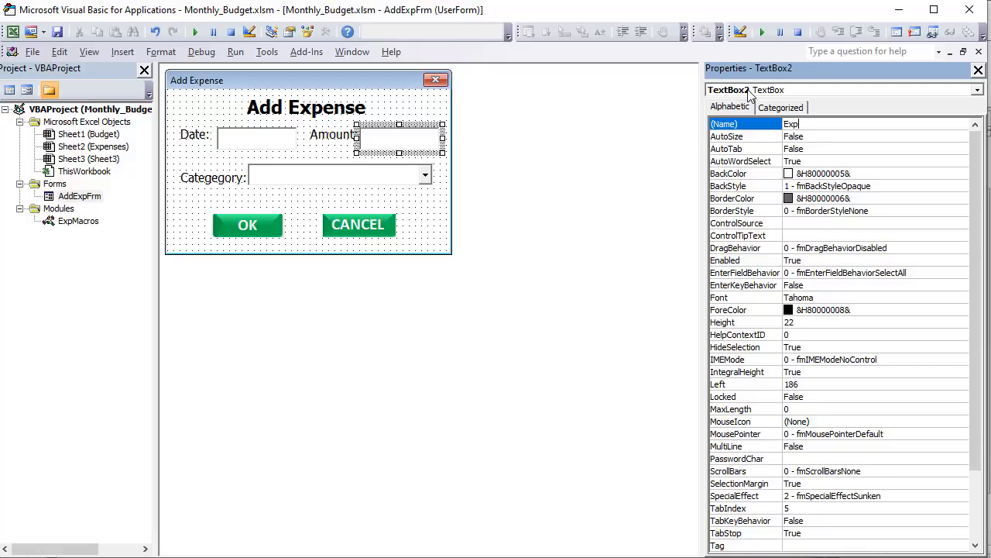
{"action": "type", "text": "a"}
{"action": "key", "text": "BackSpace"}
{"action": "type", "text": "Amnt"}
{"action": "key", "text": "Return"}
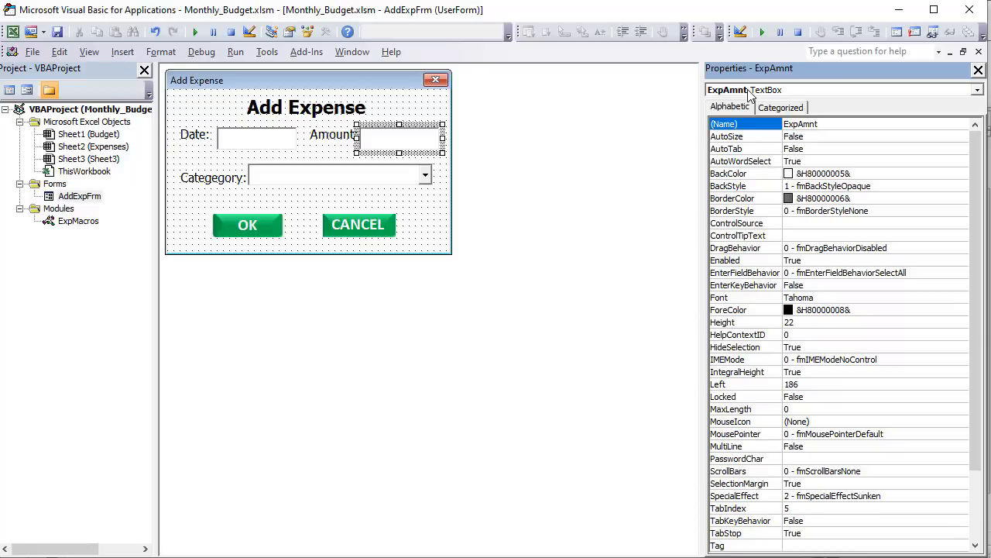
- Rename the category combo box as ExpCateg
{"action": "left_click", "coordinate": [317, 180]}
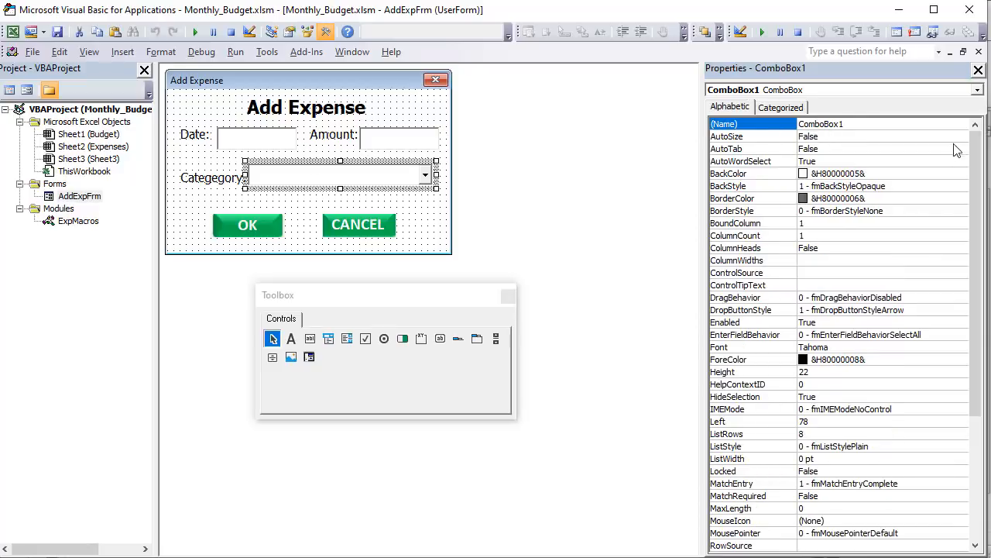
{"action": "left_click", "coordinate": [852, 124]}
{"action": "double_click", "coordinate": [852, 124]}
{"action": "type", "text": "Ex"}
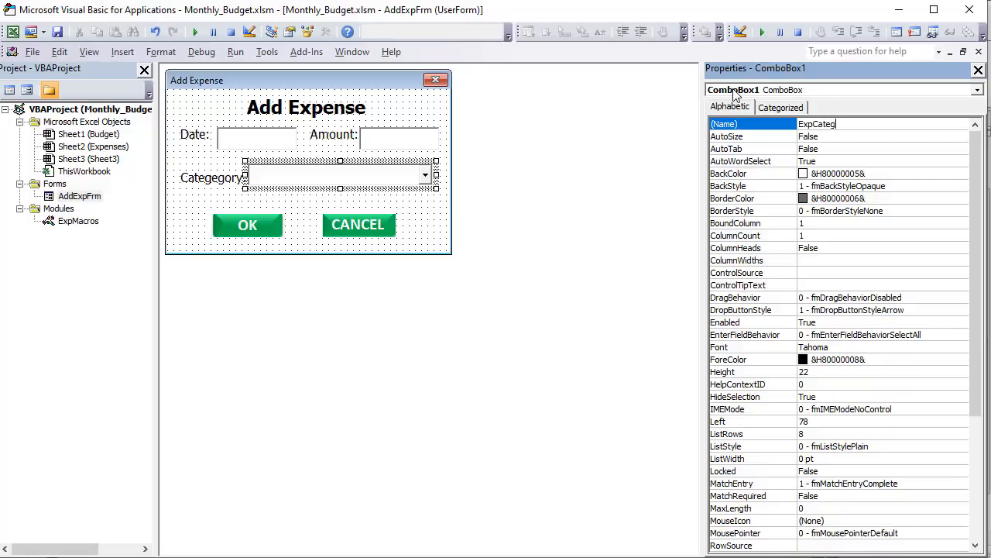
{"action": "type", "text": "pCateg"}
{"action": "left_click", "coordinate": [821, 174]}
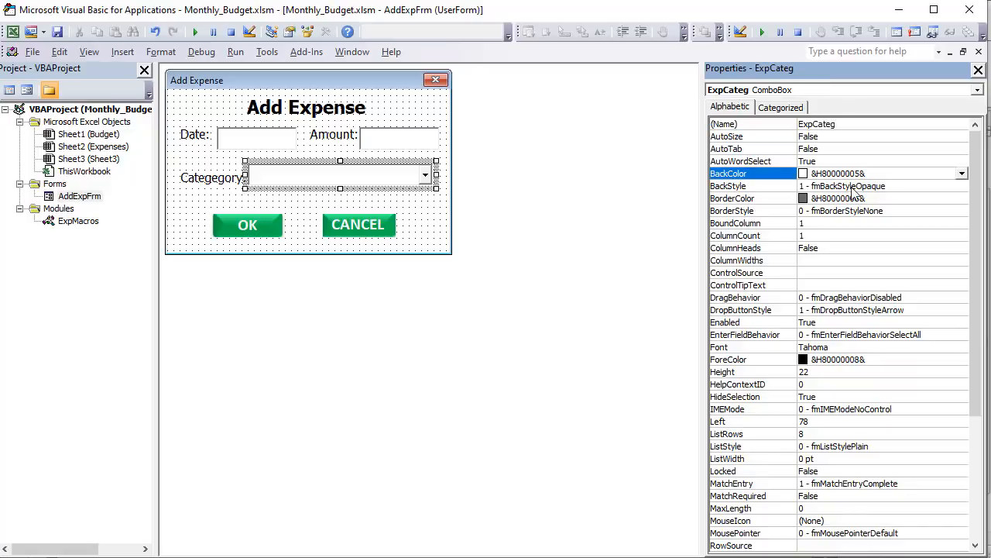
- Rename the OK image control as OkBtn
{"action": "left_click", "coordinate": [260, 219]}
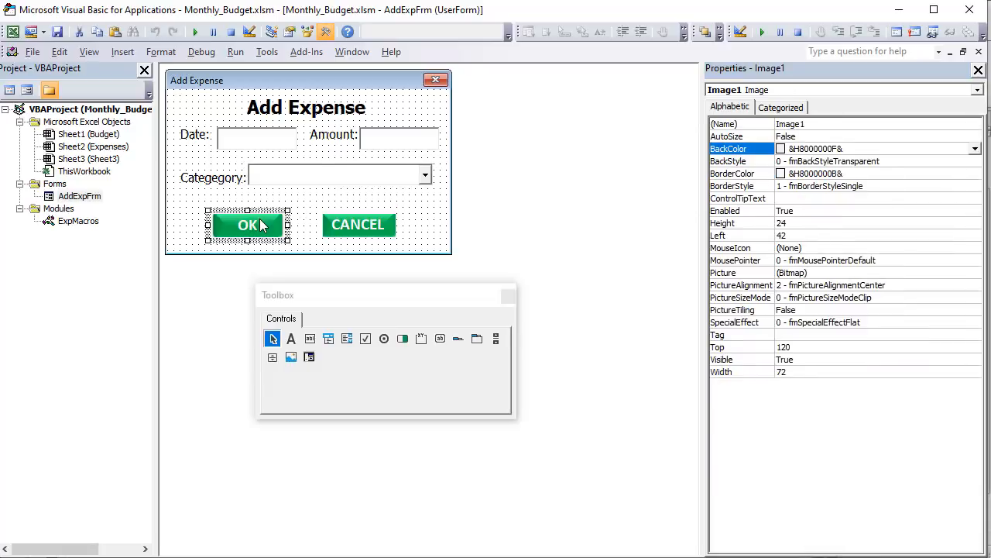
{"action": "left_click", "coordinate": [850, 123]}
{"action": "double_click", "coordinate": [850, 124]}
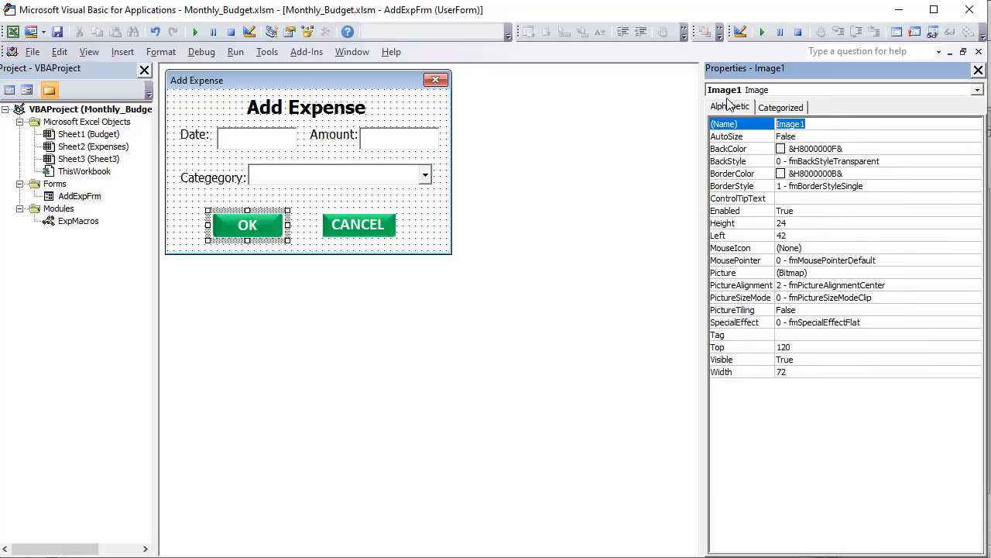
{"action": "type", "text": "OkBtn"}
{"action": "key", "text": "Return"}
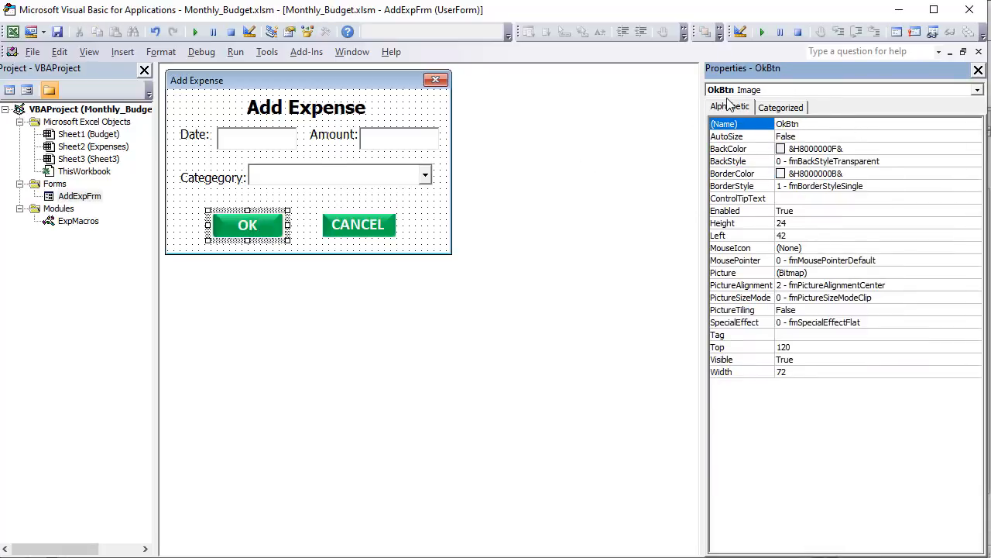
- Rename the CANCEL image control as CancelBtn
{"action": "left_click", "coordinate": [378, 232]}
{"action": "left_click", "coordinate": [819, 124]}
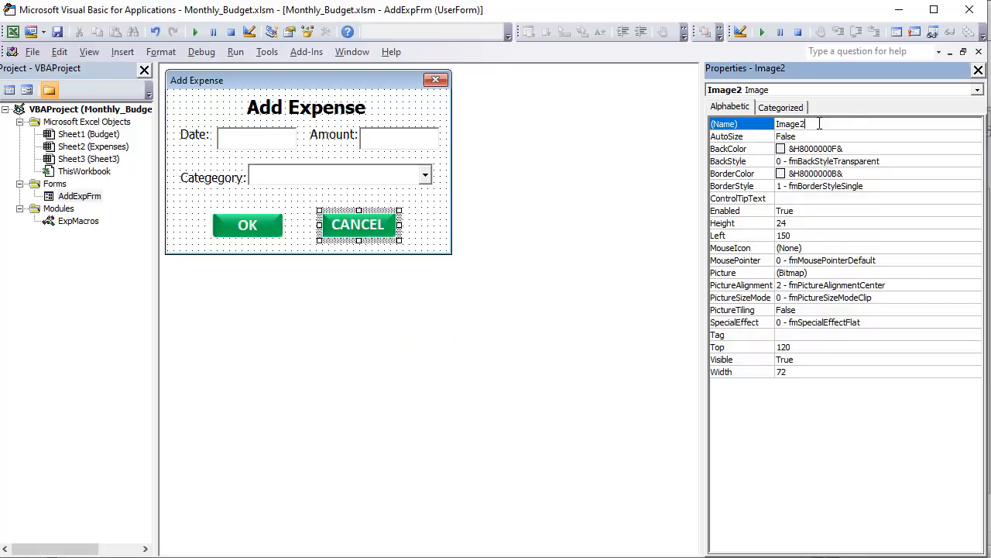
{"action": "double_click", "coordinate": [819, 124]}
{"action": "type", "text": "O"}
{"action": "type", "text": "anc"}
{"action": "type", "text": "elBtn"}
{"action": "key", "text": "Return"}
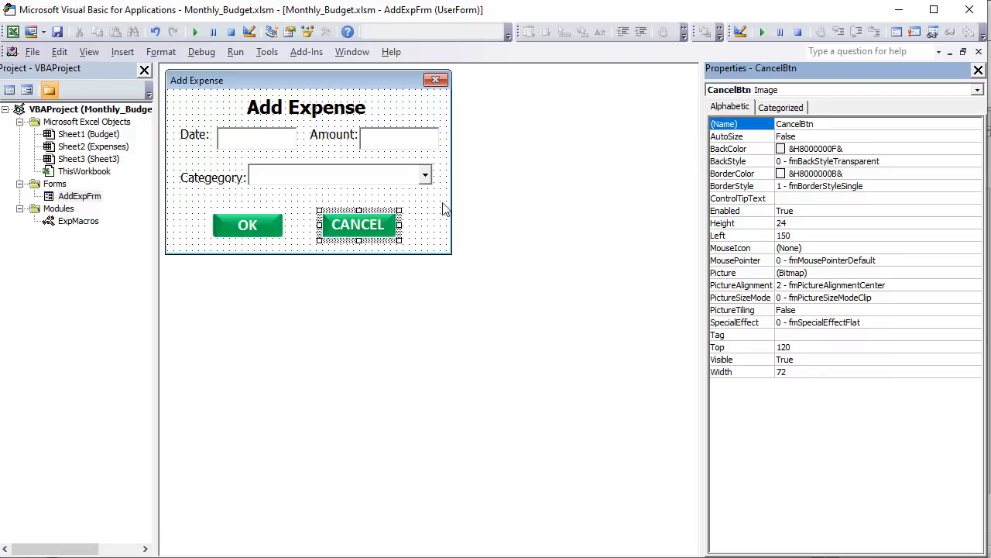
- Open the code of AddExpFrm and insert a BeforeDragOver event procedure for CancelBtn
{"action": "right_click", "coordinate": [77, 197]}
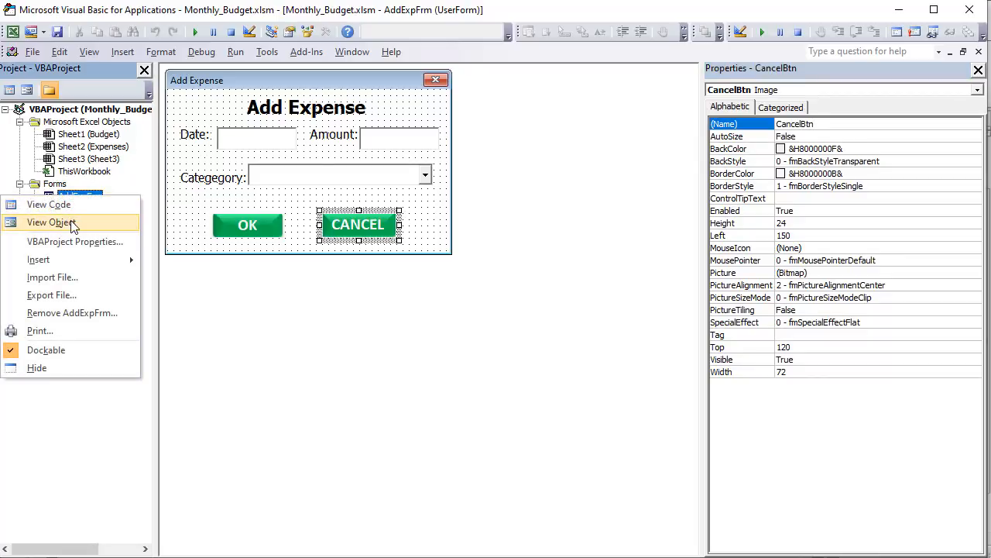
{"action": "left_click", "coordinate": [46, 203]}
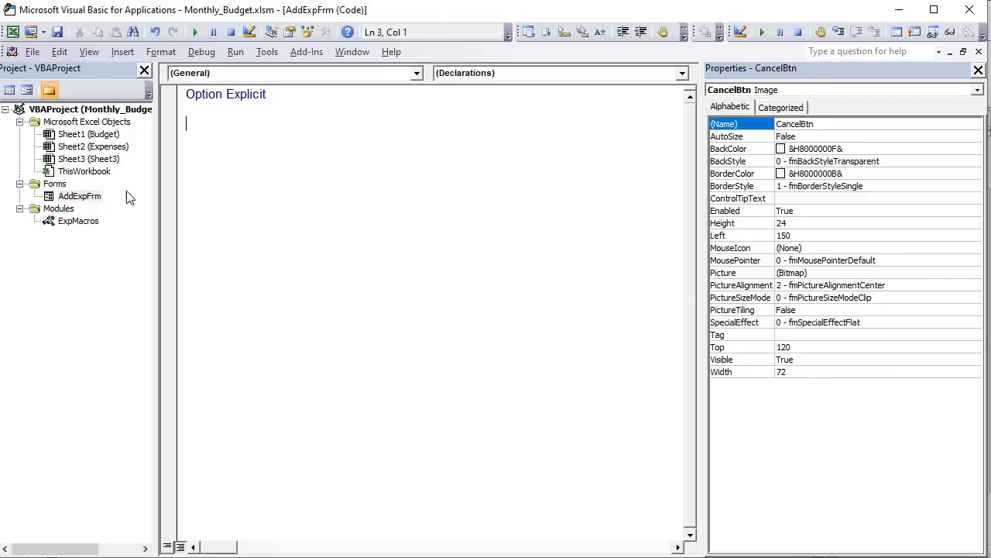
{"action": "left_click", "coordinate": [415, 73]}
{"action": "left_click", "coordinate": [301, 100]}
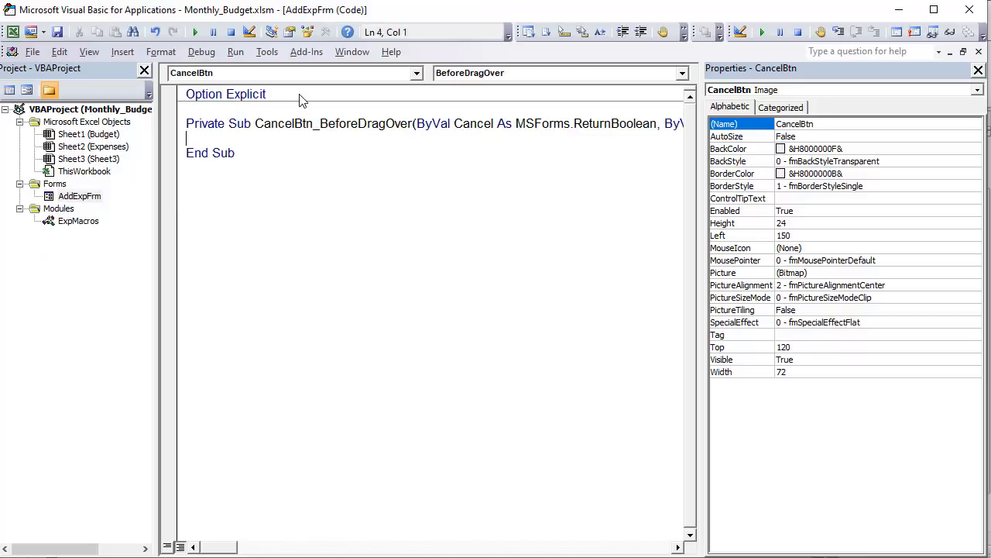
- Close the Properties window and check which events are available for CancelBtn
{"action": "left_click", "coordinate": [478, 74]}
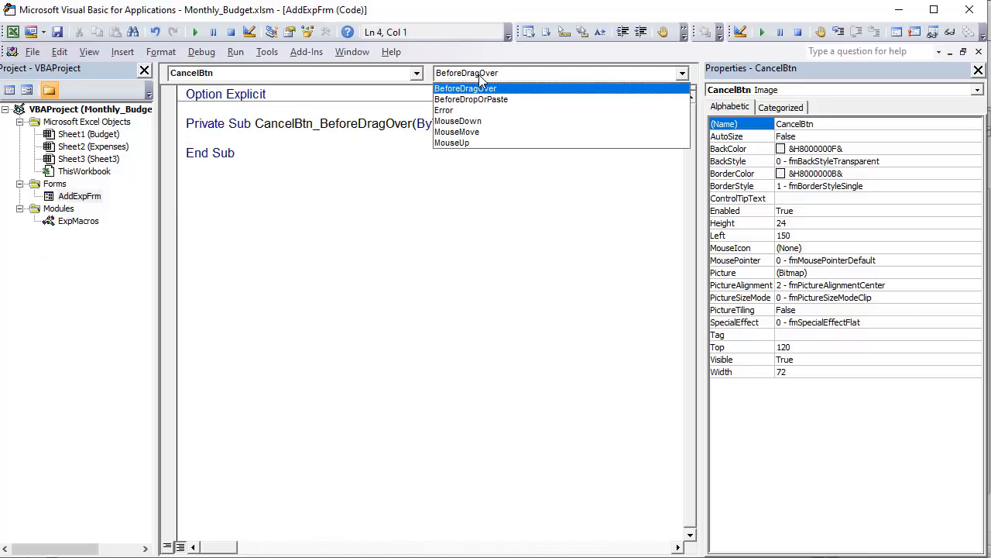
{"action": "left_click", "coordinate": [478, 75]}
{"action": "left_click", "coordinate": [978, 70]}
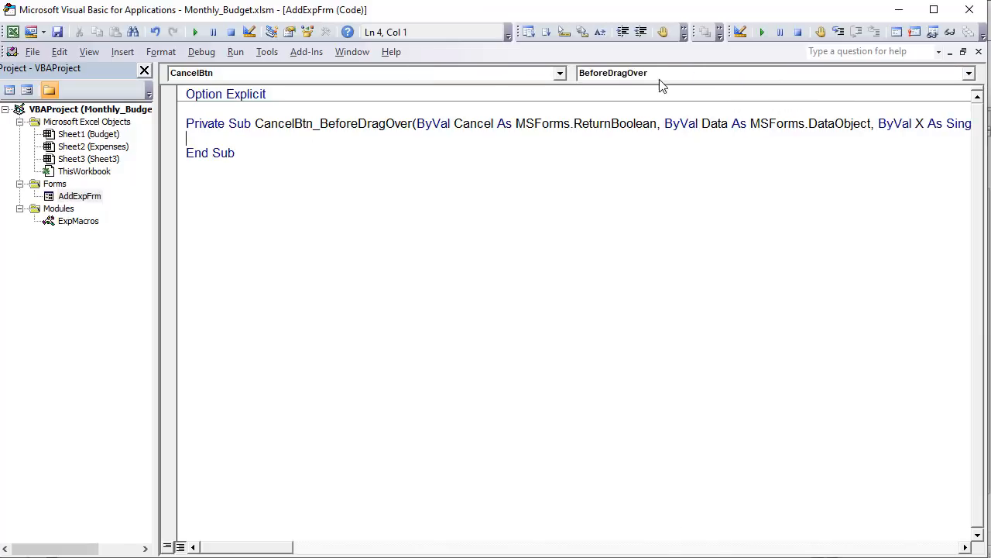
{"action": "left_click", "coordinate": [660, 72]}
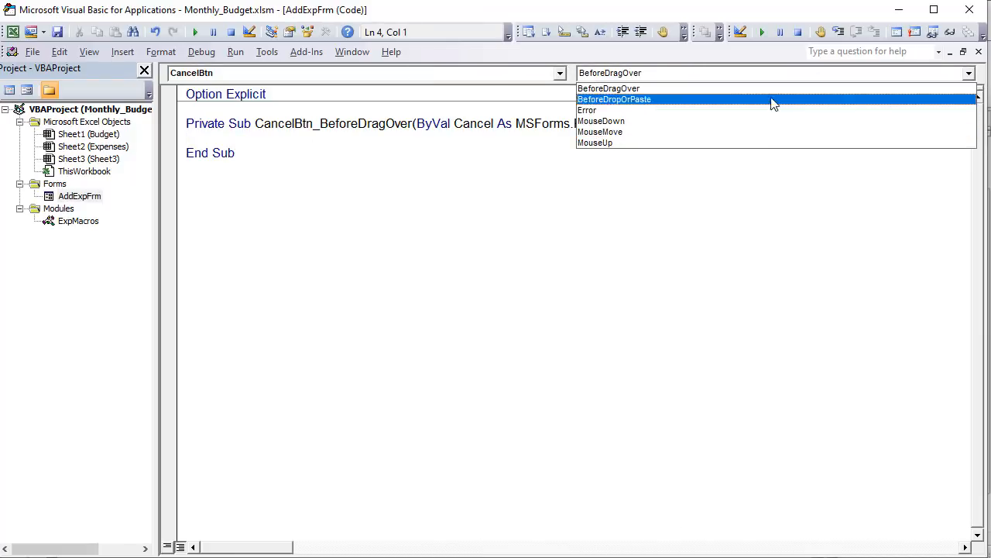
{"action": "left_click", "coordinate": [559, 169]}
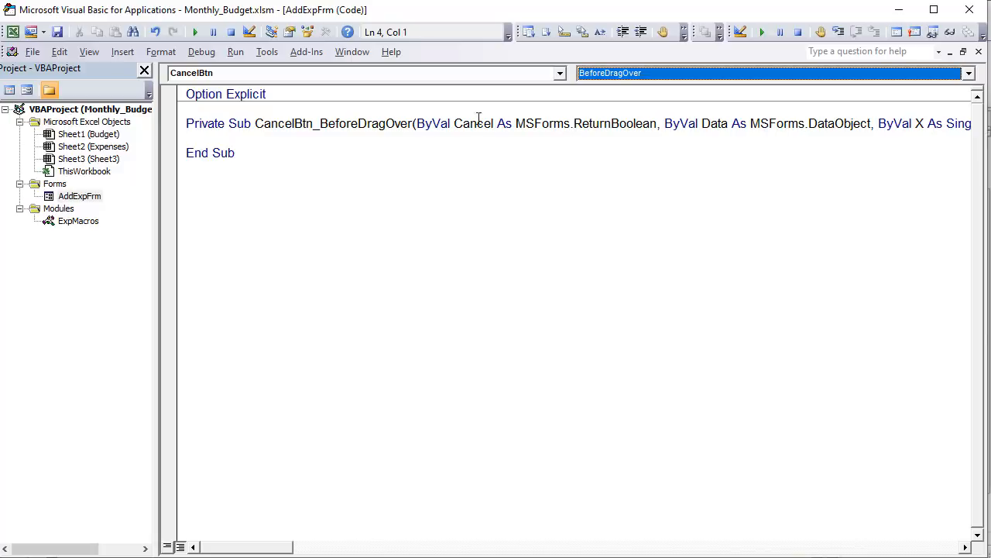
- Change the CancelBtn BeforeDragOver procedure into CancelBtn_Click() by removing all its arguments and replacing the event name with Click
{"action": "left_click_drag", "start_coordinate": [417, 124], "coordinate": [973, 124]}
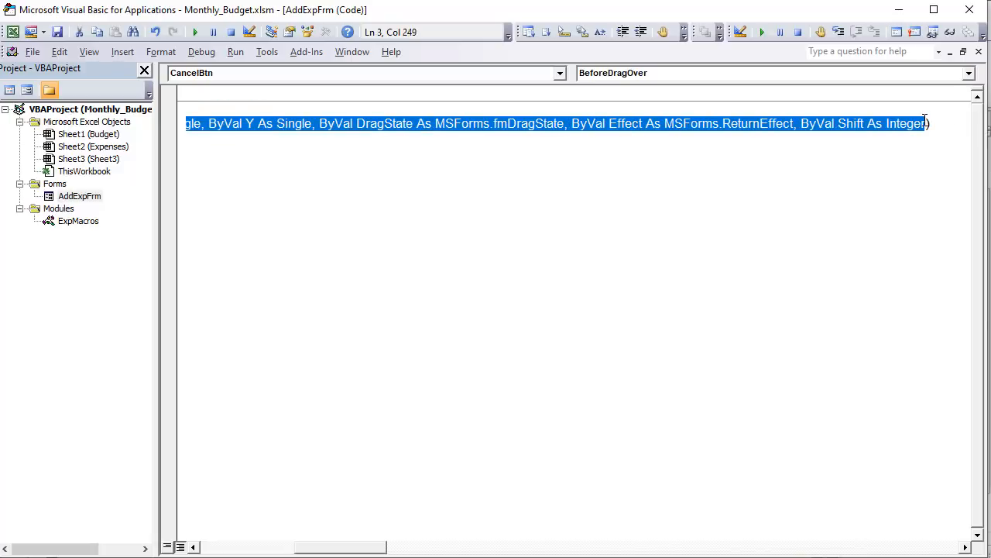
{"action": "key", "text": "Delete"}
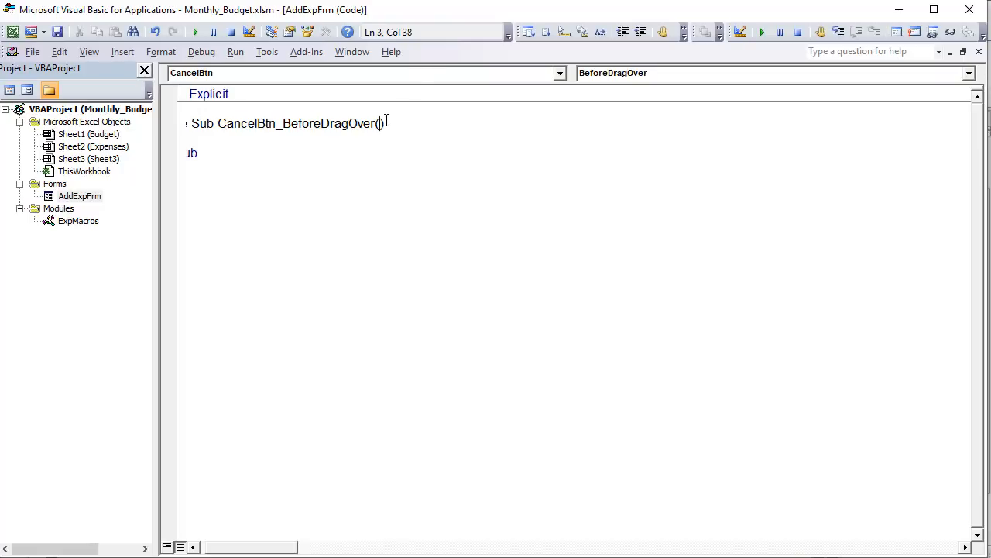
{"action": "left_click_drag", "start_coordinate": [375, 124], "coordinate": [320, 124]}
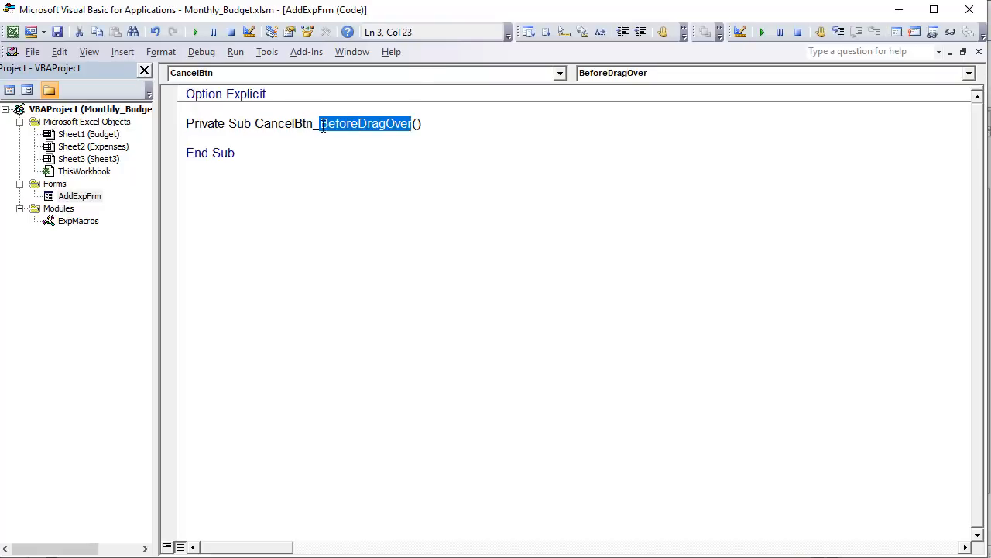
{"action": "type", "text": "Click"}
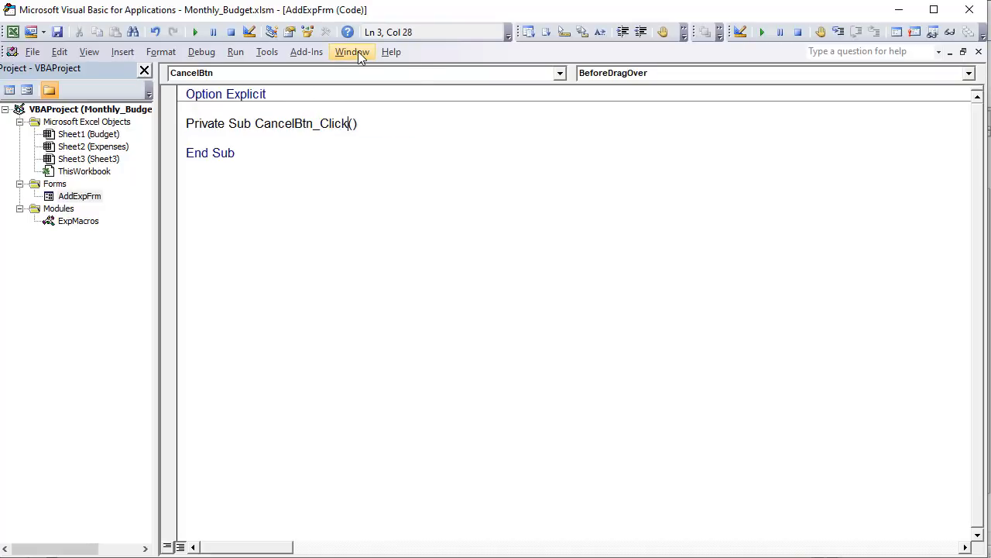
- Fill the CancelBtn_Click procedure with the statements AddExpFrm.Hide and Unload AddExpFrm
{"action": "left_click", "coordinate": [474, 153]}
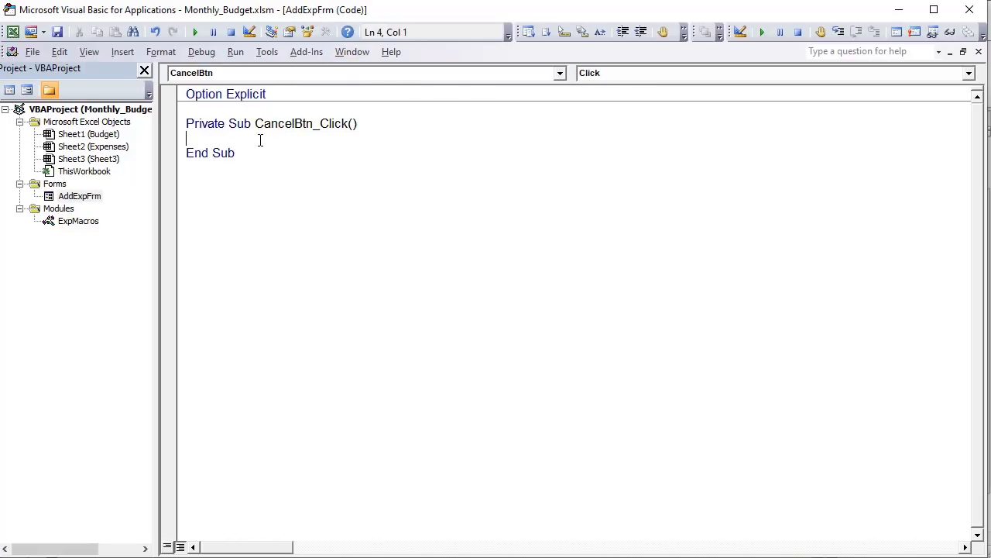
{"action": "type", "text": "AddExpFrm.hi"}
{"action": "key", "text": "Tab"}
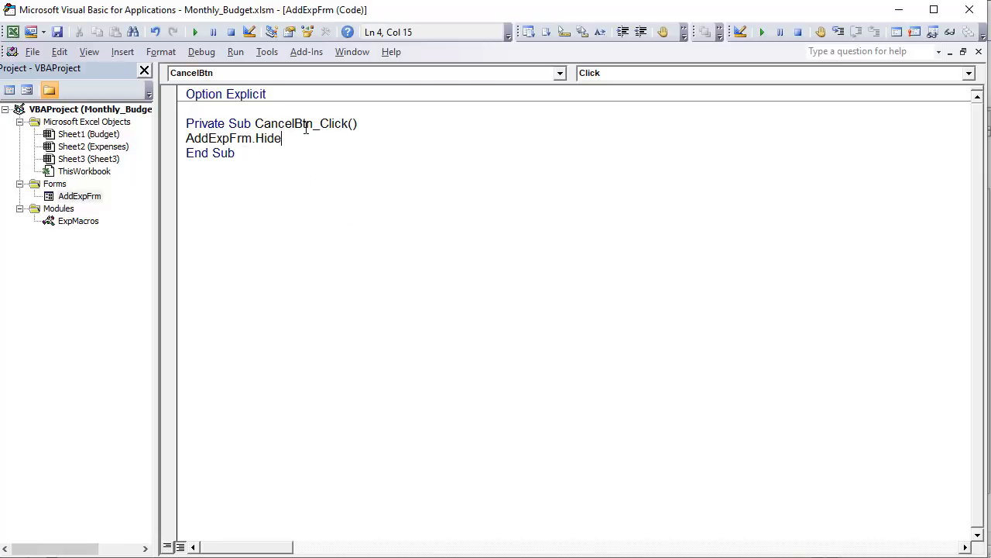
{"action": "key", "text": "Return"}
{"action": "type", "text": "Unload"}
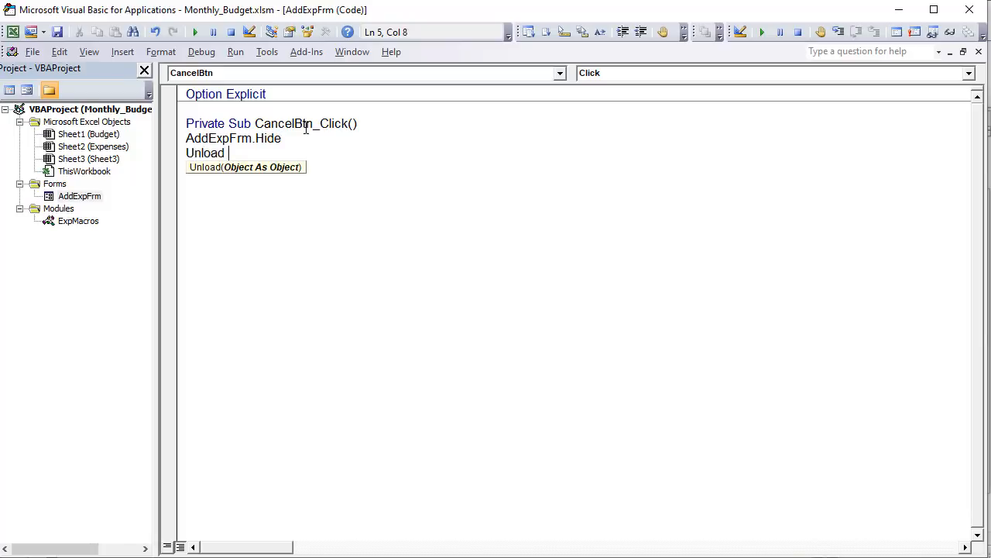
{"action": "type", "text": " AddExpFrm"}
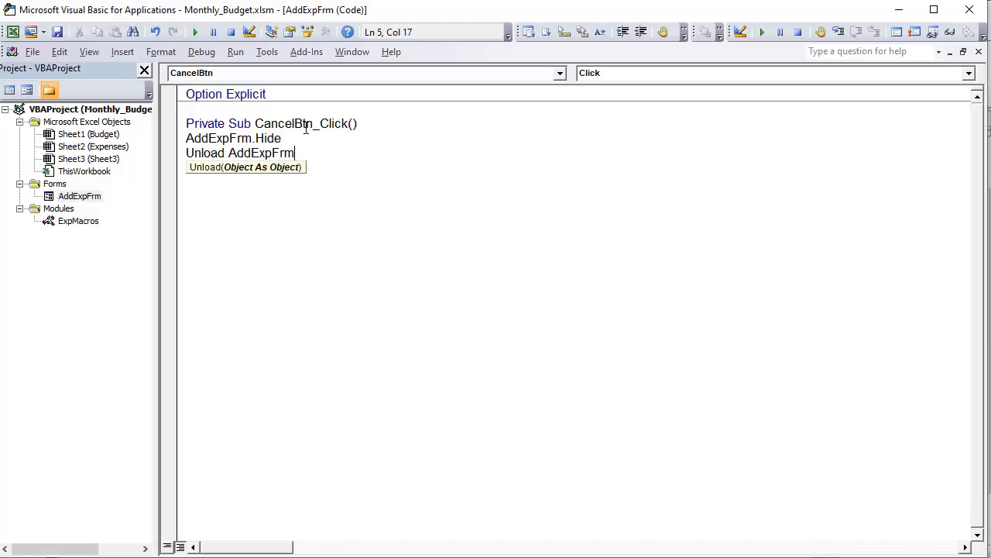
{"action": "left_click", "coordinate": [341, 208]}
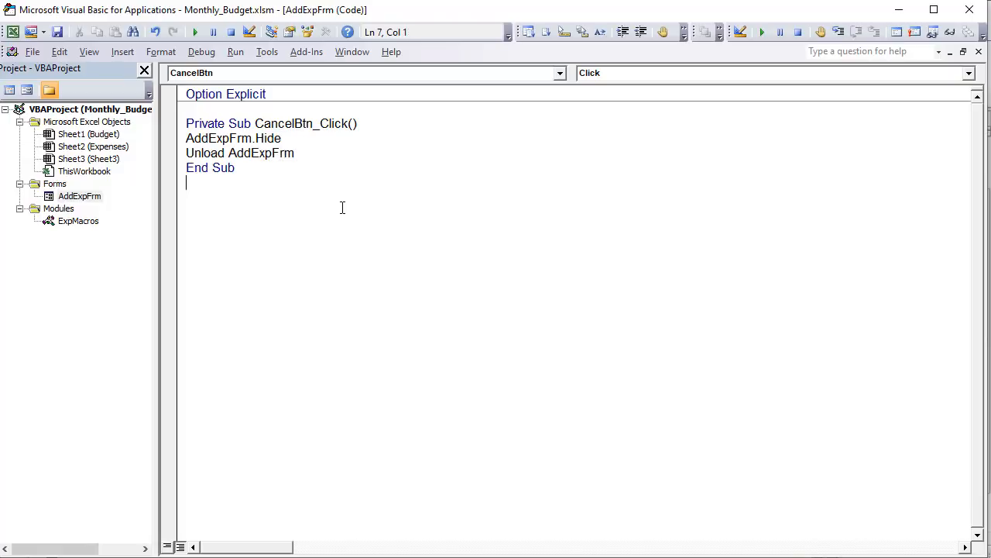
- Display the AddExpFrm form object, run it, and test its CANCEL button
{"action": "left_click", "coordinate": [81, 196]}
{"action": "right_click", "coordinate": [94, 200]}
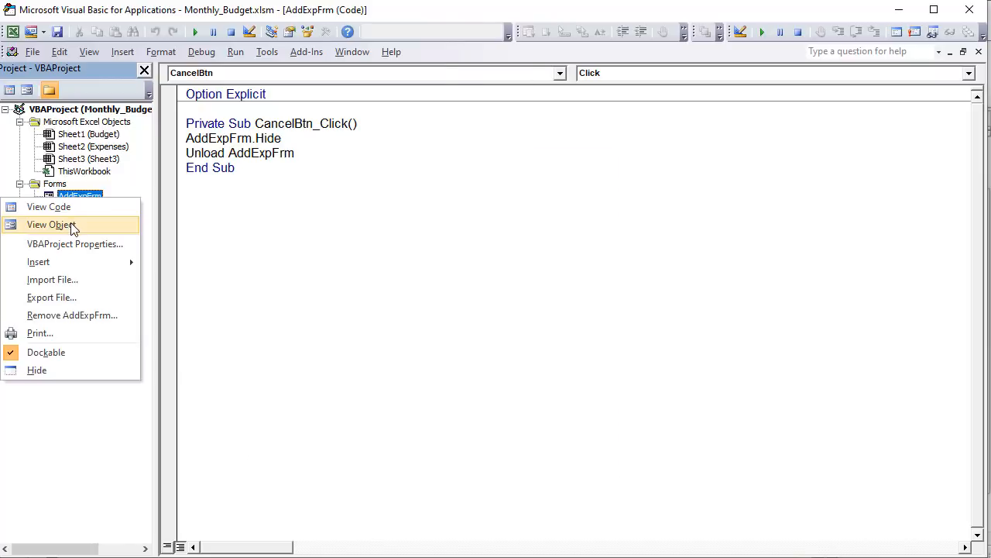
{"action": "left_click", "coordinate": [70, 224]}
{"action": "left_click", "coordinate": [196, 33]}
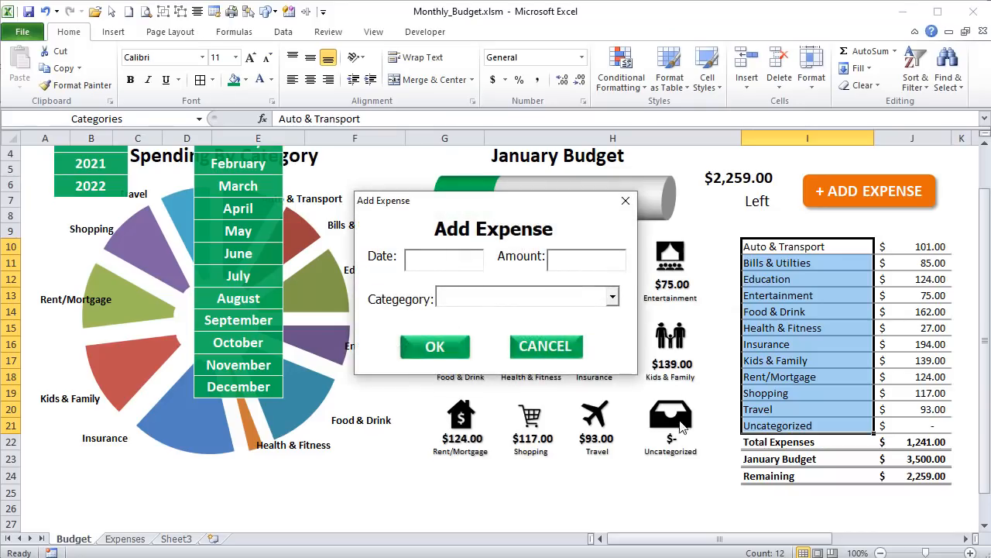
{"action": "left_click", "coordinate": [566, 347]}
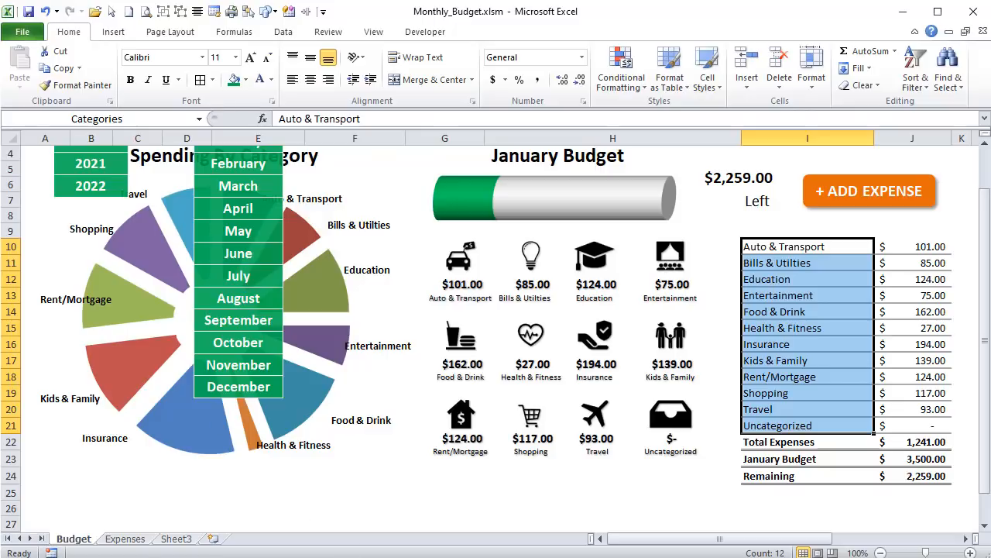
- Switch back to the Visual Basic editor and open the code of AddExpFrm
{"action": "key", "text": "alt+F11"}
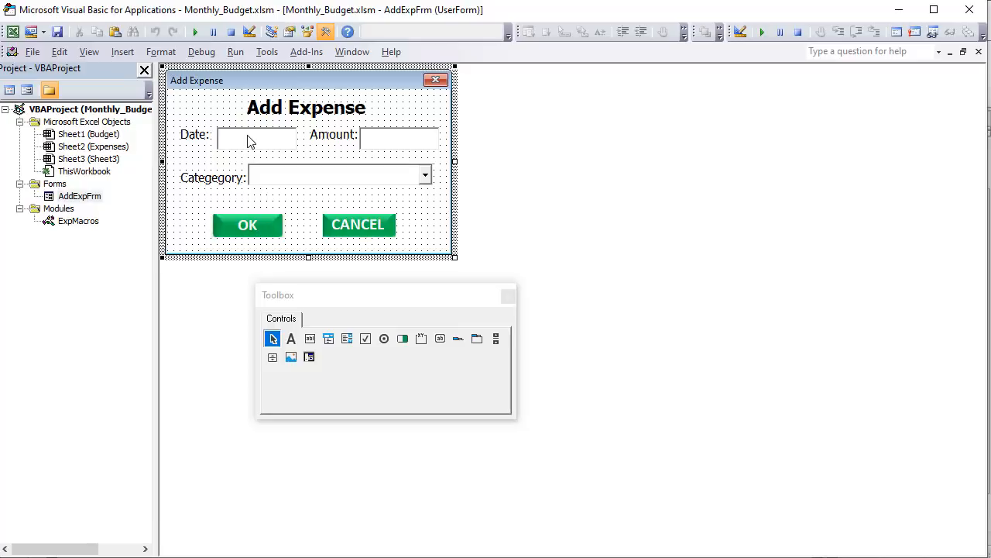
{"action": "left_click", "coordinate": [356, 178]}
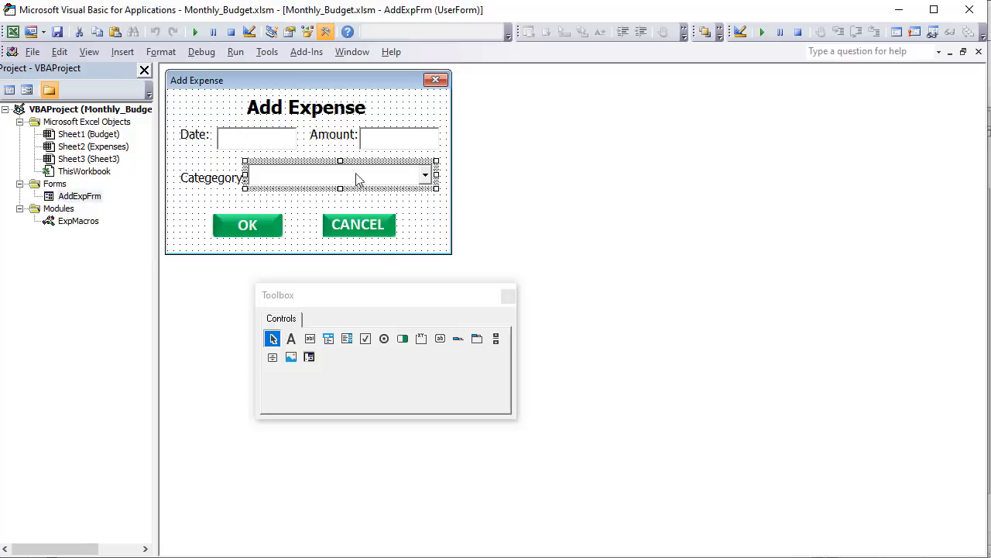
{"action": "left_click", "coordinate": [97, 196]}
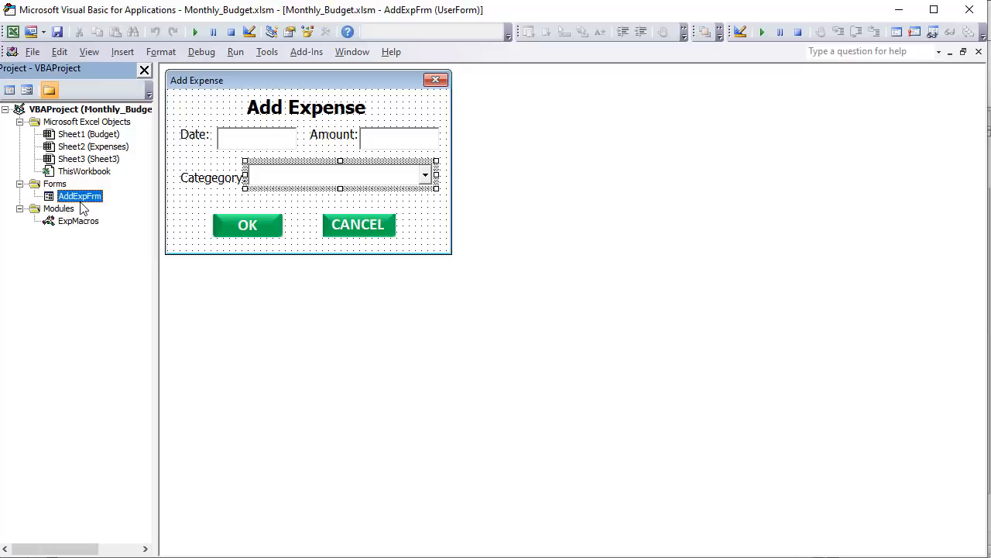
{"action": "right_click", "coordinate": [82, 208]}
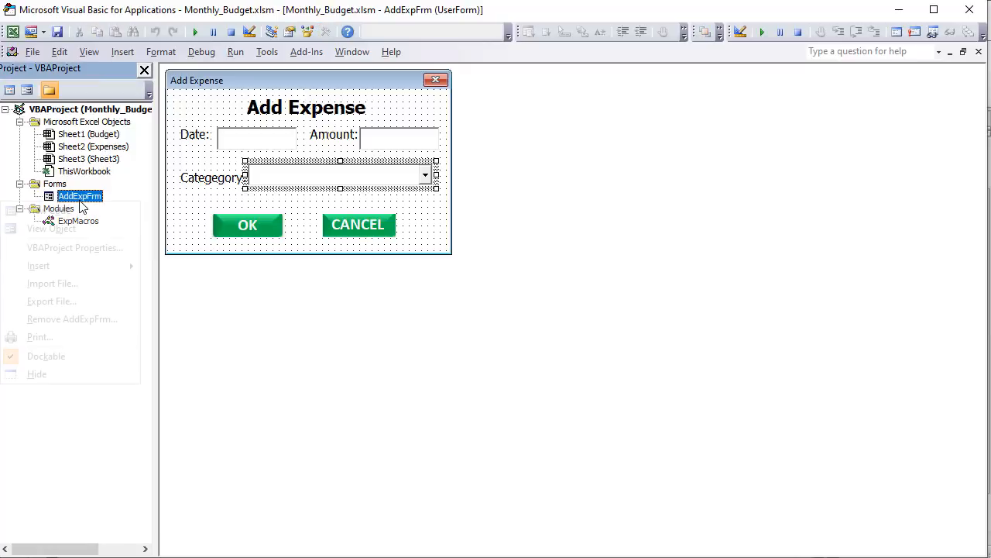
{"action": "left_click", "coordinate": [77, 217]}
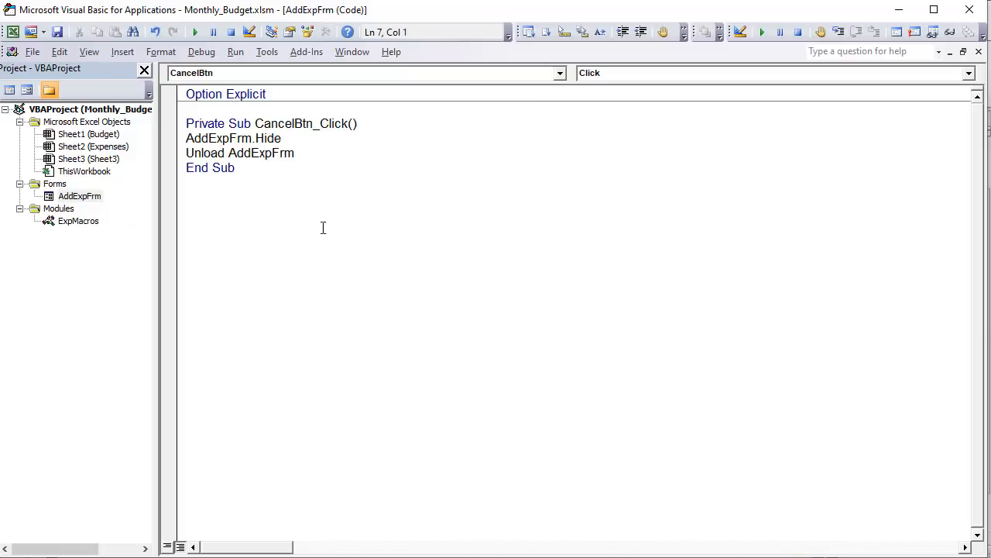
- Insert an Activate event procedure for the UserForm object
{"action": "left_click", "coordinate": [559, 73]}
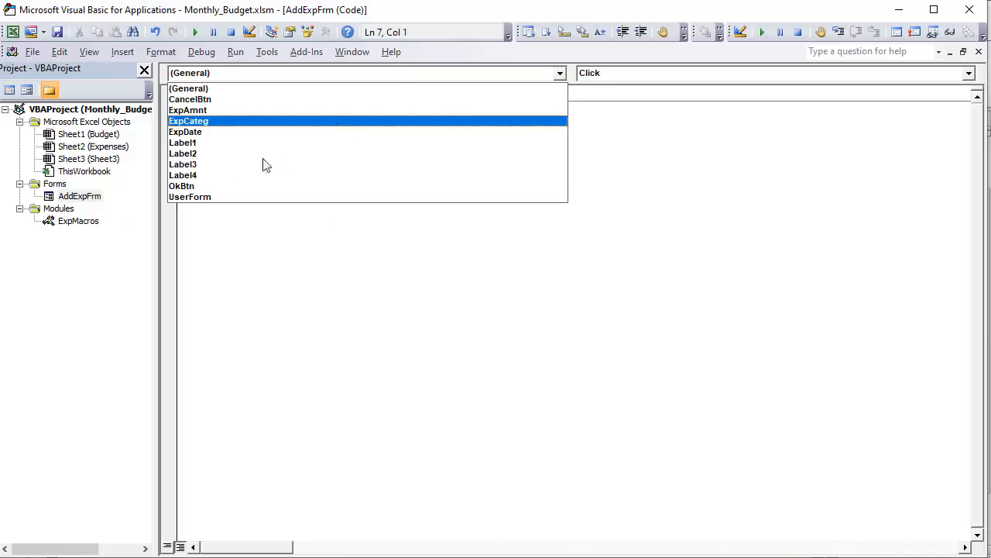
{"action": "left_click", "coordinate": [230, 197]}
{"action": "left_click", "coordinate": [633, 78]}
{"action": "scroll", "coordinate": [631, 84], "scroll_direction": "up", "scroll_amount": 1}
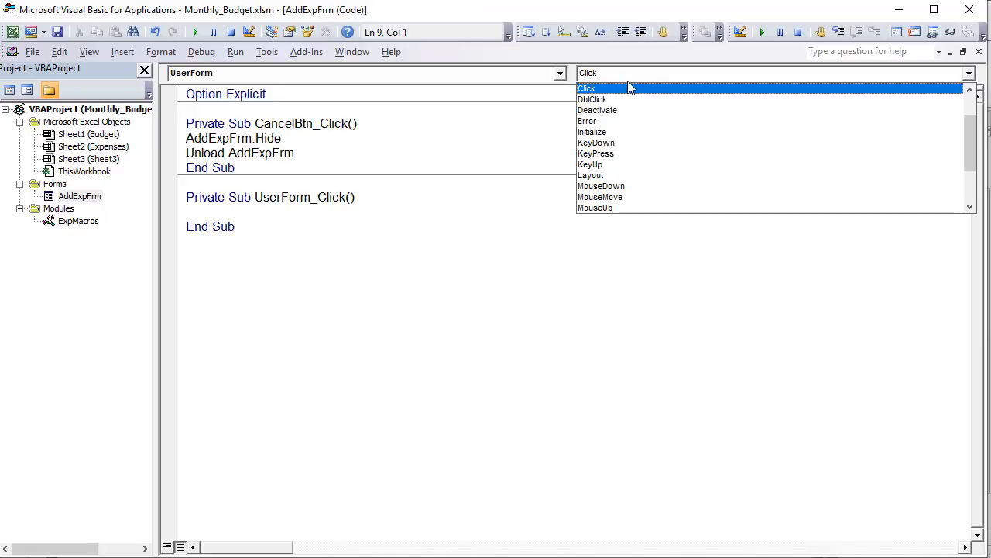
{"action": "scroll", "coordinate": [619, 145], "scroll_direction": "up", "scroll_amount": 2}
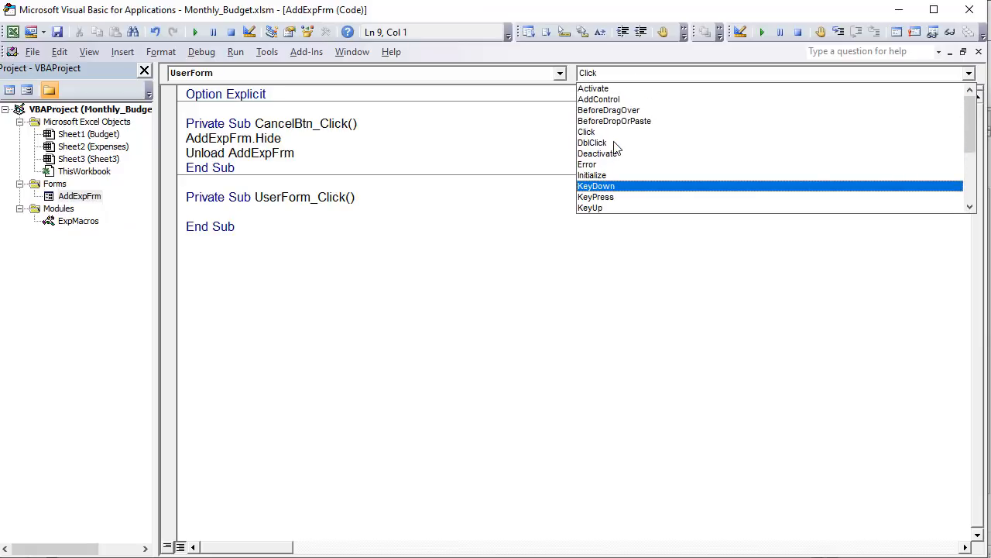
{"action": "left_click", "coordinate": [612, 90]}
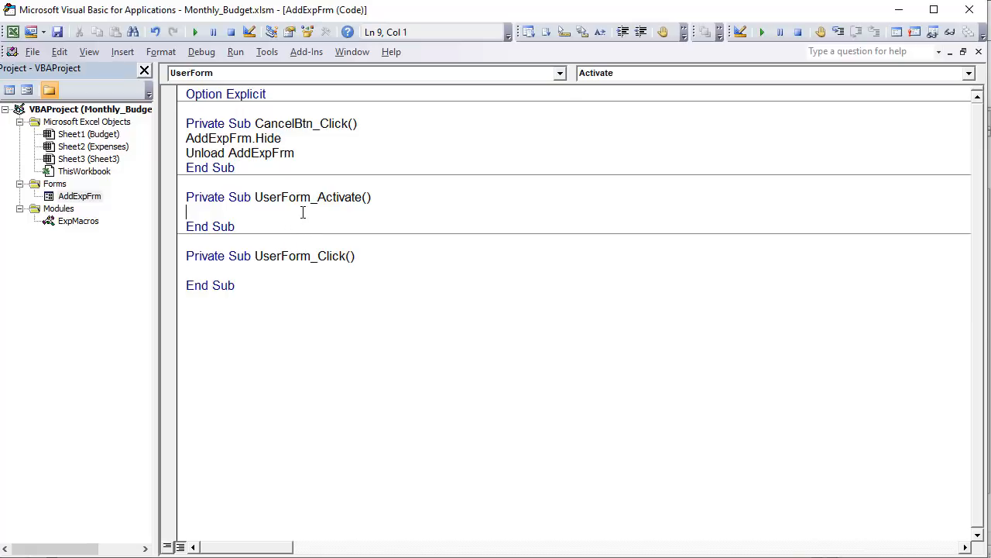
- In UserForm_Activate, set the category combo box's list source with ExpCateg.RowSource = "Categories"
{"action": "type", "text": "ExpCateg."}
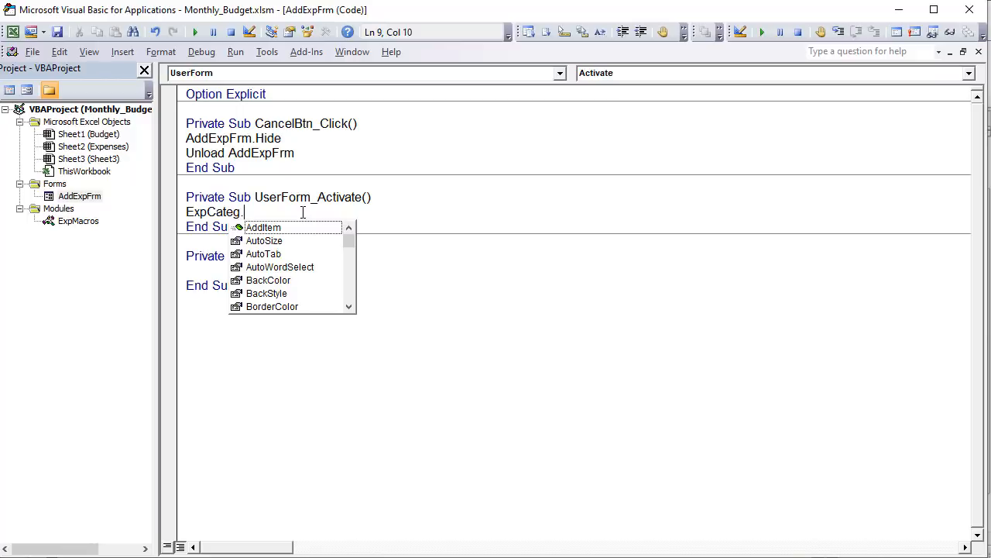
{"action": "type", "text": "row"}
{"action": "key", "text": "Tab"}
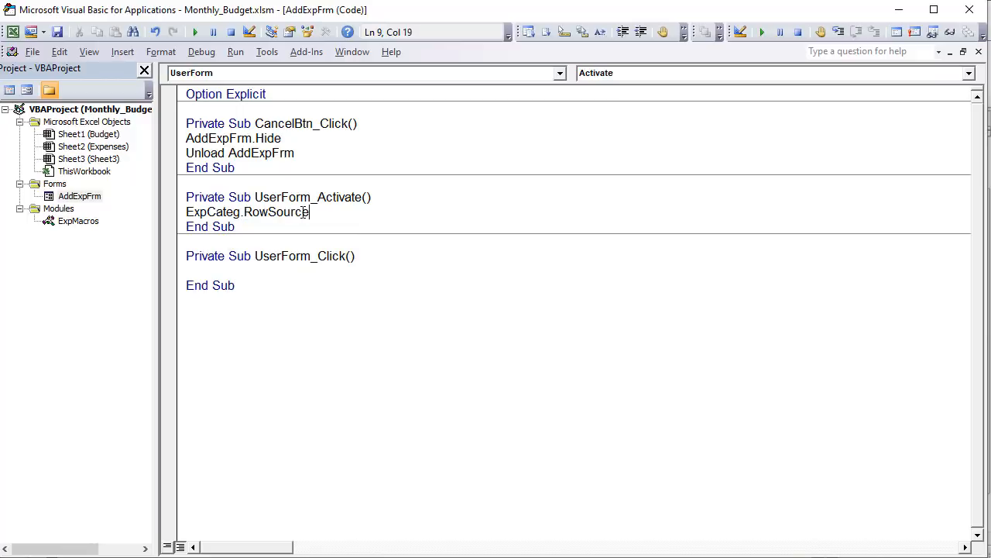
{"action": "type", "text": "= \"Categor"}
{"action": "key", "text": "BackSpace"}
{"action": "key", "text": "BackSpace"}
{"action": "type", "text": "ories\""}
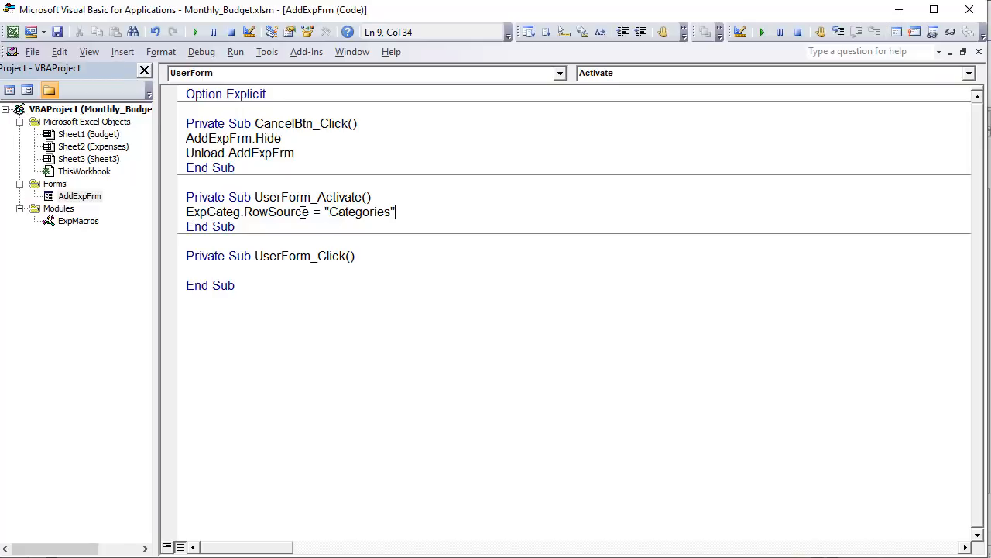
- Add the line ExpDate.Value = Format(Date, "mm/dd/yyyy") to UserForm_Activate to default the date field to the current date
{"action": "key", "text": "Return"}
{"action": "type", "text": "Exi"}
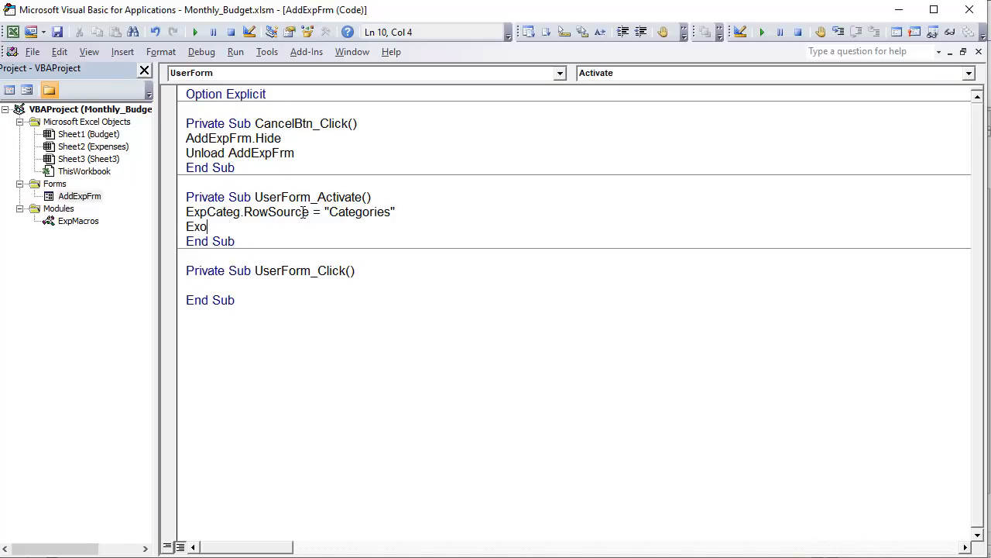
{"action": "key", "text": "BackSpace"}
{"action": "type", "text": "pDate.val"}
{"action": "key", "text": "Tab"}
{"action": "type", "text": "= Fr"}
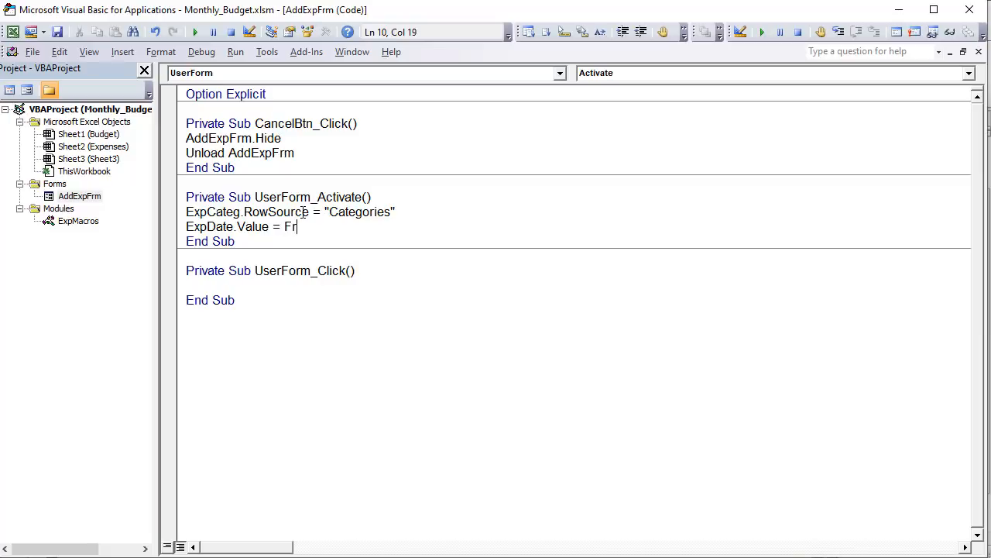
{"action": "key", "text": "BackSpace"}
{"action": "type", "text": "ormat("}
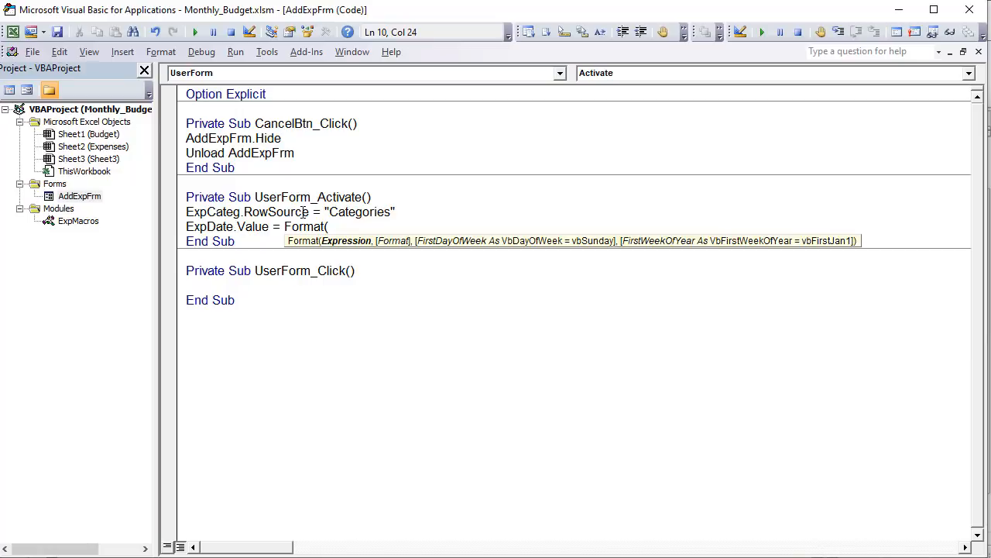
{"action": "type", "text": "Date,\"mm"}
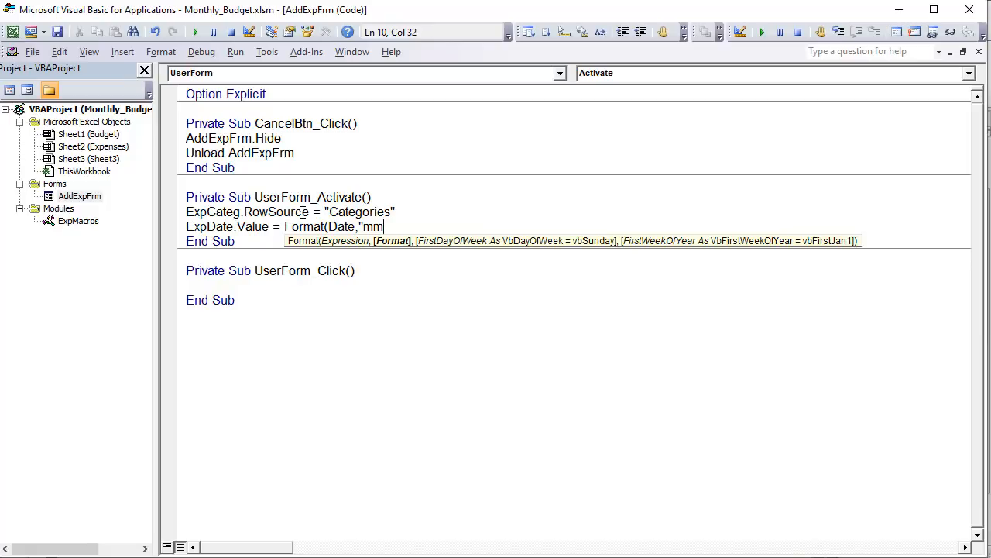
{"action": "type", "text": "/dd/yyyy\")"}
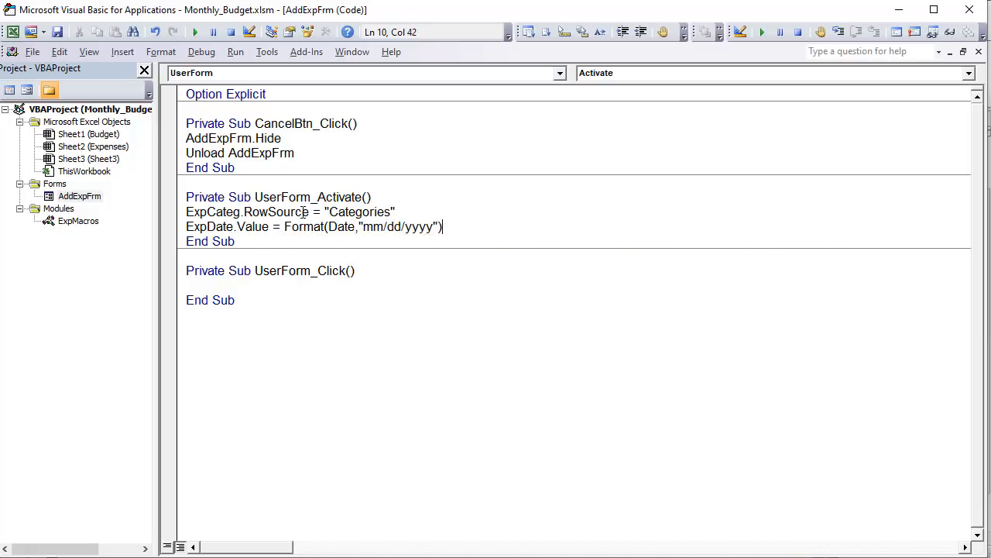
{"action": "left_click", "coordinate": [290, 271]}
- Run the AddExpFrm form, test the category list by choosing Auto & Transport, and cancel the form
{"action": "left_click", "coordinate": [82, 198]}
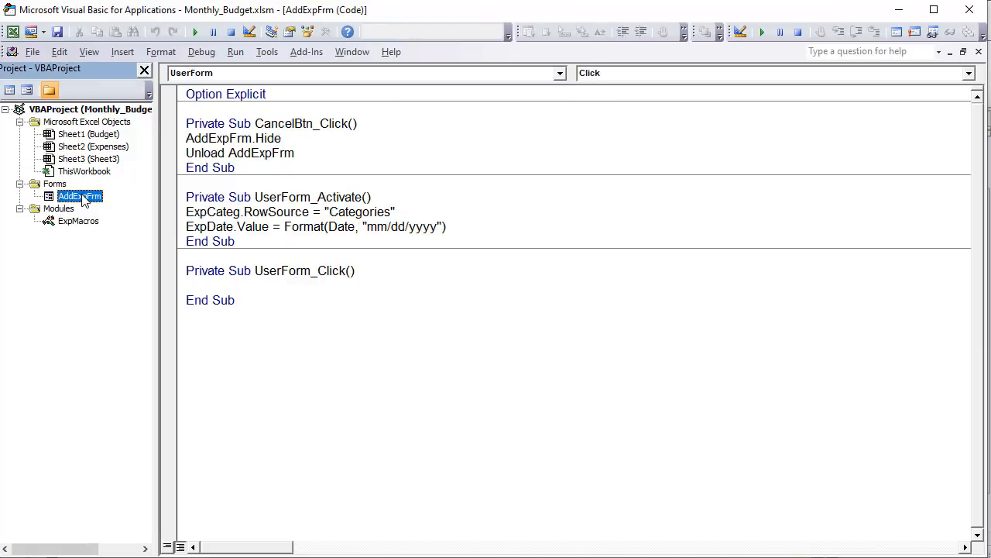
{"action": "double_click", "coordinate": [80, 199]}
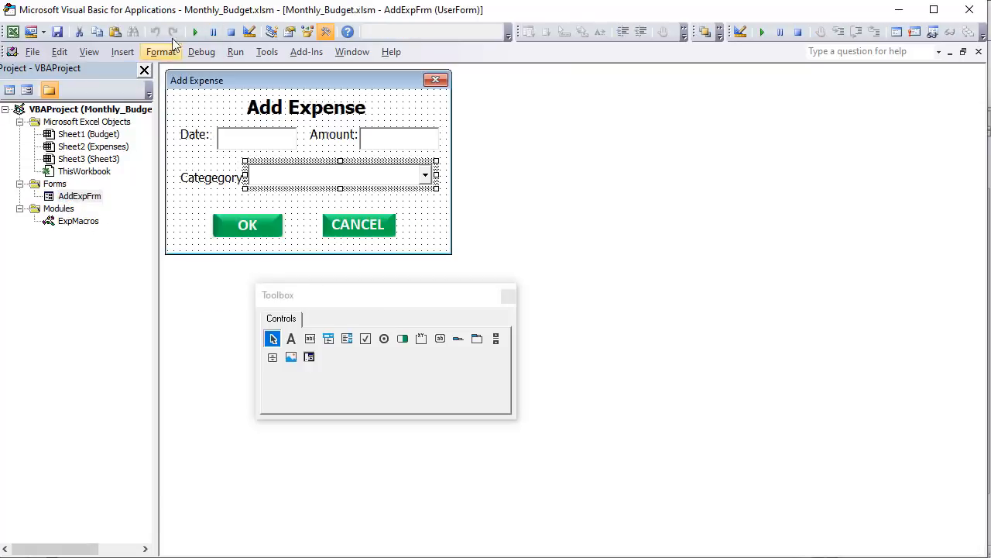
{"action": "left_click", "coordinate": [195, 31]}
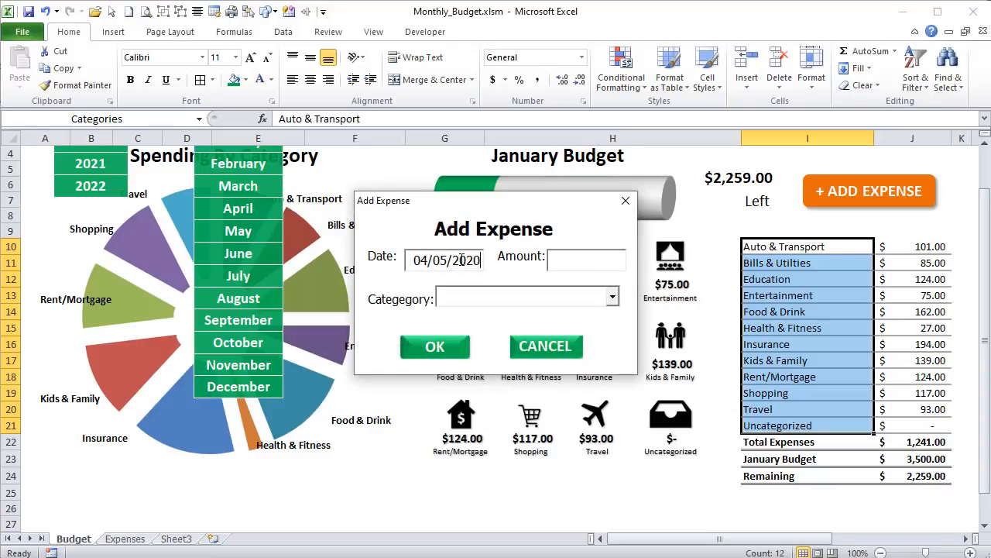
{"action": "left_click", "coordinate": [611, 298]}
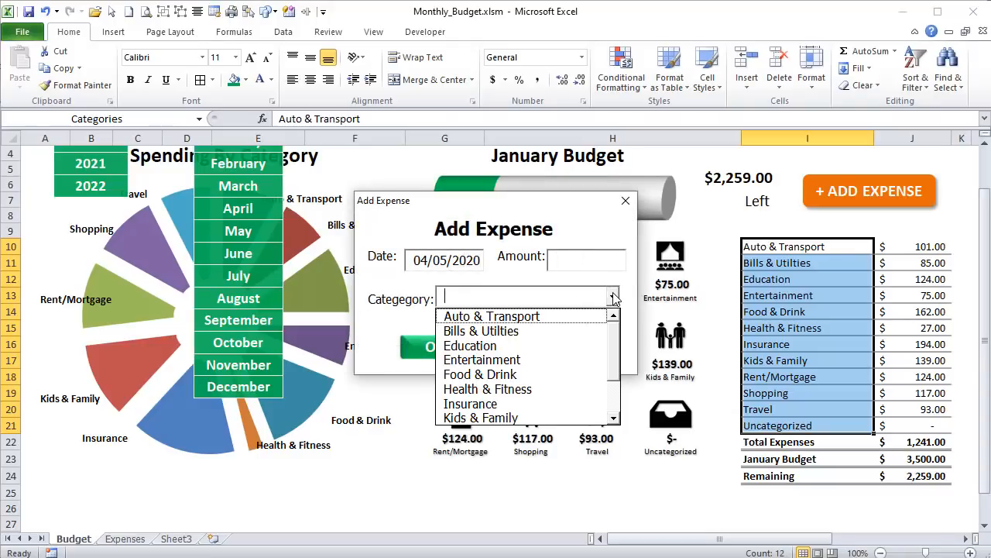
{"action": "left_click", "coordinate": [548, 316]}
{"action": "left_click", "coordinate": [546, 357]}
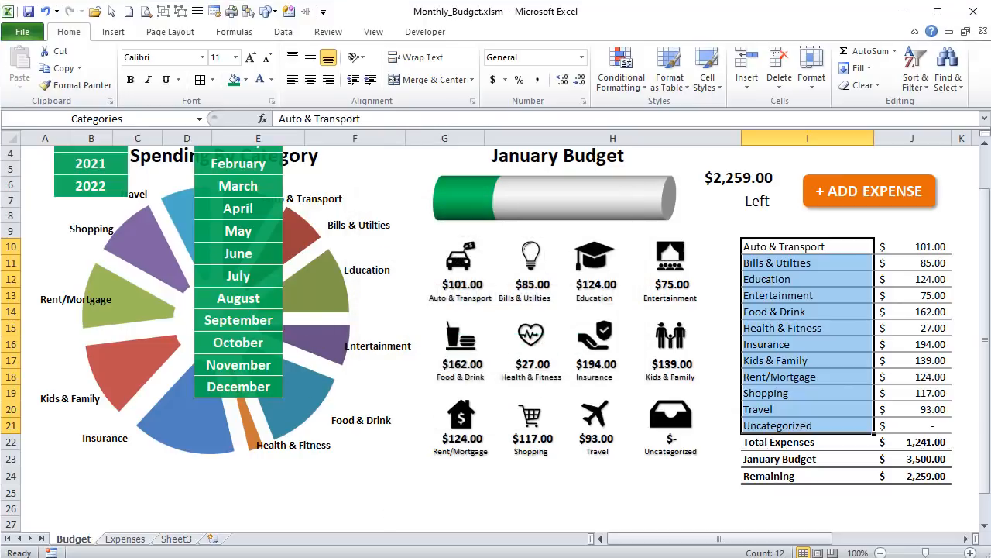
- Check the date, category and amount columns at the first empty row of the Expenses sheet, and return to the Budget sheet
{"action": "left_click", "coordinate": [126, 538]}
{"action": "scroll", "coordinate": [92, 339], "scroll_direction": "down", "scroll_amount": 10}
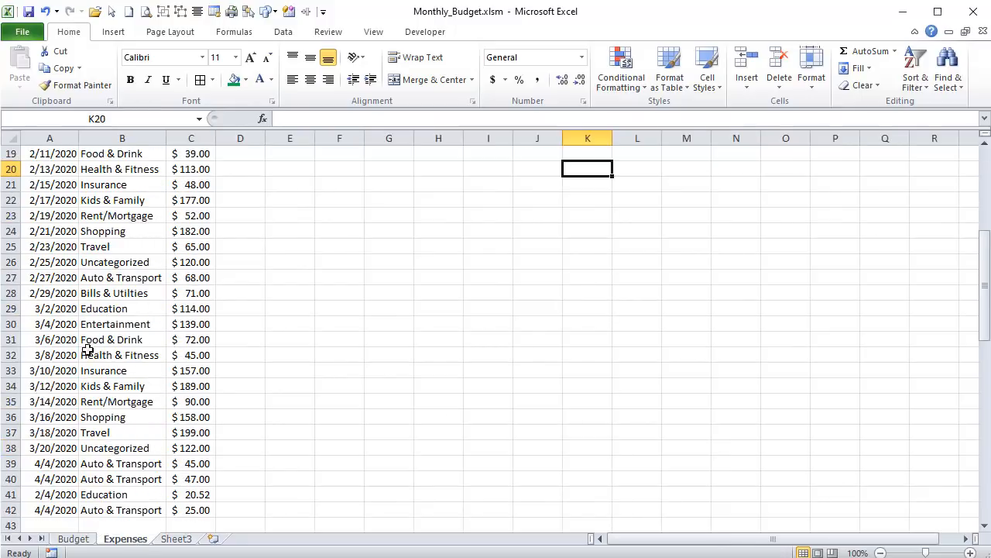
{"action": "left_click", "coordinate": [51, 294]}
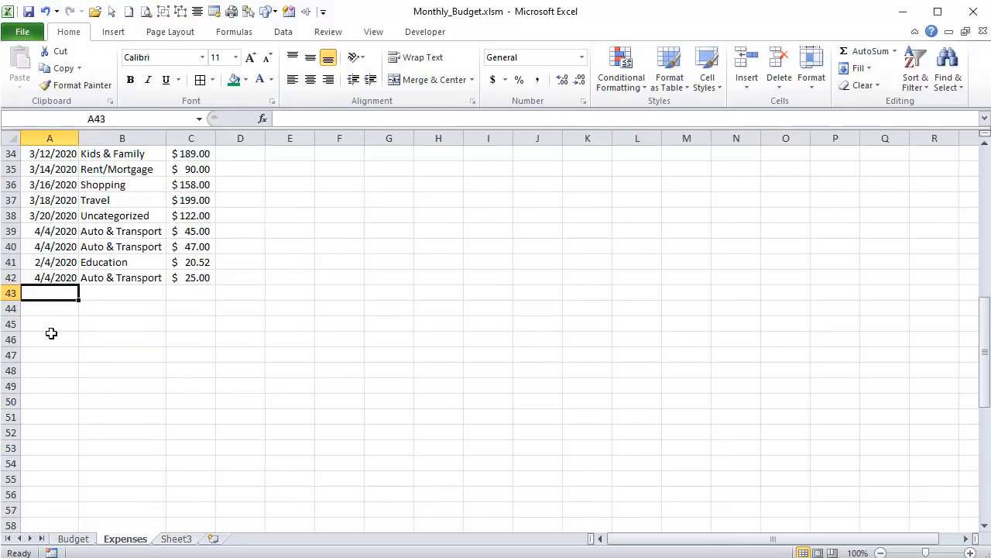
{"action": "left_click", "coordinate": [115, 296]}
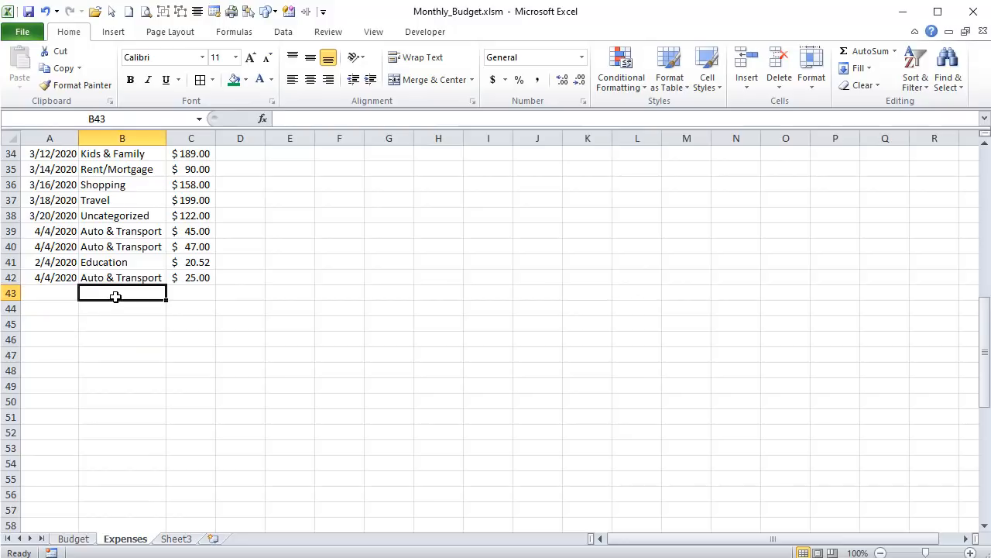
{"action": "left_click", "coordinate": [197, 293]}
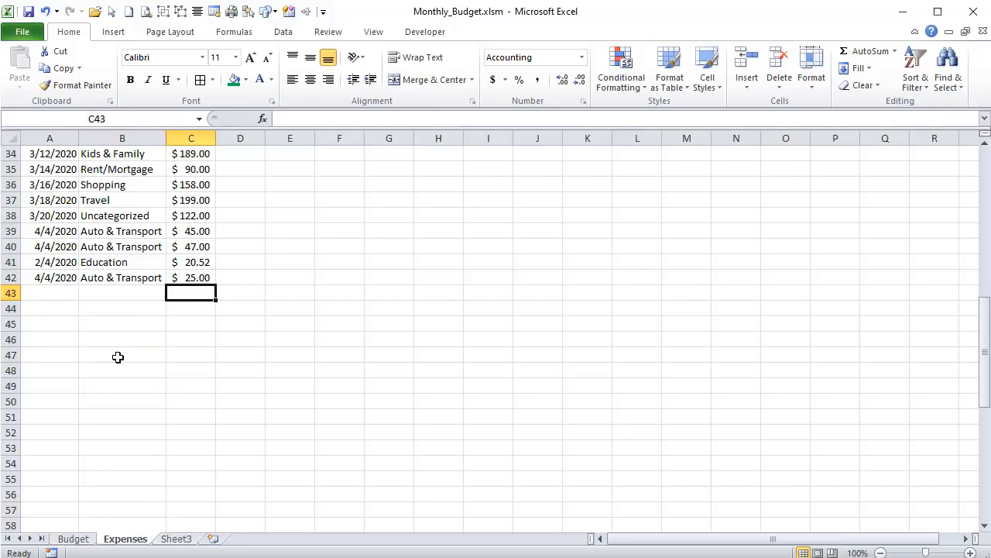
{"action": "scroll", "coordinate": [118, 357], "scroll_direction": "up", "scroll_amount": 9}
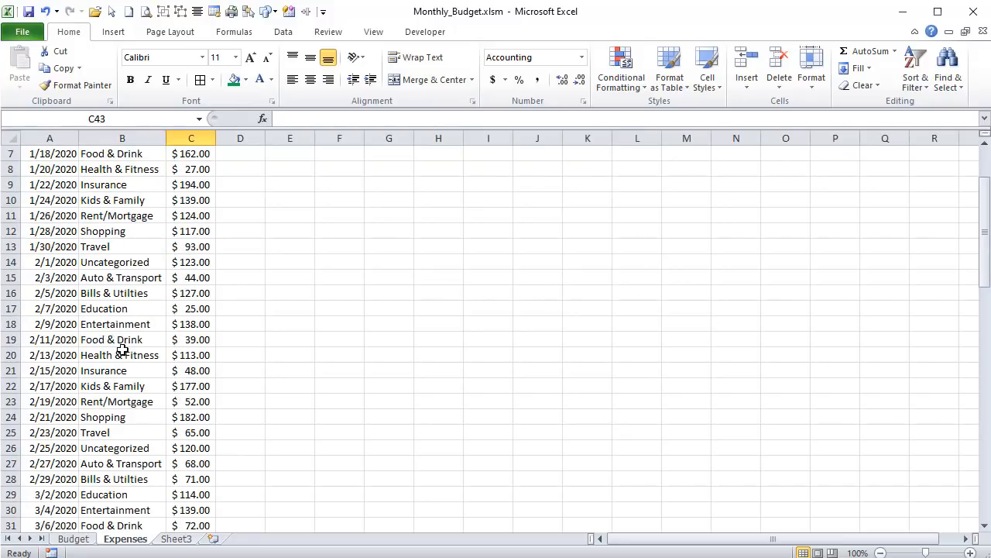
{"action": "left_click", "coordinate": [76, 539]}
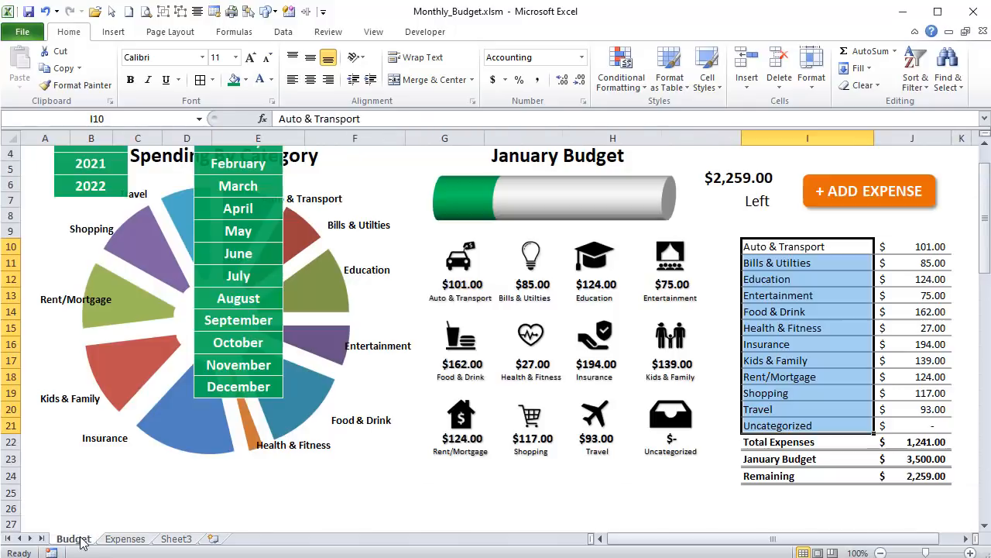
- Open the code of the AddExpFrm form in the VBA editor and delete the leftover lines below UserForm_Activate
{"action": "left_click", "coordinate": [883, 207]}
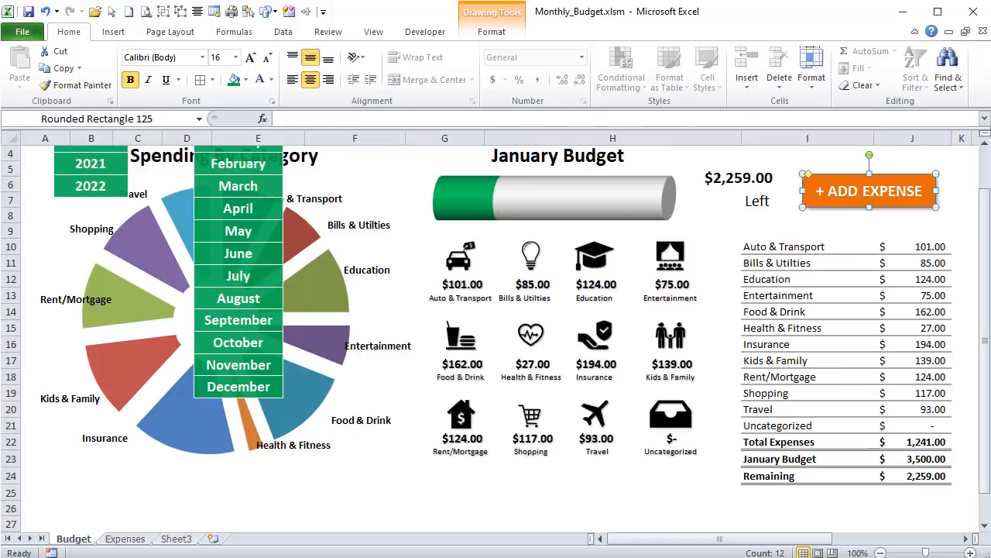
{"action": "key", "text": "alt+F11"}
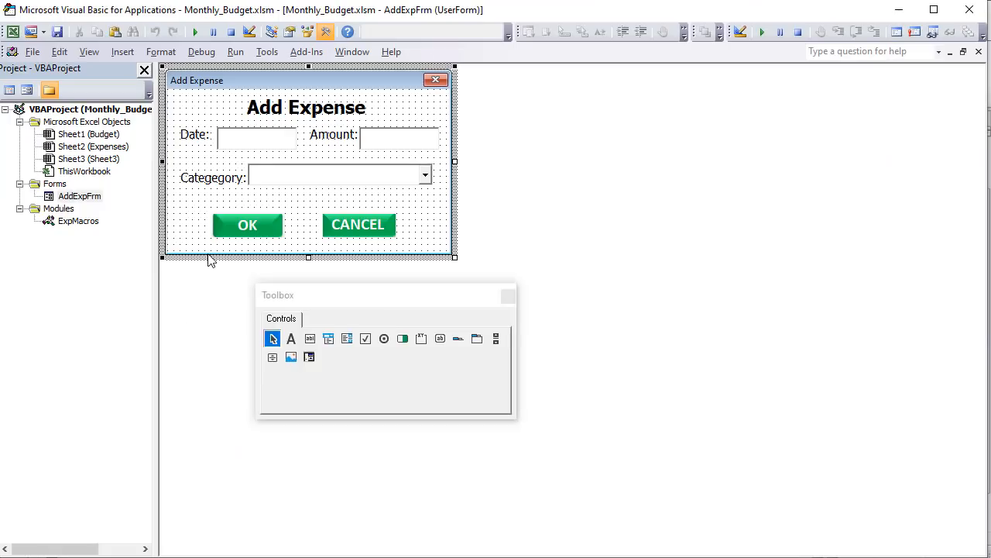
{"action": "left_click", "coordinate": [78, 196]}
{"action": "right_click", "coordinate": [75, 196]}
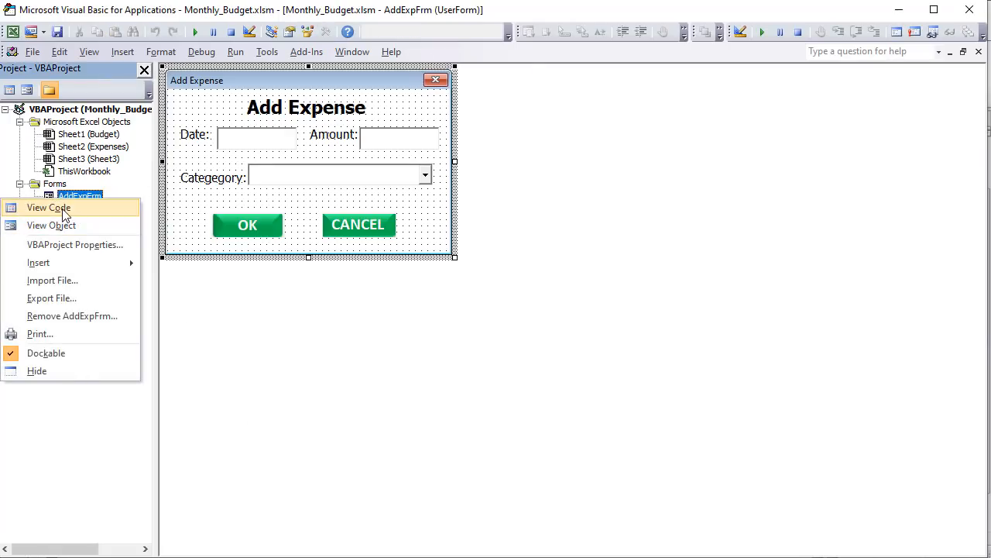
{"action": "left_click", "coordinate": [63, 206]}
{"action": "left_click_drag", "start_coordinate": [240, 300], "coordinate": [160, 272]}
{"action": "key", "text": "Delete"}
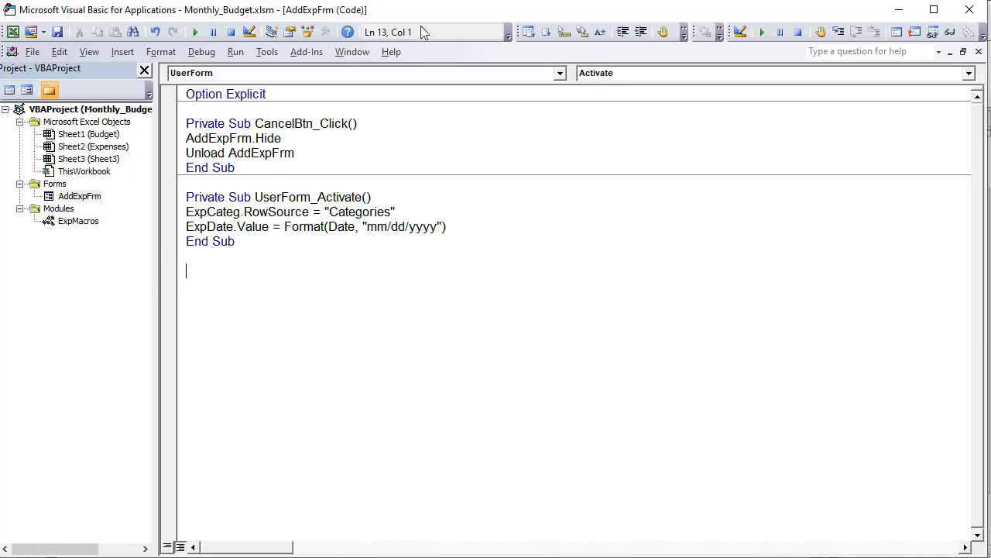
- Insert an event procedure for the OkBtn object and check its available events
{"action": "left_click", "coordinate": [348, 75]}
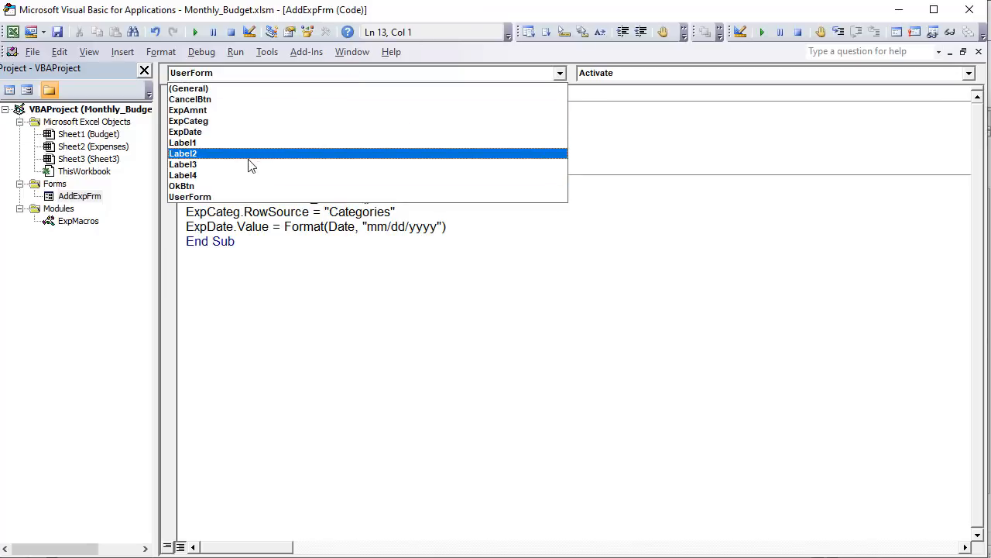
{"action": "left_click", "coordinate": [246, 187]}
{"action": "left_click", "coordinate": [655, 73]}
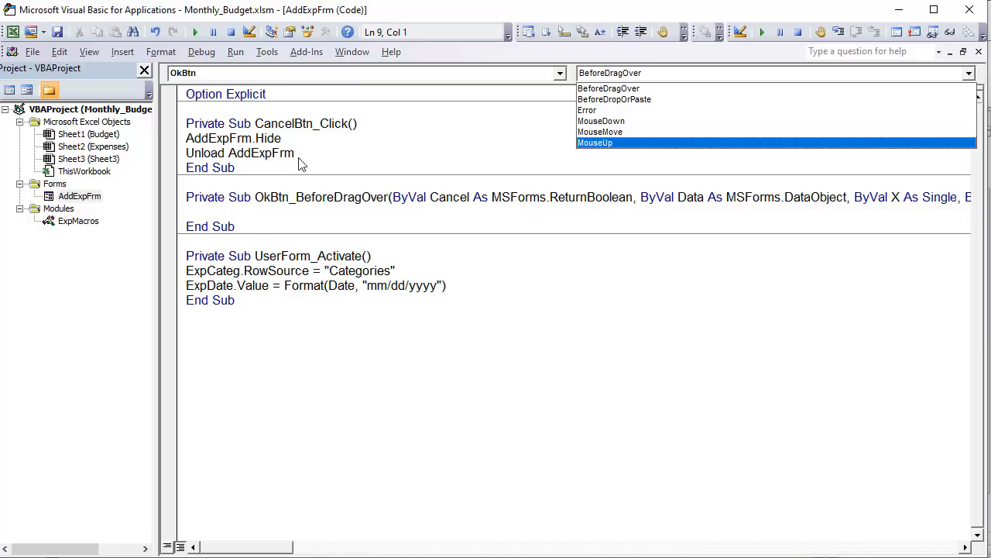
{"action": "left_click", "coordinate": [279, 215]}
- Remove the arguments from the OkBtn_BeforeDragOver declaration, leaving only empty parentheses
{"action": "left_click", "coordinate": [391, 196]}
{"action": "key", "text": "shift+End"}
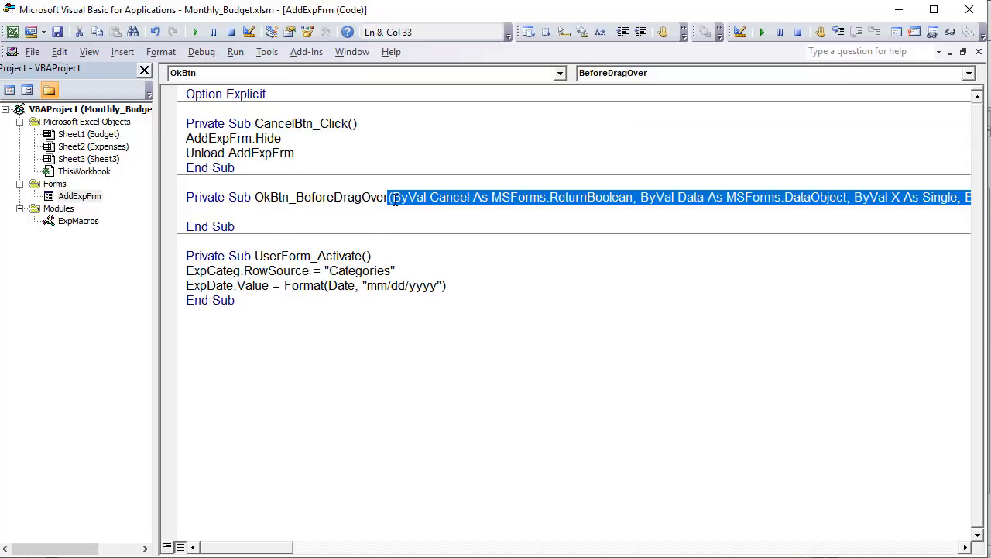
{"action": "key", "text": "Delete"}
{"action": "key", "text": "Delete"}
{"action": "type", "text": "Click)"}
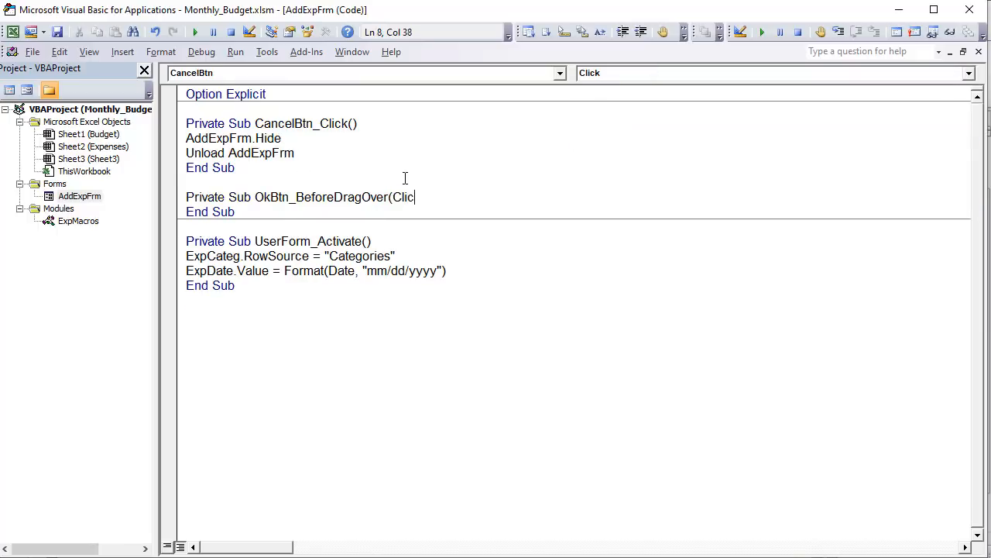
{"action": "key", "text": "BackSpace"}
{"action": "key", "text": "BackSpace"}
{"action": "key", "text": "BackSpace"}
{"action": "key", "text": "BackSpace"}
{"action": "key", "text": "BackSpace"}
{"action": "key", "text": "BackSpace"}
{"action": "type", "text": ")"}
- Rename the OkBtn_BeforeDragOver procedure to OkBtn_Click
{"action": "left_click_drag", "start_coordinate": [388, 199], "coordinate": [298, 195]}
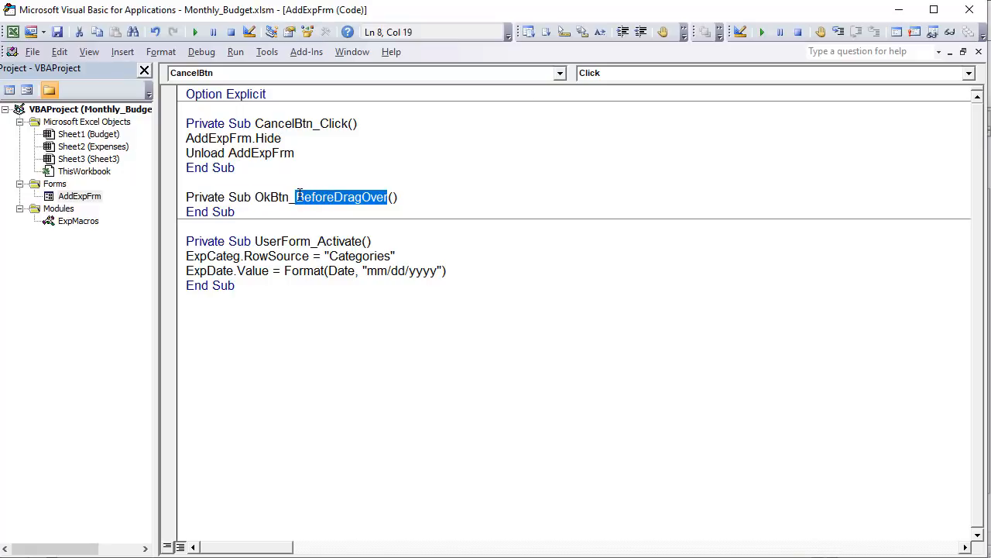
{"action": "type", "text": "Click"}
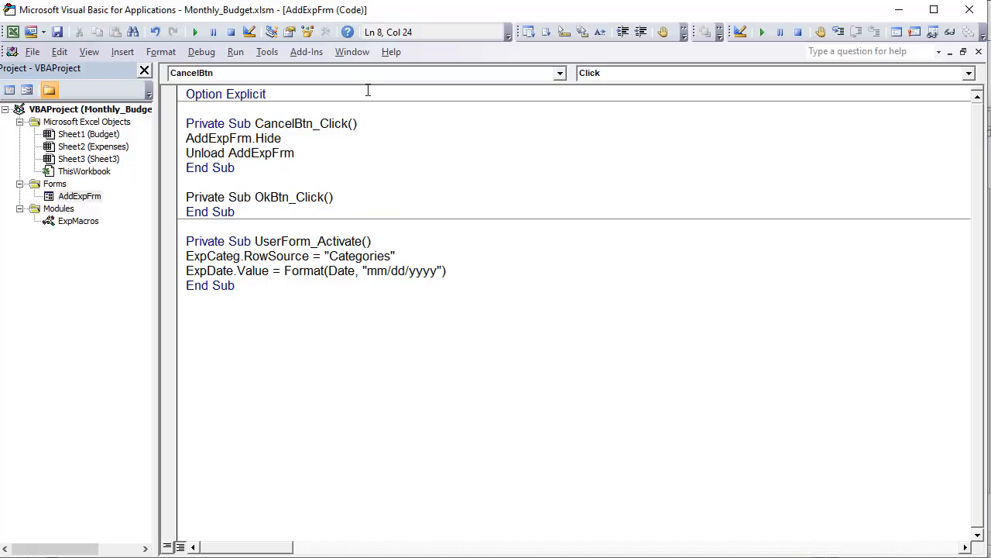
{"action": "left_click", "coordinate": [370, 196]}
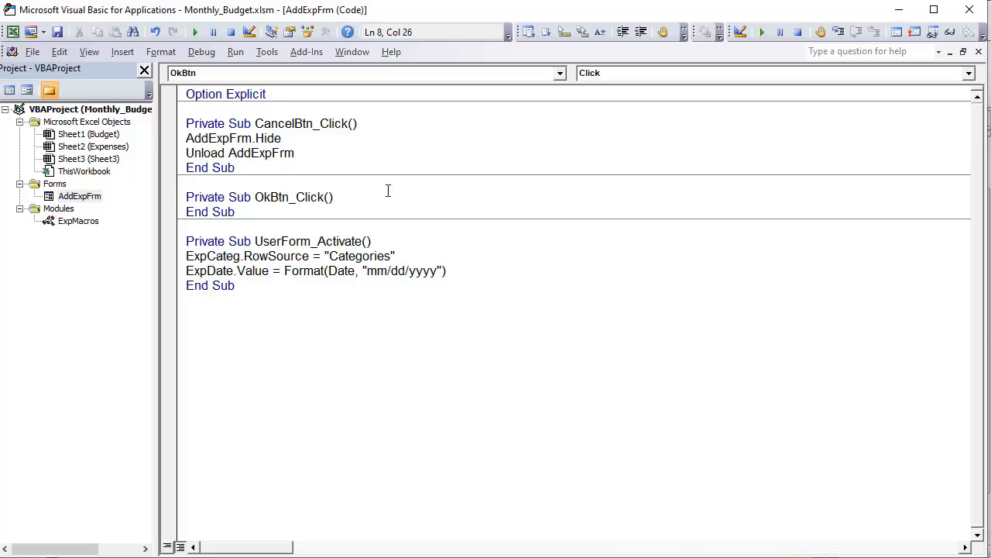
- Add the comment 'Check For Required Fields as the first line of OkBtn_Click
{"action": "key", "text": "Return"}
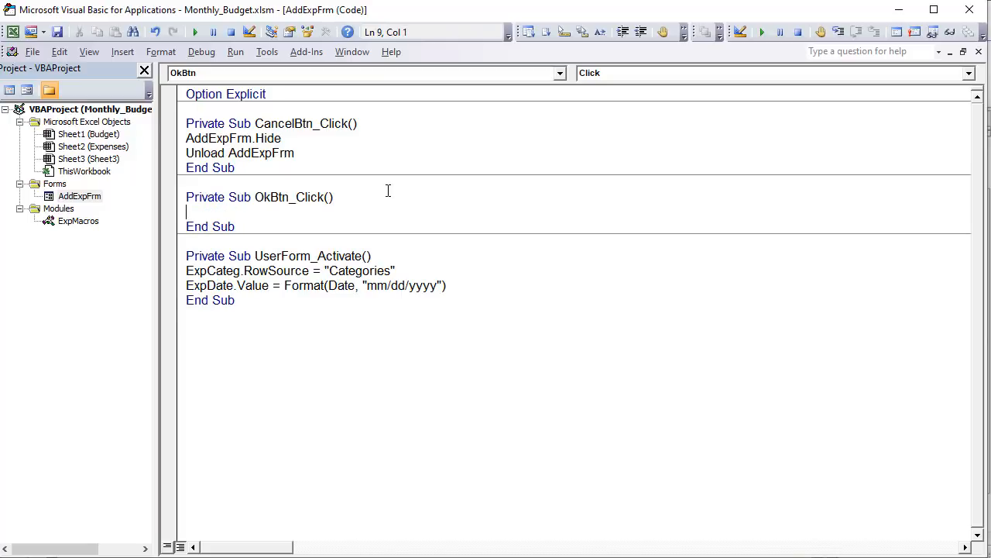
{"action": "type", "text": "'Check For Require"}
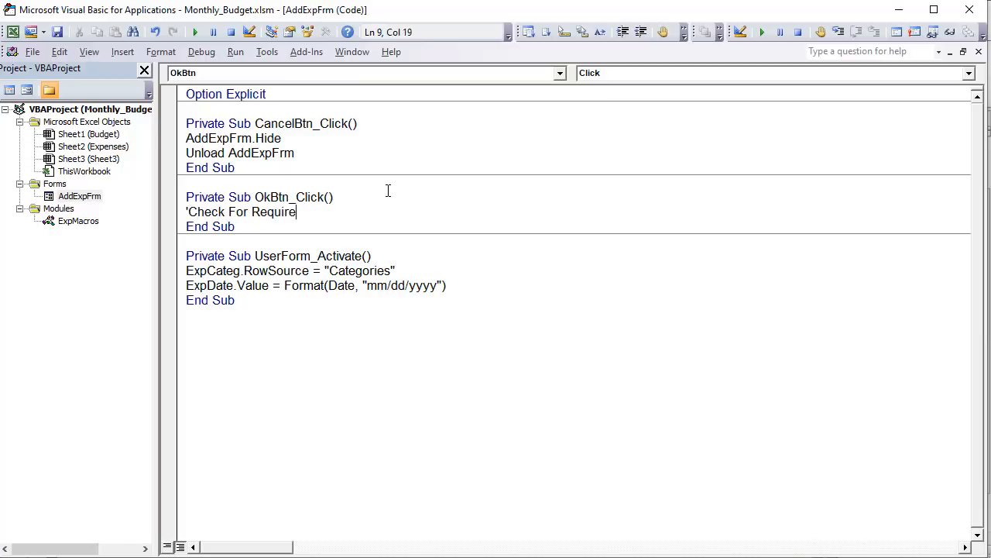
{"action": "type", "text": "d Fields"}
{"action": "key", "text": "Return"}
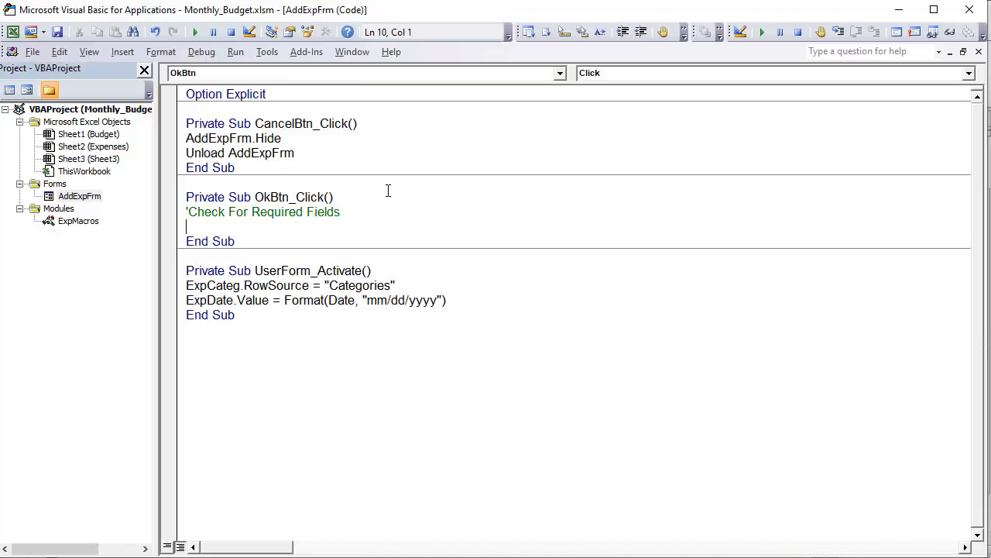
- Begin an If condition under the comment with If ExpDate.Value = Empty Or ExpAmnt.Value = Empty
{"action": "type", "text": "If ExpDate.value"}
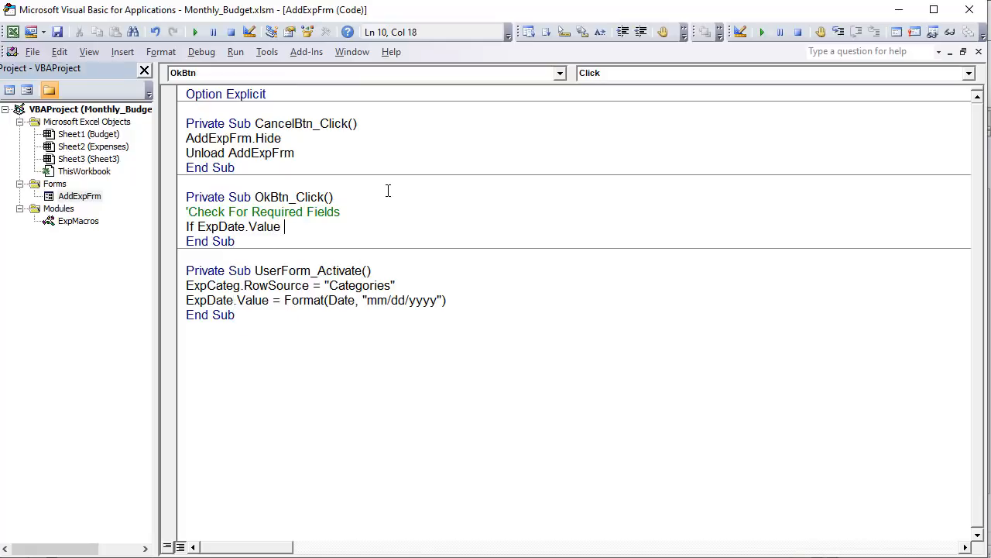
{"action": "type", "text": " = Empty Or ExpAmnt"}
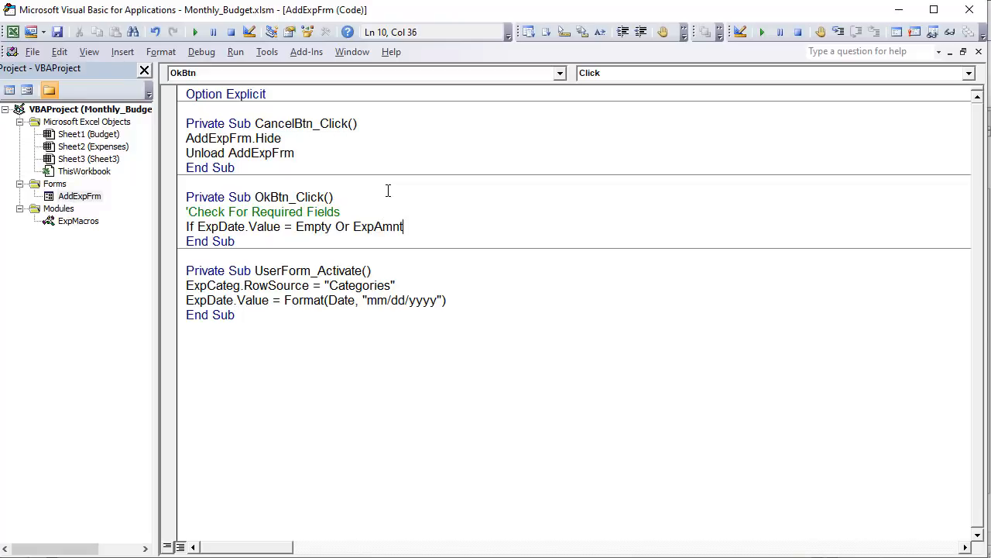
{"action": "type", "text": ".value = Empty"}
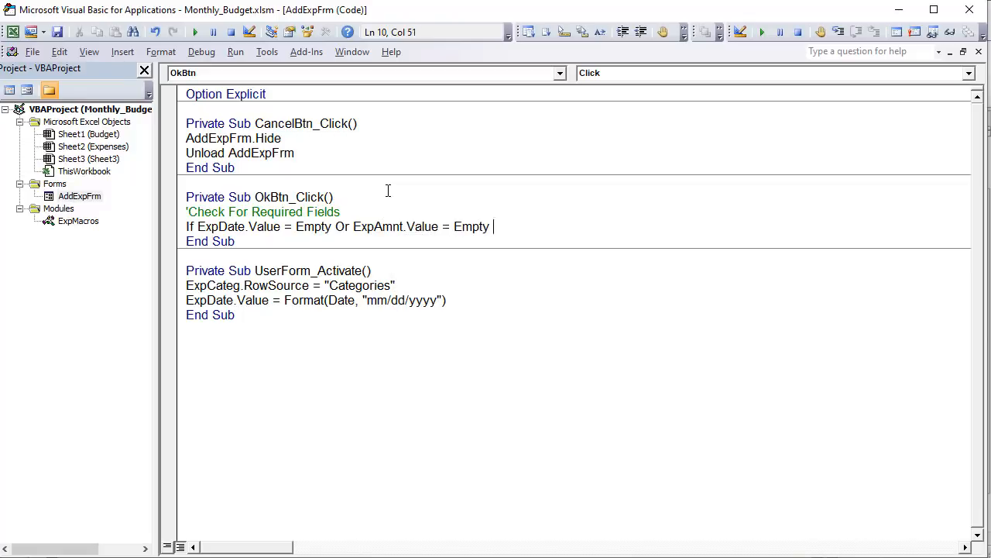
{"action": "type", "text": " or E"}
{"action": "type", "text": "xp"}
{"action": "type", "text": "Dat"}
- Complete the If condition with Or ExpCateg.Value = Empty Then
{"action": "key", "text": "BackSpace"}
{"action": "key", "text": "BackSpace"}
{"action": "key", "text": "BackSpace"}
{"action": "type", "text": "Categ.Value "}
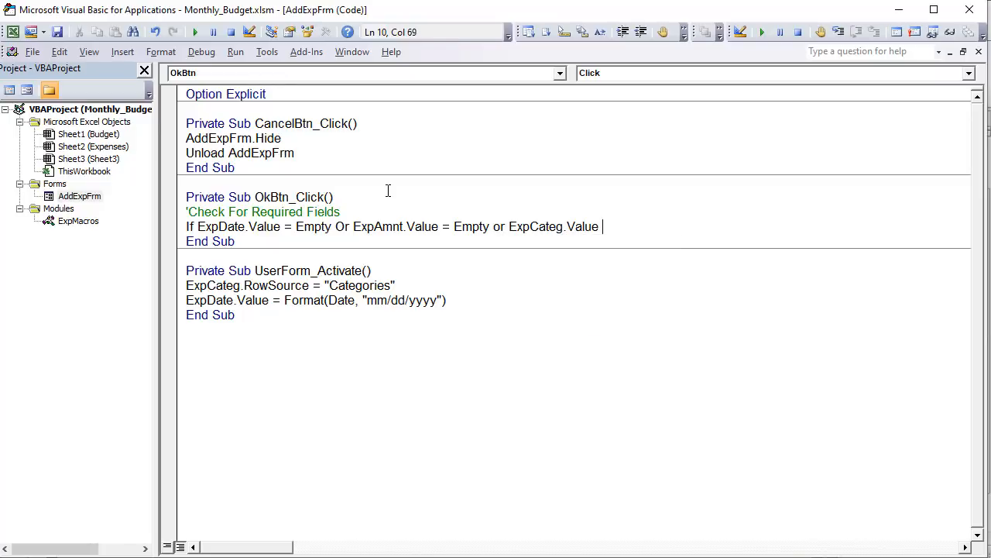
{"action": "type", "text": "= Emptyh "}
{"action": "type", "text": " then"}
{"action": "key", "text": "Return"}
- Inside the If block, add MsgBox "Please make sure to fill in all fields before saving"
{"action": "type", "text": "Ms"}
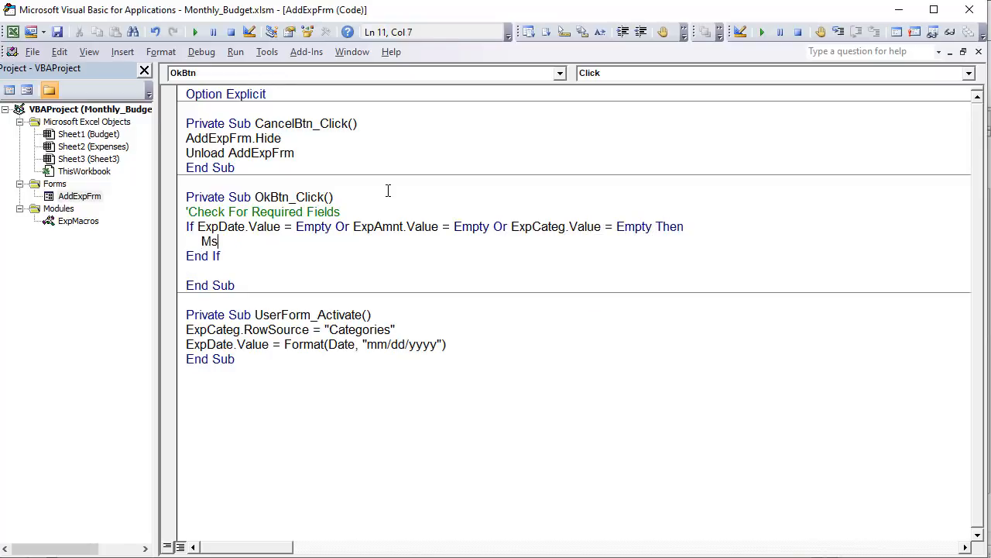
{"action": "type", "text": "gBox \"Plea"}
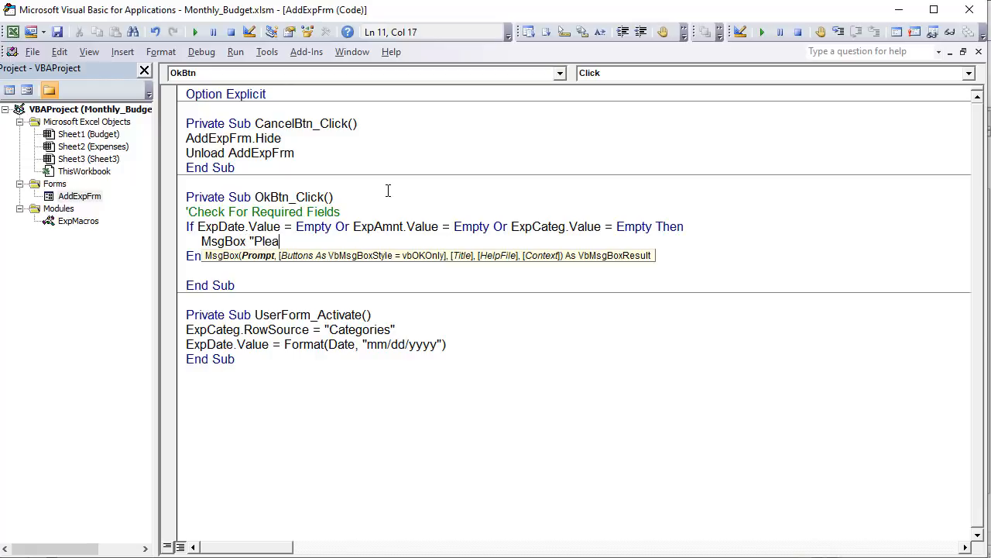
{"action": "type", "text": "se make sure to fil"}
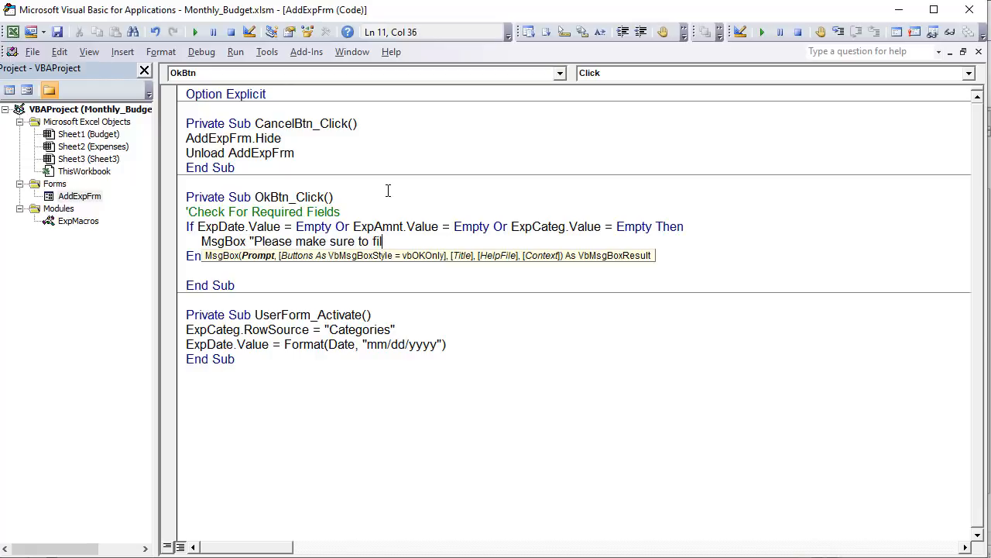
{"action": "type", "text": "l in all fields before saving"}
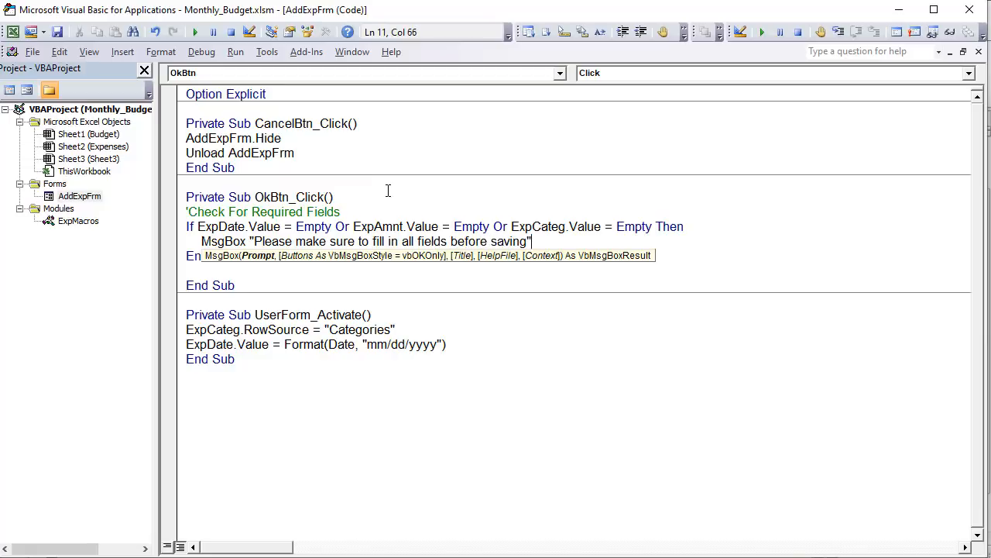
{"action": "type", "text": "\""}
{"action": "key", "text": "Return"}
- Add Exit Sub after the message box line to end the required-fields check
{"action": "type", "text": "Exit"}
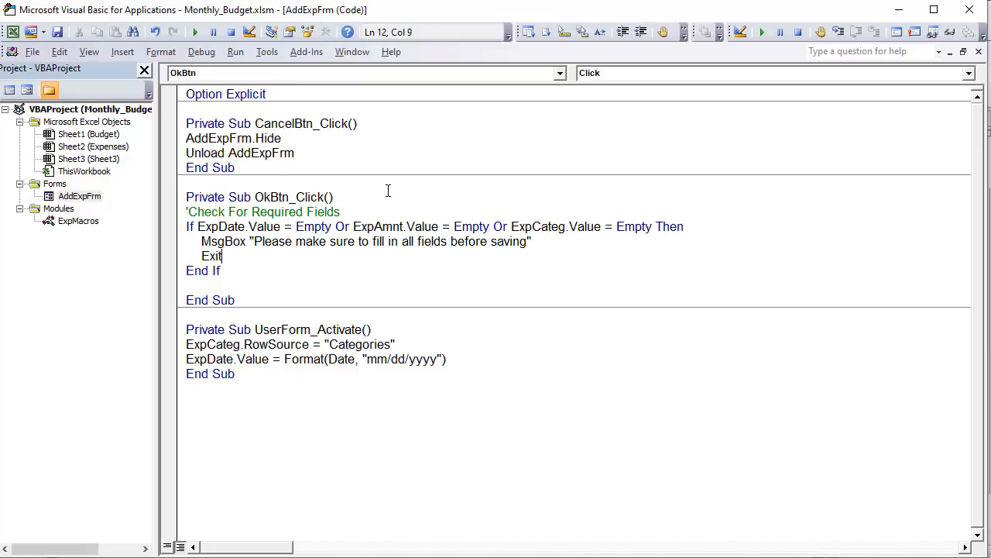
{"action": "type", "text": " Sub"}
{"action": "key", "text": "Return"}
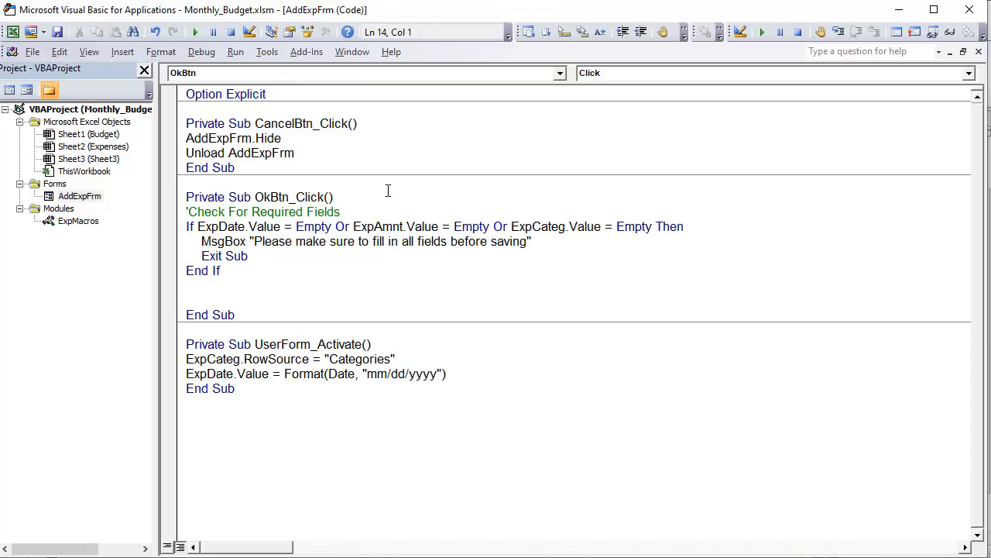
- Declare the row variable below the If block with Dim ExpRow As Long
{"action": "type", "text": "Dim ExpRow as lon"}
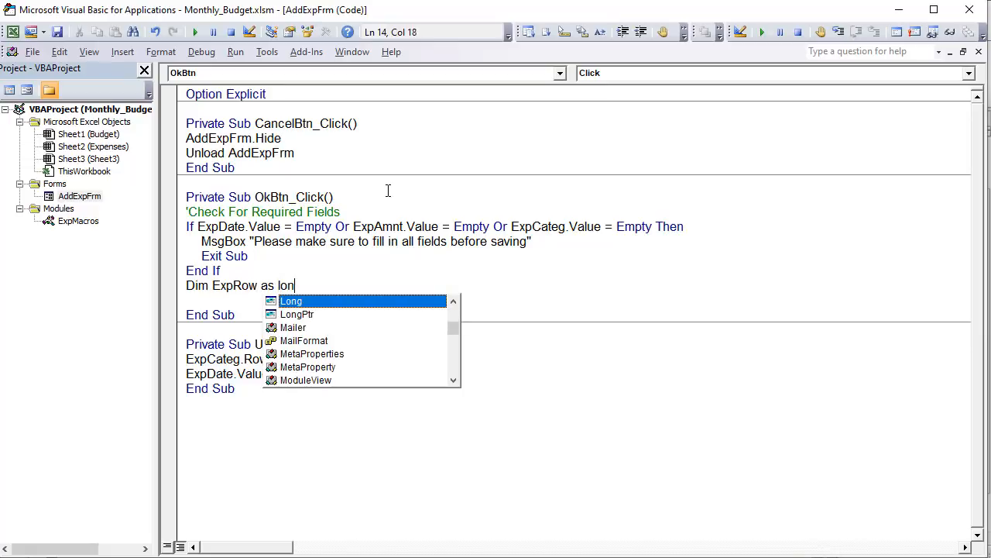
{"action": "key", "text": "Return"}
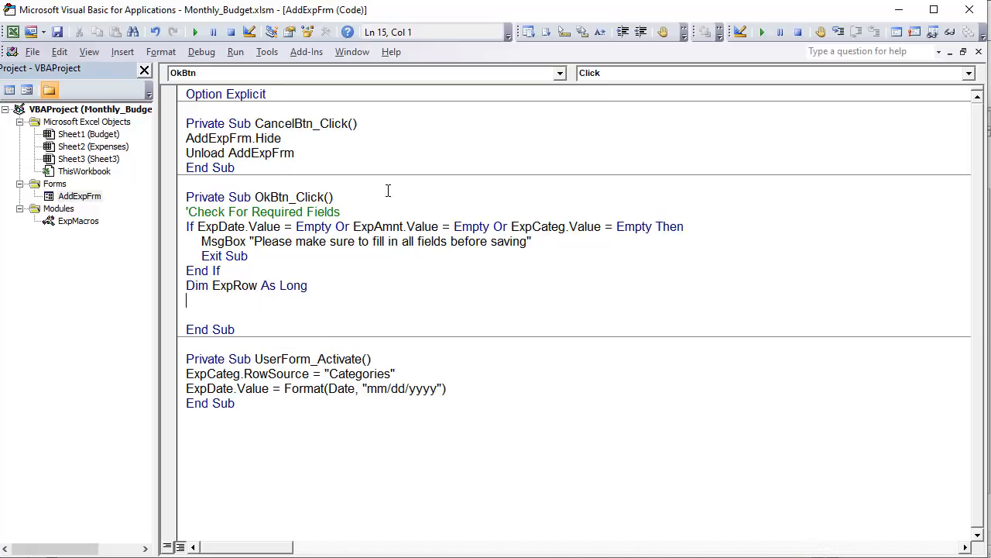
- Add the line ExpRow = Sheet2.Range("A99999").End(xlUp).Row + 1 to find the next empty expense row
{"action": "type", "text": "ExpRow = Sheet"}
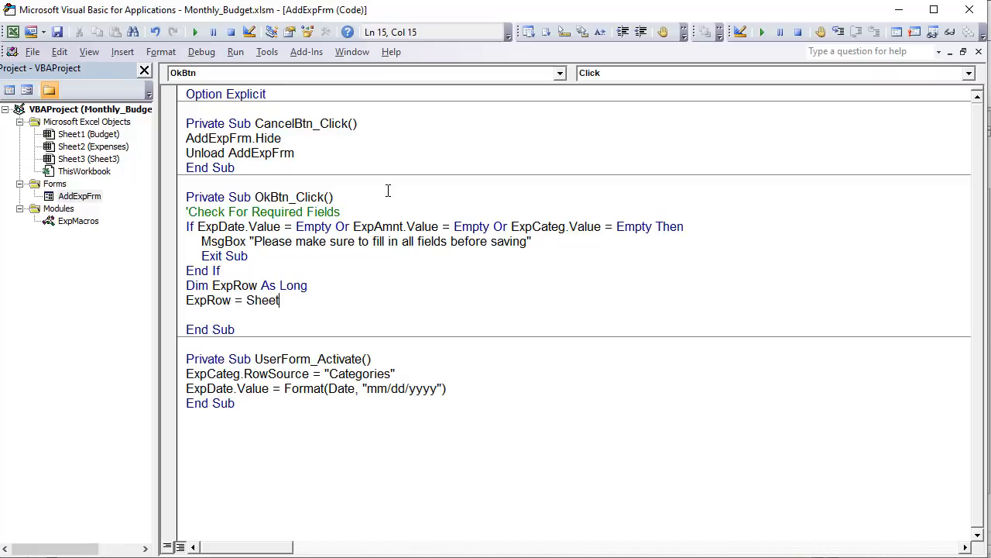
{"action": "type", "text": "2.Range"}
{"action": "key", "text": "Tab"}
{"action": "type", "text": "(\"A"}
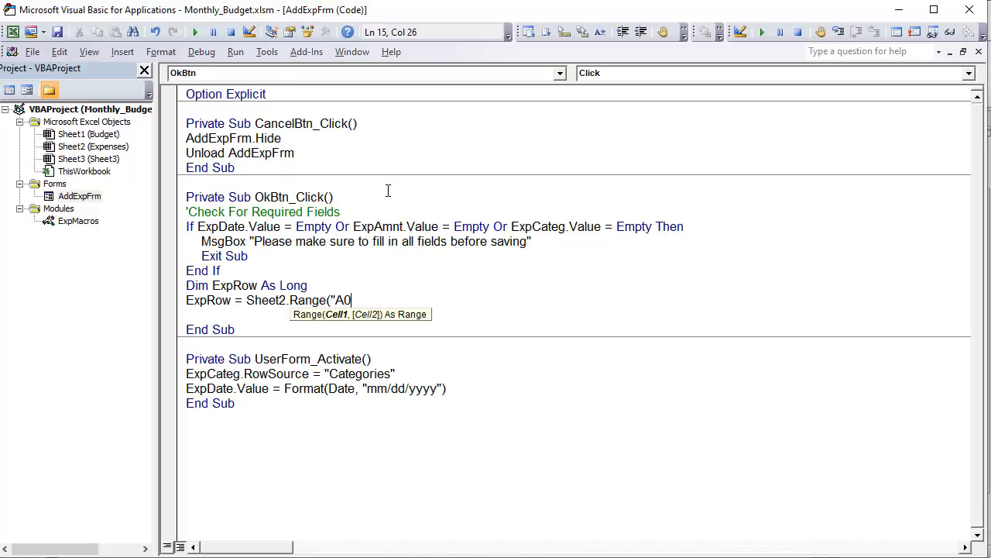
{"action": "type", "text": "99999\").End (xlu"}
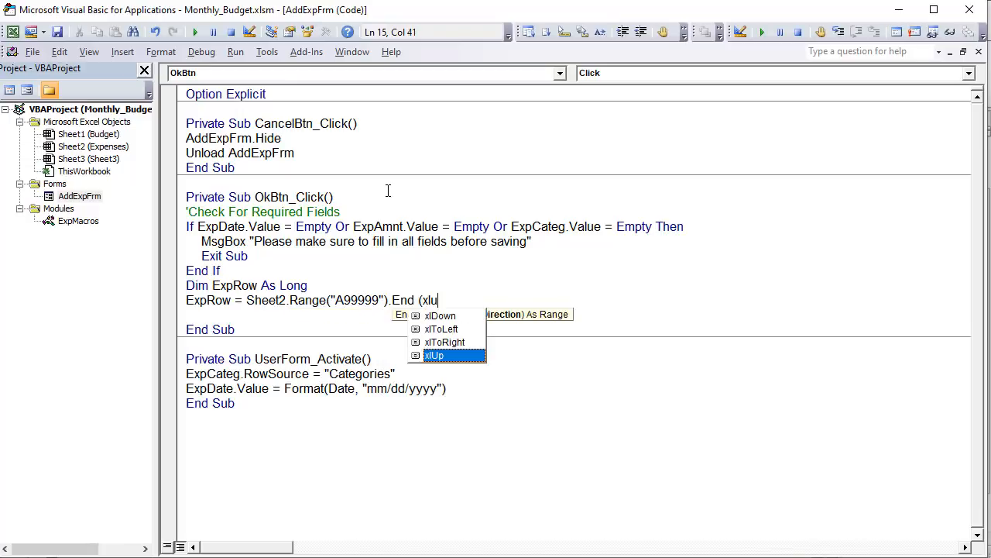
{"action": "key", "text": "Tab"}
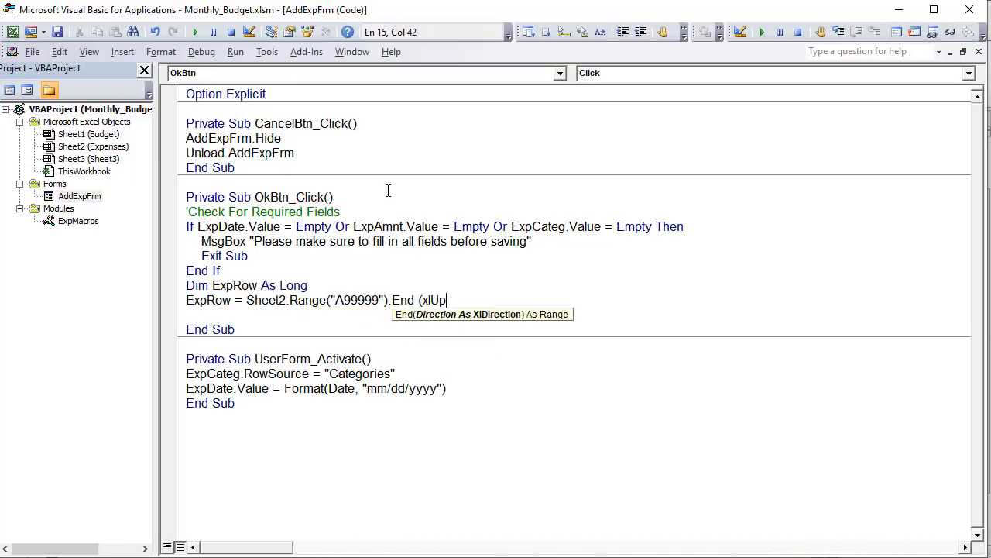
{"action": "type", "text": ").row ="}
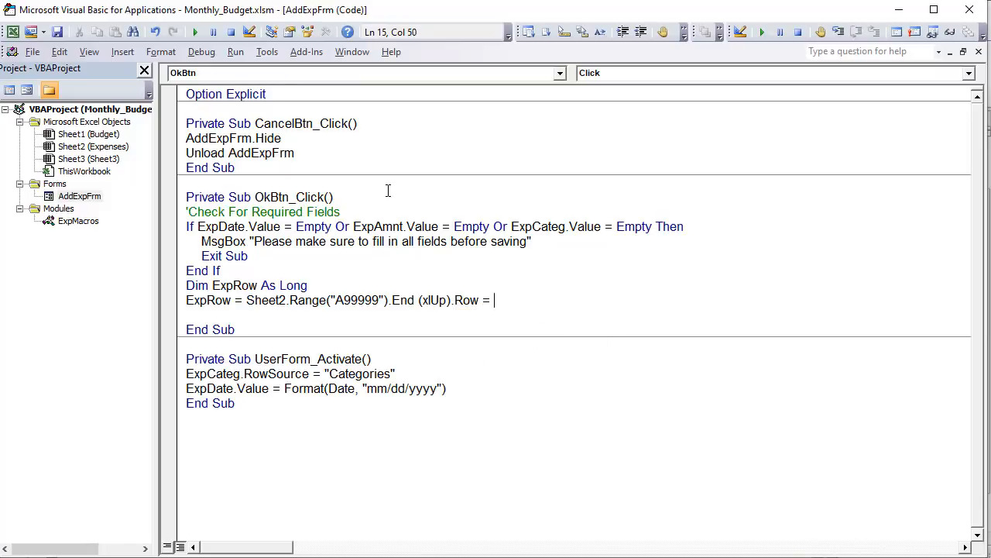
{"action": "type", "text": " + 1`"}
{"action": "type", "text": "'First Avai"}
{"action": "type", "text": "l. Row"}
- Append the comment 'First Avail. Row to the ExpRow assignment line
{"action": "key", "text": "Return"}
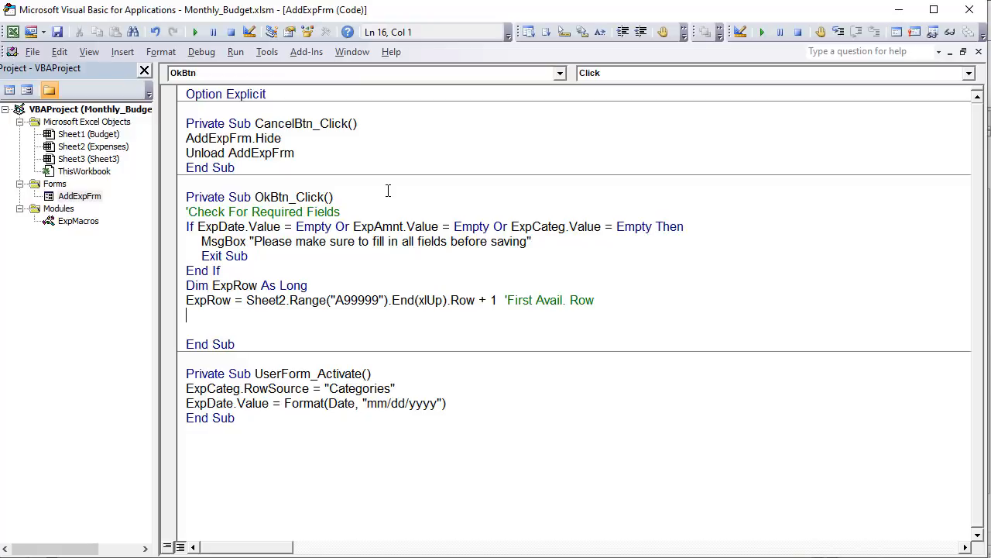
- In OkBtn_Click, below the ExpRow assignment, add the statement Sheet2.Range("A" & ExpRow).Value = ExpDate.Value
{"action": "type", "text": "Sheet2.r"}
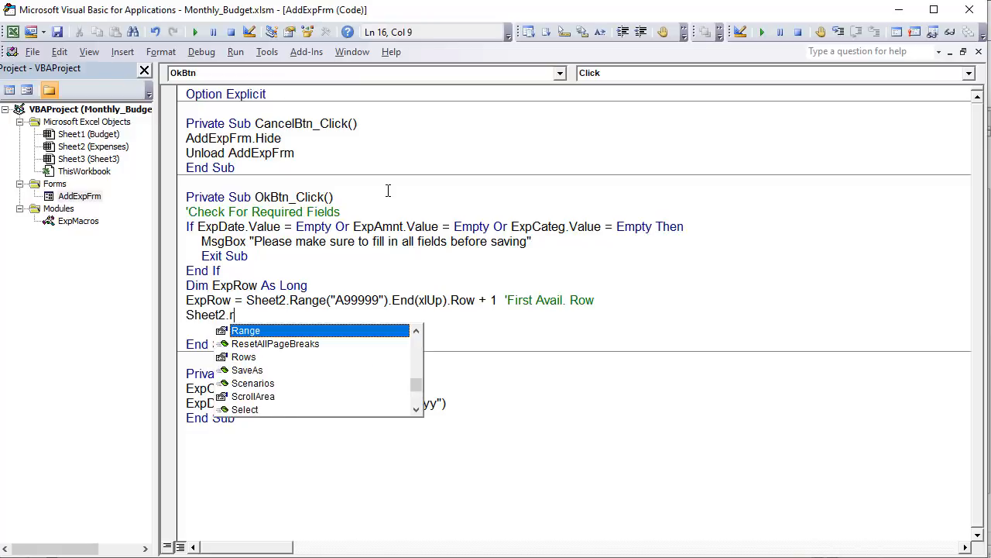
{"action": "key", "text": "Tab"}
{"action": "type", "text": "(\"A\""}
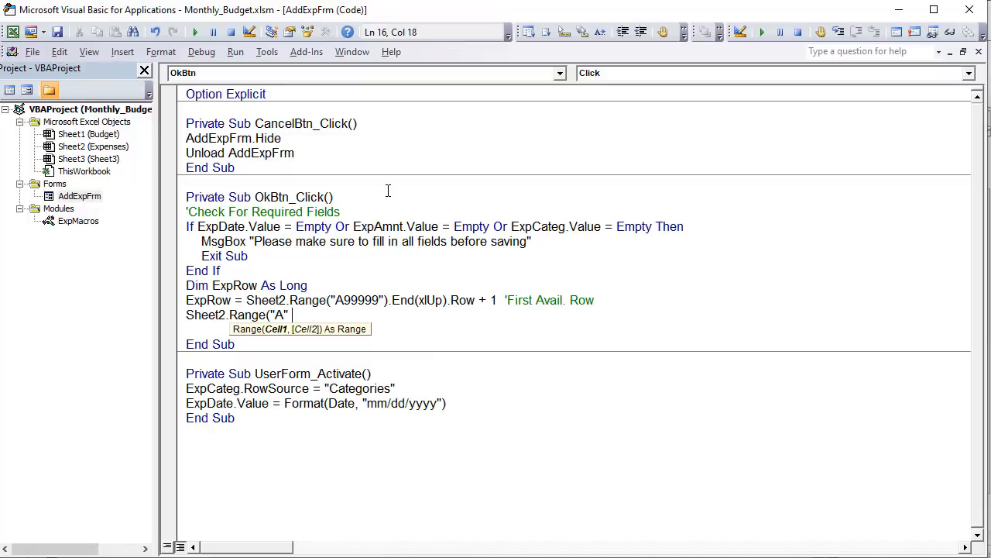
{"action": "type", "text": " & ExpRow).Value "}
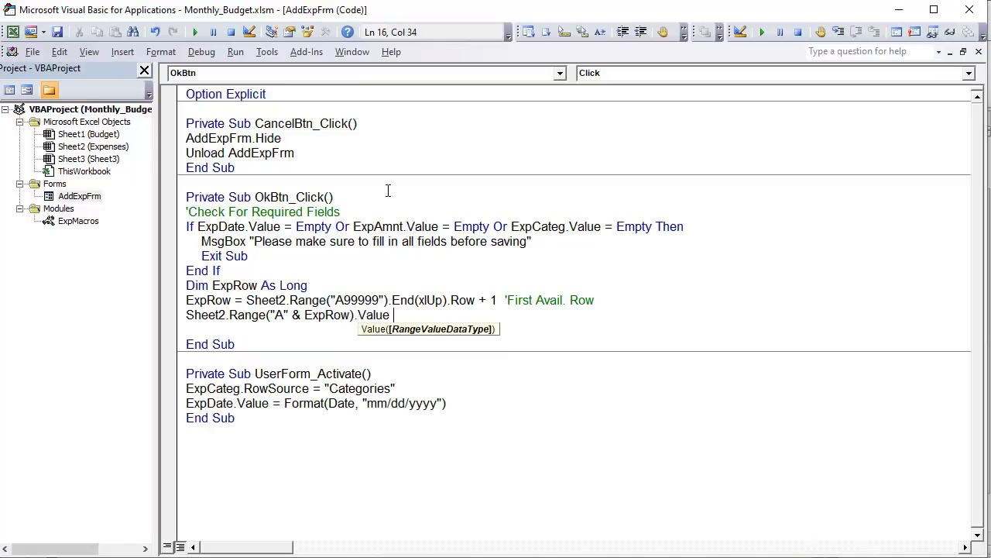
{"action": "type", "text": "= Ex"}
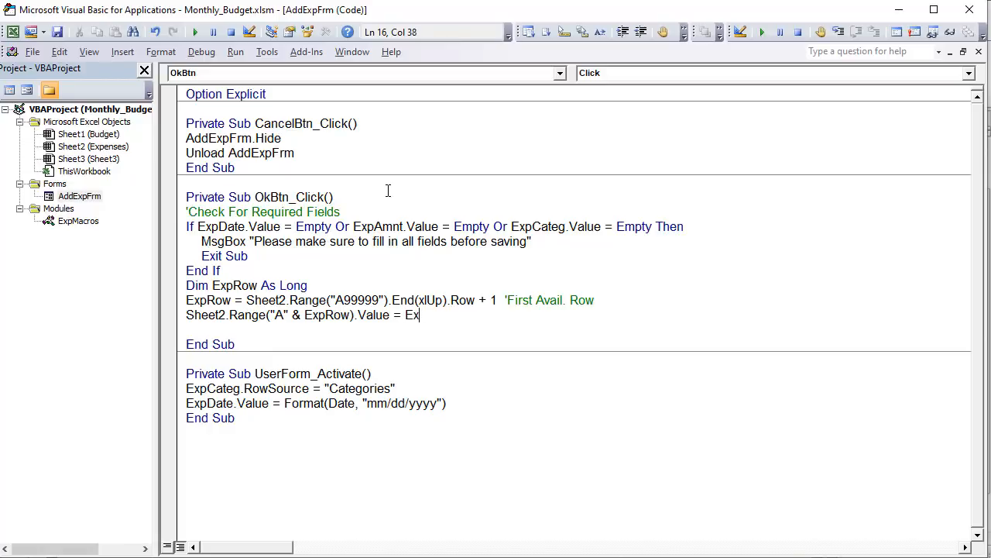
{"action": "type", "text": "pDate.value"}
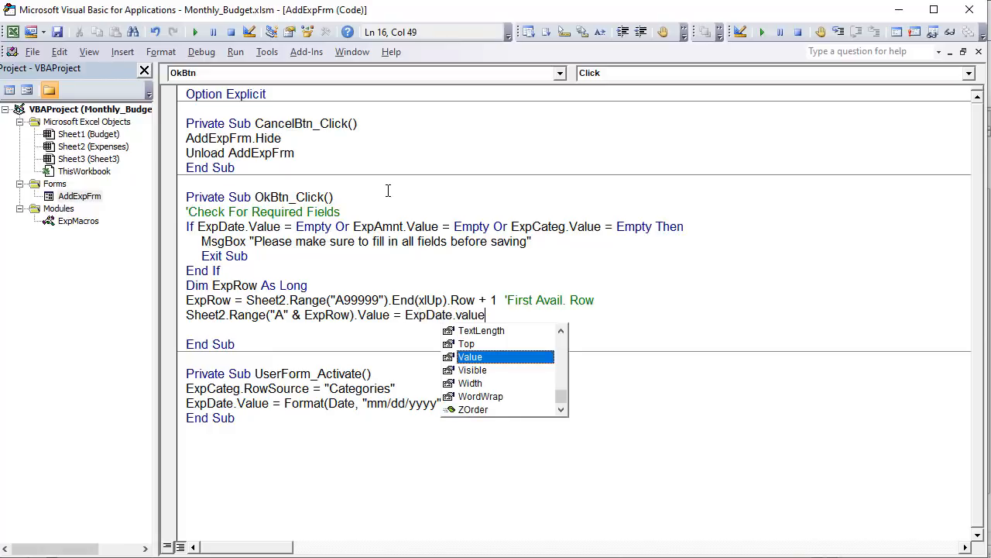
{"action": "key", "text": "BackSpace"}
- Append the comment 'Expense Date to the column A statement and start a new line below it
{"action": "type", "text": "'"}
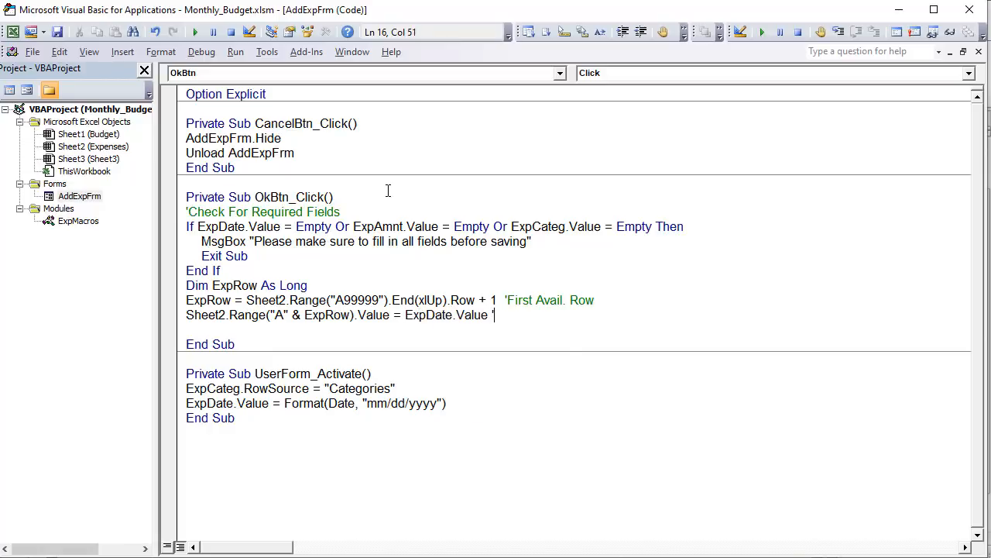
{"action": "type", "text": "Expense Date"}
{"action": "key", "text": "Return"}
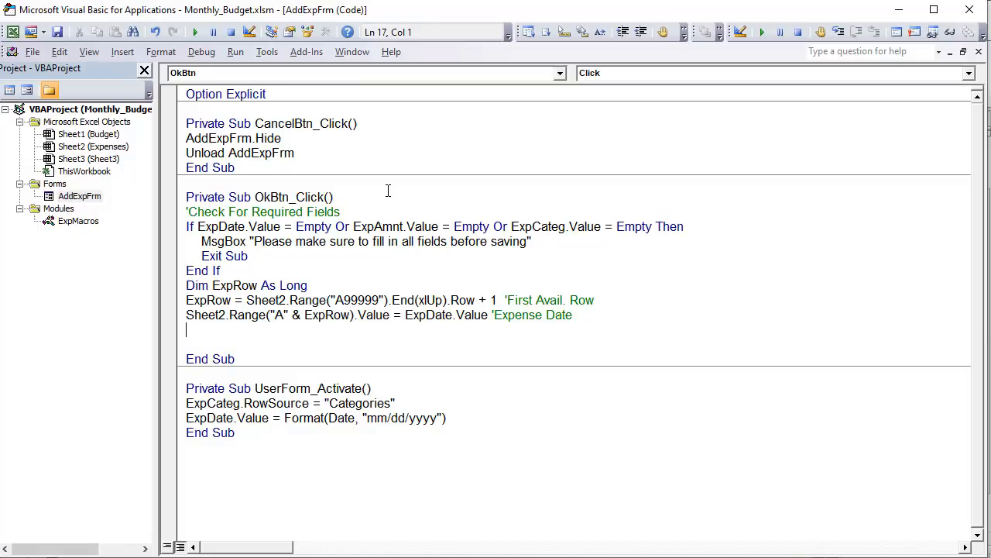
- Duplicate the column A statement onto two new lines directly below it
{"action": "left_click_drag", "start_coordinate": [502, 315], "coordinate": [182, 314]}
{"action": "key", "text": "ctrl+c"}
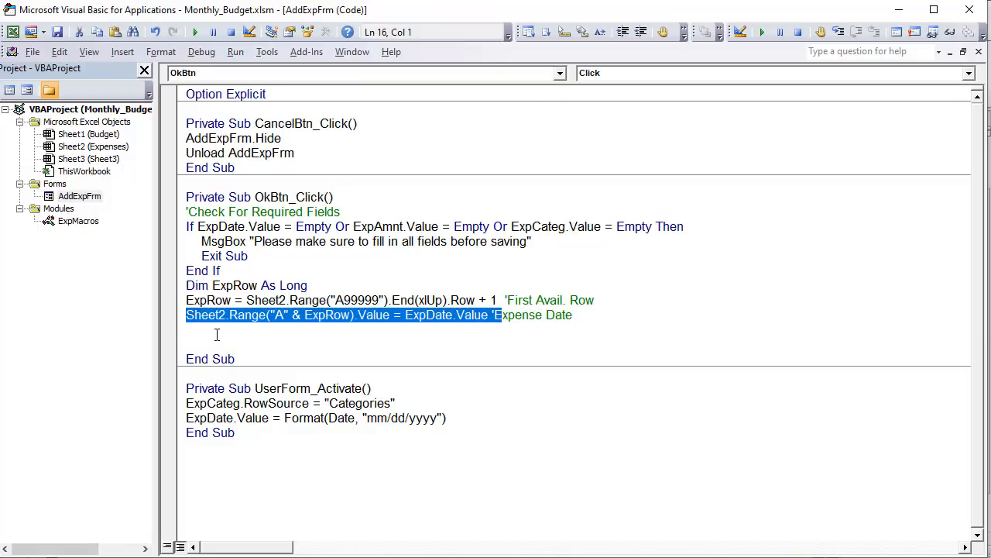
{"action": "left_click", "coordinate": [217, 331]}
{"action": "key", "text": "ctrl+v"}
{"action": "key", "text": "Return"}
{"action": "key", "text": "ctrl+v"}
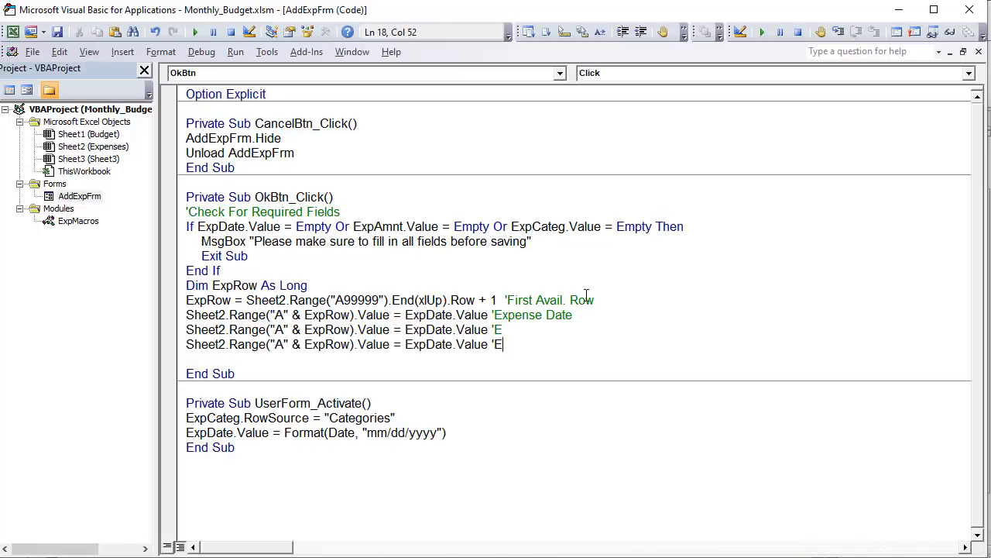
- Change the comments of the two duplicated statements to Category and Amount respectively
{"action": "left_click", "coordinate": [587, 332]}
{"action": "key", "text": "BackSpace"}
{"action": "type", "text": "Category"}
{"action": "key", "text": "Down"}
{"action": "key", "text": "BackSpace"}
{"action": "type", "text": "Amount"}
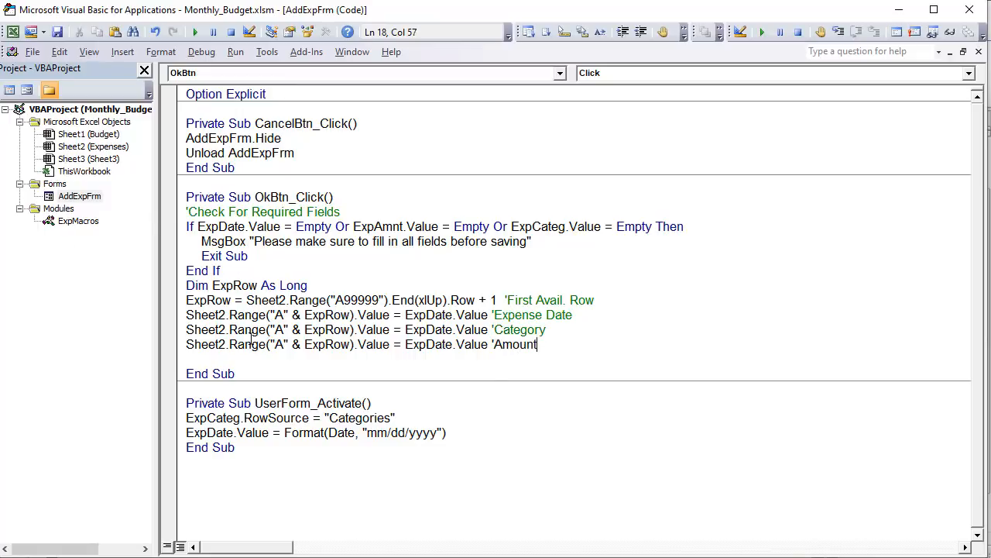
- Change the target column to "C" in the Amount statement and "B" in the Category statement
{"action": "left_click", "coordinate": [278, 344]}
{"action": "double_click", "coordinate": [279, 344]}
{"action": "type", "text": "C"}
{"action": "left_click", "coordinate": [279, 330]}
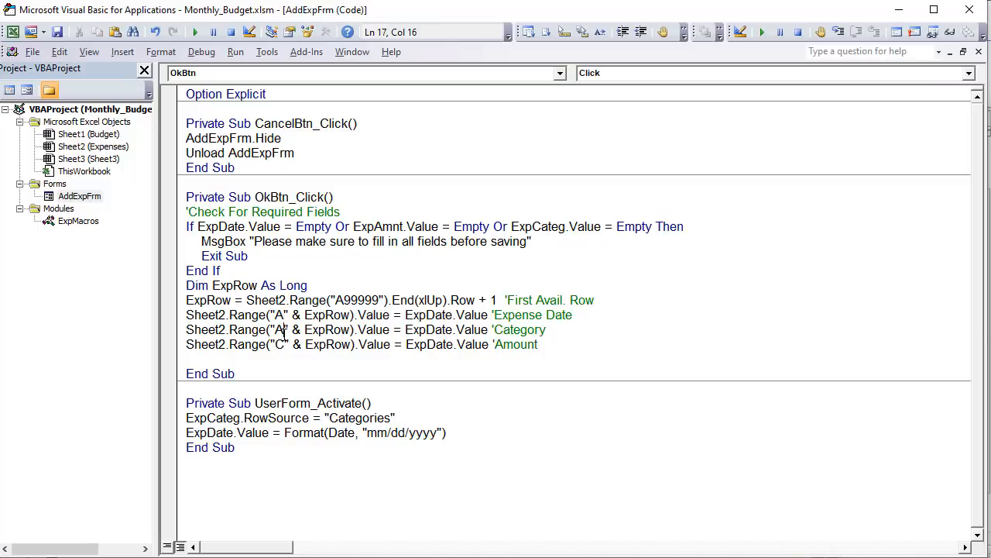
{"action": "double_click", "coordinate": [279, 330]}
{"action": "type", "text": "B"}
- Change the source control to ExpCateg in the Category statement and ExpAmnt in the Amount statement
{"action": "left_click_drag", "start_coordinate": [452, 329], "coordinate": [434, 330]}
{"action": "key", "text": "BackSpace"}
{"action": "key", "text": "BackSpace"}
{"action": "type", "text": "Categ"}
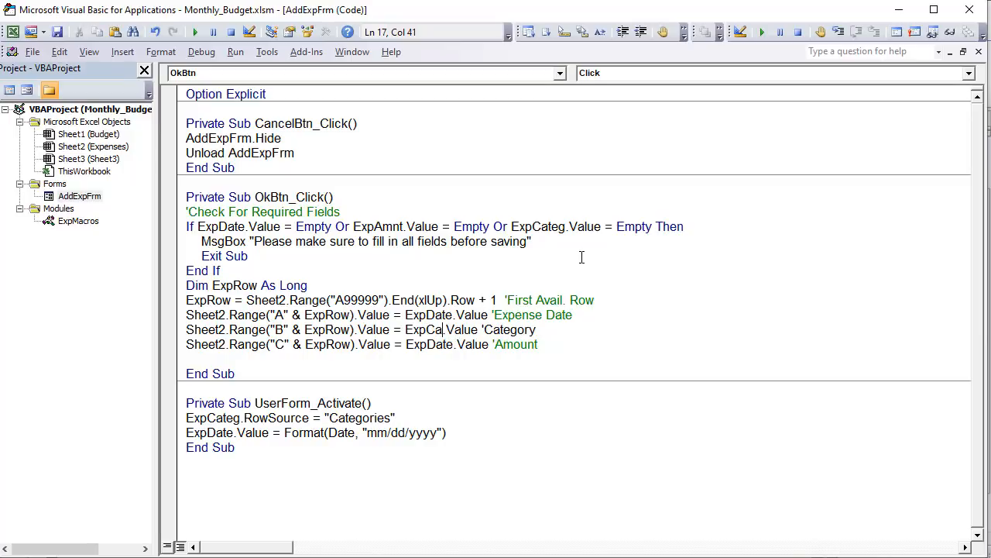
{"action": "left_click", "coordinate": [436, 344]}
{"action": "left_click_drag", "start_coordinate": [455, 346], "coordinate": [428, 345]}
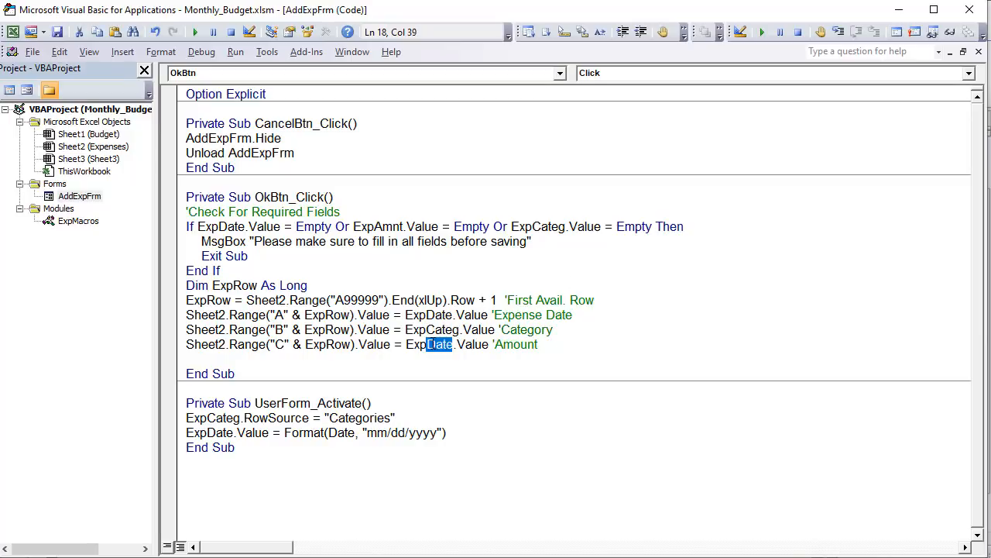
{"action": "type", "text": "Amnt"}
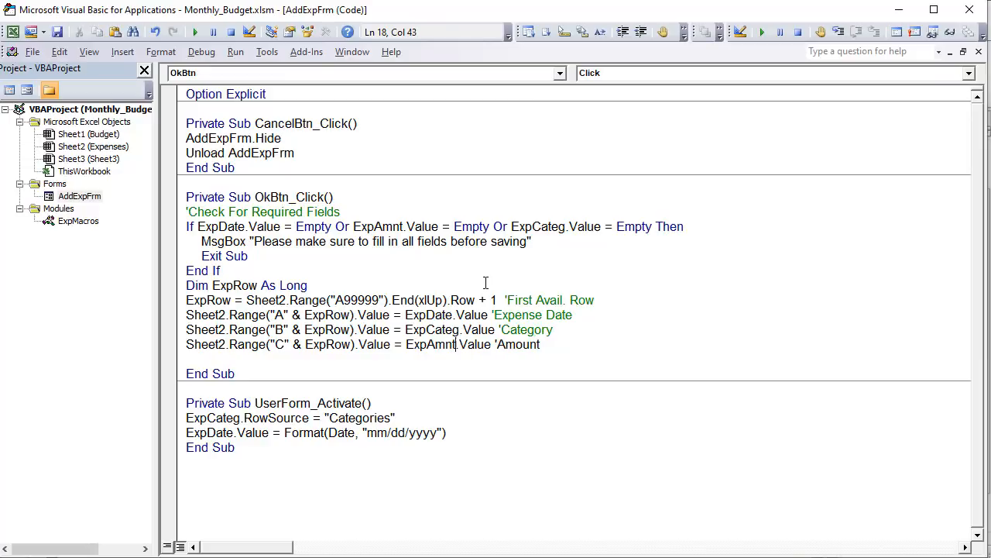
{"action": "left_click", "coordinate": [473, 256]}
{"action": "left_click", "coordinate": [301, 138]}
{"action": "left_click", "coordinate": [297, 241]}
{"action": "left_click", "coordinate": [268, 418]}
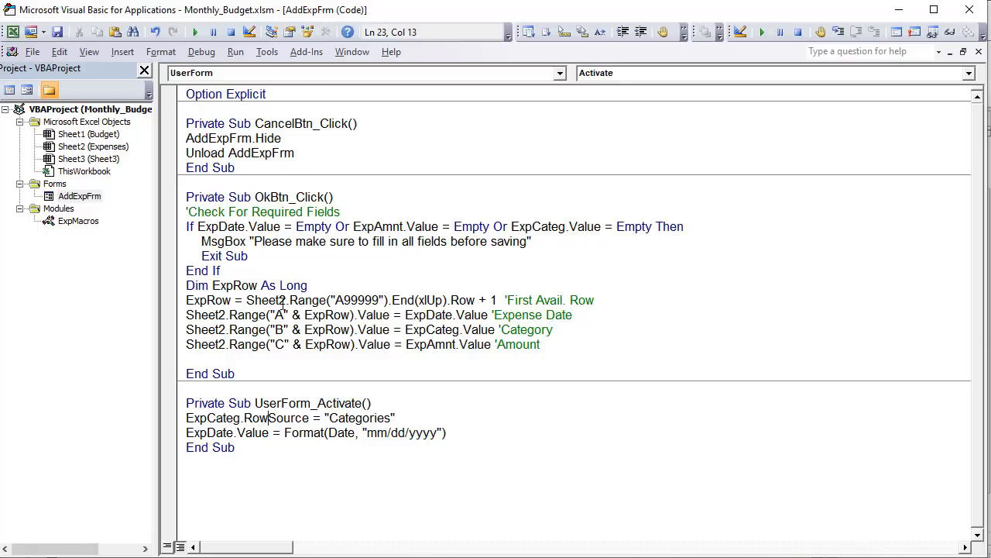
- Add the statement AddExpFrm.Hide on a new line after the Amount statement in OkBtn_Click
{"action": "key", "text": "Return"}
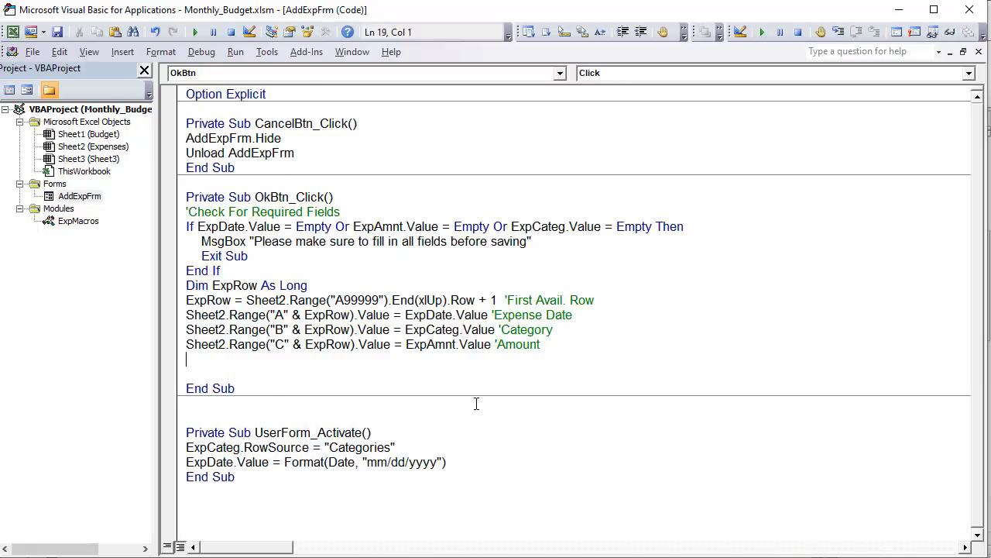
{"action": "type", "text": "AddExpFrm.hi"}
{"action": "key", "text": "Tab"}
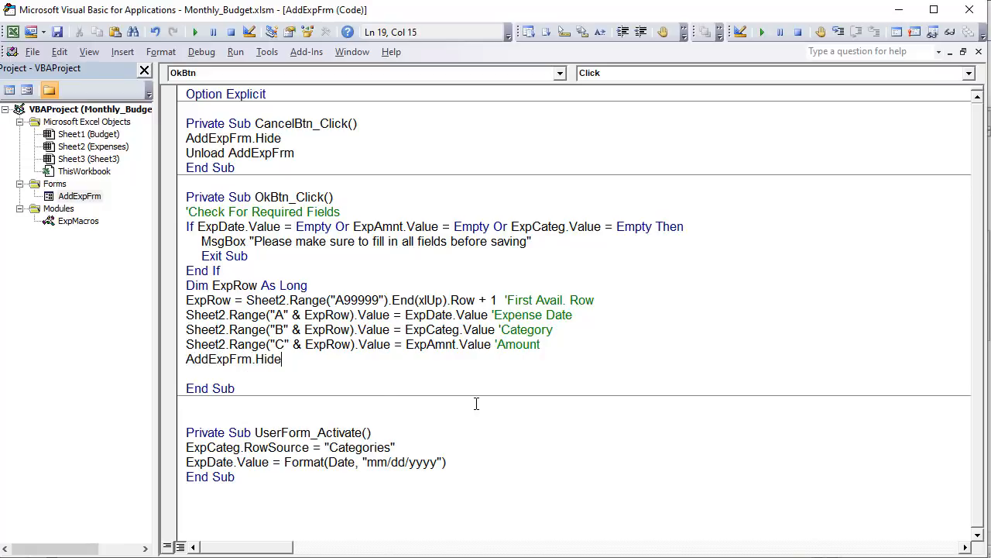
{"action": "key", "text": "Return"}
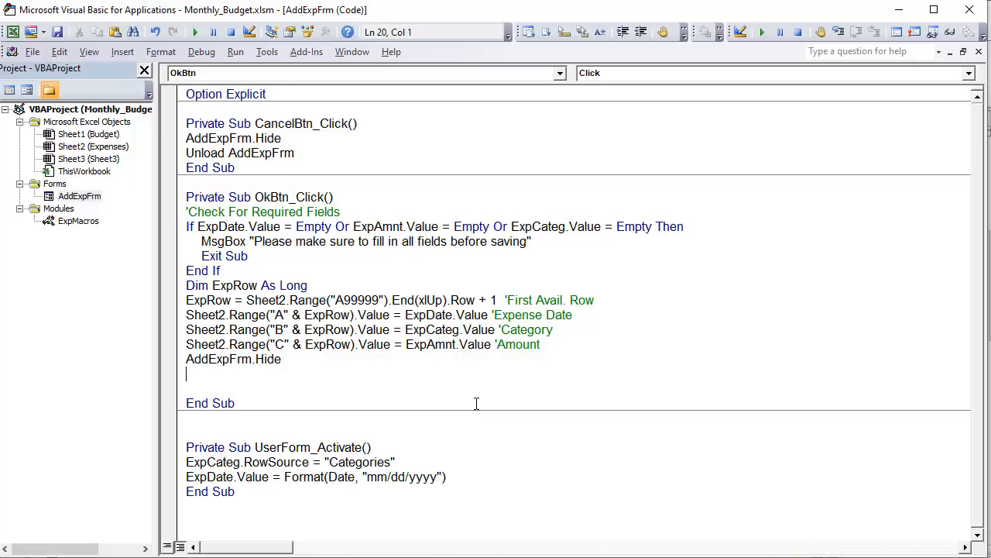
- Add the statement Unload AddExpFrm below AddExpFrm.Hide in OkBtn_Click
{"action": "type", "text": "Unload AddF"}
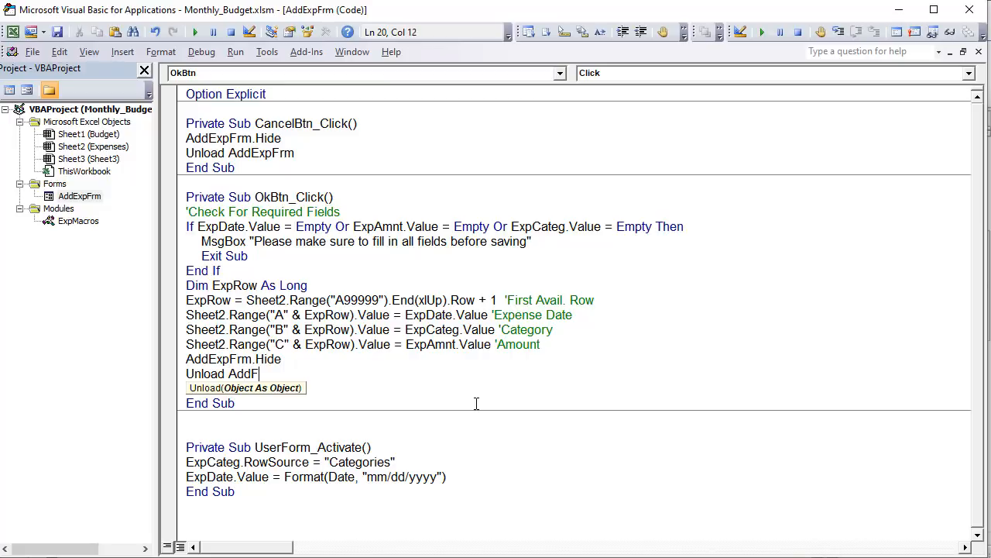
{"action": "key", "text": "BackSpace"}
{"action": "type", "text": "ExpFrm"}
{"action": "left_click", "coordinate": [506, 301]}
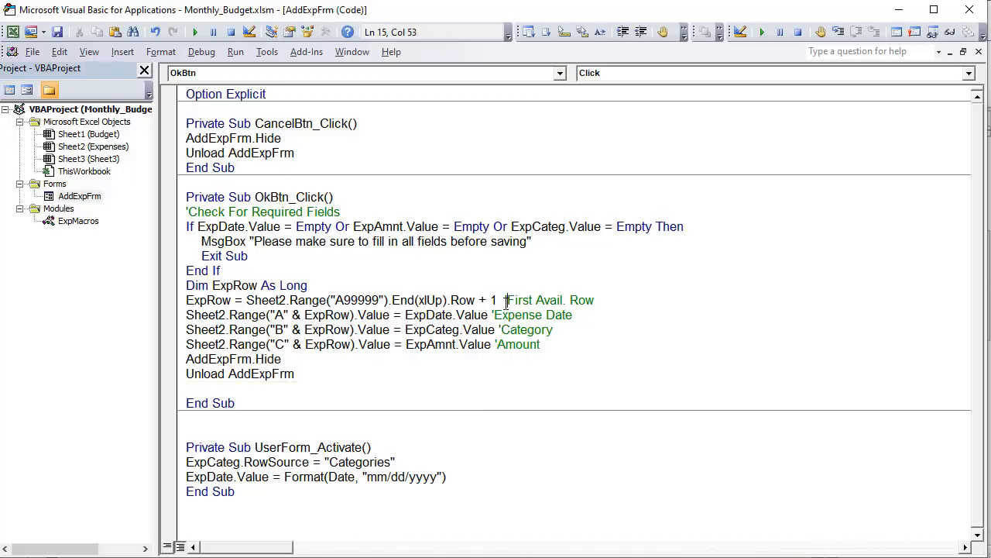
- Test the AddExpFrm form by saving an expense of 45 under Bills & Utilties, and check its new row on the Expenses sheet
{"action": "double_click", "coordinate": [79, 196]}
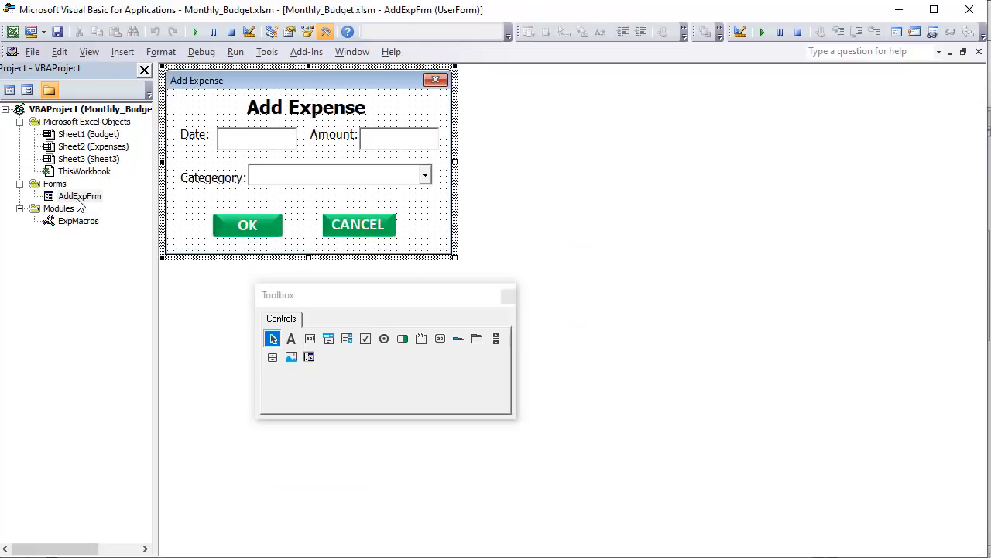
{"action": "left_click", "coordinate": [195, 31]}
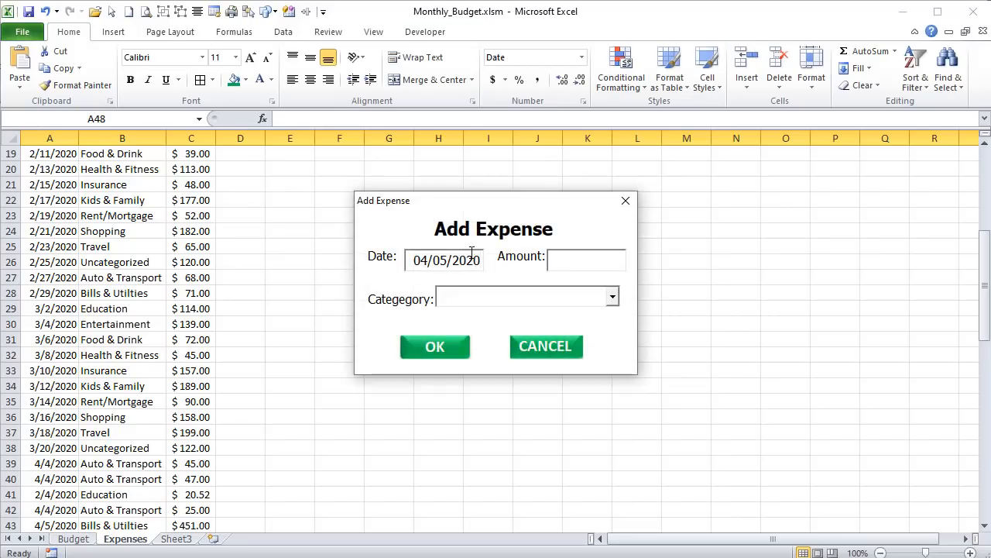
{"action": "left_click", "coordinate": [552, 266]}
{"action": "type", "text": "45"}
{"action": "left_click", "coordinate": [612, 296]}
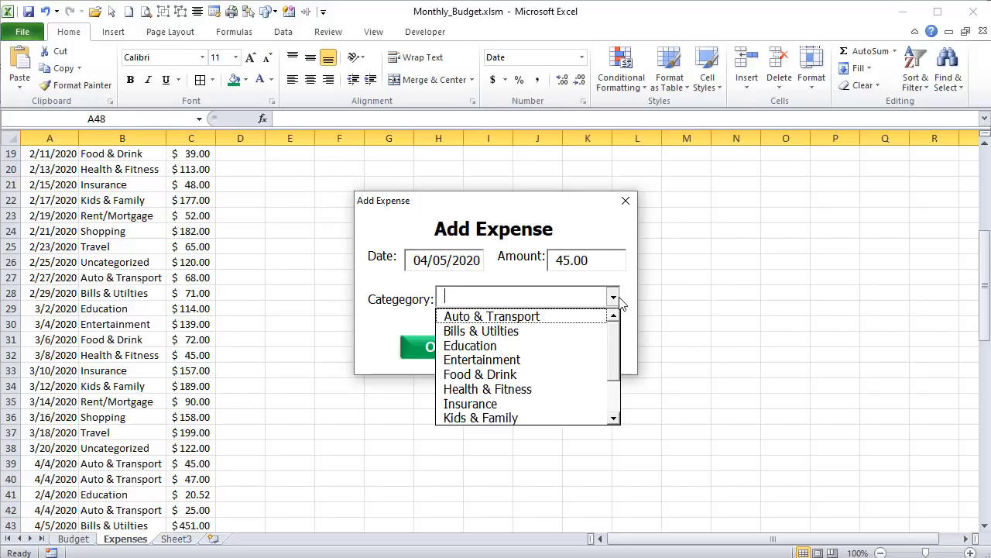
{"action": "left_click", "coordinate": [526, 329]}
{"action": "left_click", "coordinate": [455, 350]}
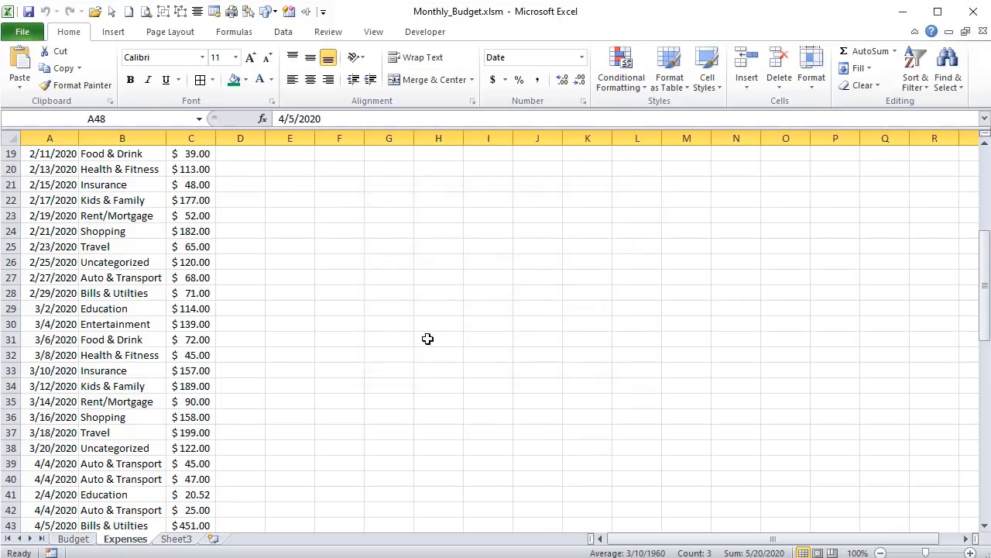
{"action": "left_click", "coordinate": [67, 340]}
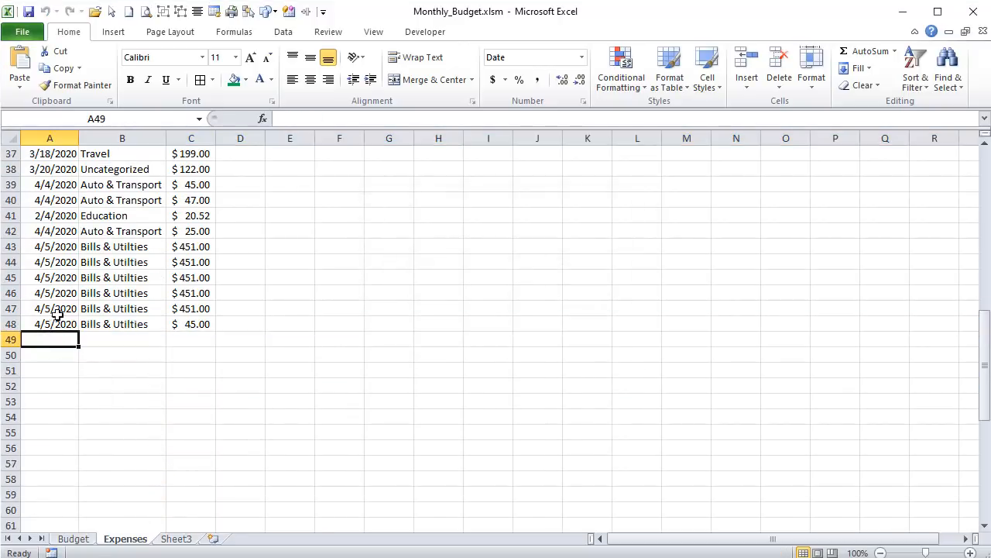
{"action": "left_click", "coordinate": [56, 329]}
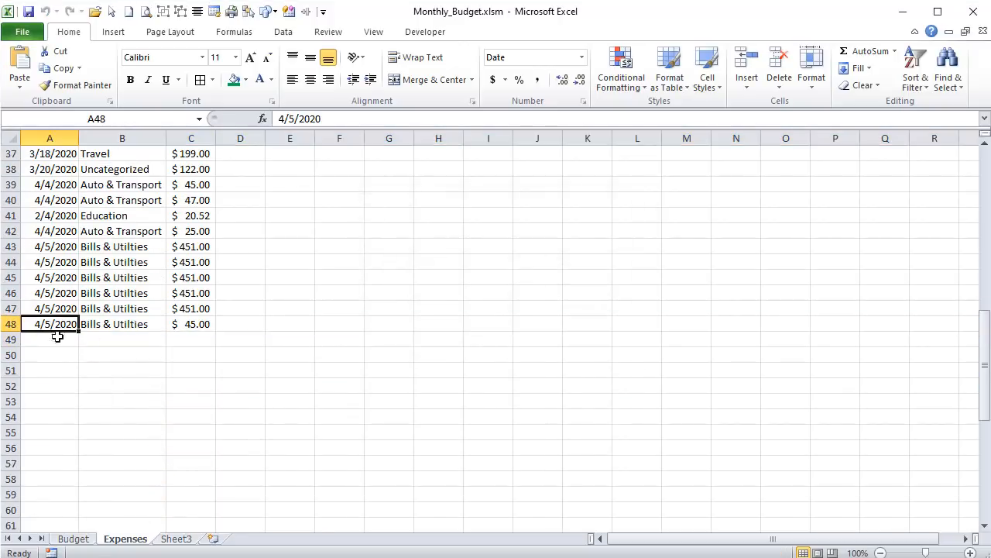
- Switch back to the VBA editor and write a Sub AddExpense in the ExpMacros module containing AddExpFrm.Show
{"action": "left_click", "coordinate": [75, 538]}
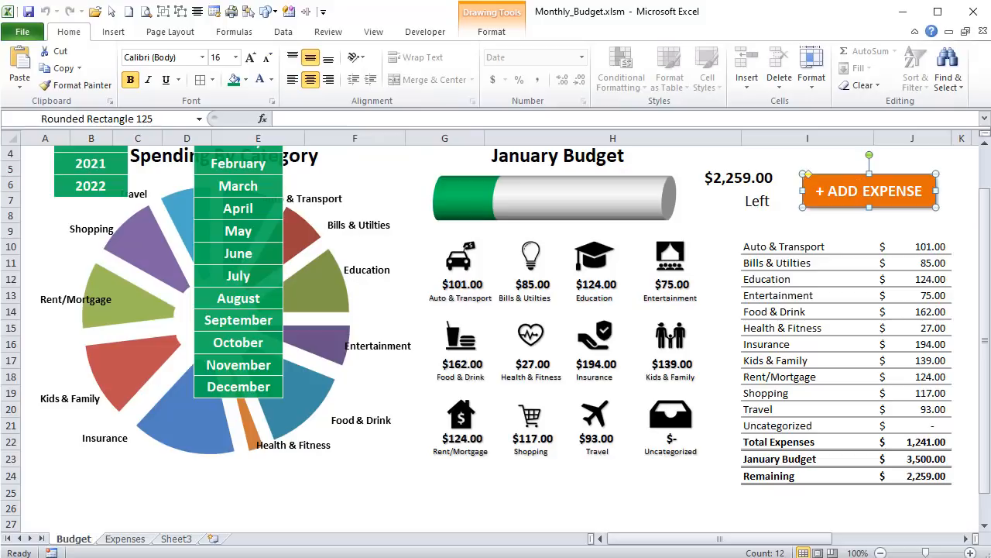
{"action": "key", "text": "alt+F11"}
{"action": "double_click", "coordinate": [74, 223]}
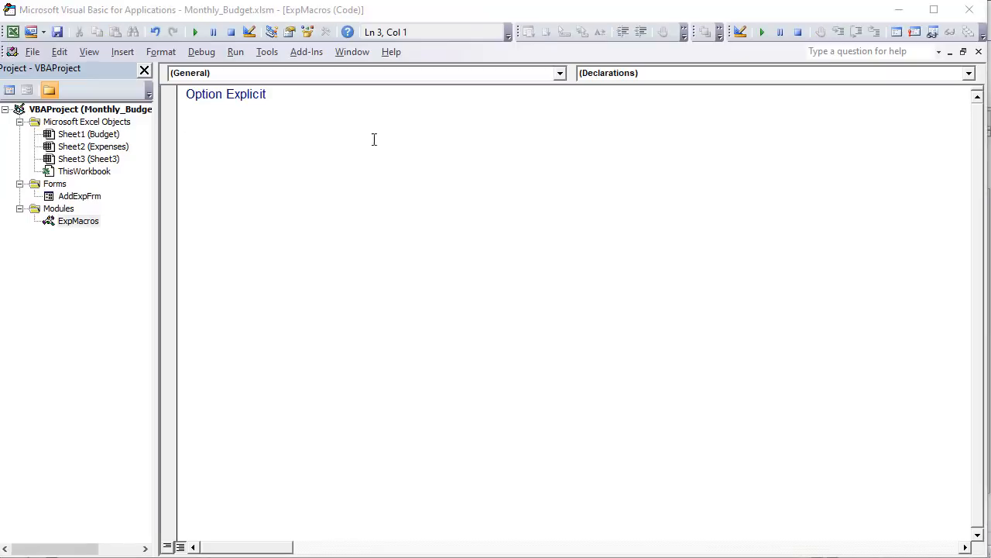
{"action": "type", "text": "Su"}
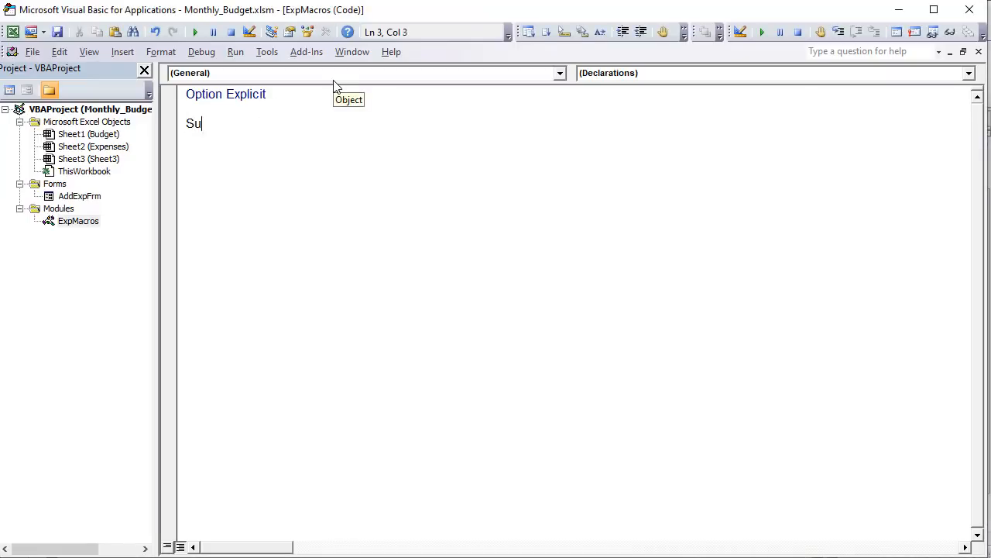
{"action": "type", "text": "b AddExpense"}
{"action": "key", "text": "Return"}
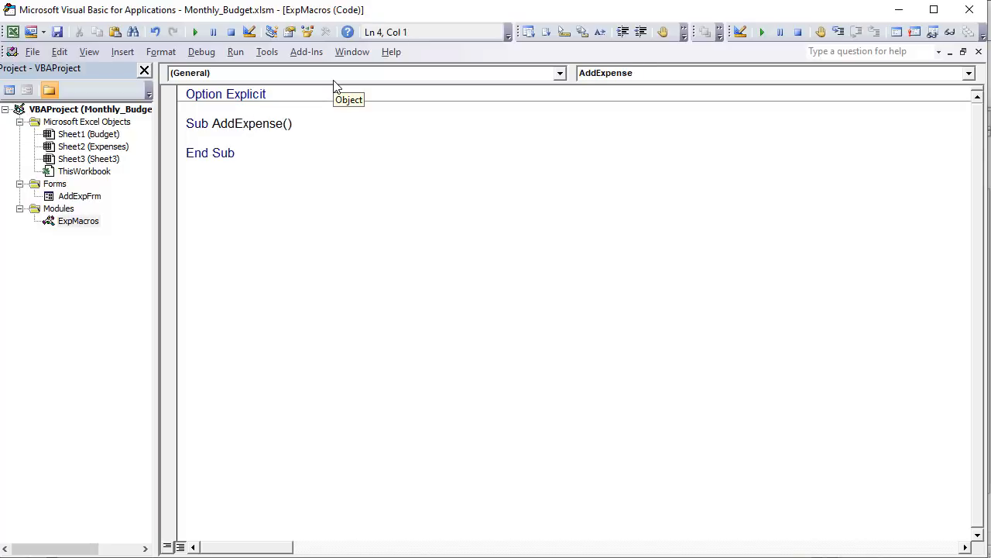
{"action": "type", "text": "AddExpFrm.sho"}
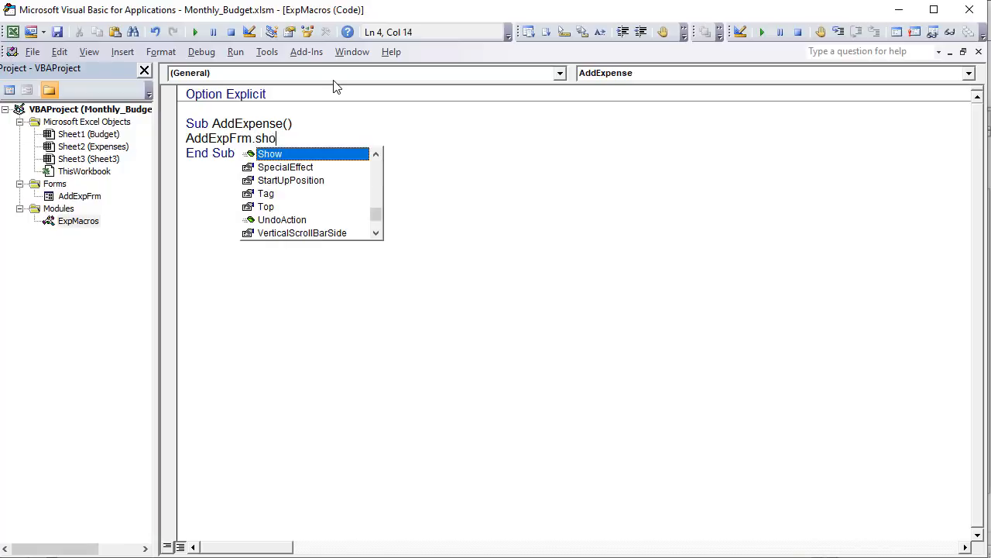
{"action": "key", "text": "Tab"}
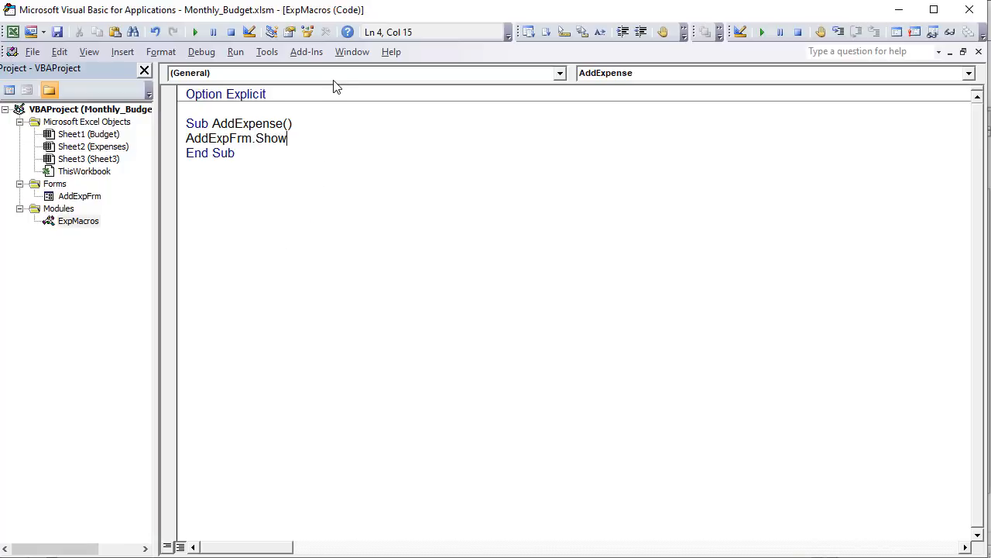
- Switch to the Budget sheet and assign the AddExpense macro to the + ADD EXPENSE shape
{"action": "left_click", "coordinate": [283, 124]}
{"action": "left_click_drag", "start_coordinate": [284, 124], "coordinate": [212, 125]}
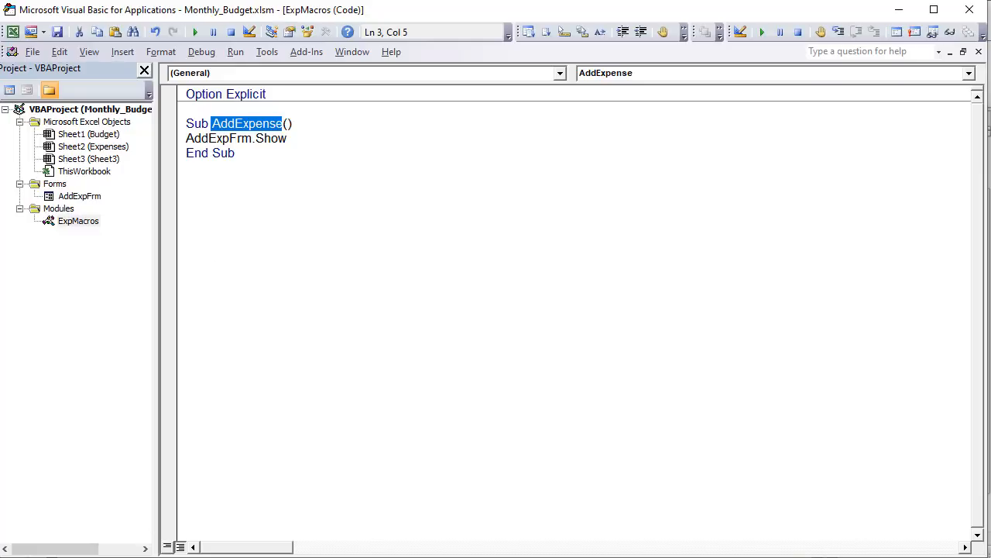
{"action": "key", "text": "alt+F11"}
{"action": "right_click", "coordinate": [819, 174]}
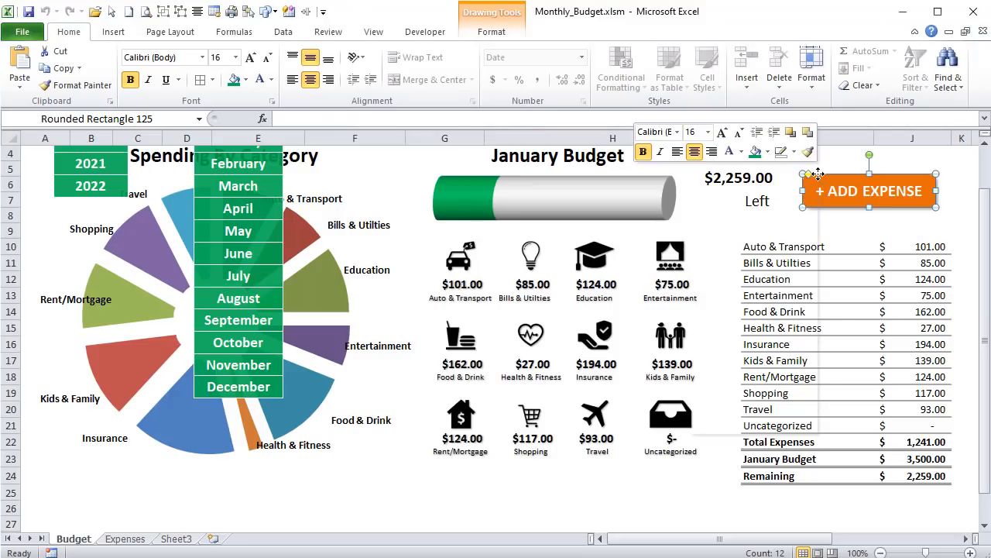
{"action": "left_click", "coordinate": [732, 368]}
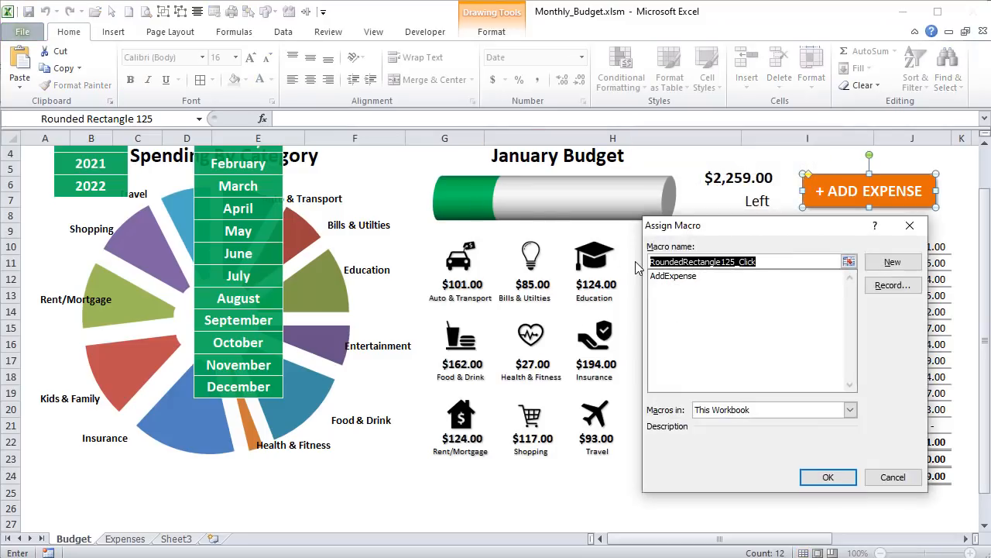
{"action": "left_click", "coordinate": [673, 276]}
{"action": "left_click", "coordinate": [828, 477]}
{"action": "left_click", "coordinate": [786, 240]}
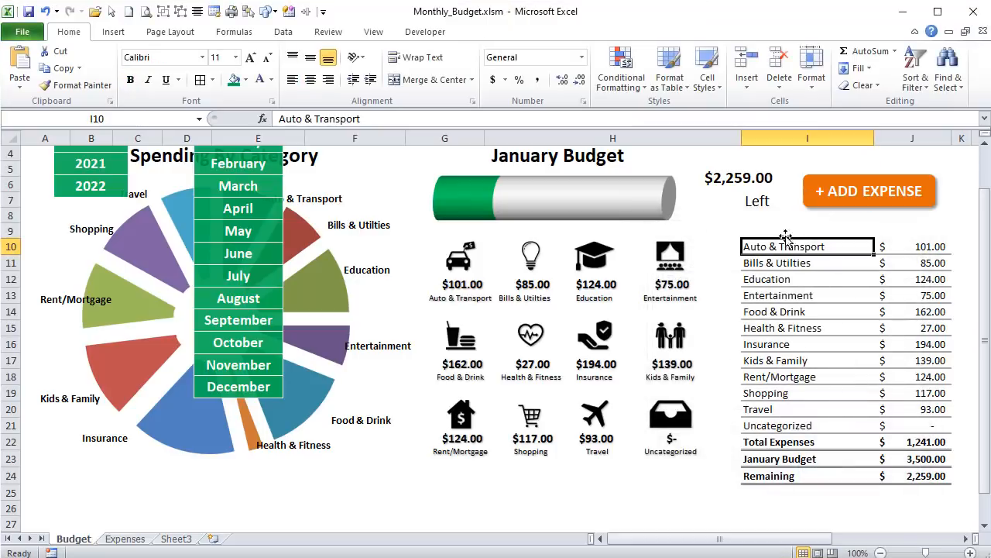
- Test the + ADD EXPENSE button by saving an expense of 25 with a category chosen from the list
{"action": "left_click", "coordinate": [810, 200]}
{"action": "left_click", "coordinate": [577, 252]}
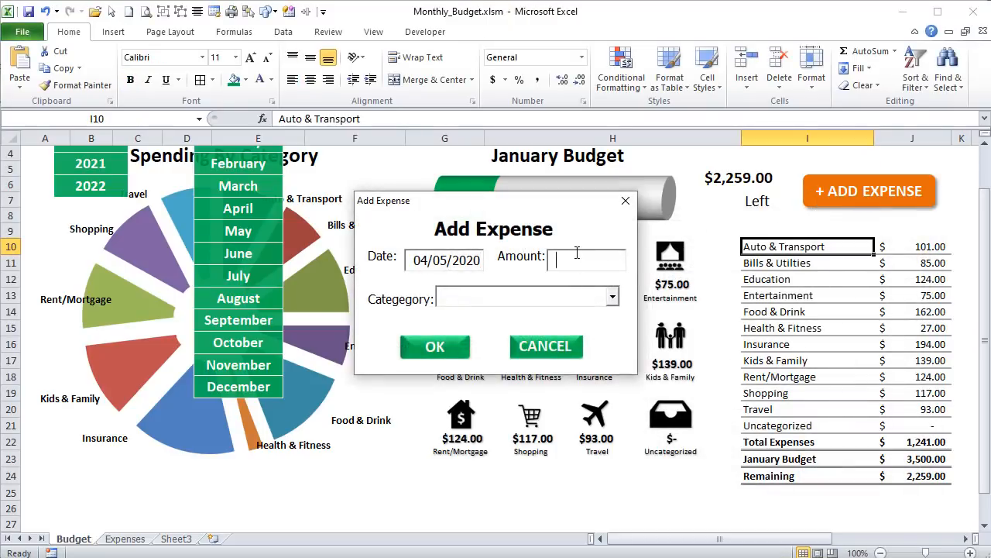
{"action": "type", "text": "25"}
{"action": "left_click", "coordinate": [612, 299]}
{"action": "left_click", "coordinate": [465, 360]}
{"action": "left_click", "coordinate": [434, 347]}
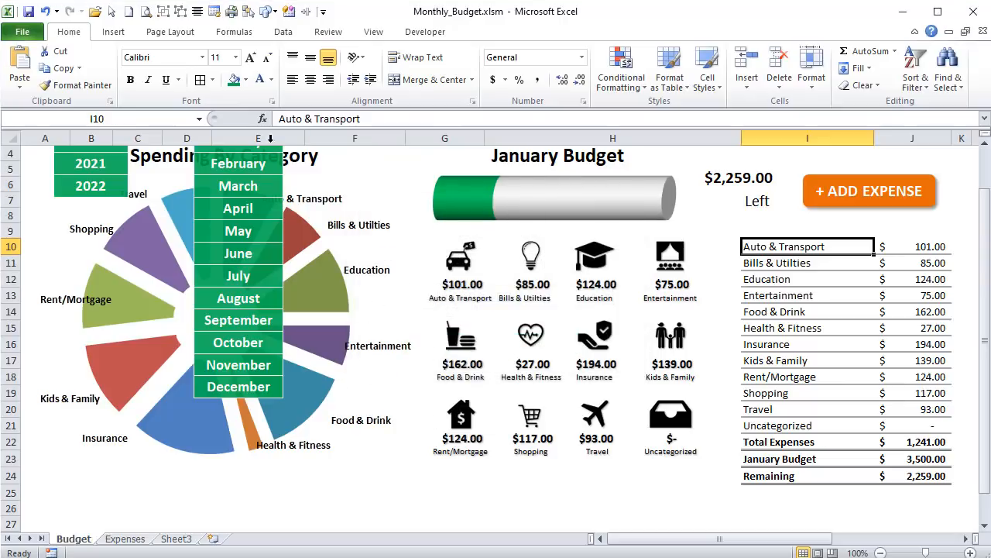
- Collapse the ribbon and check the names of the month list and year list shape groups
{"action": "scroll", "coordinate": [139, 213], "scroll_direction": "up", "scroll_amount": 1}
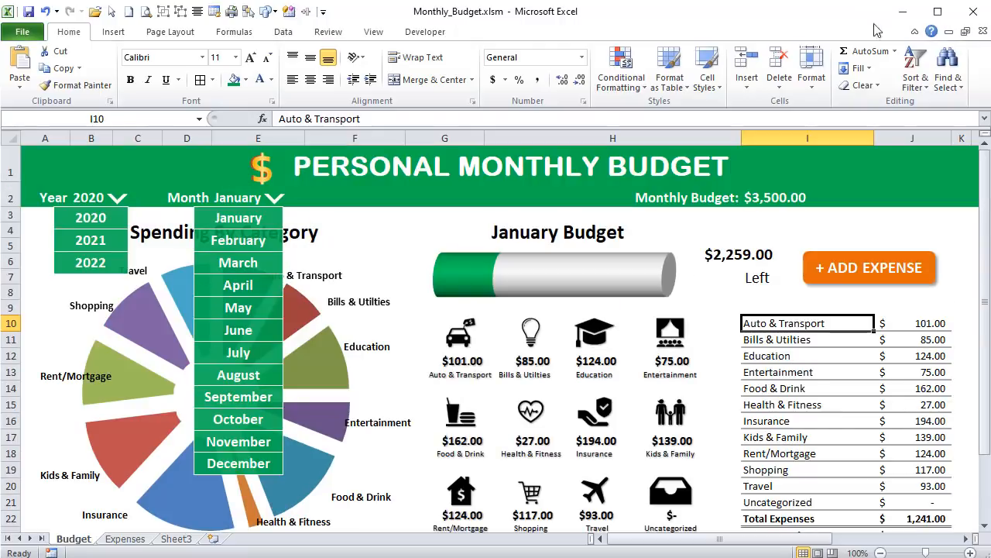
{"action": "left_click", "coordinate": [915, 31]}
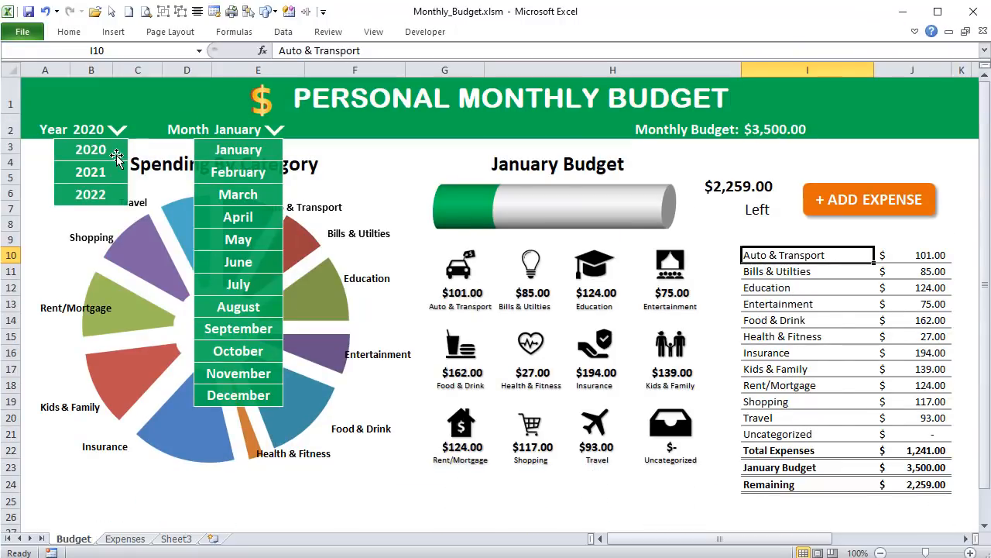
{"action": "left_click", "coordinate": [272, 132]}
{"action": "left_click", "coordinate": [196, 148]}
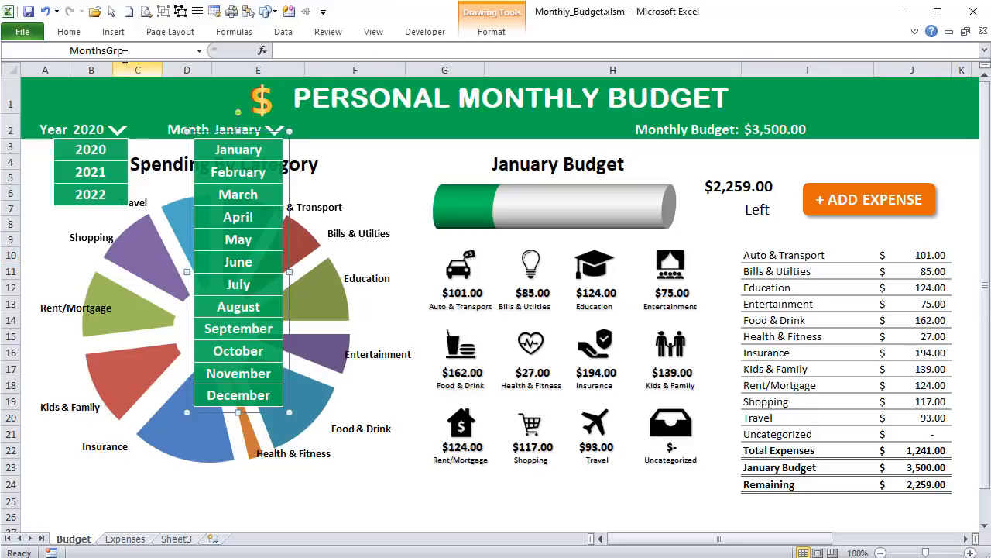
{"action": "left_click", "coordinate": [116, 130]}
{"action": "left_click", "coordinate": [121, 158]}
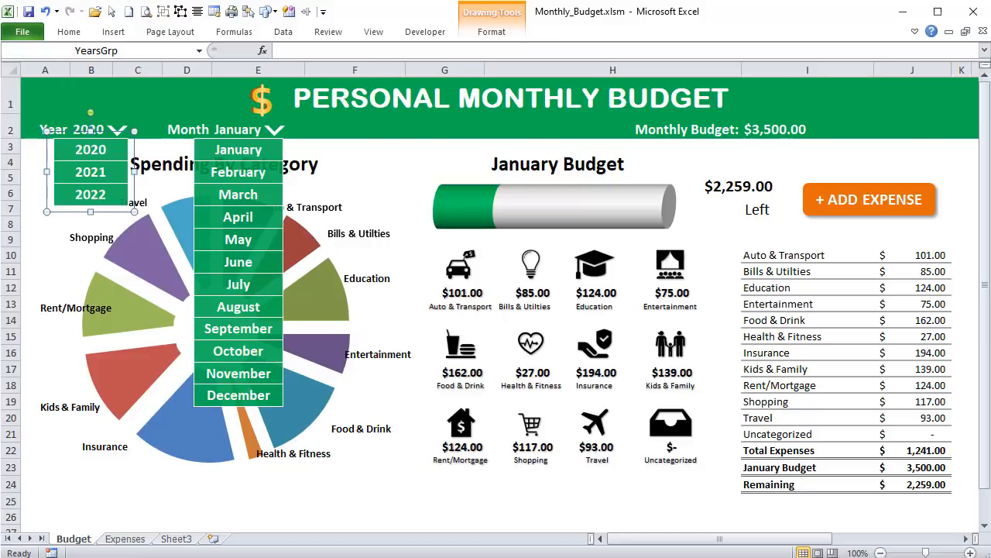
- Switch to the VBA editor and create a Sub ShowHideYearSelection below AddExpense in the ExpMacros module
{"action": "key", "text": "alt+F11"}
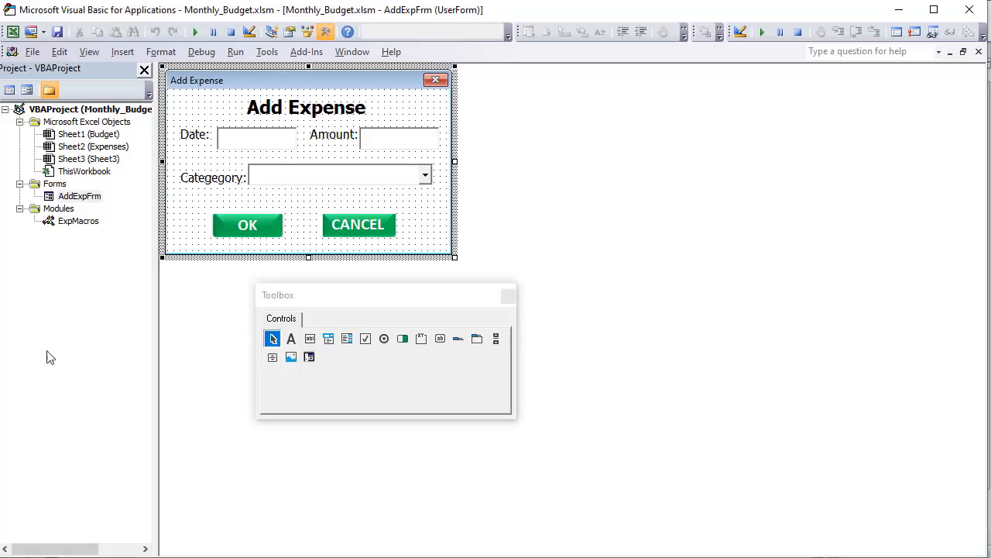
{"action": "double_click", "coordinate": [71, 223]}
{"action": "left_click", "coordinate": [267, 188]}
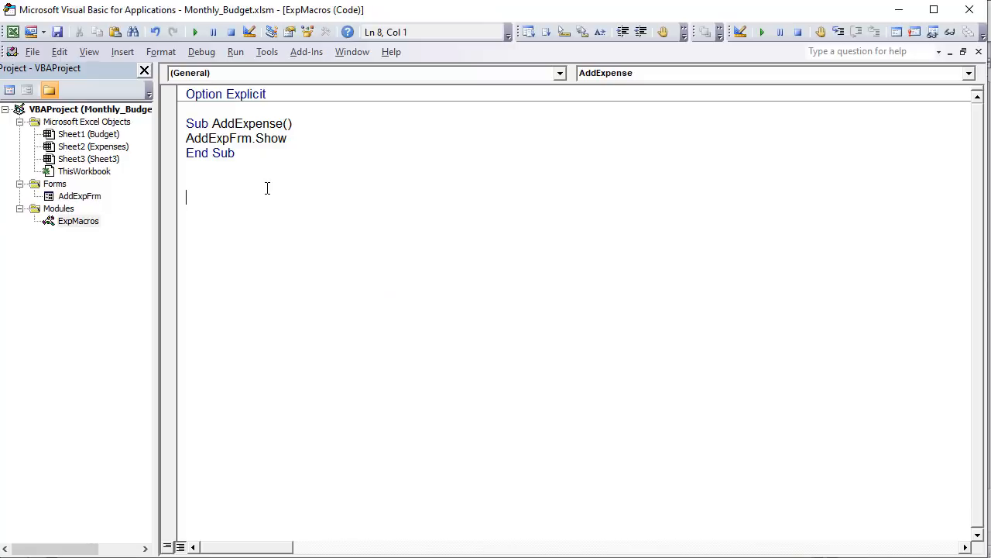
{"action": "type", "text": "Sub ShowHideYearSelection"}
{"action": "key", "text": "Return"}
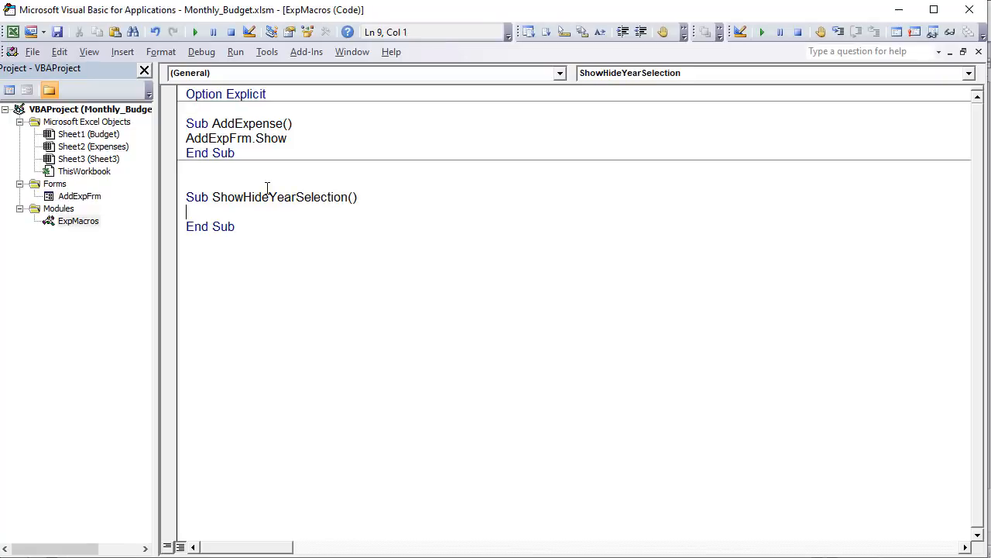
- Start an If block in ShowHideYearSelection with the condition Sheet1.Shapes("YearsGrp").Visible = msoCTrue, closed by End If
{"action": "type", "text": "If"}
{"action": "key", "text": "alt+F11"}
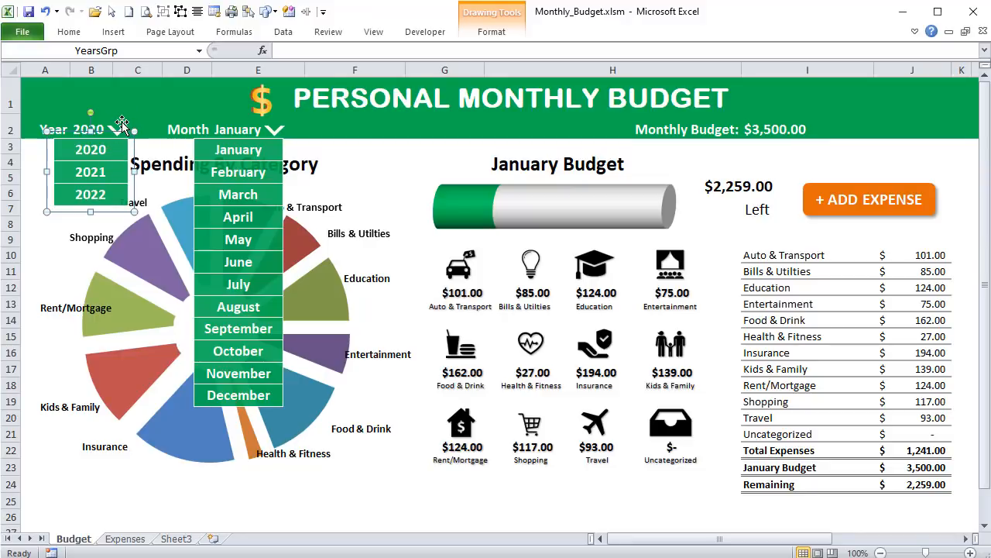
{"action": "key", "text": "alt+F11"}
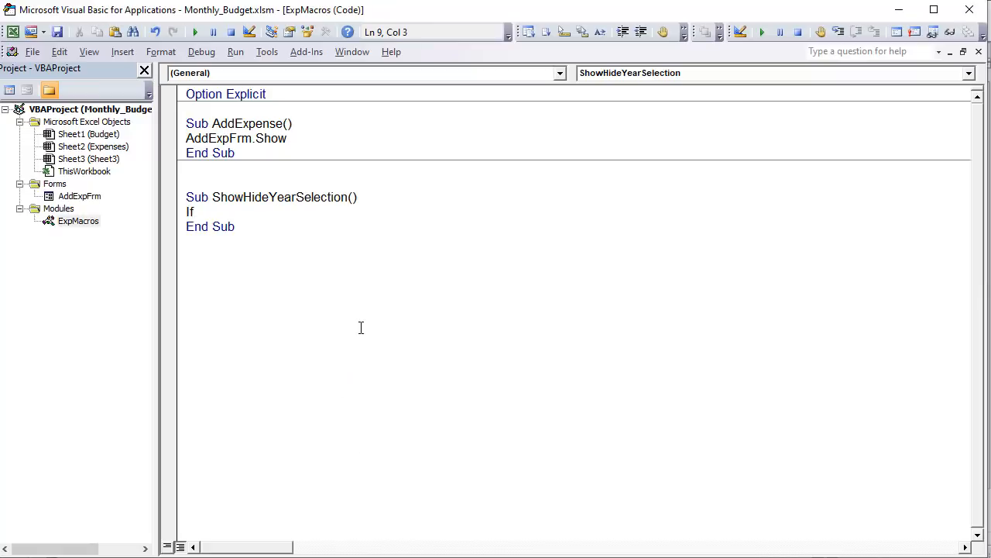
{"action": "type", "text": "sheet1.Shapes("}
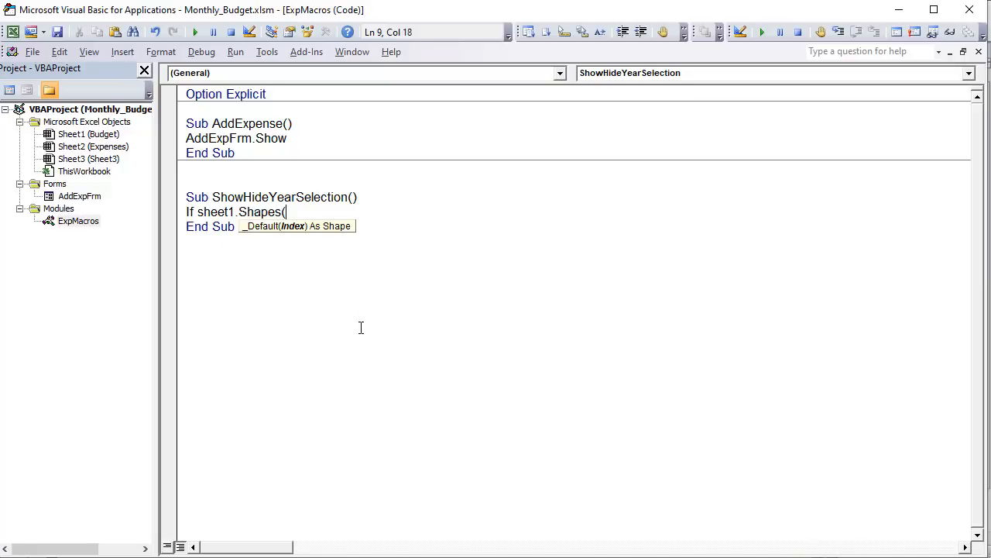
{"action": "type", "text": "\"Years"}
{"action": "type", "text": "Gro"}
{"action": "type", "text": "p"}
{"action": "key", "text": "alt+F11"}
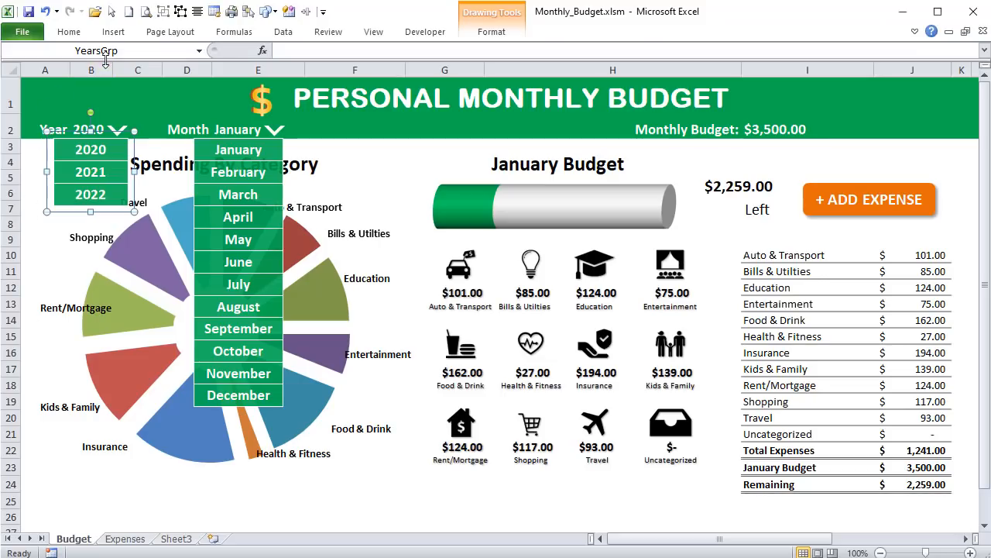
{"action": "key", "text": "alt+F11"}
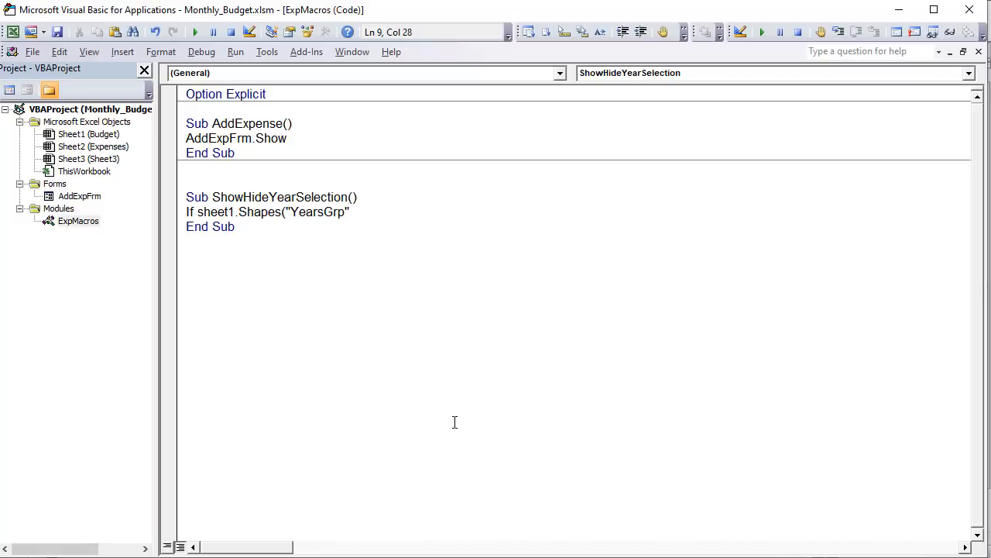
{"action": "type", "text": ".Visible = msoCTrue"}
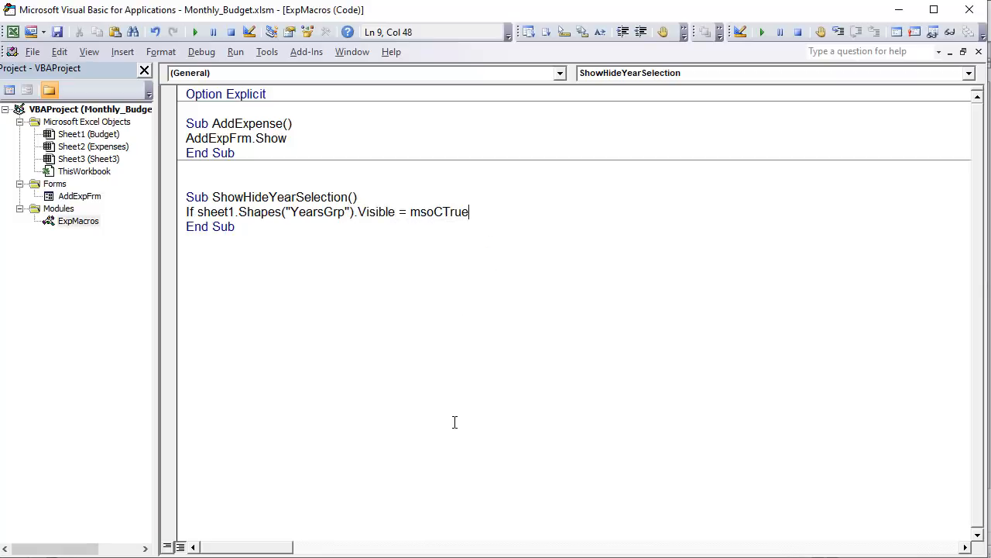
{"action": "type", "text": " then"}
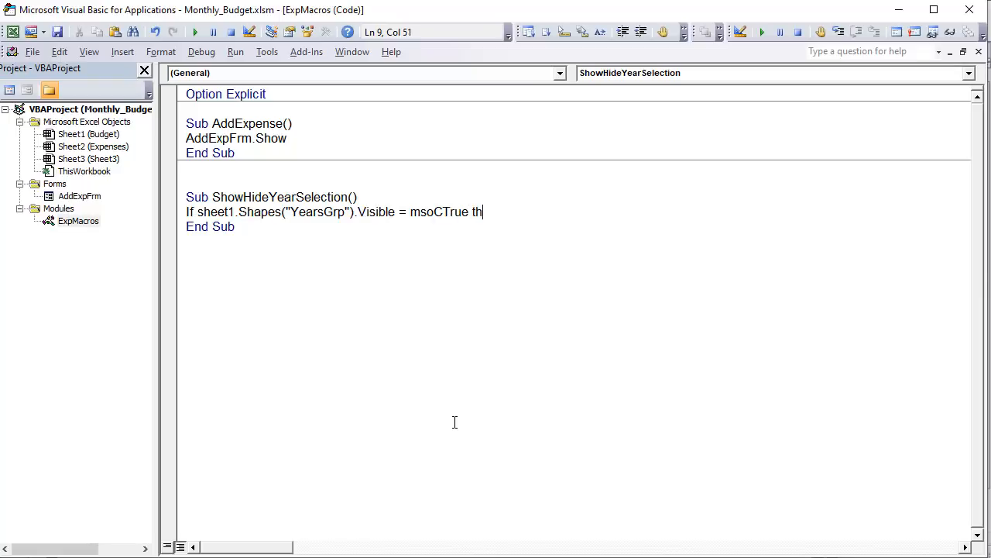
{"action": "key", "text": "Return"}
- Inside the If block, add the statement Sheet1.Shapes("YearsGrp").Visible = msoFalse by reusing the condition's expression
{"action": "type", "text": "Sha"}
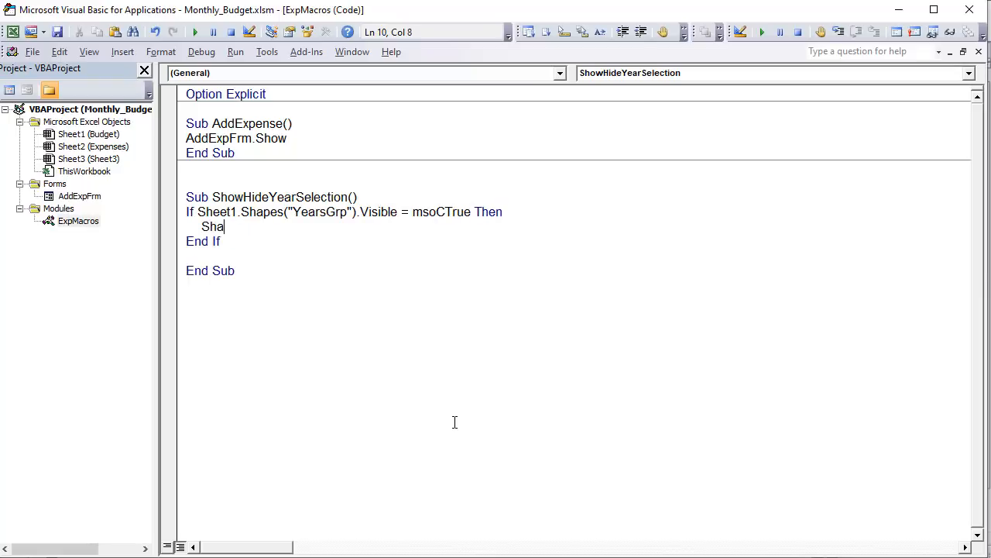
{"action": "key", "text": "BackSpace"}
{"action": "key", "text": "BackSpace"}
{"action": "left_click_drag", "start_coordinate": [393, 212], "coordinate": [200, 214]}
{"action": "key", "text": "ctrl+c"}
{"action": "left_click", "coordinate": [256, 228]}
{"action": "key", "text": "ctrl+v"}
{"action": "type", "text": "= msw"}
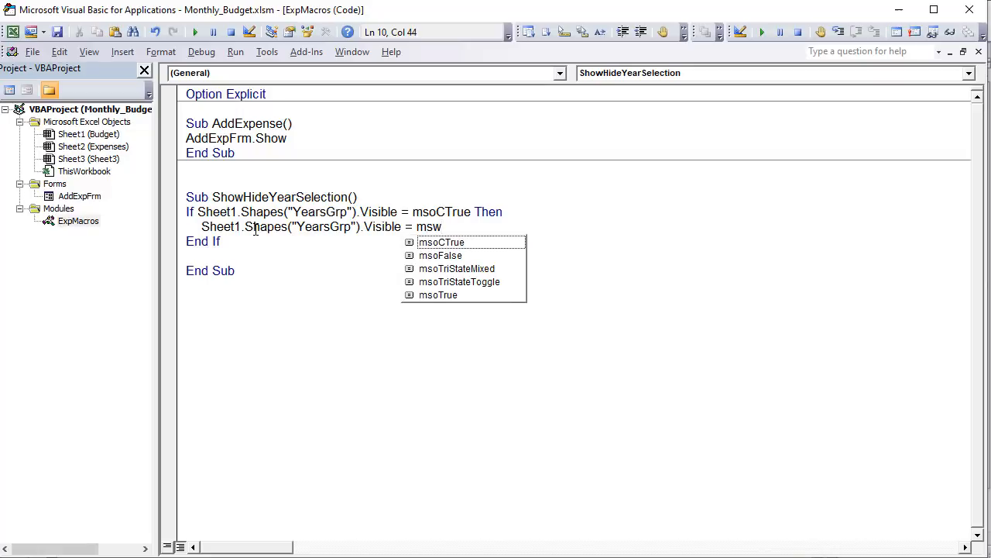
{"action": "key", "text": "BackSpace"}
{"action": "key", "text": "Down"}
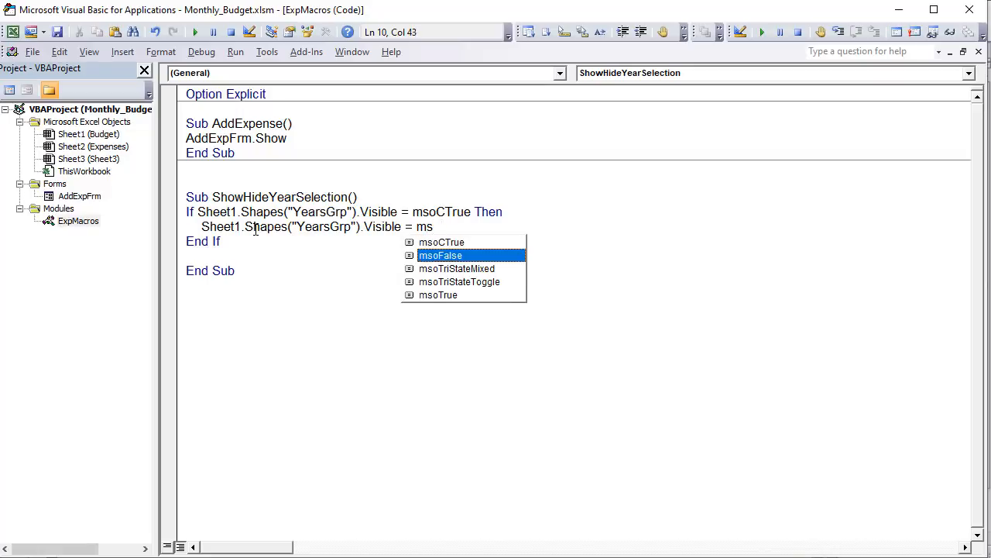
{"action": "key", "text": "Tab"}
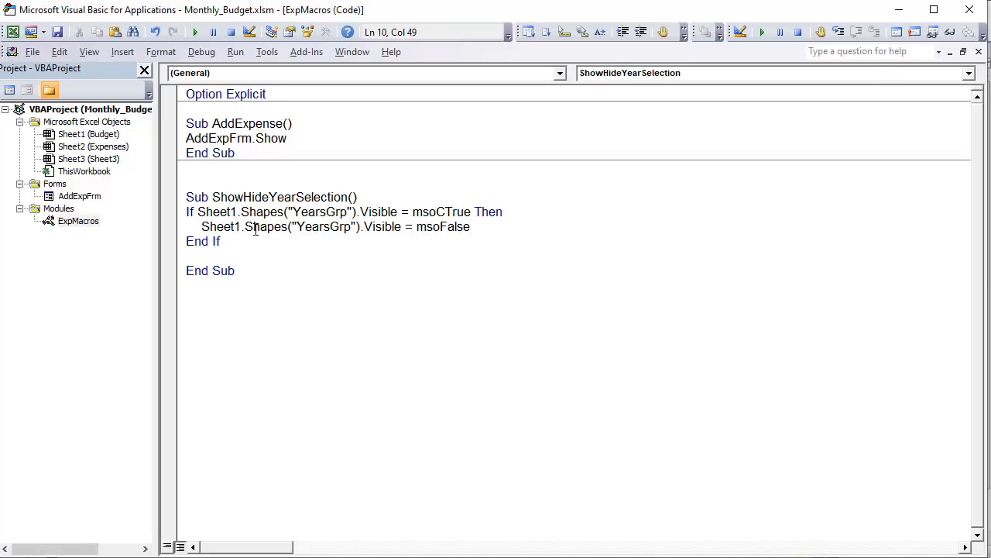
- Add an Else: branch containing the statement Sheet1.Shapes("YearsGrp").Visible = msoCTrue
{"action": "key", "text": "Return"}
{"action": "type", "text": "Else"}
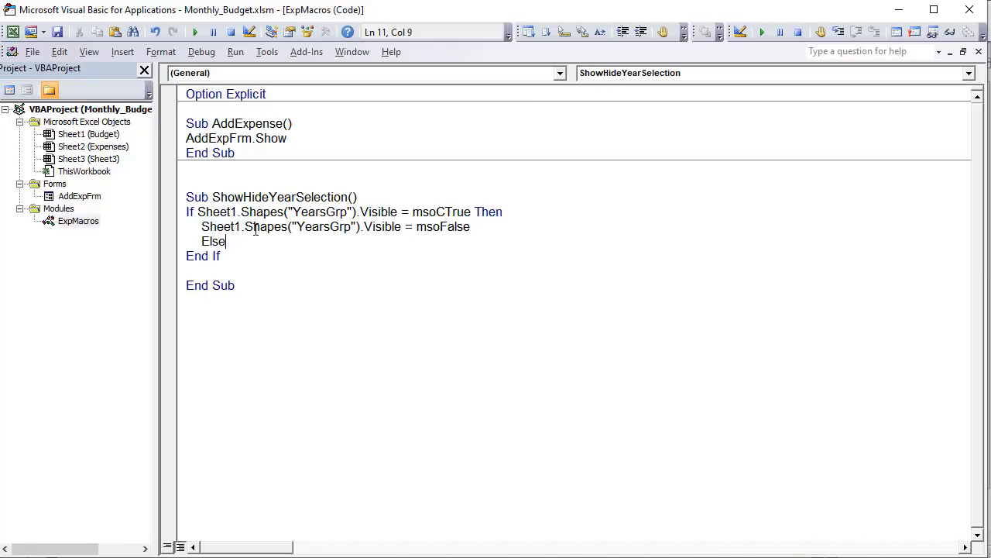
{"action": "type", "text": ":"}
{"action": "key", "text": "Return"}
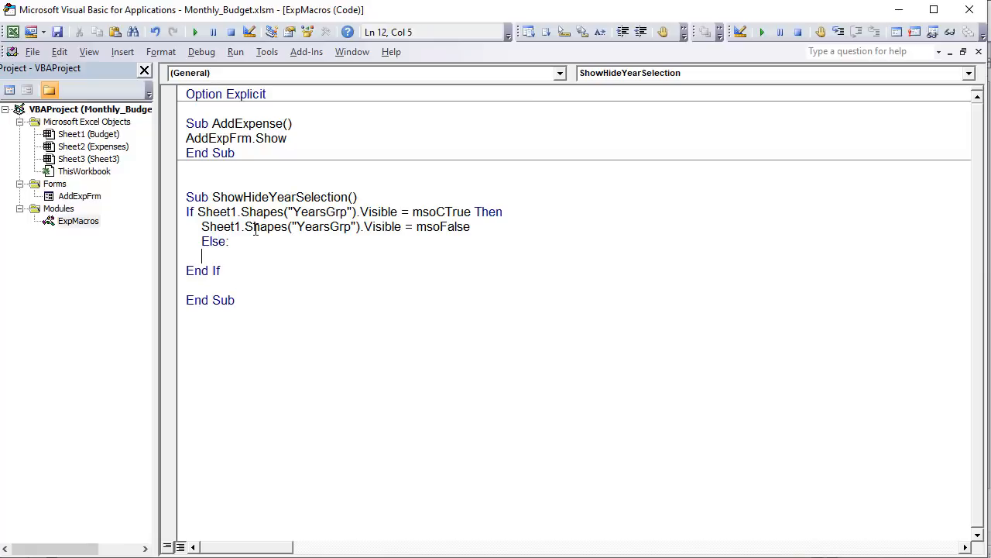
{"action": "key", "text": "ctrl+v"}
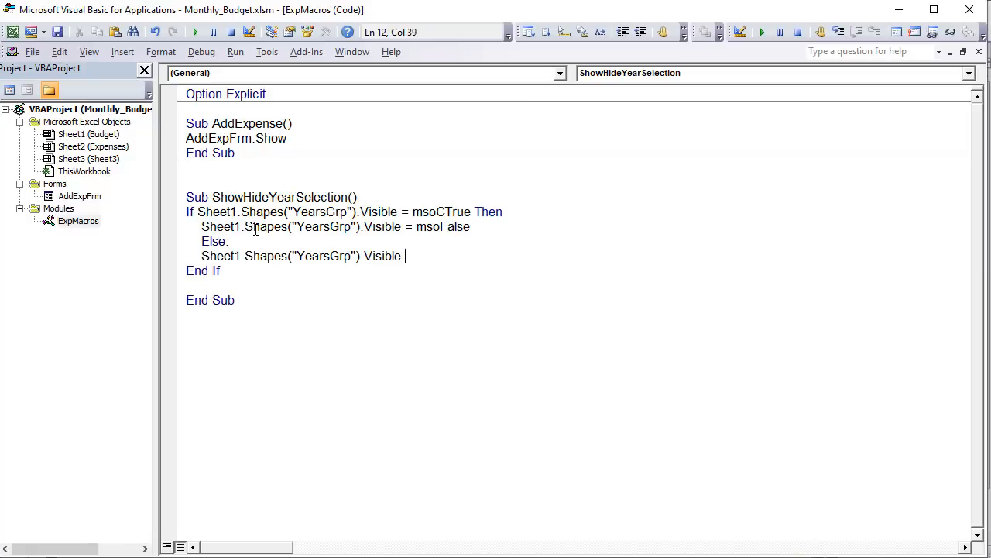
{"action": "type", "text": "= msoCTrue"}
- Remove the blank line before End Sub and change the If condition's comparison value to True
{"action": "left_click", "coordinate": [200, 283]}
{"action": "key", "text": "BackSpace"}
{"action": "left_click_drag", "start_coordinate": [444, 212], "coordinate": [416, 211]}
{"action": "key", "text": "BackSpace"}
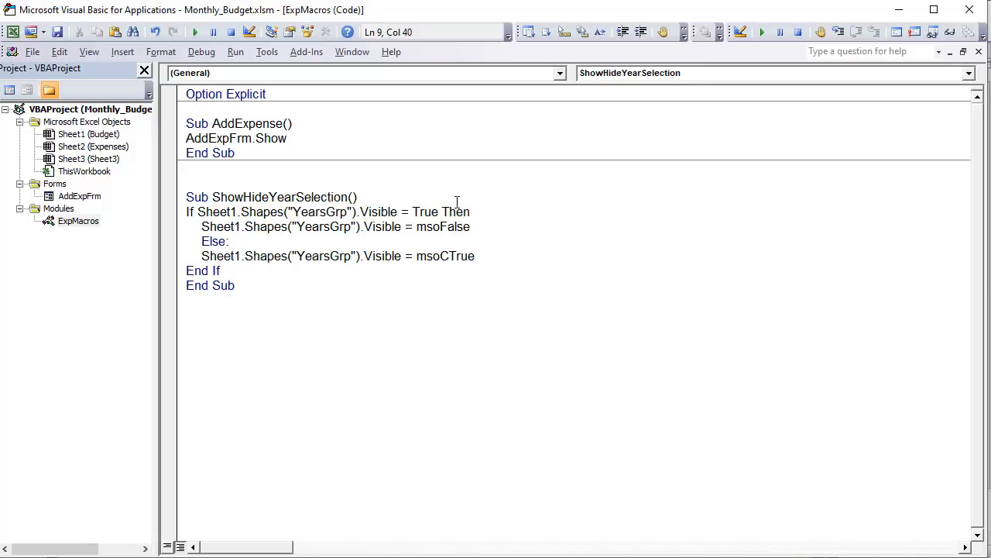
{"action": "key", "text": "Down"}
{"action": "key", "text": "Down"}
{"action": "key", "text": "Down"}
{"action": "key", "text": "Down"}
{"action": "left_click", "coordinate": [435, 202]}
{"action": "left_click", "coordinate": [481, 225]}
{"action": "key", "text": "ctrl+End"}
- Copy the name ShowHideYearSelection and assign that macro to the arrow shape beside Year on the Budget sheet
{"action": "left_click_drag", "start_coordinate": [347, 199], "coordinate": [218, 203]}
{"action": "key", "text": "ctrl+c"}
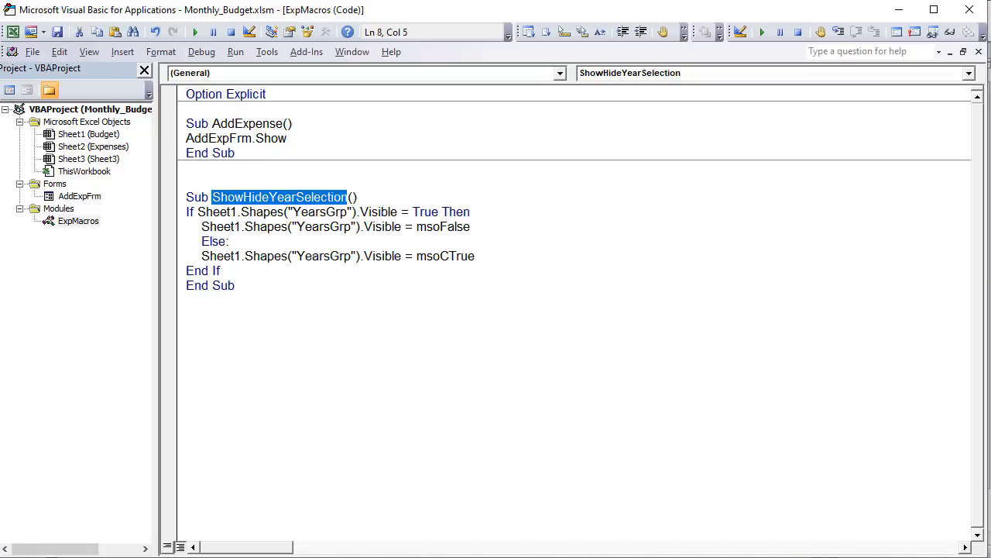
{"action": "key", "text": "alt+F11"}
{"action": "right_click", "coordinate": [123, 124]}
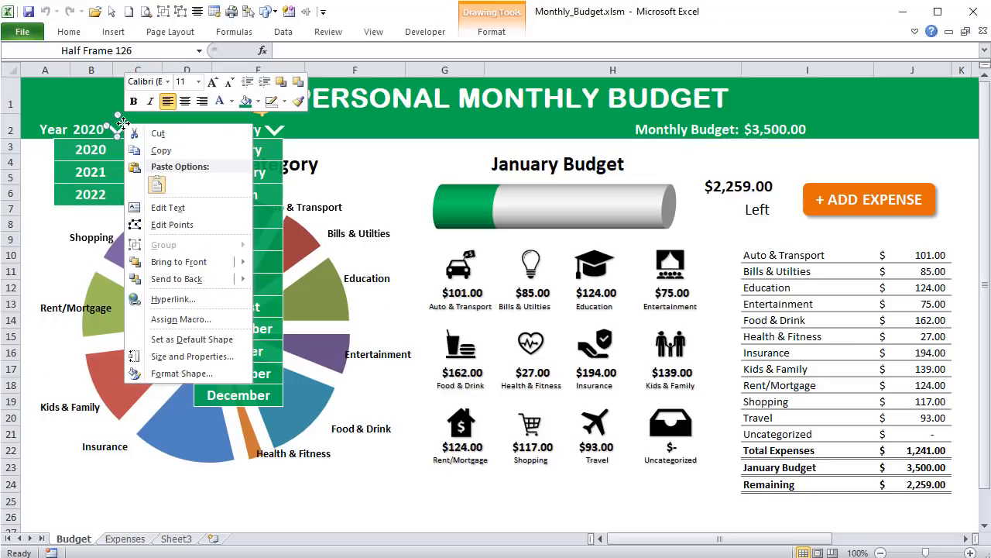
{"action": "left_click", "coordinate": [162, 319]}
{"action": "key", "text": "ctrl+v"}
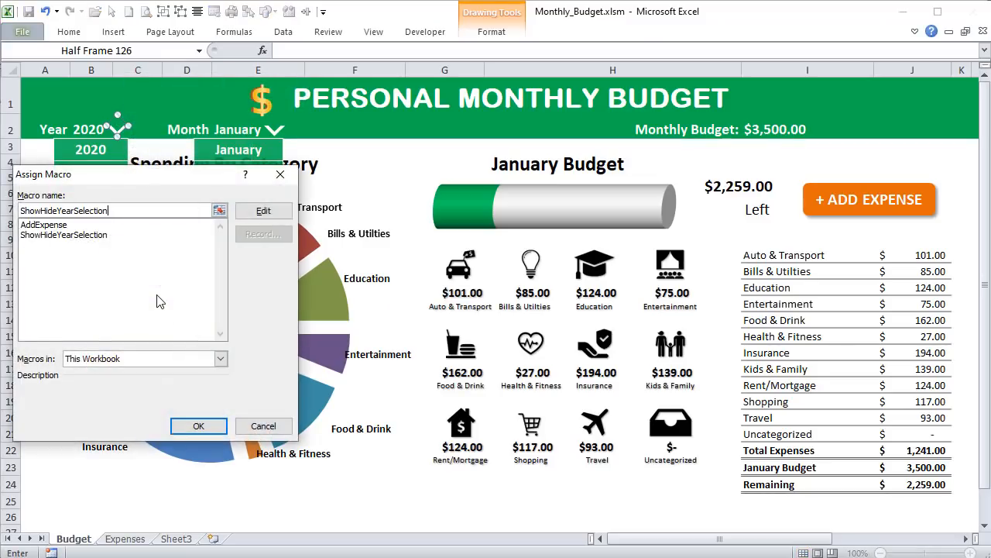
{"action": "left_click", "coordinate": [198, 426]}
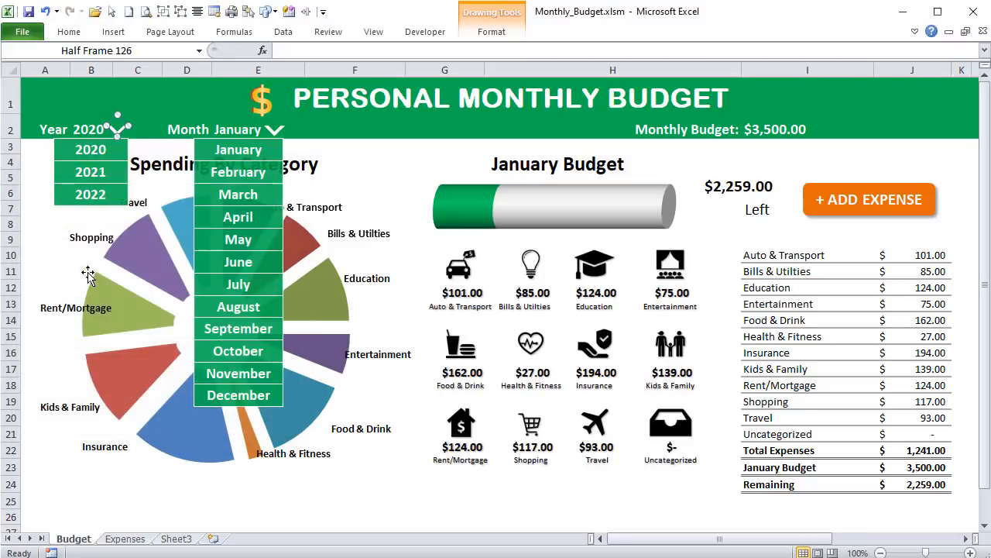
- Deselect the arrow shape beside Year and test it by toggling the year list repeatedly, leaving the list hidden
{"action": "left_click", "coordinate": [116, 100]}
{"action": "left_click", "coordinate": [119, 131]}
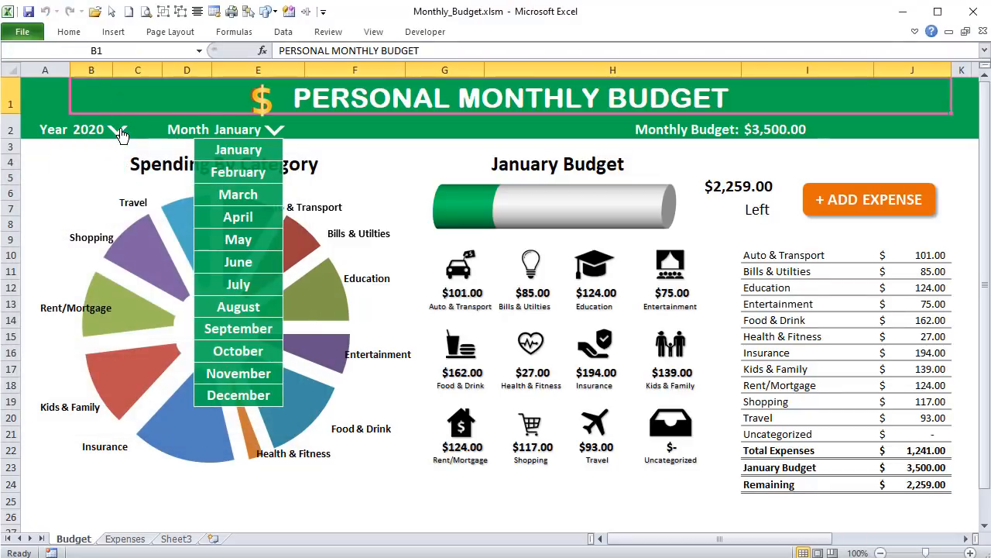
{"action": "left_click", "coordinate": [119, 131]}
{"action": "left_click", "coordinate": [118, 131]}
{"action": "left_click", "coordinate": [118, 131]}
{"action": "left_click", "coordinate": [118, 131]}
{"action": "left_click", "coordinate": [119, 131]}
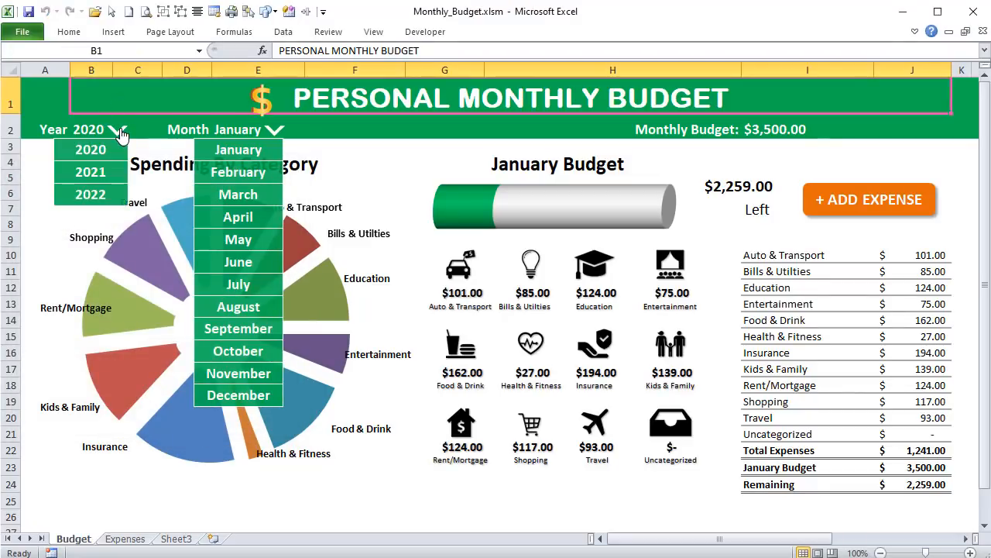
{"action": "left_click", "coordinate": [118, 131]}
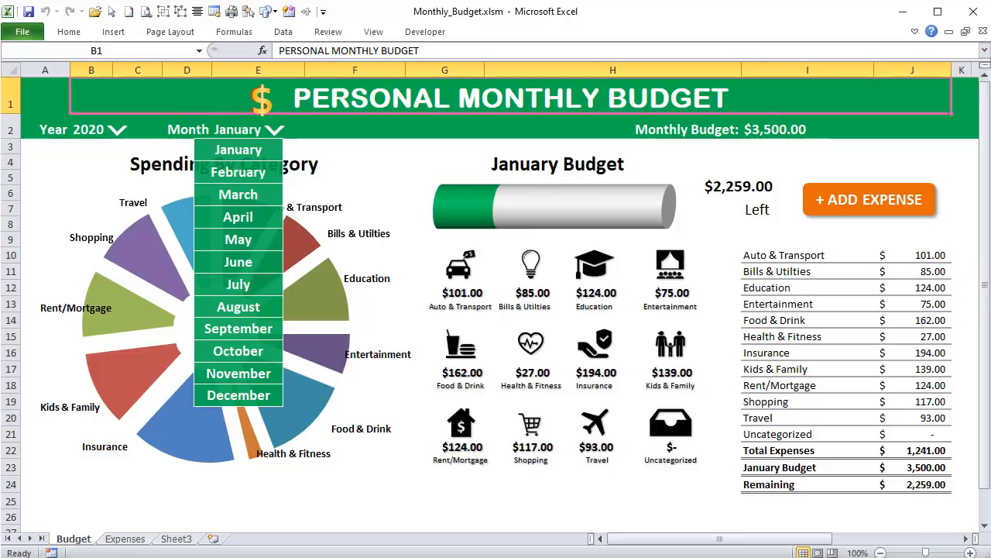
- Duplicate the ShowHideYearSelection macro below the original in the ExpMacros module and rename the copy ShowHideMonthSelection
{"action": "key", "text": "alt+F11"}
{"action": "left_click_drag", "start_coordinate": [232, 300], "coordinate": [159, 183]}
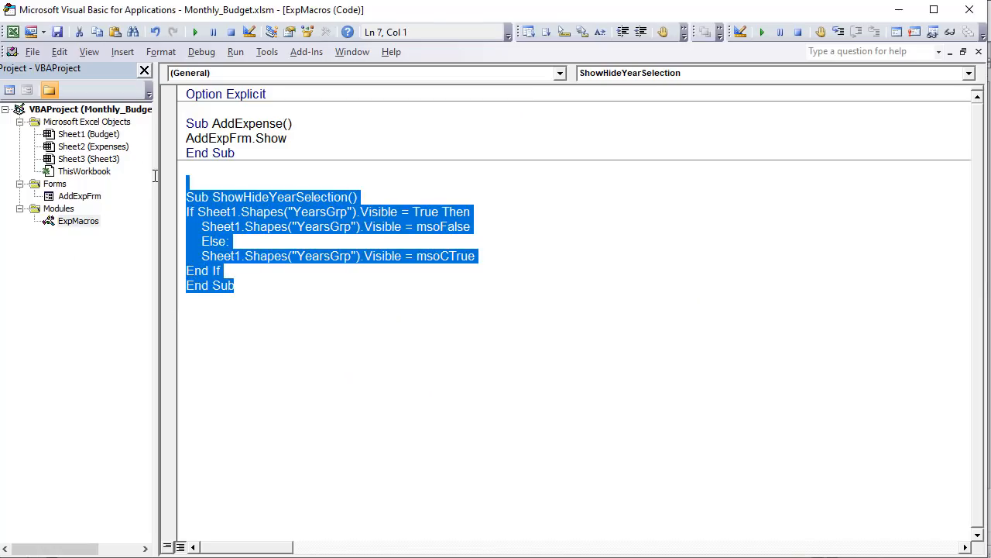
{"action": "left_click", "coordinate": [216, 301]}
{"action": "type", "text": "Sub ShowHideYearSelection() If Sheet1.Shapes(\"YearsGrp\").Visible = True Then     Sheet1.Shapes(\"YearsGrp\").Visible = msoFalse     Else:     Sheet1.Shapes(\"YearsGrp\").Visible = msoCTrue End If End Sub"}
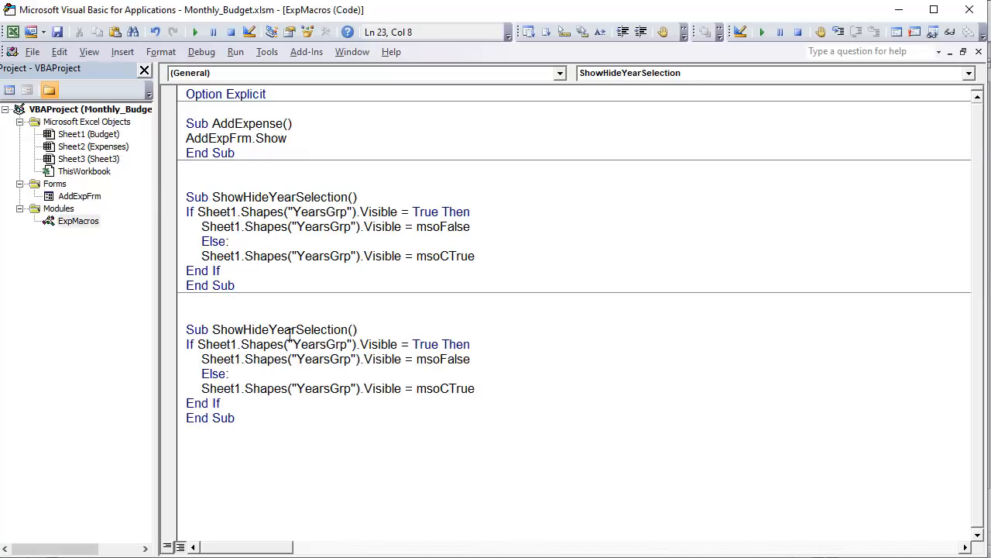
{"action": "left_click_drag", "start_coordinate": [296, 329], "coordinate": [273, 324]}
{"action": "type", "text": "Month"}
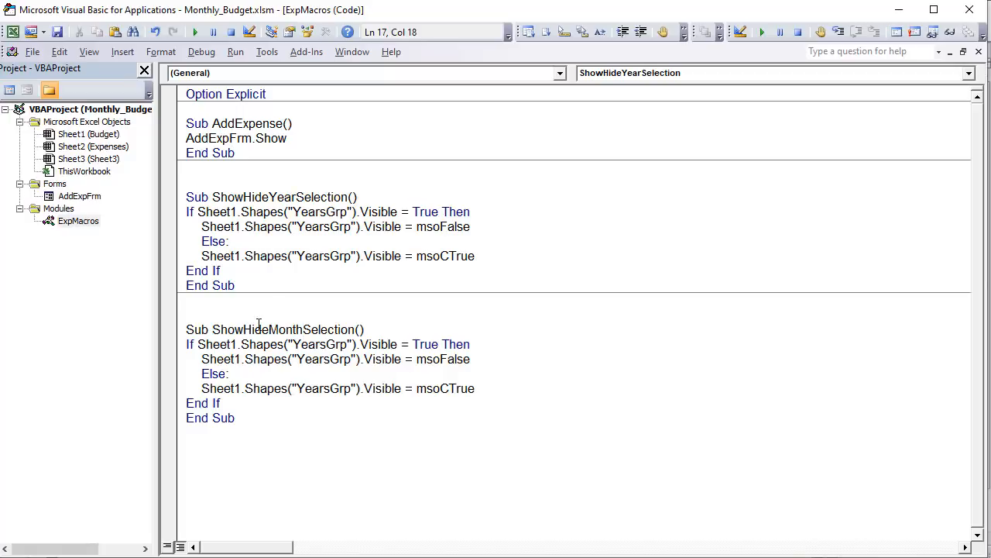
- Change all three YearsGrp shape references in the ShowHideMonthSelection macro to MonthsGrp
{"action": "left_click_drag", "start_coordinate": [302, 329], "coordinate": [296, 358]}
{"action": "type", "text": "Month"}
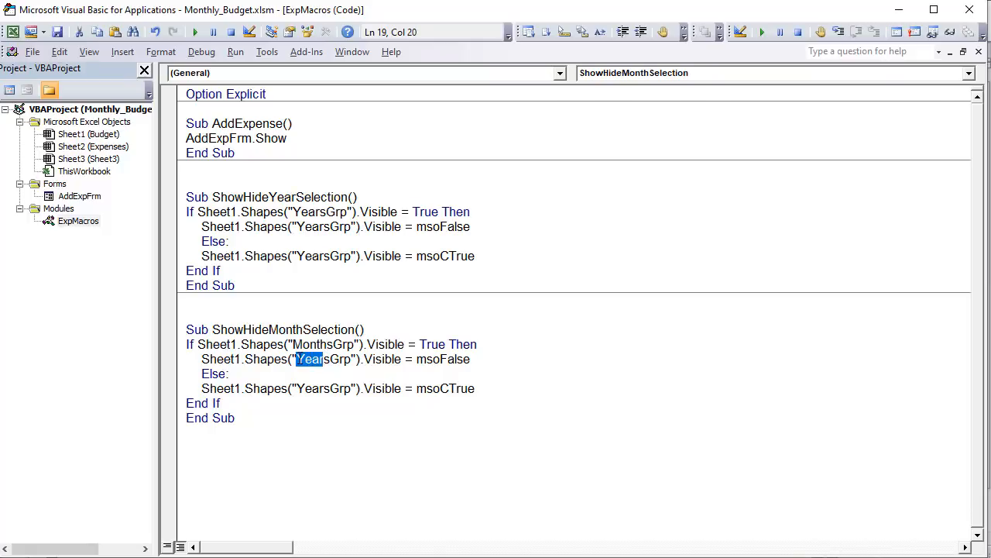
{"action": "type", "text": "Month"}
{"action": "left_click_drag", "start_coordinate": [308, 385], "coordinate": [297, 386]}
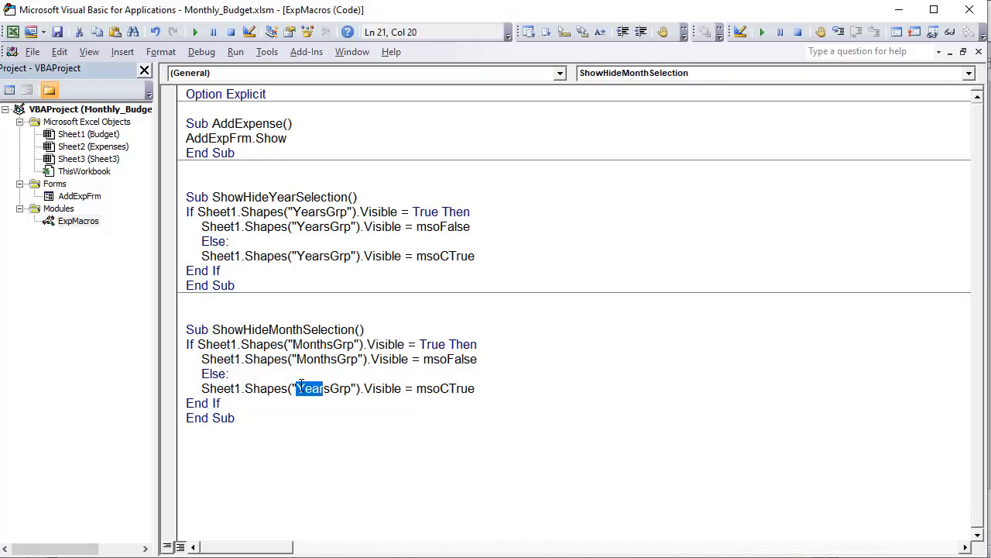
{"action": "type", "text": "Month"}
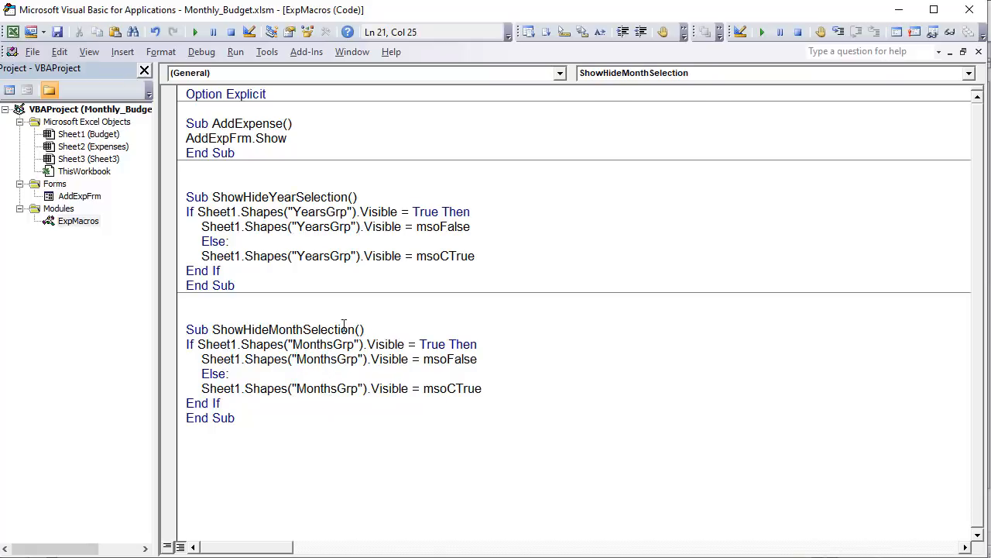
- Copy the name ShowHideMonthSelection, check the month list's group name, and assign that macro to the arrow shape beside Month on the Budget sheet
{"action": "left_click_drag", "start_coordinate": [355, 330], "coordinate": [218, 329]}
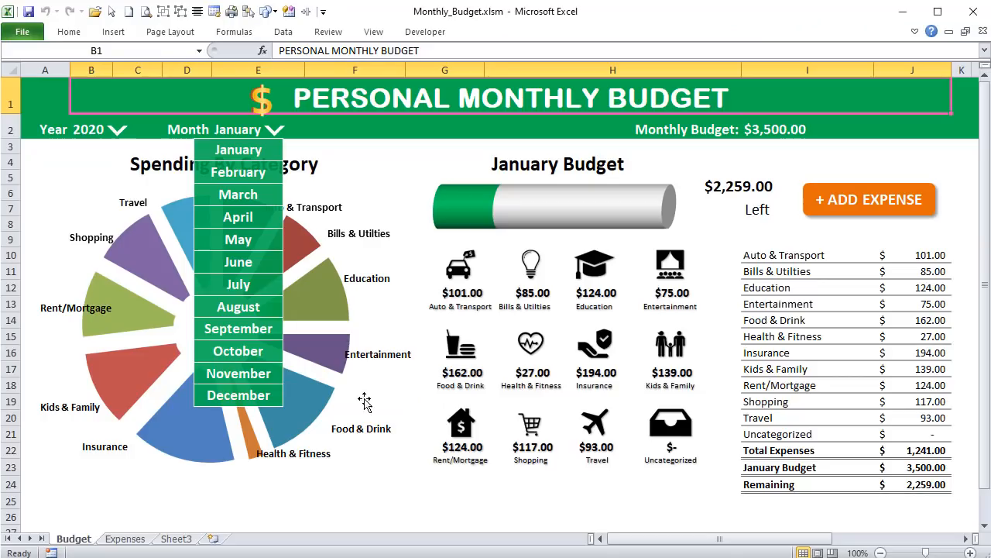
{"action": "left_click", "coordinate": [280, 241], "text": "ctrl"}
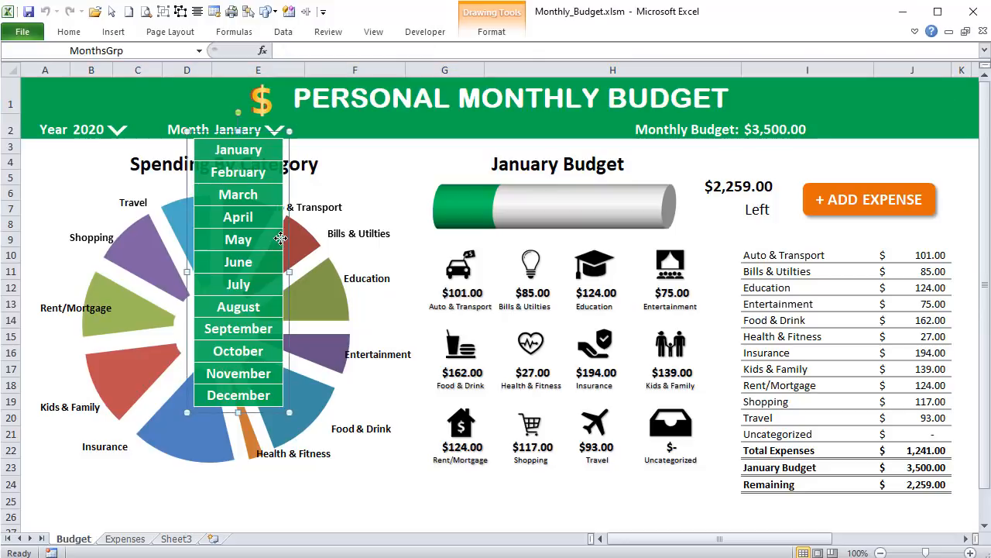
{"action": "left_click", "coordinate": [269, 128]}
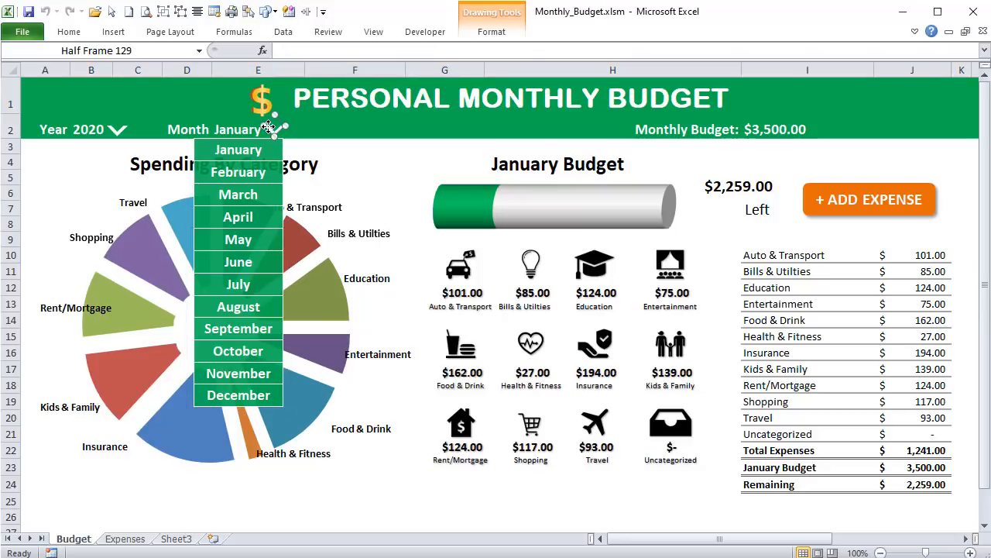
{"action": "right_click", "coordinate": [269, 128]}
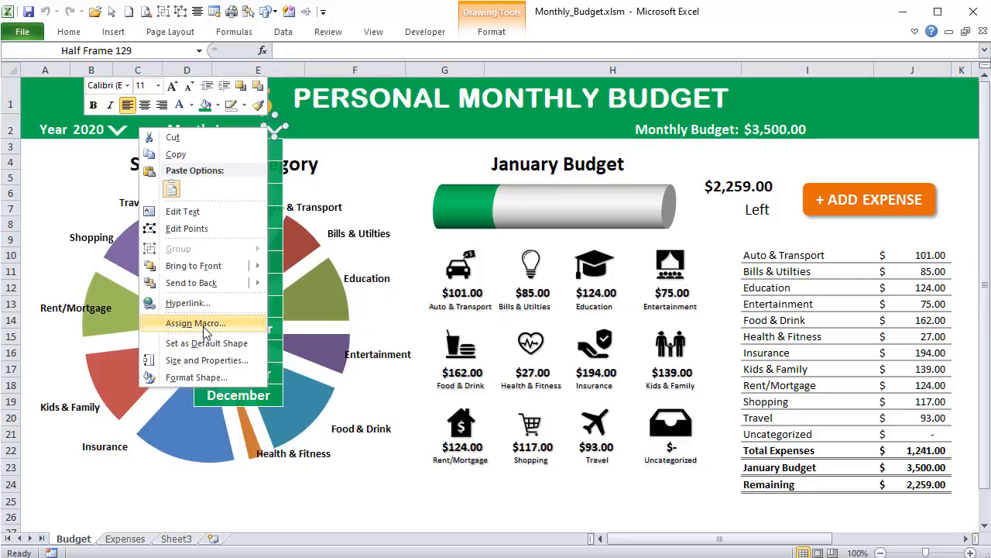
{"action": "left_click", "coordinate": [200, 324]}
{"action": "left_click", "coordinate": [114, 249]}
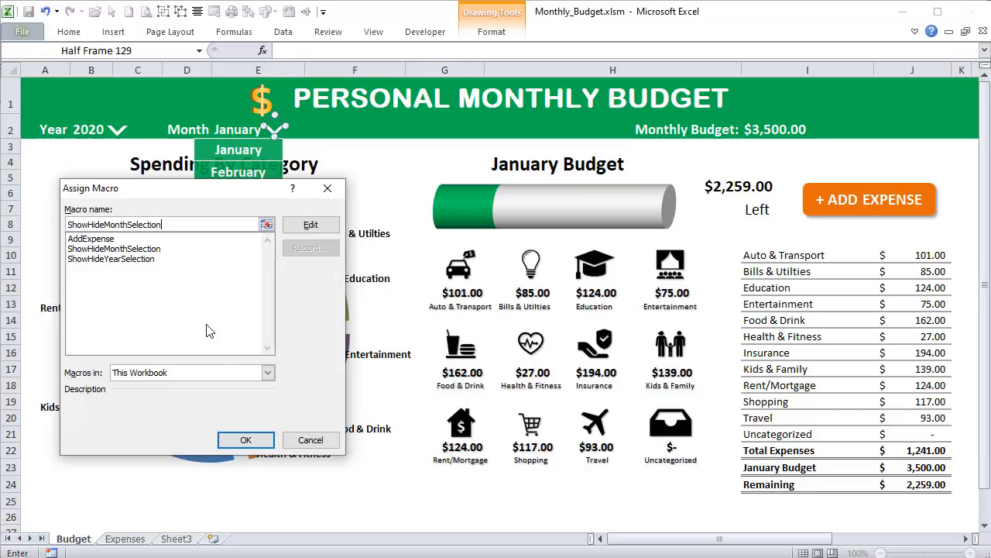
{"action": "left_click", "coordinate": [254, 438]}
- Deselect the arrow shape beside Month and test it by toggling the month list repeatedly, leaving the list shown
{"action": "left_click", "coordinate": [75, 157]}
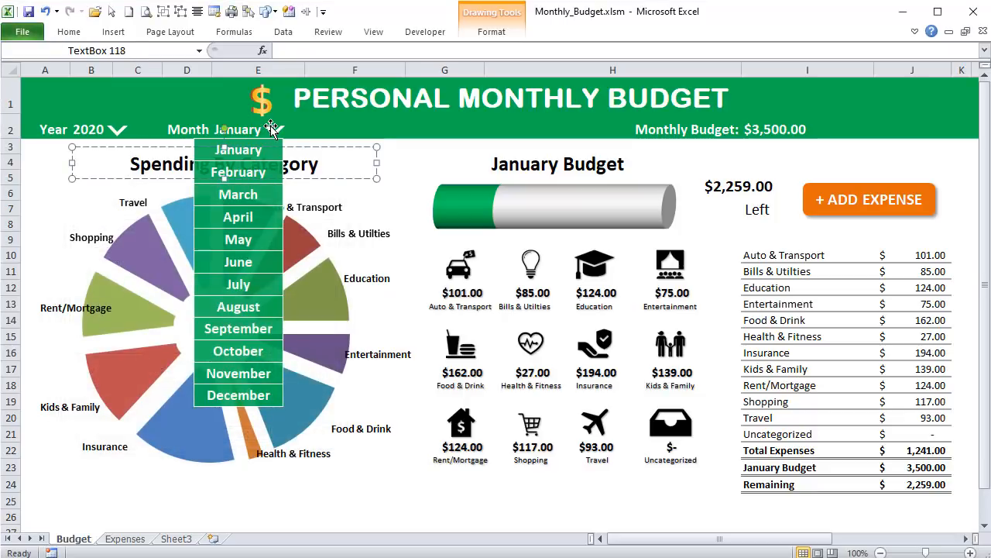
{"action": "left_click", "coordinate": [273, 132]}
{"action": "left_click", "coordinate": [273, 131]}
{"action": "left_click", "coordinate": [273, 132]}
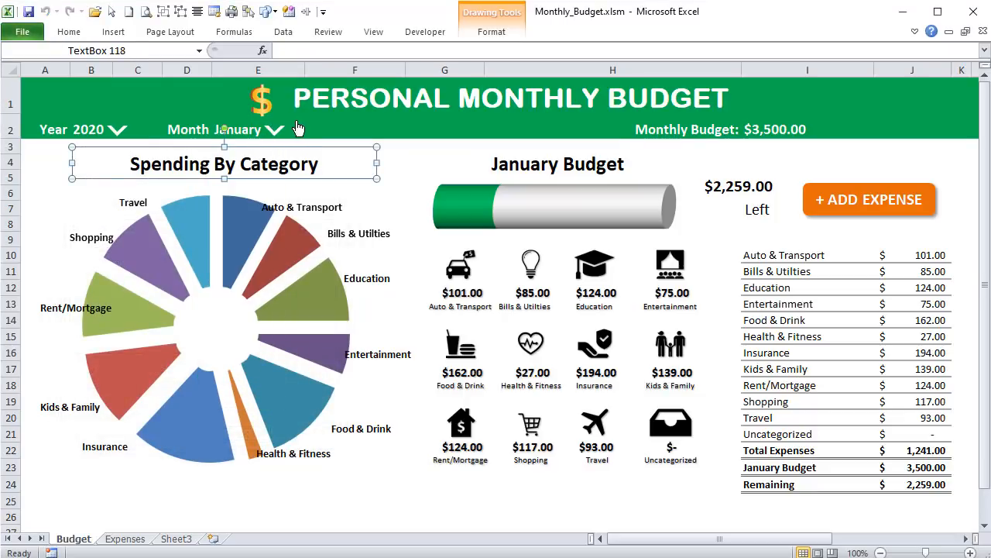
{"action": "left_click", "coordinate": [290, 122]}
{"action": "left_click", "coordinate": [275, 130]}
{"action": "left_click", "coordinate": [275, 131]}
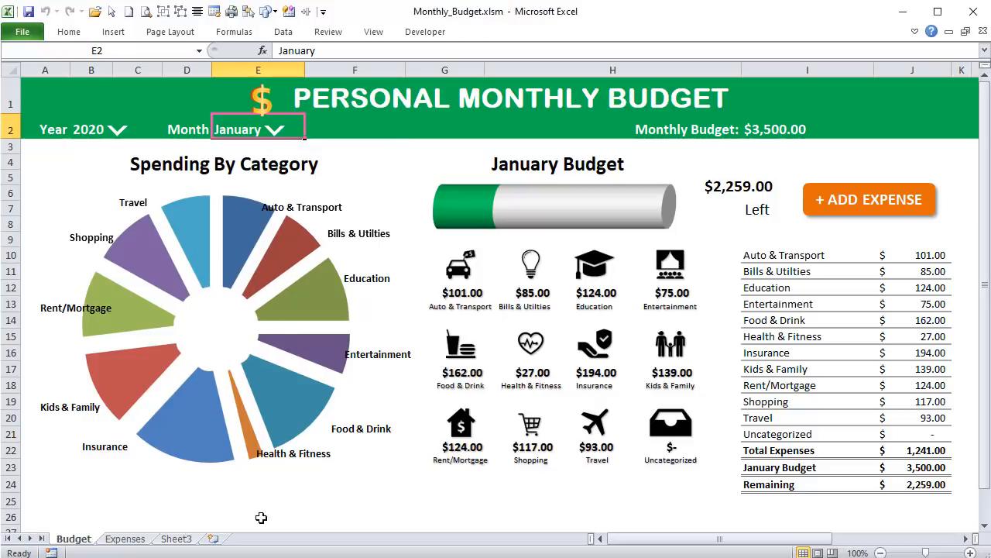
{"action": "left_click", "coordinate": [275, 131]}
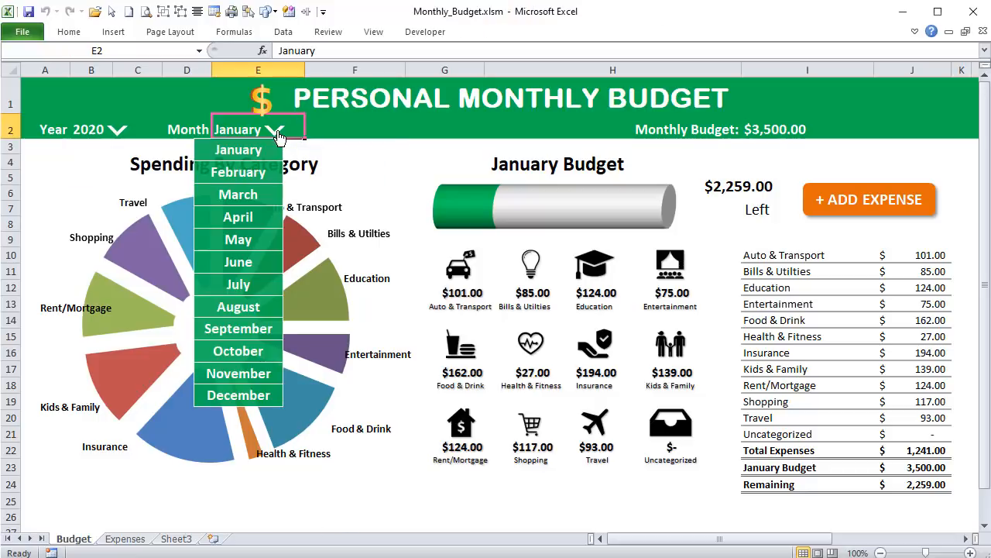
- Show the year list too and select several blank cells below the chart to test whether the open lists close
{"action": "left_click", "coordinate": [374, 505]}
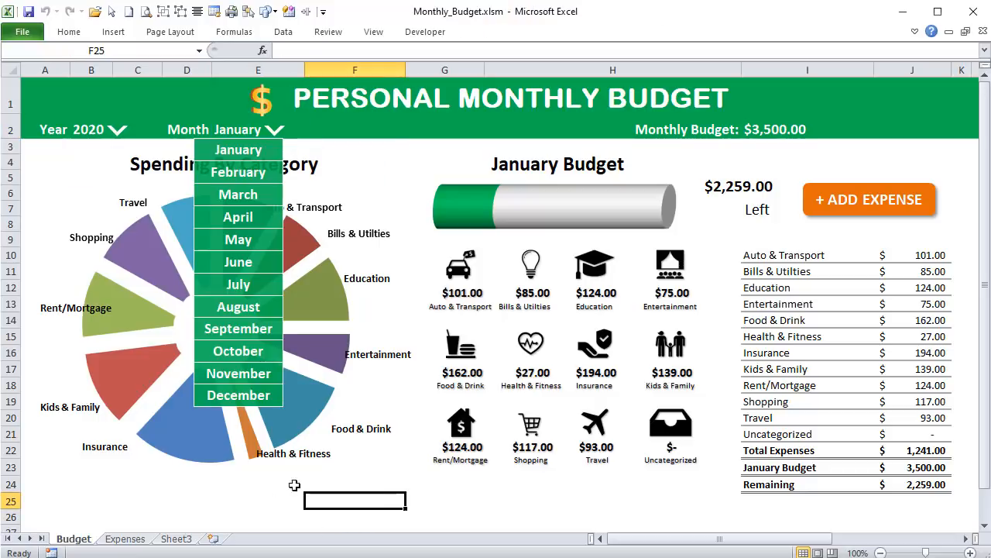
{"action": "left_click", "coordinate": [120, 131]}
{"action": "left_click", "coordinate": [141, 501]}
{"action": "left_click", "coordinate": [92, 499]}
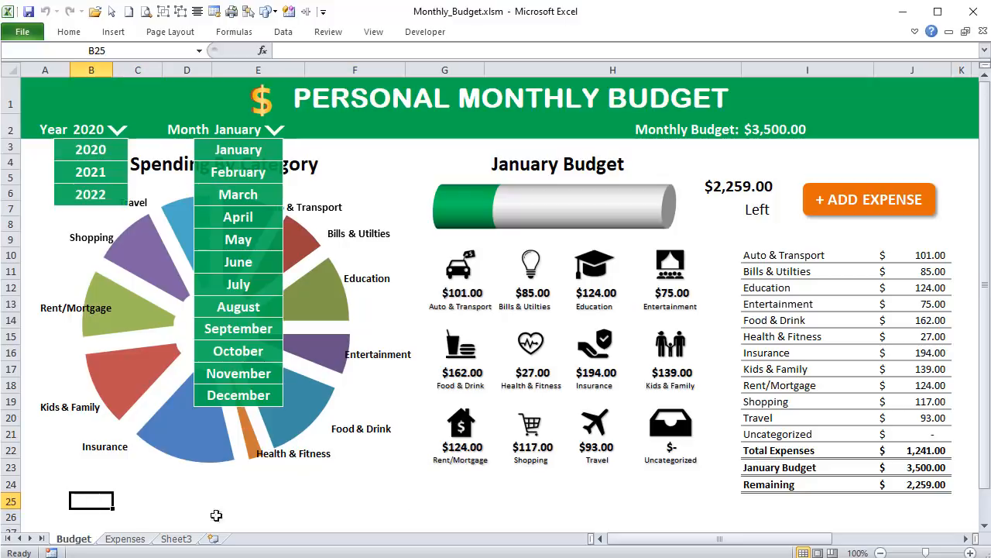
{"action": "left_click", "coordinate": [219, 514]}
{"action": "left_click", "coordinate": [136, 488]}
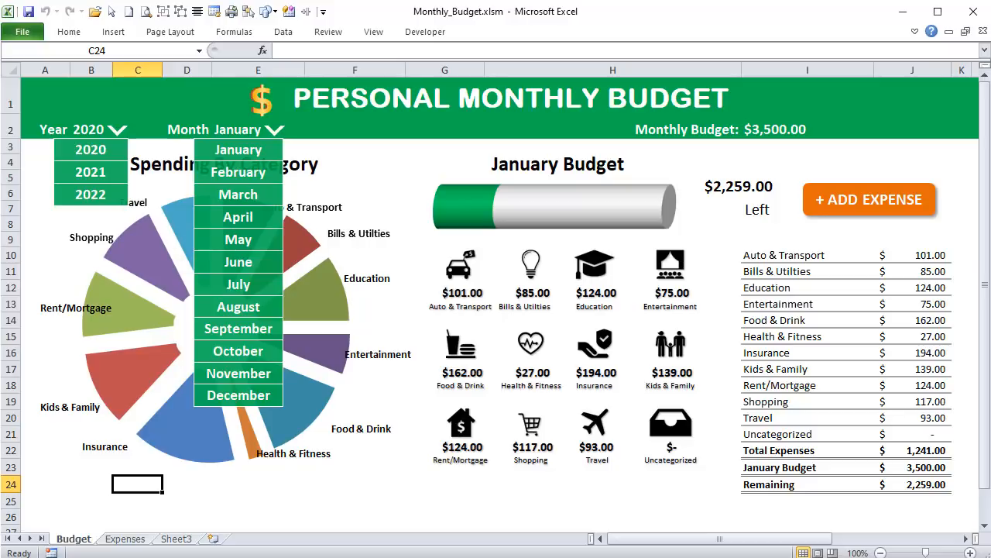
- Open the code module of Sheet1 (Budget) and create a Worksheet_SelectionChange event procedure
{"action": "key", "text": "alt+F11"}
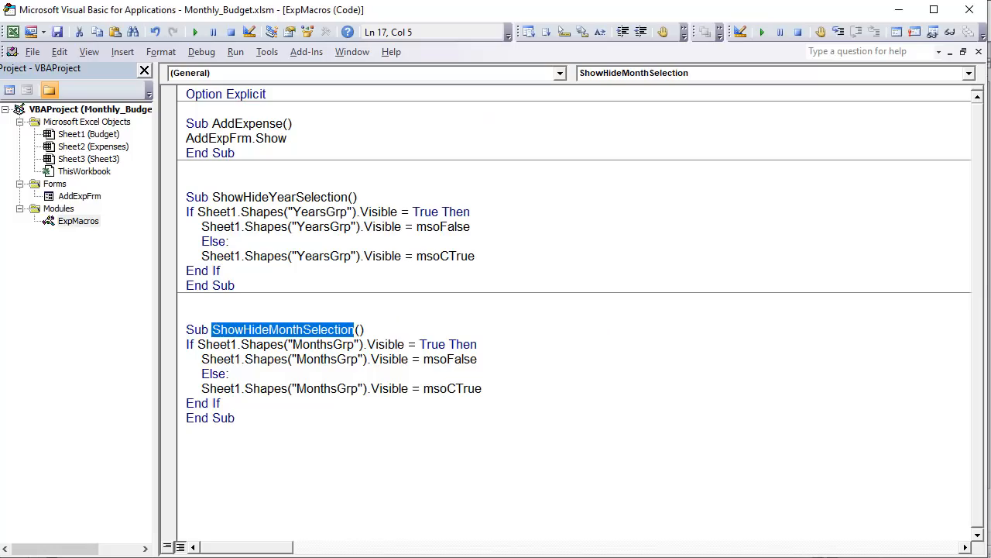
{"action": "double_click", "coordinate": [84, 135]}
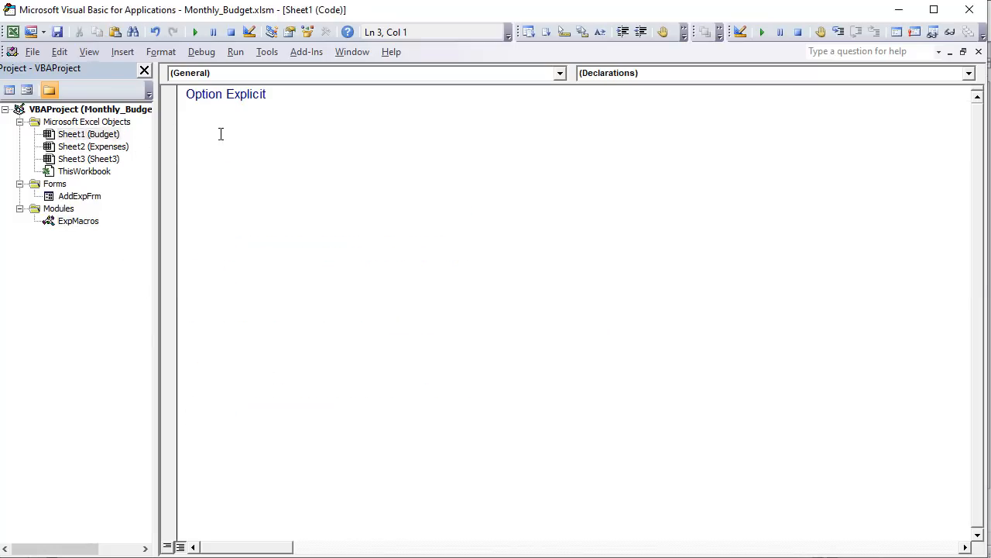
{"action": "left_click", "coordinate": [542, 77]}
{"action": "left_click", "coordinate": [303, 98]}
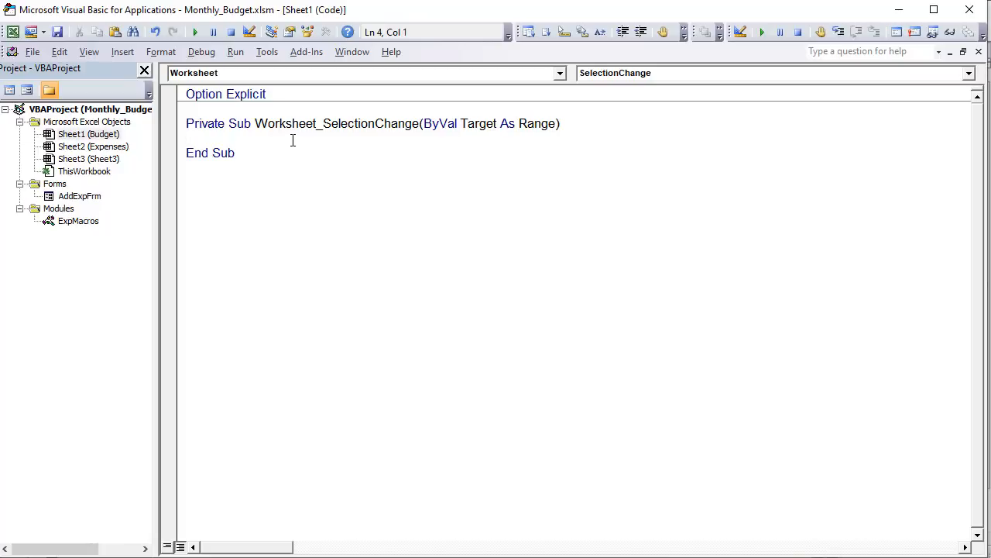
- Add the statement Shapes("MonthsGrp").Visible = msoFalse to the Worksheet_SelectionChange procedure
{"action": "type", "text": "Shapes("}
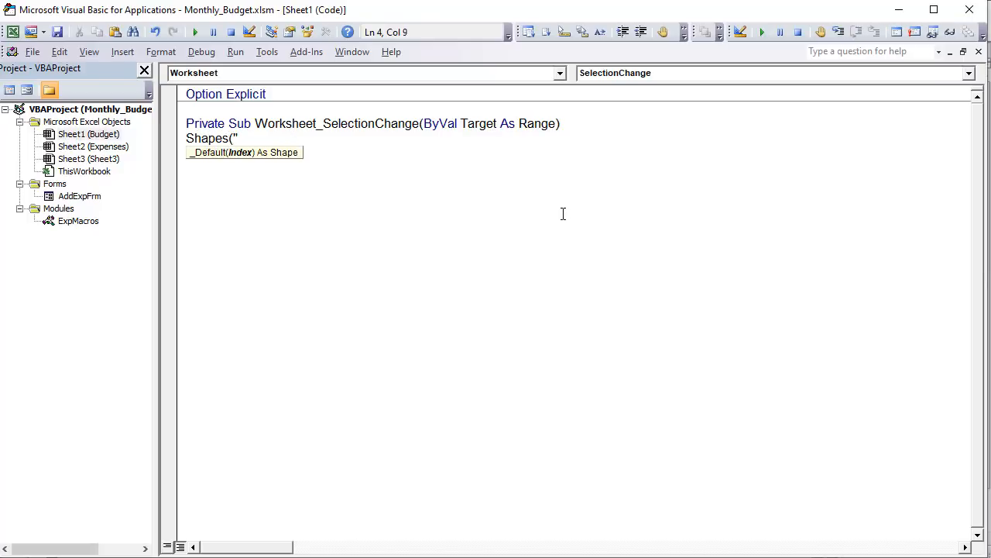
{"action": "type", "text": "\"MonthsGrp\").Visible ="}
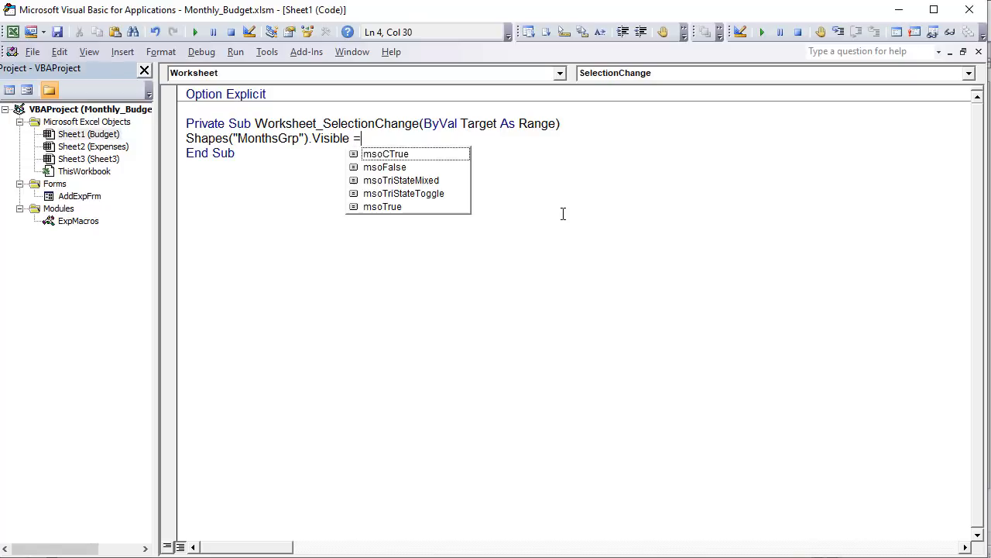
{"action": "type", "text": " ms"}
{"action": "key", "text": "Down"}
{"action": "key", "text": "Tab"}
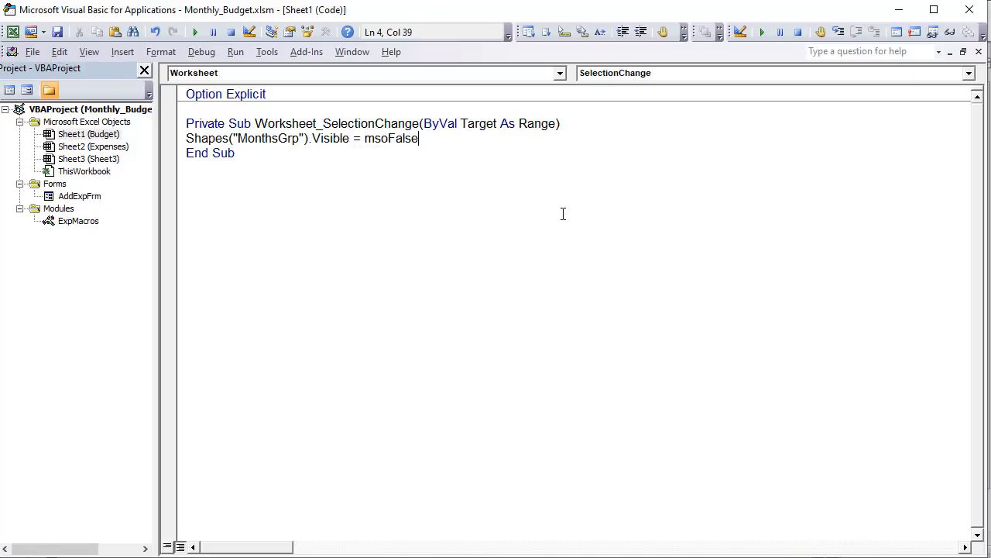
- Add a second statement, Shapes("YearsGrp").Visible = msoFalse, below the MonthsGrp line
{"action": "key", "text": "Return"}
{"action": "type", "text": "Shapes("}
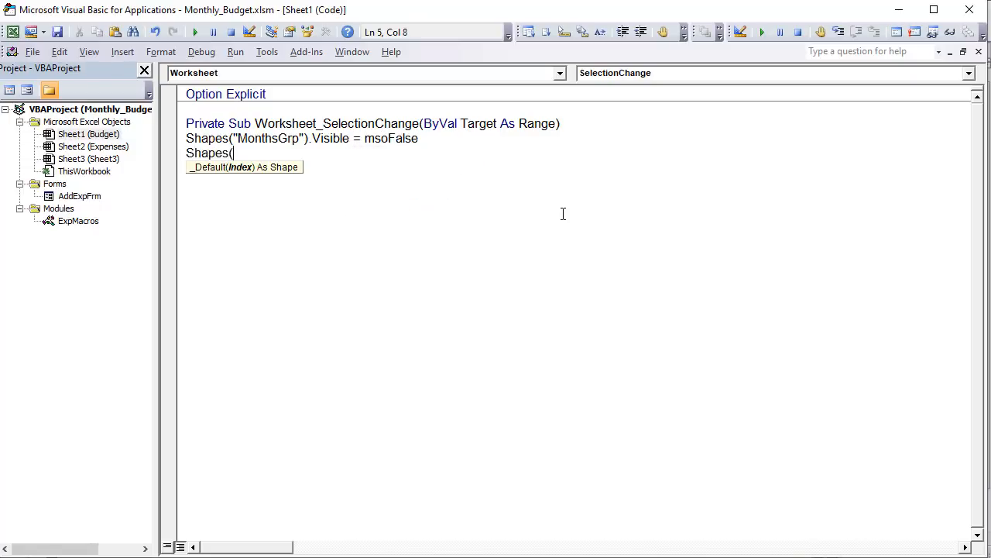
{"action": "type", "text": "\"YearsGrp\")"}
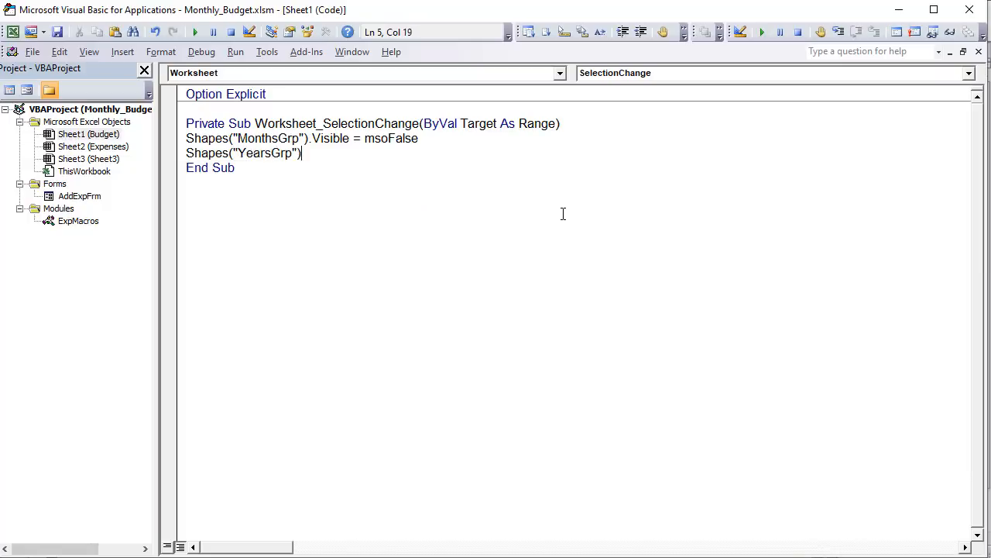
{"action": "type", "text": ".vi"}
{"action": "key", "text": "Tab"}
{"action": "type", "text": "= ms"}
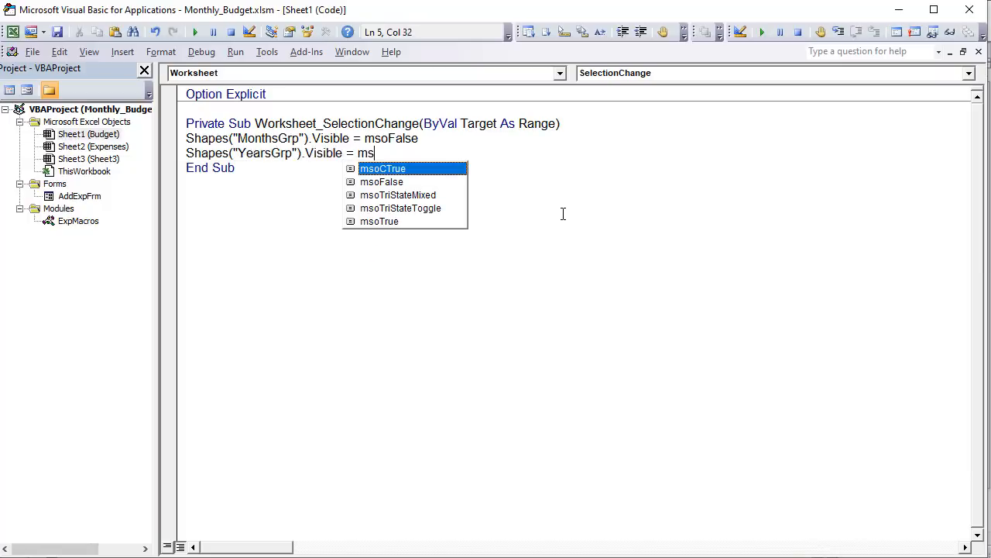
{"action": "key", "text": "Down"}
{"action": "key", "text": "Tab"}
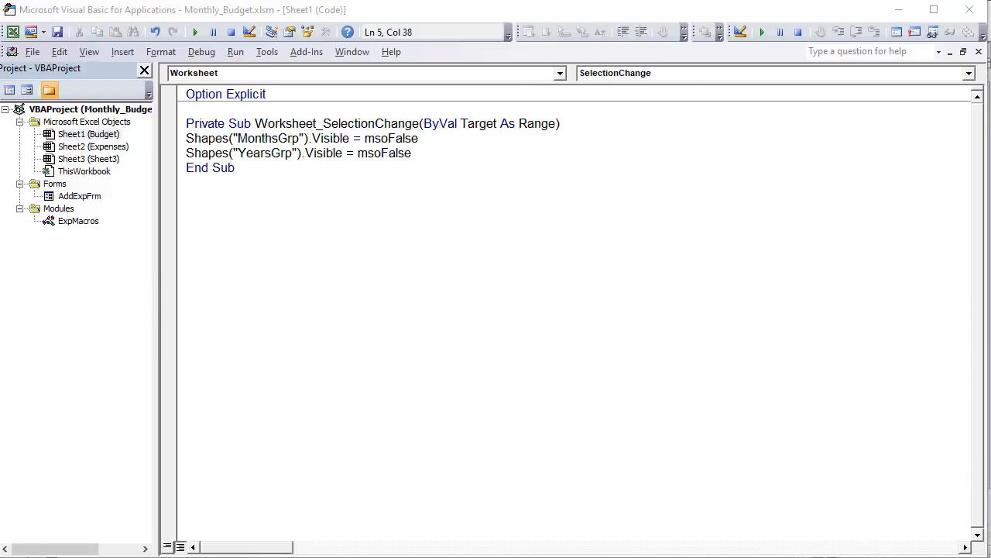
- Test the selection-change event on the Budget sheet by showing the year and month lists and selecting a cell after each
{"action": "key", "text": "alt+F11"}
{"action": "left_click", "coordinate": [376, 467]}
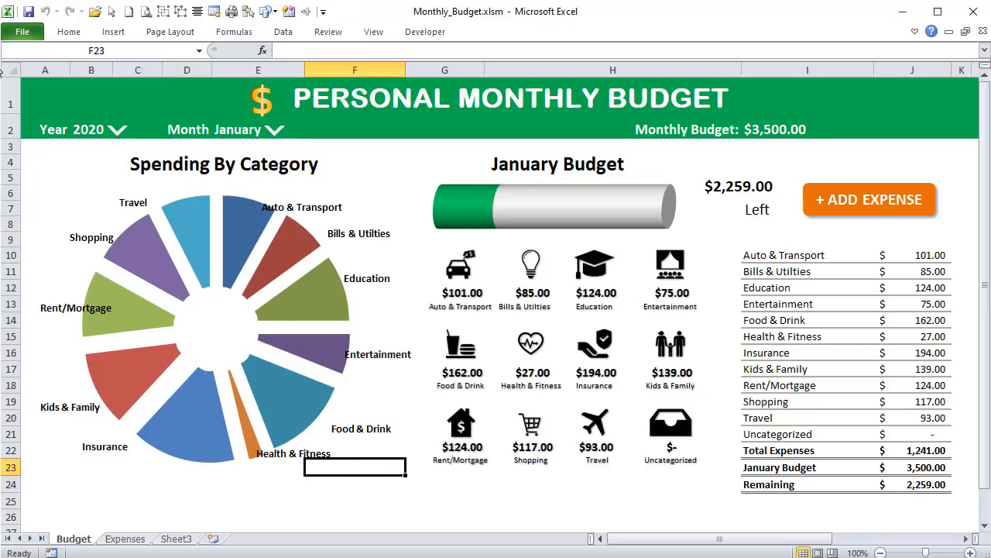
{"action": "left_click", "coordinate": [120, 131]}
{"action": "left_click", "coordinate": [183, 502]}
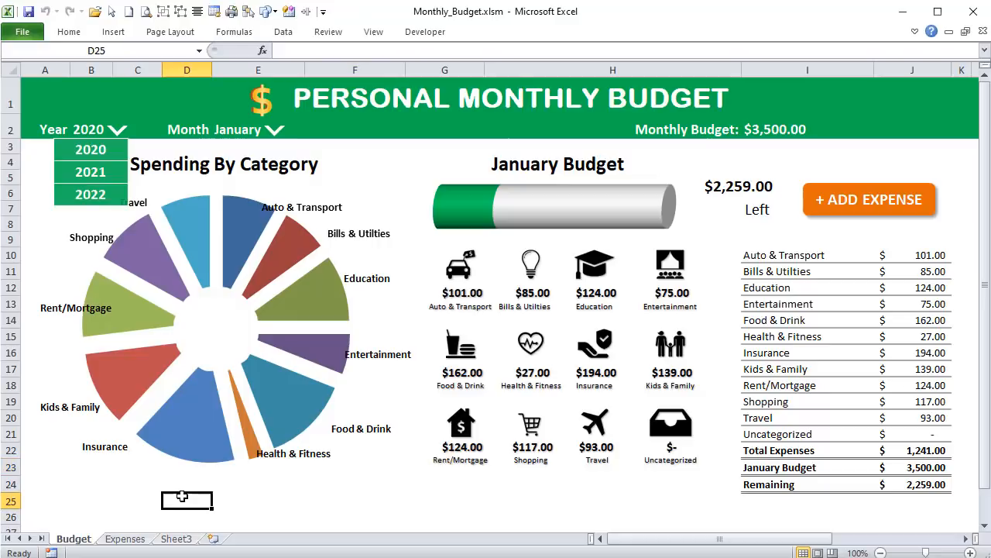
{"action": "left_click", "coordinate": [275, 129]}
{"action": "left_click", "coordinate": [400, 484]}
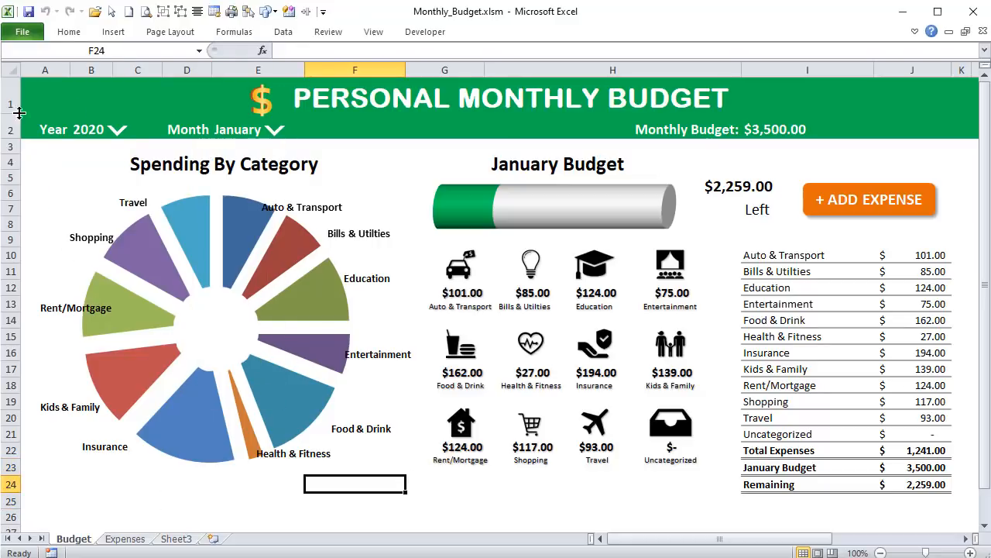
{"action": "left_click", "coordinate": [119, 130]}
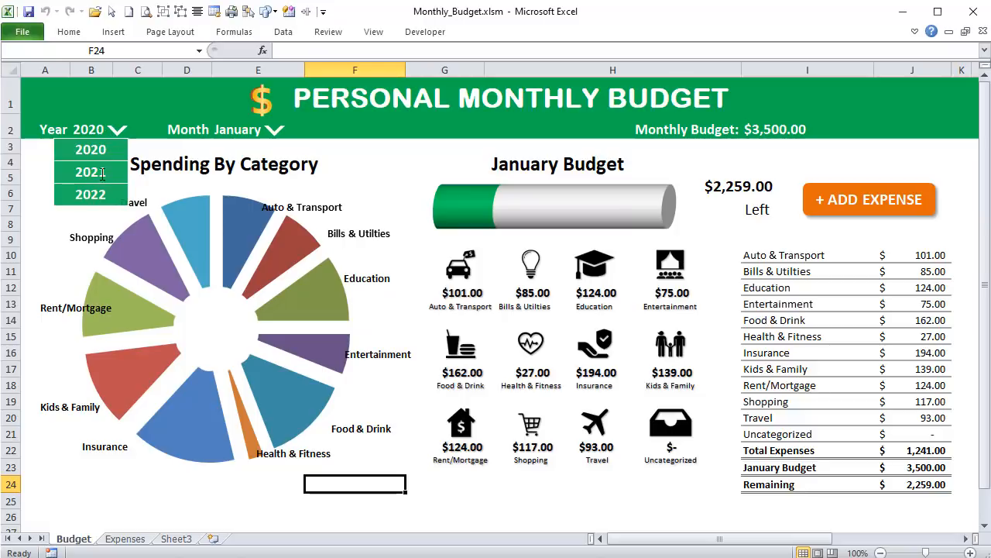
{"action": "left_click", "coordinate": [82, 129]}
- Check the names of the individual year and month shapes and the cells holding the selected year and month
{"action": "left_click", "coordinate": [120, 132]}
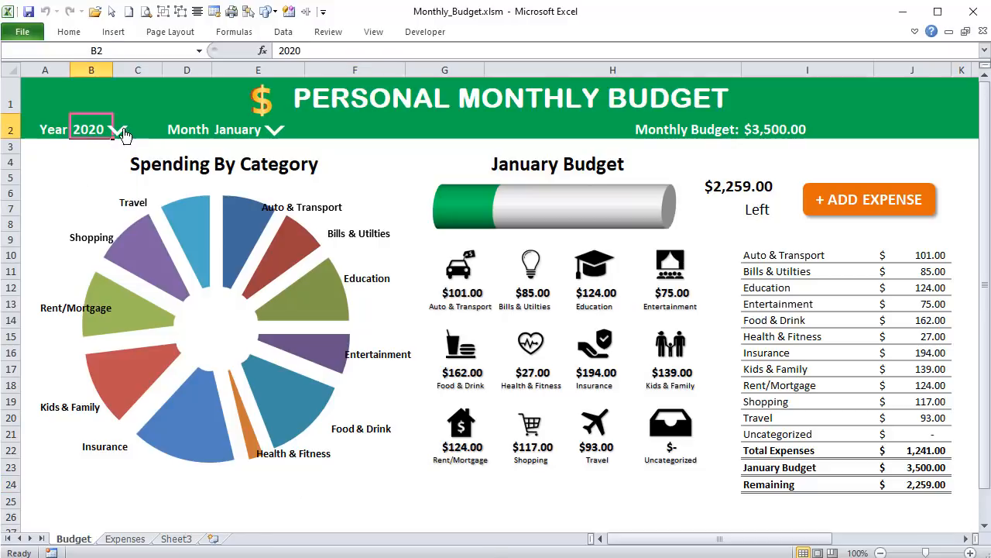
{"action": "right_click", "coordinate": [101, 151]}
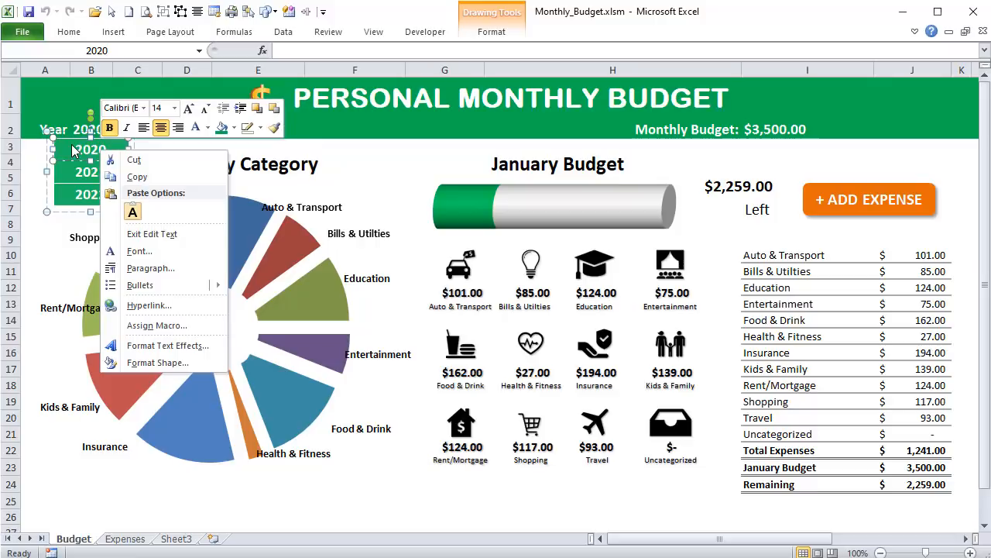
{"action": "left_click", "coordinate": [78, 173]}
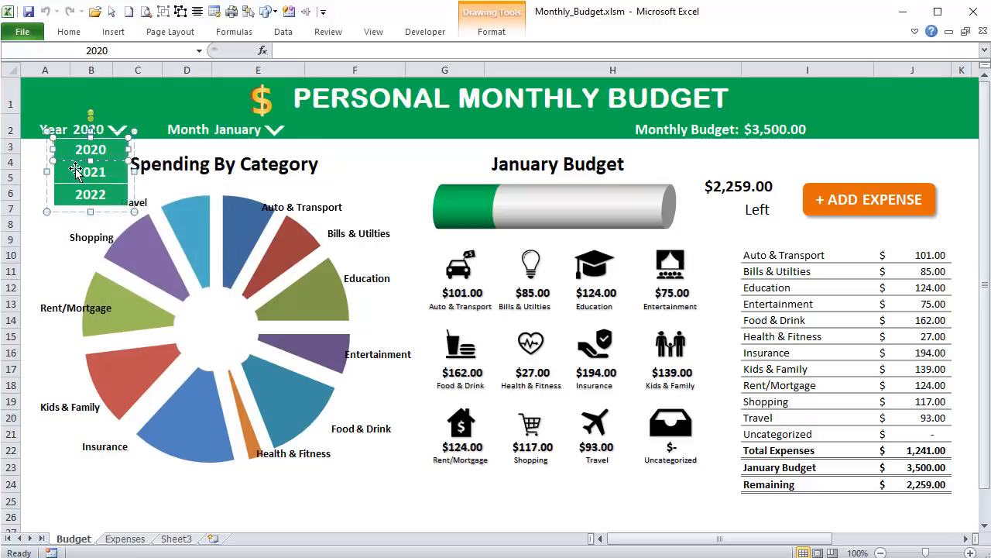
{"action": "left_click", "coordinate": [73, 194]}
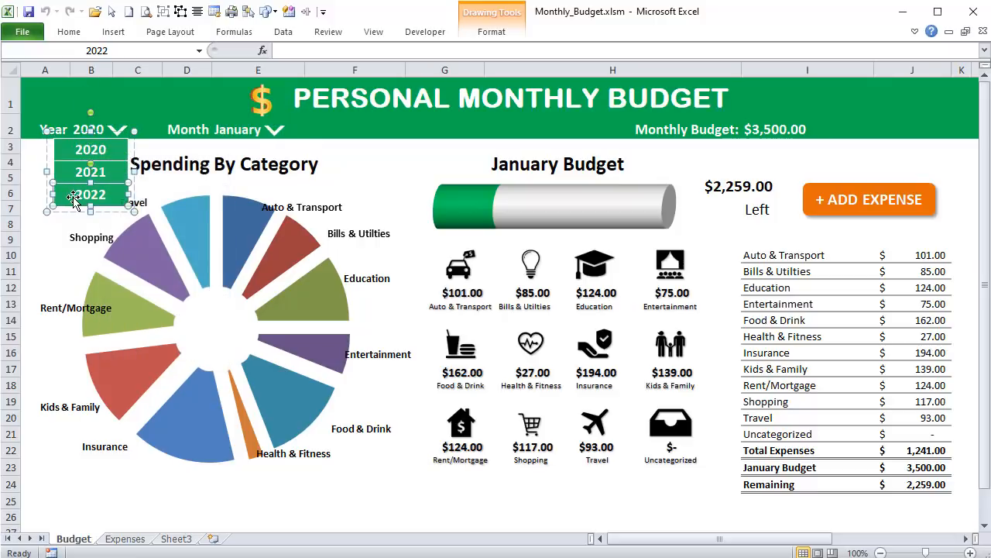
{"action": "left_click", "coordinate": [277, 140]}
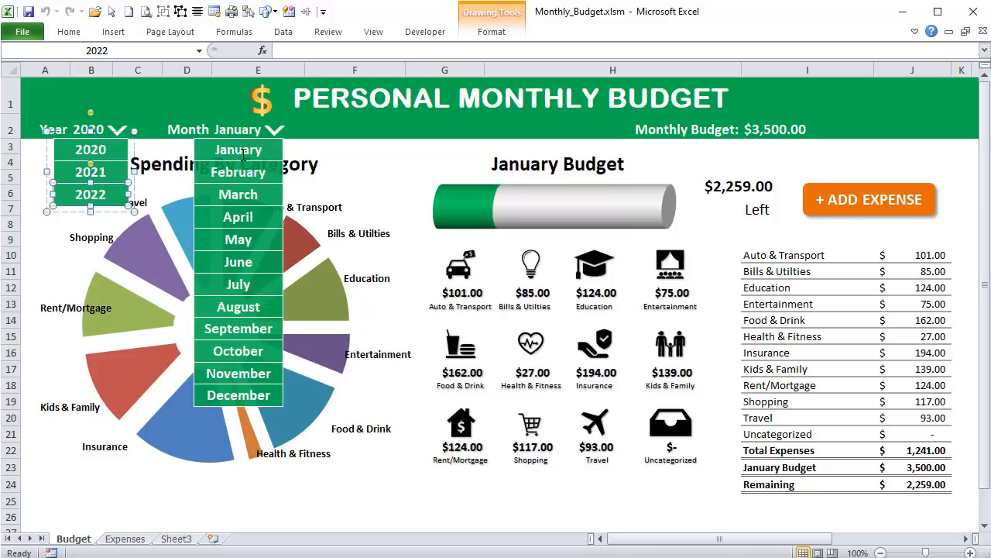
{"action": "left_click", "coordinate": [242, 153]}
{"action": "left_click", "coordinate": [234, 165]}
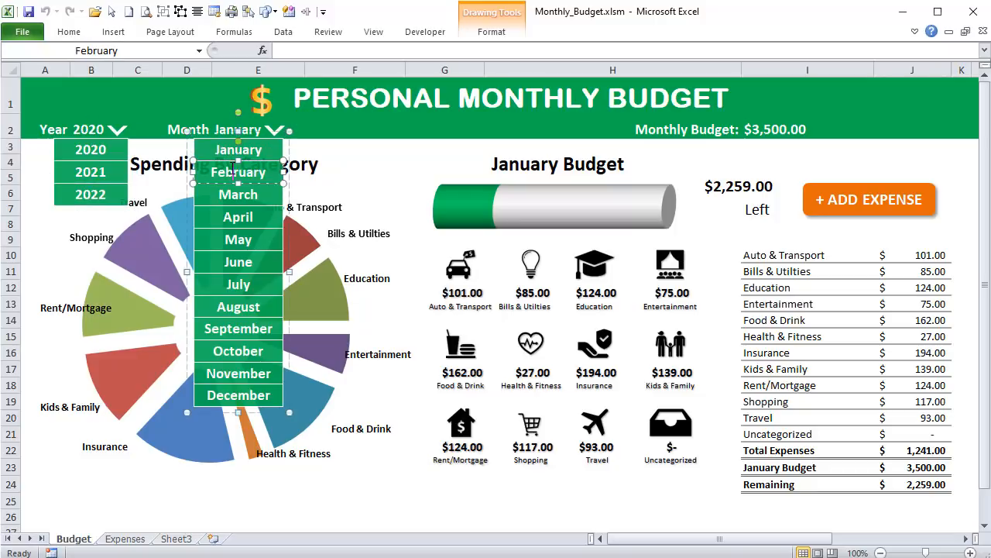
{"action": "left_click", "coordinate": [227, 125]}
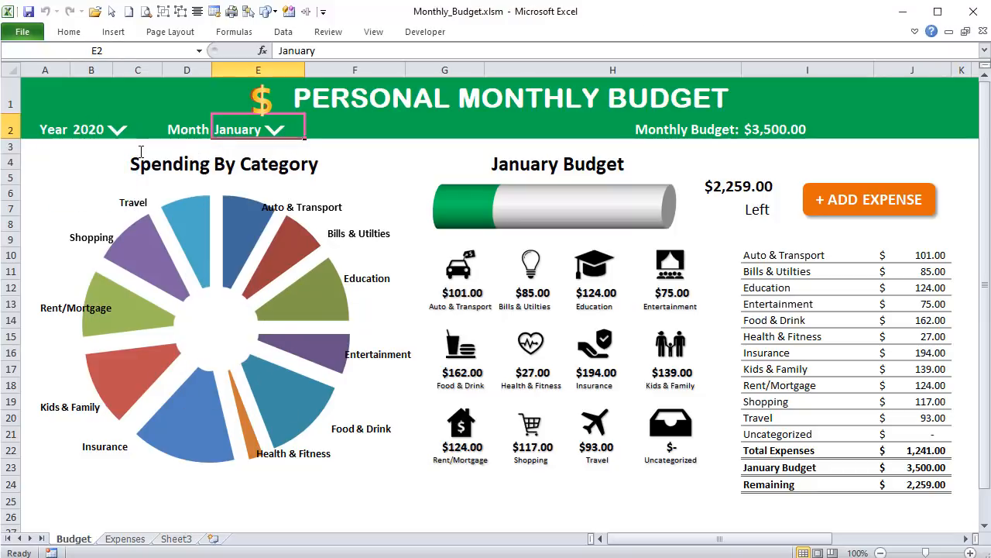
{"action": "left_click", "coordinate": [94, 124]}
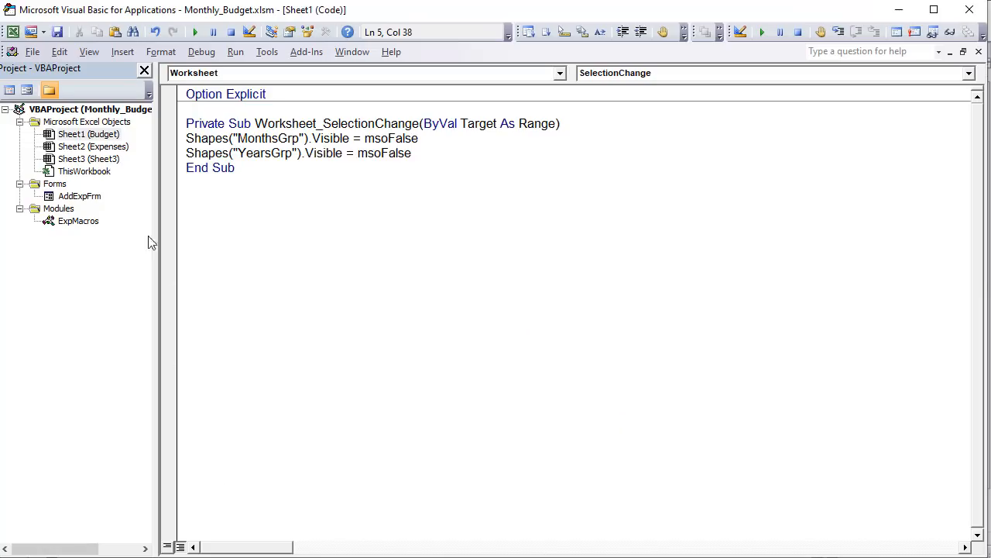
- Create a Year_Select procedure below the Worksheet_SelectionChange event in the Sheet1 code module
{"action": "left_click", "coordinate": [261, 175]}
{"action": "type", "text": "Sub Year_Select"}
{"action": "key", "text": "Return"}
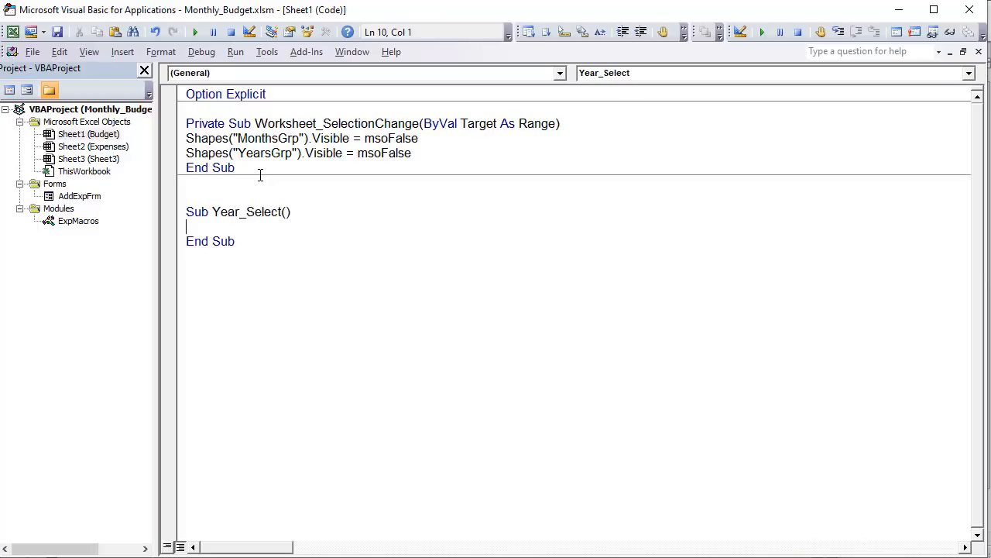
- Add the statement Sheet1.Range("B2").Value = Application.Caller to the Year_Select procedure
{"action": "type", "text": "Sheet1.Range"}
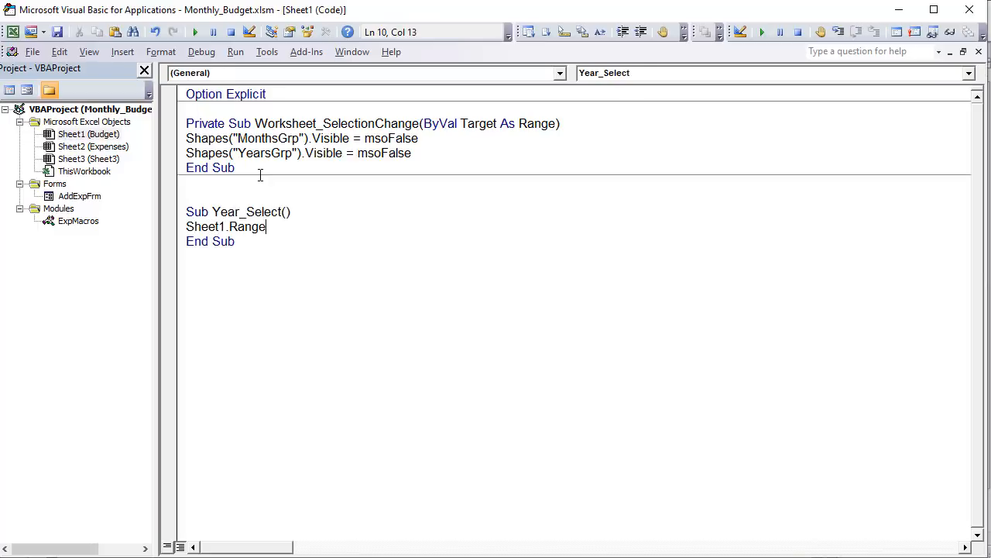
{"action": "type", "text": "(\"B2\").Value "}
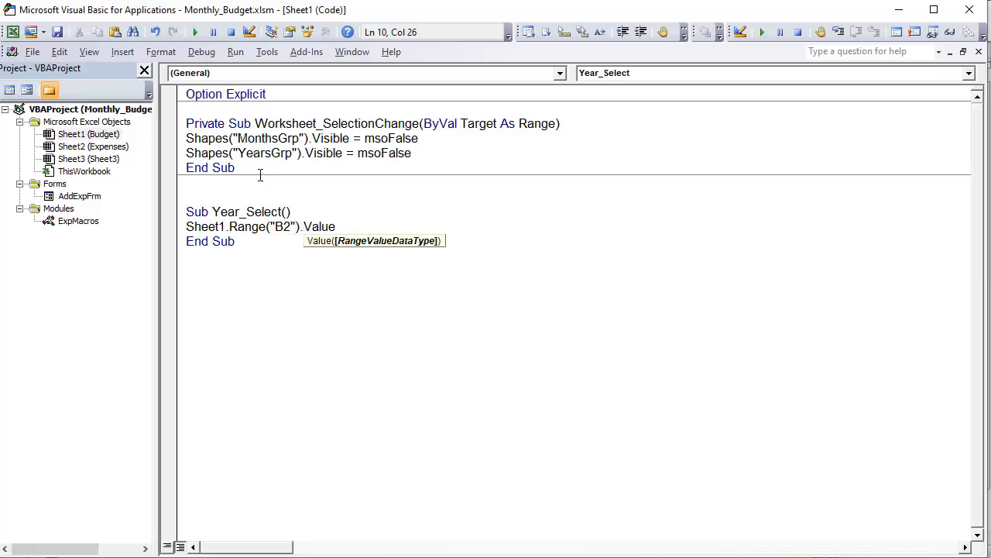
{"action": "type", "text": "= Applica"}
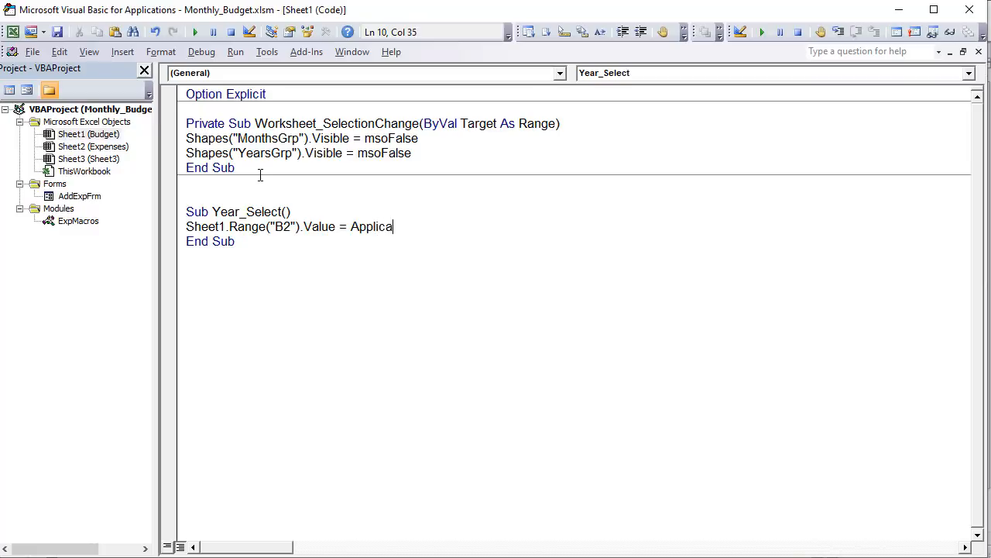
{"action": "type", "text": "tion.call"}
{"action": "key", "text": "Tab"}
{"action": "key", "text": "Return"}
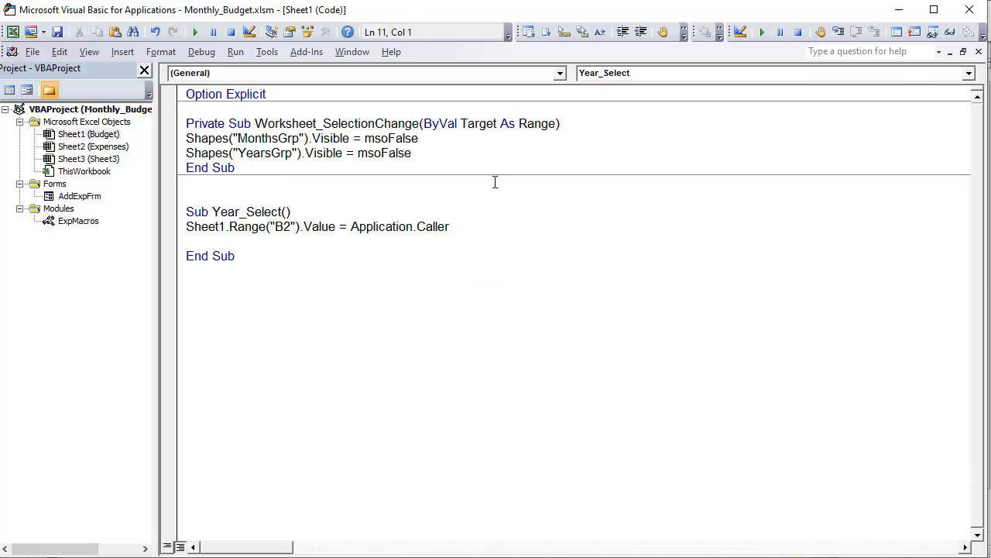
- Copy the Shapes("YearsGrp").Visible = msoFalse line from the SelectionChange event into Year_Select, below the B2 statement
{"action": "left_click_drag", "start_coordinate": [463, 152], "coordinate": [187, 153]}
{"action": "key", "text": "ctrl+c"}
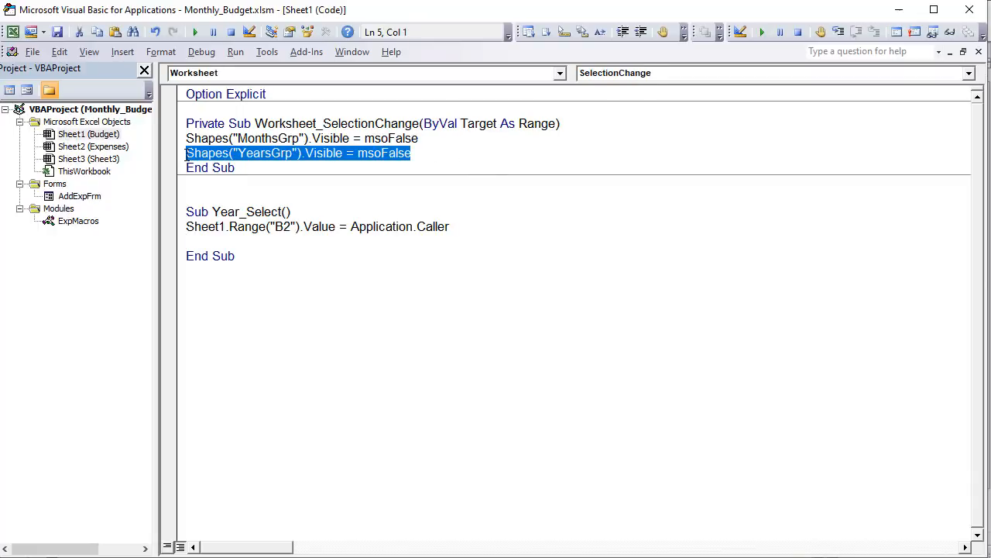
{"action": "left_click", "coordinate": [227, 242]}
{"action": "key", "text": "ctrl+v"}
- Move the whole Year_Select procedure from the Sheet1 code to the end of the ExpMacros module
{"action": "left_click_drag", "start_coordinate": [252, 256], "coordinate": [161, 207]}
{"action": "key", "text": "ctrl+x"}
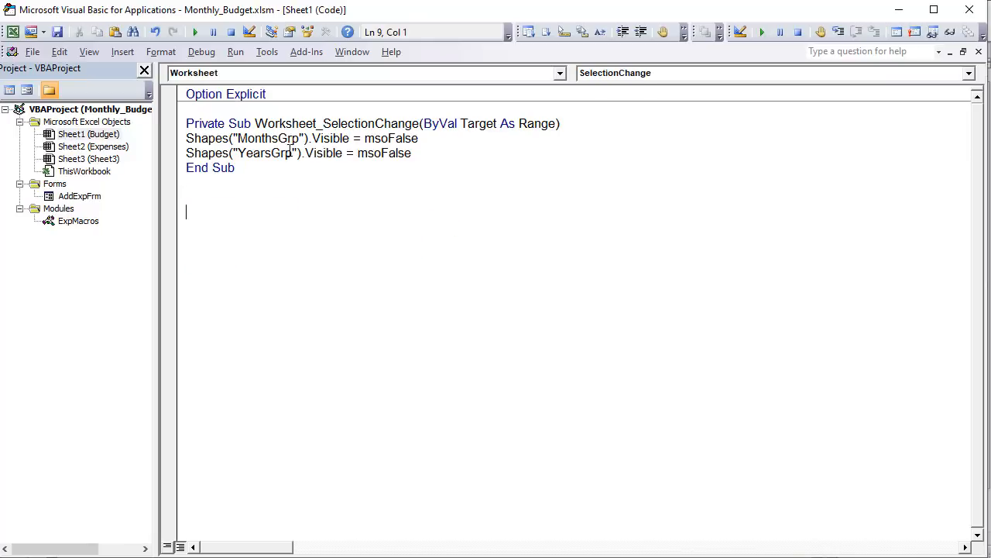
{"action": "double_click", "coordinate": [90, 221]}
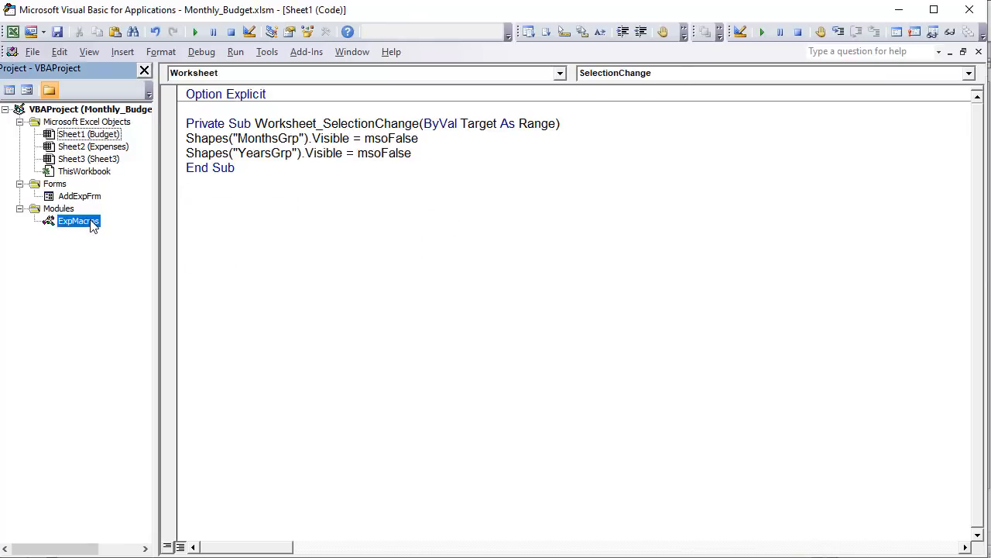
{"action": "left_click", "coordinate": [280, 431]}
{"action": "key", "text": "ctrl+v"}
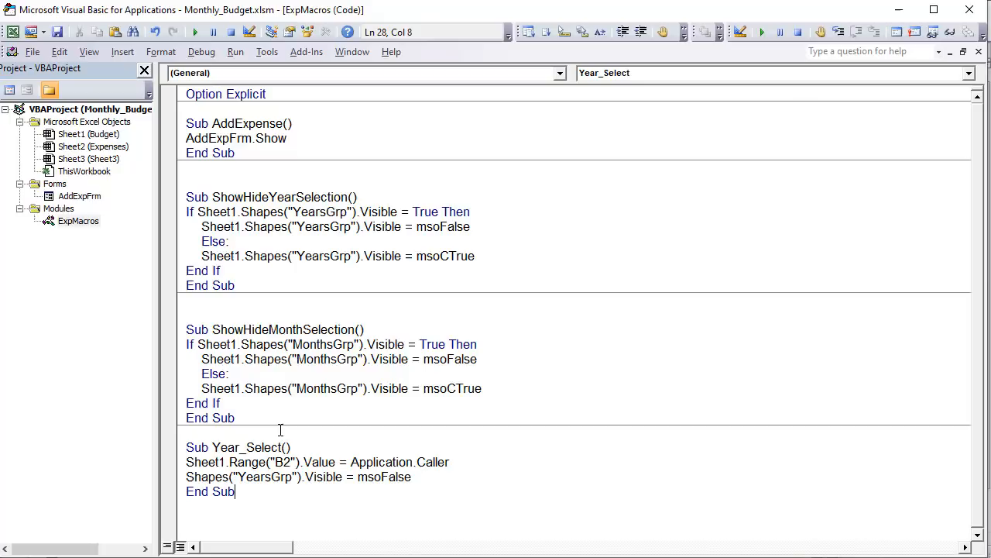
- Create a MonthSelect procedure below Year_Select in the ExpMacros module
{"action": "left_click", "coordinate": [244, 476]}
{"action": "key", "text": "Return"}
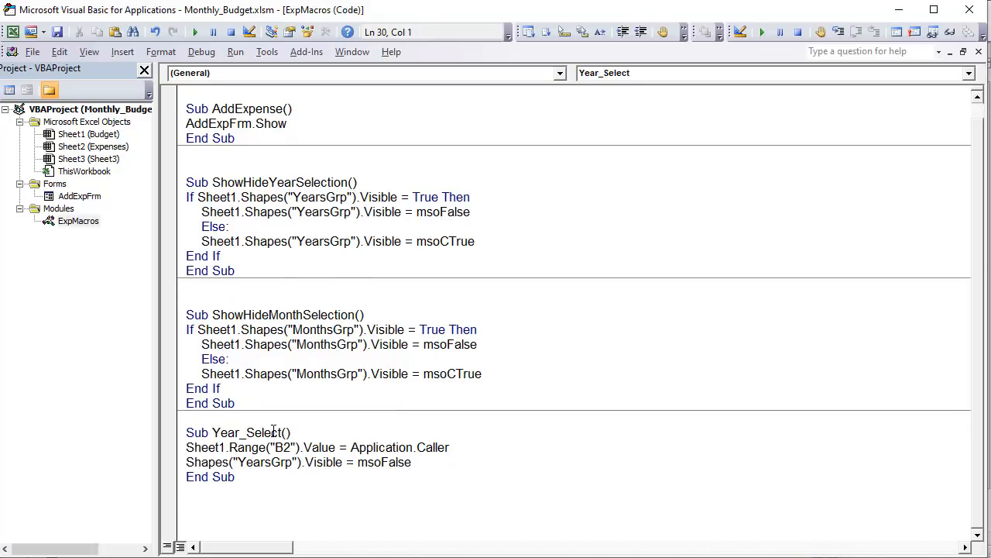
{"action": "type", "text": "Sub MonthSelect"}
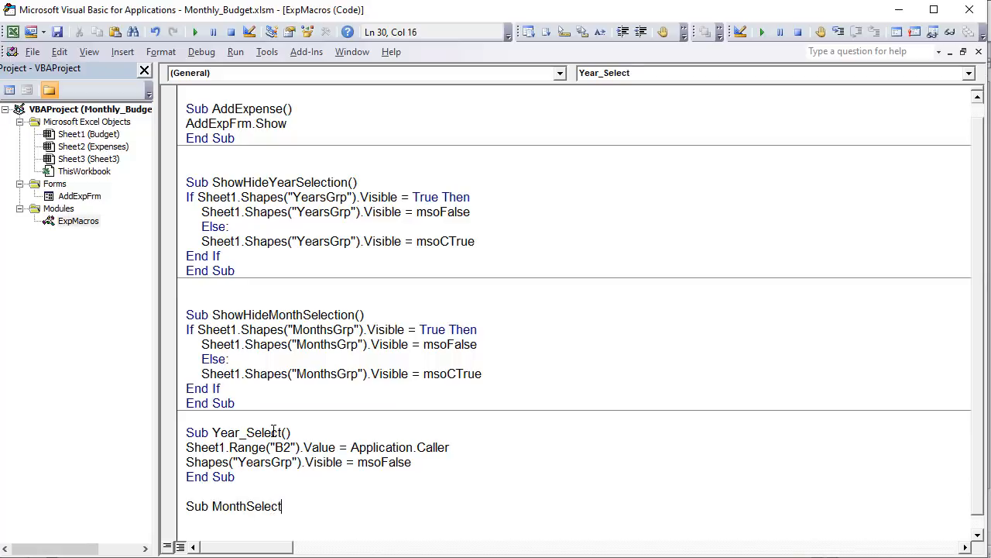
{"action": "key", "text": "Return"}
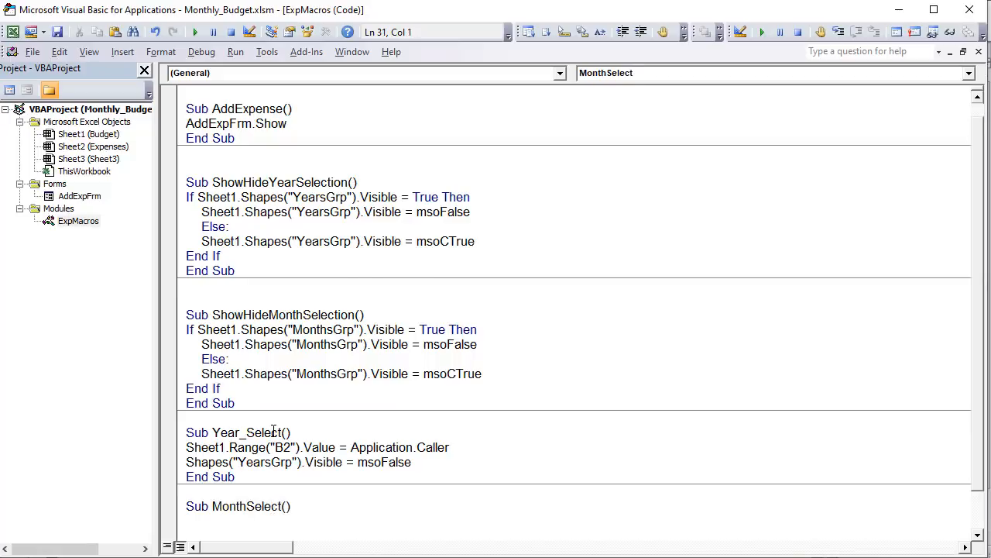
- Add the statement Sheet1.Range("E2").Value = Application.Caller to the MonthSelect procedure
{"action": "scroll", "coordinate": [218, 366], "scroll_direction": "down", "scroll_amount": 1}
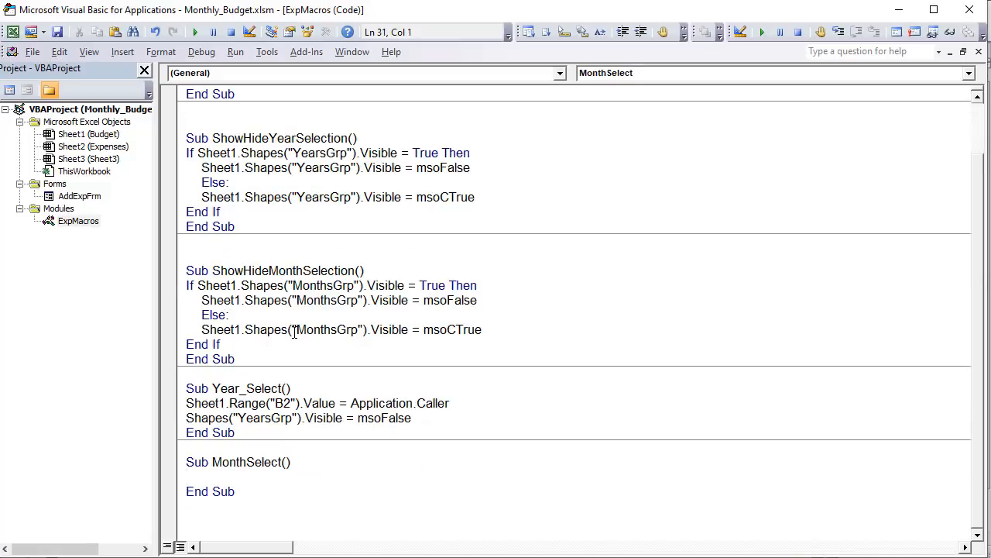
{"action": "type", "text": "Sheet1.Range(\"E"}
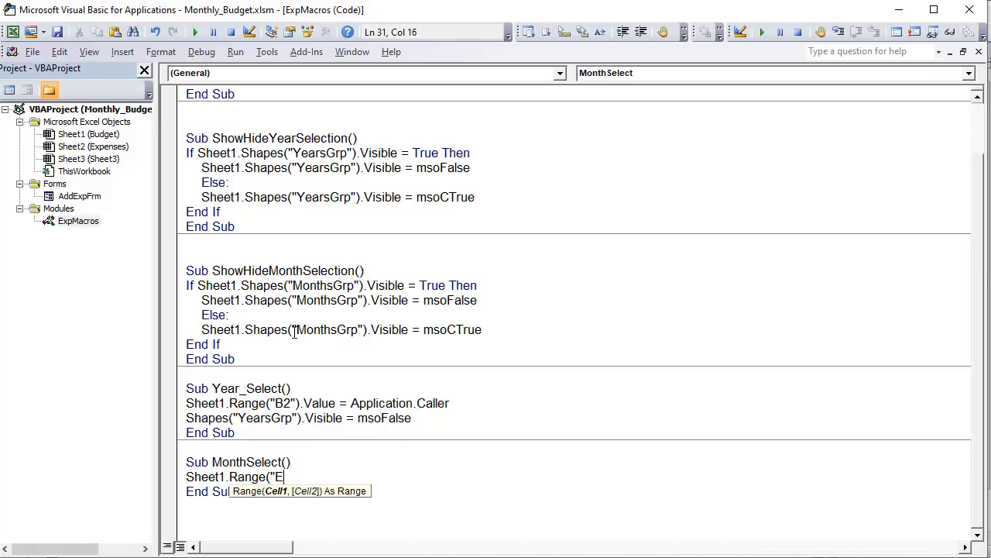
{"action": "type", "text": "2\").Value "}
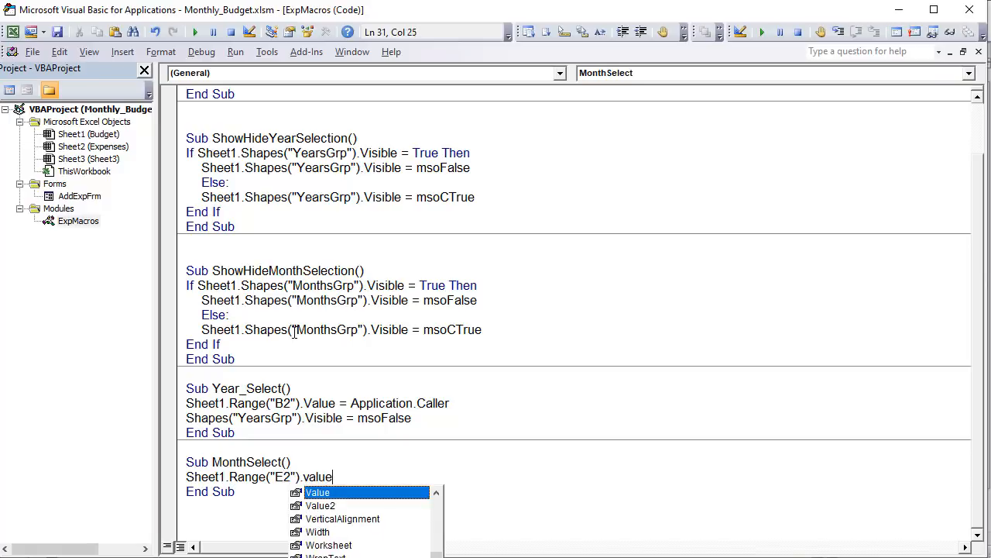
{"action": "type", "text": "= Applica"}
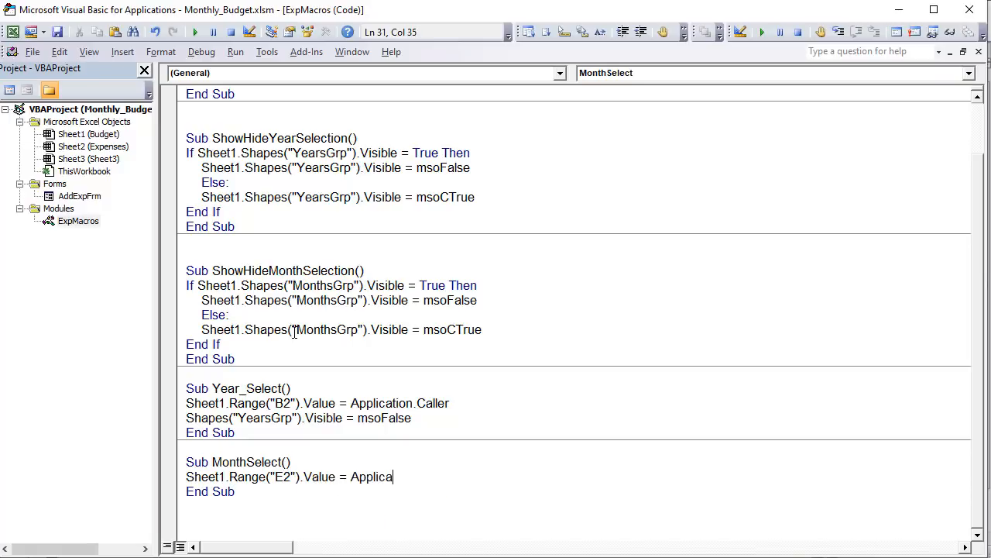
{"action": "type", "text": "tion.Caller"}
{"action": "key", "text": "Return"}
- Add the statement Sheet1.Shapes("MonthsGrp").Visible = msoFalse below the E2 line in MonthSelect
{"action": "type", "text": "Sheet1.Shapes(\"MonthsGrp"}
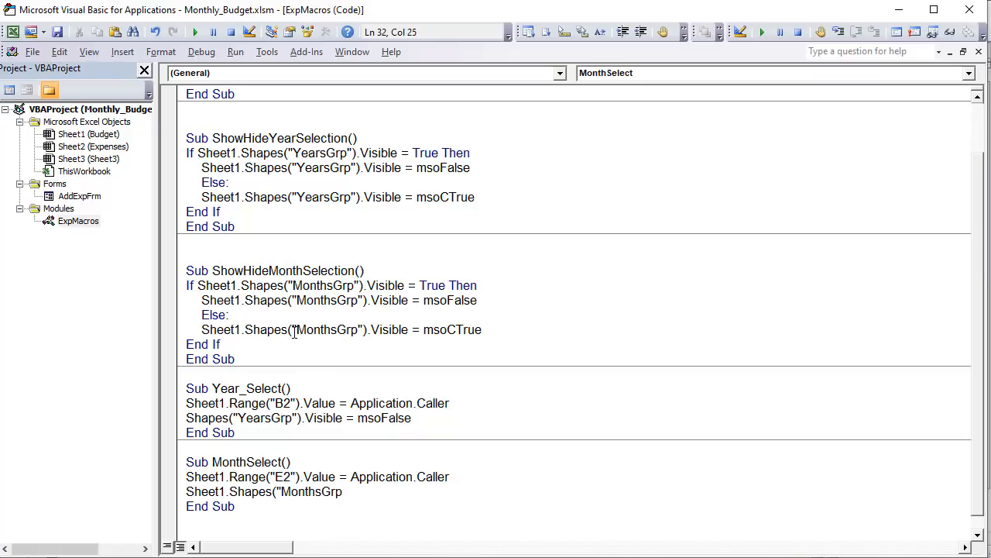
{"action": "type", "text": "\").visible = ms"}
{"action": "key", "text": "Down"}
{"action": "key", "text": "Tab"}
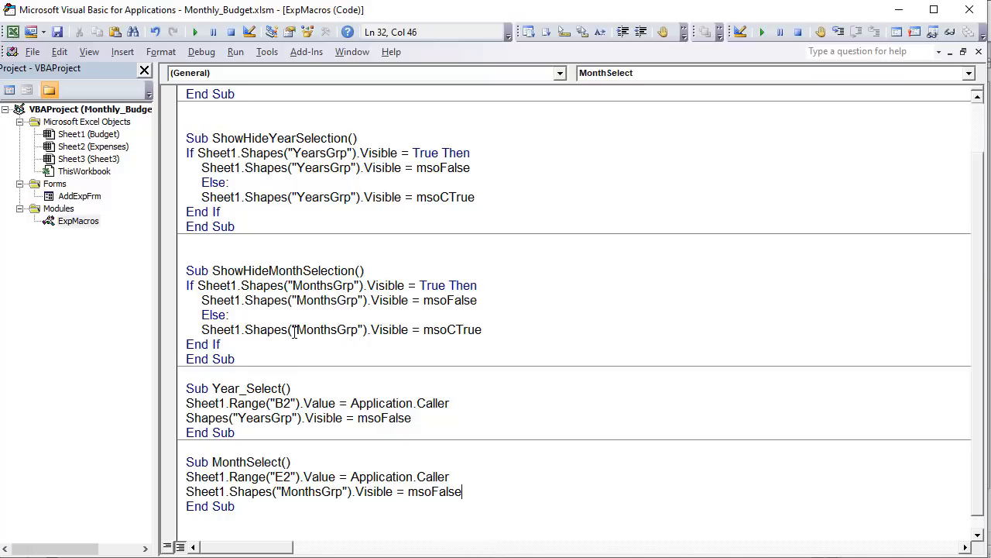
- Qualify the YearsGrp statement in Year_Select with the sheet by prefixing it with Sheet1
{"action": "left_click", "coordinate": [188, 417]}
{"action": "type", "text": "Sheet1."}
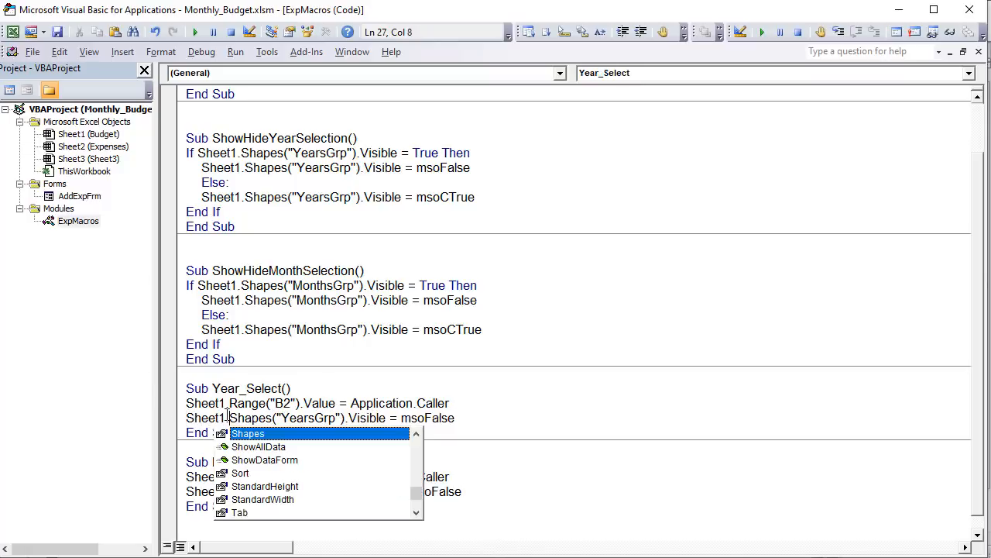
{"action": "left_click", "coordinate": [294, 361]}
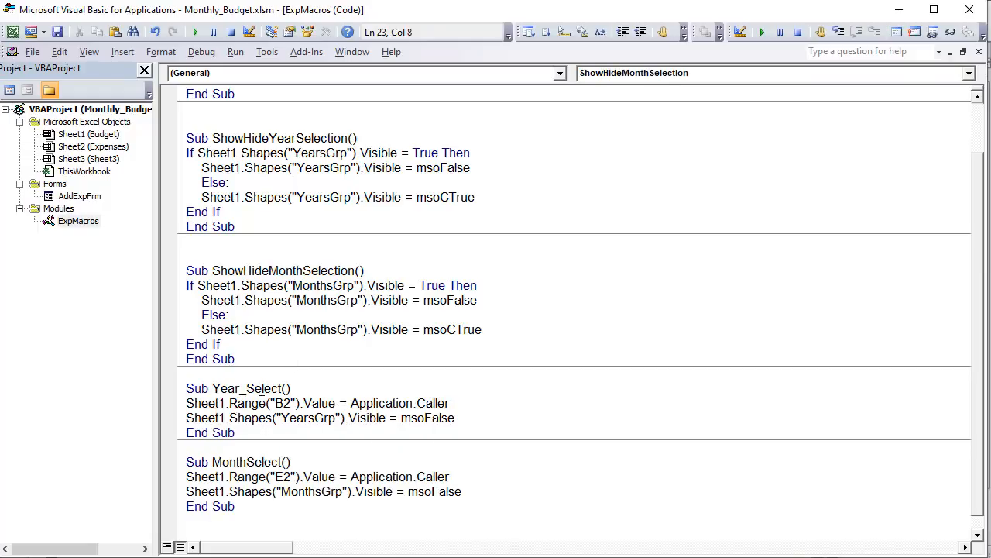
- Show the year list on the Budget sheet and assign the Year_Select macro to the YearsGrp group
{"action": "left_click_drag", "start_coordinate": [281, 388], "coordinate": [217, 395]}
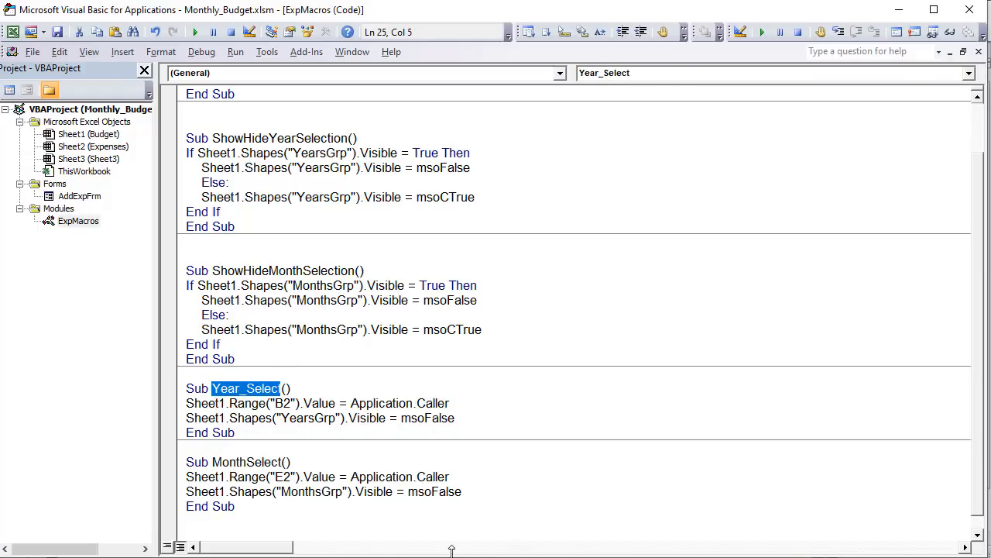
{"action": "key", "text": "alt+F11"}
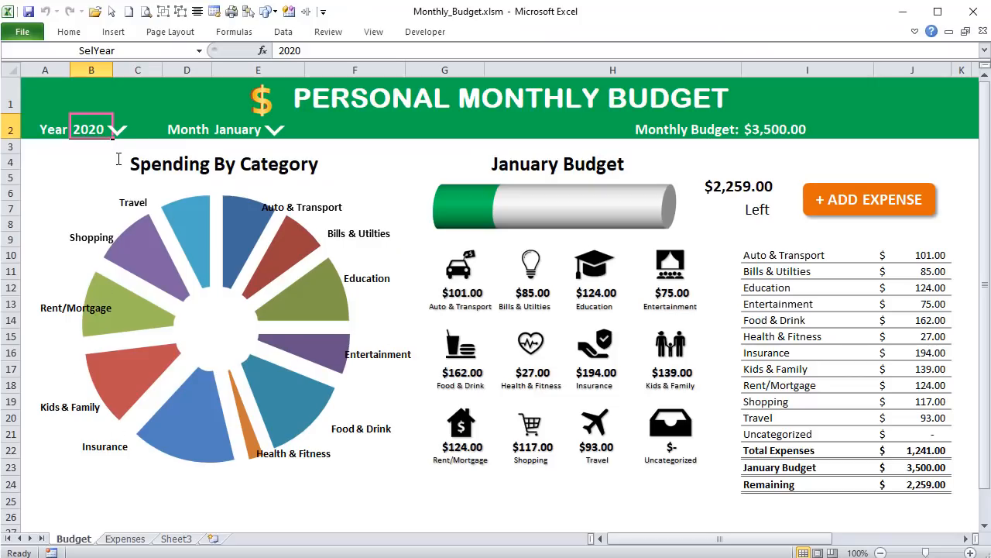
{"action": "left_click", "coordinate": [120, 134]}
{"action": "right_click", "coordinate": [122, 133]}
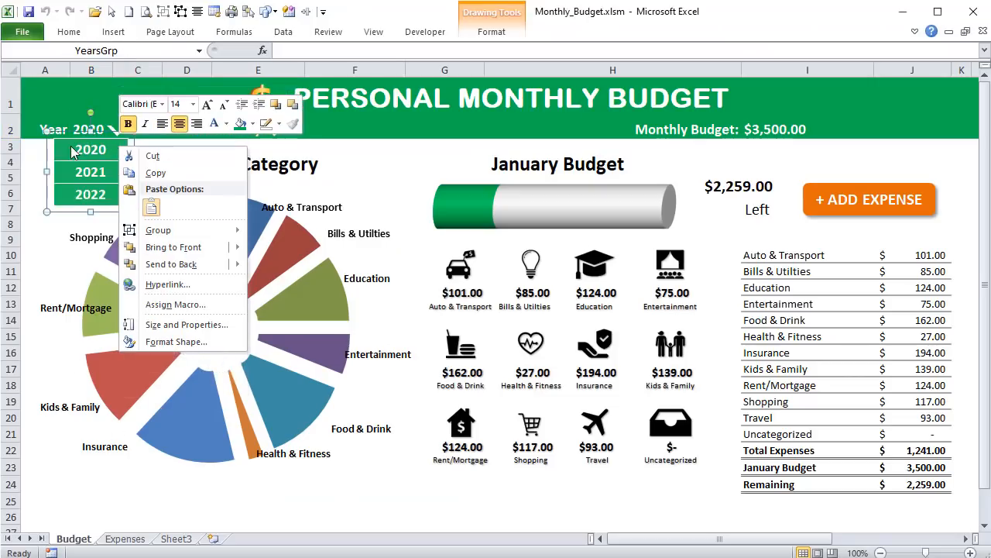
{"action": "left_click", "coordinate": [170, 305]}
{"action": "left_click", "coordinate": [193, 255]}
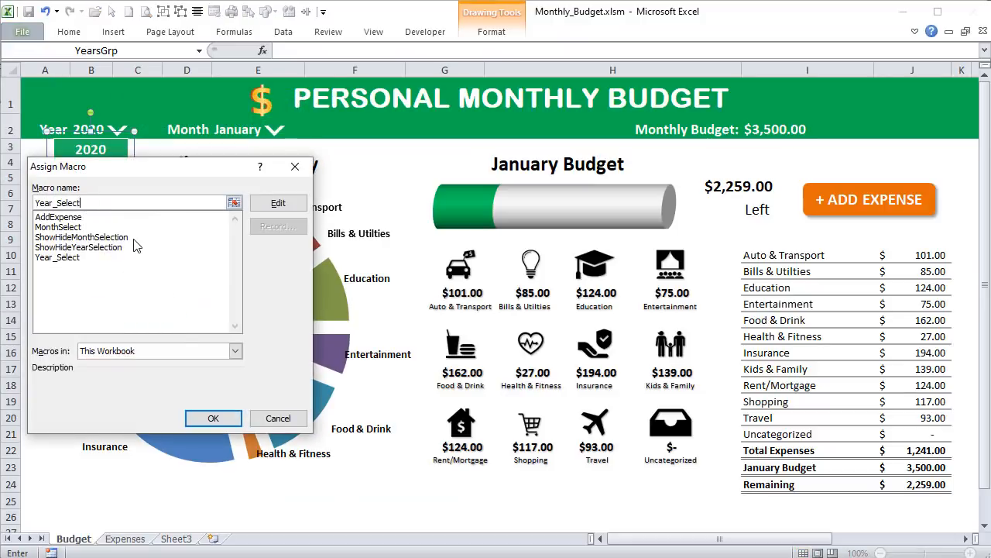
{"action": "left_click", "coordinate": [213, 417]}
- Show the month list on the Budget sheet and assign the MonthSelect macro to the MonthsGrp group
{"action": "left_click", "coordinate": [275, 130]}
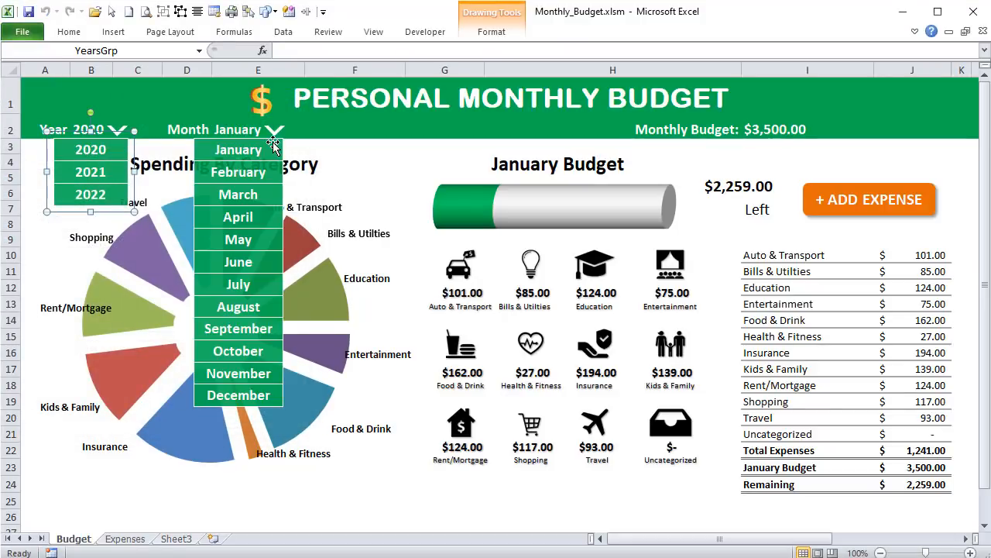
{"action": "right_click", "coordinate": [272, 142]}
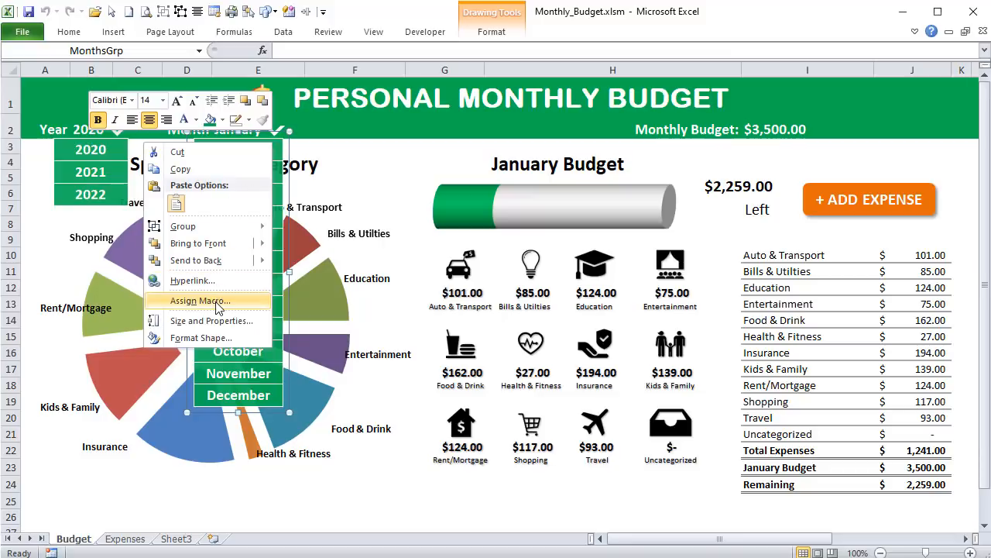
{"action": "left_click", "coordinate": [217, 300]}
{"action": "left_click", "coordinate": [117, 224]}
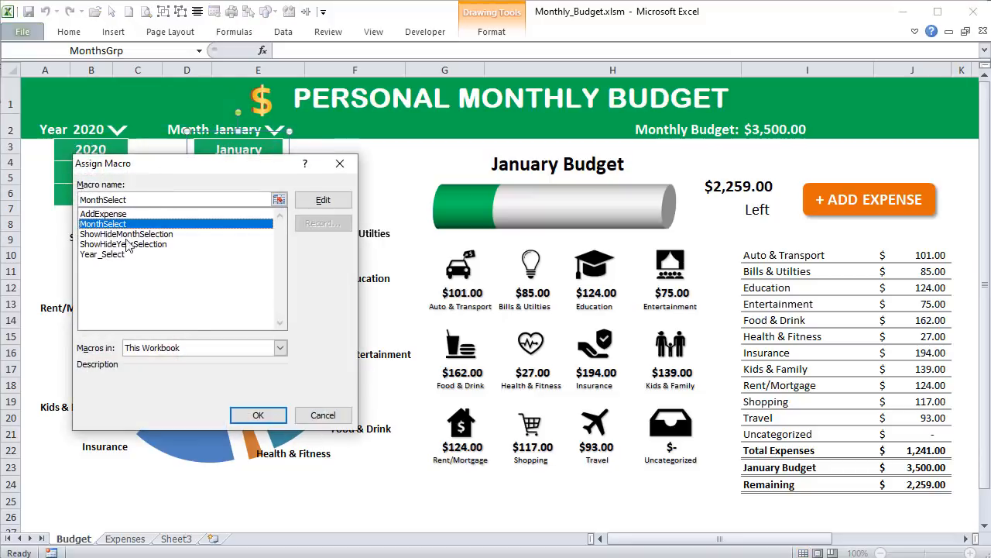
{"action": "left_click", "coordinate": [258, 417]}
{"action": "left_click", "coordinate": [341, 147]}
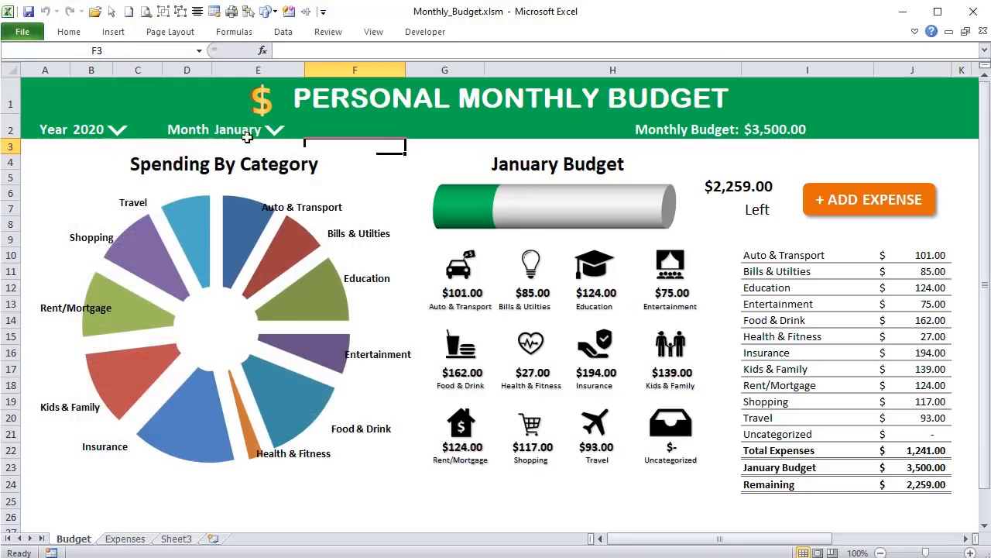
- Test the month list by choosing January, February, March and then January again
{"action": "left_click", "coordinate": [279, 132]}
{"action": "left_click", "coordinate": [257, 152]}
{"action": "left_click", "coordinate": [265, 133]}
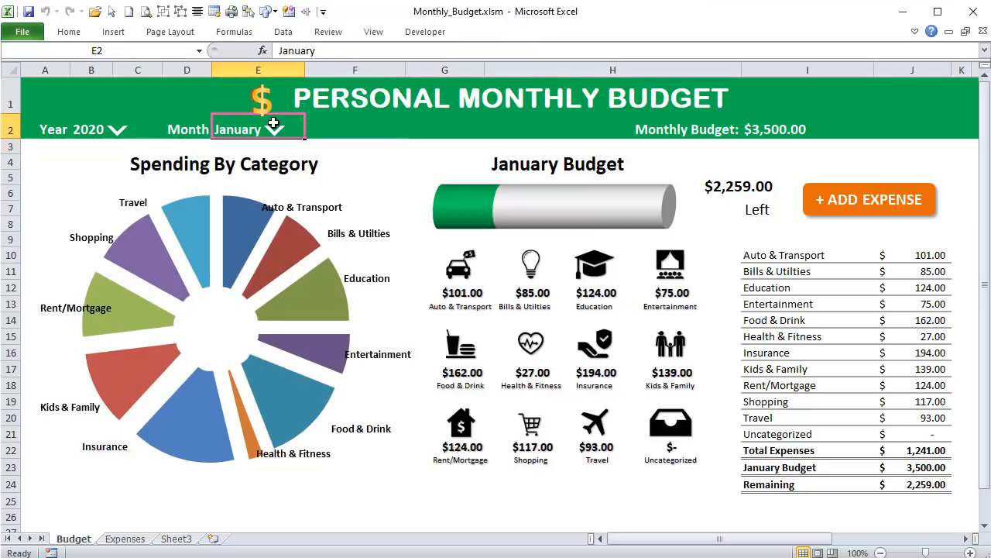
{"action": "left_click", "coordinate": [275, 133]}
{"action": "left_click", "coordinate": [238, 172]}
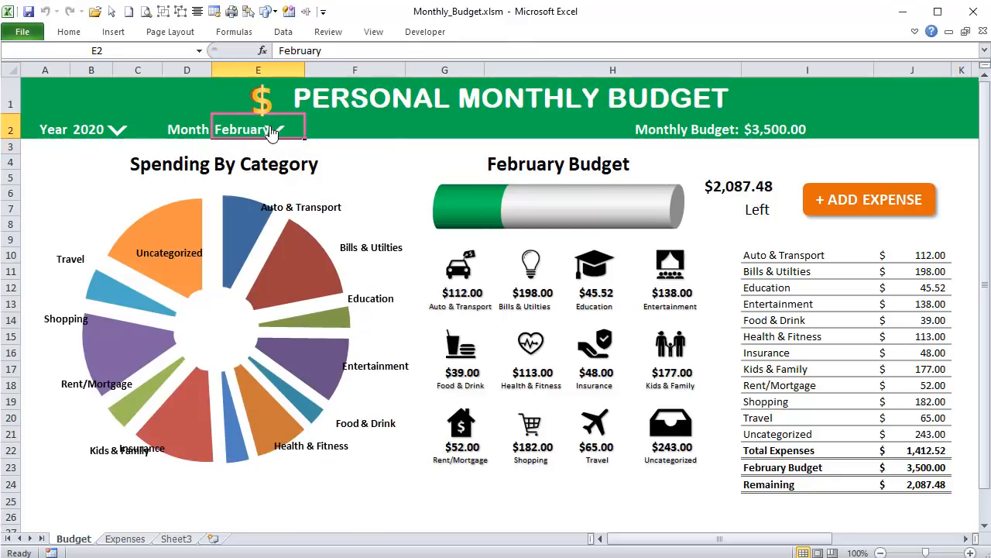
{"action": "left_click", "coordinate": [276, 131]}
{"action": "left_click", "coordinate": [250, 198]}
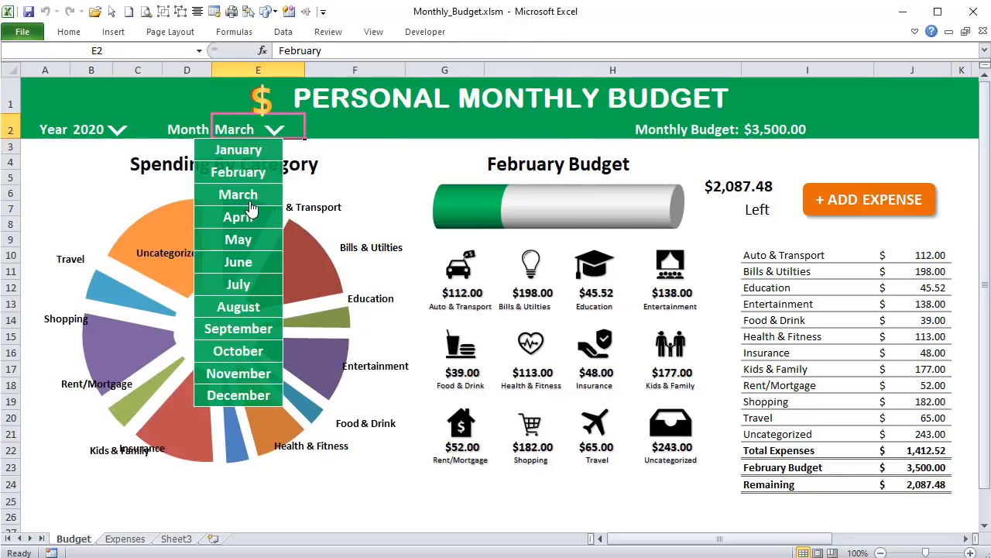
{"action": "left_click", "coordinate": [273, 128]}
{"action": "left_click", "coordinate": [262, 151]}
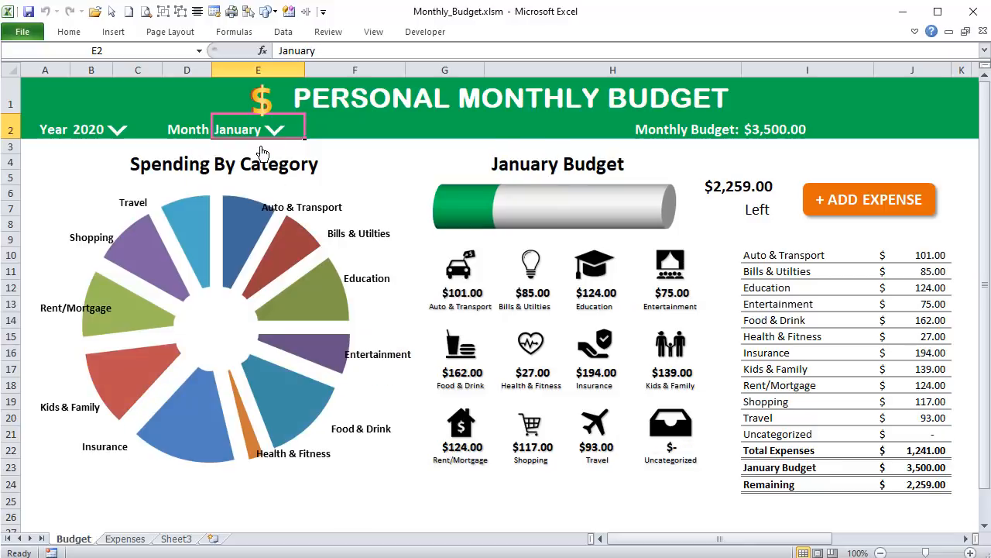
- Test the year list by switching the year between 2021 and 2020 twice
{"action": "left_click", "coordinate": [117, 132]}
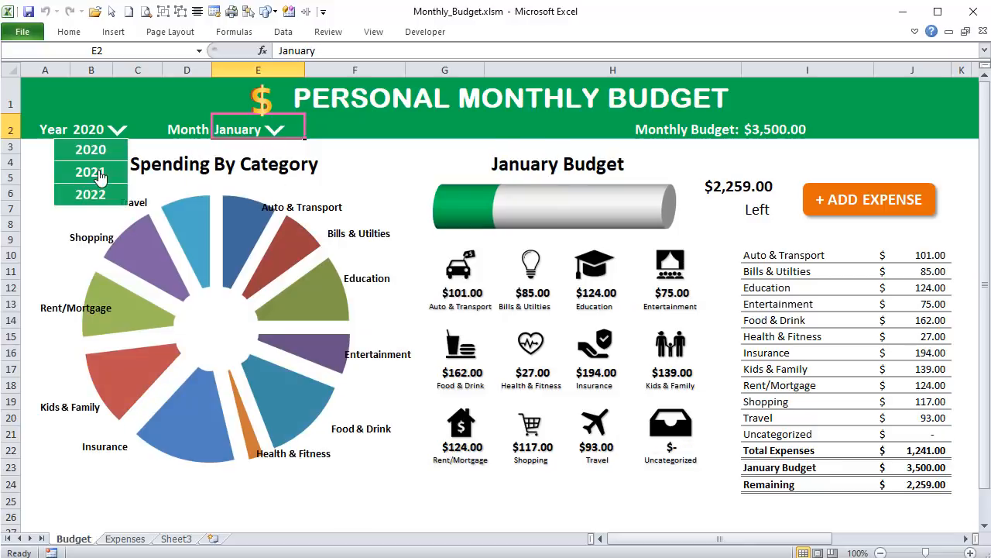
{"action": "left_click", "coordinate": [100, 171]}
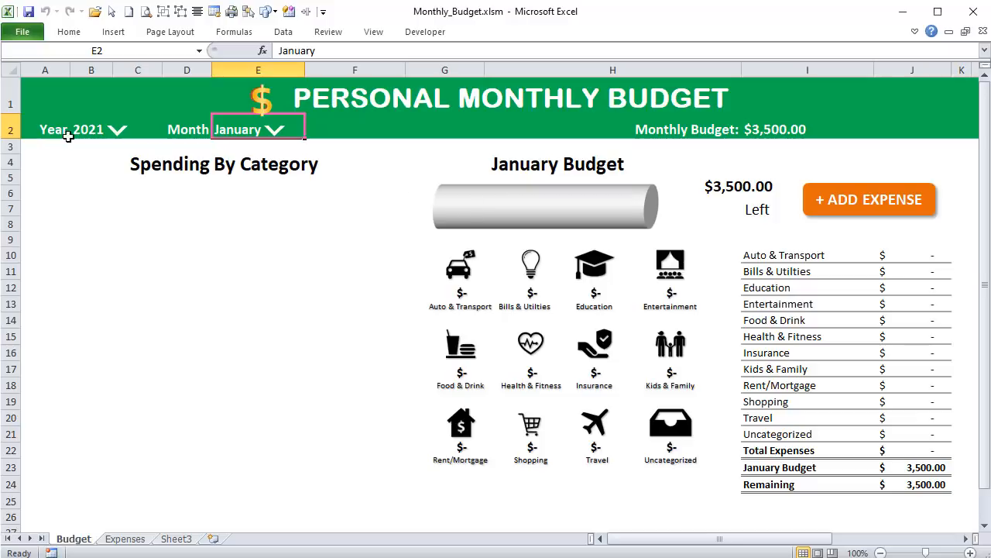
{"action": "left_click", "coordinate": [117, 131]}
{"action": "left_click", "coordinate": [99, 149]}
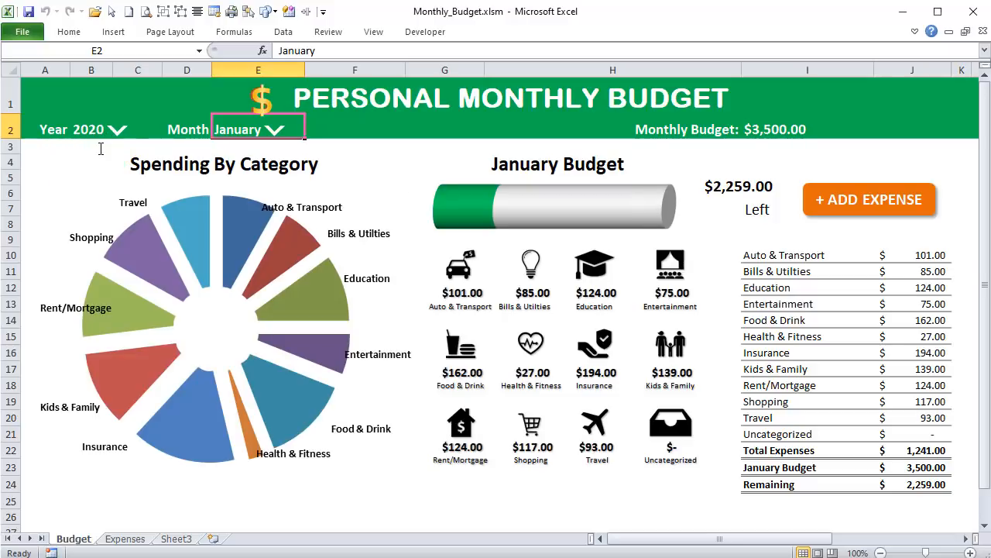
{"action": "left_click", "coordinate": [118, 132]}
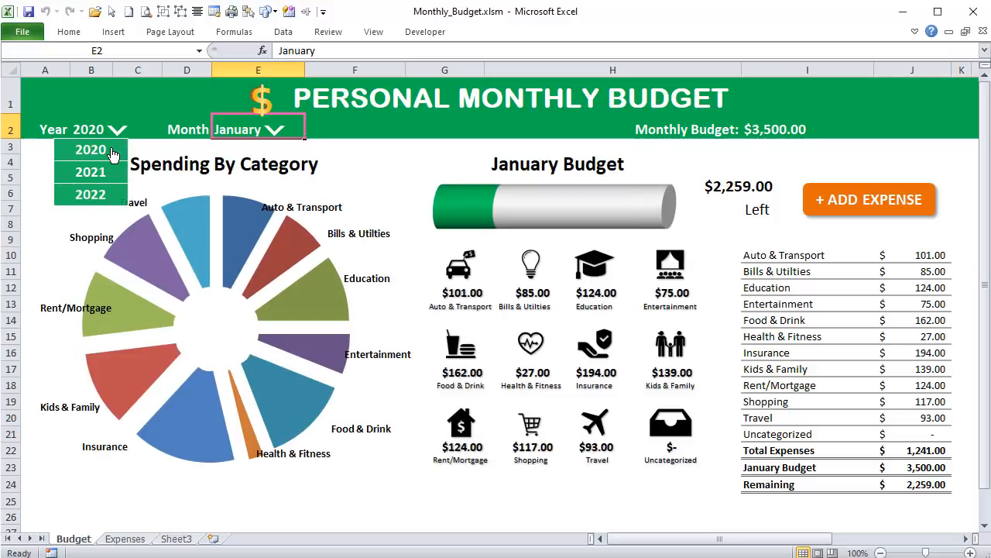
{"action": "left_click", "coordinate": [107, 168]}
{"action": "left_click", "coordinate": [117, 132]}
{"action": "left_click", "coordinate": [102, 150]}
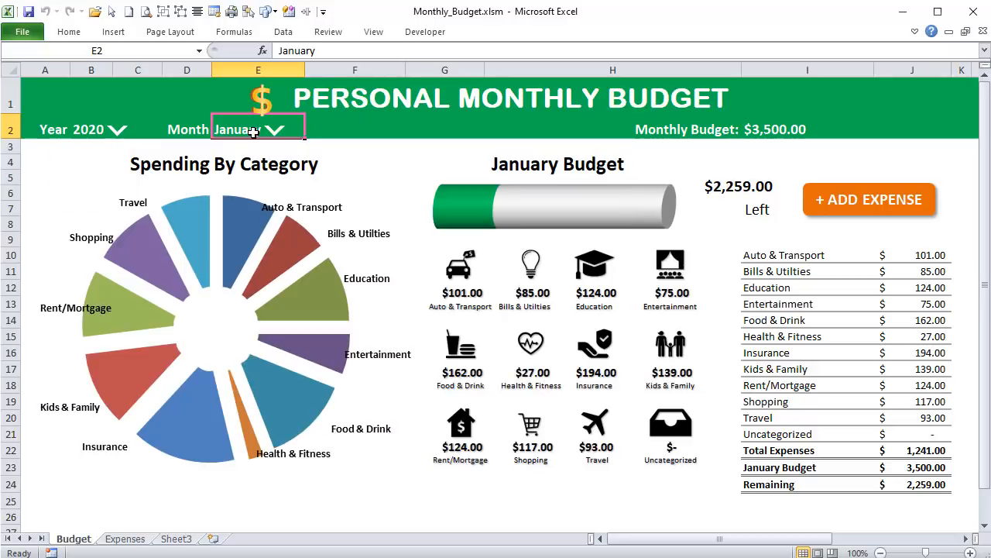
- Choose February from the month list to check how the longer month name fits beside the dropdown arrow
{"action": "left_click", "coordinate": [275, 132]}
{"action": "left_click", "coordinate": [270, 172]}
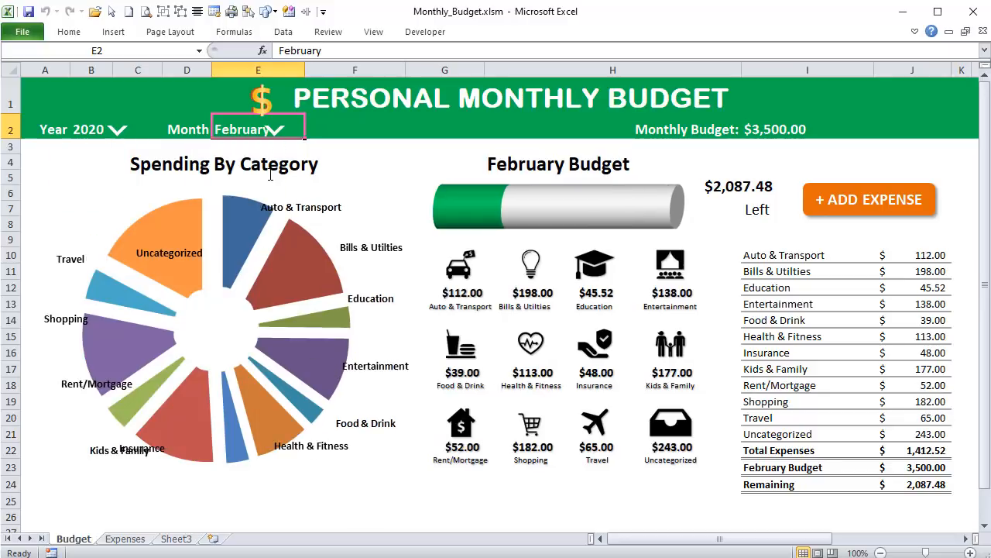
{"action": "left_click", "coordinate": [316, 163]}
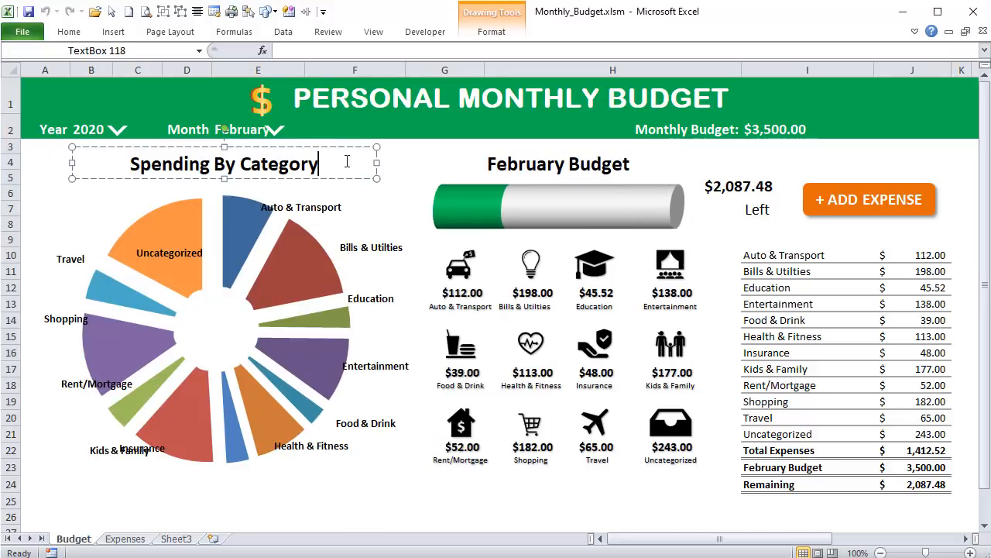
{"action": "left_click", "coordinate": [624, 486]}
- Open the month list and nudge its dropdown arrow shape to the right, clear of the month name
{"action": "left_click", "coordinate": [278, 132]}
{"action": "right_click", "coordinate": [275, 127]}
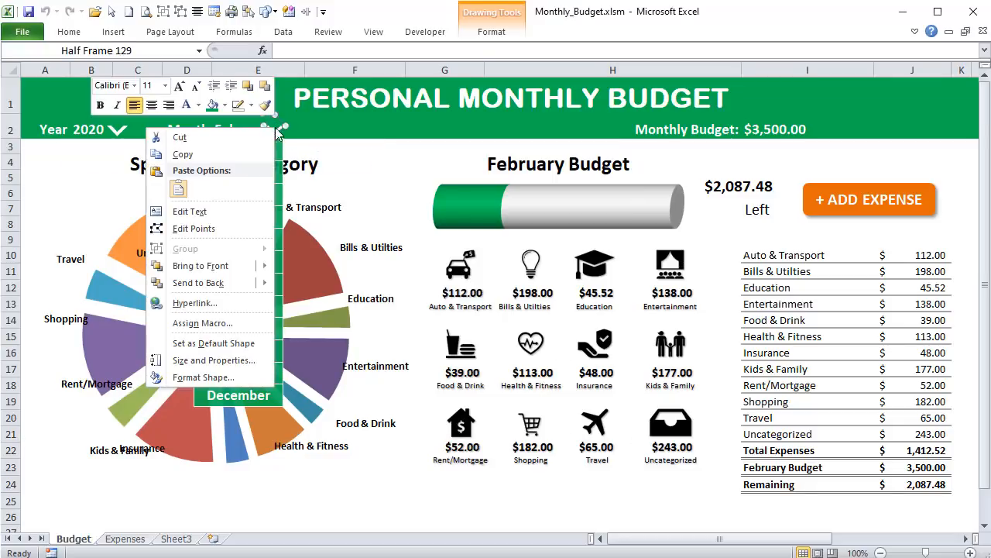
{"action": "left_click", "coordinate": [282, 125]}
{"action": "key", "text": "Right"}
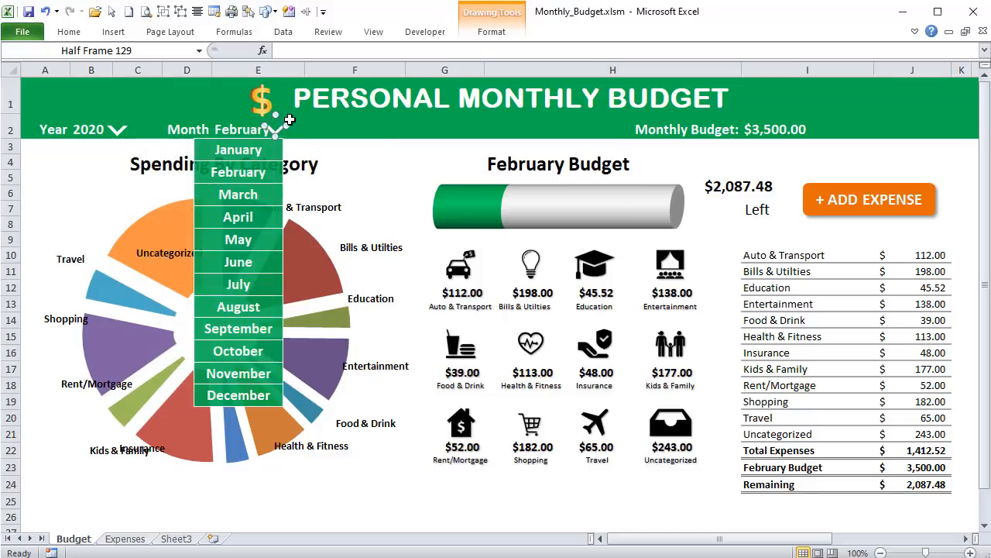
{"action": "key", "text": "Right"}
{"action": "key", "text": "Right"}
{"action": "key", "text": "Right"}
{"action": "key", "text": "Right"}
{"action": "key", "text": "Right"}
{"action": "key", "text": "Right"}
{"action": "key", "text": "Right"}
{"action": "key", "text": "Right"}
{"action": "key", "text": "Right"}
{"action": "key", "text": "Right"}
{"action": "key", "text": "Right"}
{"action": "key", "text": "Right"}
{"action": "key", "text": "Right"}
{"action": "key", "text": "Right"}
{"action": "key", "text": "Right"}
{"action": "key", "text": "Right"}
{"action": "key", "text": "Right"}
- Shift the MonthsGrp list to the right so it lines up with the moved dropdown arrow, and clear the selection
{"action": "left_click", "coordinate": [198, 154], "text": "shift"}
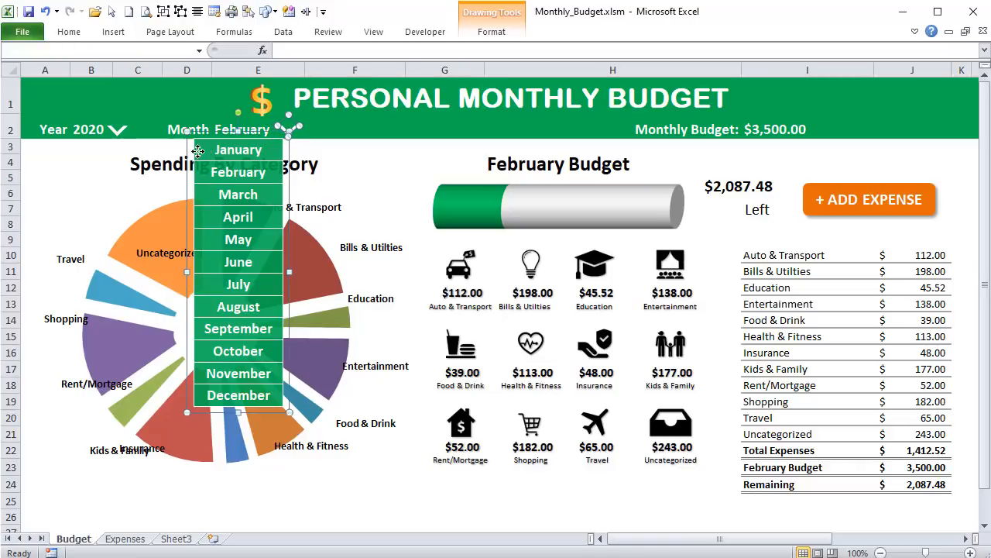
{"action": "left_click", "coordinate": [491, 32]}
{"action": "left_click", "coordinate": [771, 51]}
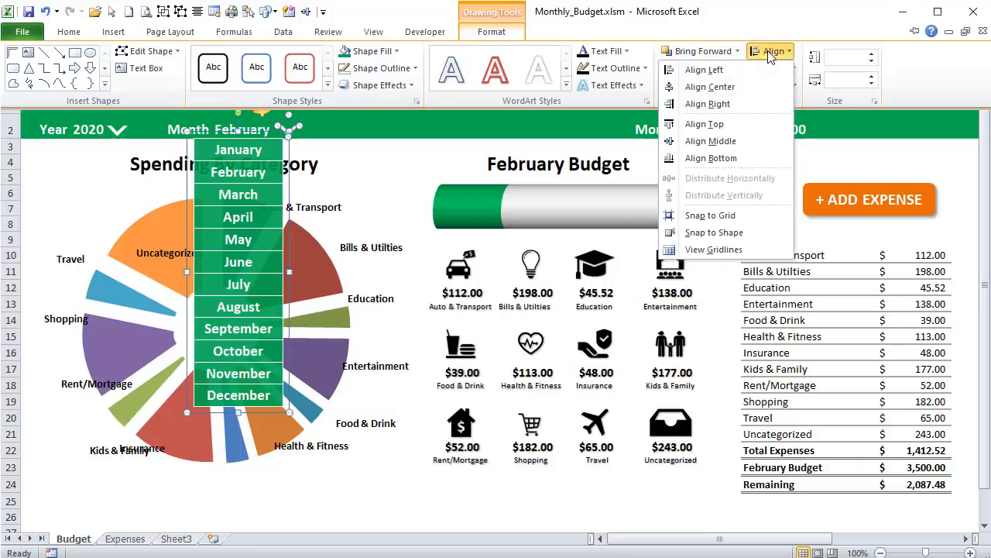
{"action": "left_click", "coordinate": [749, 91]}
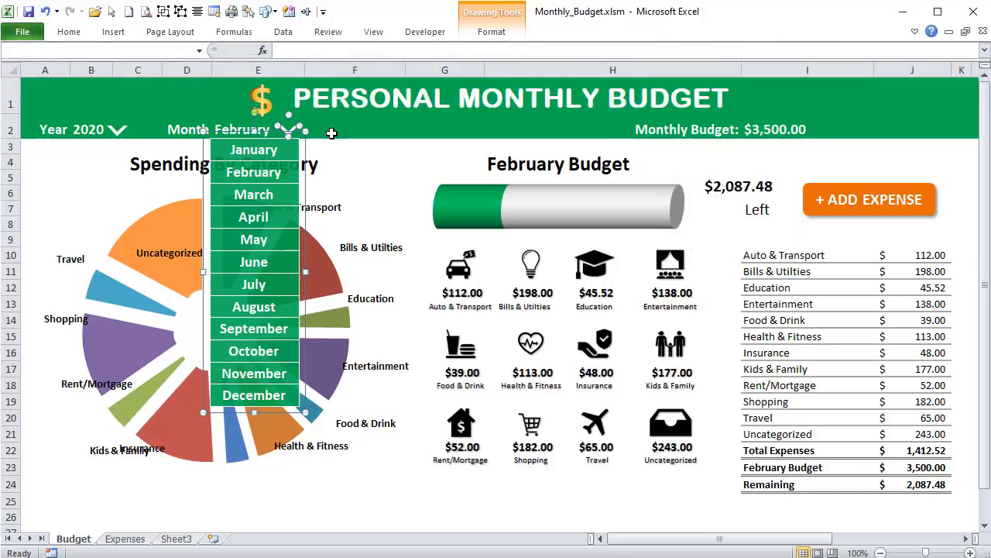
{"action": "left_click", "coordinate": [314, 134]}
- Test the repositioned month list by choosing April and then January
{"action": "left_click", "coordinate": [286, 130]}
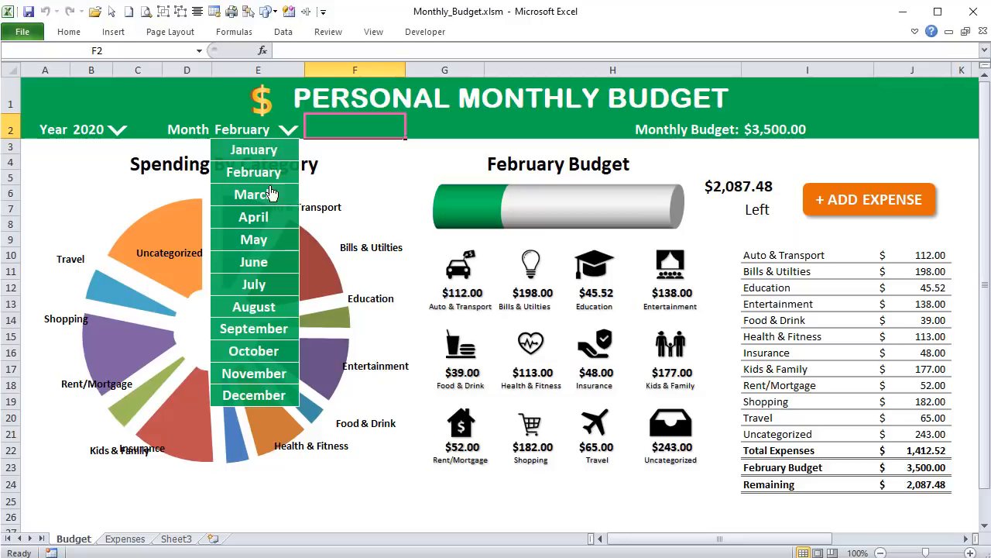
{"action": "left_click", "coordinate": [269, 216]}
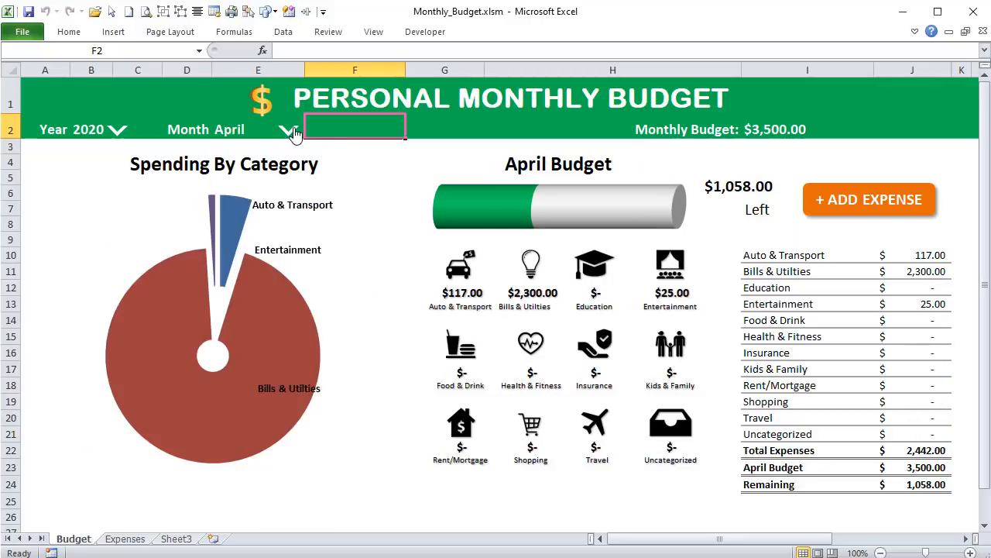
{"action": "left_click", "coordinate": [288, 134]}
{"action": "left_click", "coordinate": [254, 150]}
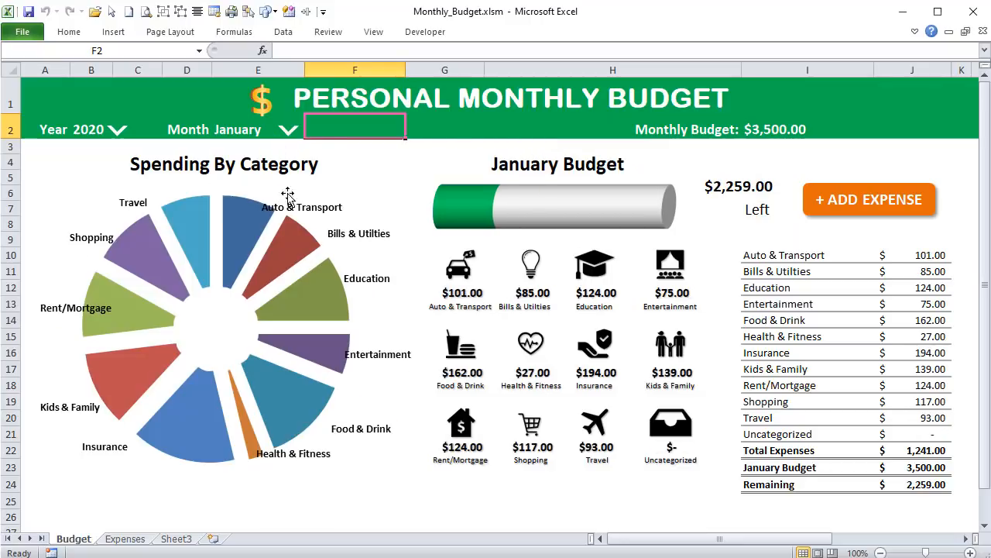